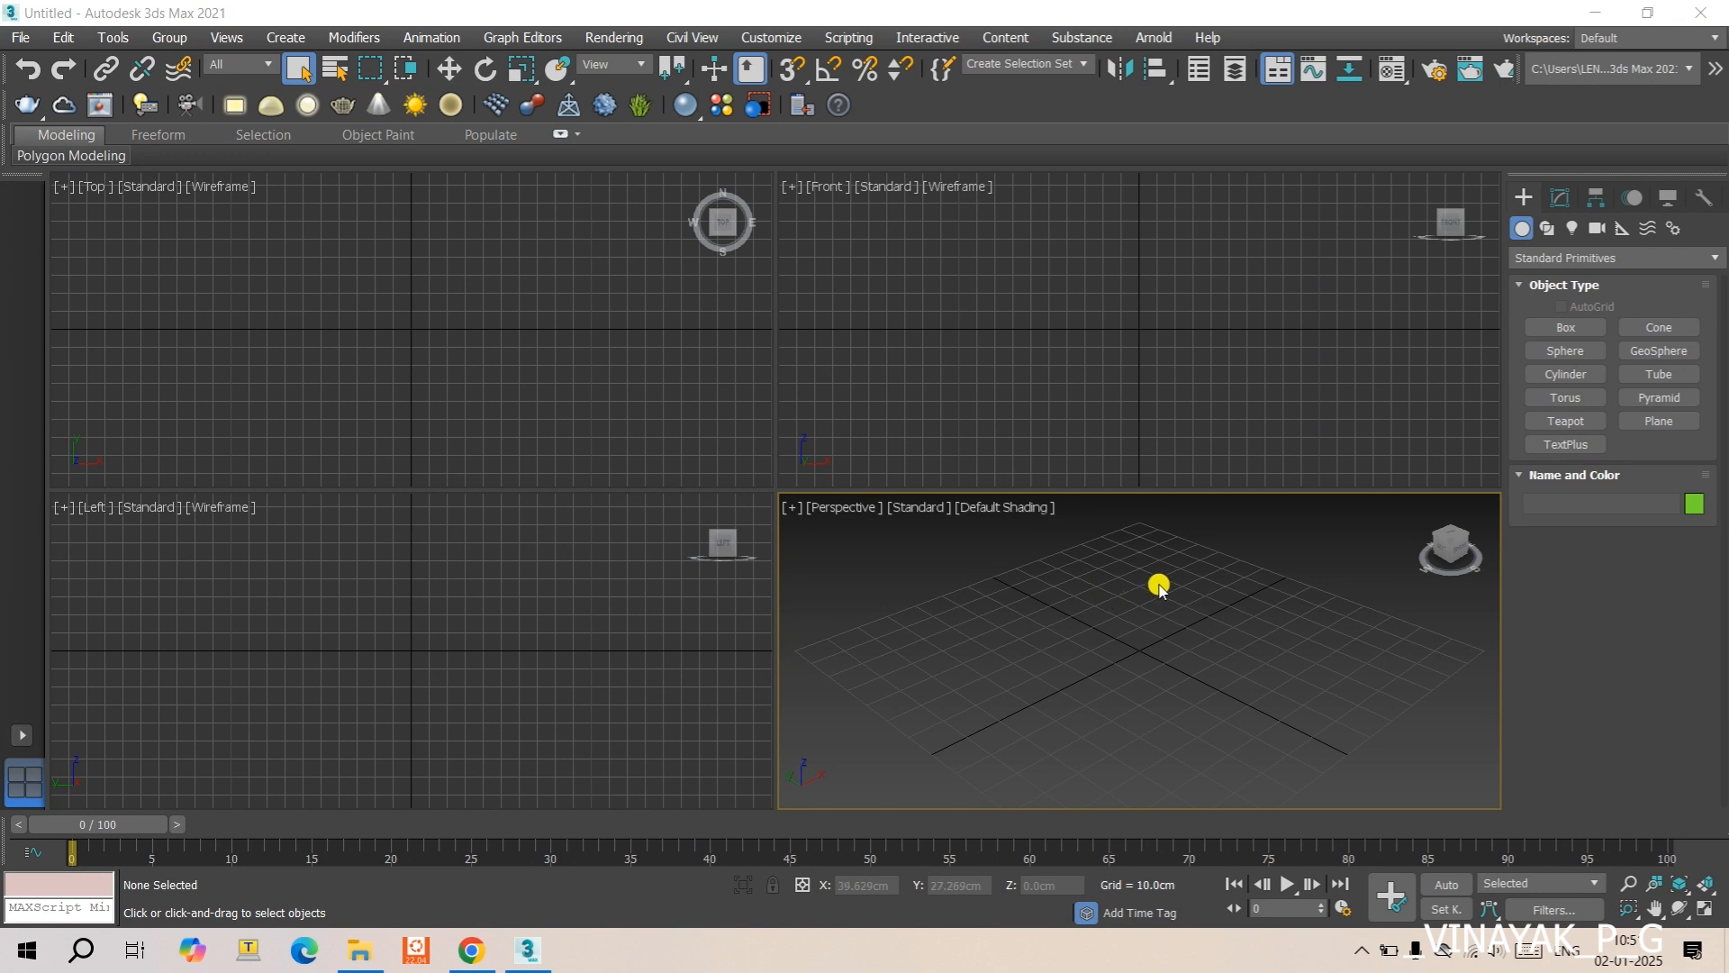
# - Create a box about 45.6 cm long, 52.1 cm wide and 56.2 cm high in the perspective view
pyautogui.click(1566, 327)
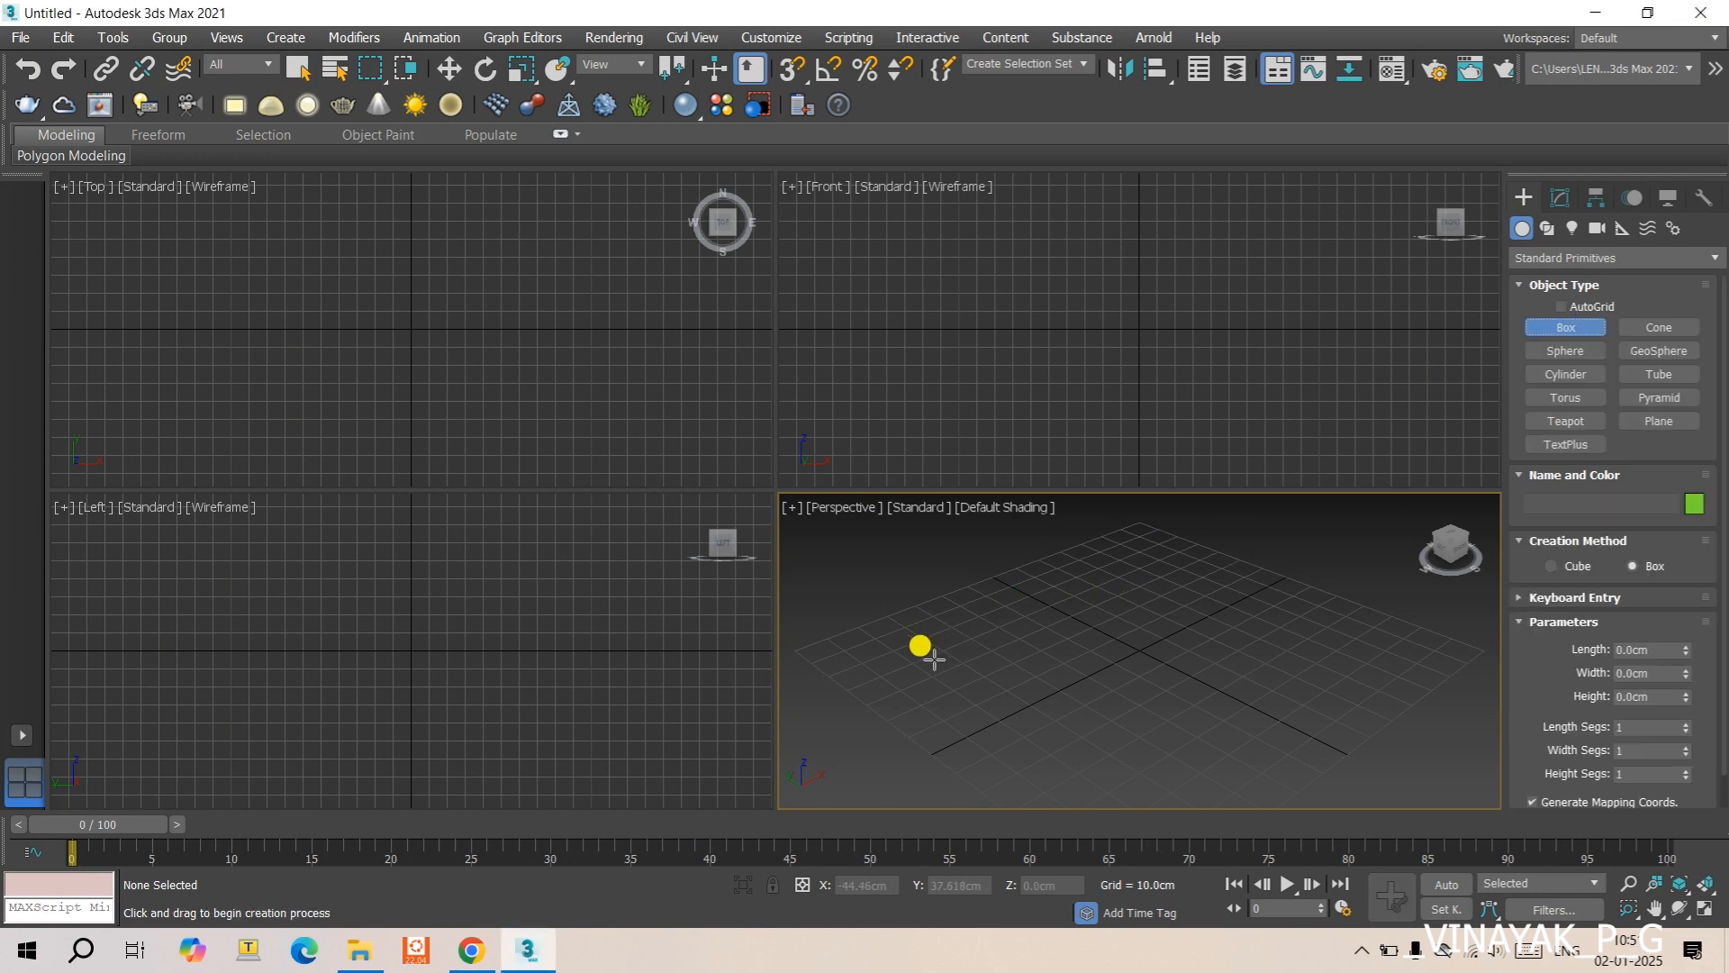
pyautogui.moveTo(934, 659); pyautogui.dragTo(1162, 637)
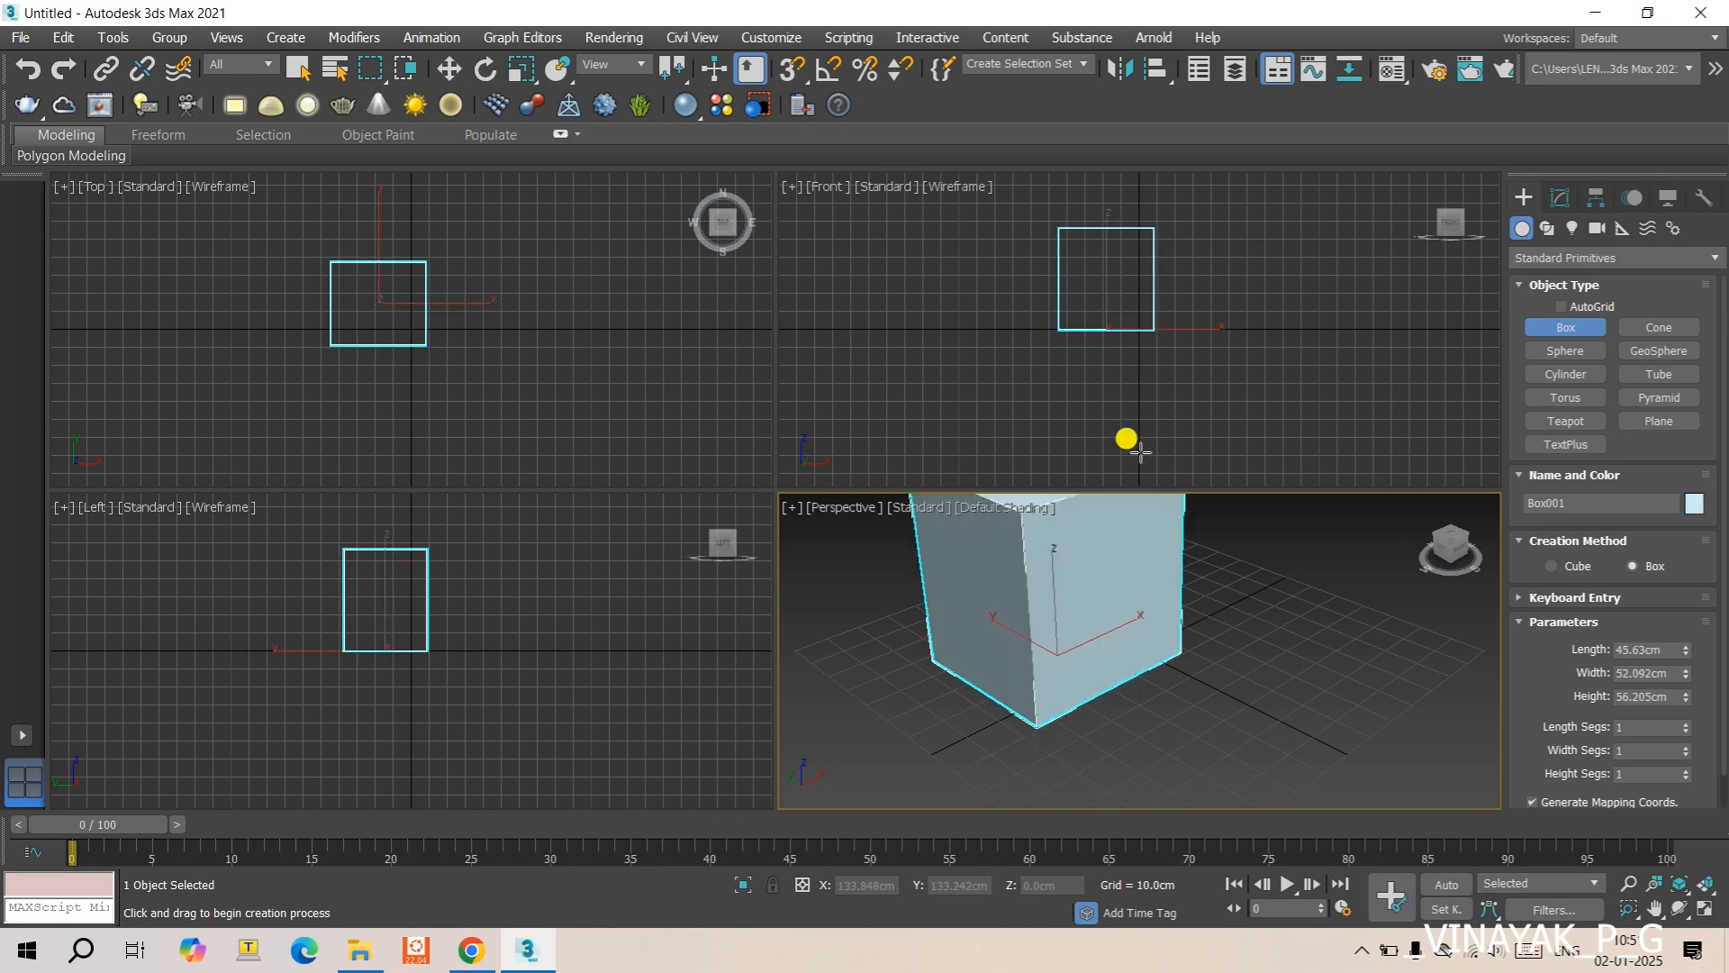
pyautogui.click(1677, 884)
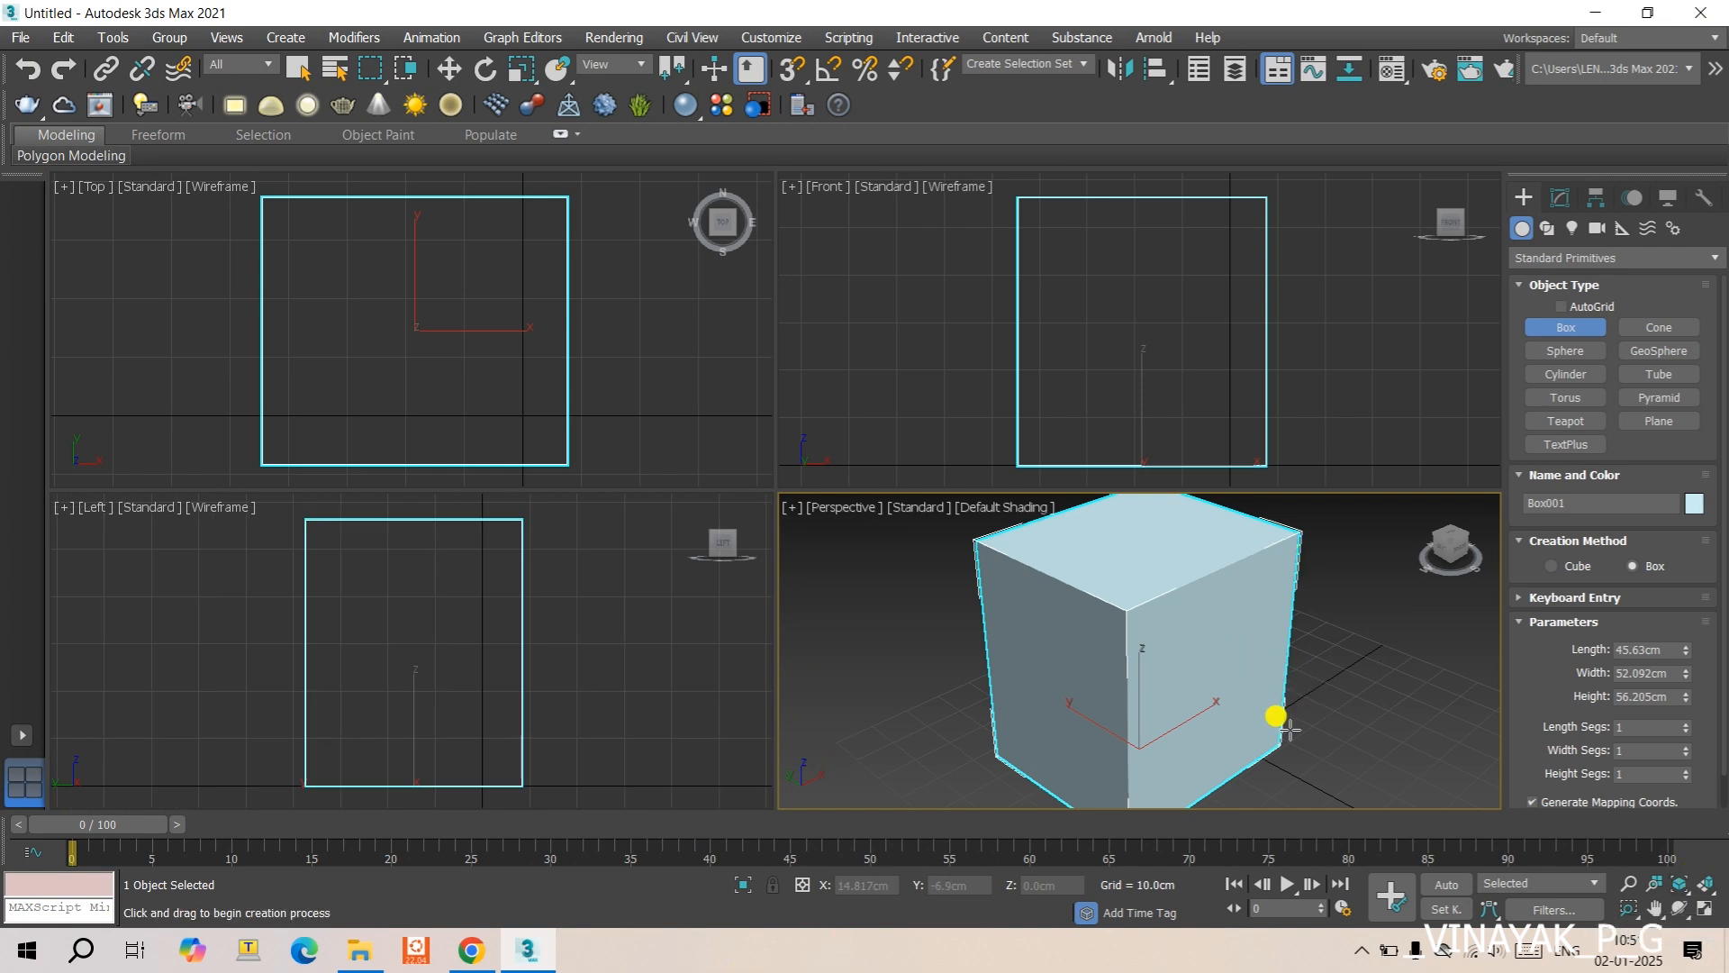
# - Add an FFD 2x2x2 modifier to the box
pyautogui.click(1561, 198)
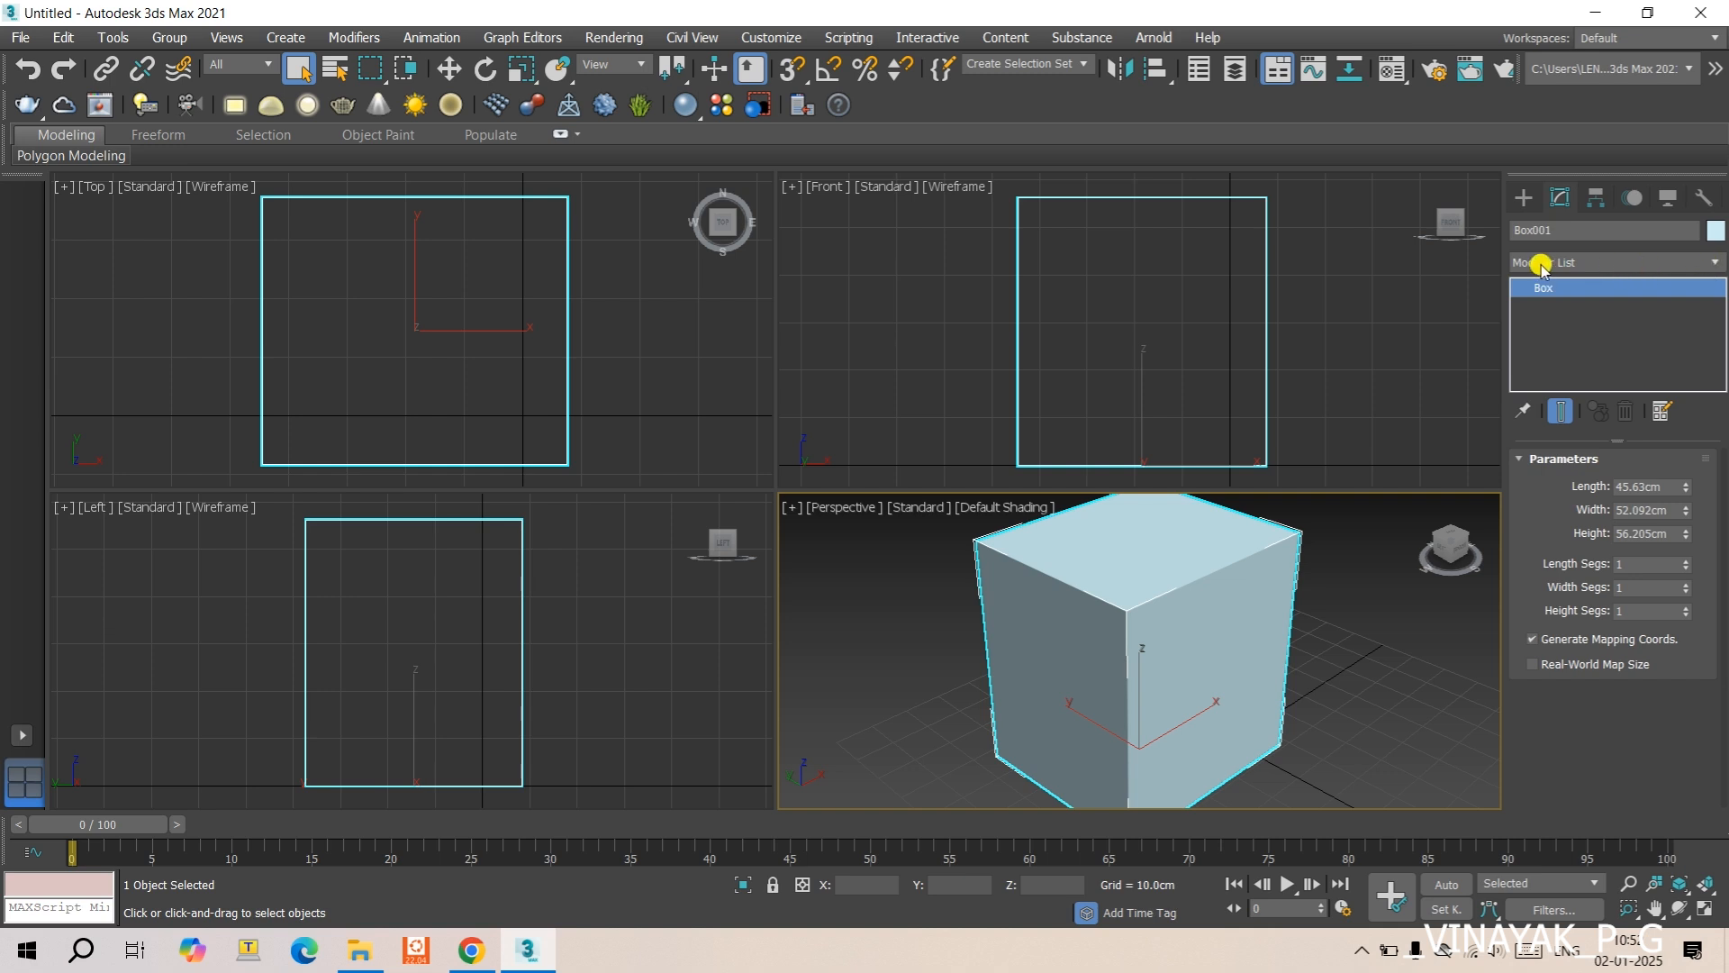
pyautogui.click(1590, 261)
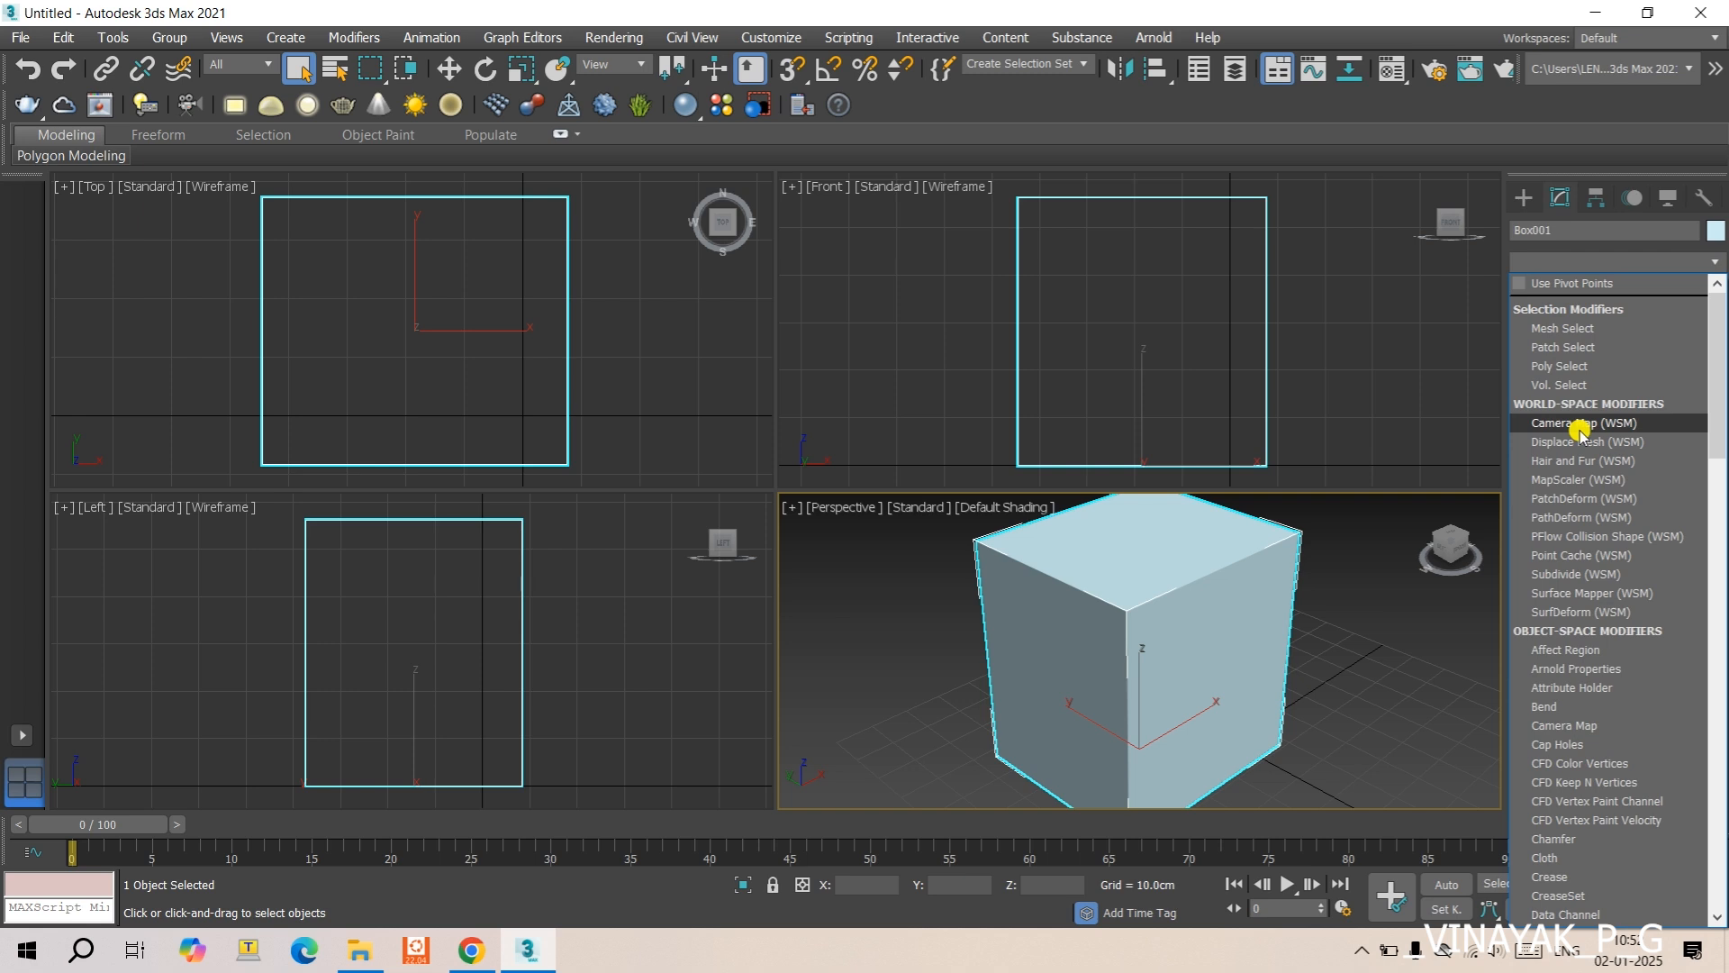
pyautogui.scroll(-4, 1576, 455)
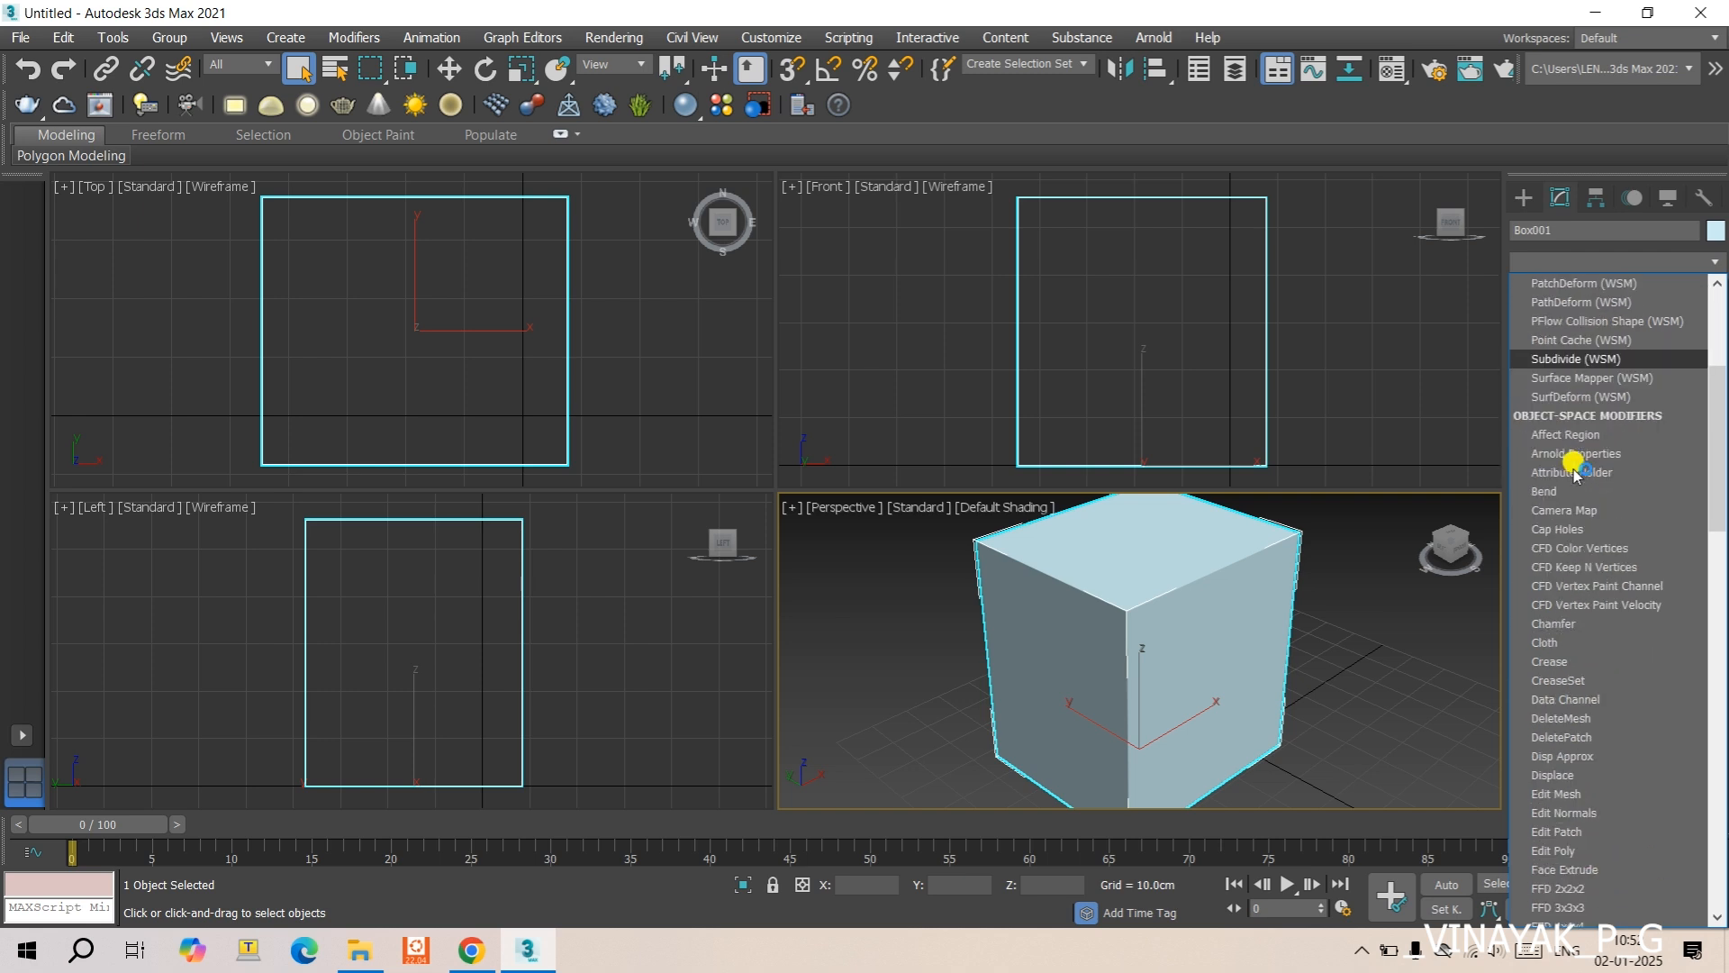
pyautogui.scroll(-1, 1575, 472)
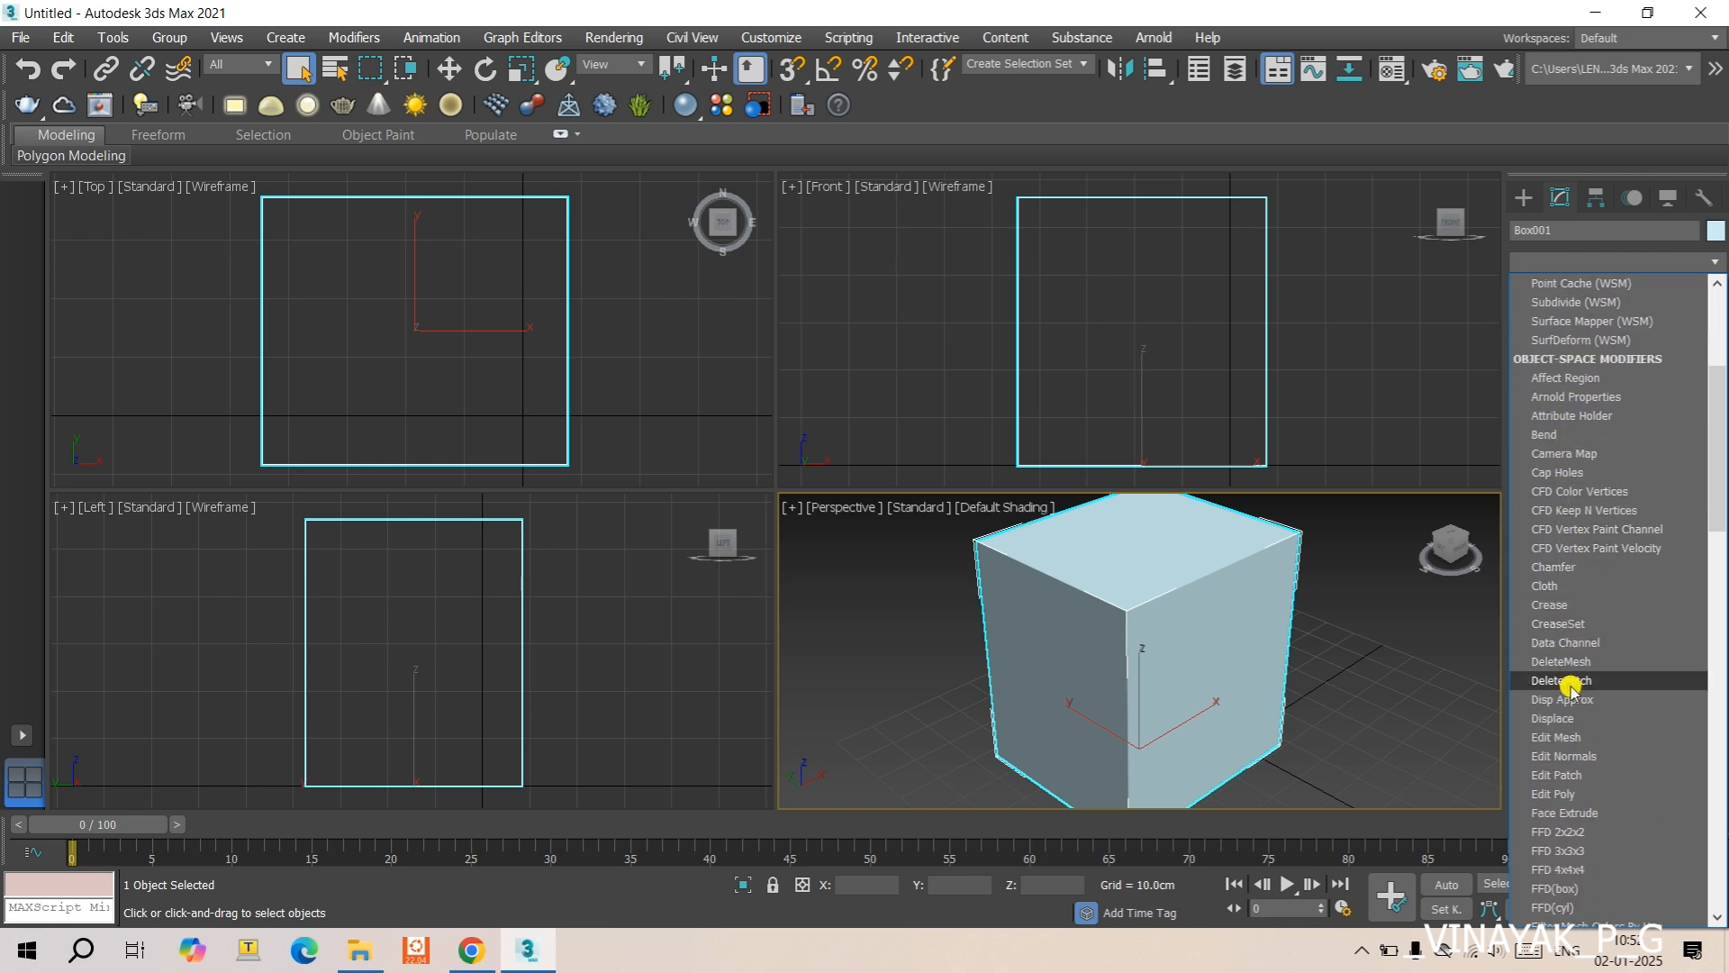
pyautogui.scroll(5, 1572, 676)
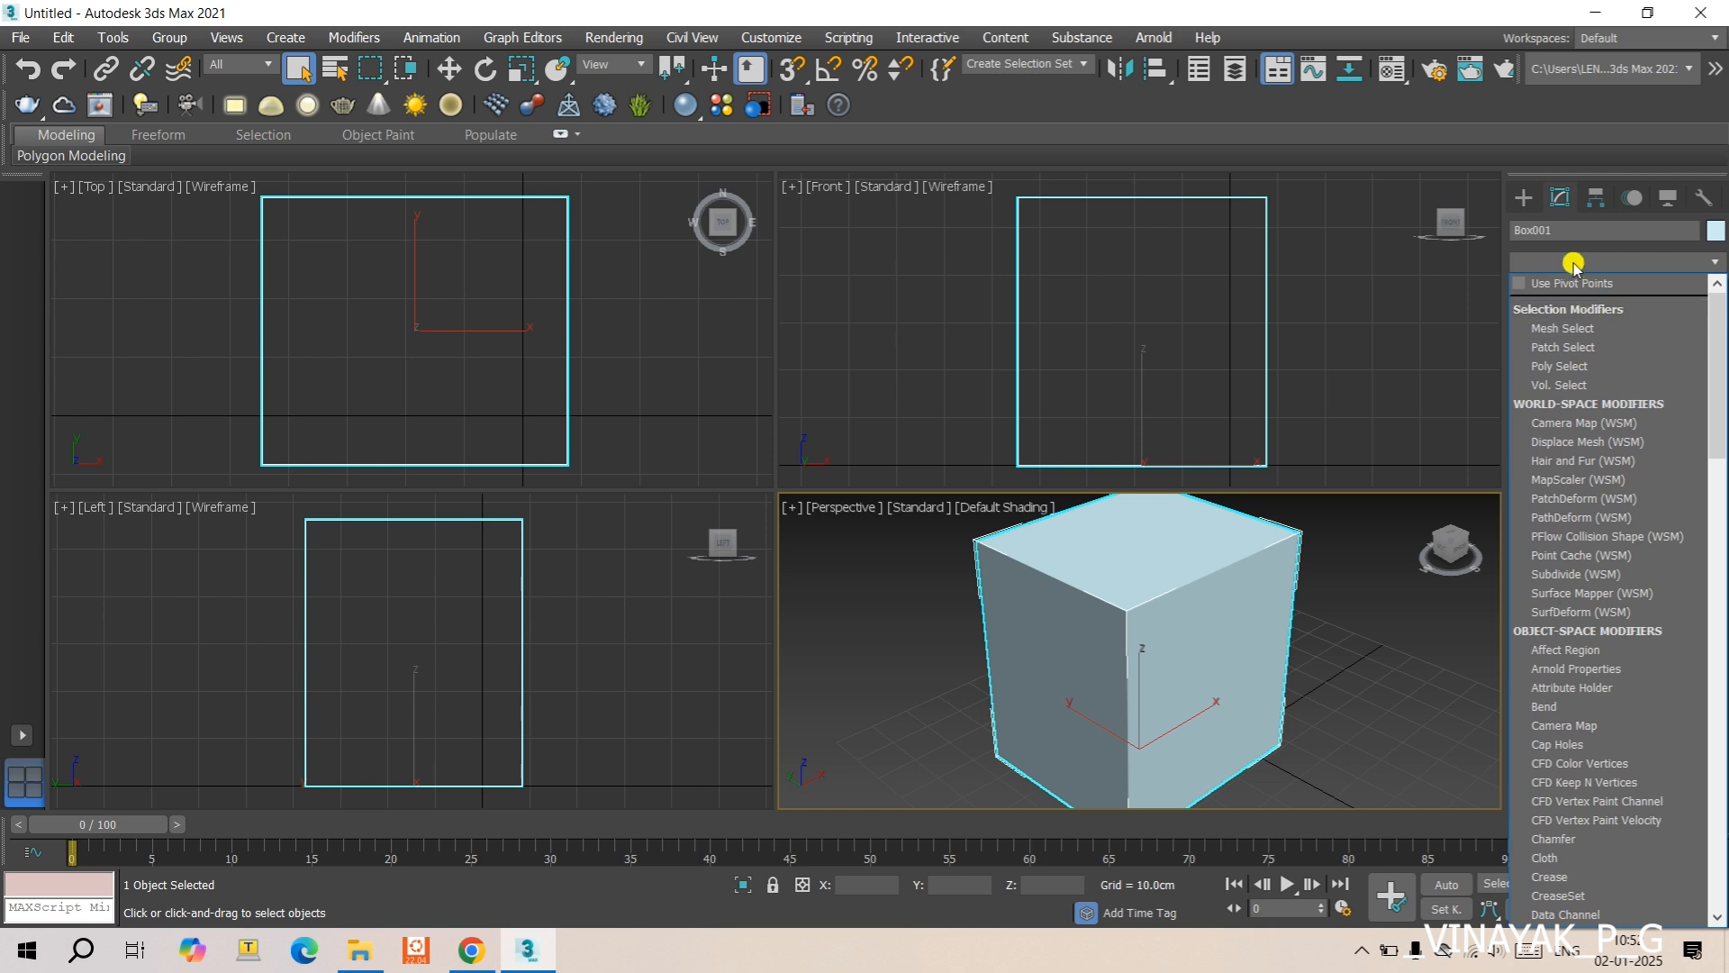
pyautogui.press('c')
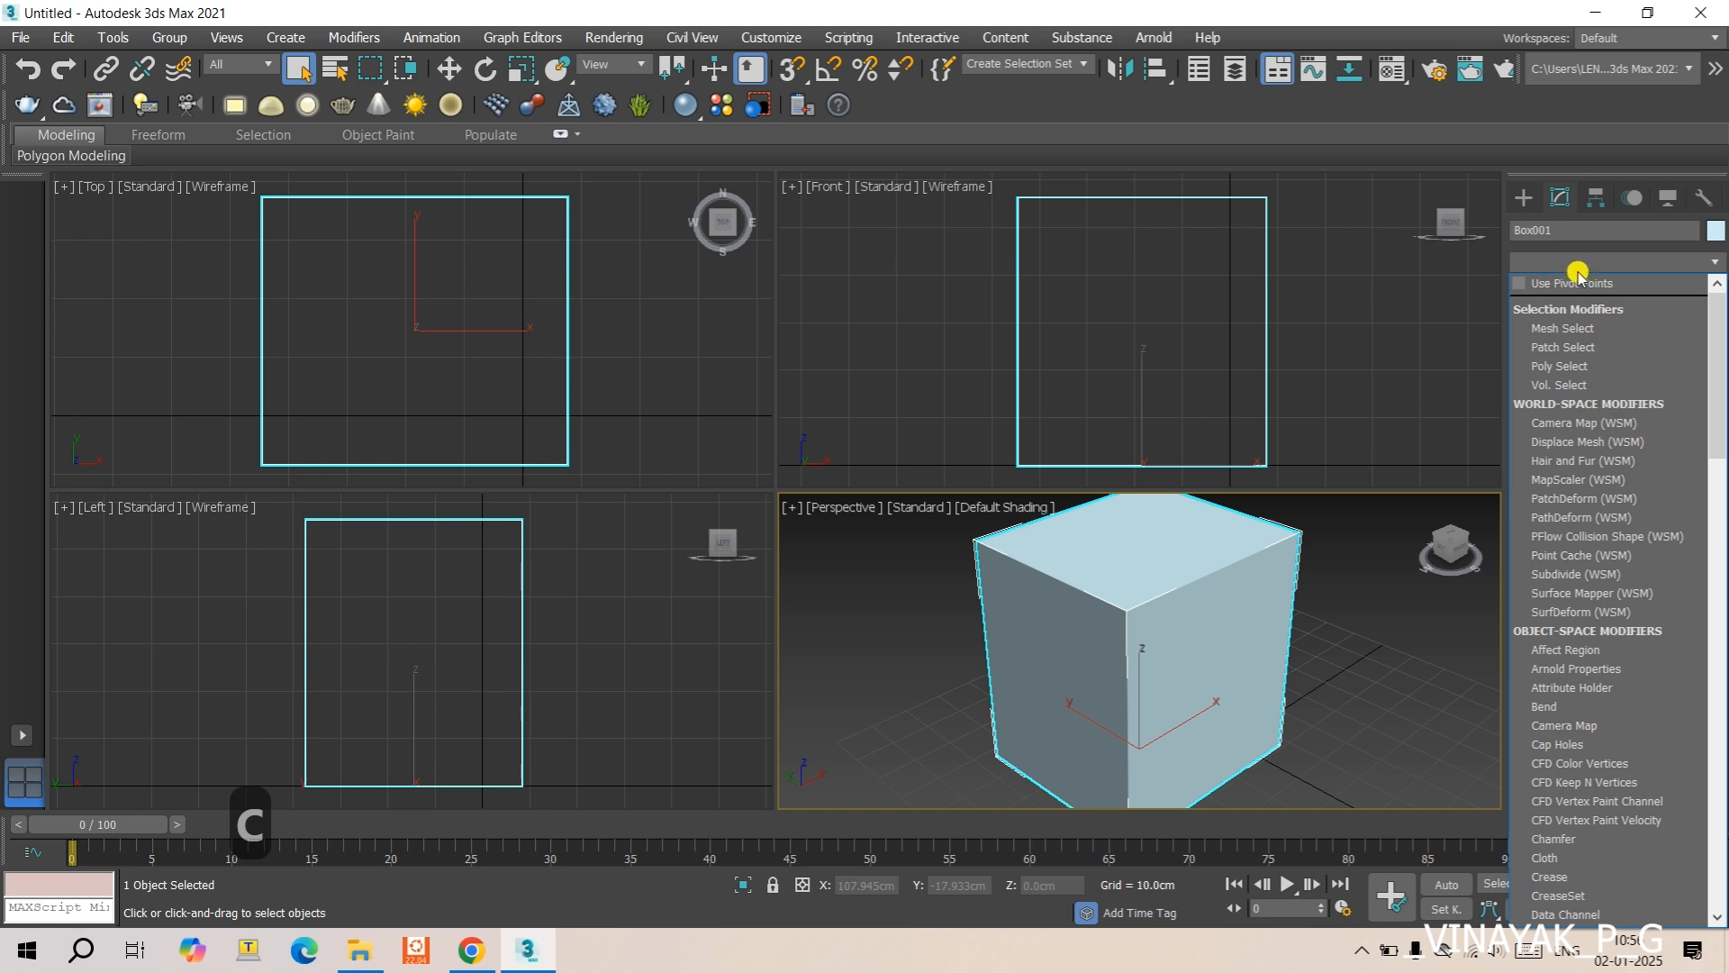
pyautogui.click(1578, 261)
pyautogui.click(1578, 263)
pyautogui.write('ffd')
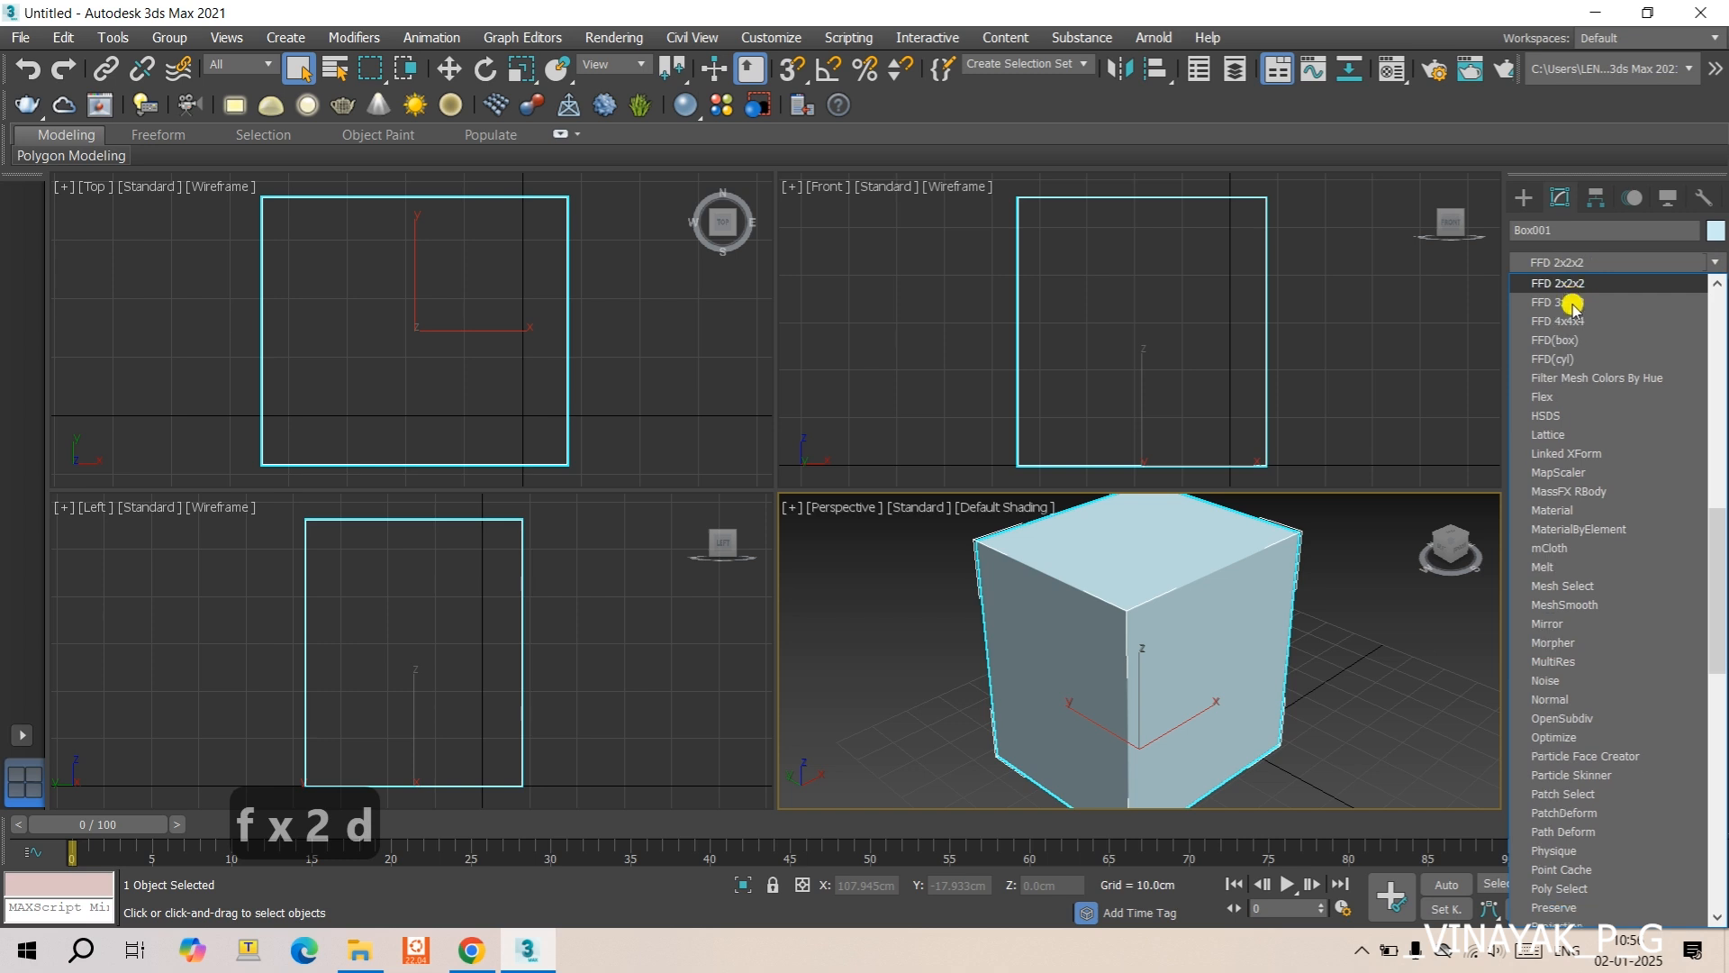
pyautogui.click(1578, 300)
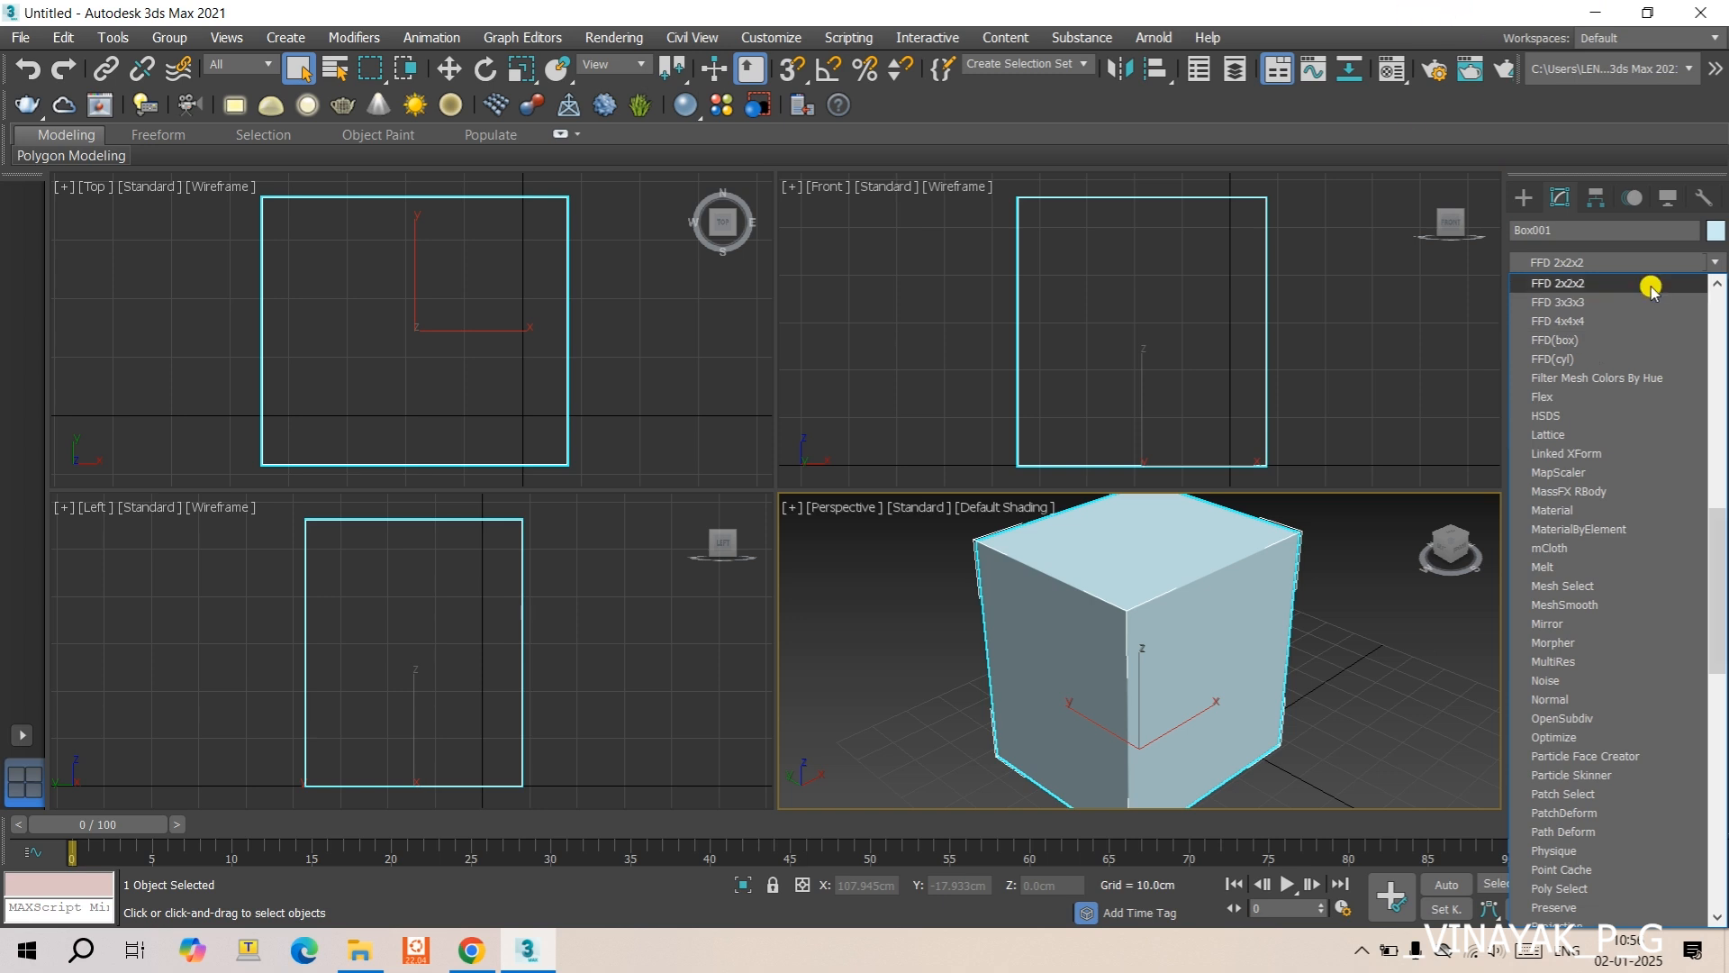
pyautogui.click(1590, 284)
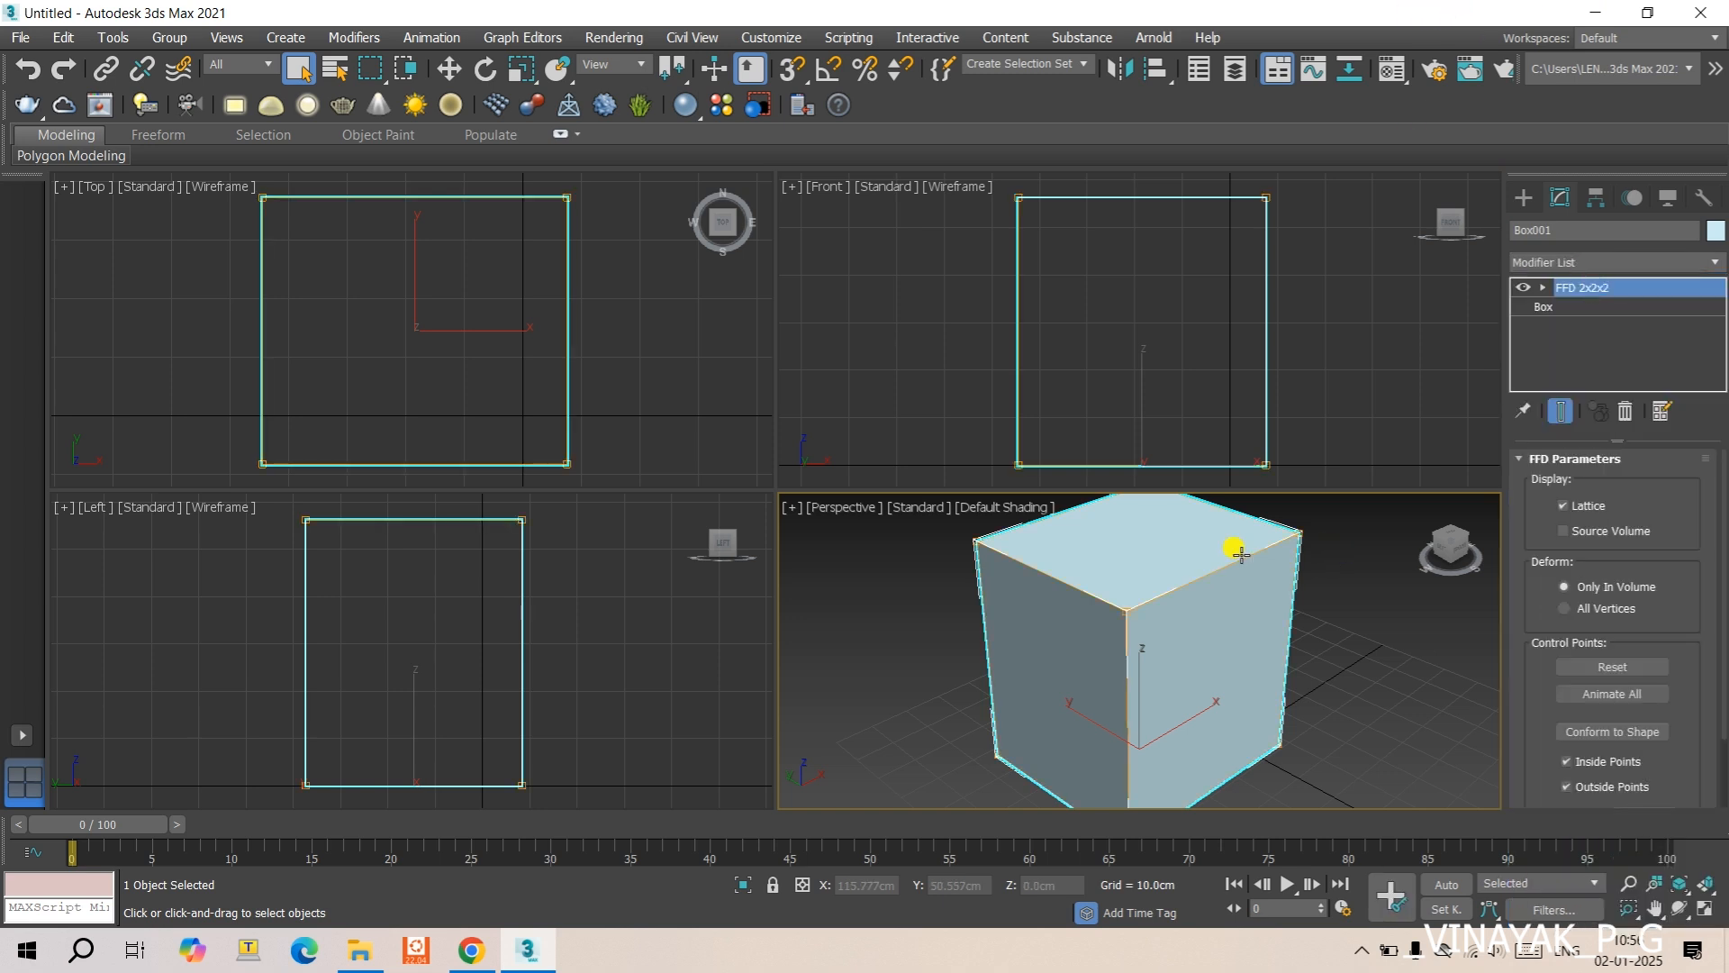
# - Enter the Control Points level of the FFD 2x2x2 modifier and maximize the perspective viewport
pyautogui.keyDown('alt'); pyautogui.moveTo(1219, 623); pyautogui.dragTo(1066, 656, button='middle'); pyautogui.keyUp('alt')
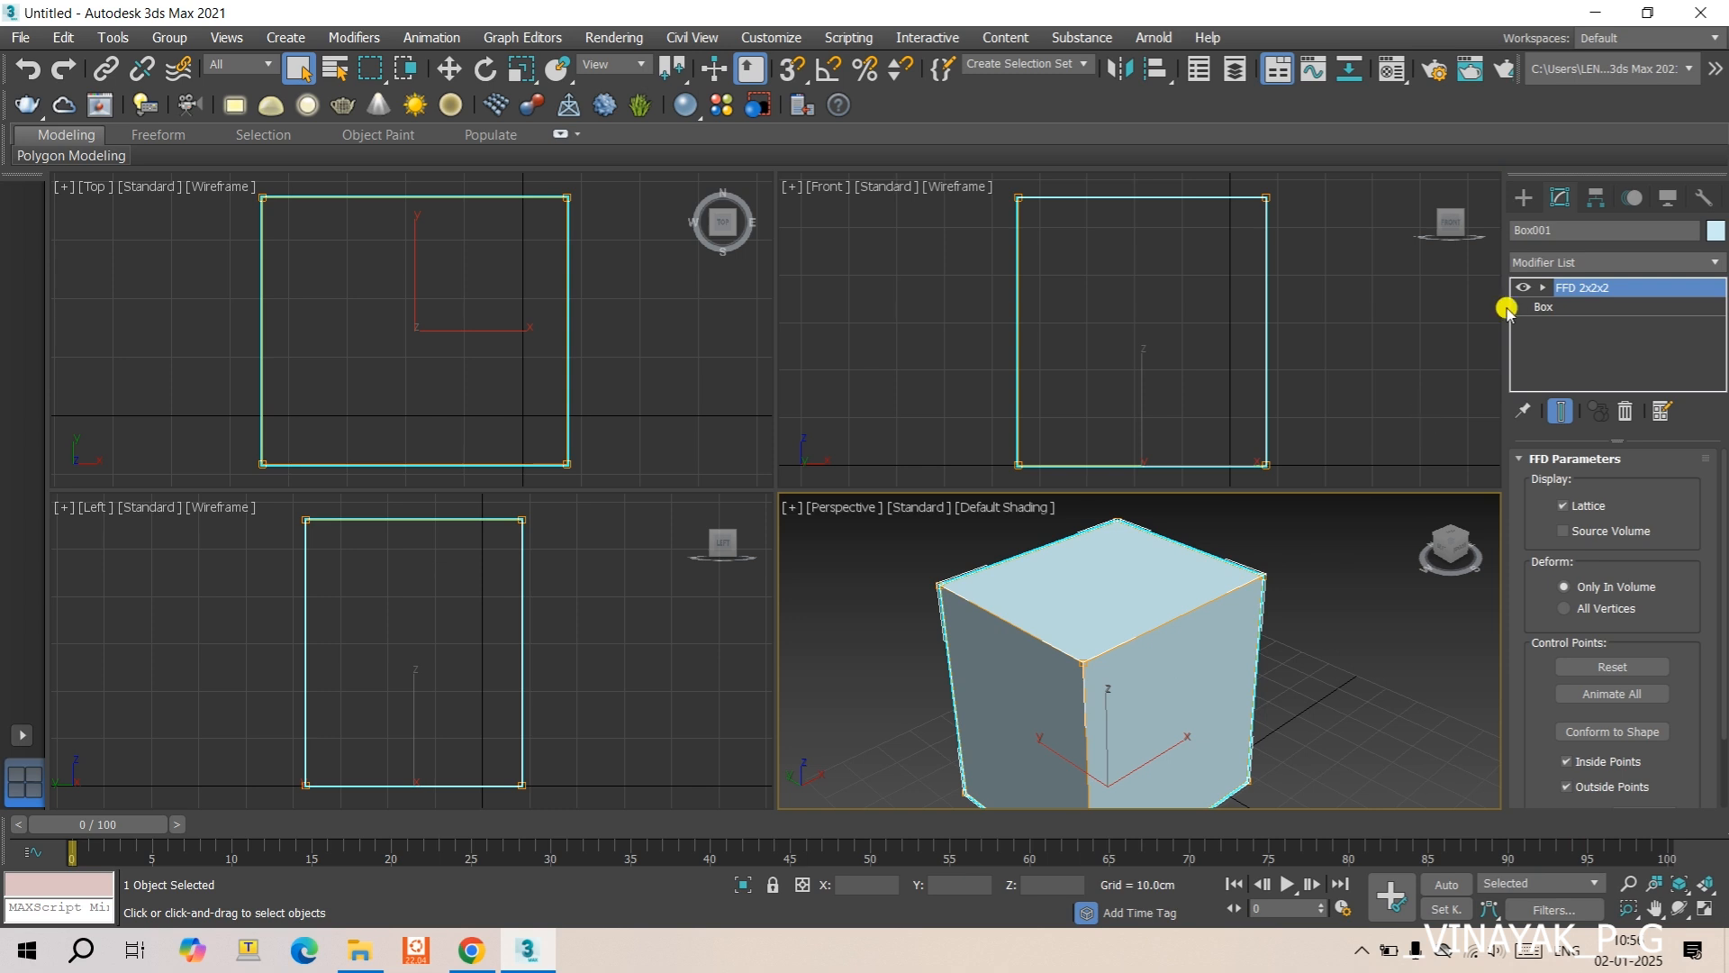
pyautogui.click(1542, 287)
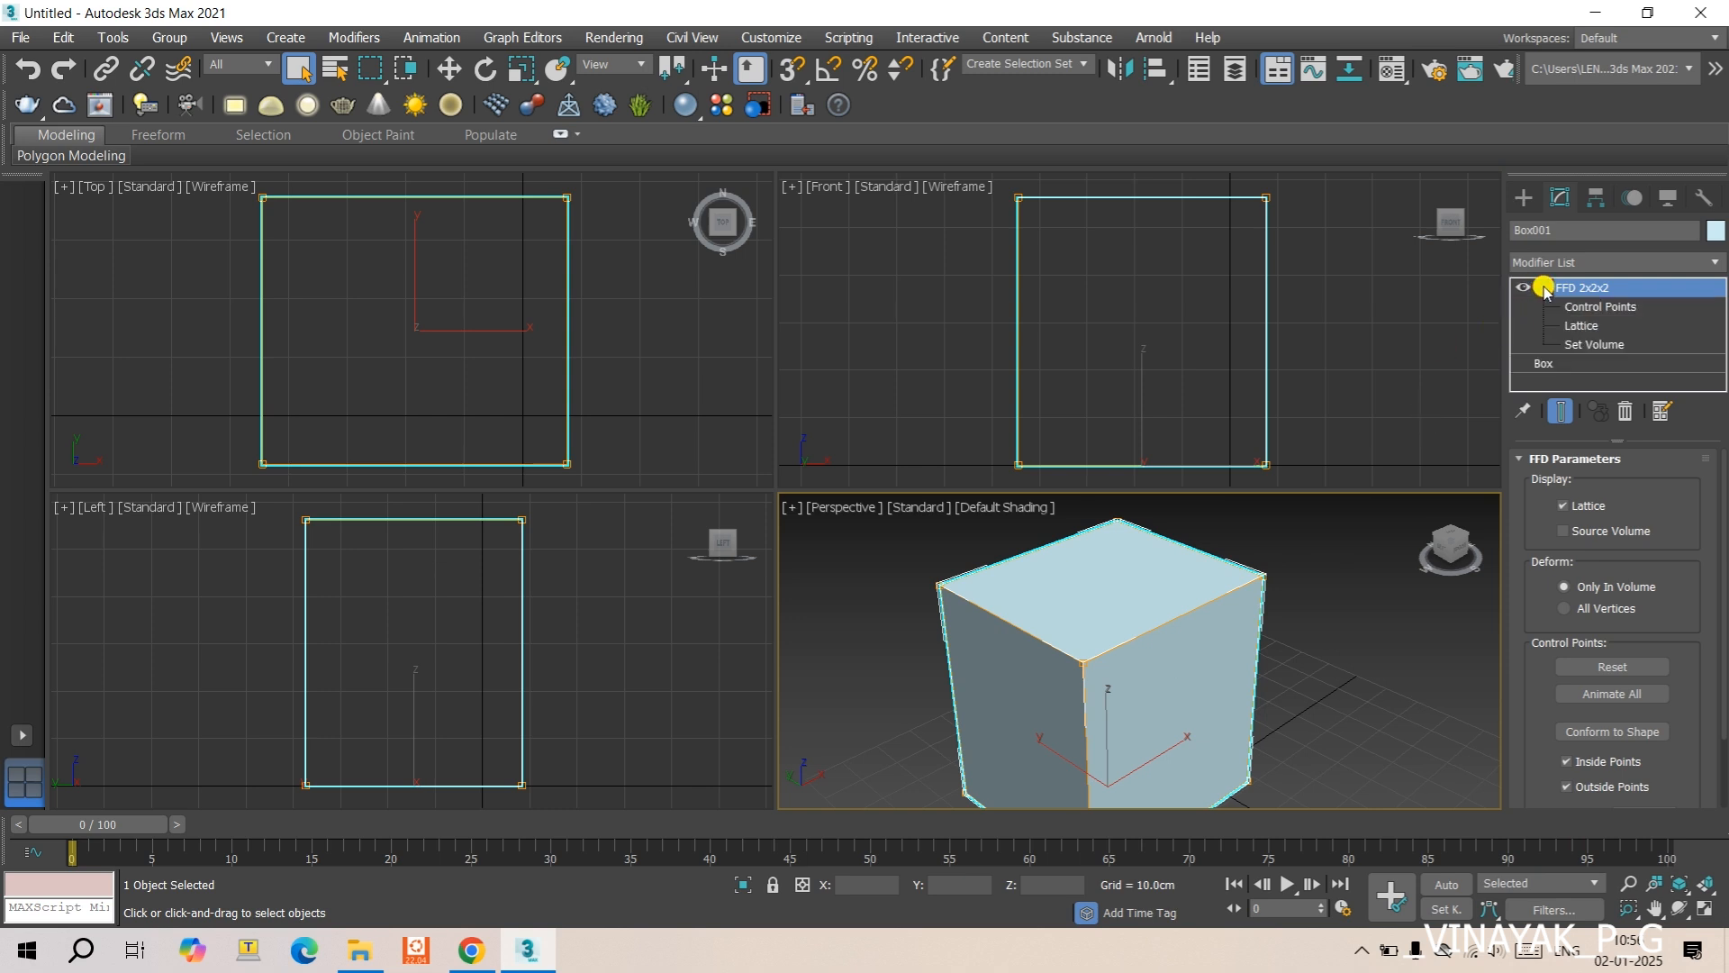
pyautogui.click(1542, 288)
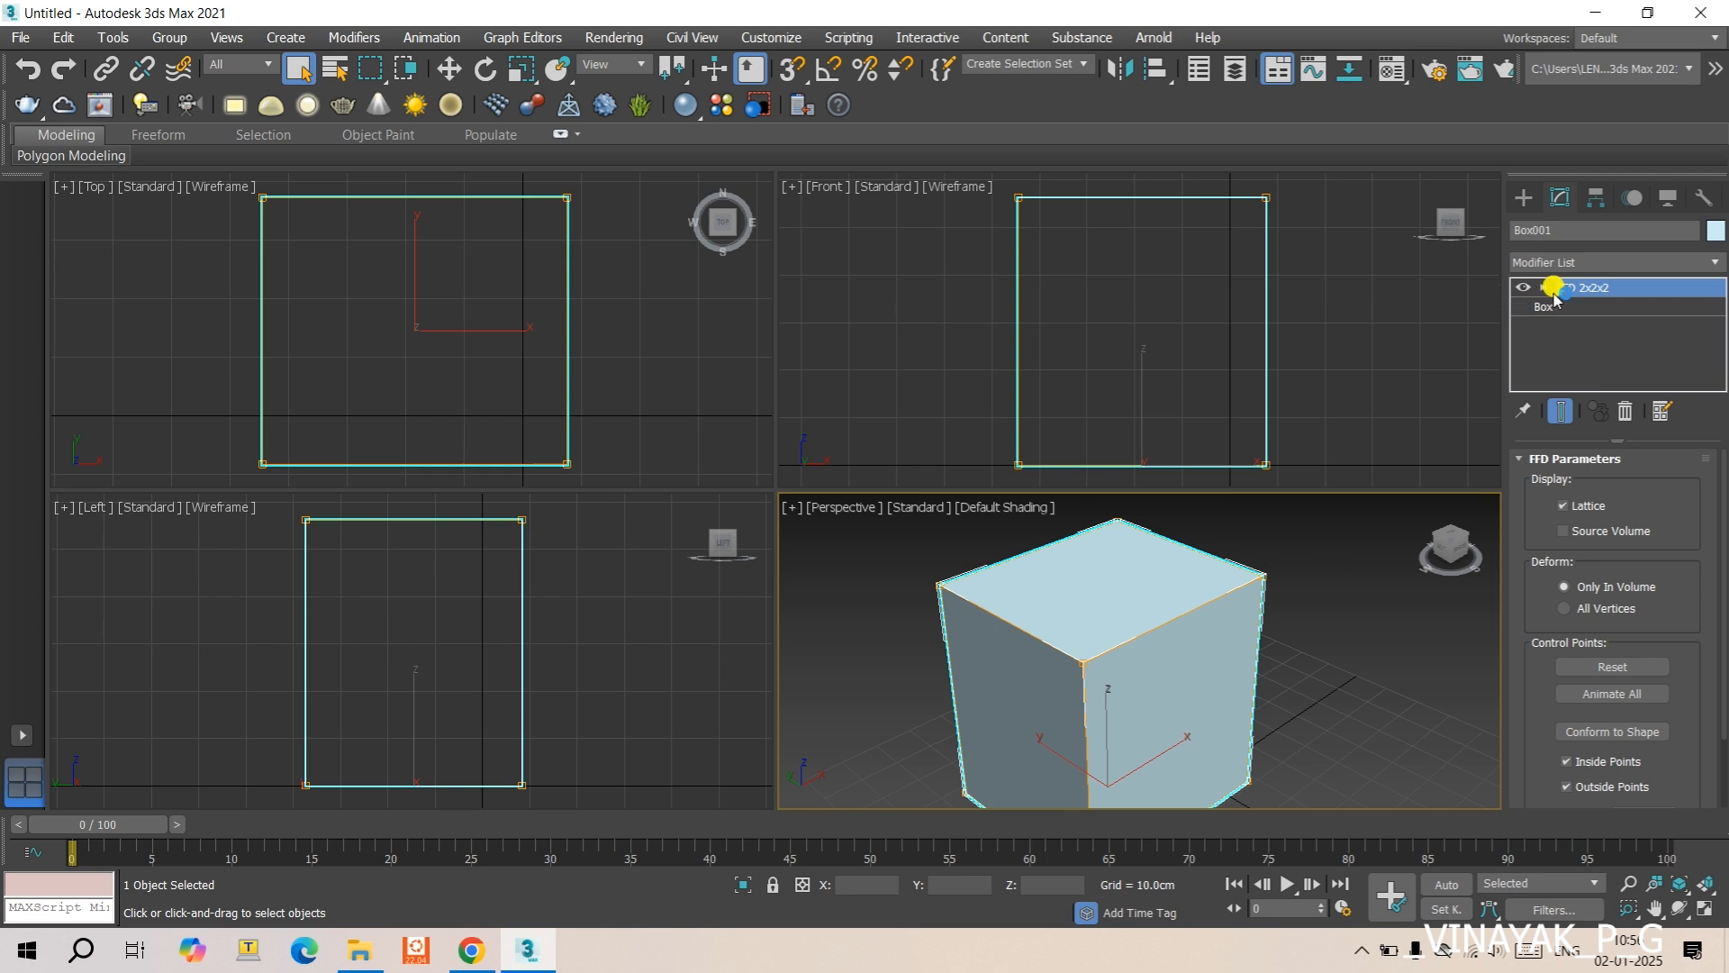
pyautogui.click(1544, 288)
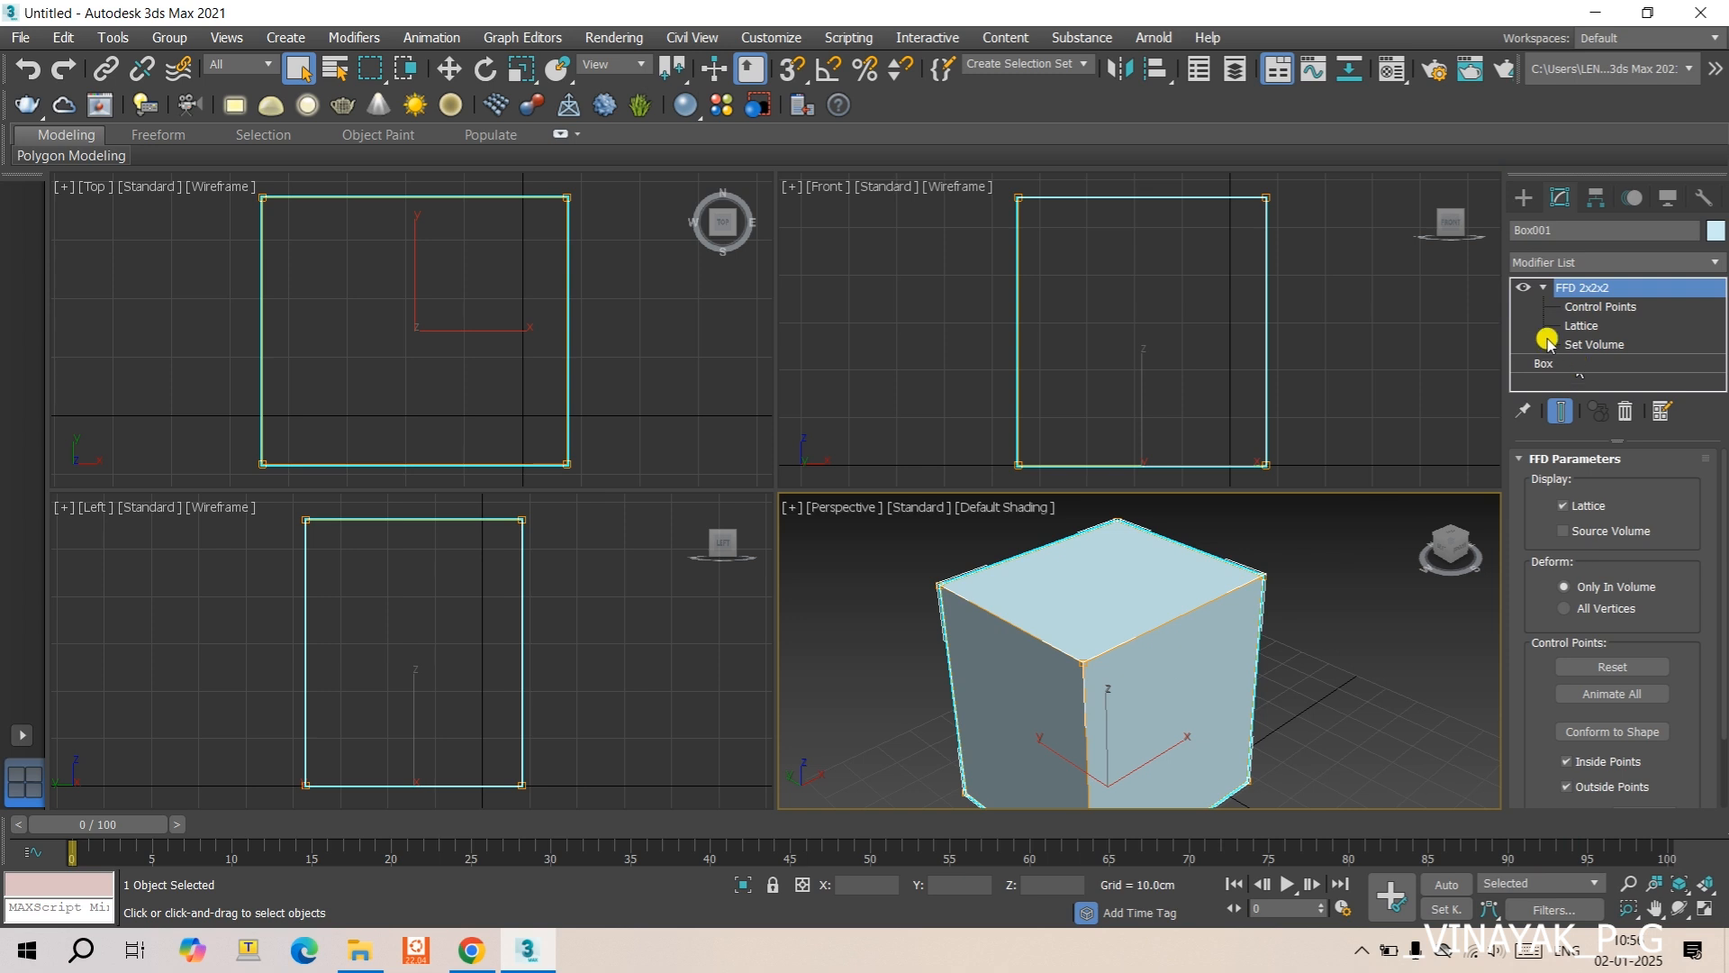
pyautogui.click(1603, 307)
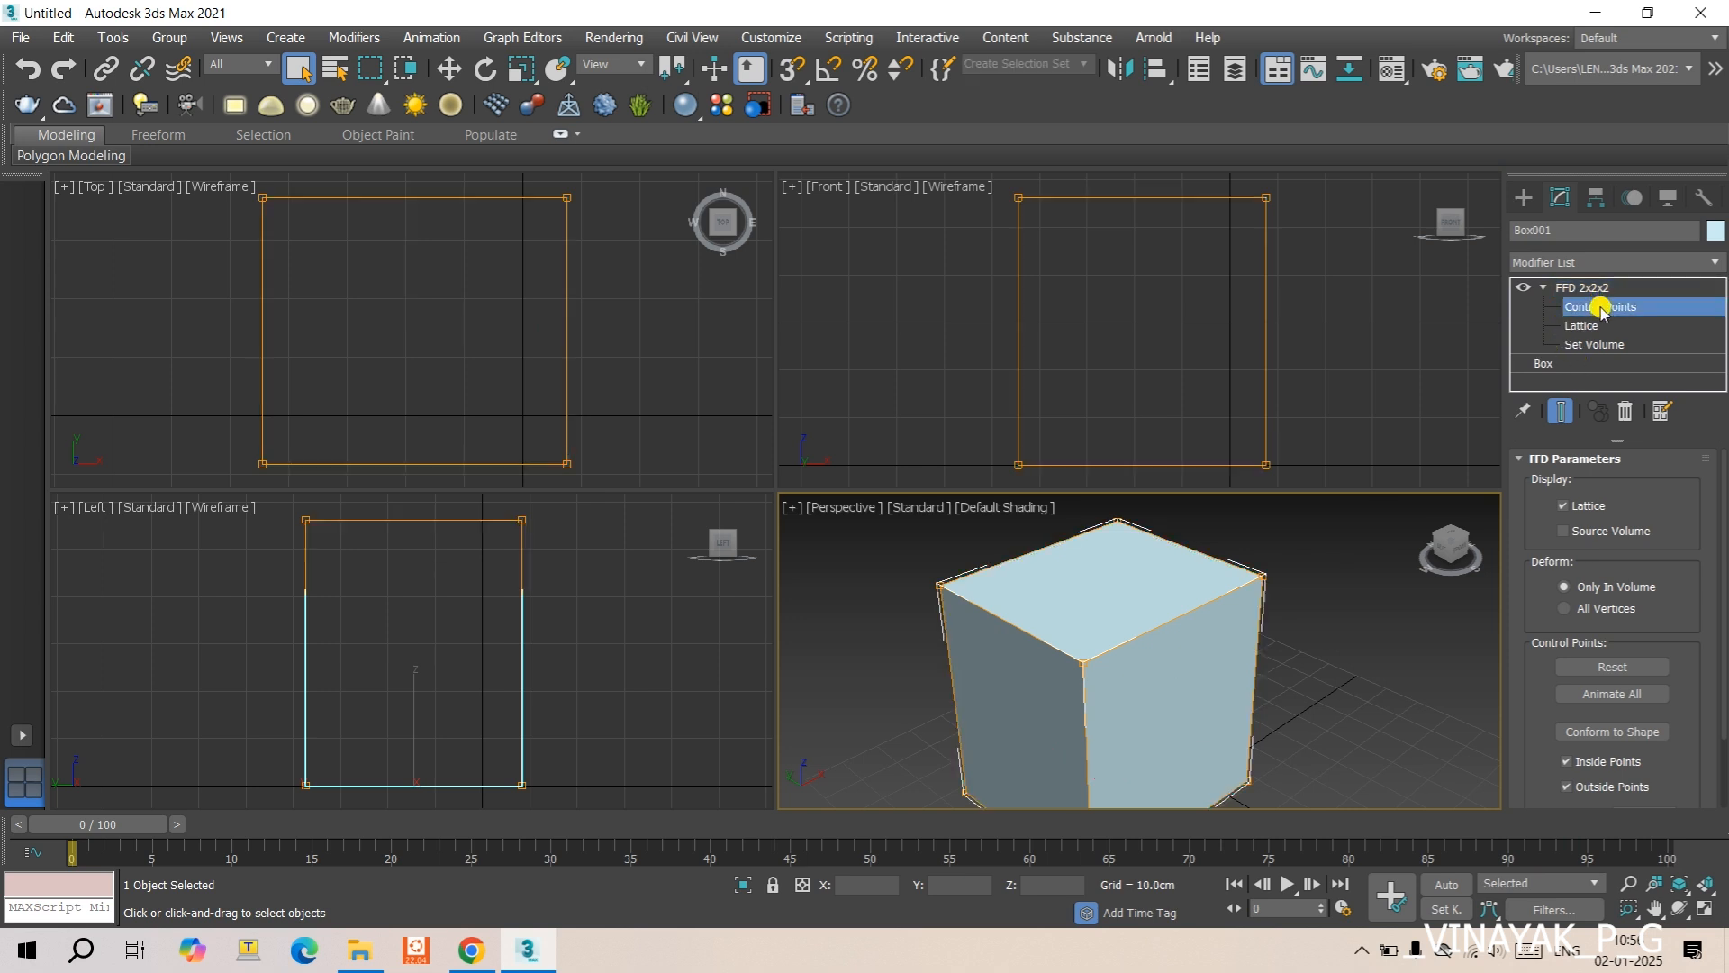
pyautogui.scroll(-4, 1225, 587)
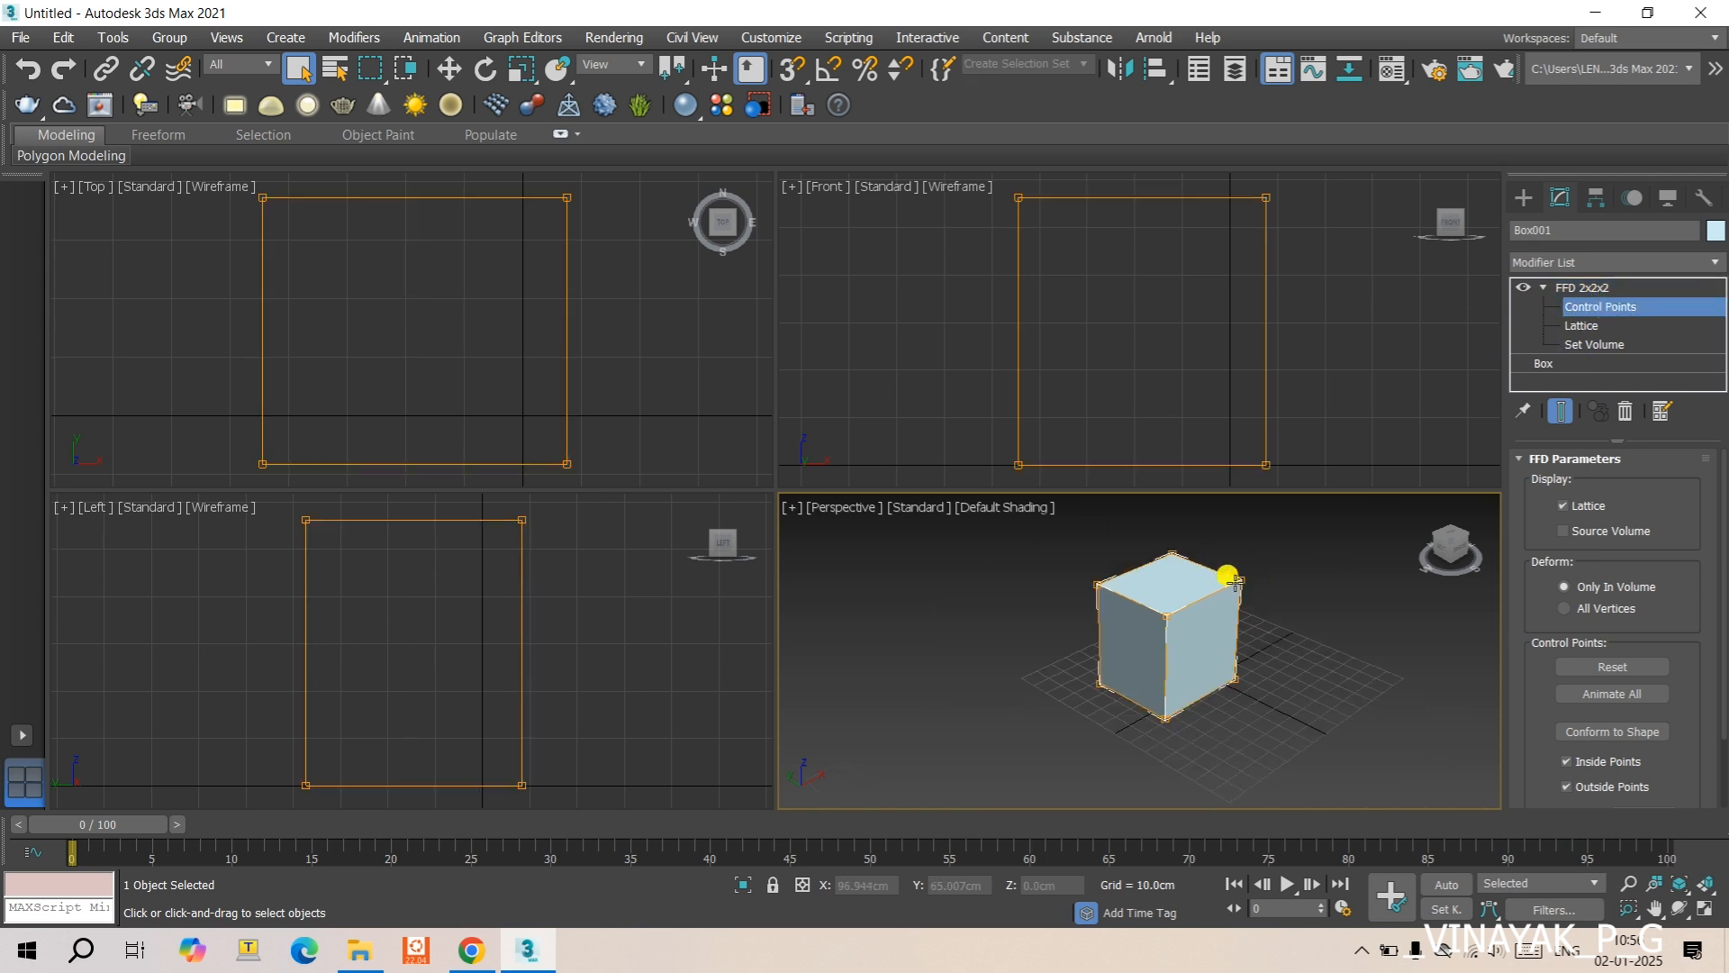
pyautogui.scroll(4, 1228, 577)
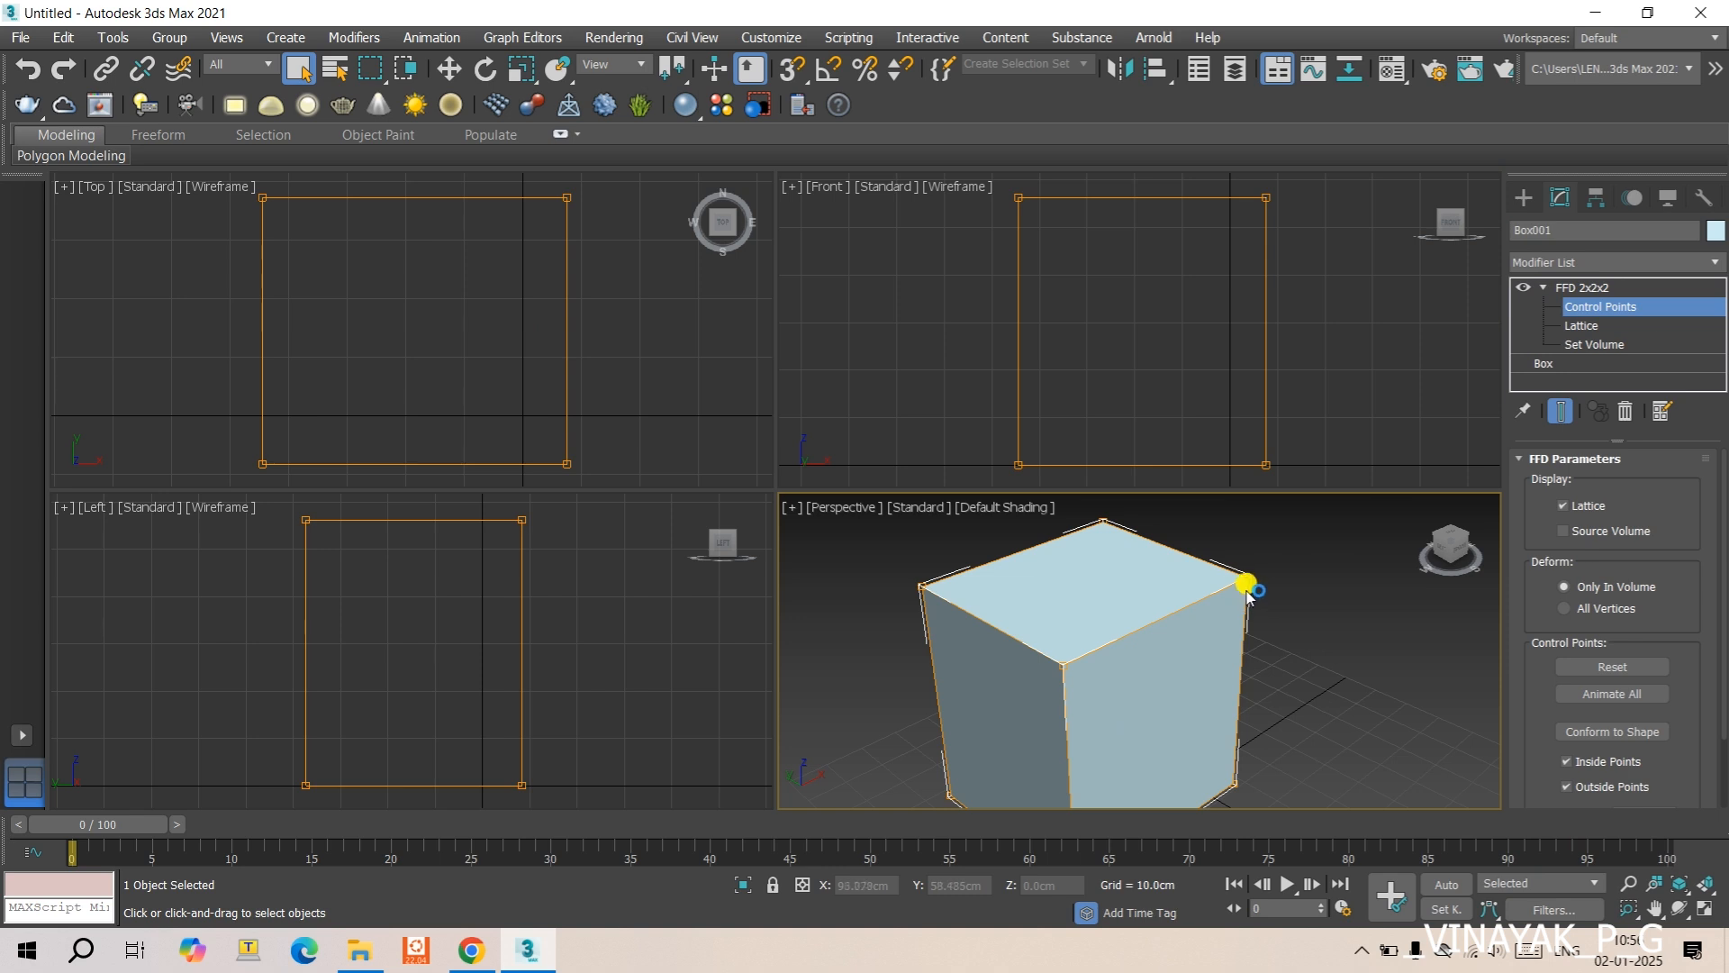
pyautogui.hotkey('alt', 'w')
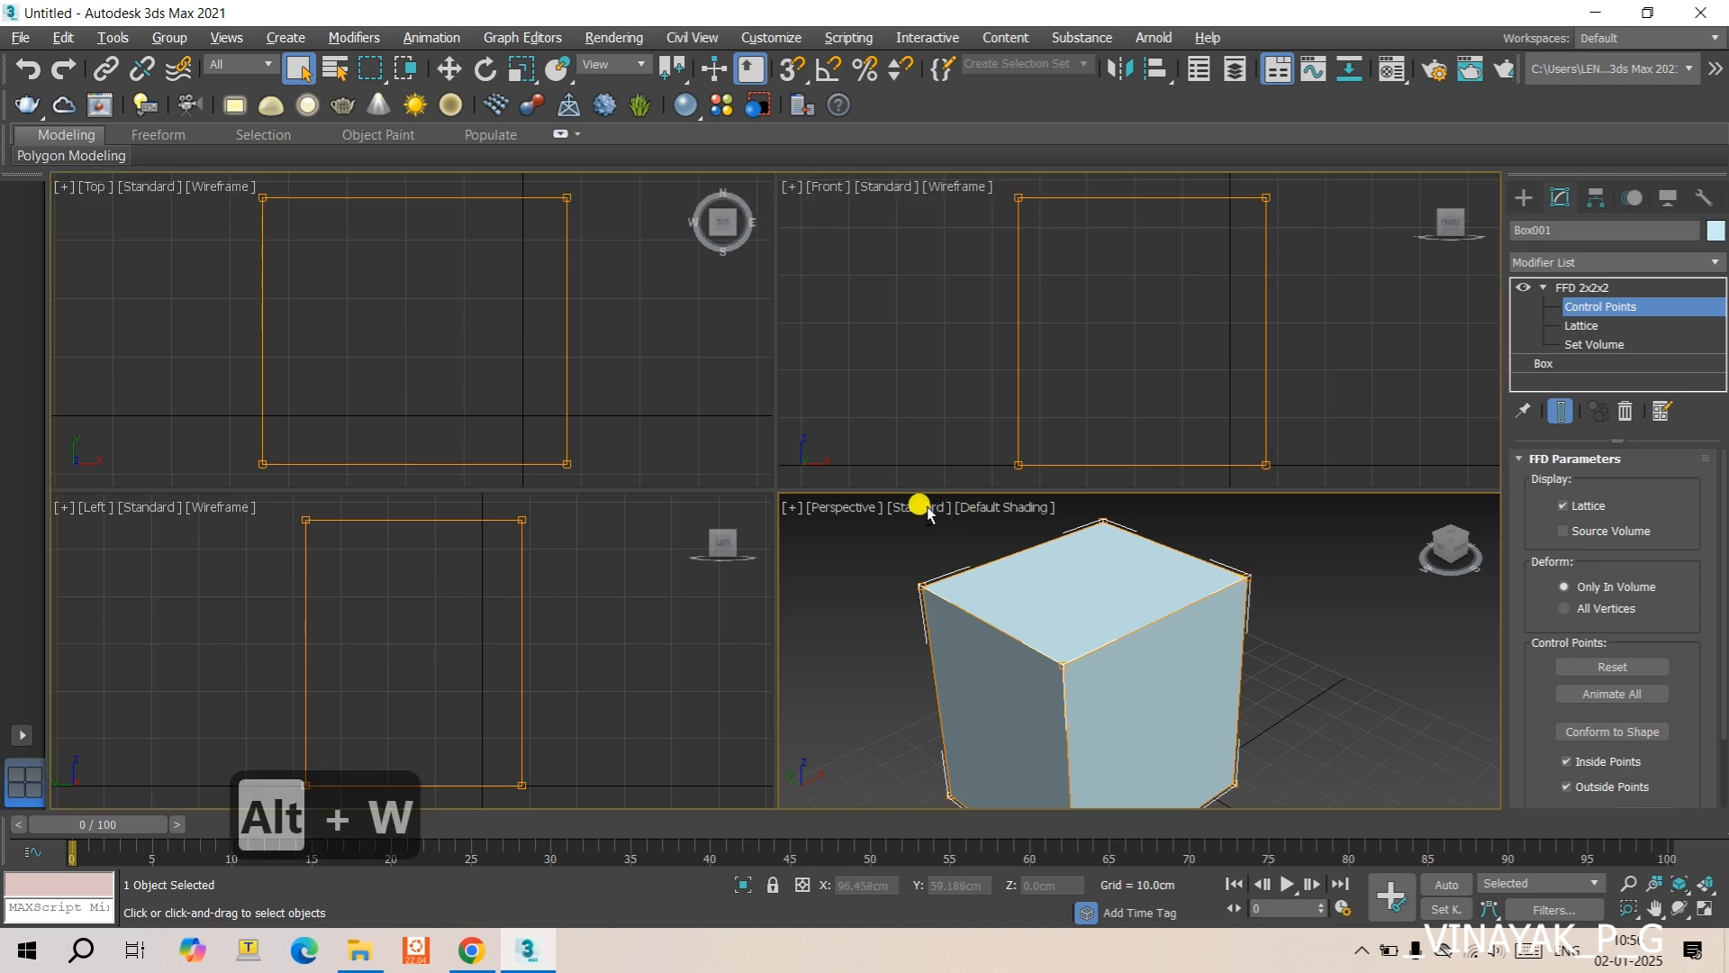
pyautogui.scroll(-5, 941, 450)
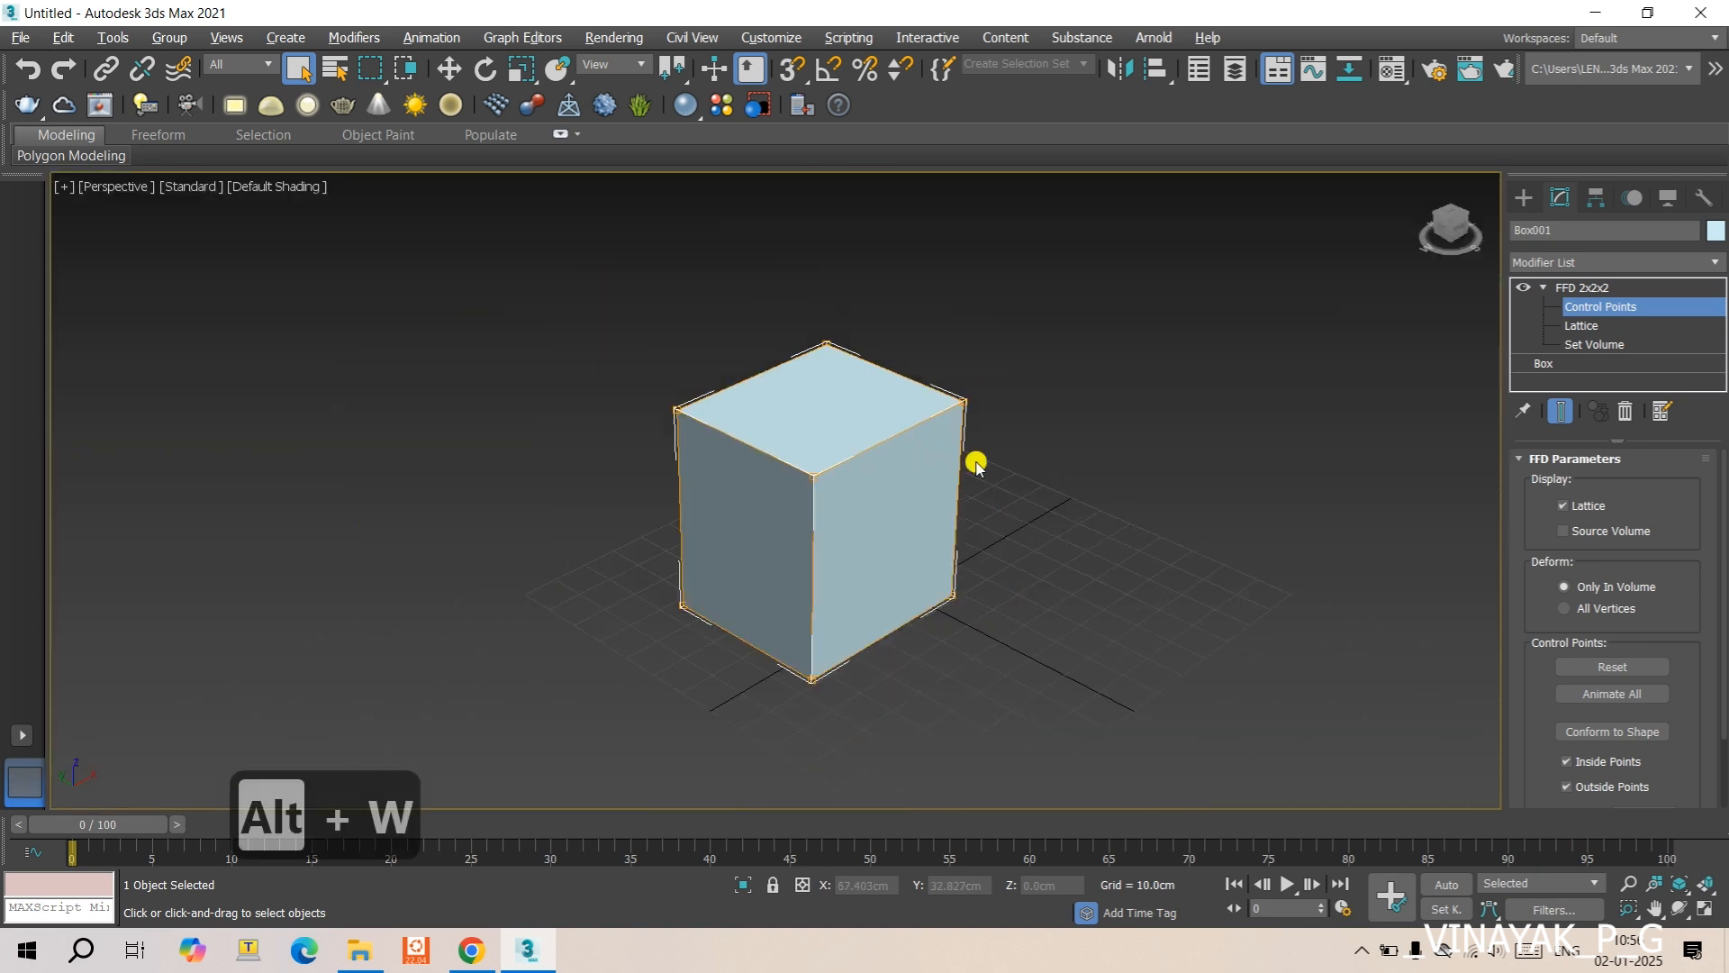
# - Move the box's top front-right control point outward to about X 47 cm, Y -0.9 cm, and reset the control points
pyautogui.moveTo(937, 369); pyautogui.dragTo(1007, 464)
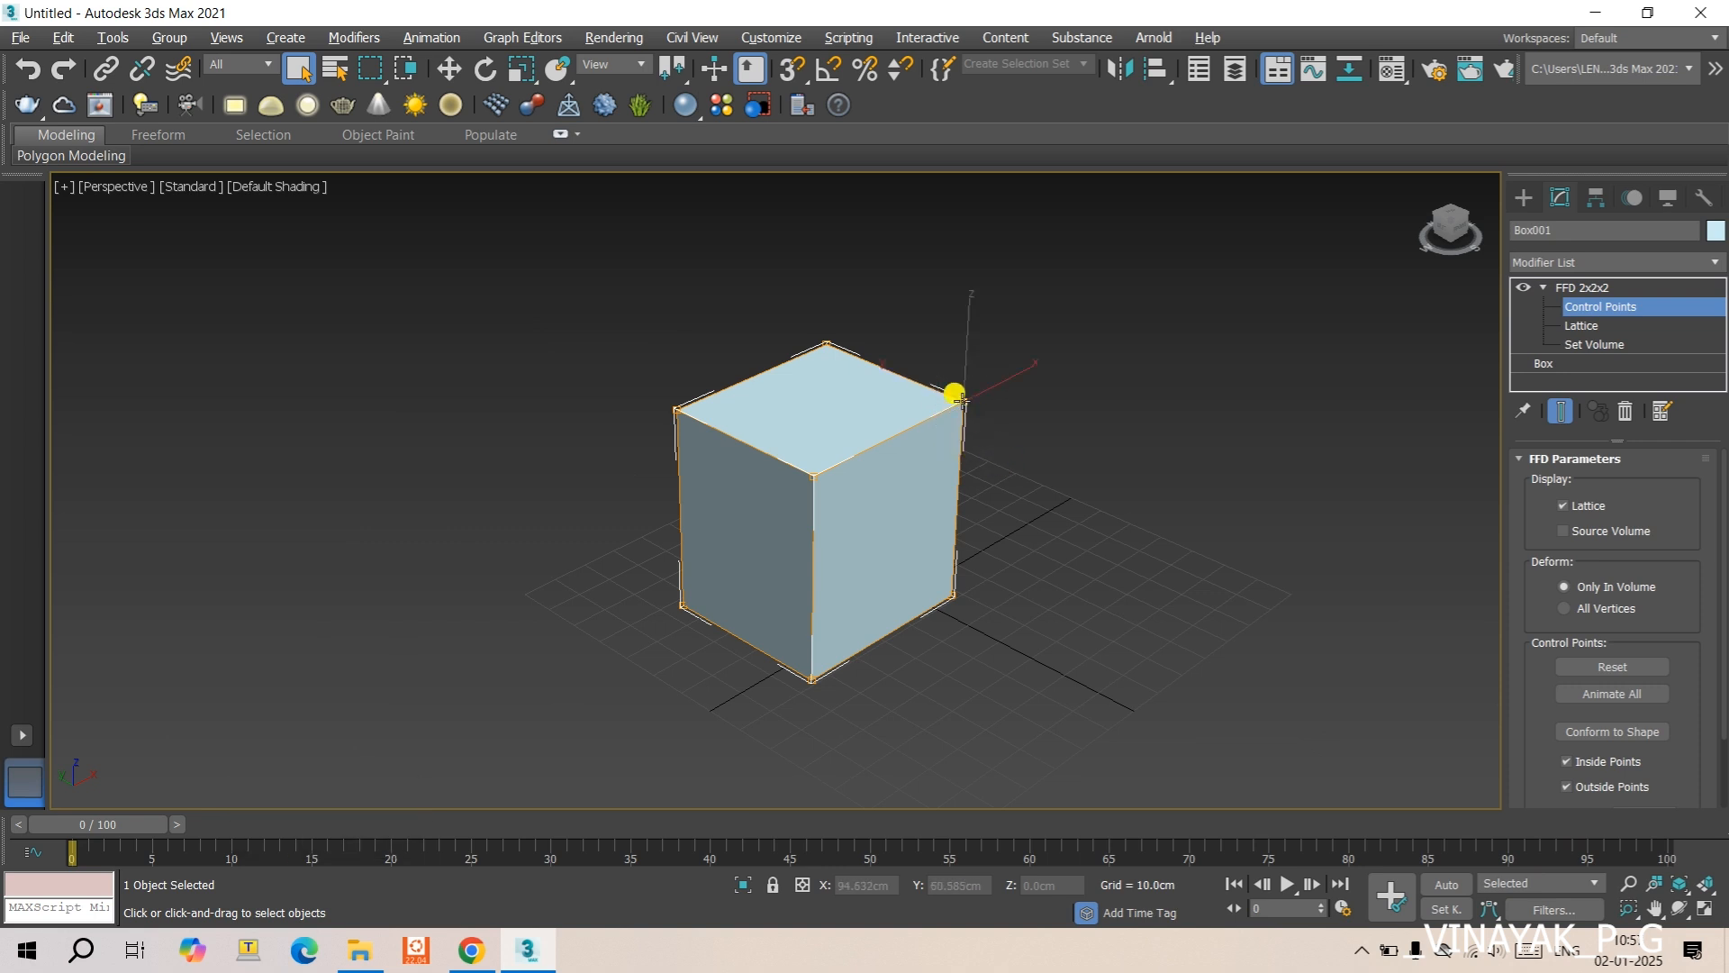
pyautogui.press('w')
pyautogui.moveTo(960, 393); pyautogui.dragTo(1038, 345)
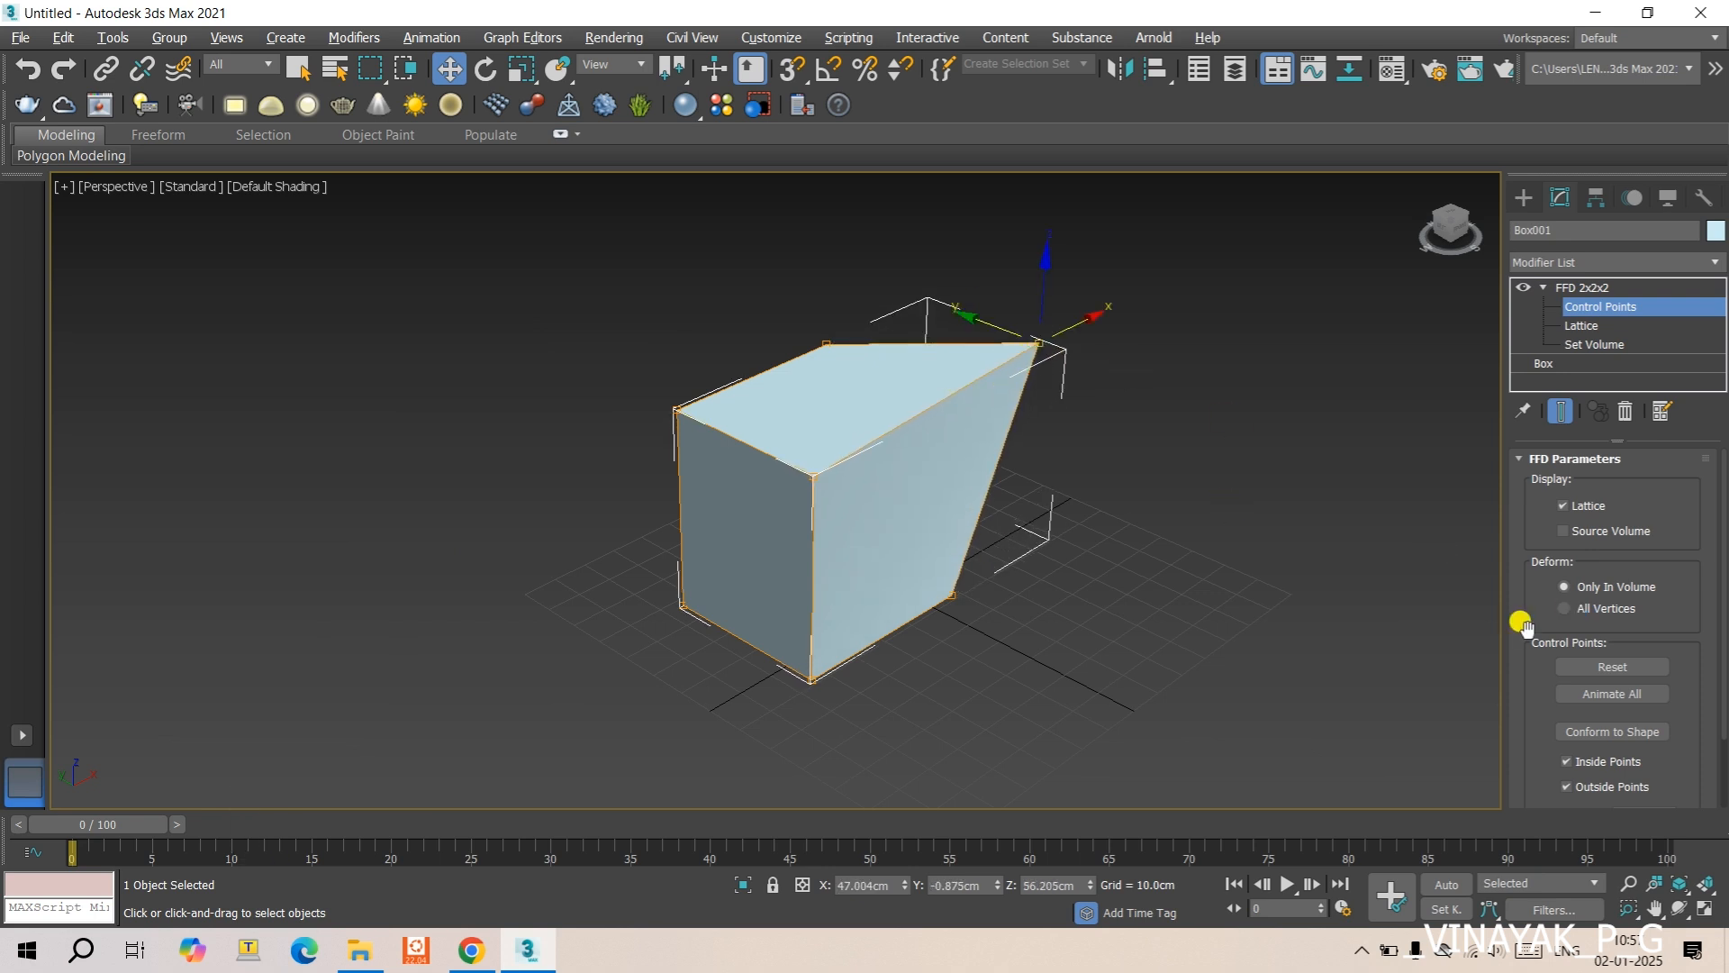
pyautogui.click(1608, 664)
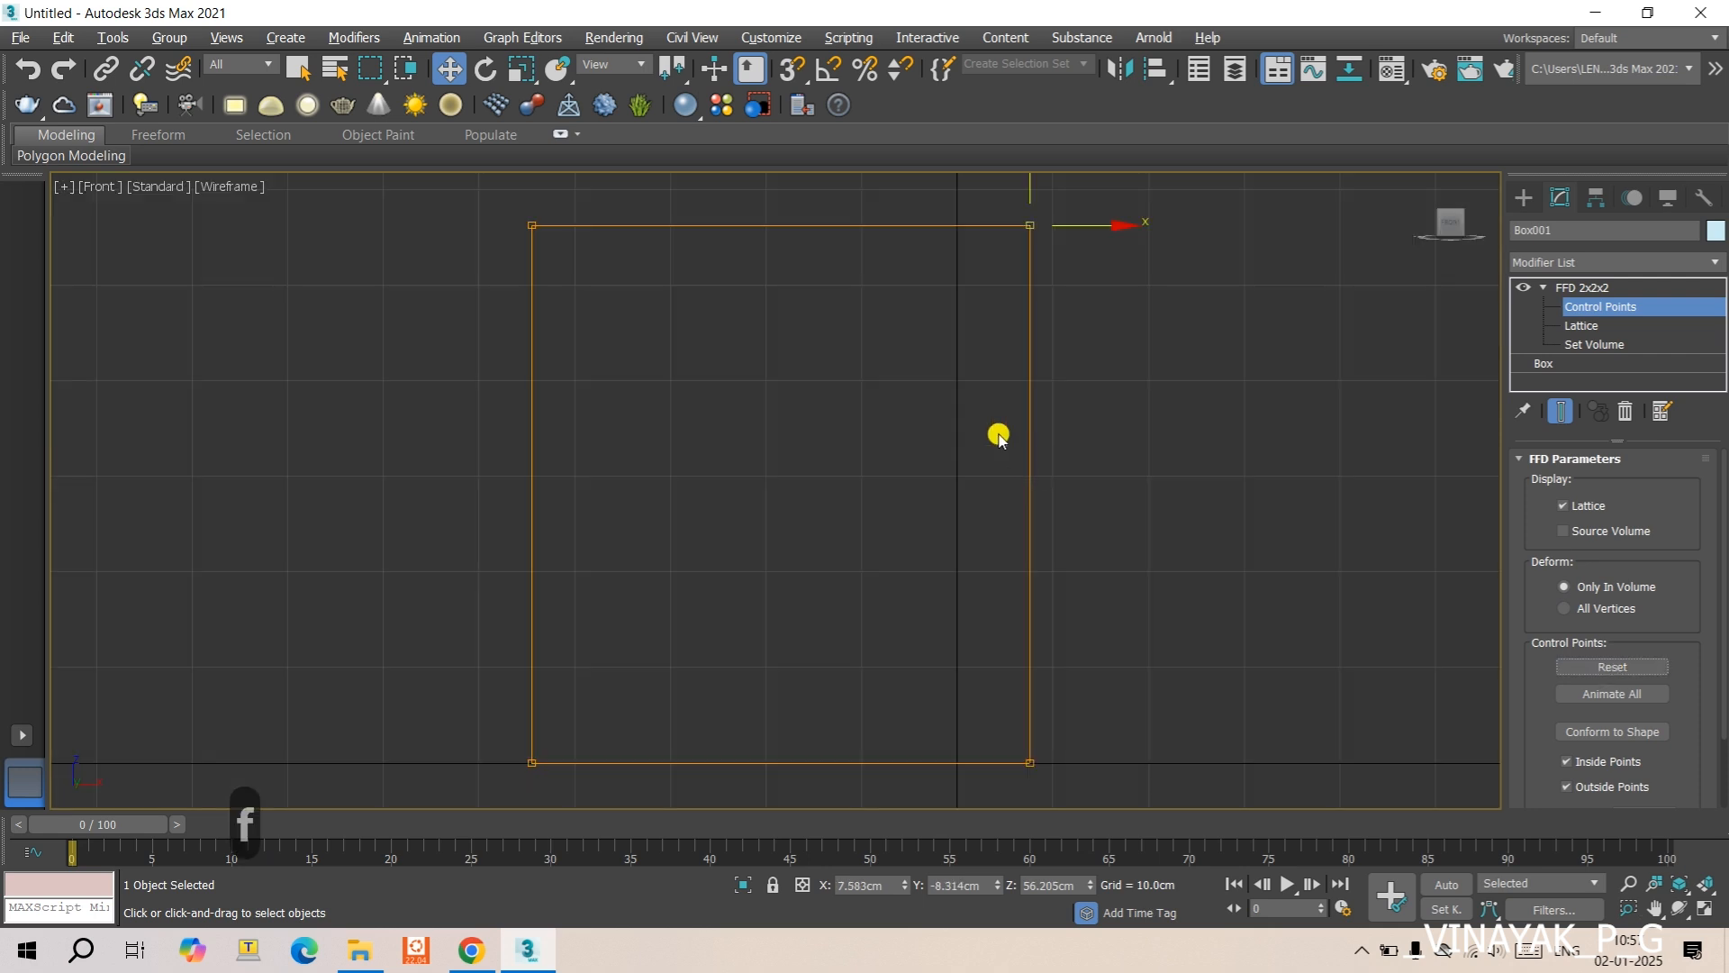
# - Select both control points of the box's upper right edge in the front view and move them along X to about 32.2 cm in perspective
pyautogui.press('f')
pyautogui.moveTo(969, 375); pyautogui.dragTo(915, 513, button='middle')
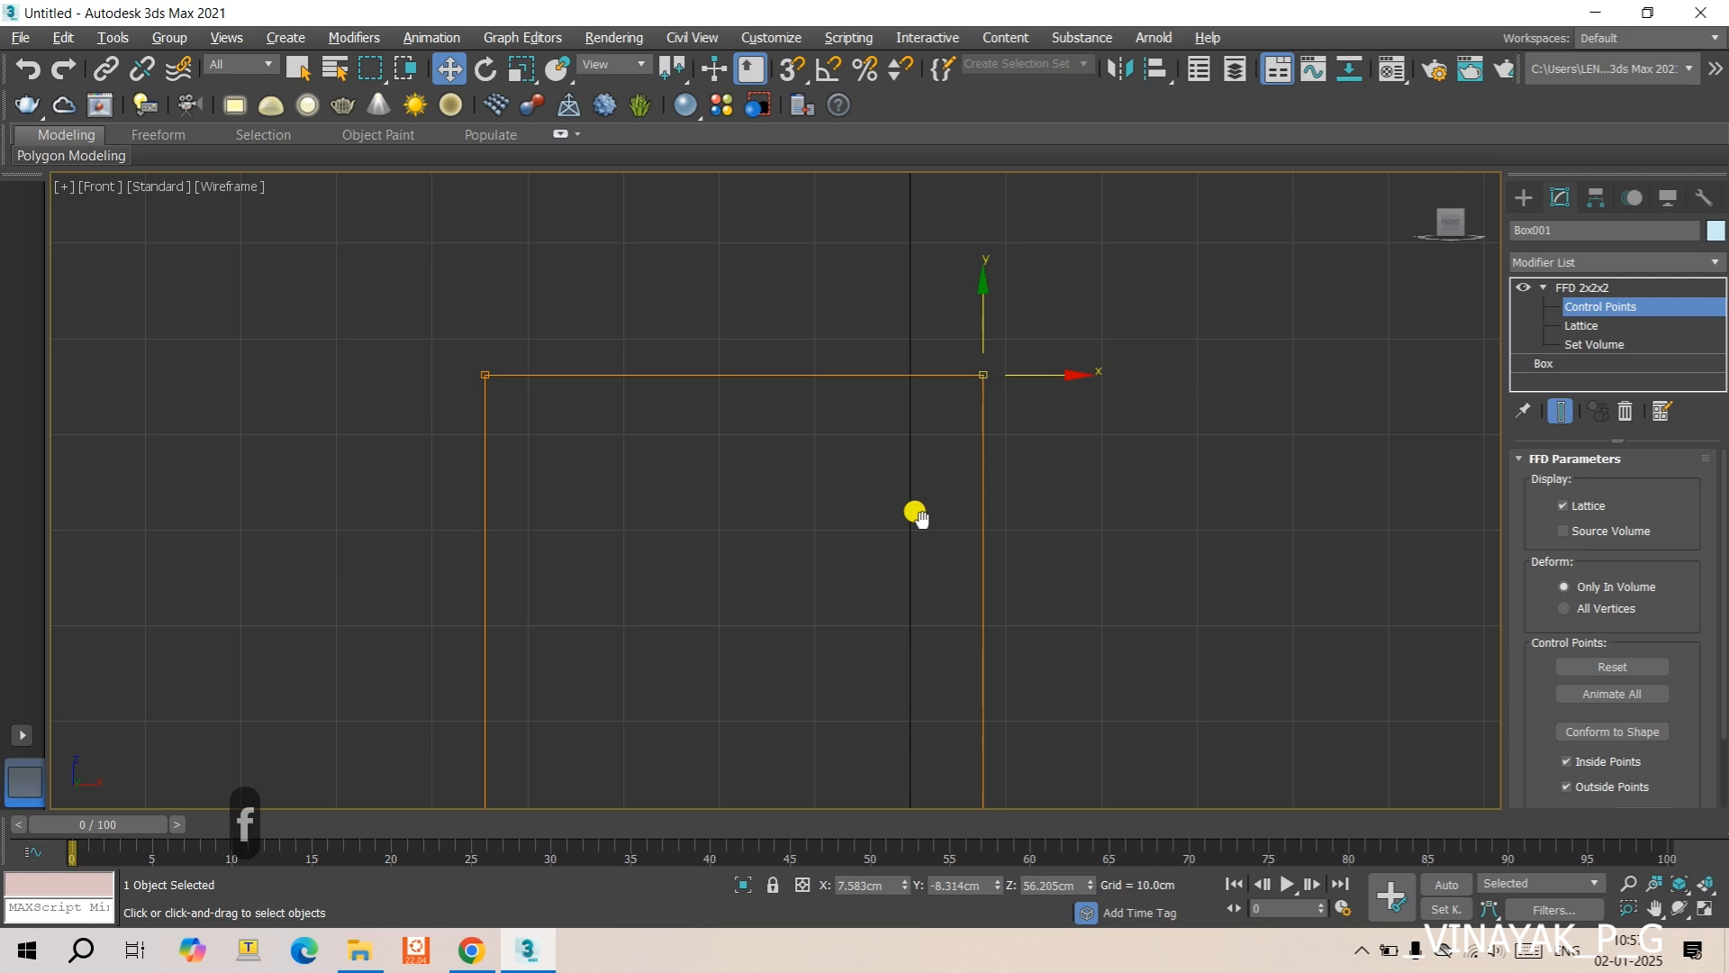
pyautogui.click(881, 261)
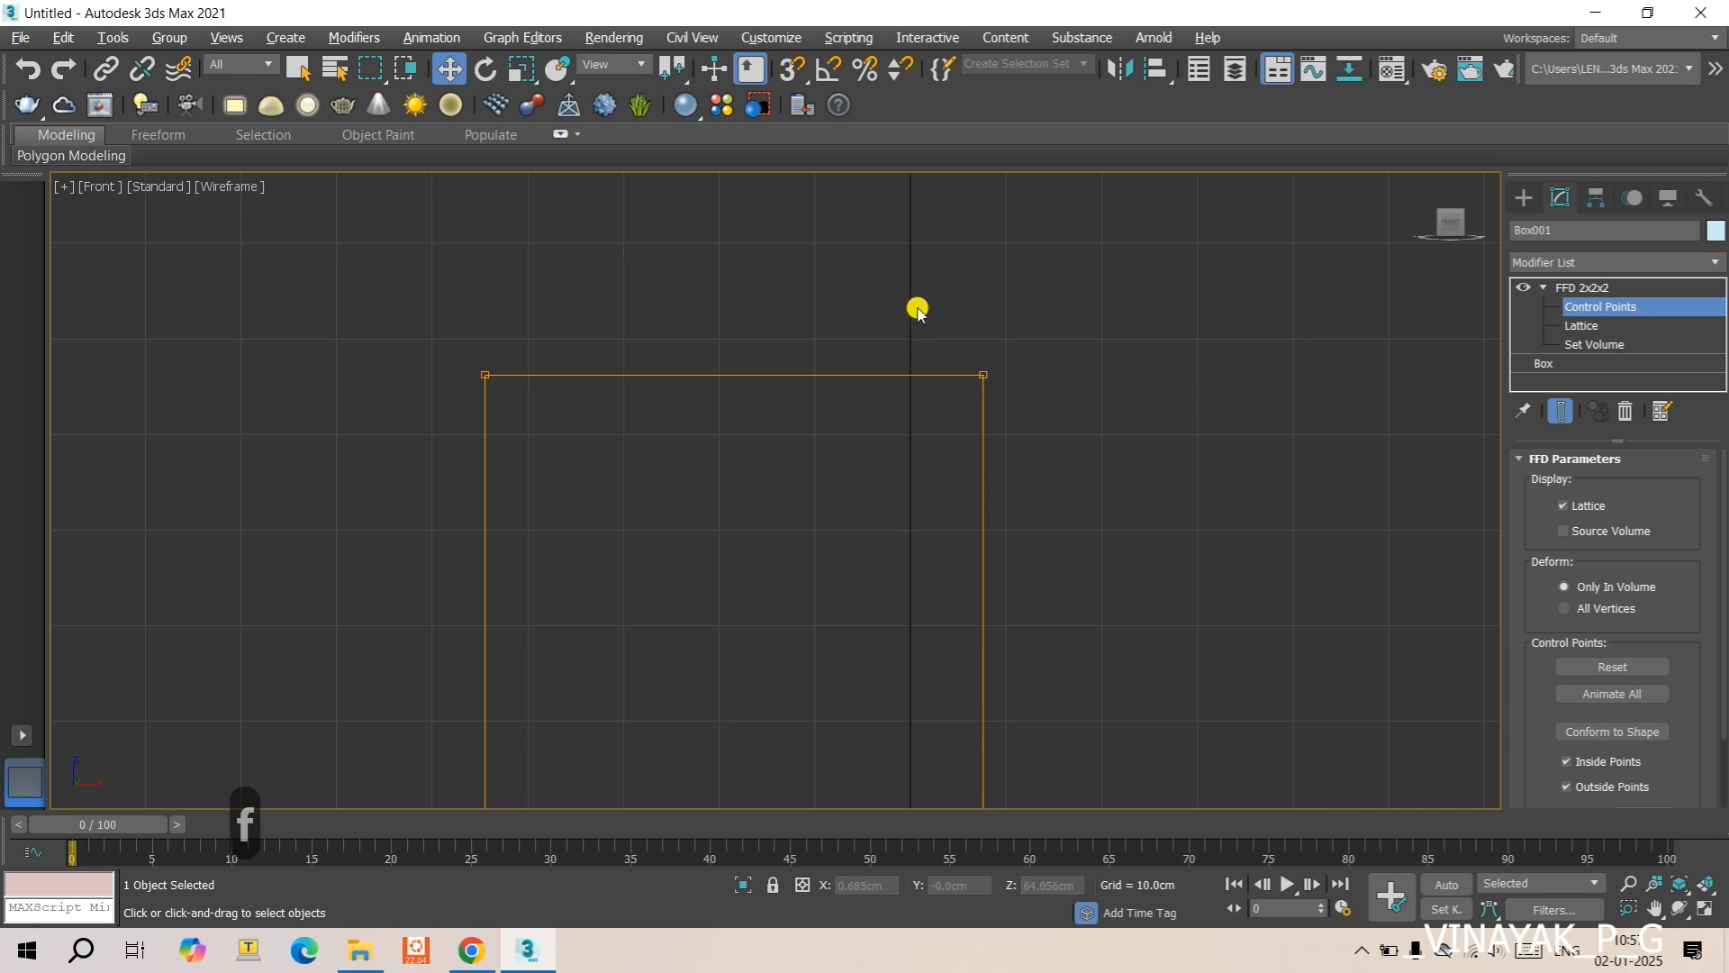
pyautogui.moveTo(873, 262); pyautogui.dragTo(1025, 400)
pyautogui.moveTo(878, 270); pyautogui.dragTo(1403, 797)
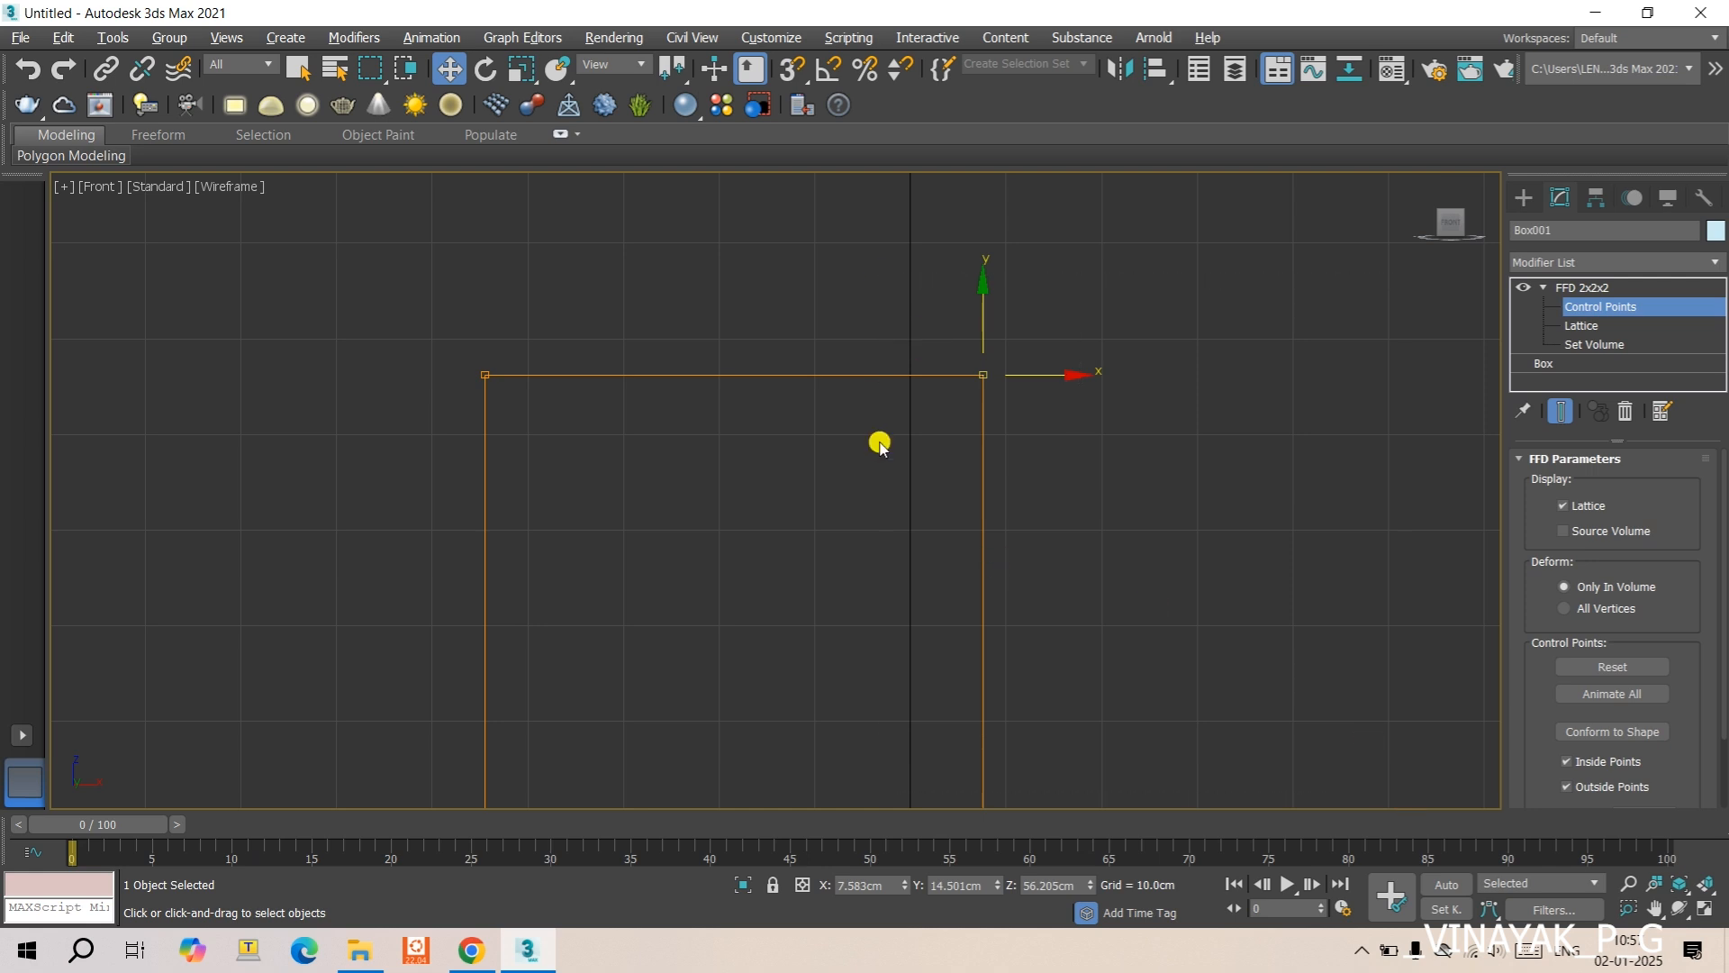
pyautogui.keyDown('alt'); pyautogui.moveTo(857, 436); pyautogui.dragTo(981, 490, button='middle'); pyautogui.keyUp('alt')
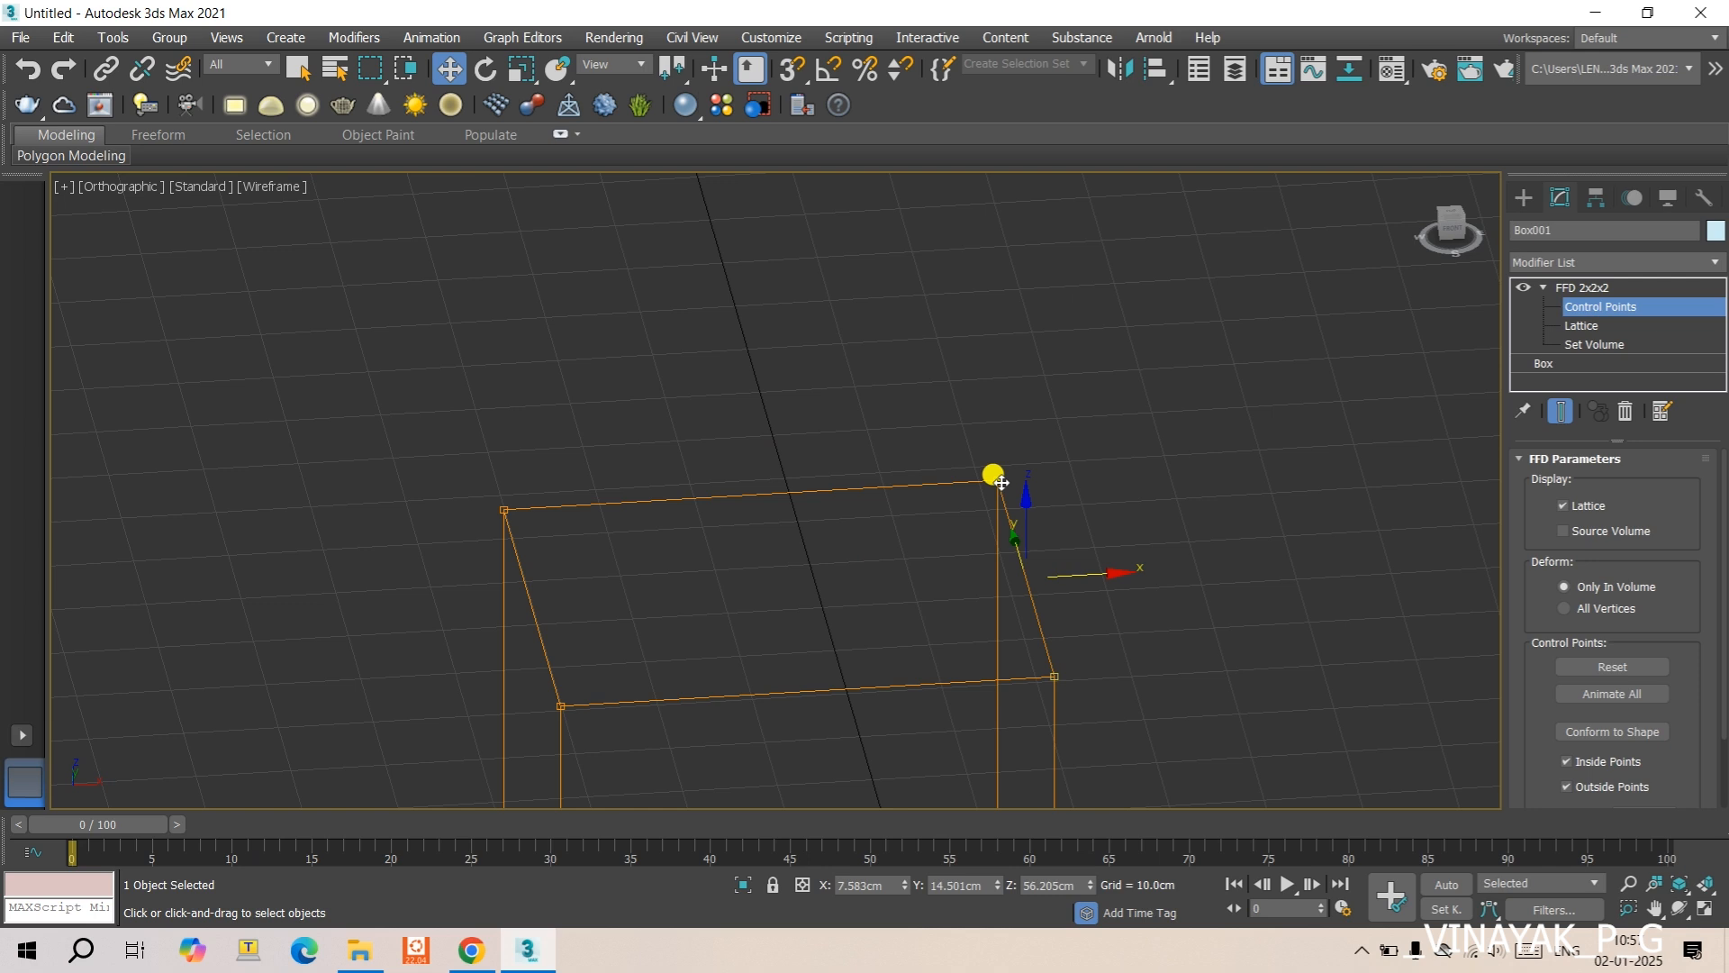
pyautogui.press('p')
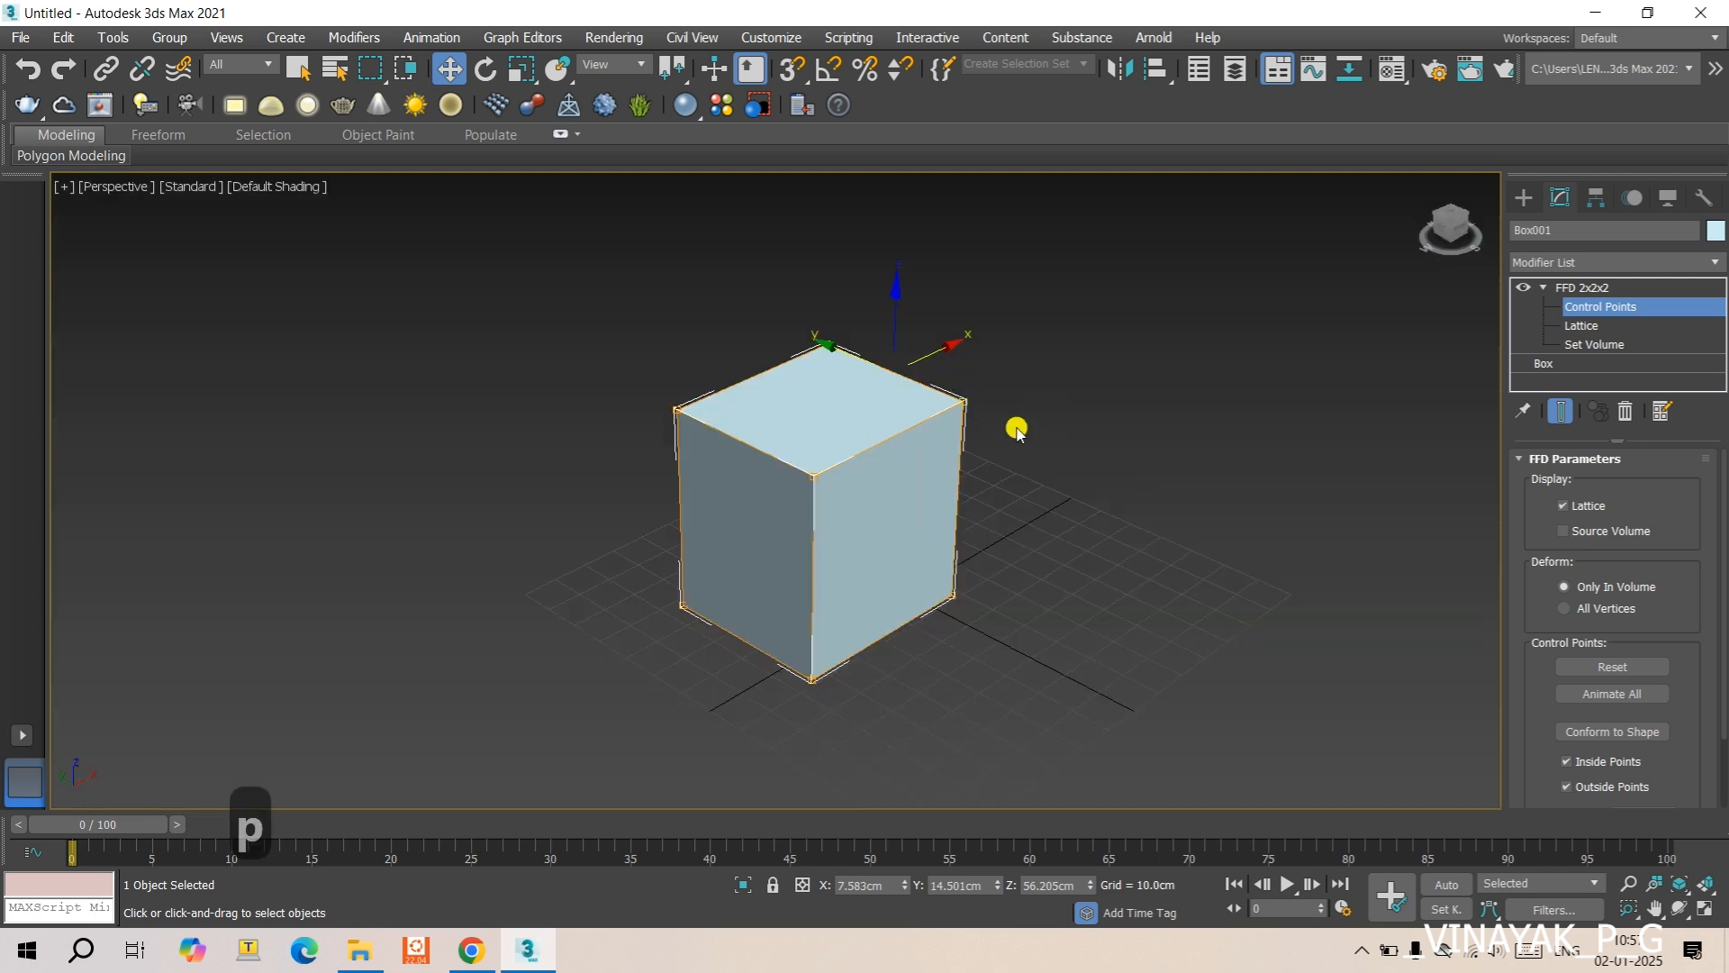
pyautogui.moveTo(941, 347); pyautogui.dragTo(1000, 313)
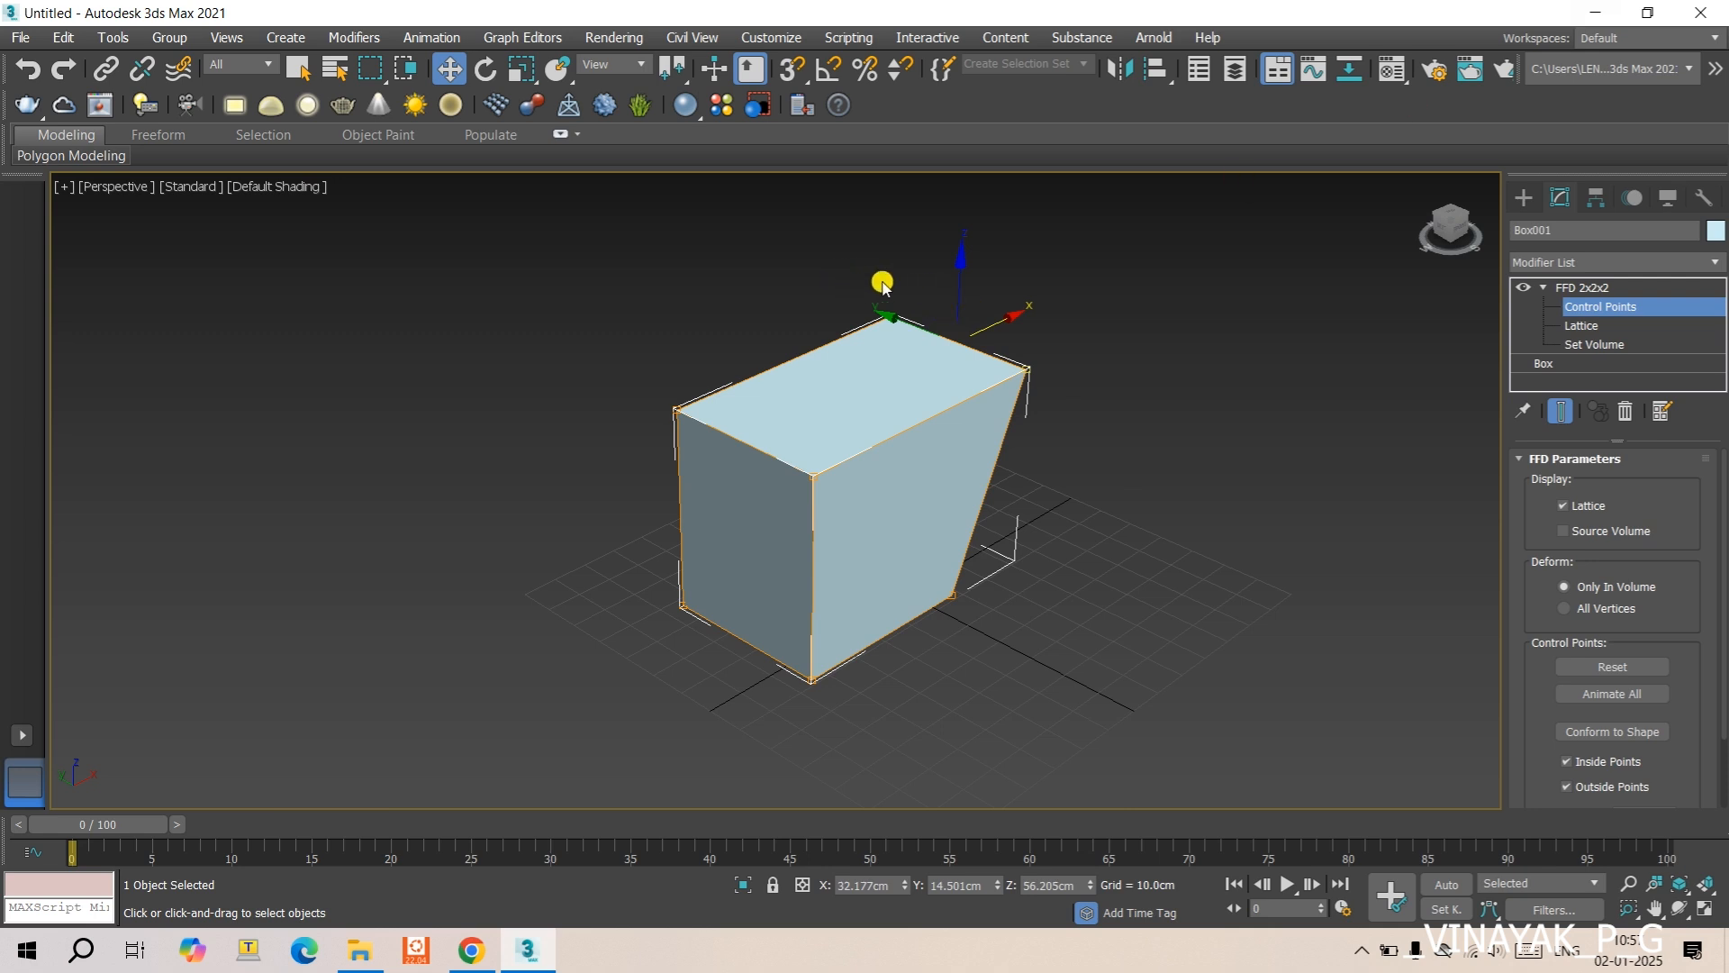
# - Move only the top front-right control point along X to about 45 cm, and reset the lattice's control points
pyautogui.moveTo(830, 254); pyautogui.dragTo(933, 399)
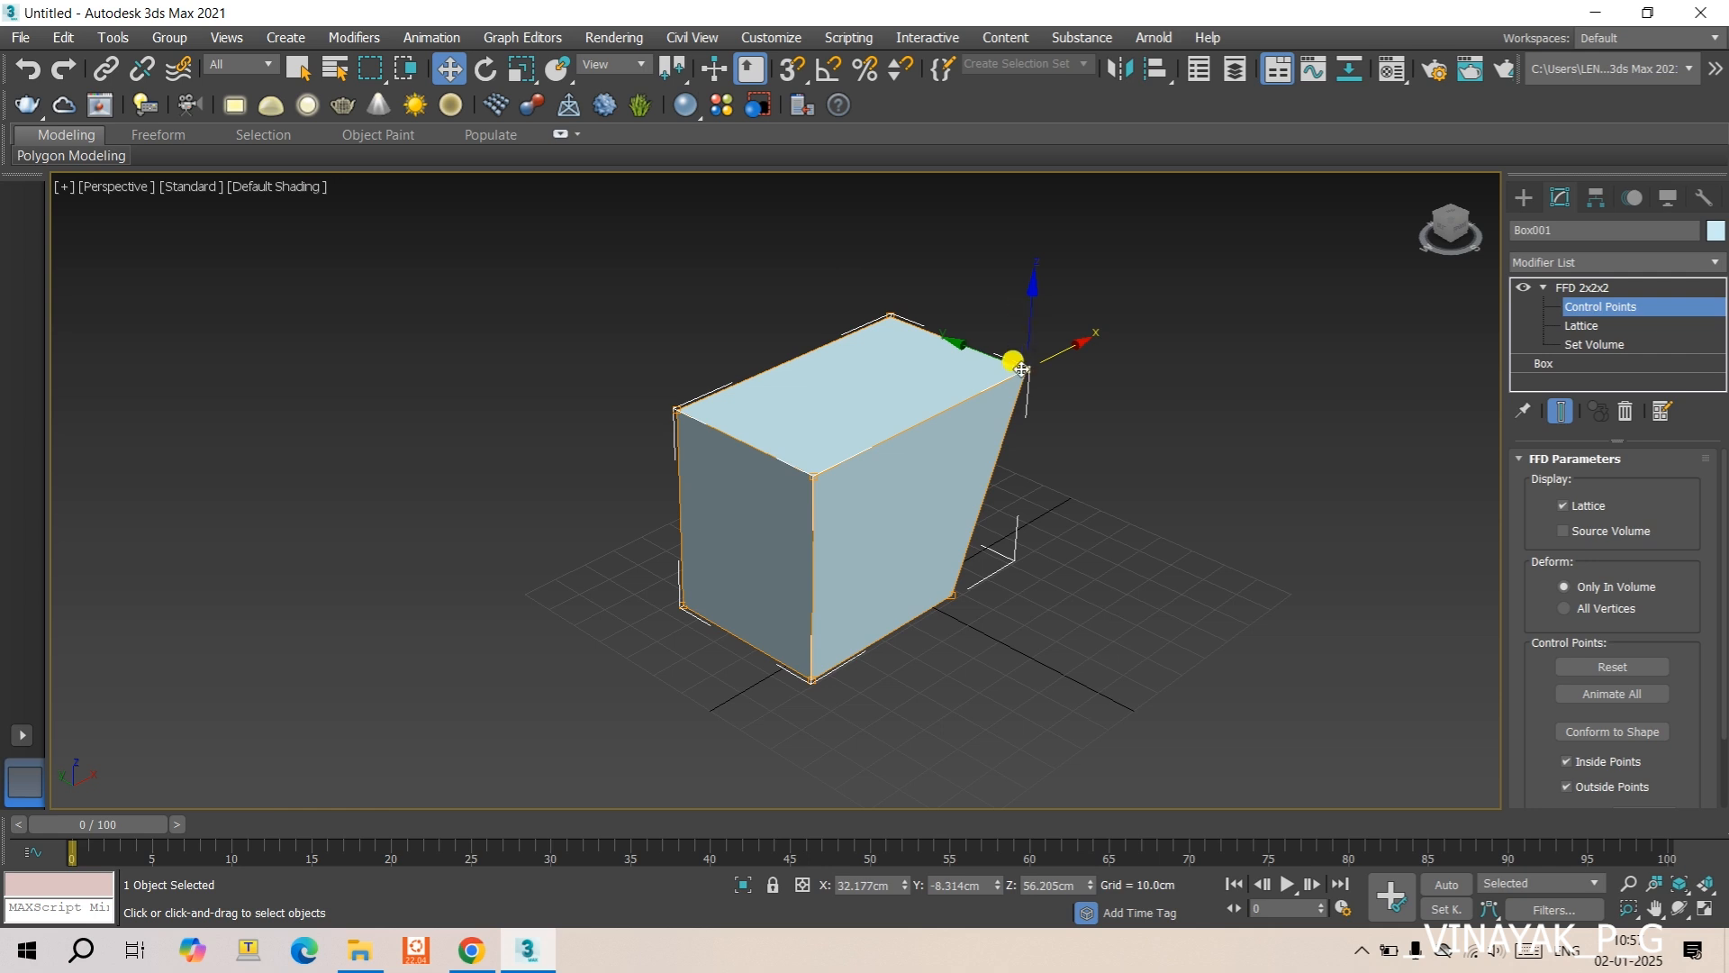
pyautogui.moveTo(1076, 347); pyautogui.dragTo(1107, 327)
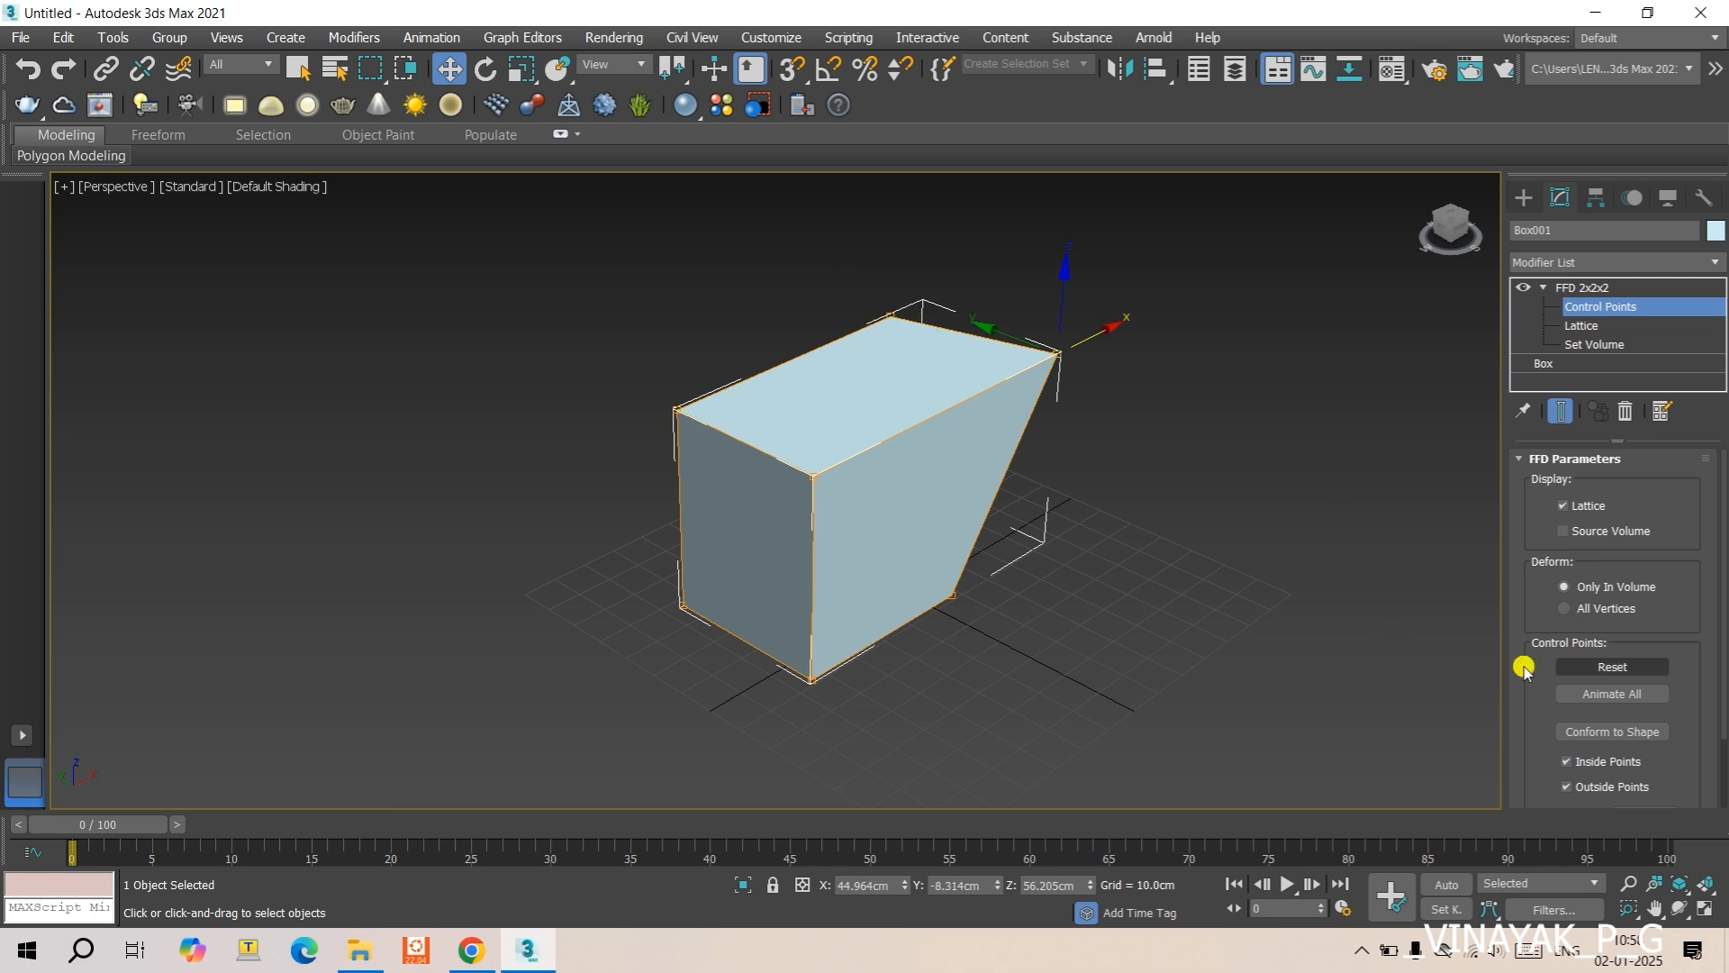
pyautogui.click(1587, 667)
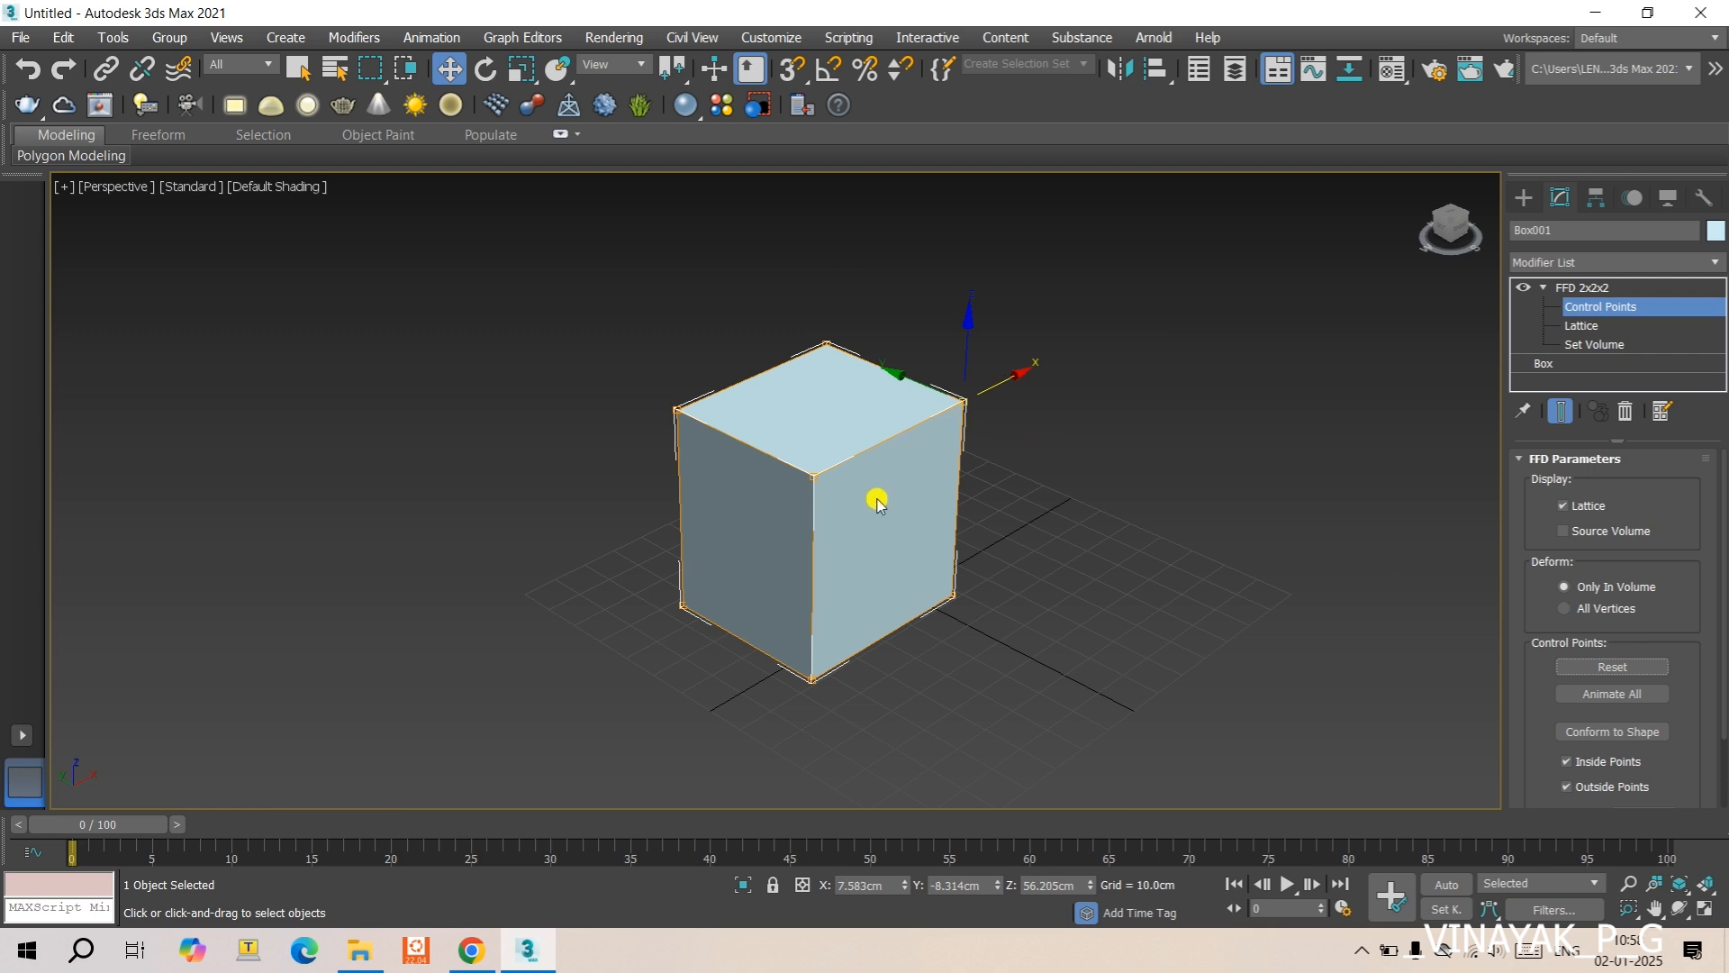
# - Select all control points on the box's right side in the front view and scale them up uniformly
pyautogui.press('f')
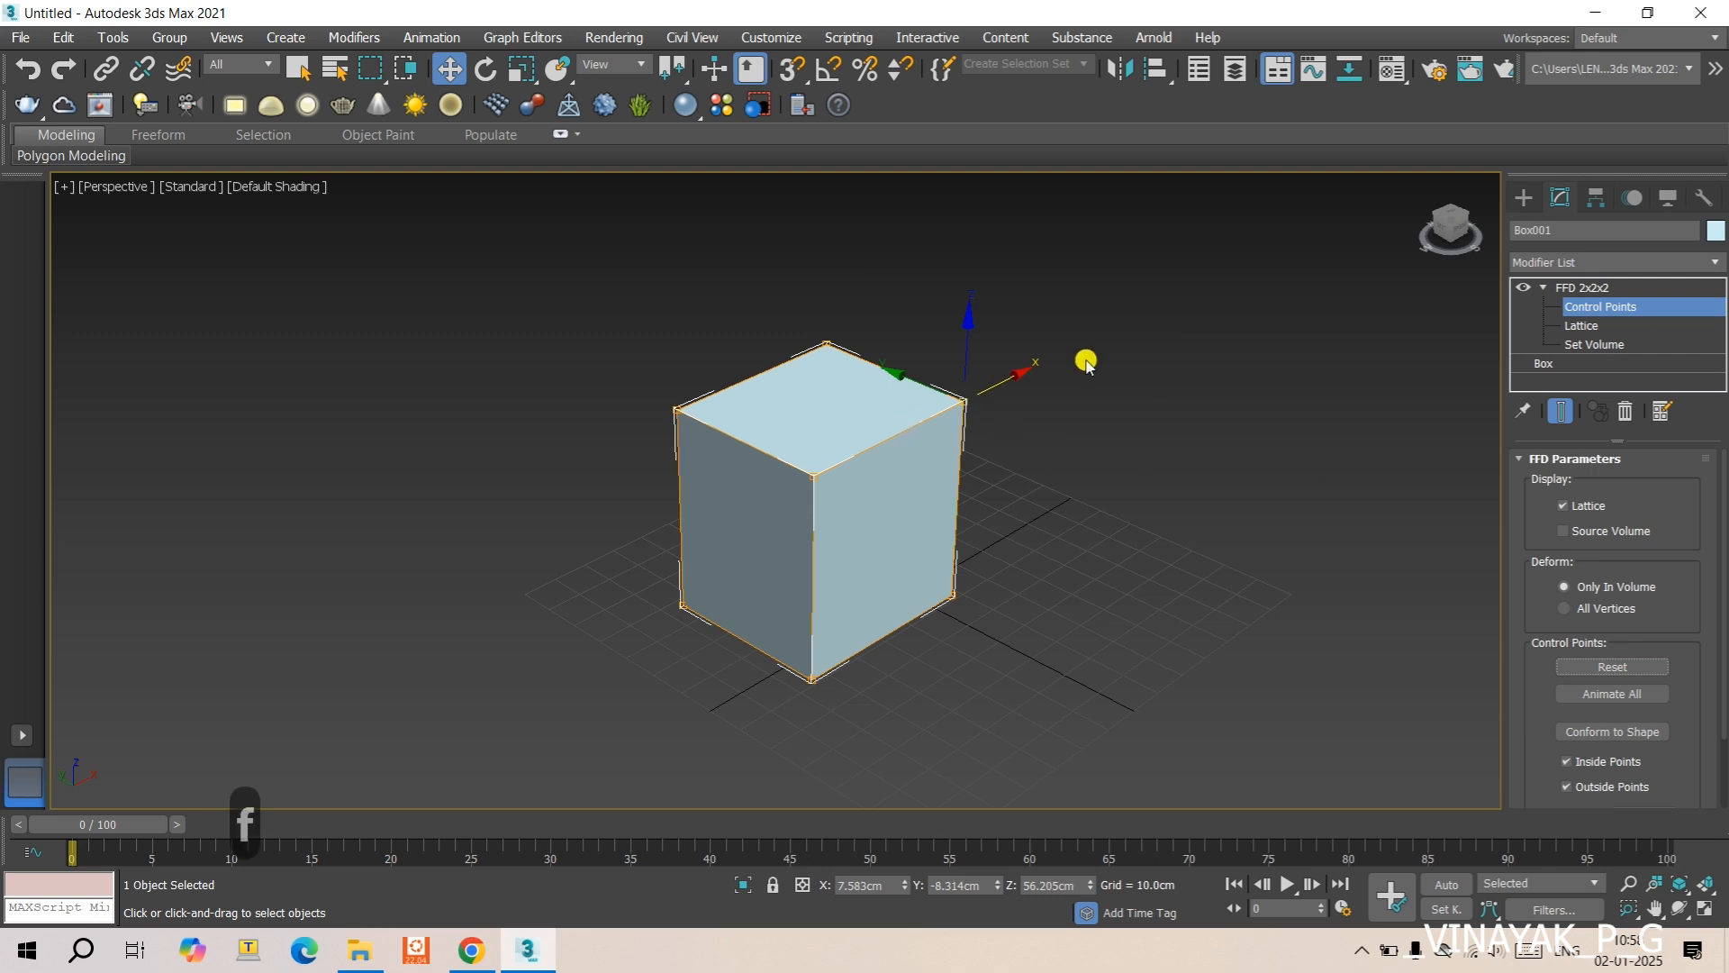
pyautogui.moveTo(770, 236); pyautogui.dragTo(859, 526)
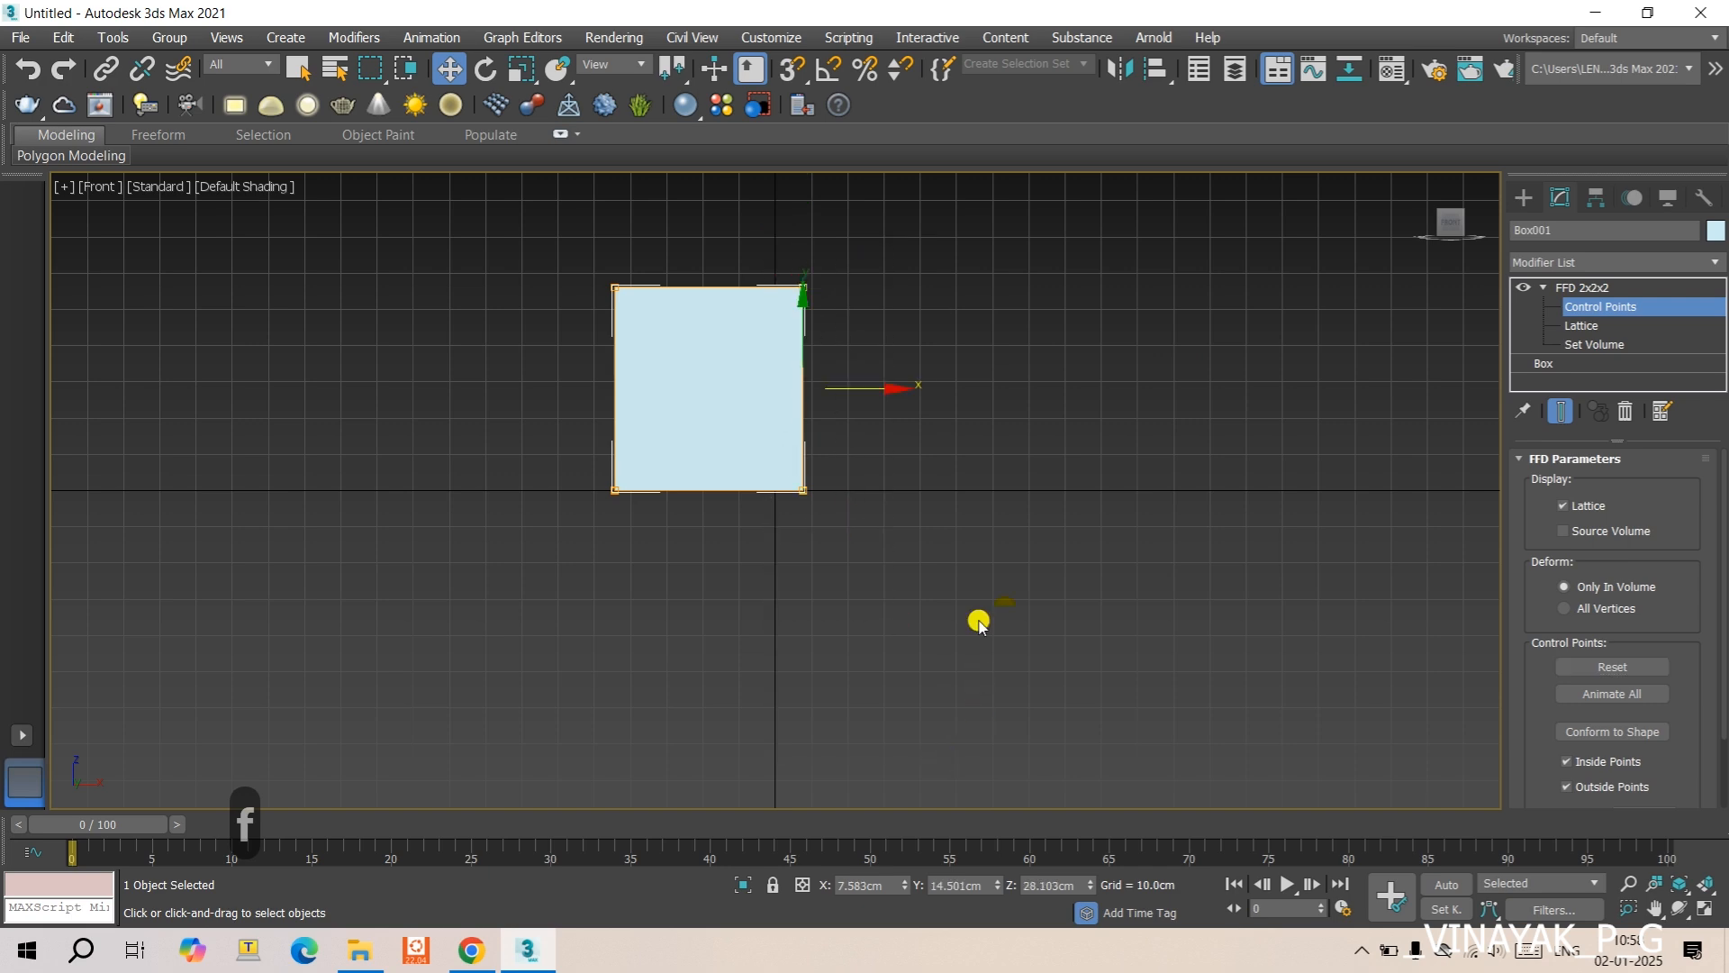
pyautogui.keyDown('alt'); pyautogui.moveTo(1046, 610); pyautogui.dragTo(884, 375, button='middle'); pyautogui.keyUp('alt')
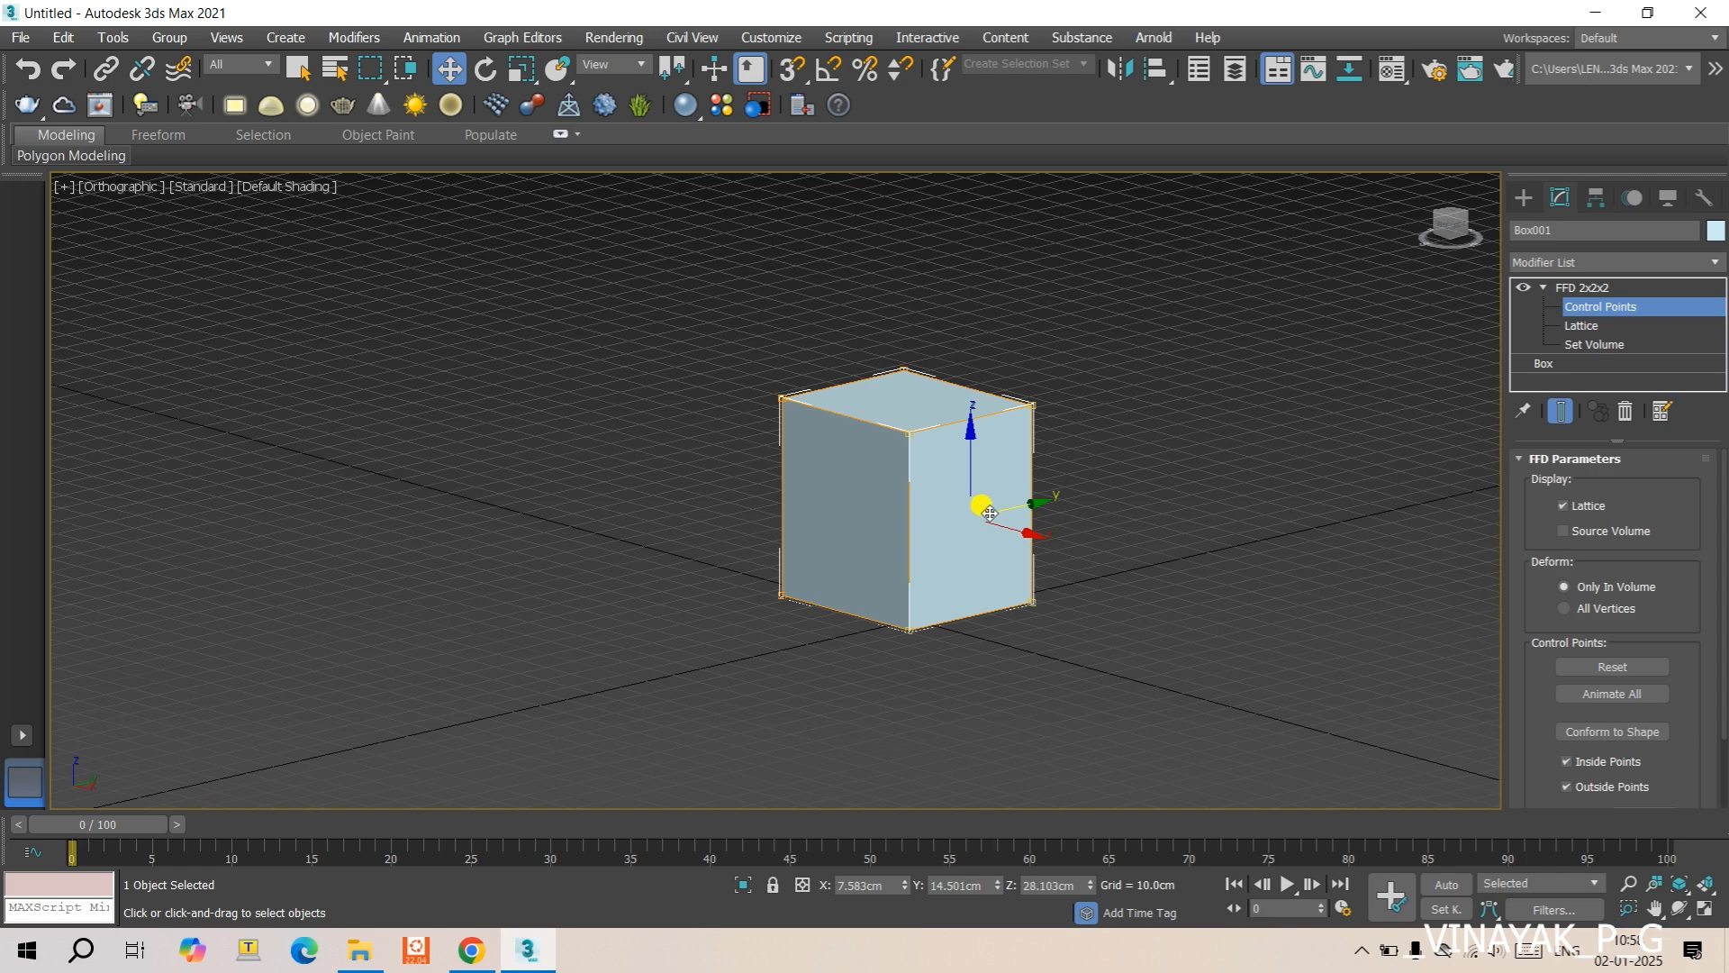
pyautogui.press('r')
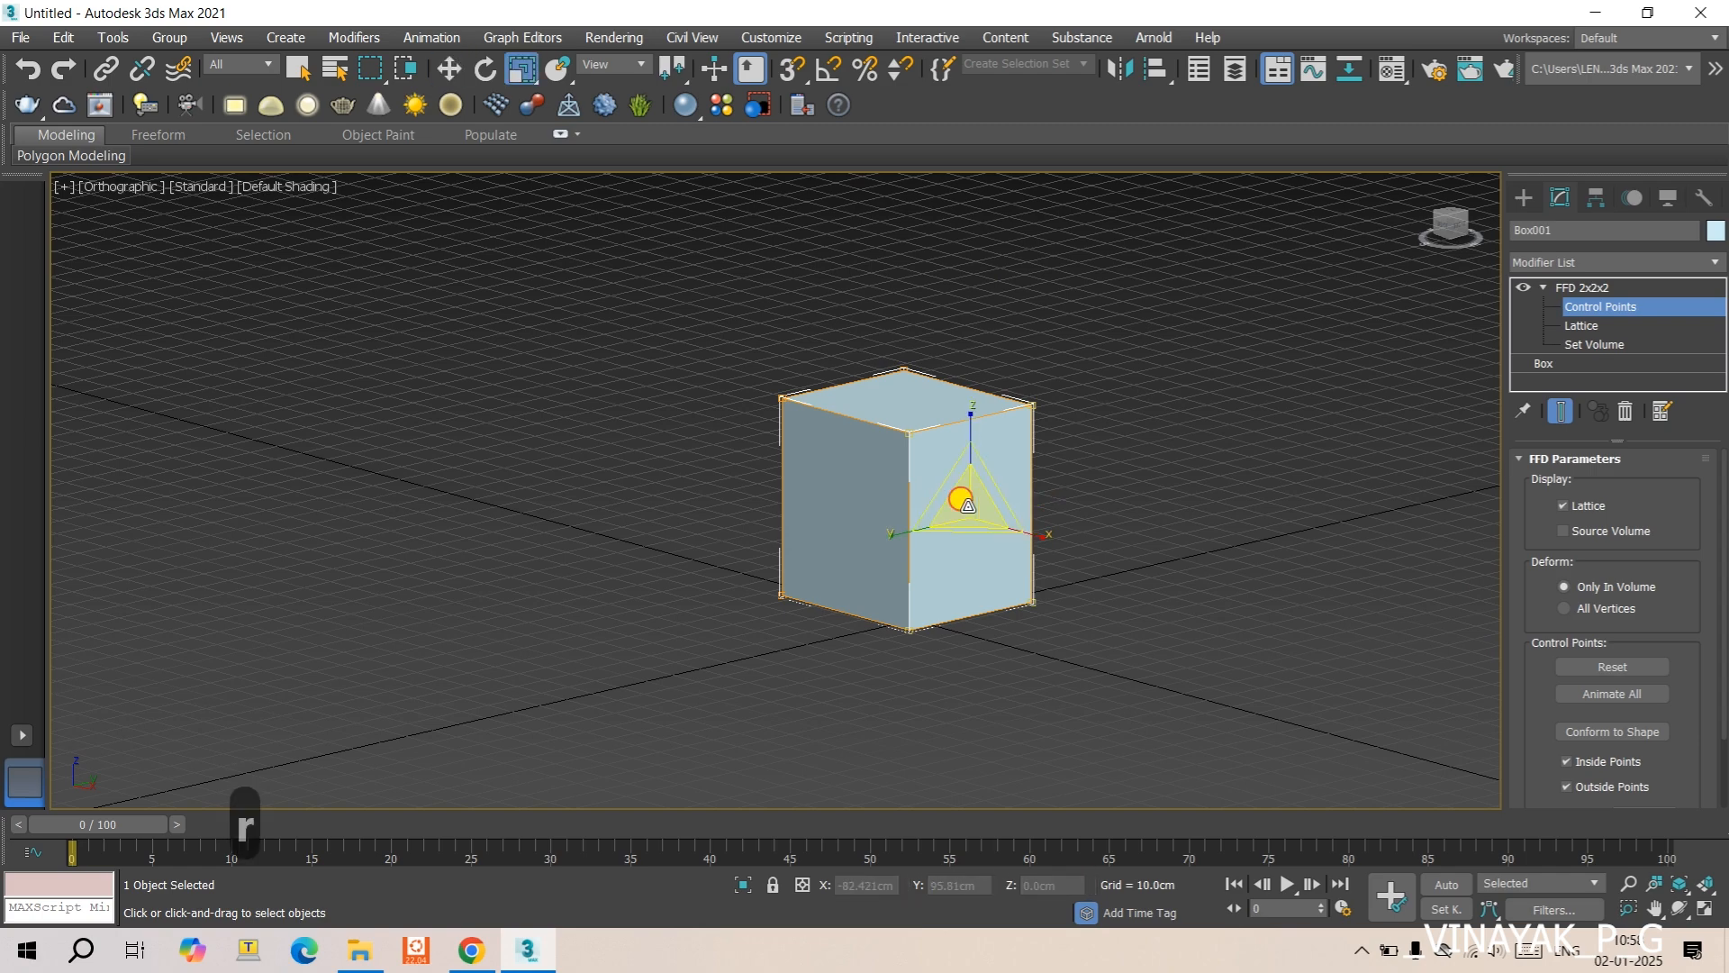
pyautogui.moveTo(962, 494); pyautogui.dragTo(1012, 417)
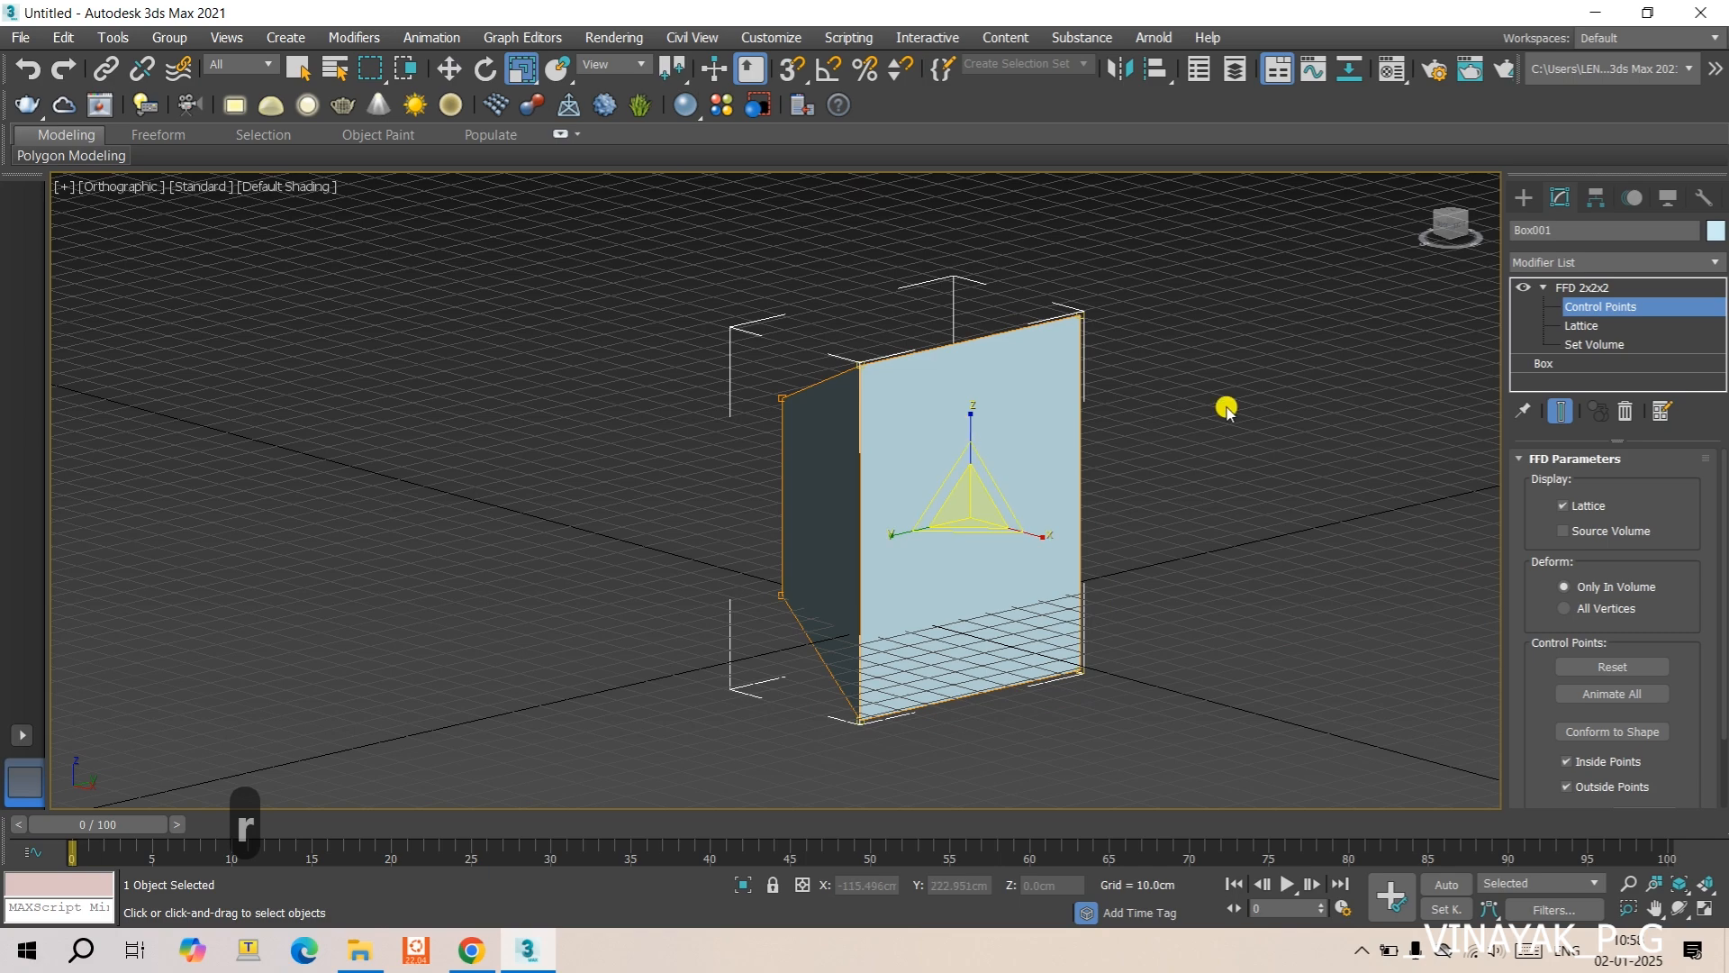
# - Set the base box's segments to 78 in length, 126 in width and 56 in height
pyautogui.click(1540, 364)
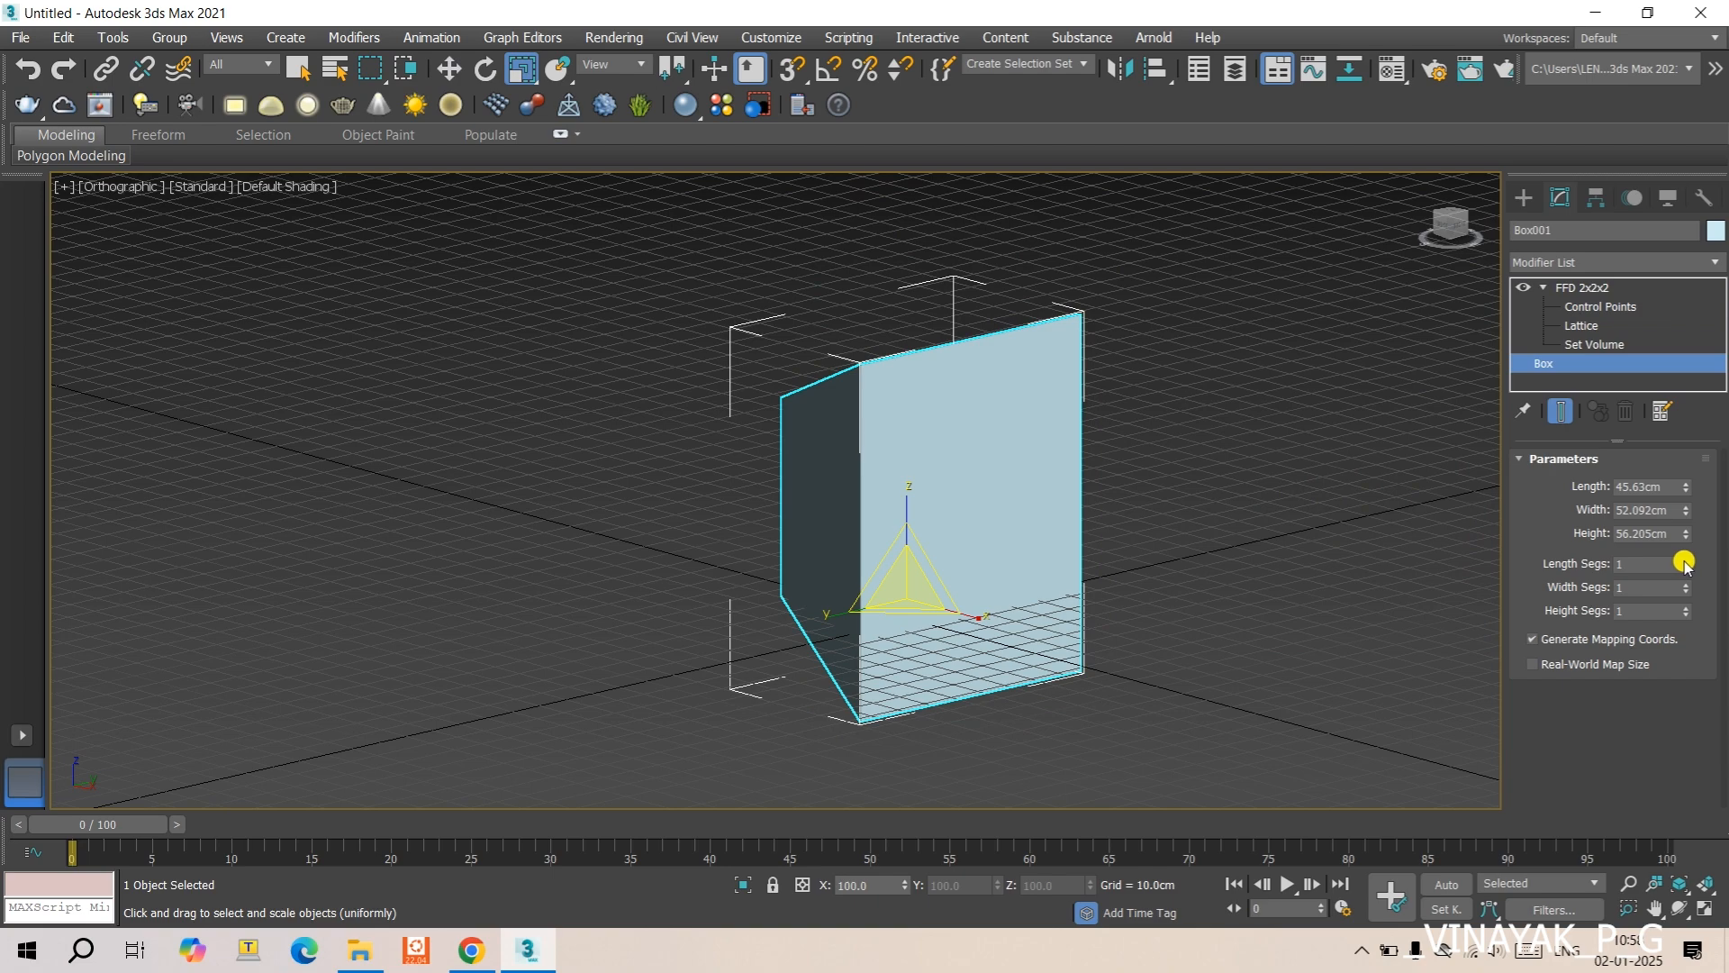
pyautogui.moveTo(1686, 563); pyautogui.dragTo(1678, 487)
pyautogui.moveTo(1685, 582); pyautogui.dragTo(1679, 460)
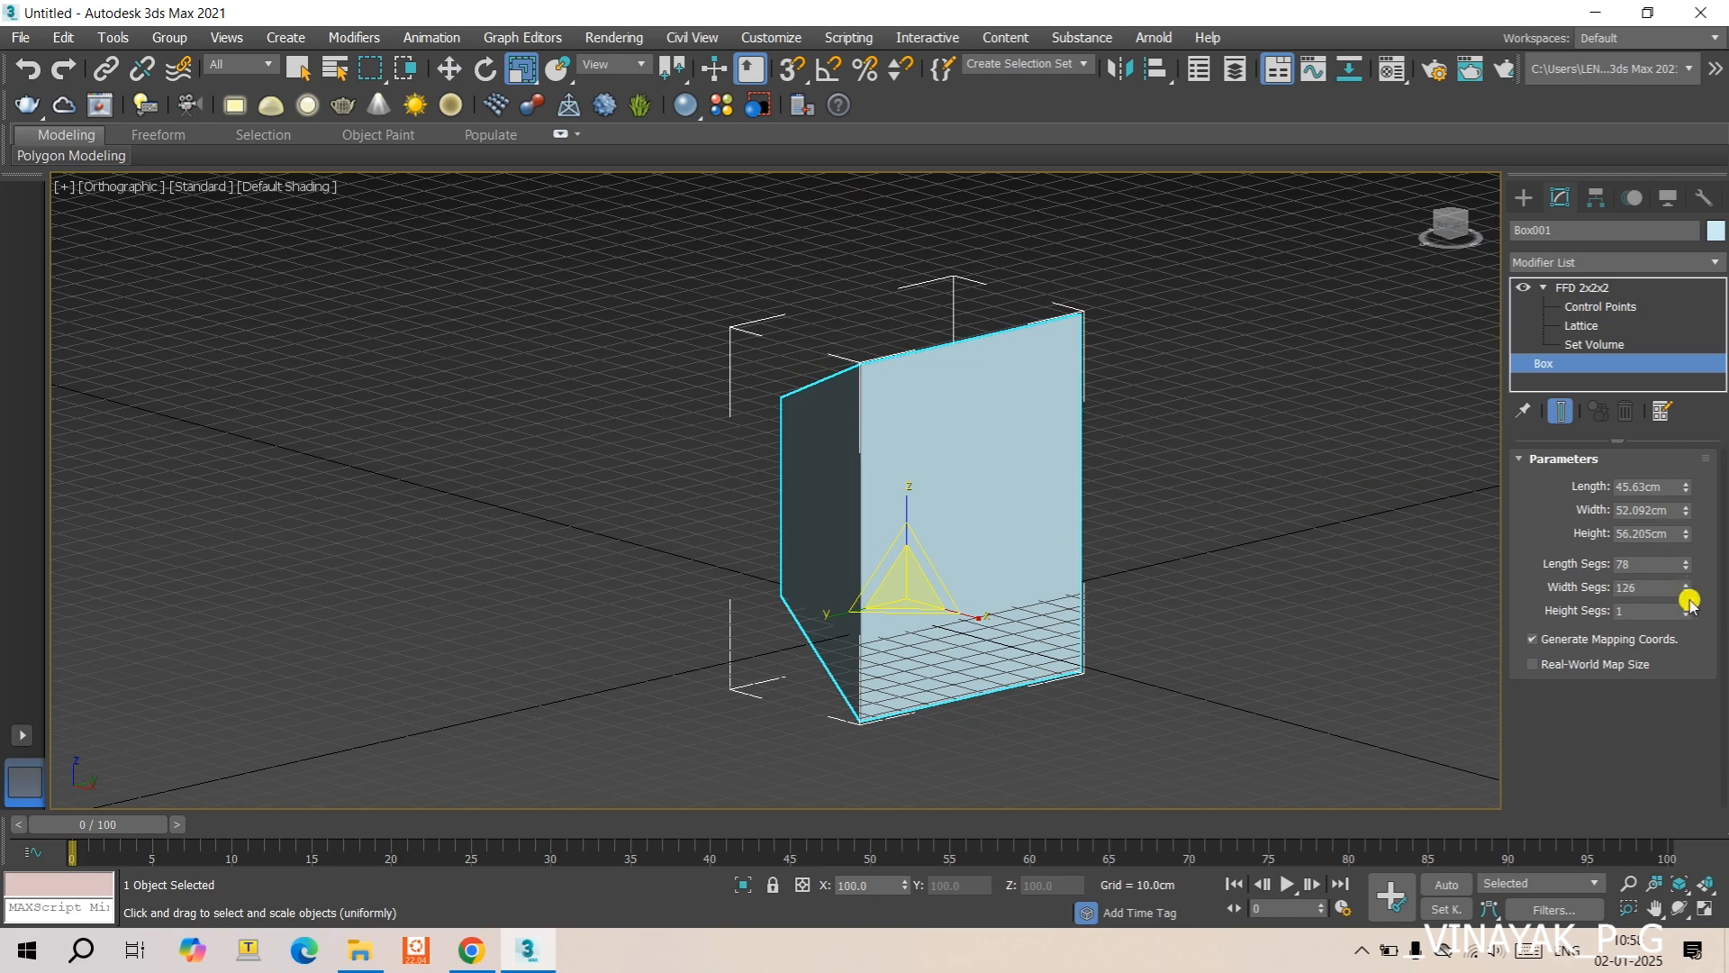
pyautogui.moveTo(1687, 606); pyautogui.dragTo(1680, 544)
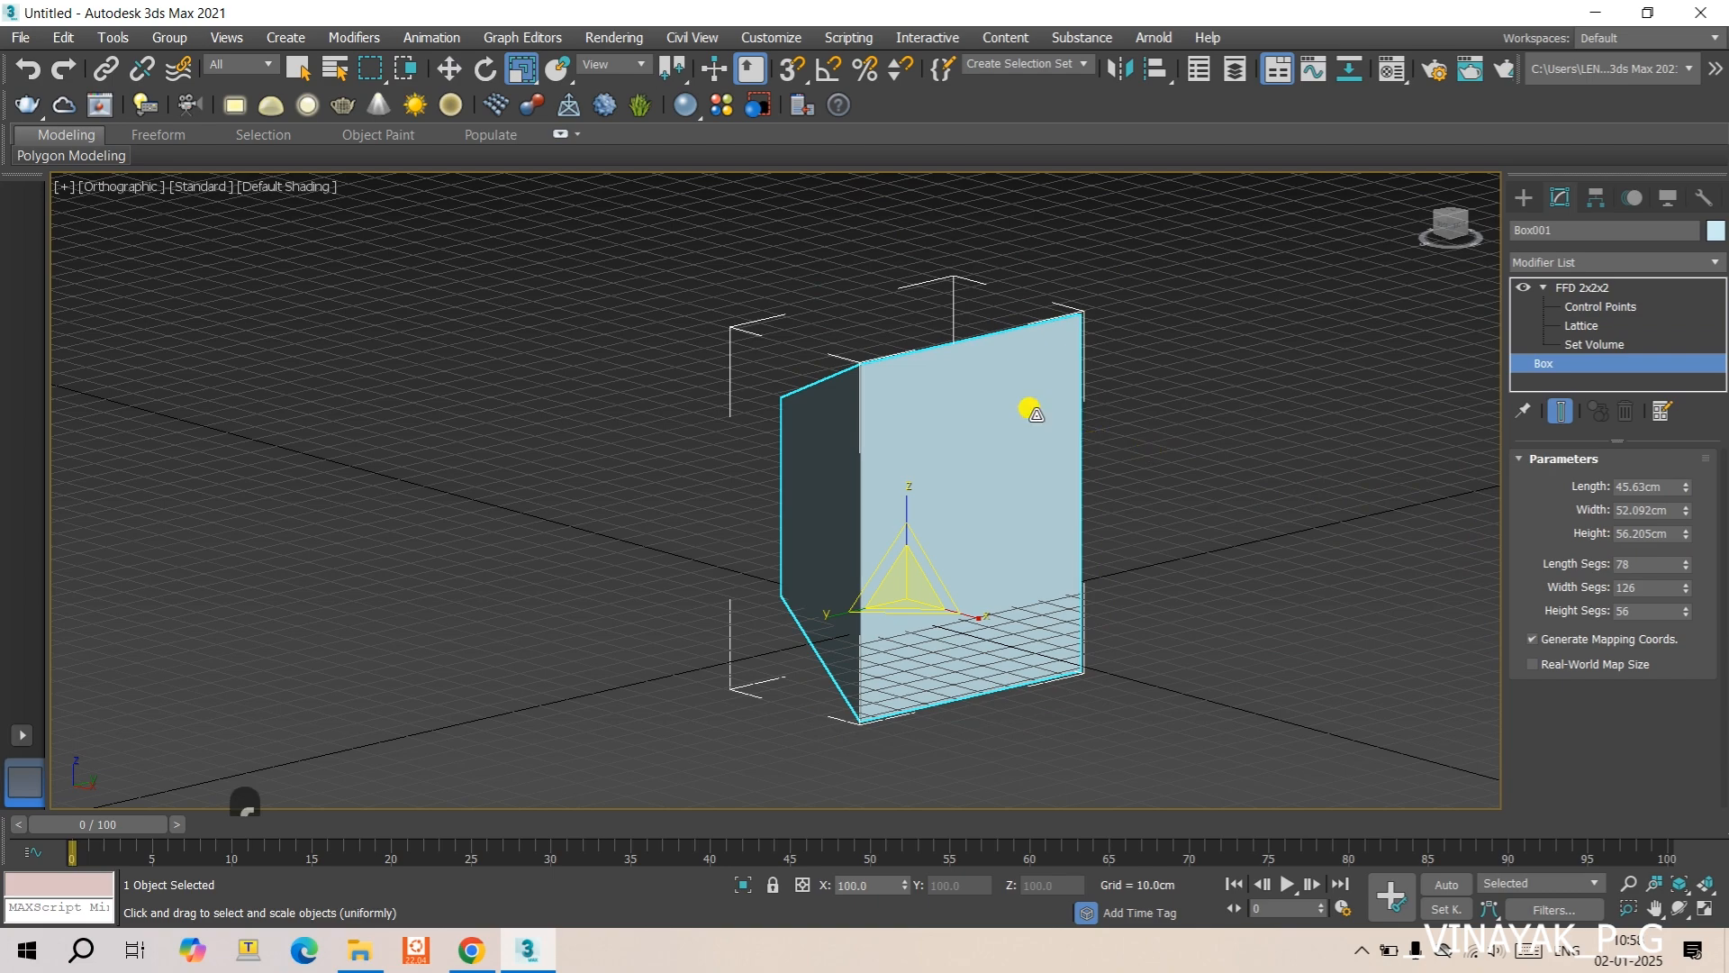
pyautogui.press('f')
pyautogui.moveTo(891, 423); pyautogui.dragTo(1546, 365, button='middle')
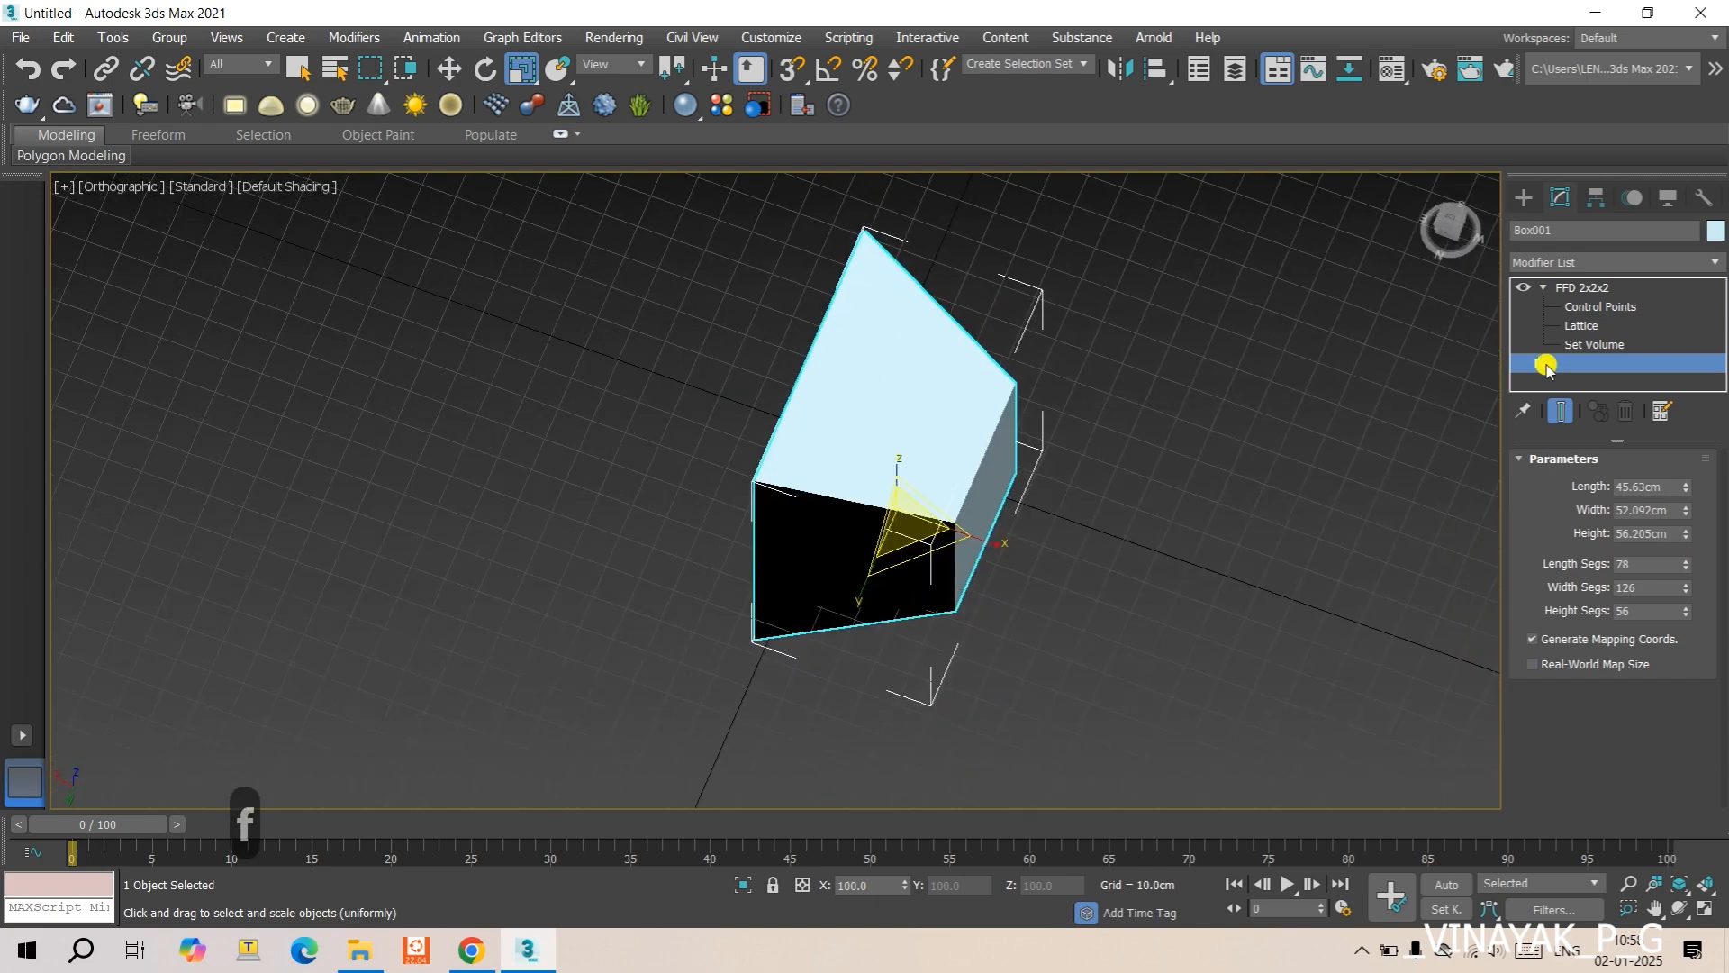
# - Enter the FFD modifier's Lattice level and examine the deformed box from several sides
pyautogui.click(1575, 328)
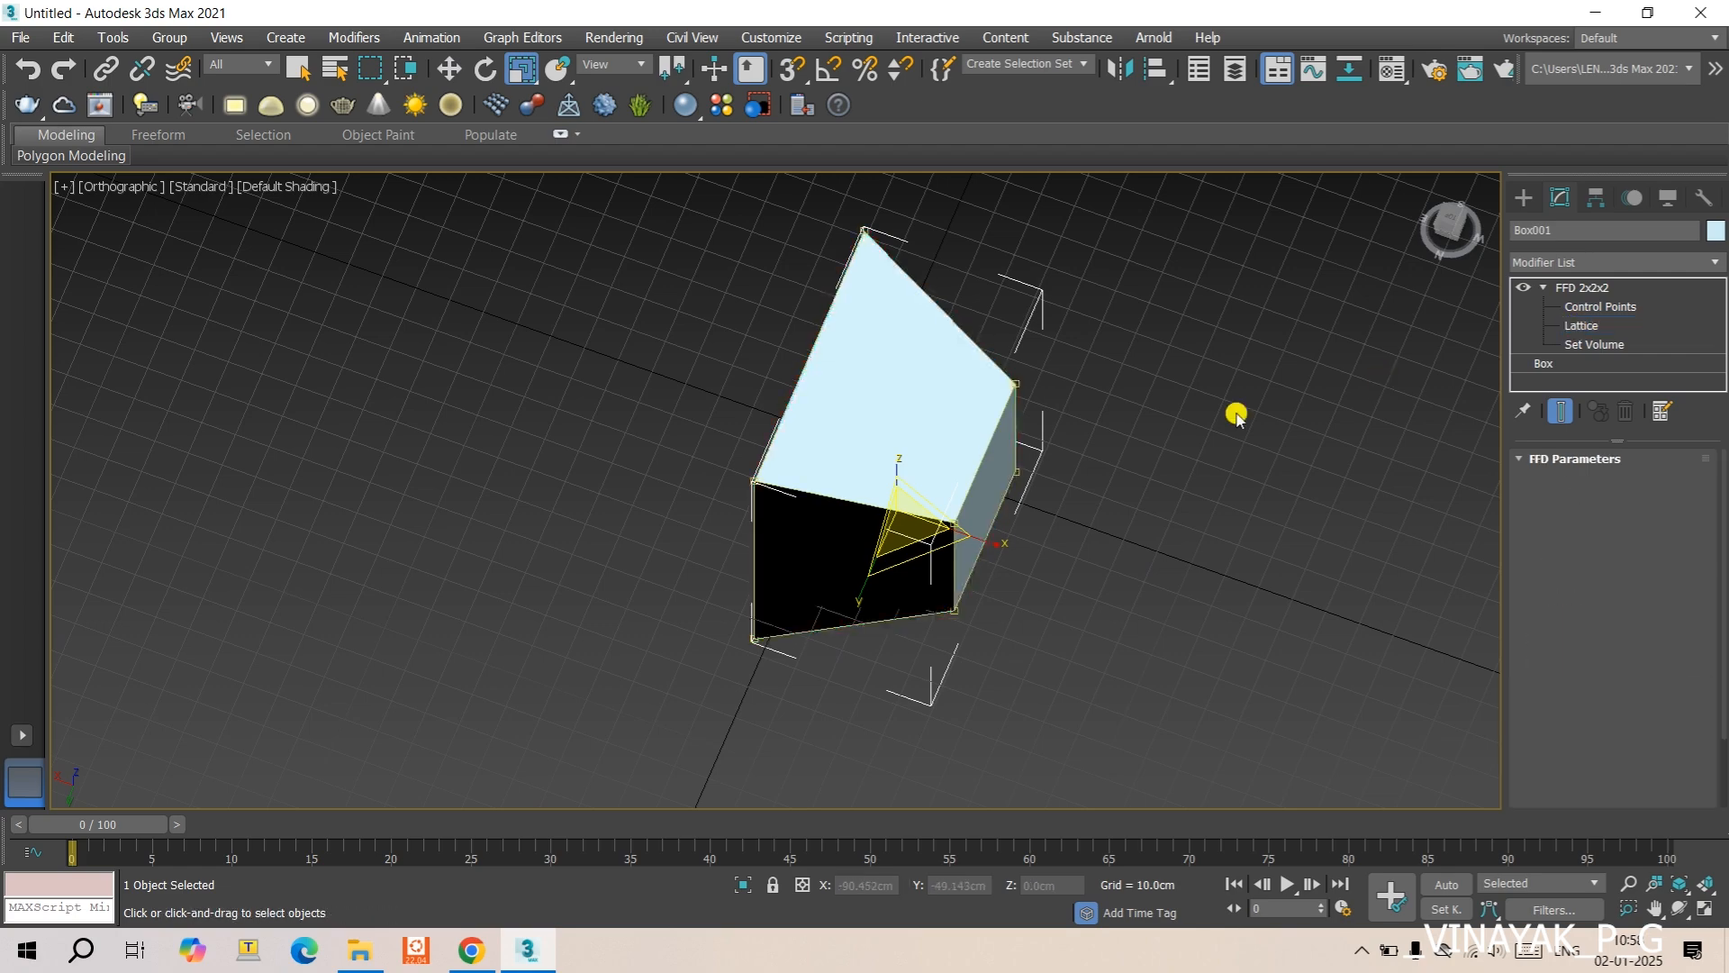
pyautogui.click(960, 531)
pyautogui.keyDown('alt'); pyautogui.moveTo(960, 531); pyautogui.dragTo(933, 399, button='middle'); pyautogui.keyUp('alt')
pyautogui.scroll(2, 917, 361)
pyautogui.scroll(-4, 922, 318)
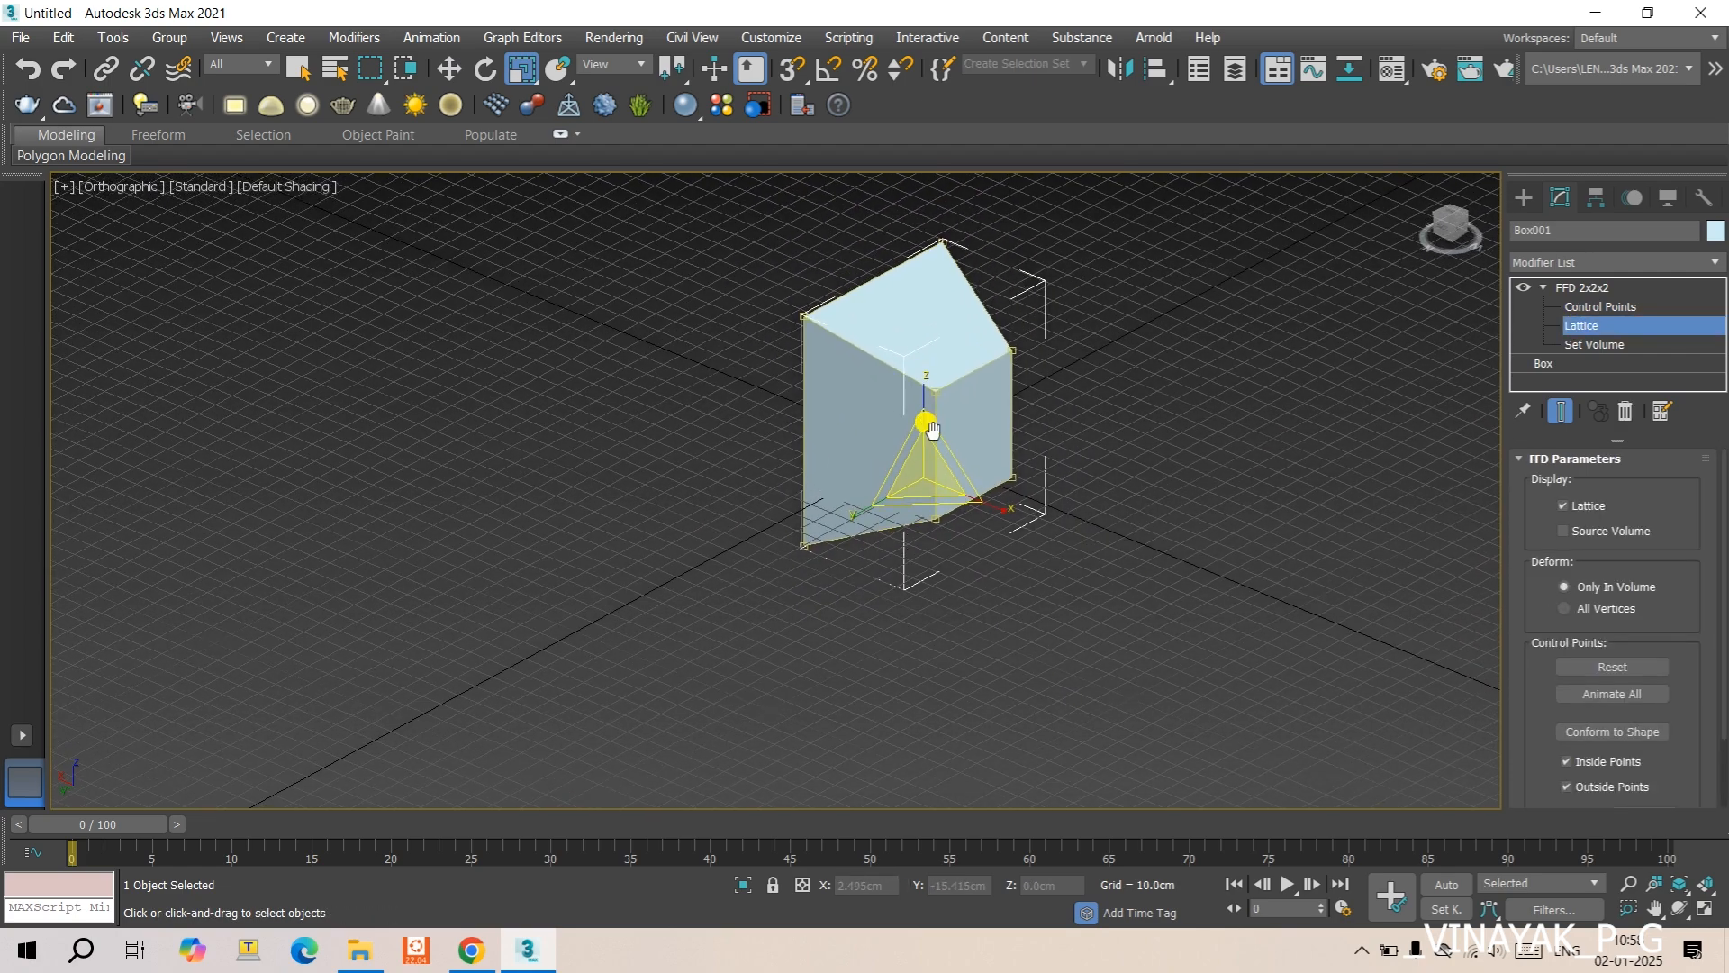
pyautogui.keyDown('alt'); pyautogui.moveTo(915, 544); pyautogui.dragTo(1097, 464, button='middle'); pyautogui.keyUp('alt')
pyautogui.scroll(-5, 707, 461)
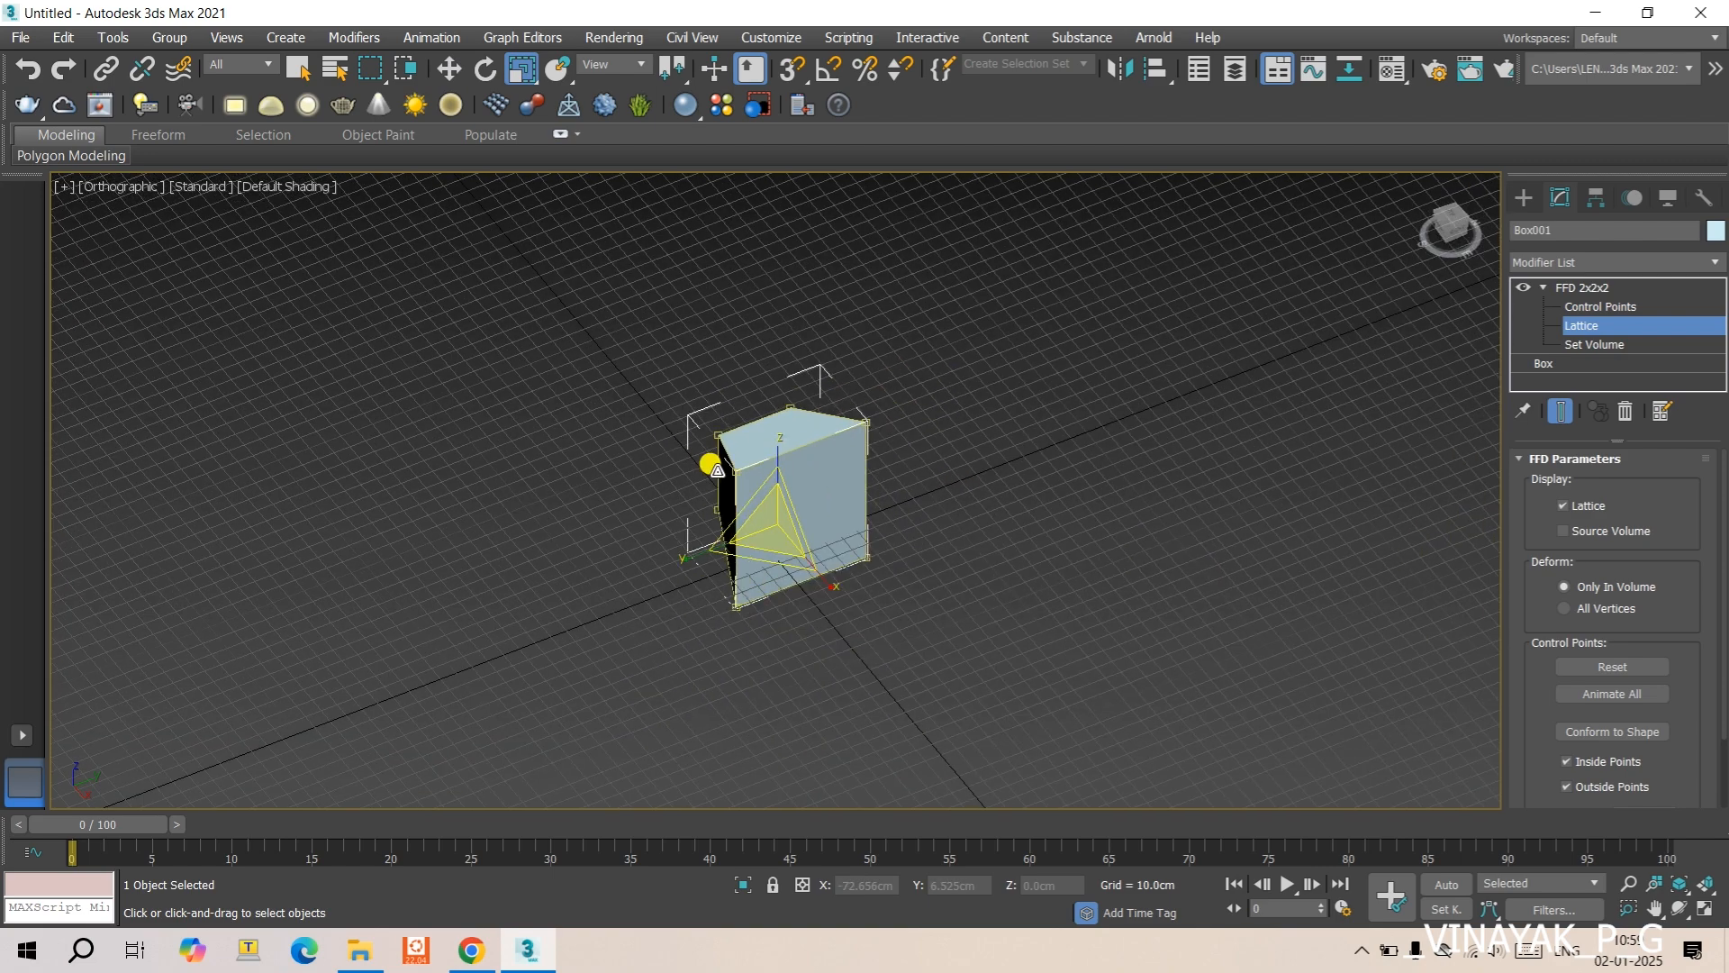
pyautogui.scroll(3, 710, 464)
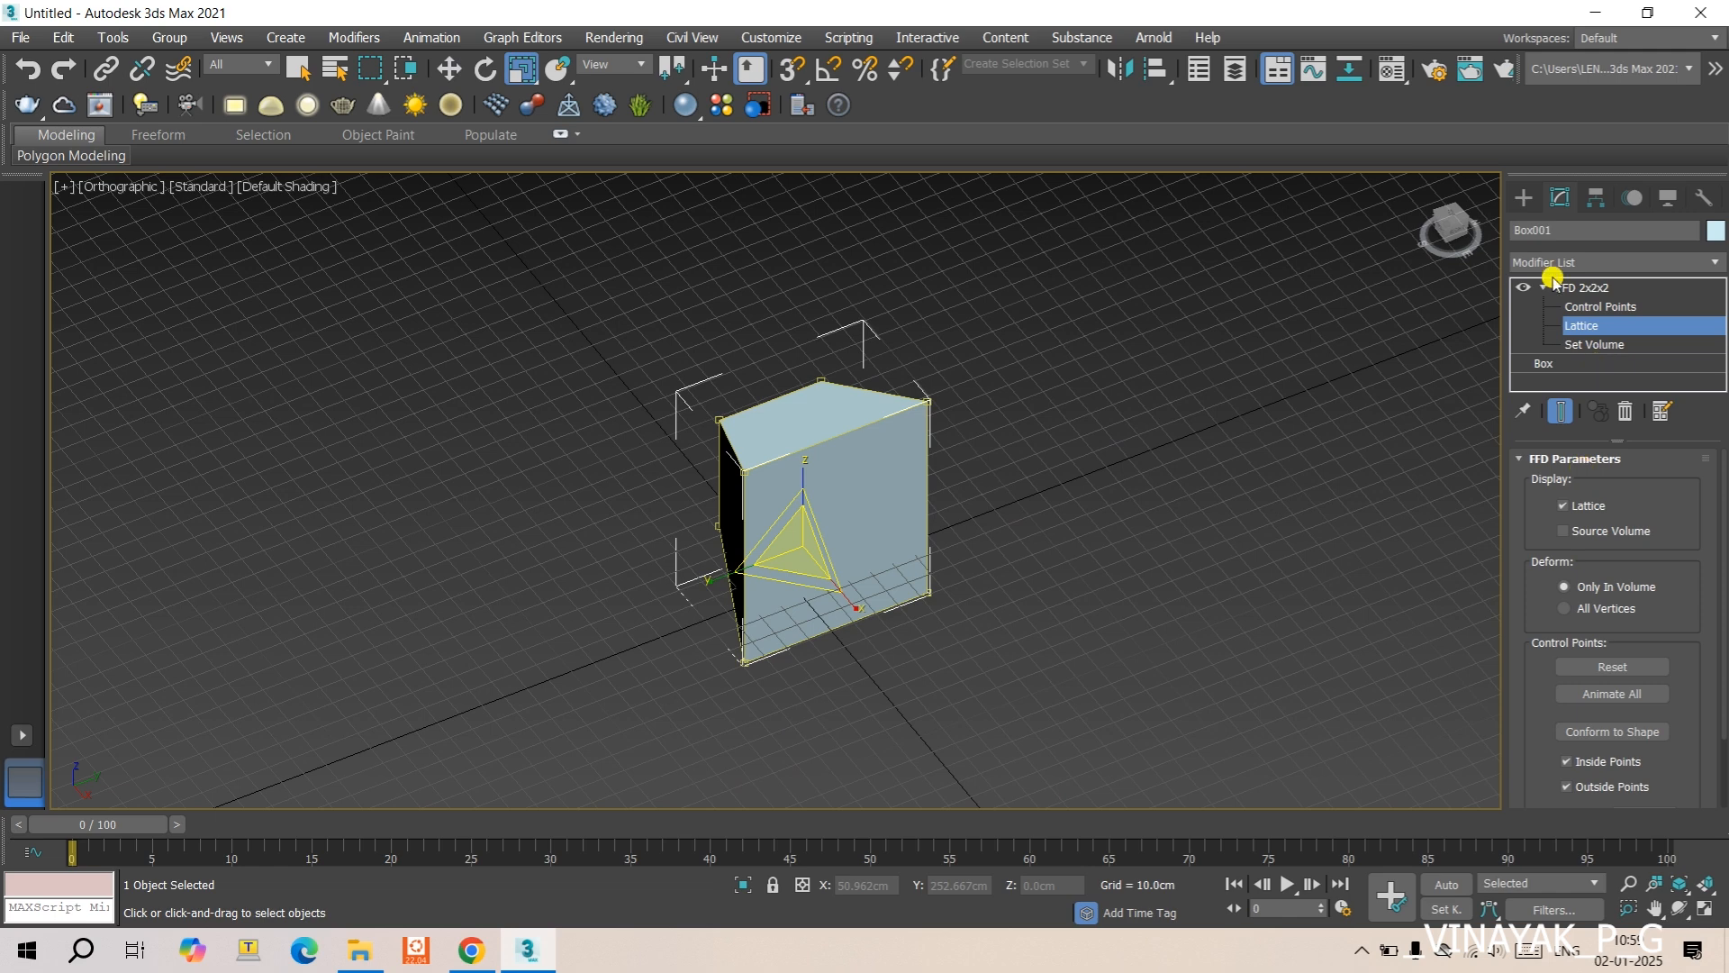
# - Set the base box's dimensions to 100 cm length, 150 cm width and 80 cm height
pyautogui.click(1551, 364)
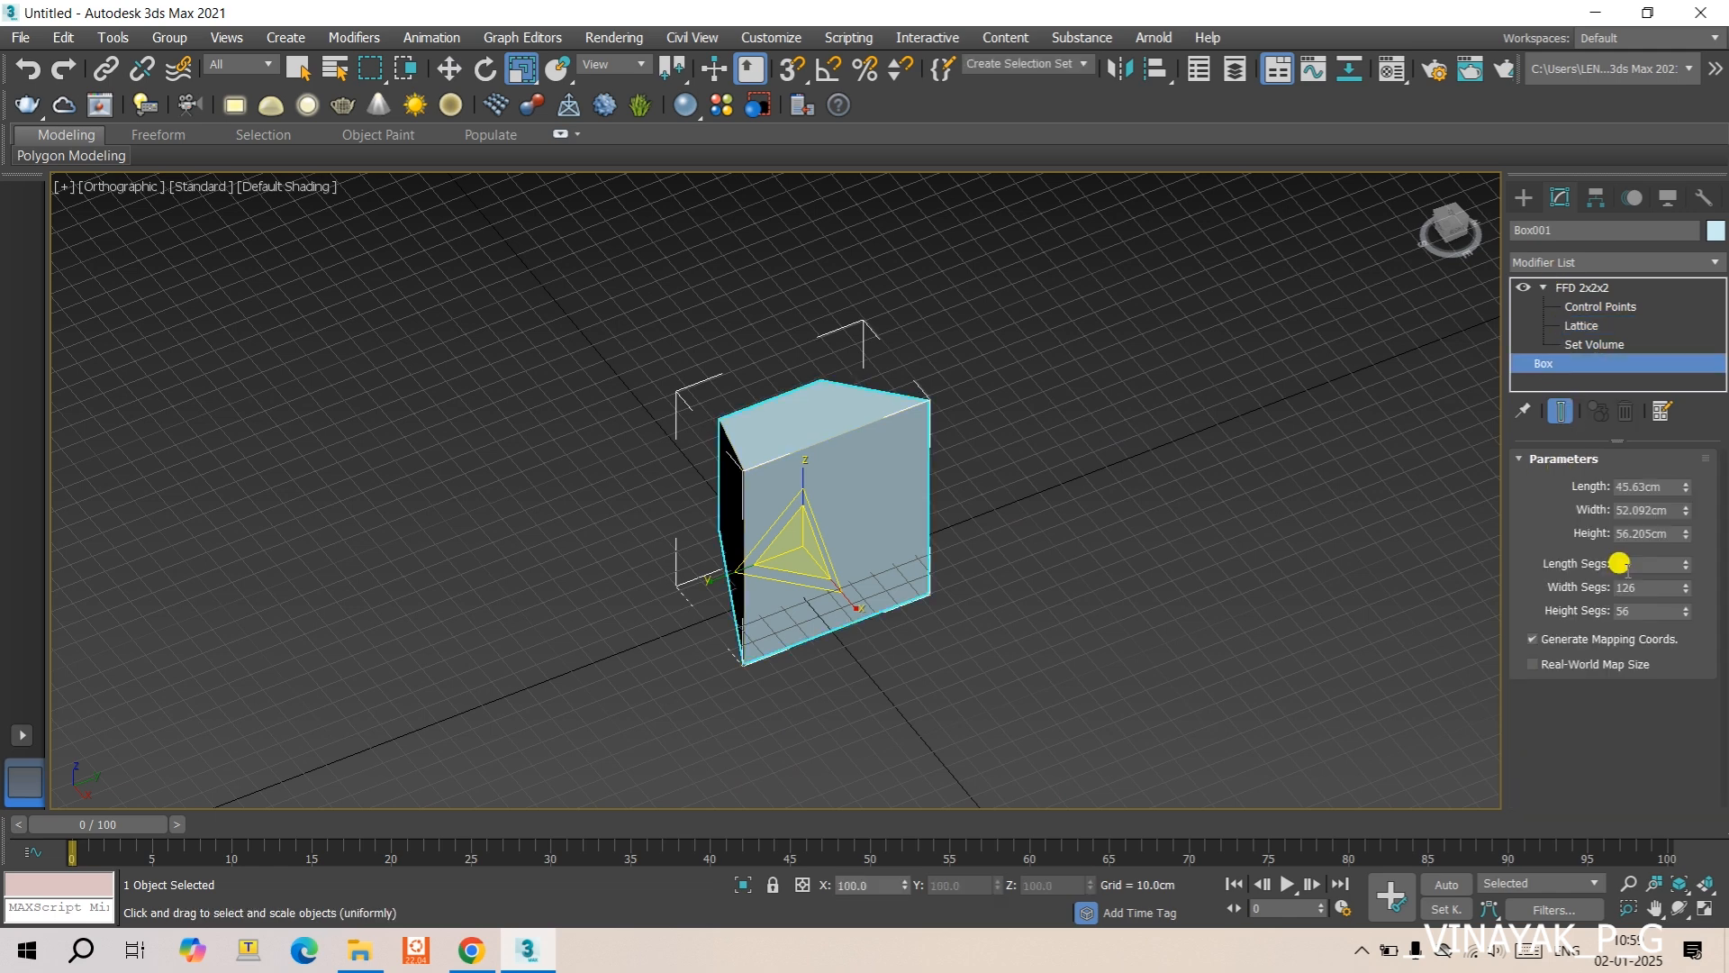
pyautogui.doubleClick(1660, 484)
pyautogui.write('100.0cm')
pyautogui.press('Return')
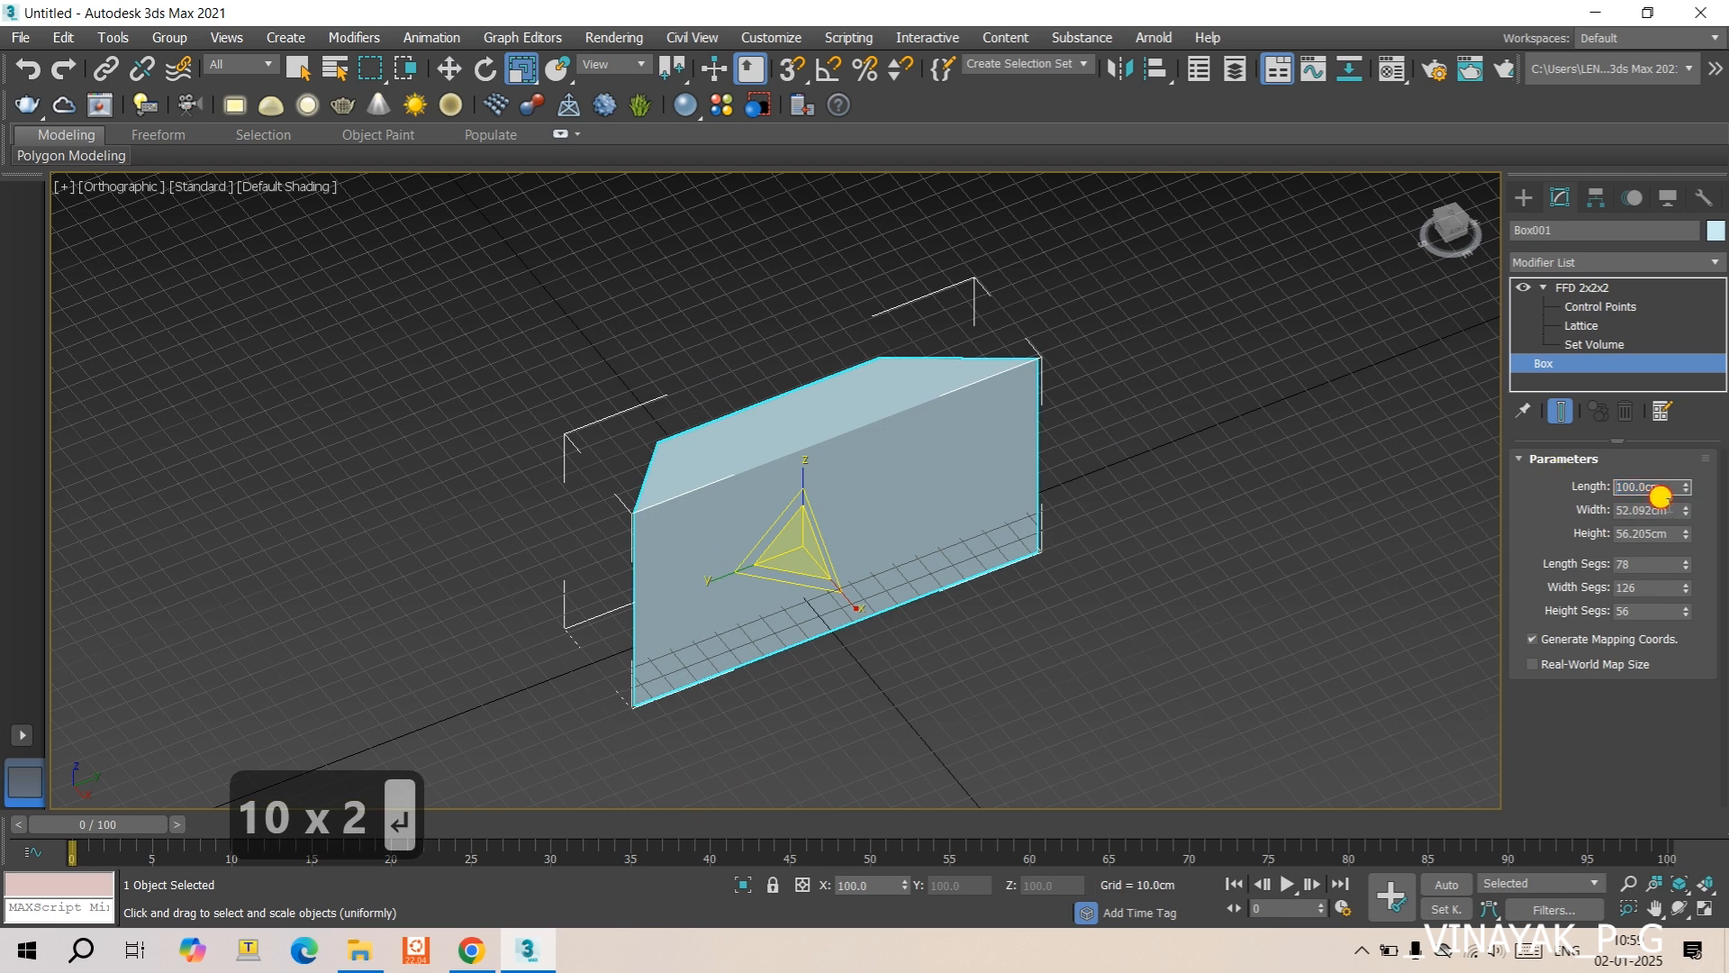
pyautogui.doubleClick(1652, 510)
pyautogui.write('150')
pyautogui.press('Return')
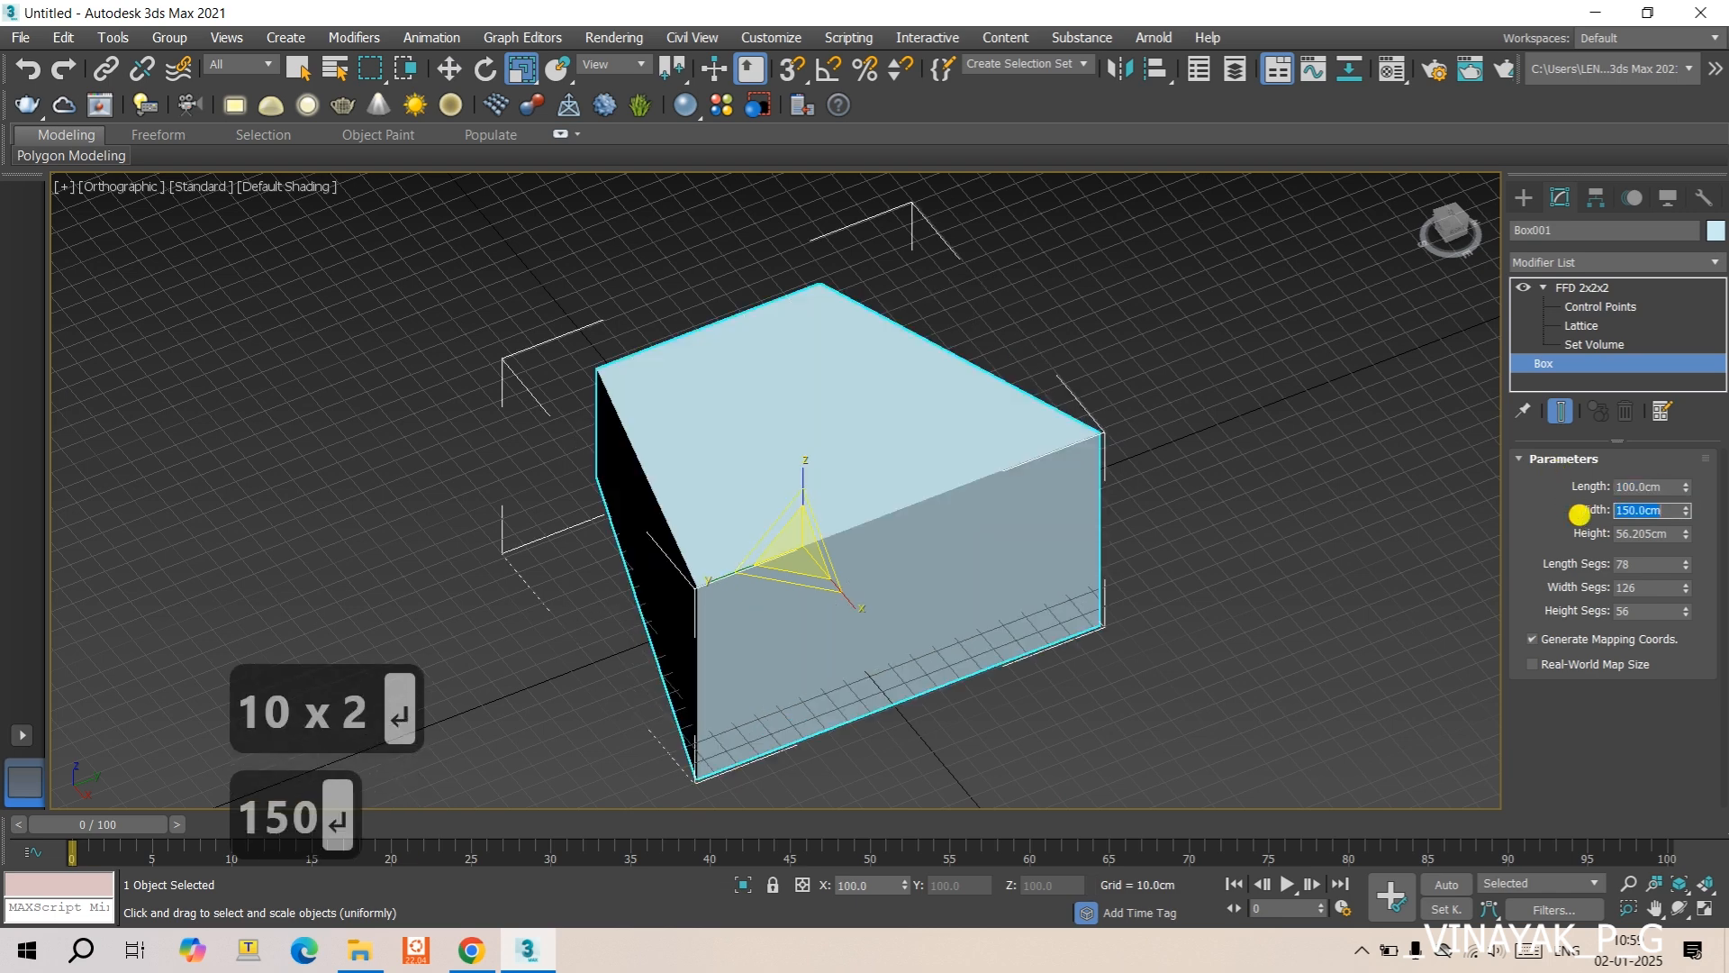
pyautogui.doubleClick(1653, 533)
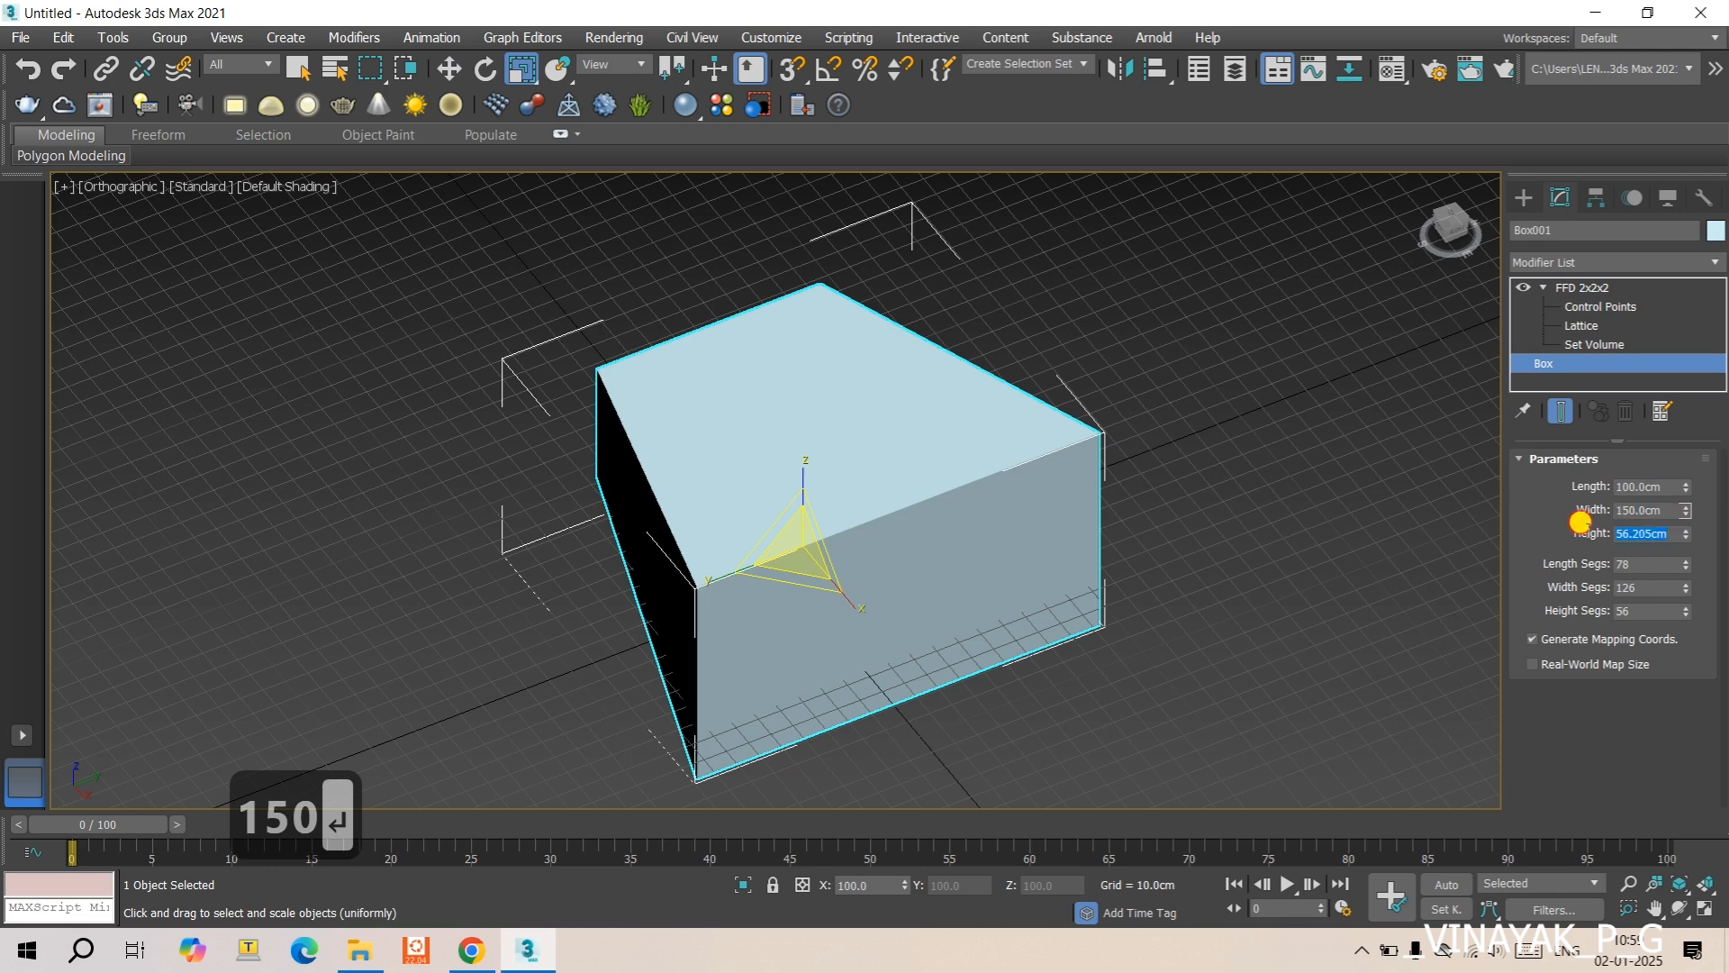
pyautogui.write('80')
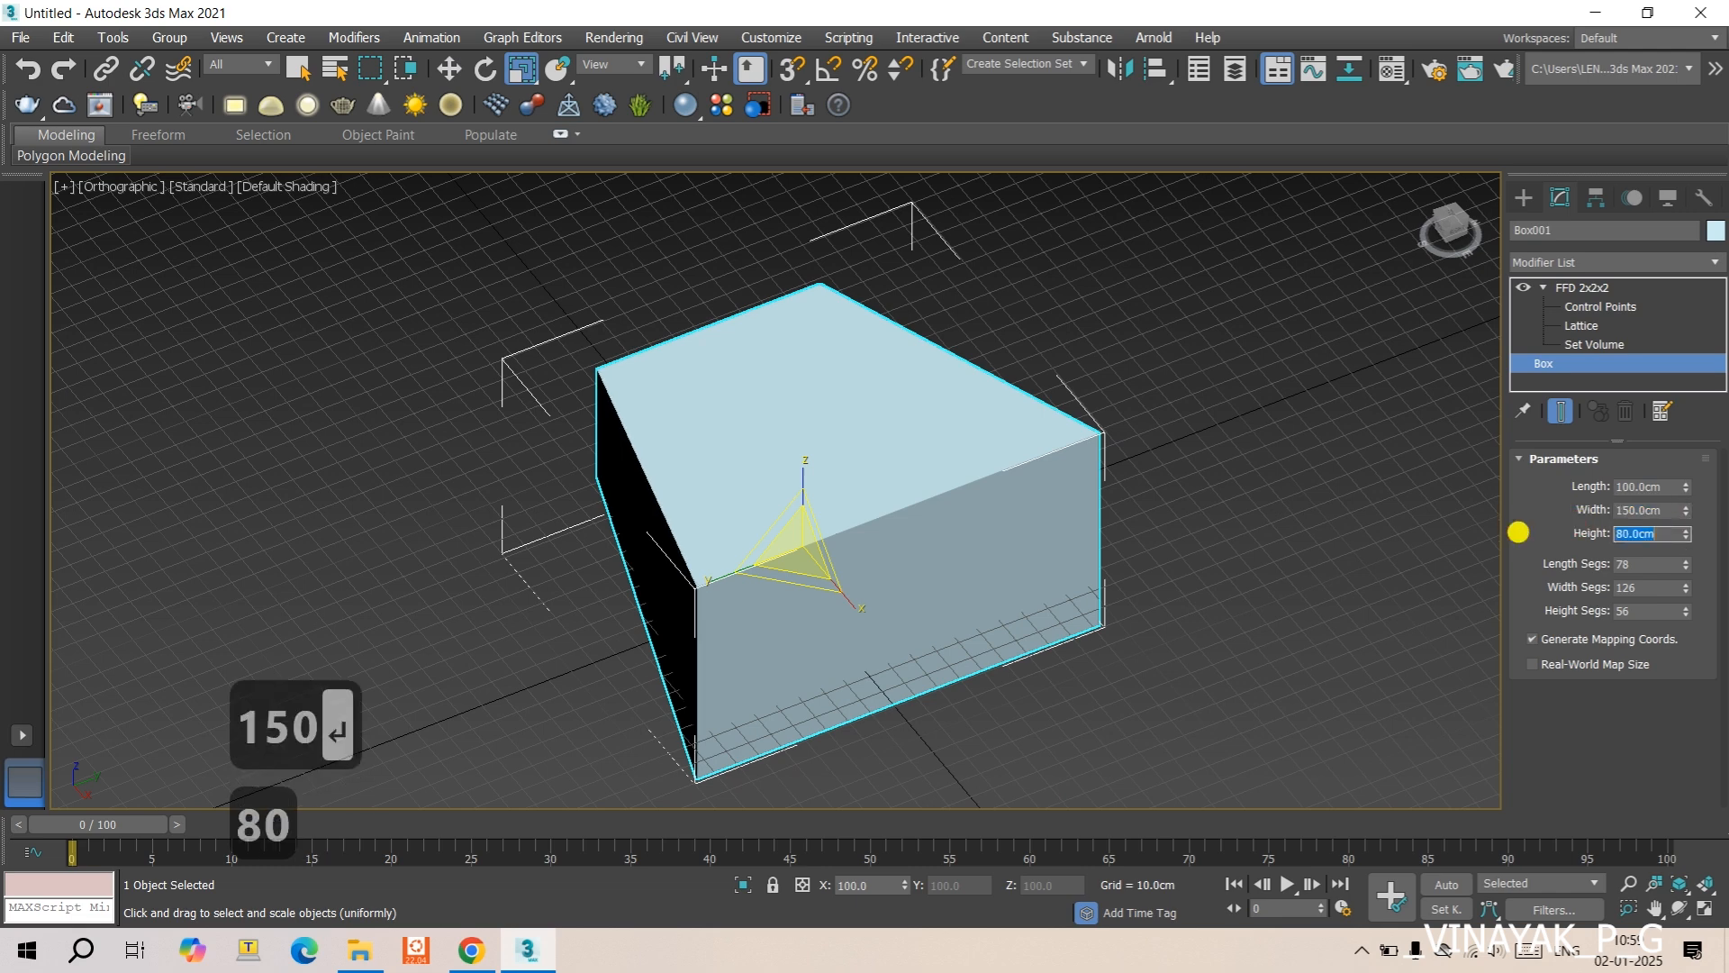
pyautogui.press('Return')
# - Try a width of 20 cm for the base box, and set its width to 200 cm
pyautogui.doubleClick(1603, 510)
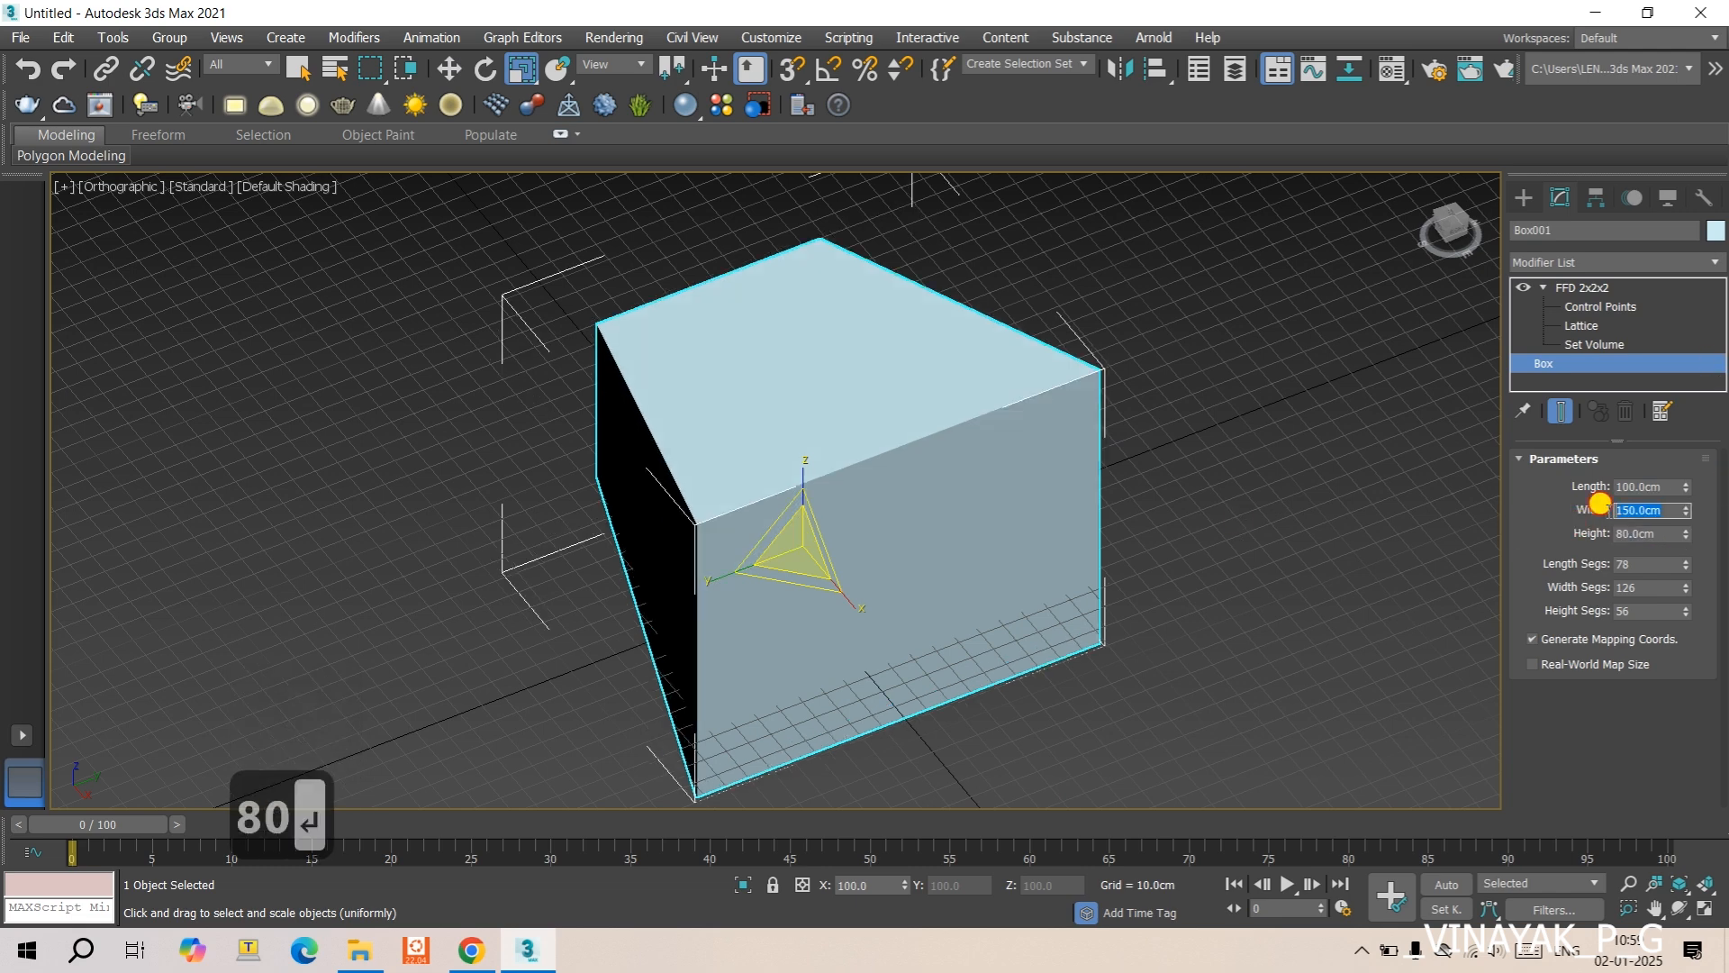
pyautogui.write('2')
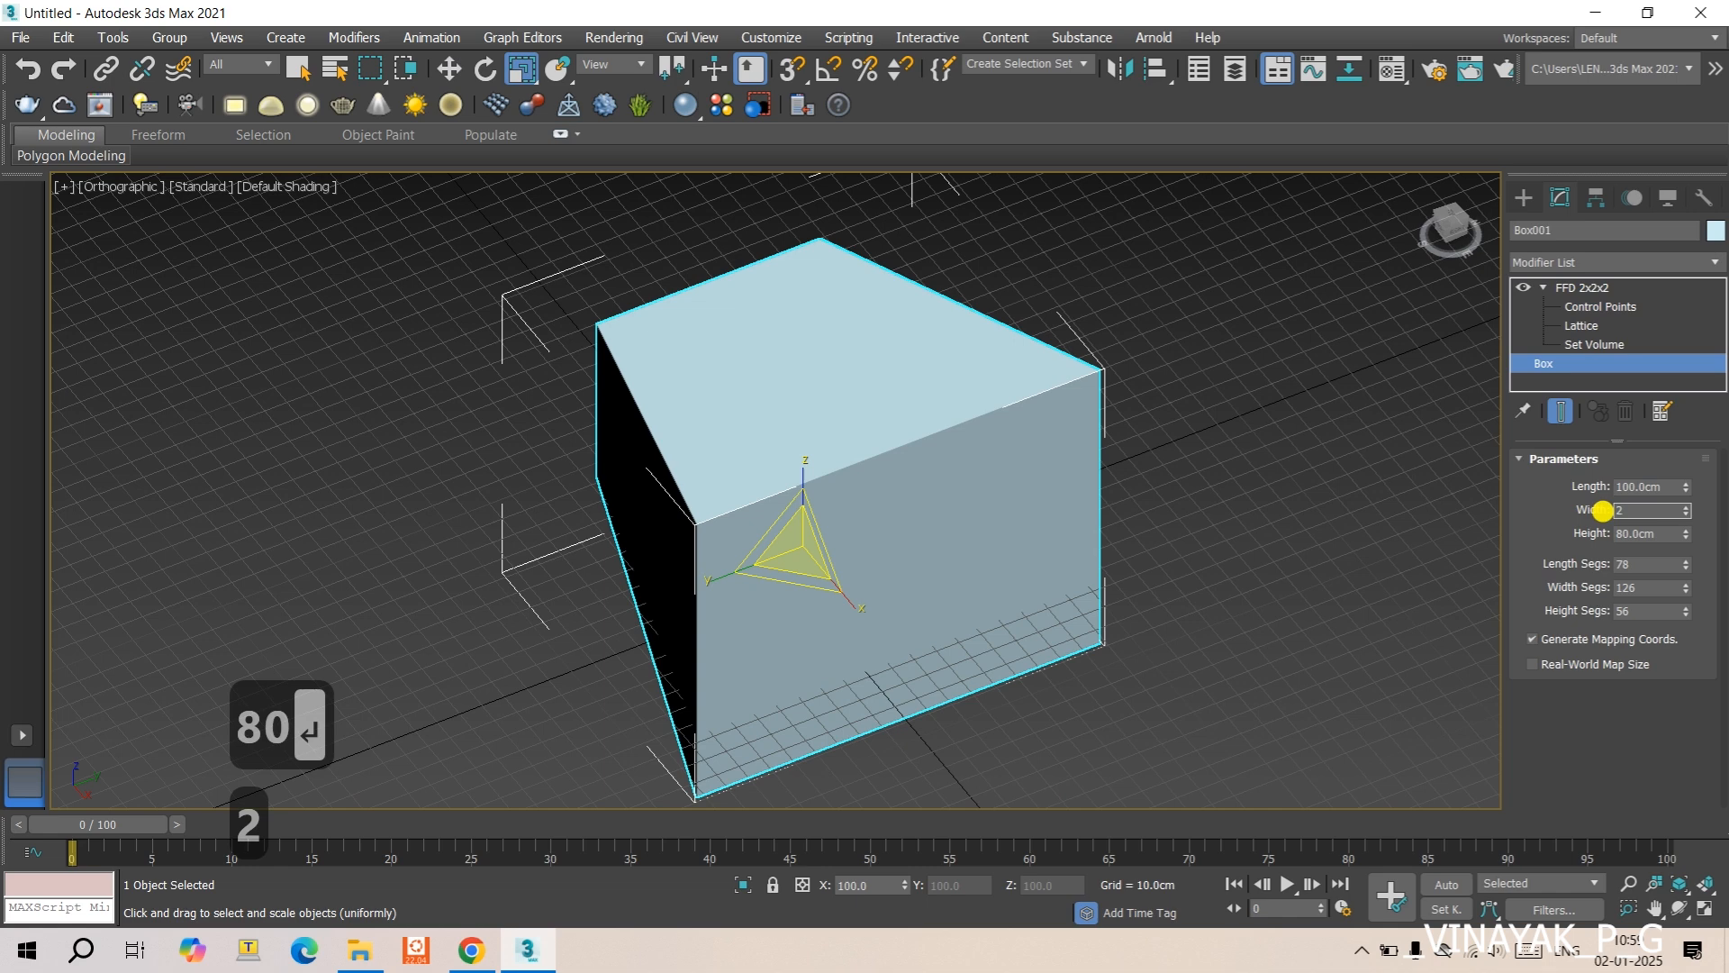
pyautogui.write('0')
pyautogui.press('Return')
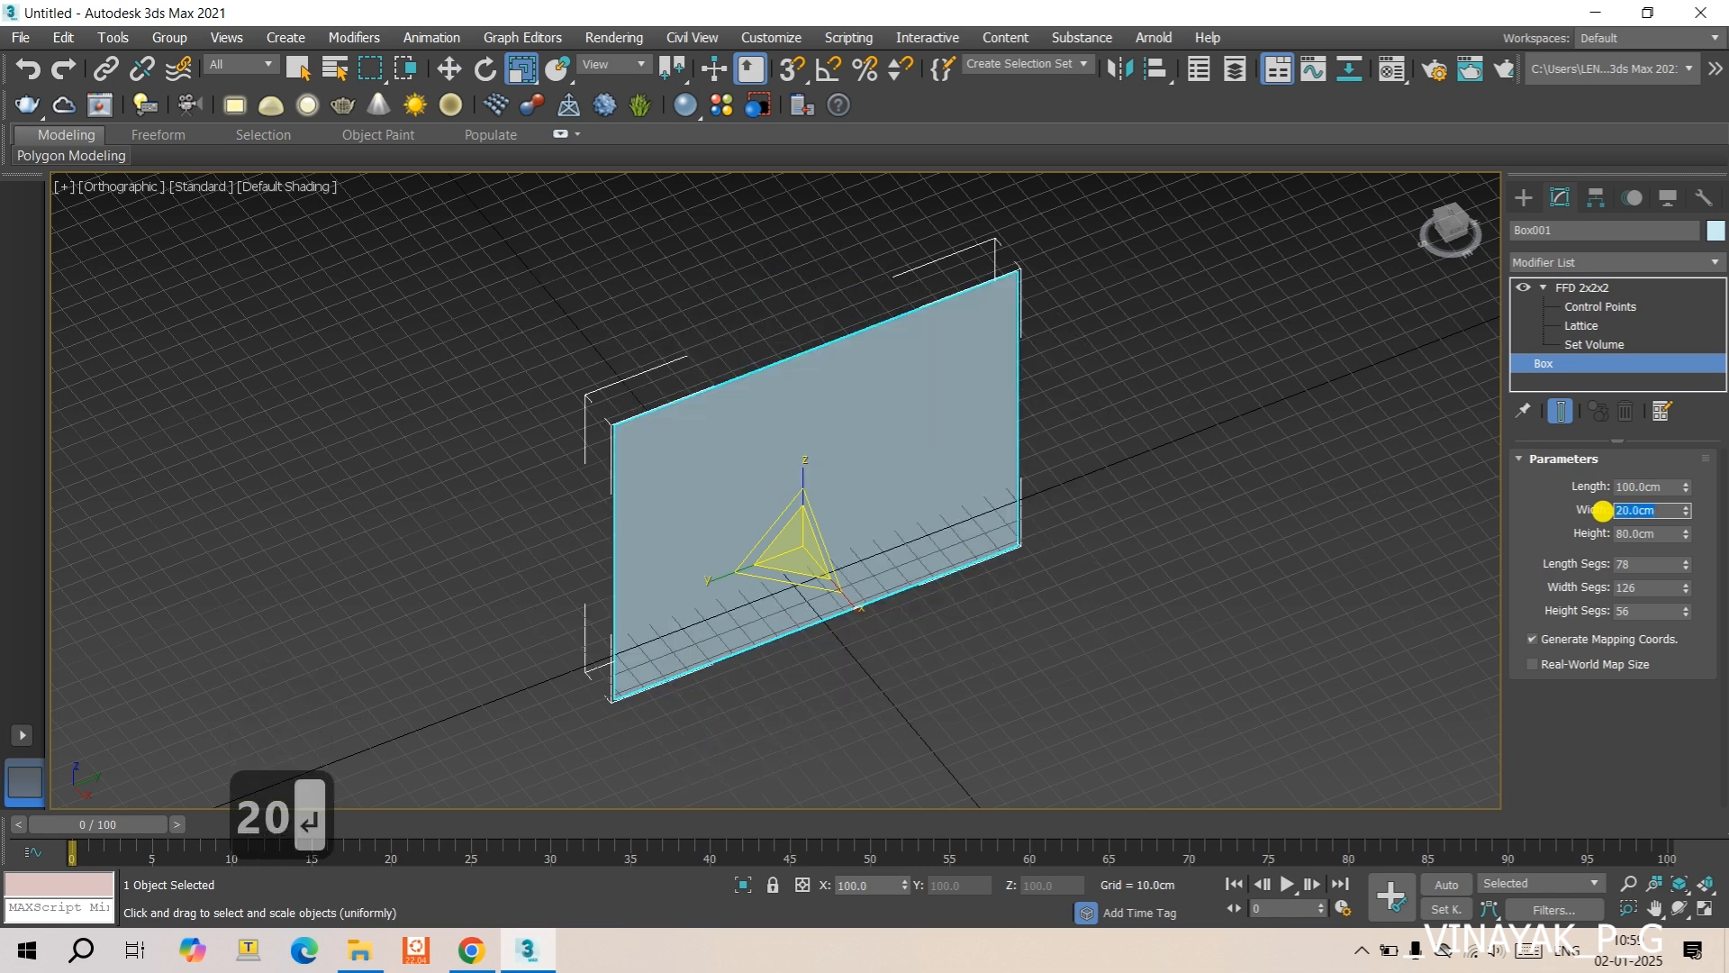
pyautogui.write('5')
pyautogui.press('BackSpace')
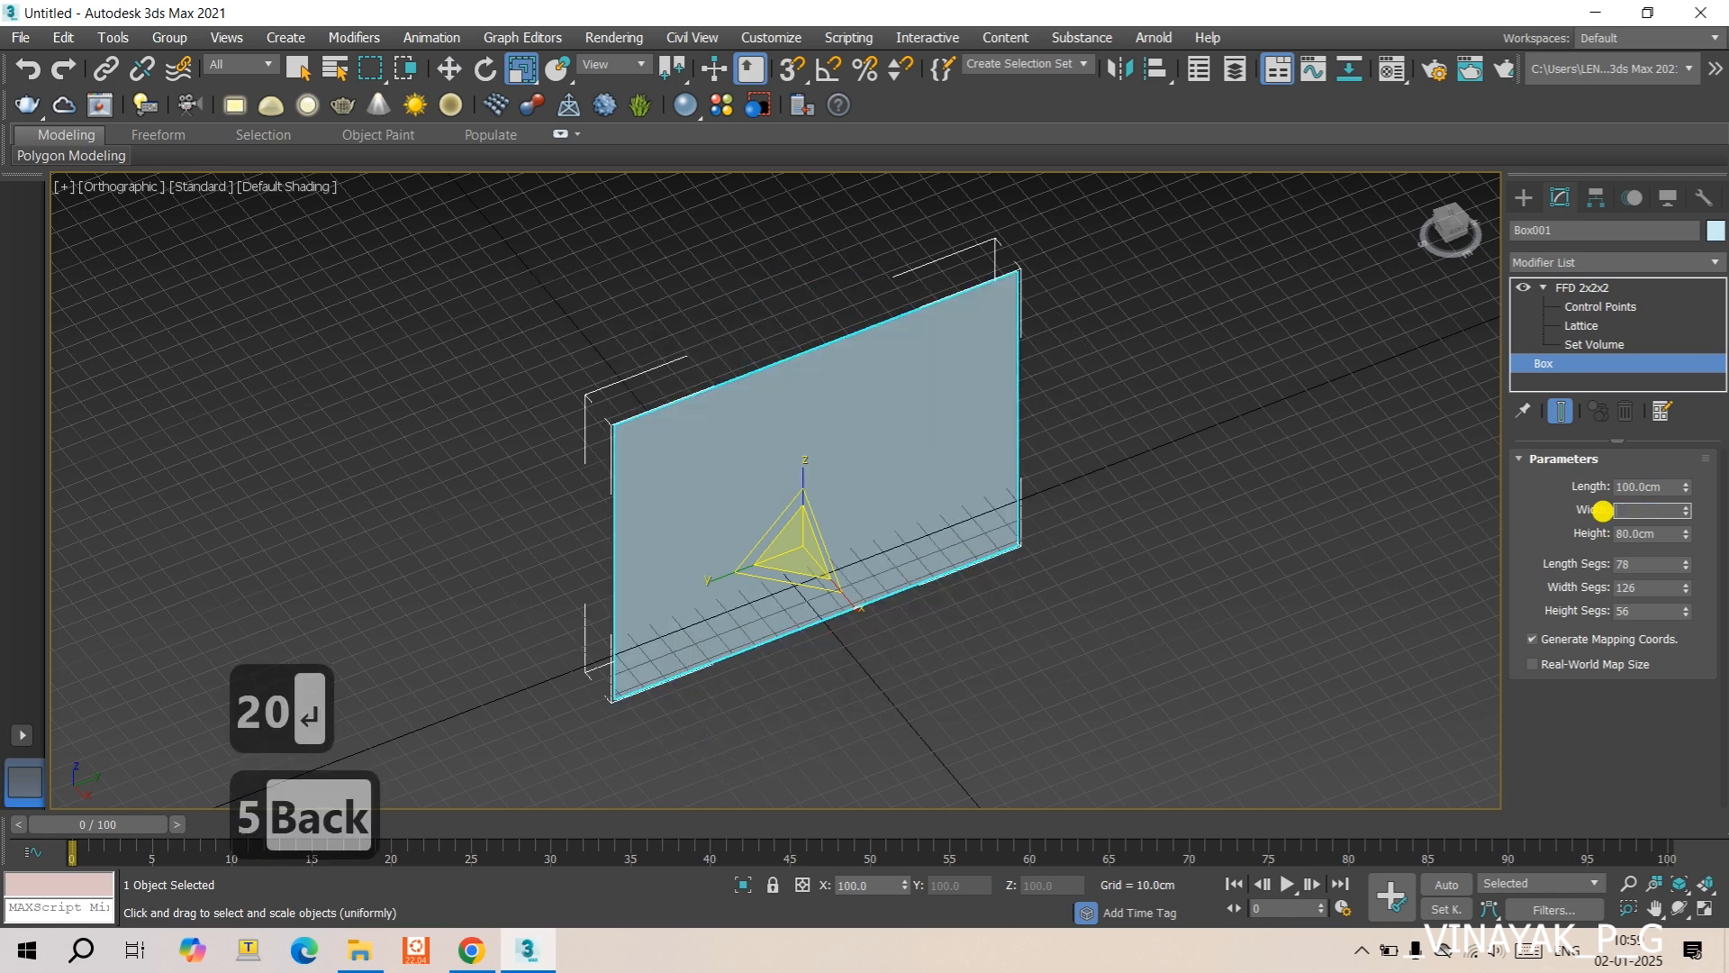
pyautogui.write('200')
pyautogui.press('Return')
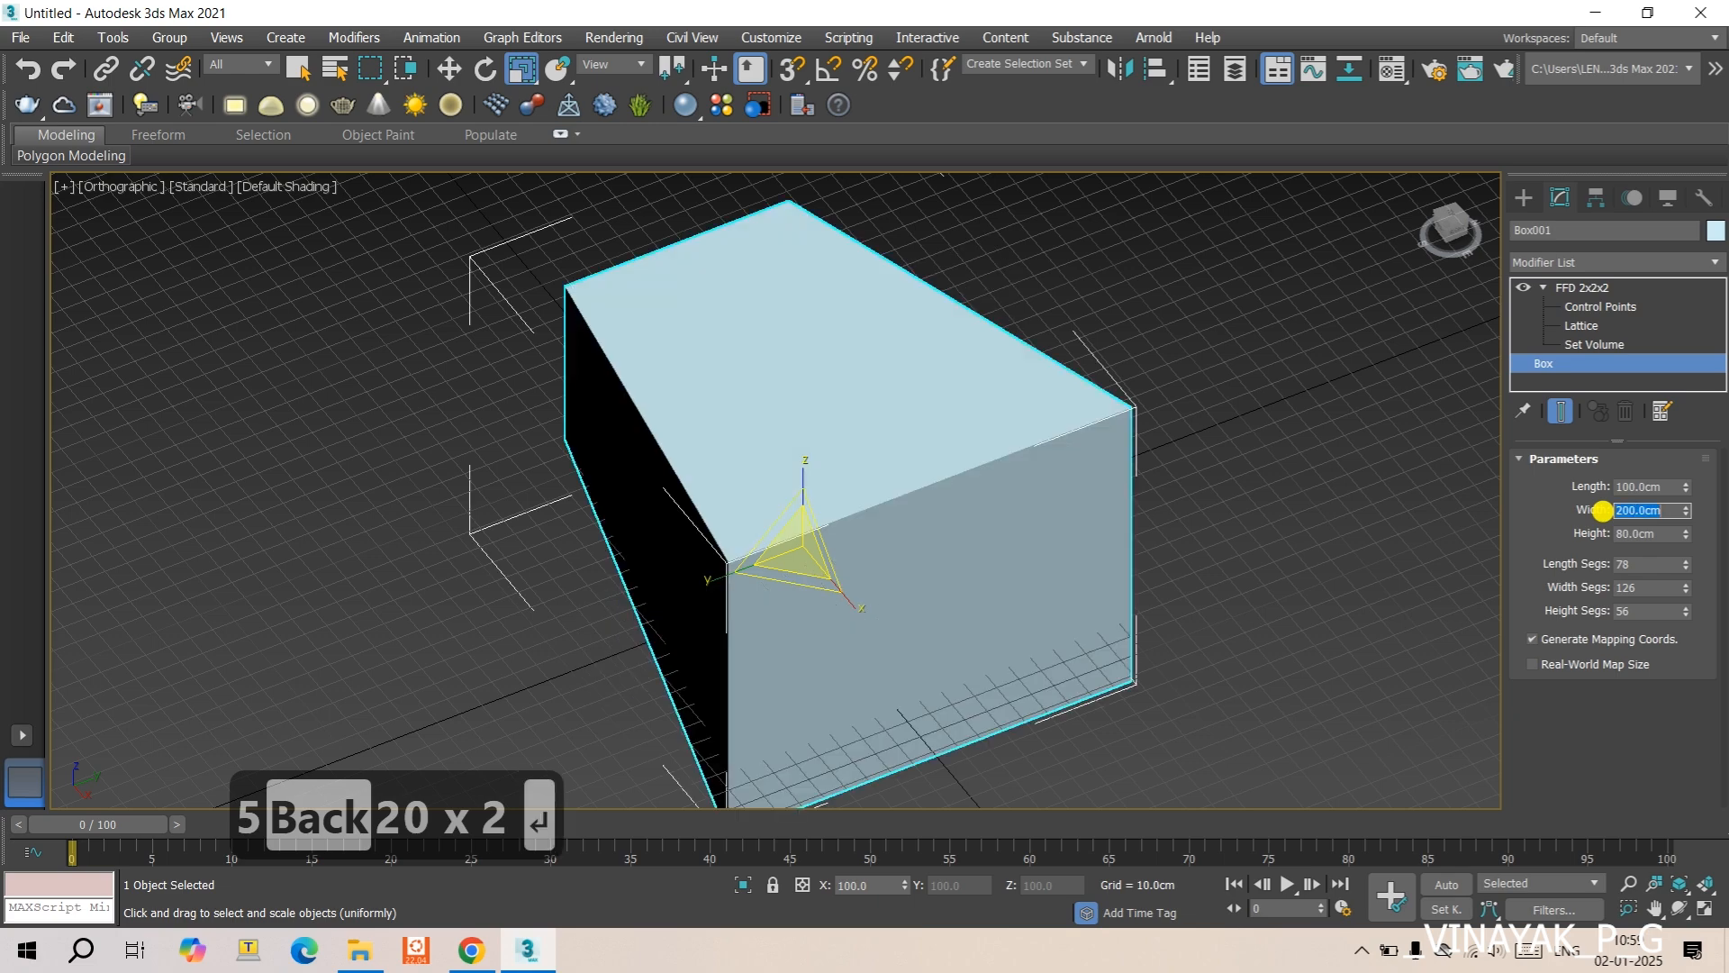
pyautogui.scroll(-4, 1185, 559)
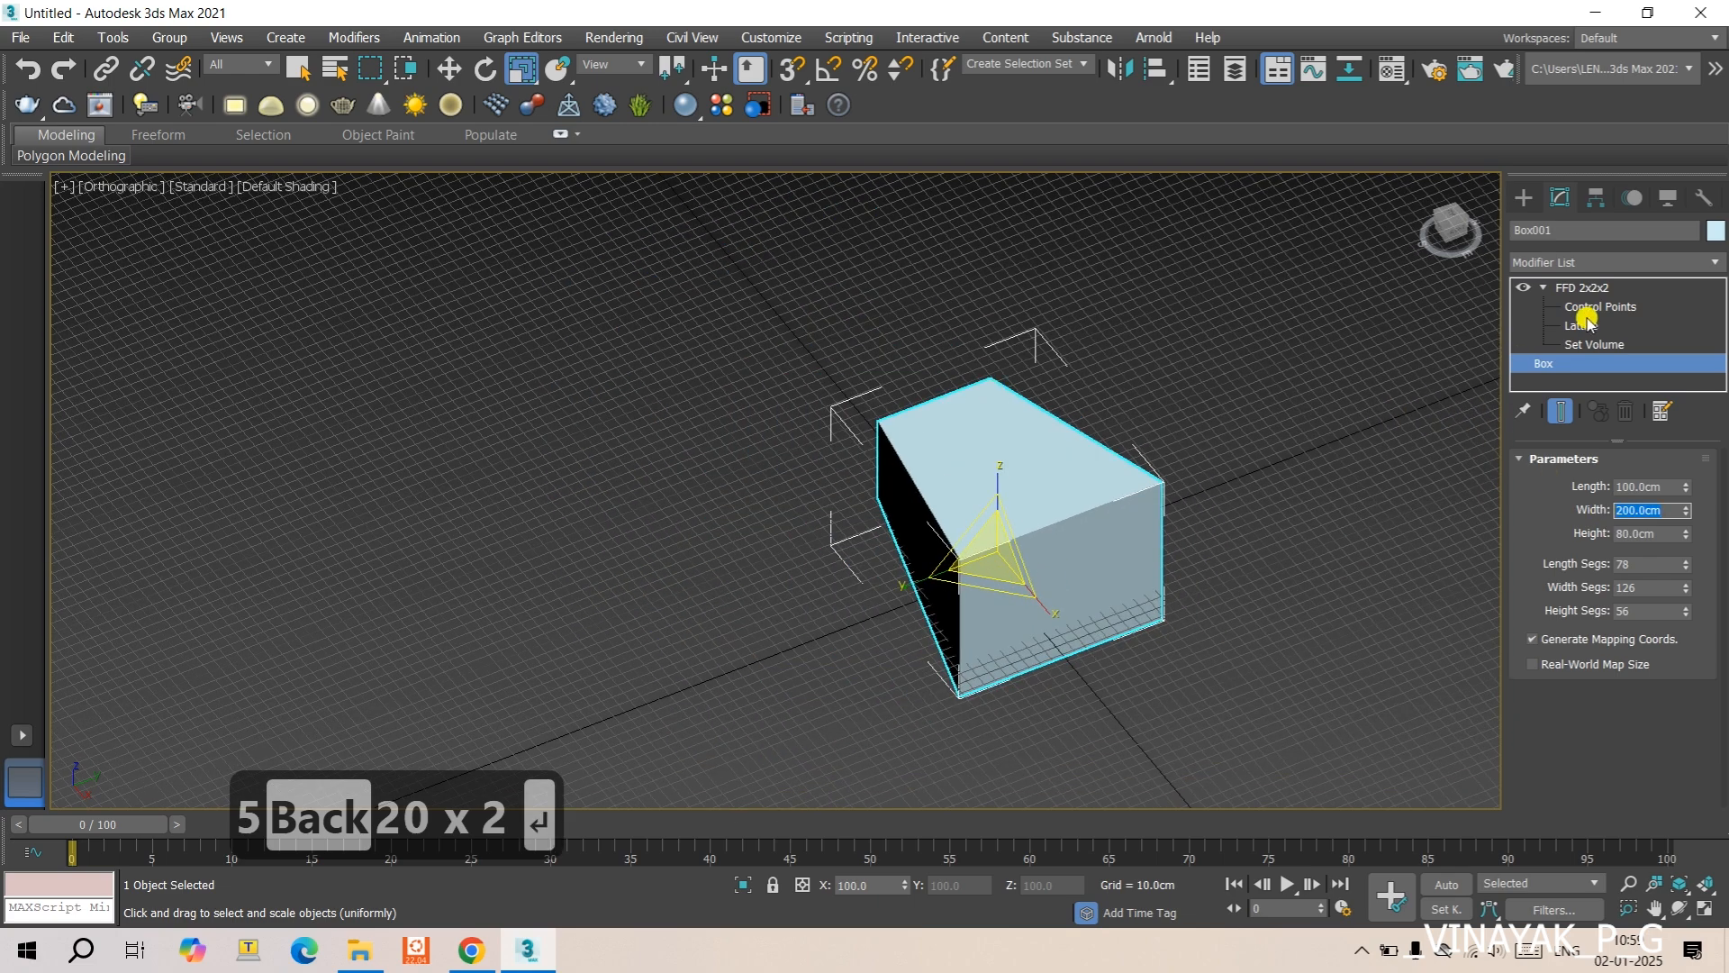
# - Enter the FFD modifier's Lattice level and move the lattice straight up along Z to about 213.8 cm
pyautogui.click(1589, 319)
pyautogui.moveTo(1171, 464); pyautogui.dragTo(998, 444, button='middle')
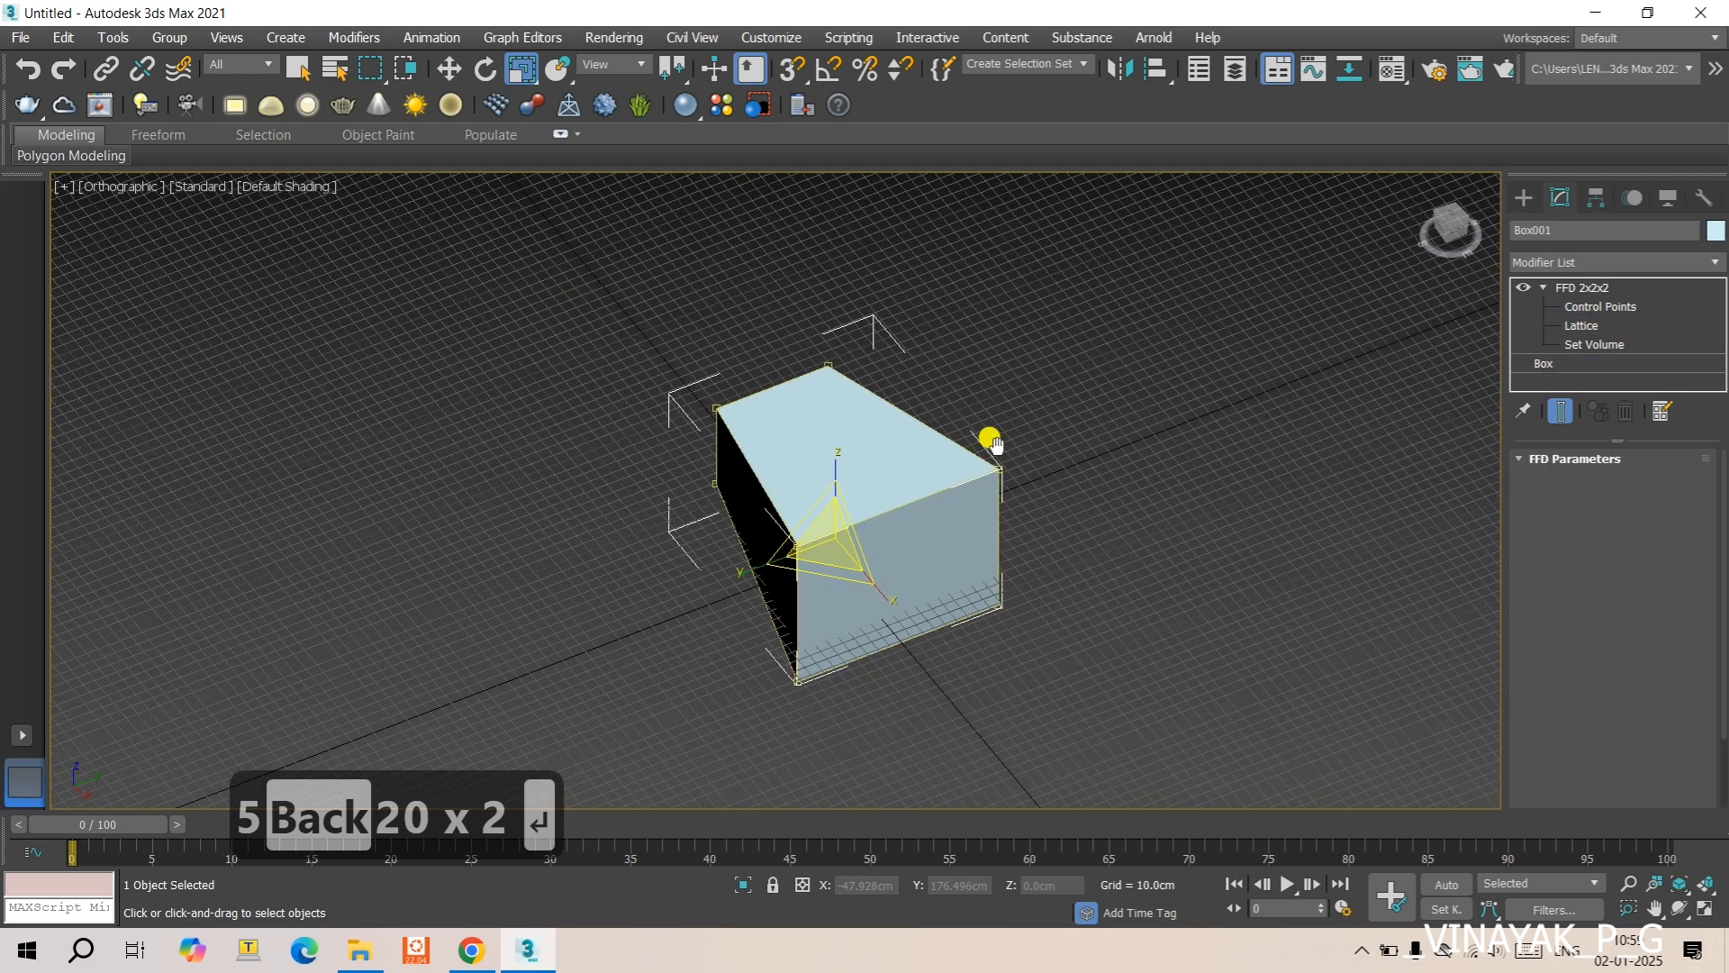
pyautogui.press('w')
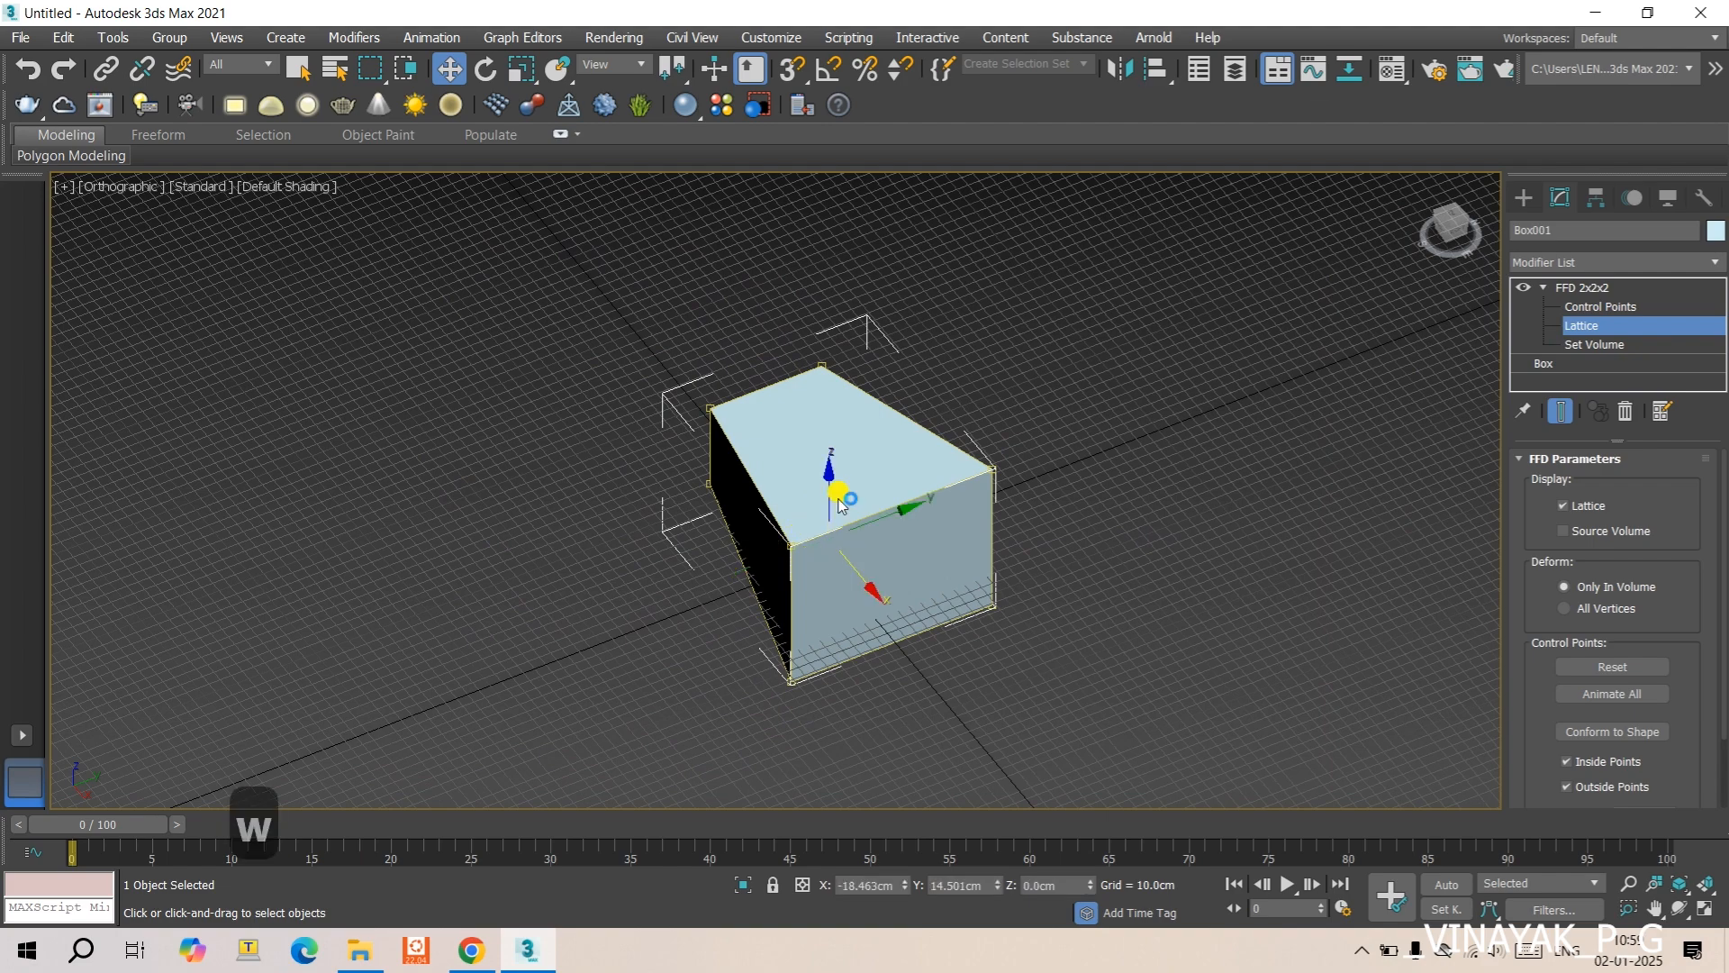
pyautogui.moveTo(827, 495); pyautogui.dragTo(785, 324)
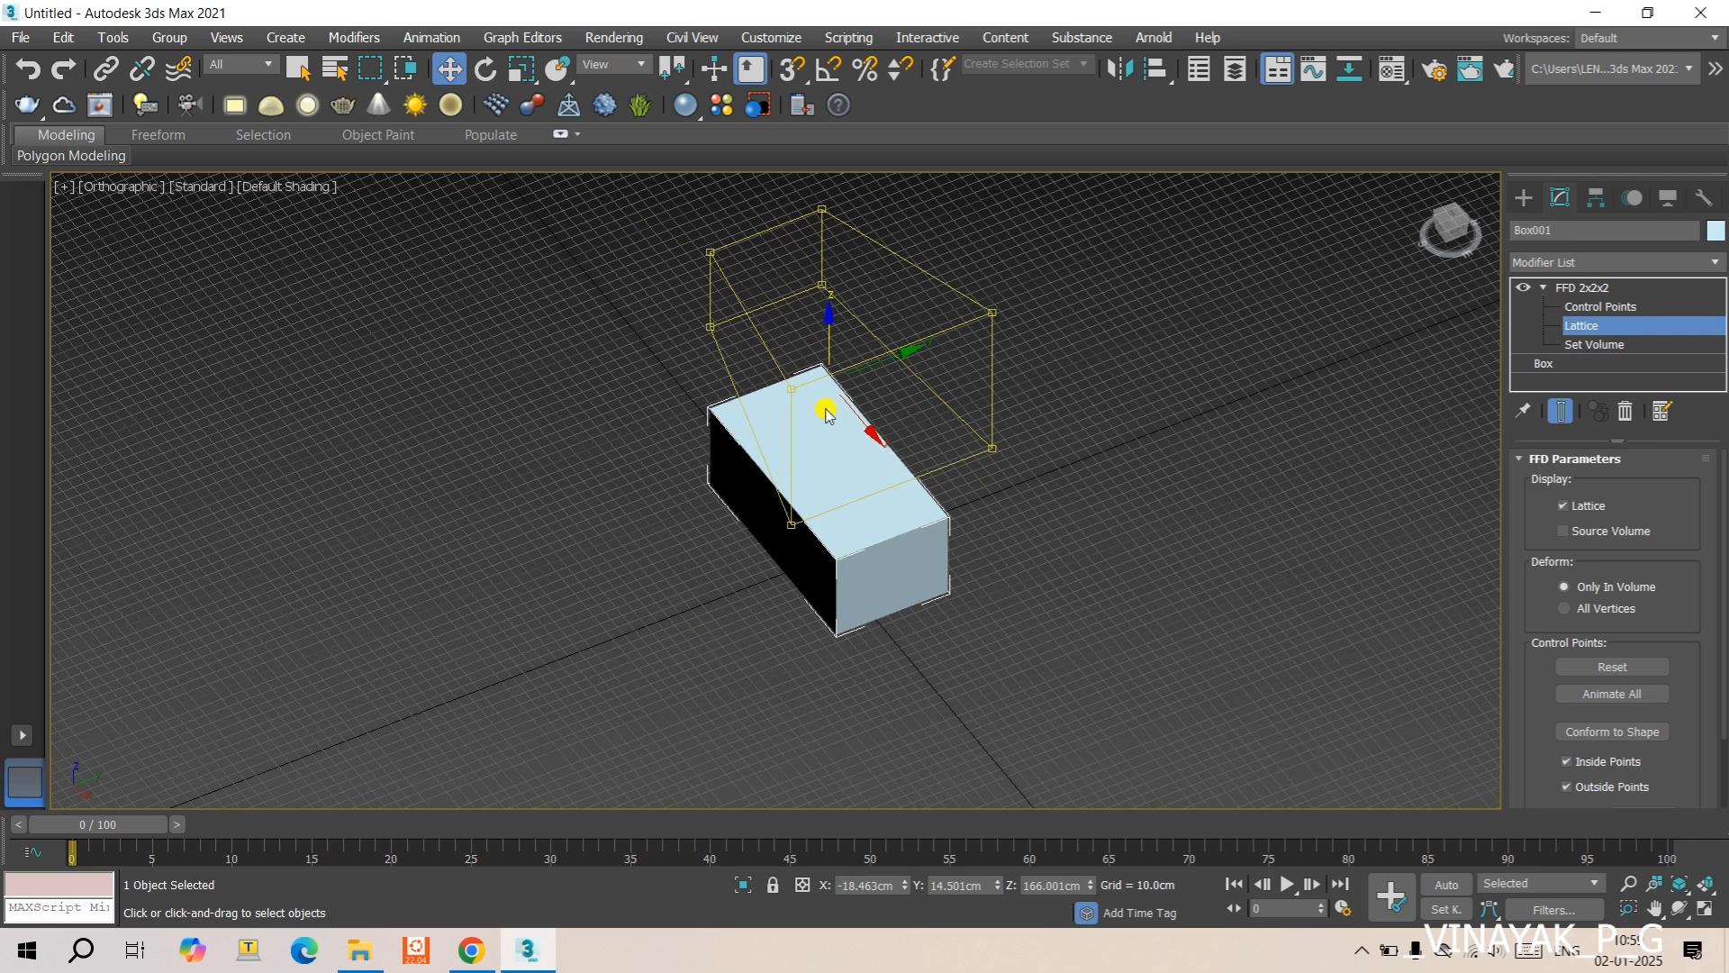
pyautogui.moveTo(830, 351); pyautogui.dragTo(825, 297)
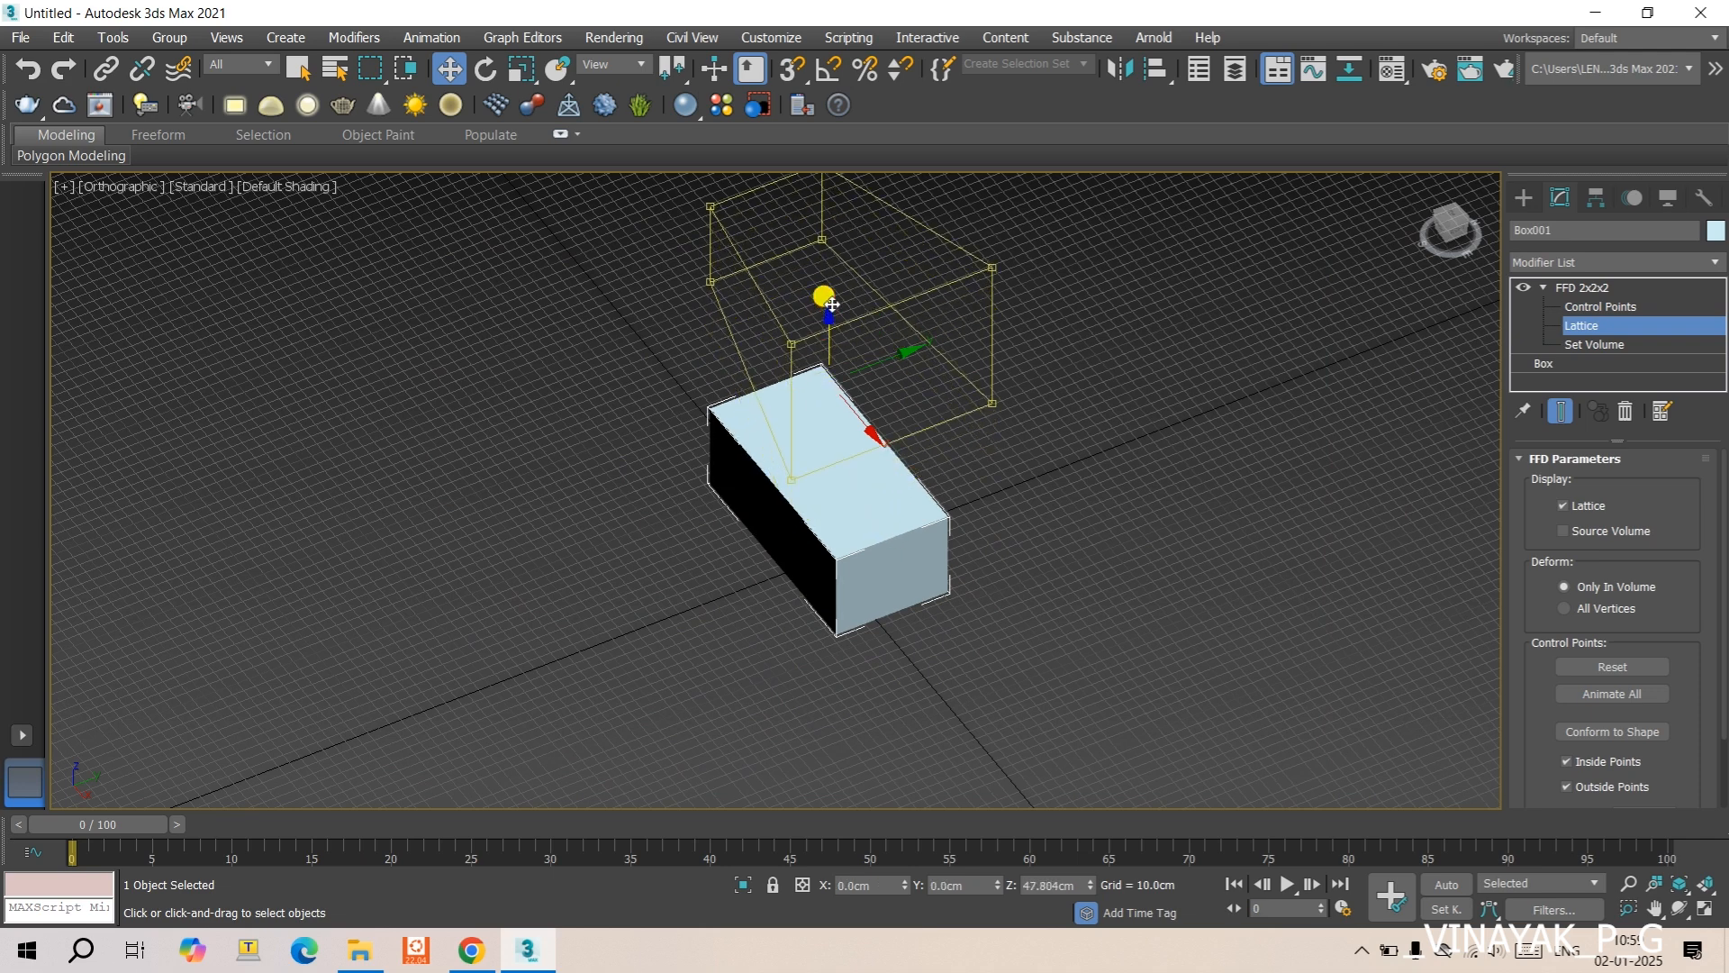
# - Hide the viewport grid and examine the box and its raised lattice in wireframe from above and at an angle
pyautogui.press('t')
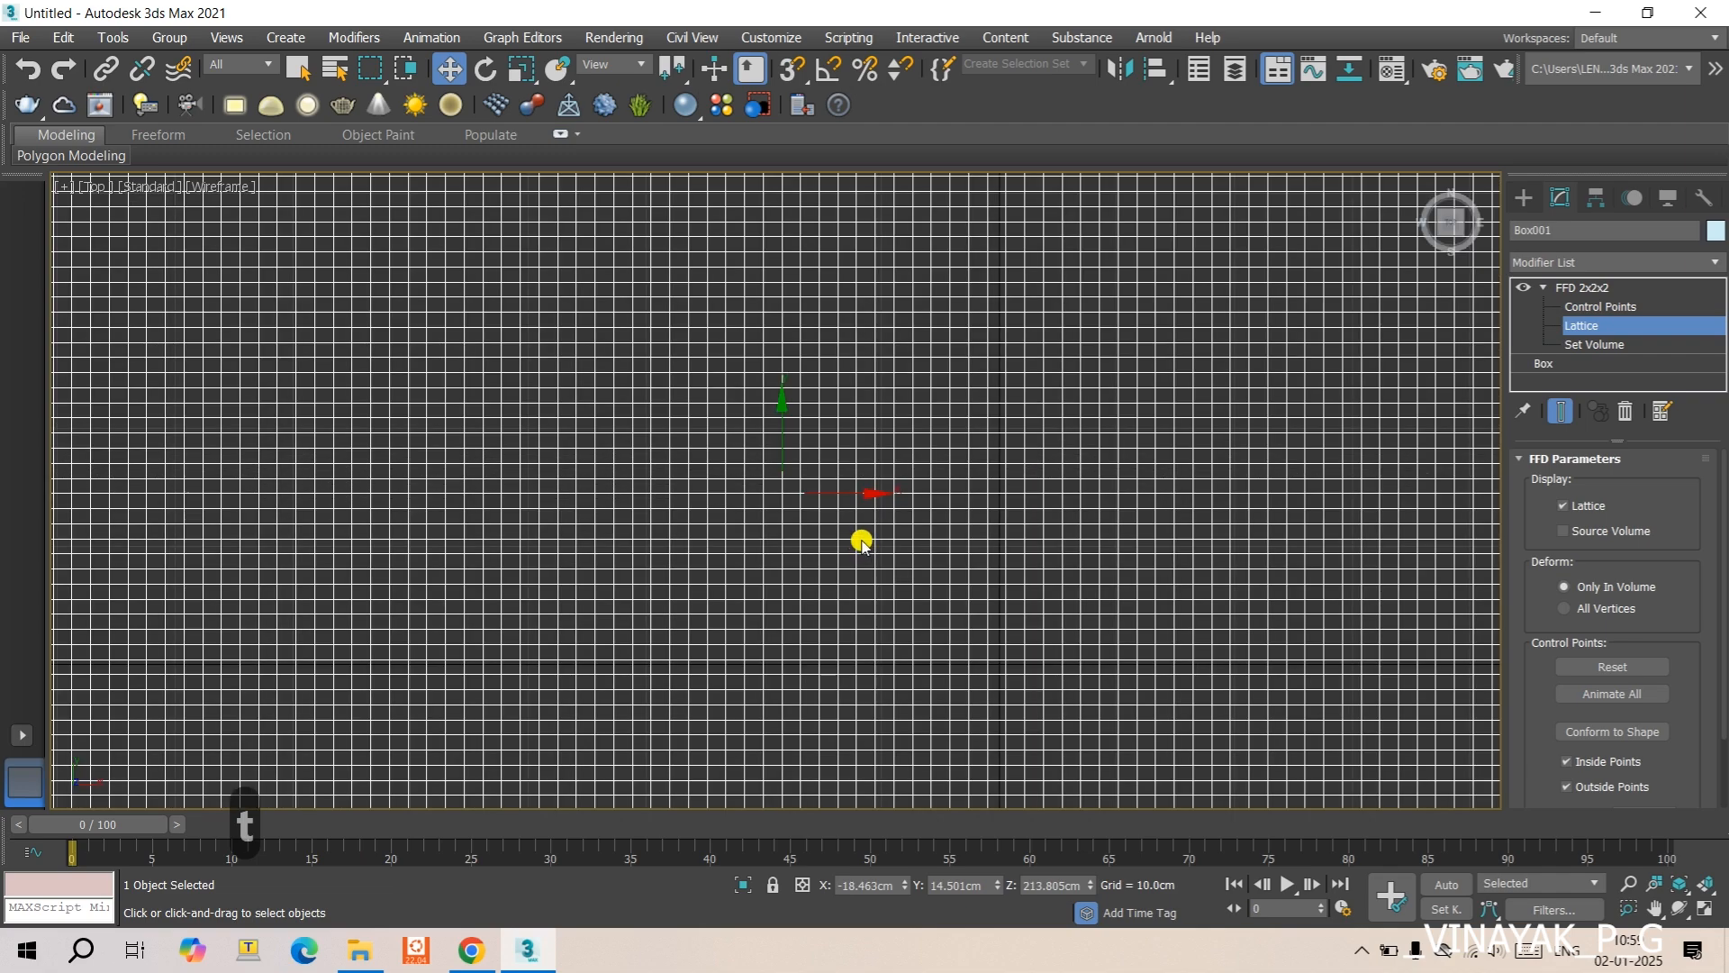
pyautogui.press('g')
pyautogui.scroll(-2, 878, 515)
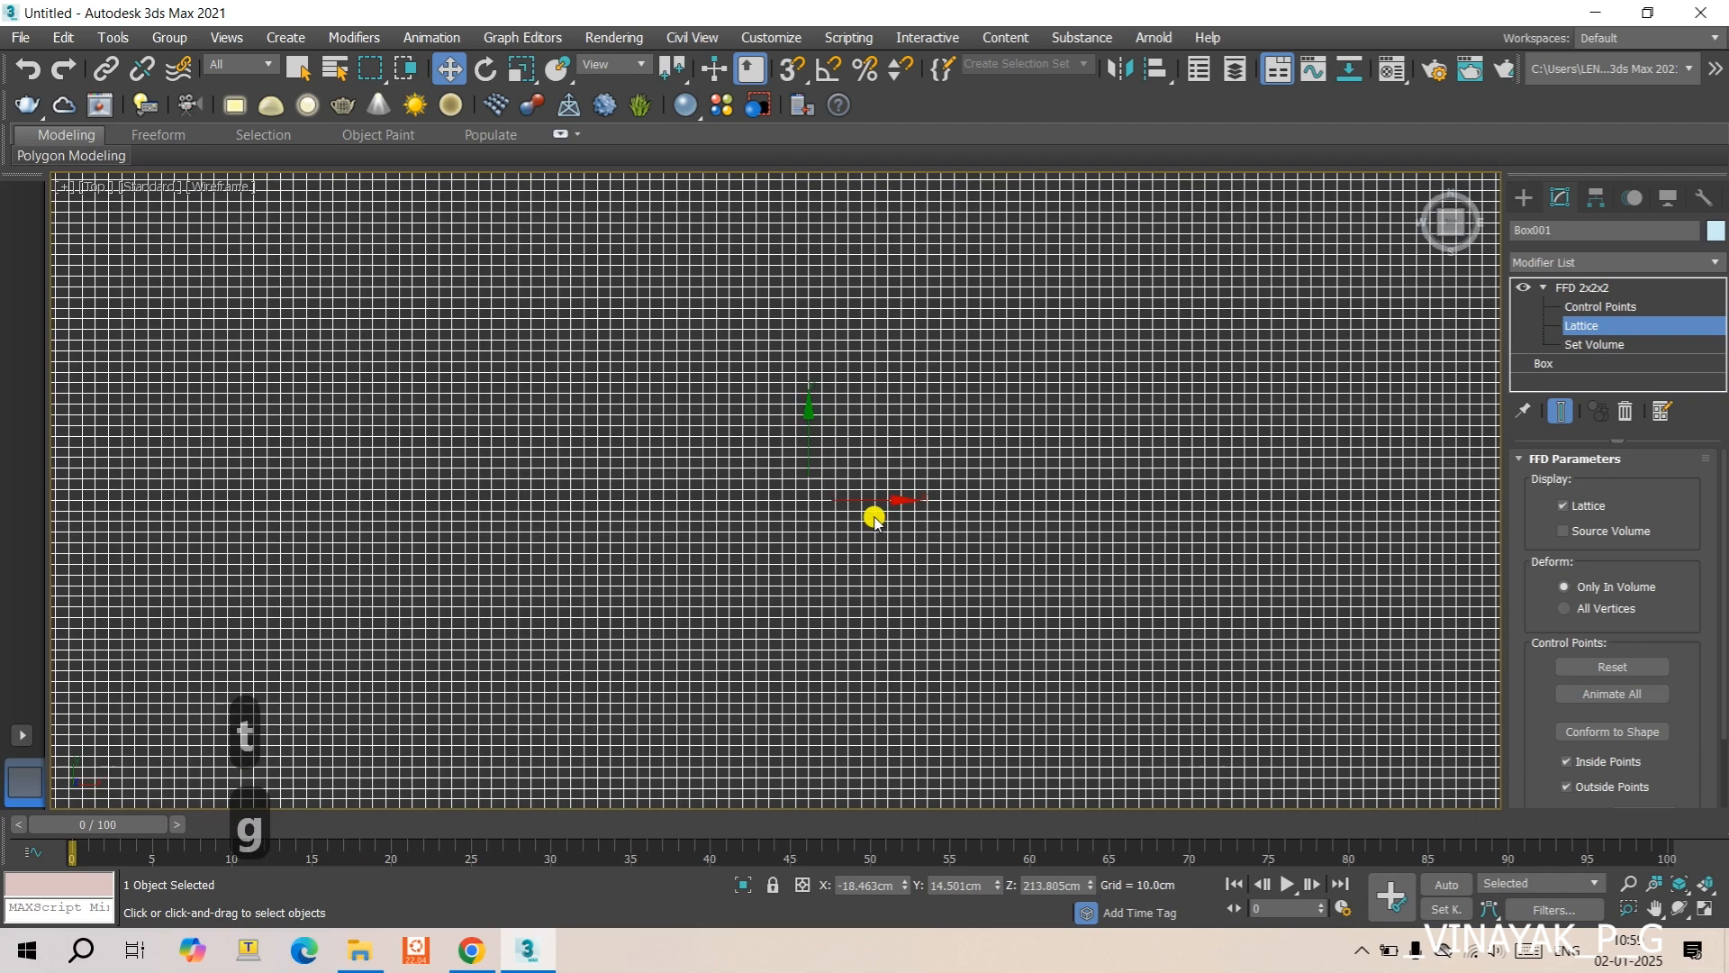
pyautogui.scroll(-3, 828, 522)
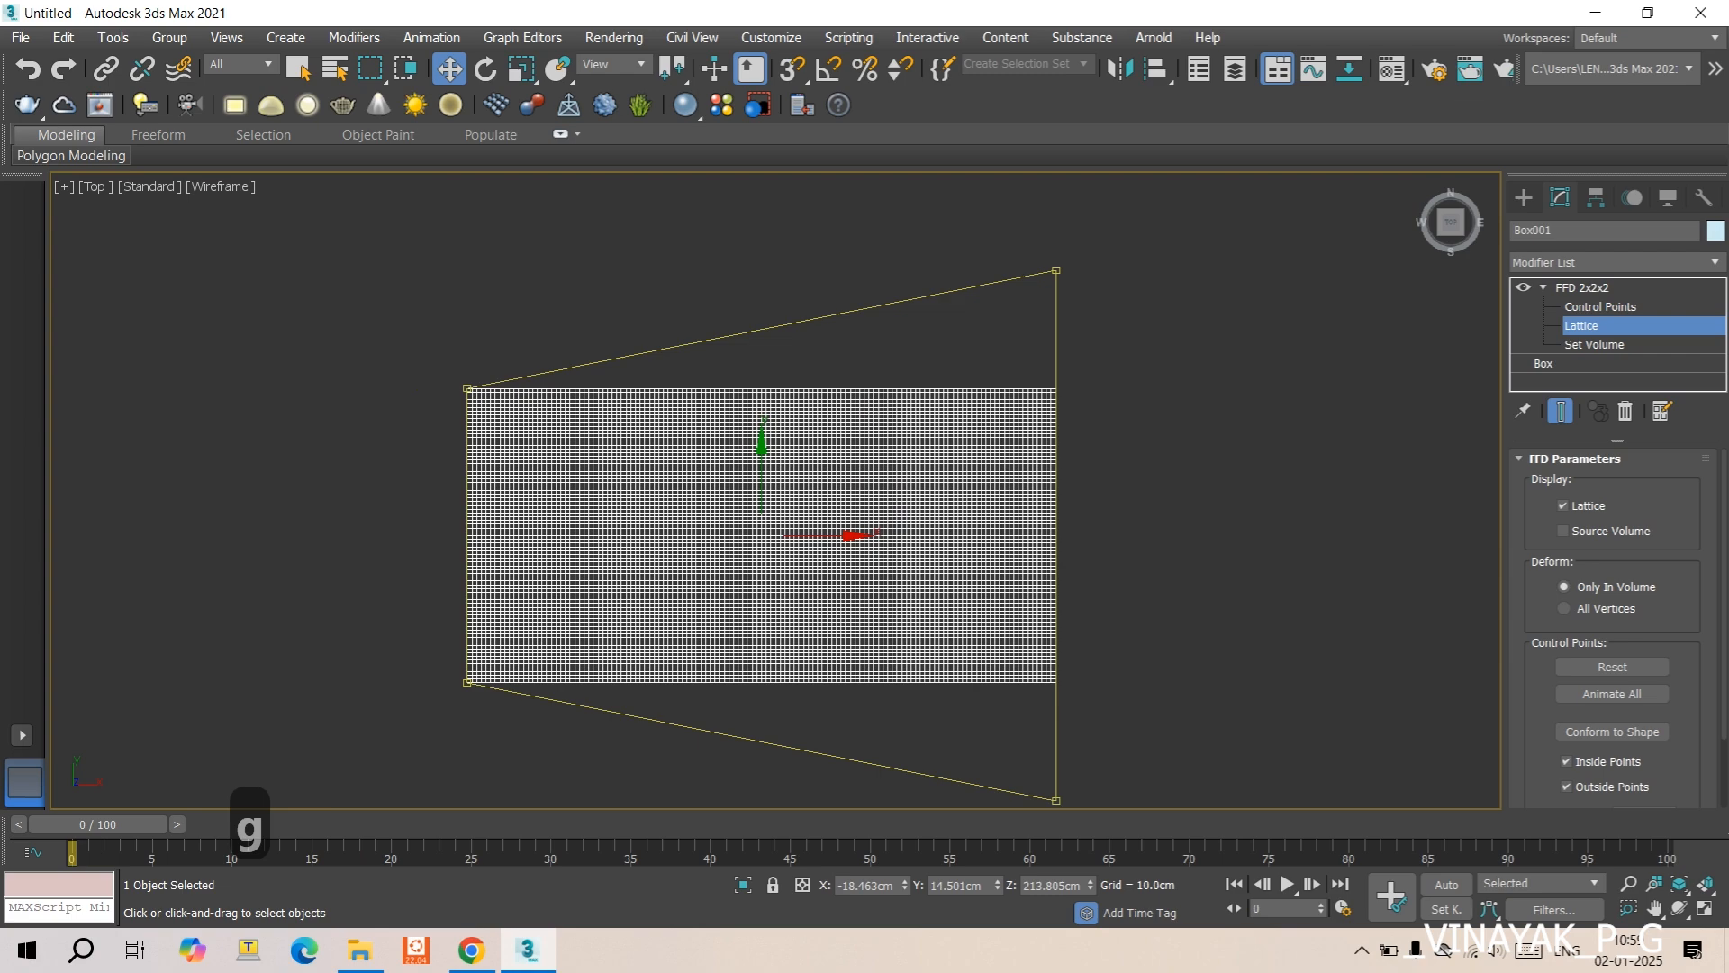
pyautogui.keyDown('alt'); pyautogui.moveTo(849, 633); pyautogui.dragTo(822, 437, button='middle'); pyautogui.keyUp('alt')
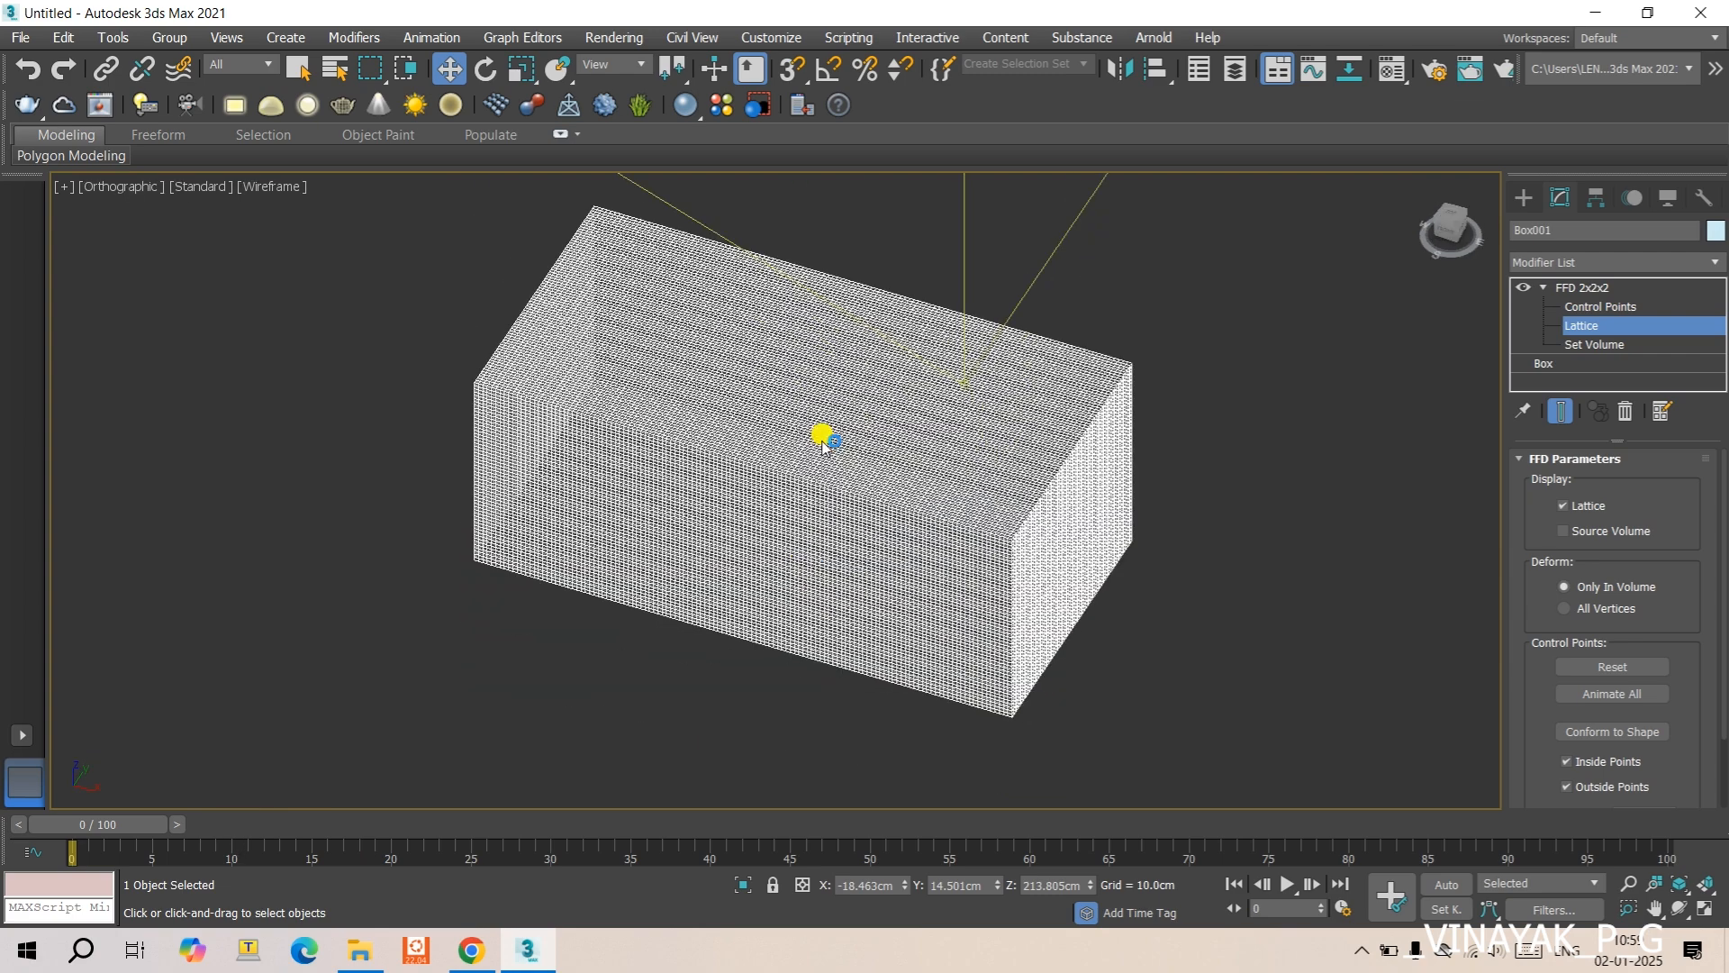
pyautogui.scroll(-5, 823, 436)
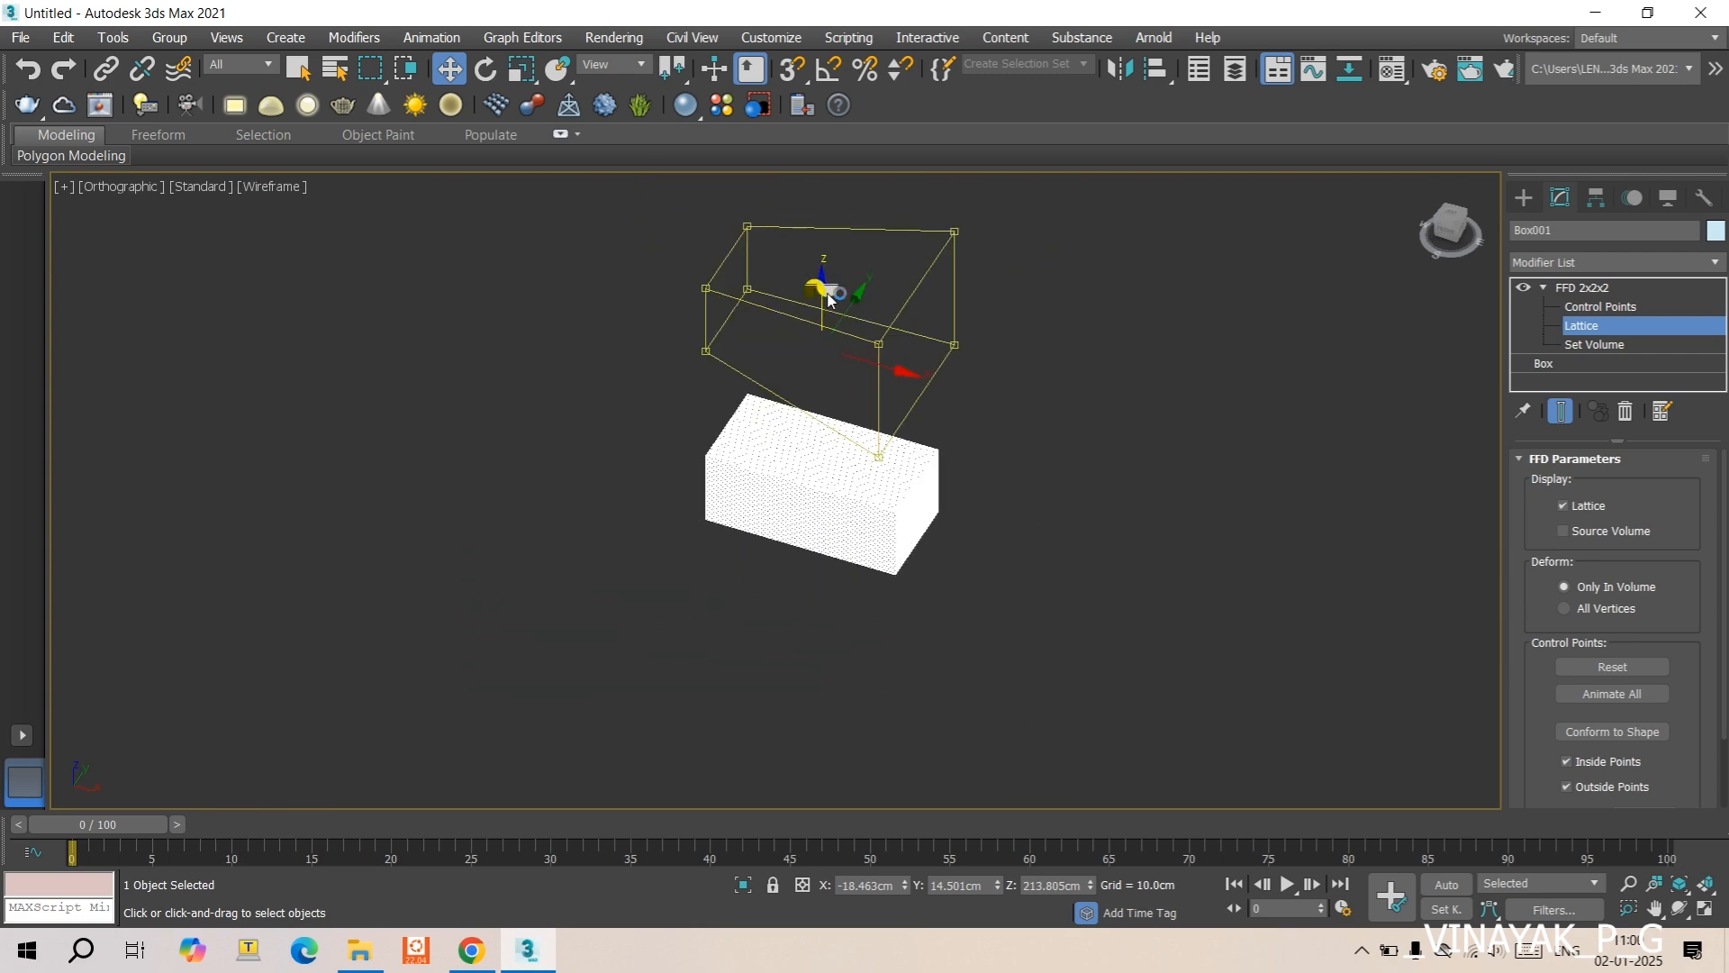
# - Move the lattice down along Z to about -6.4 cm and switch the viewport to shaded display
pyautogui.moveTo(821, 279); pyautogui.dragTo(817, 449)
pyautogui.scroll(2, 915, 547)
pyautogui.keyDown('alt'); pyautogui.moveTo(915, 547); pyautogui.dragTo(848, 570, button='middle'); pyautogui.keyUp('alt')
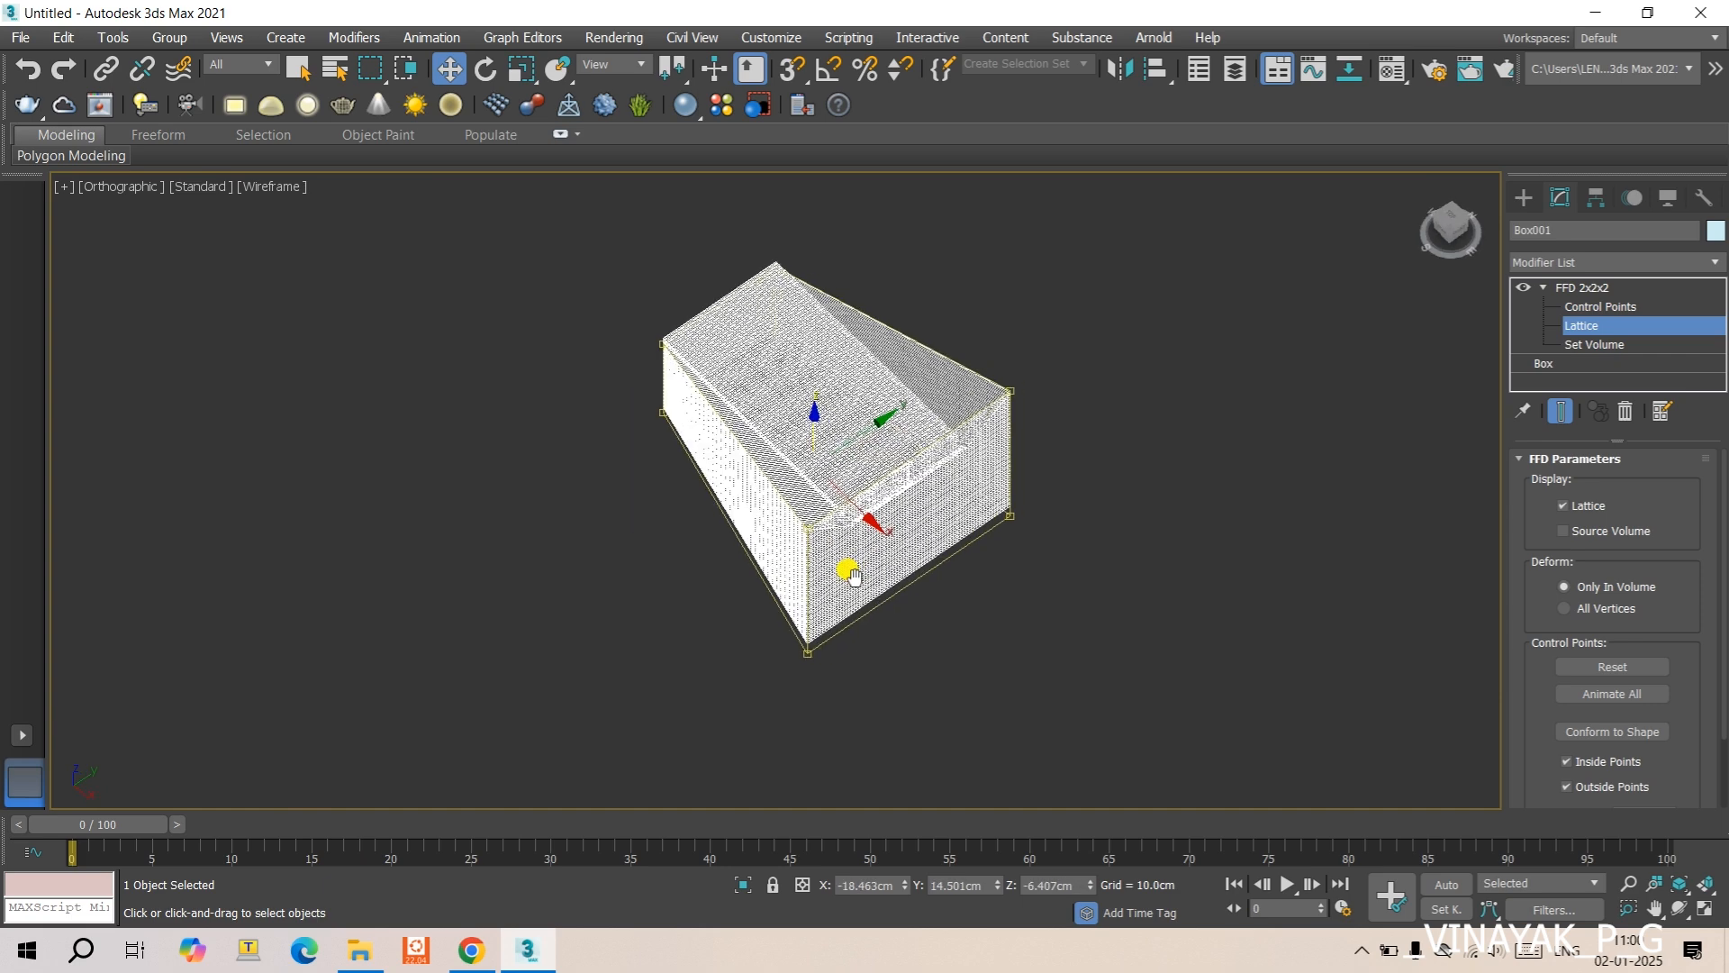
pyautogui.press('F3')
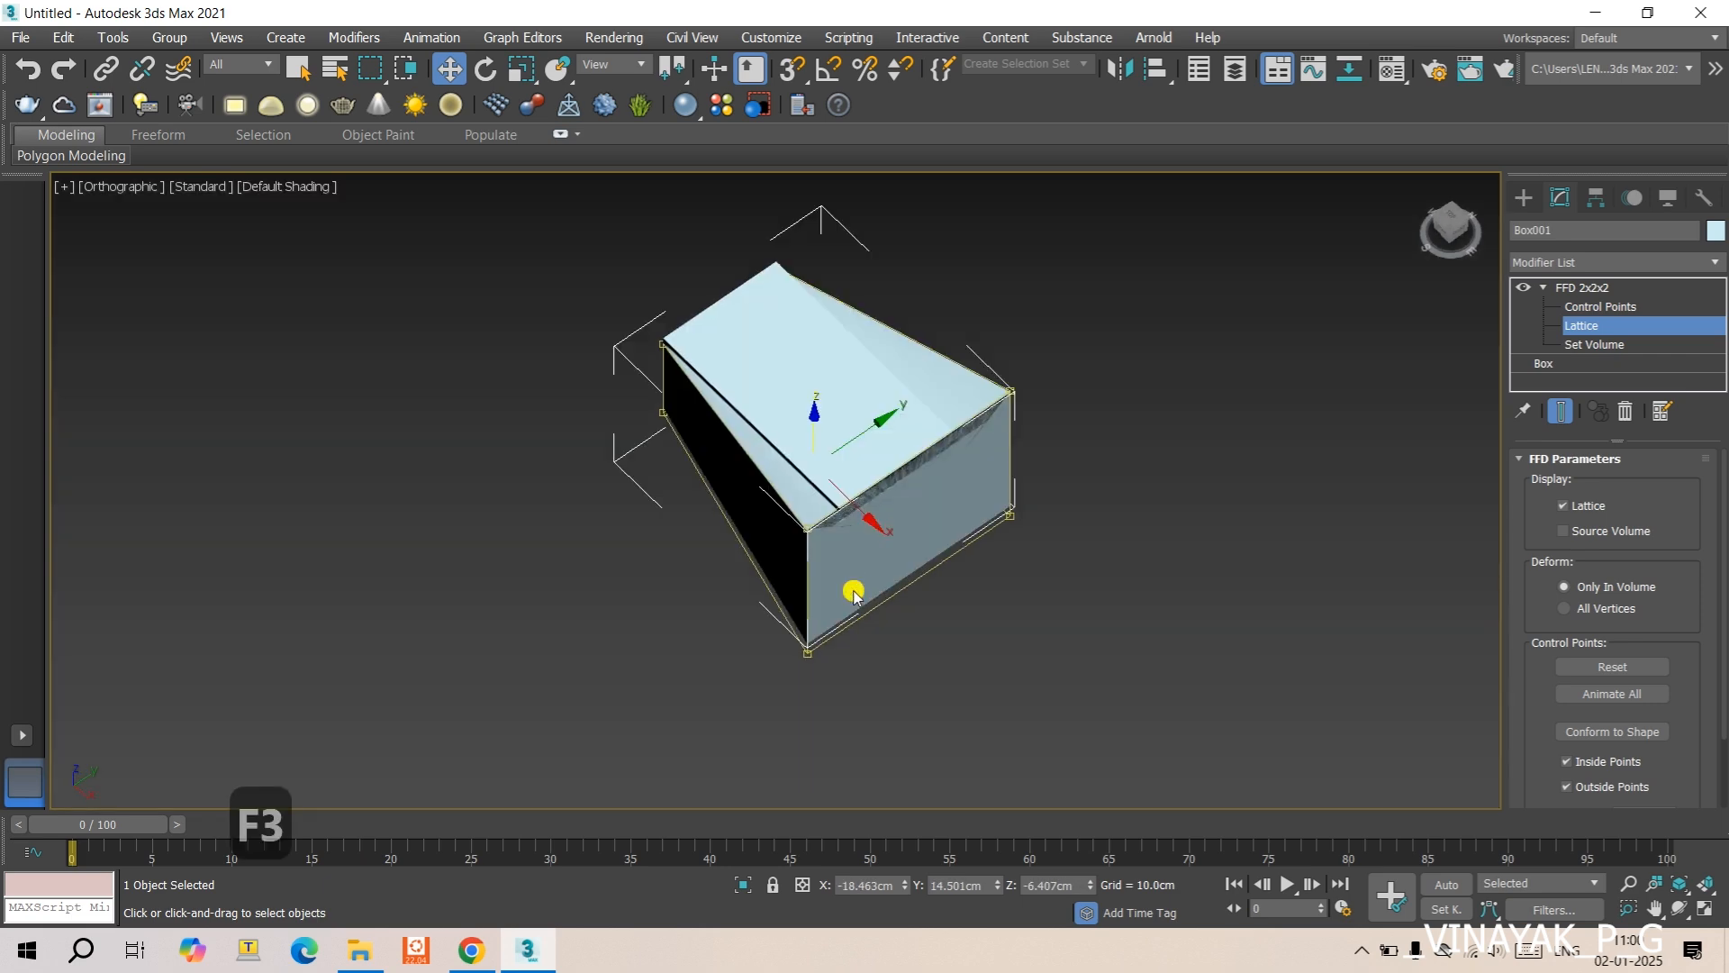
# - With deformation limited to Only In Volume, move the lattice partly off the box to about X -148.6 cm and Z 37 cm
pyautogui.moveTo(814, 437); pyautogui.dragTo(803, 506)
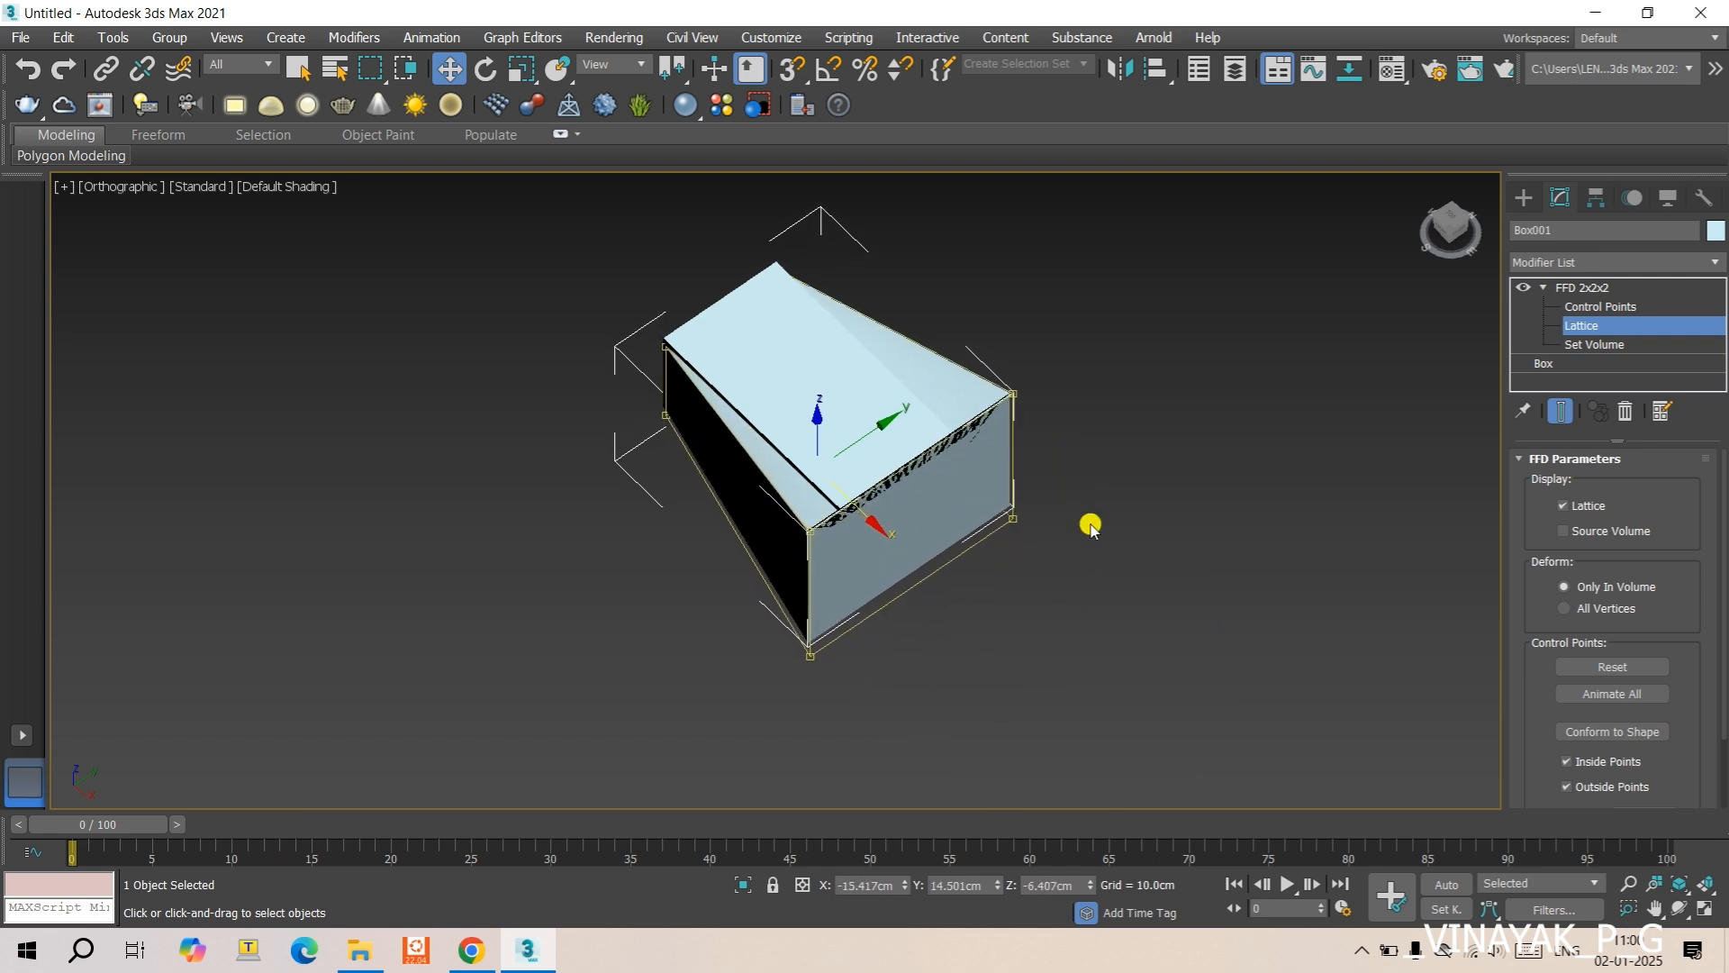
pyautogui.scroll(-2, 1091, 527)
pyautogui.scroll(-1, 1523, 543)
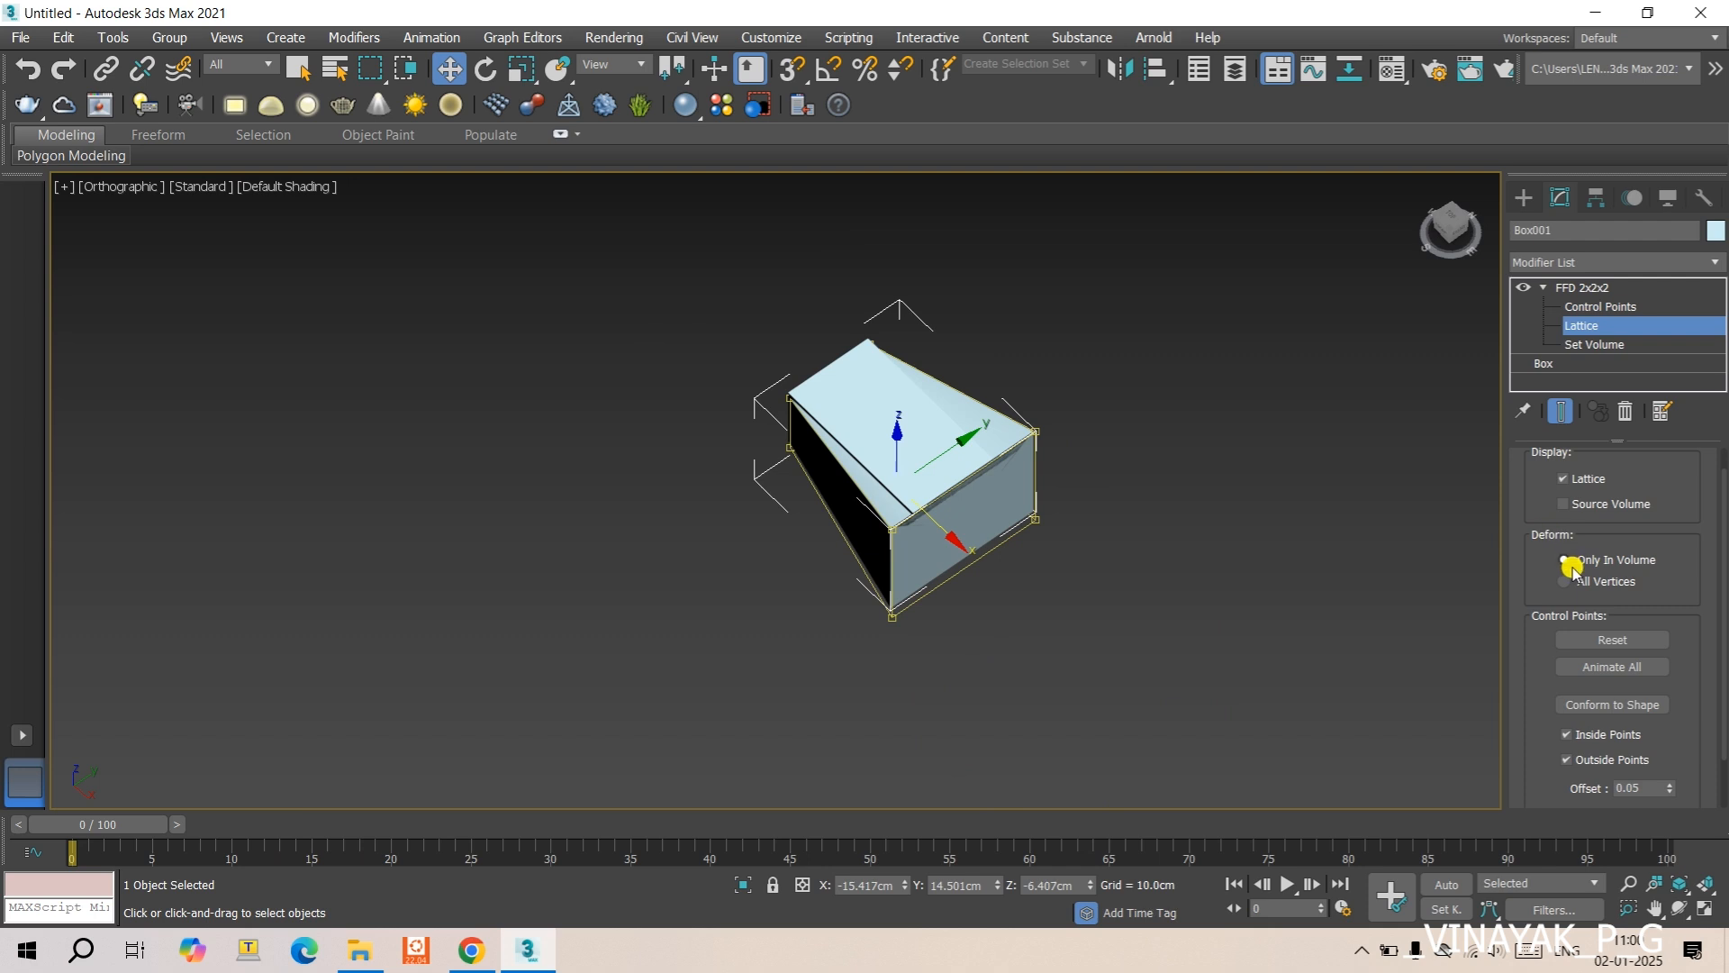
pyautogui.moveTo(894, 475); pyautogui.dragTo(856, 402)
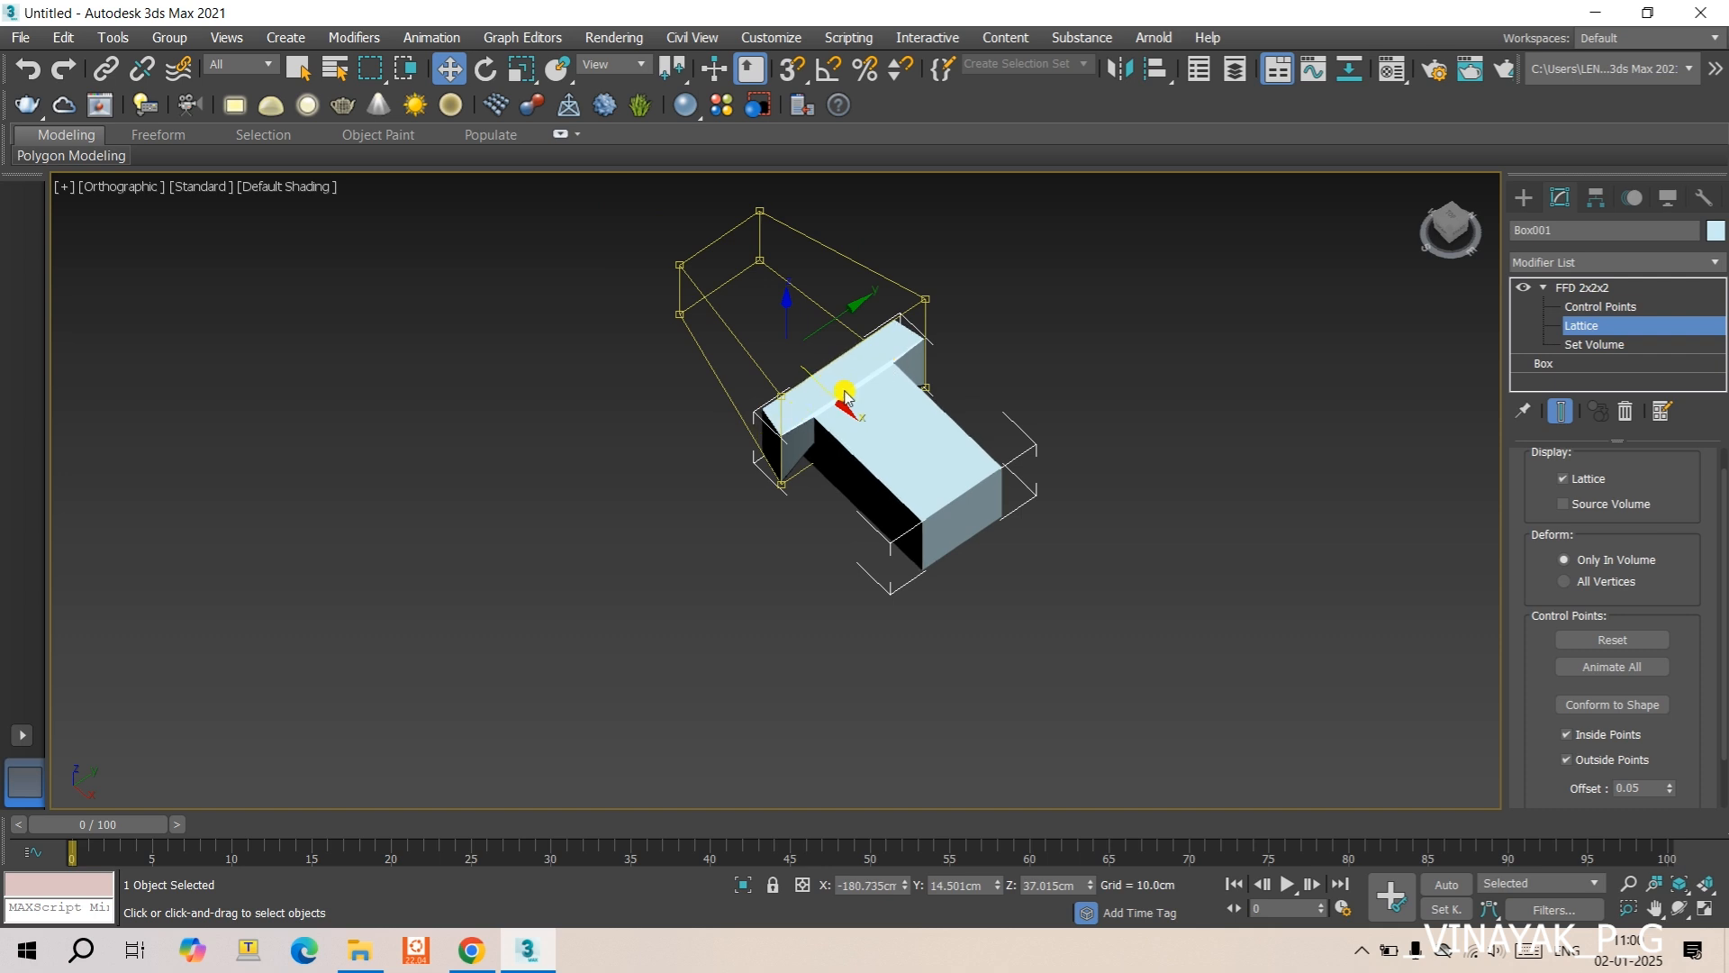
pyautogui.moveTo(828, 392); pyautogui.dragTo(849, 413)
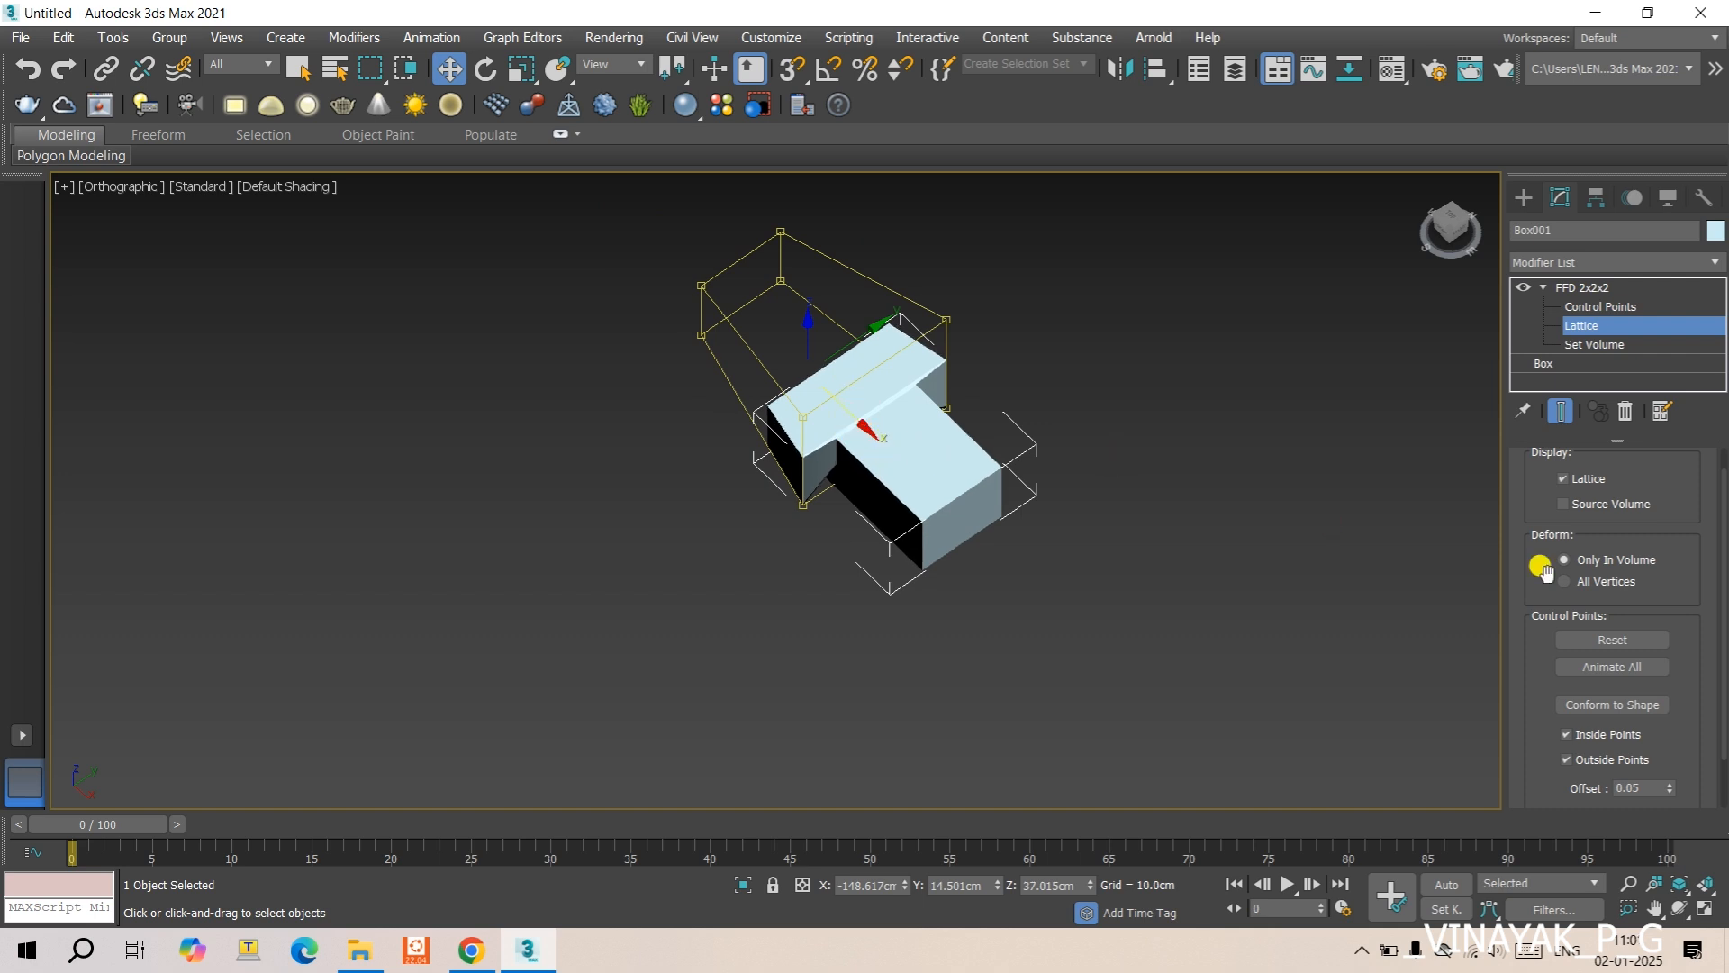
# - Set the deformation to All Vertices and move the lattice around the box, ending at about X -367.8 cm and Z 61.3 cm
pyautogui.click(1569, 583)
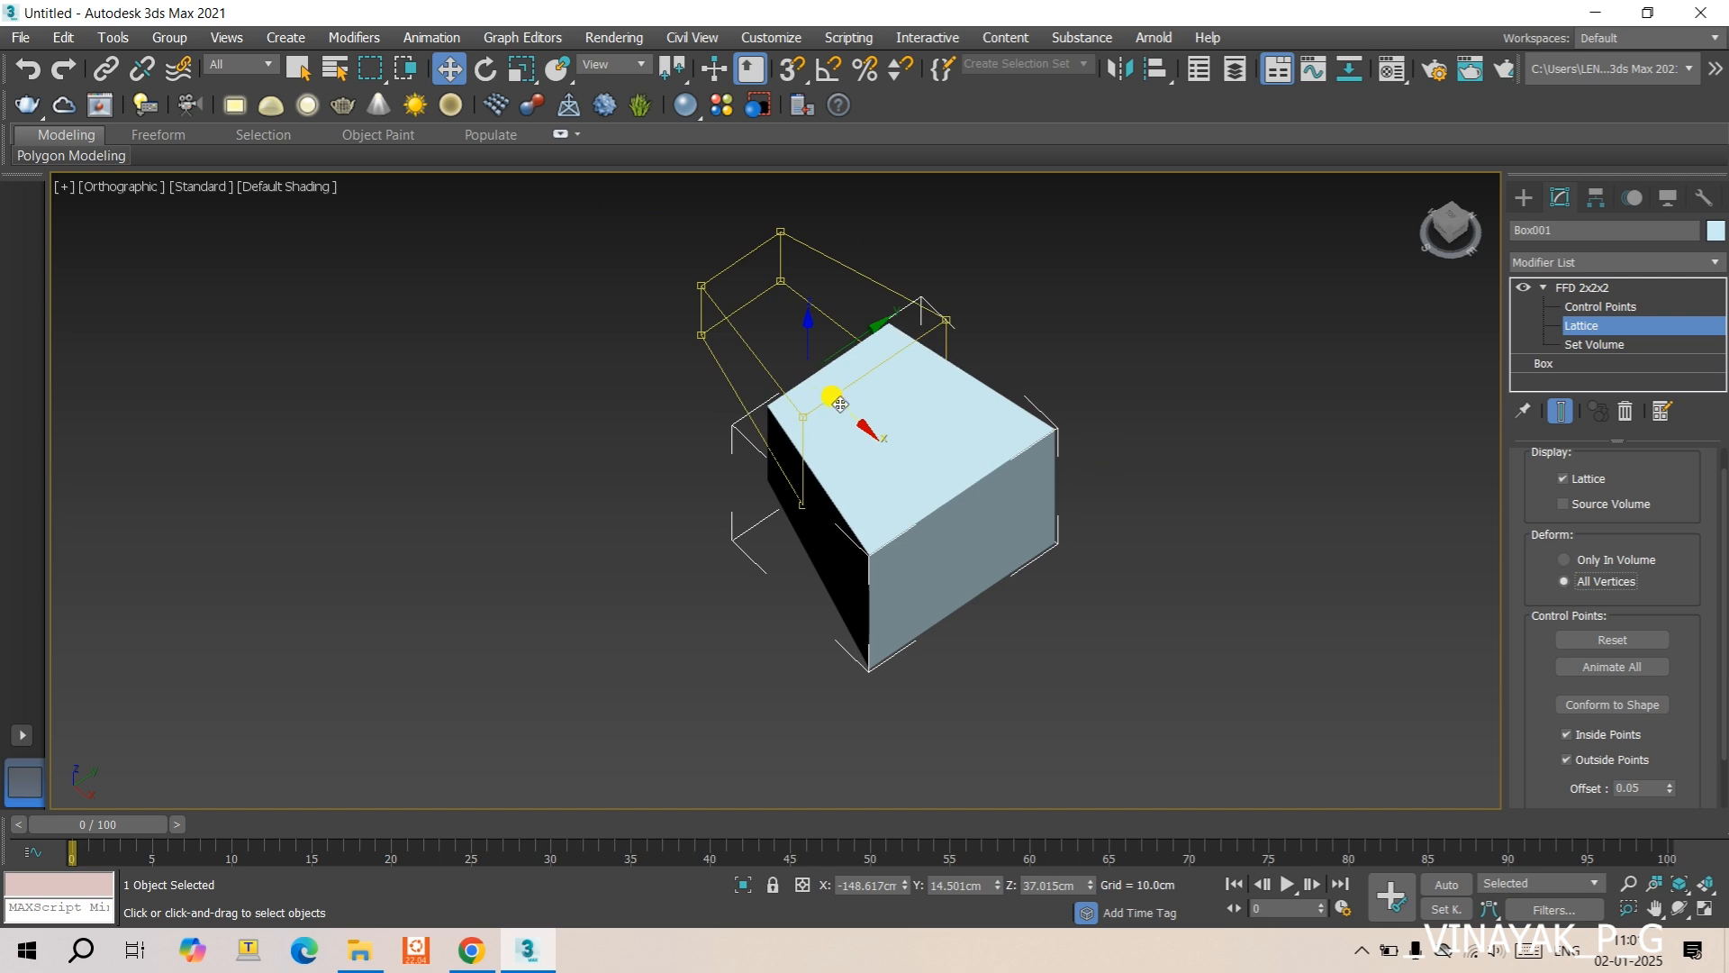
pyautogui.moveTo(845, 410); pyautogui.dragTo(675, 273)
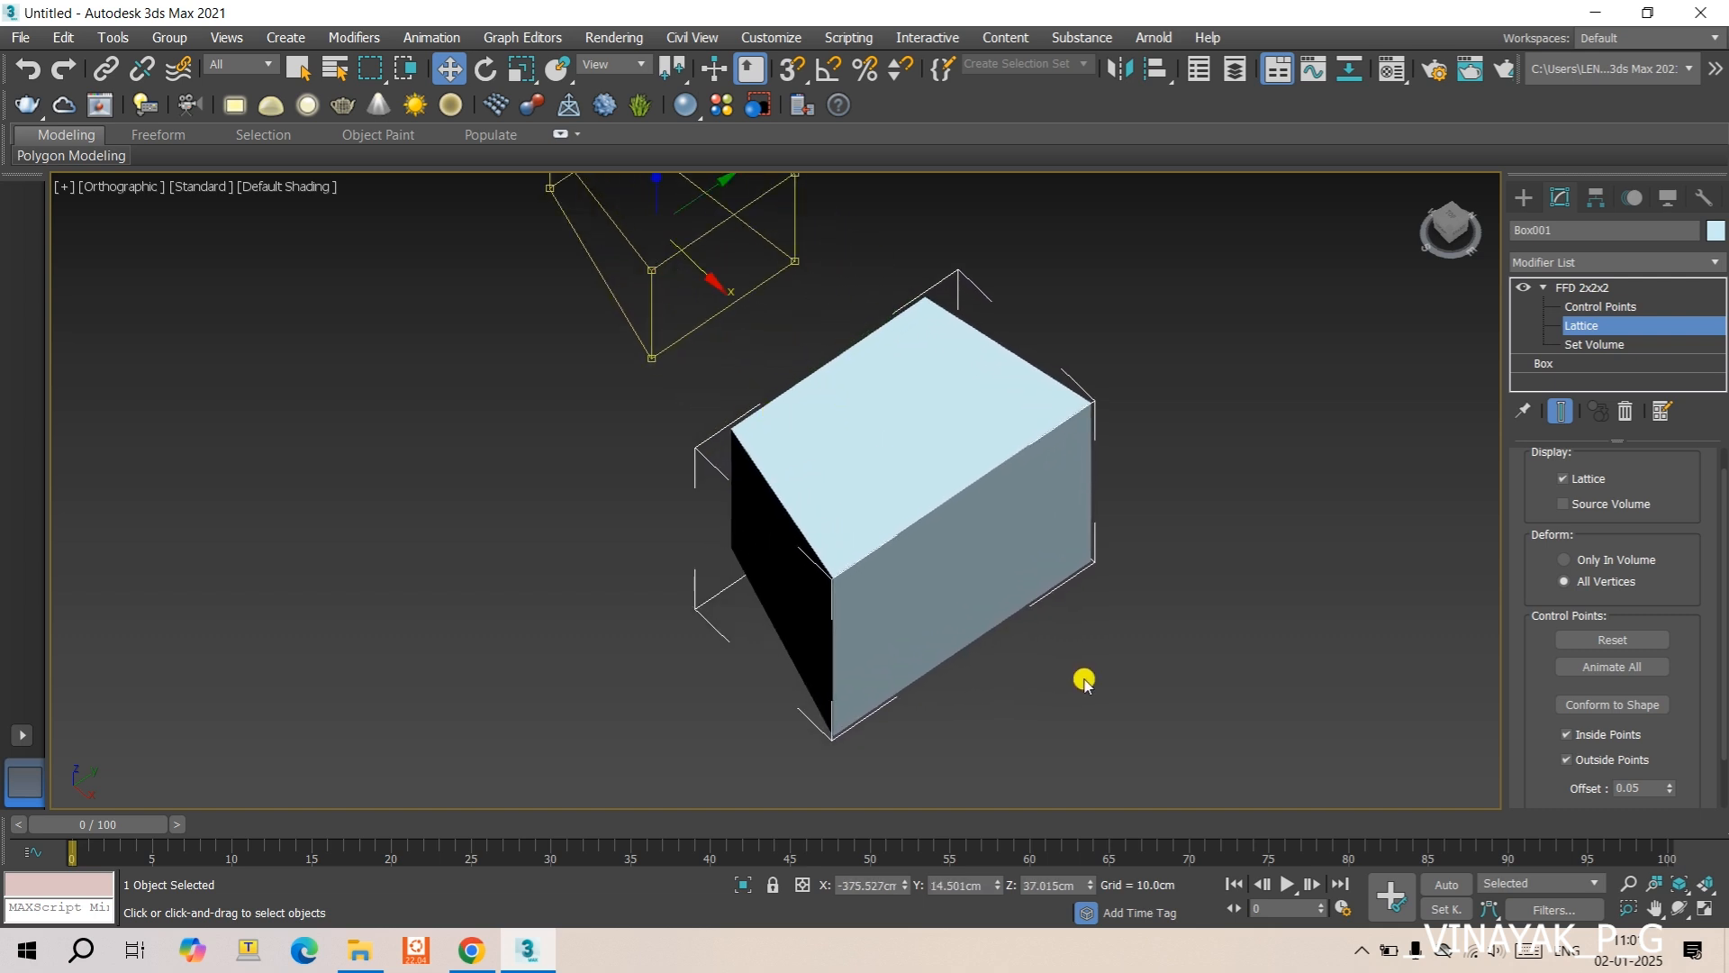
pyautogui.scroll(-3, 998, 533)
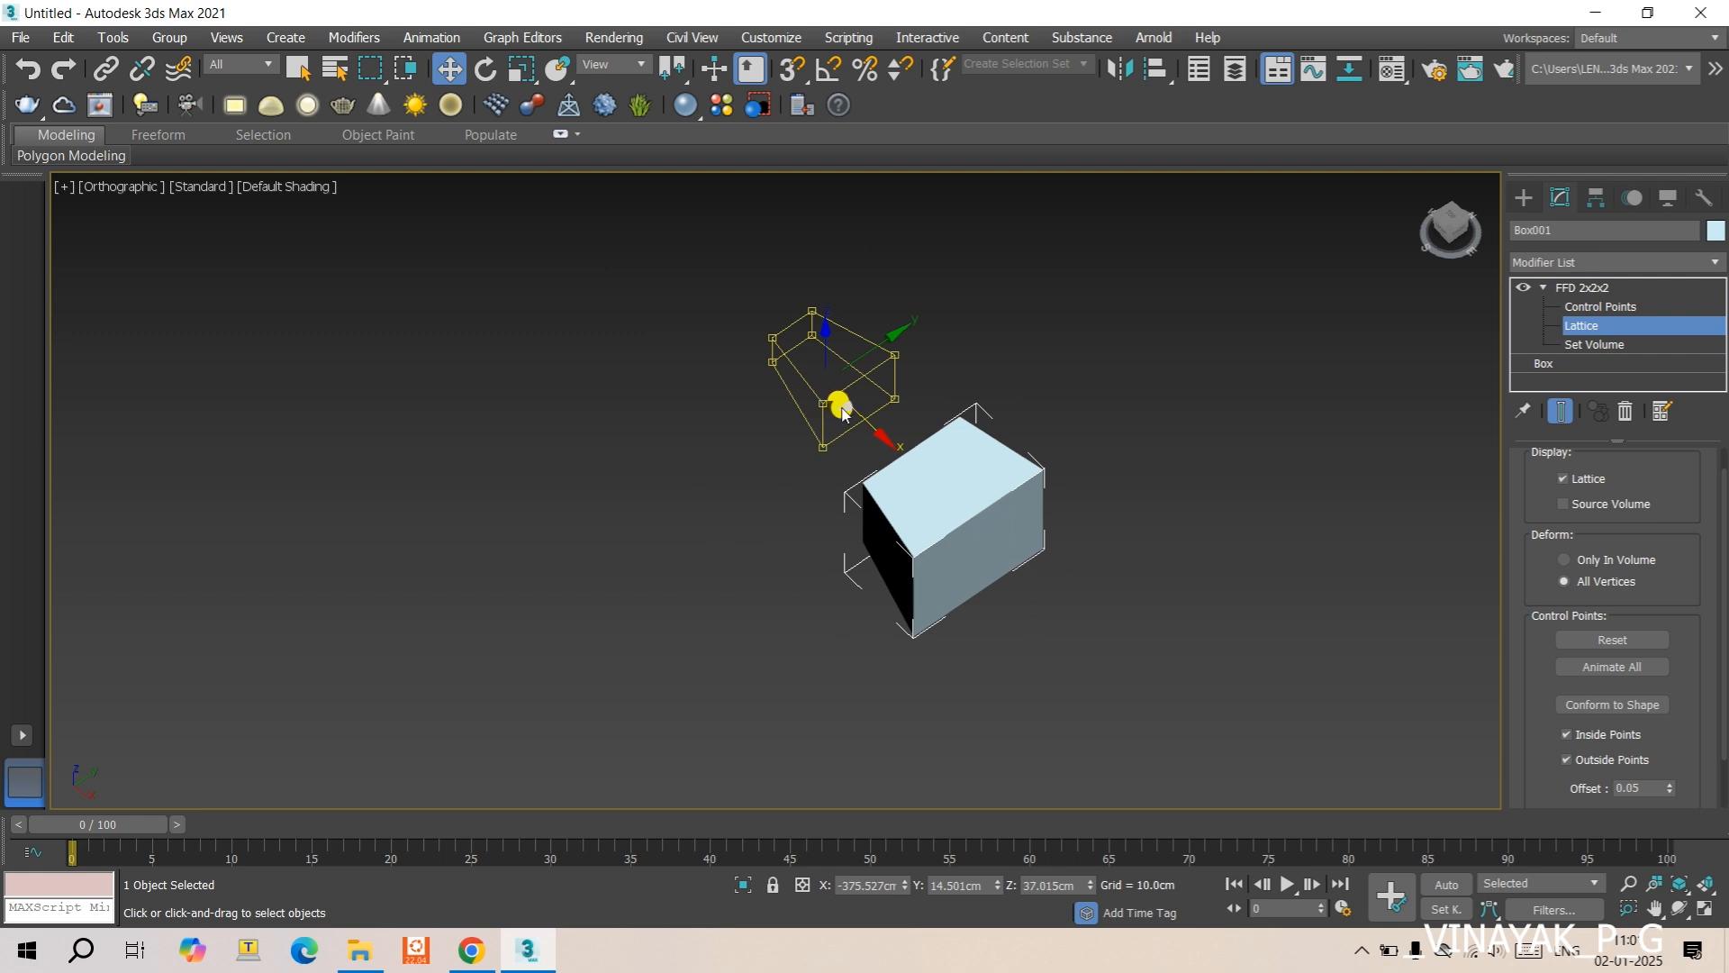
pyautogui.moveTo(848, 409); pyautogui.dragTo(996, 672)
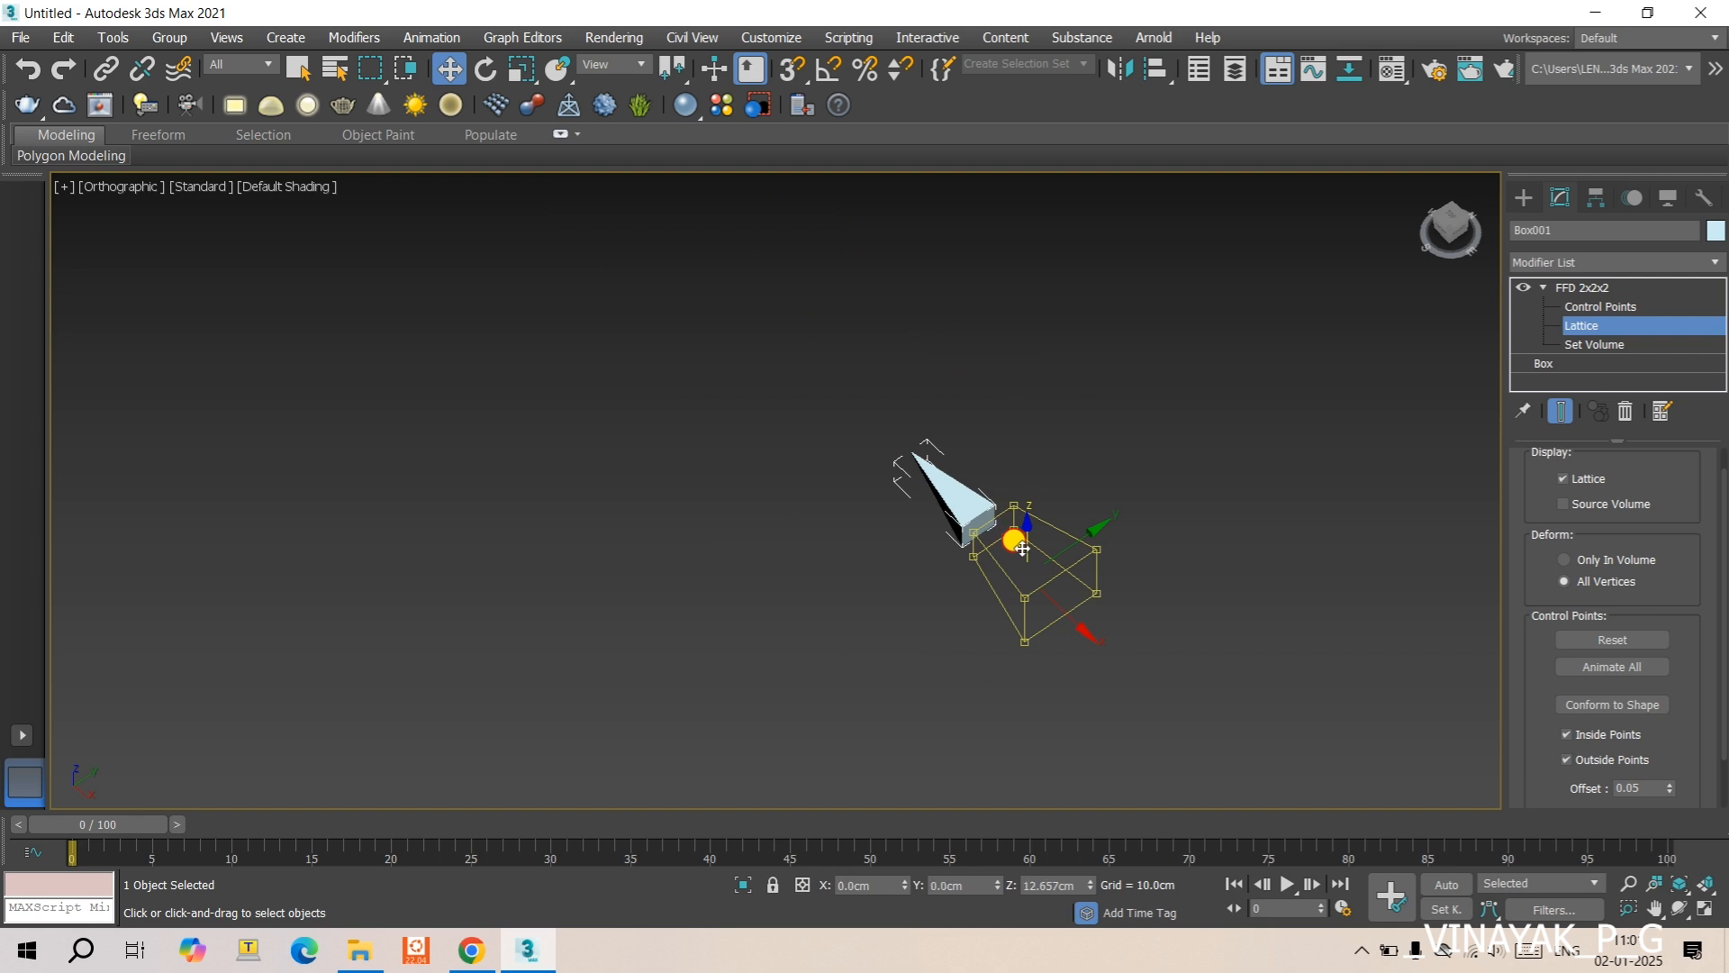
pyautogui.moveTo(1025, 537); pyautogui.dragTo(878, 439)
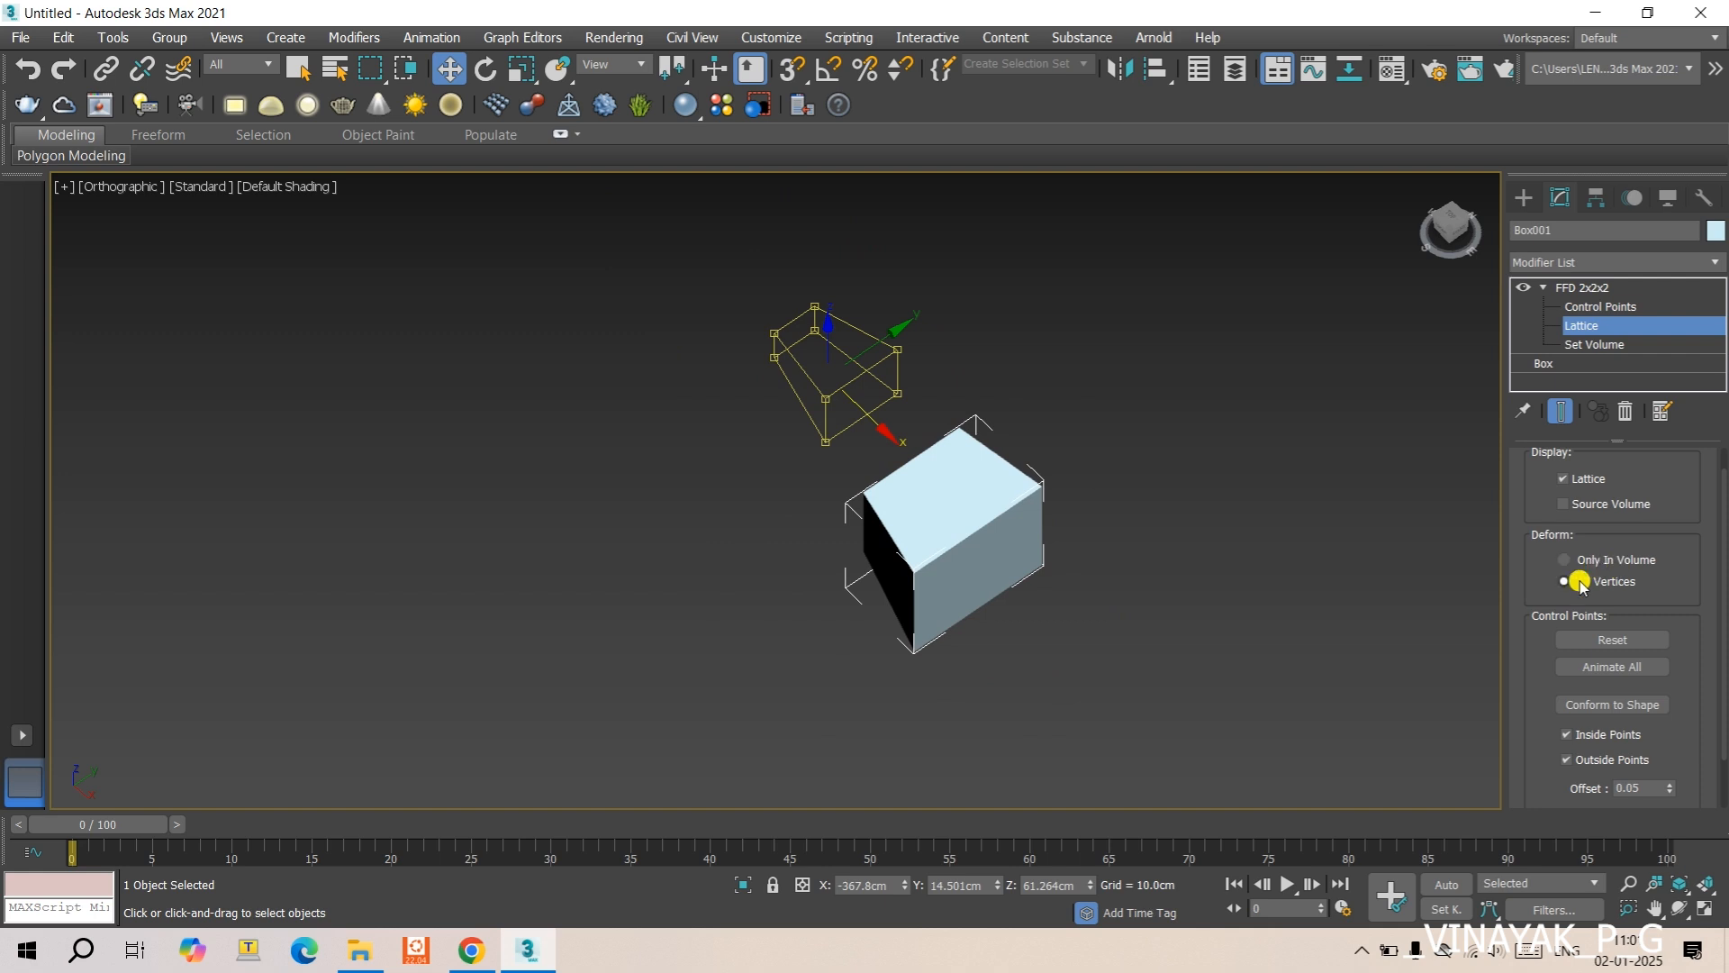
# - Reset the FFD control points and move the lattice back over the box along X to about 3.5 cm
pyautogui.click(1613, 636)
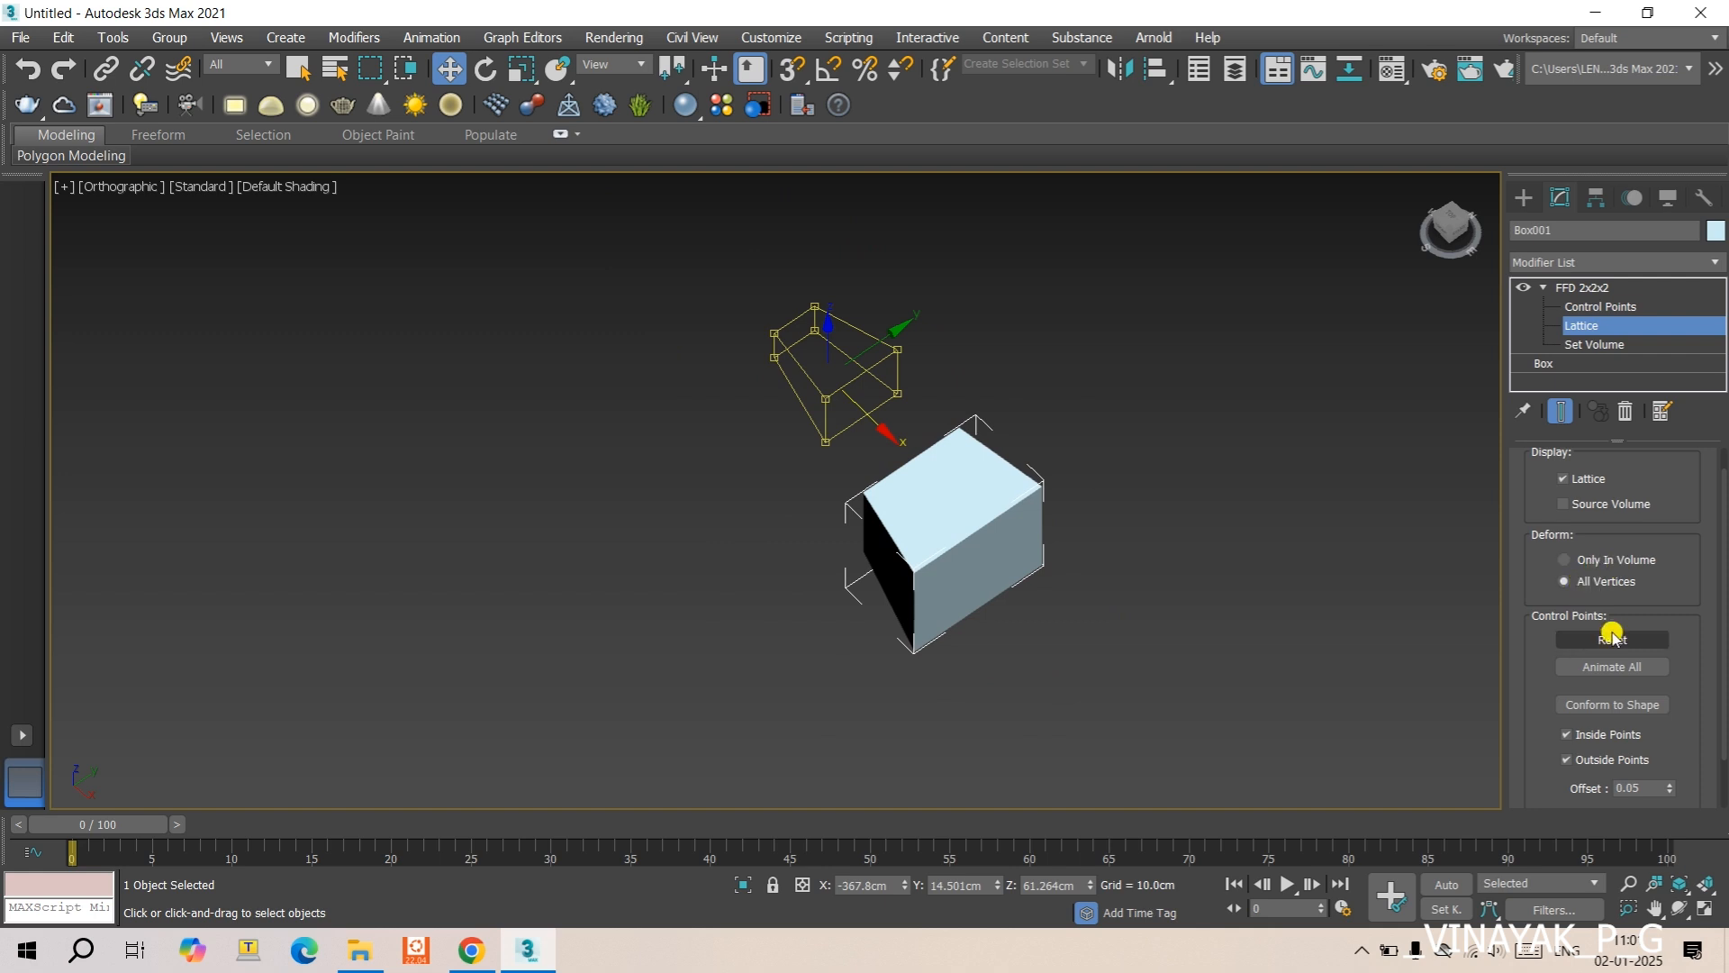
pyautogui.click(1610, 647)
pyautogui.click(1611, 641)
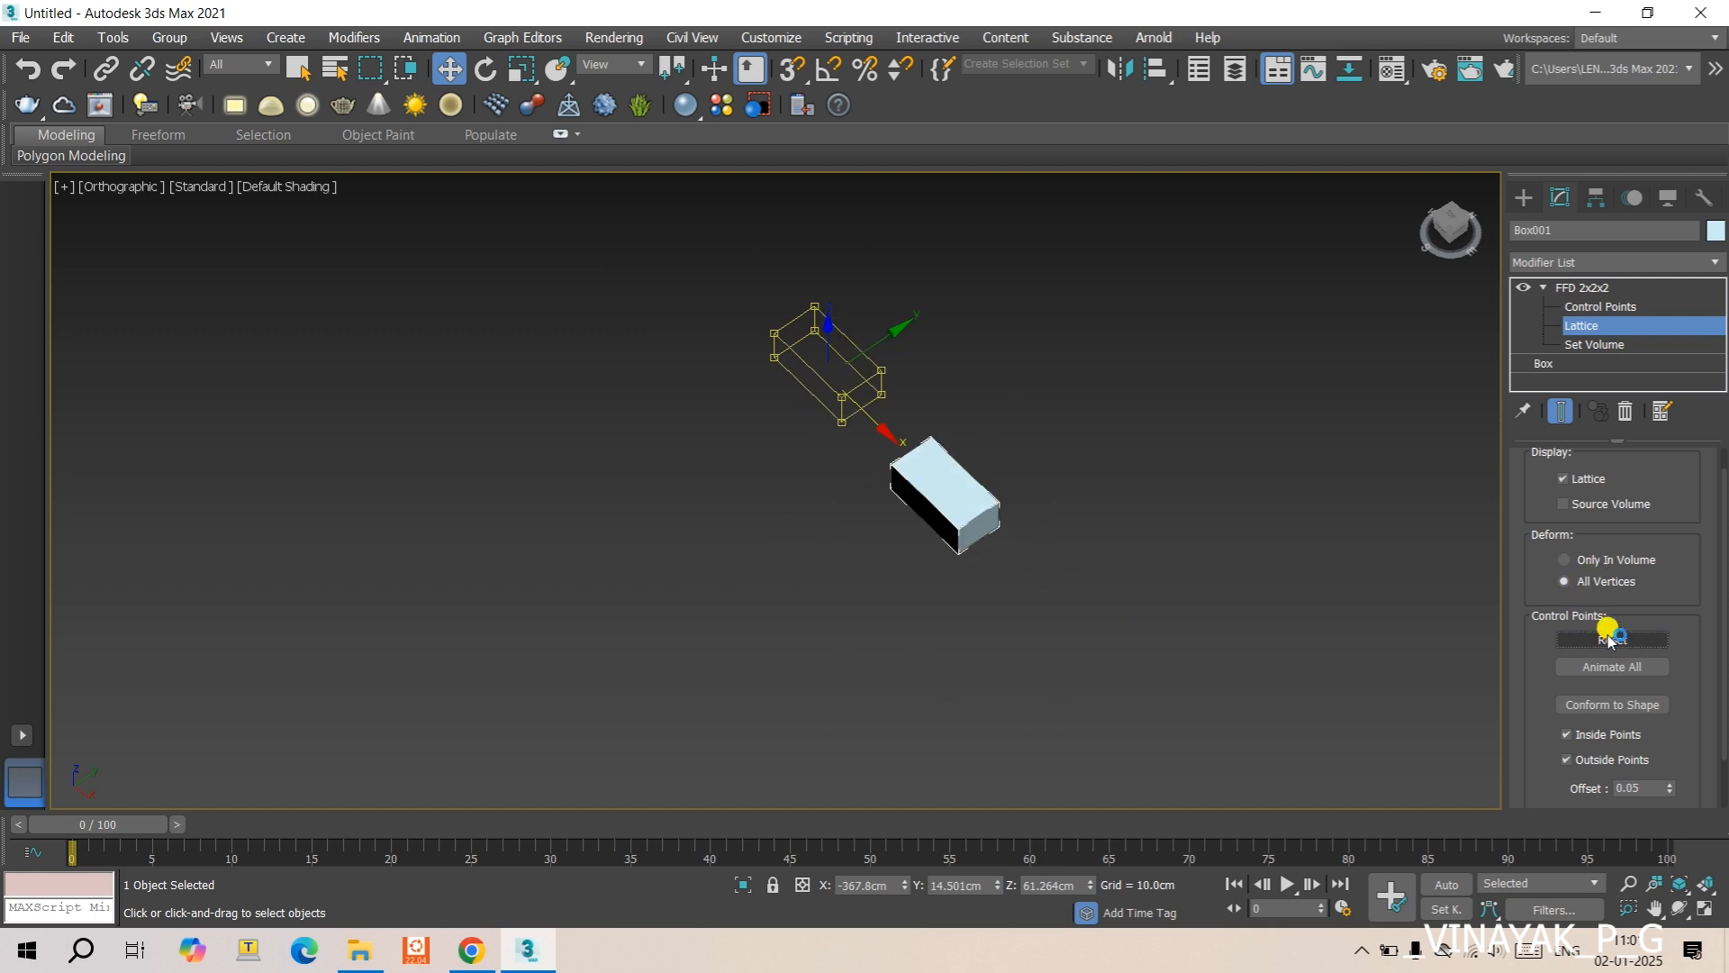
pyautogui.moveTo(856, 407); pyautogui.dragTo(952, 546)
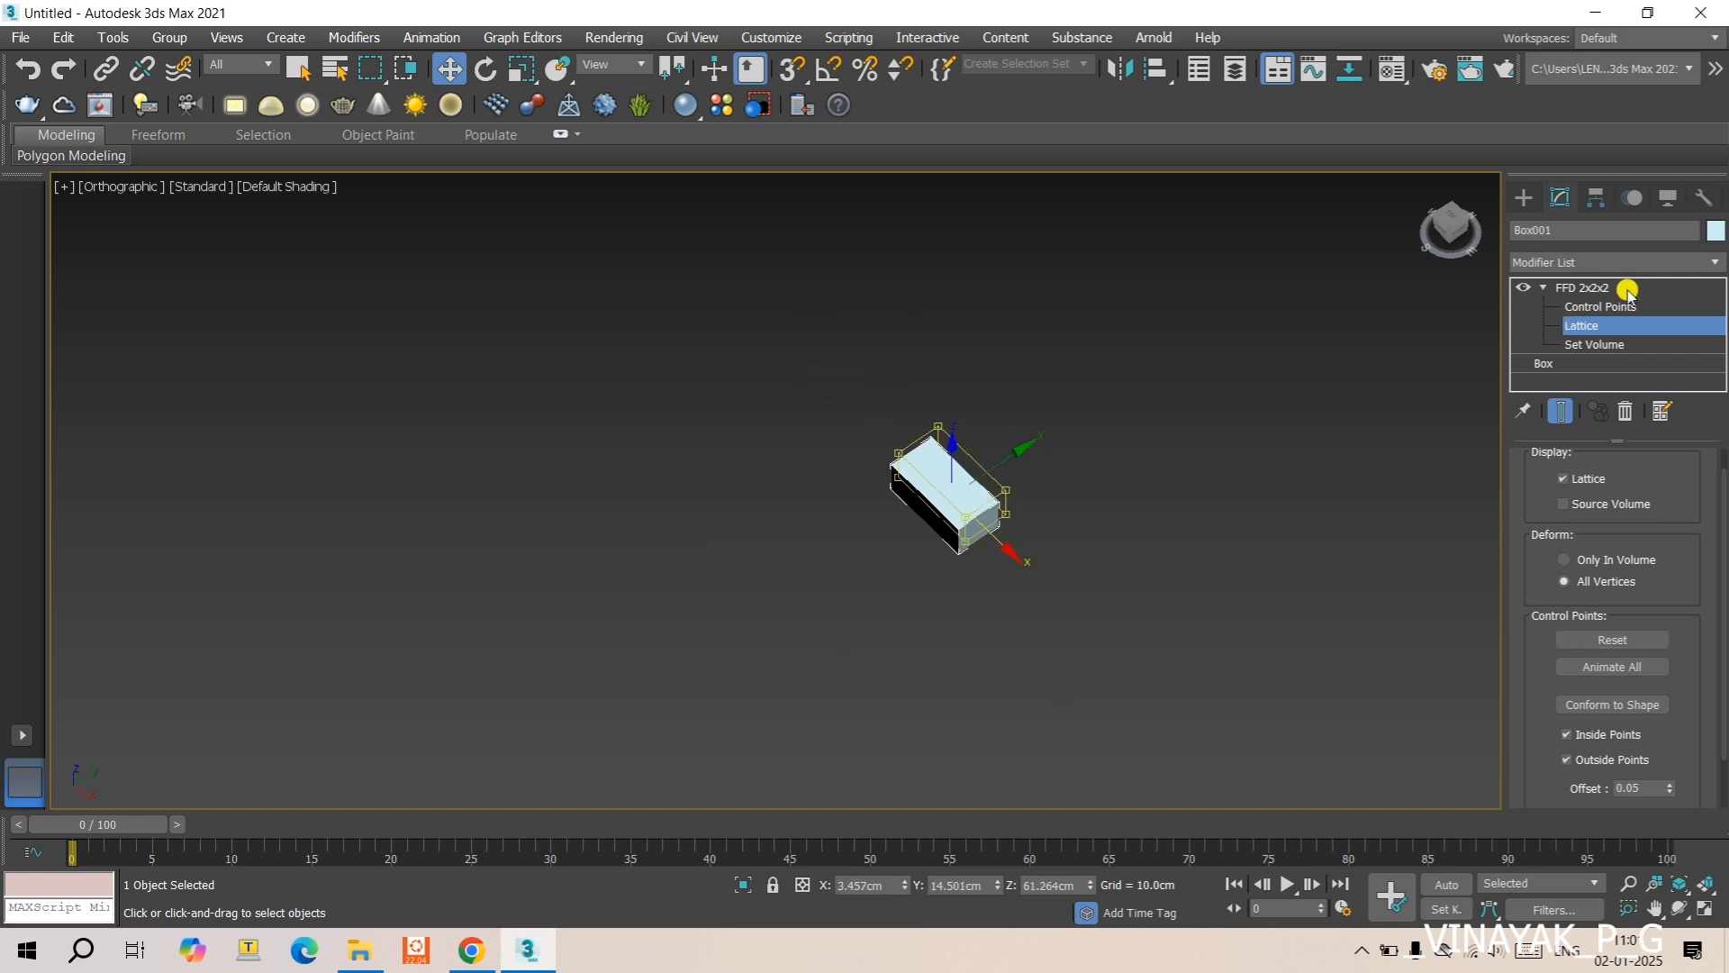
# - Roughly align the lattice with the box by moving it to about X -12.3 cm and Z 16.8 cm
pyautogui.click(1583, 342)
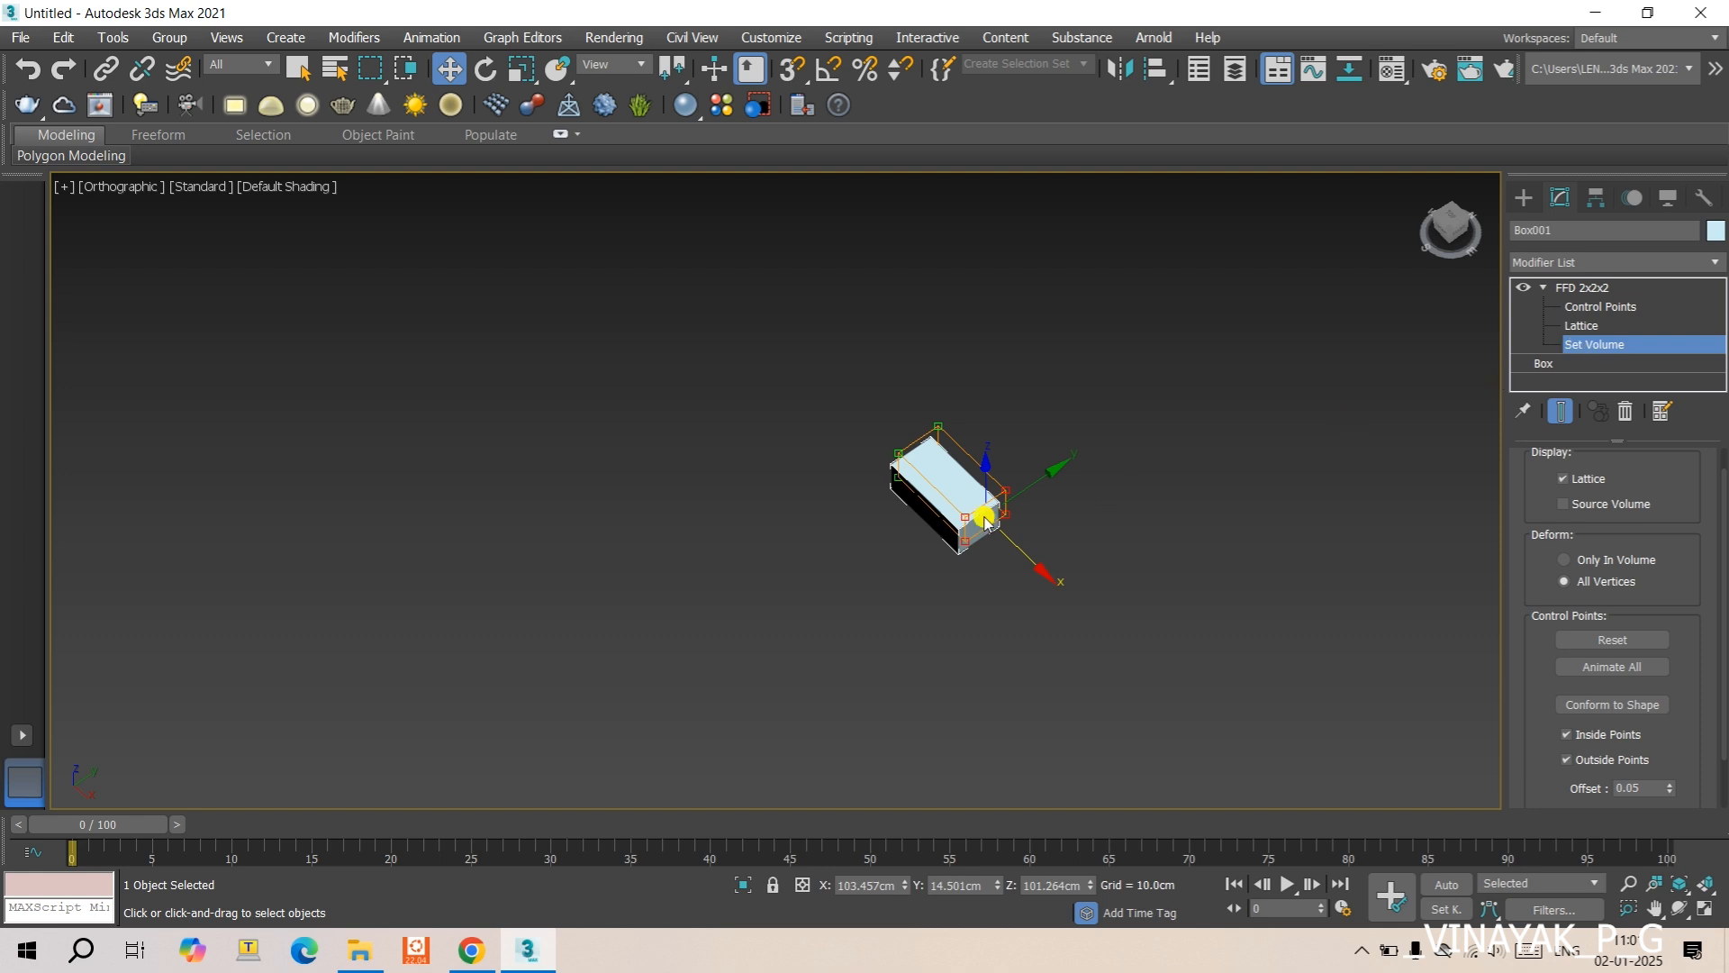
pyautogui.scroll(3, 1000, 505)
pyautogui.click(1578, 326)
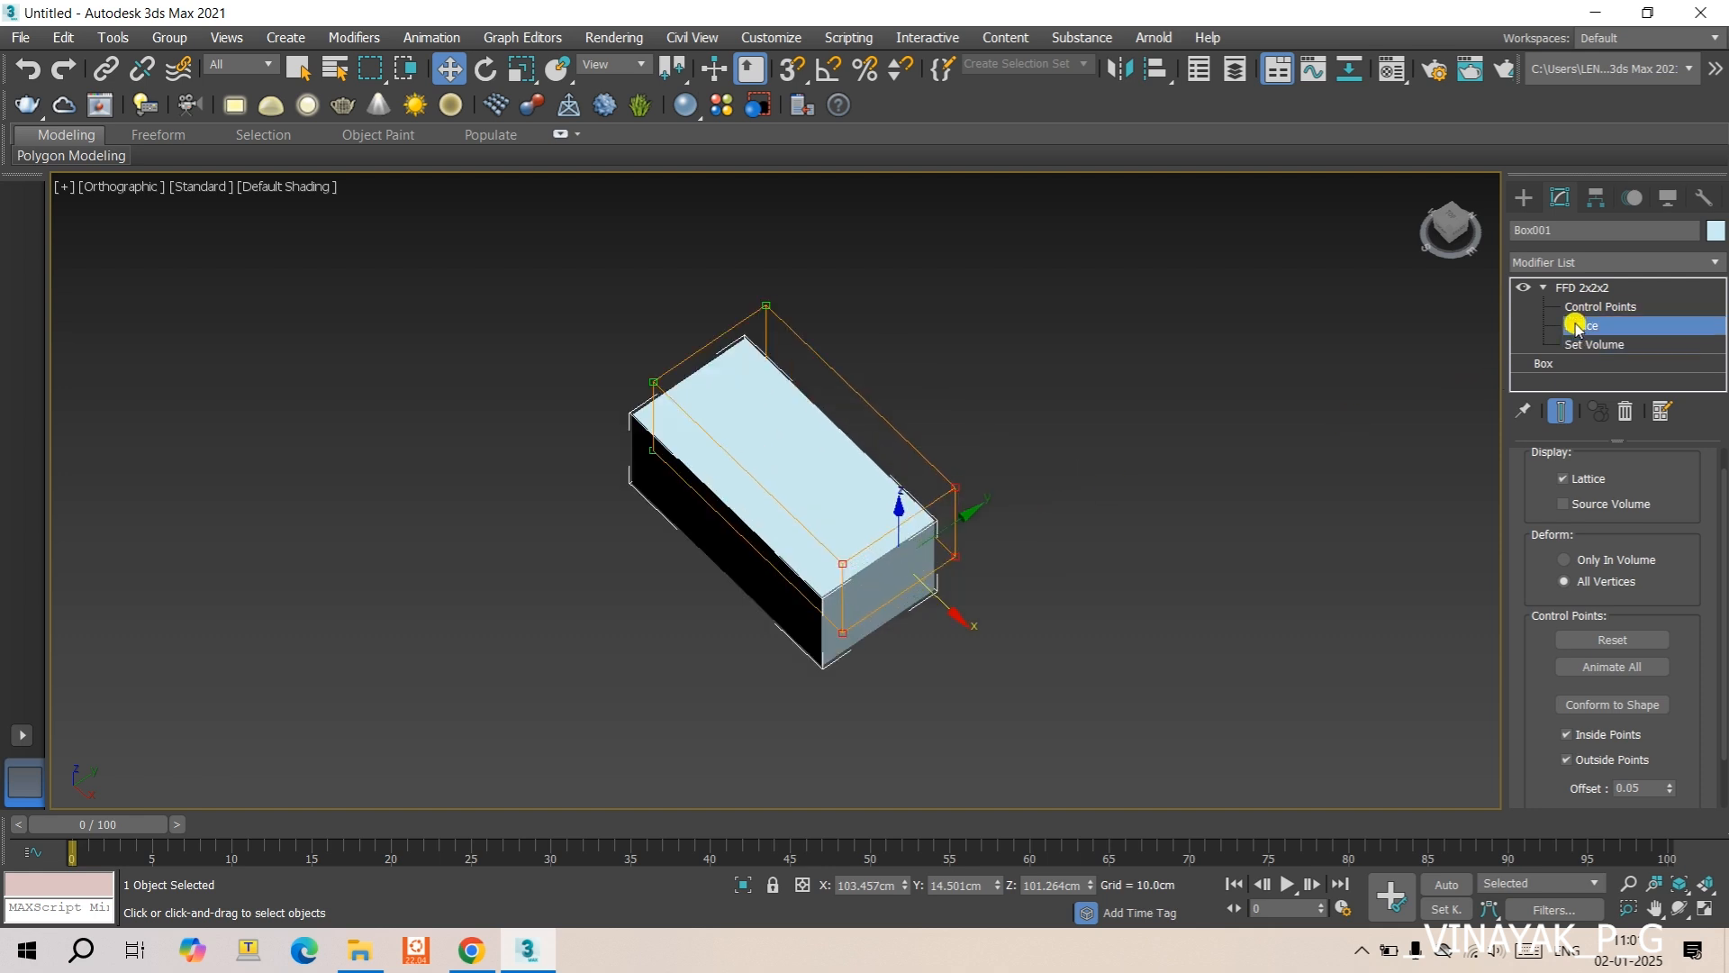
pyautogui.moveTo(811, 489)
pyautogui.mouseDown()
pyautogui.moveTo(792, 461)
pyautogui.moveTo(770, 514)
pyautogui.moveTo(791, 490)
pyautogui.mouseUp()
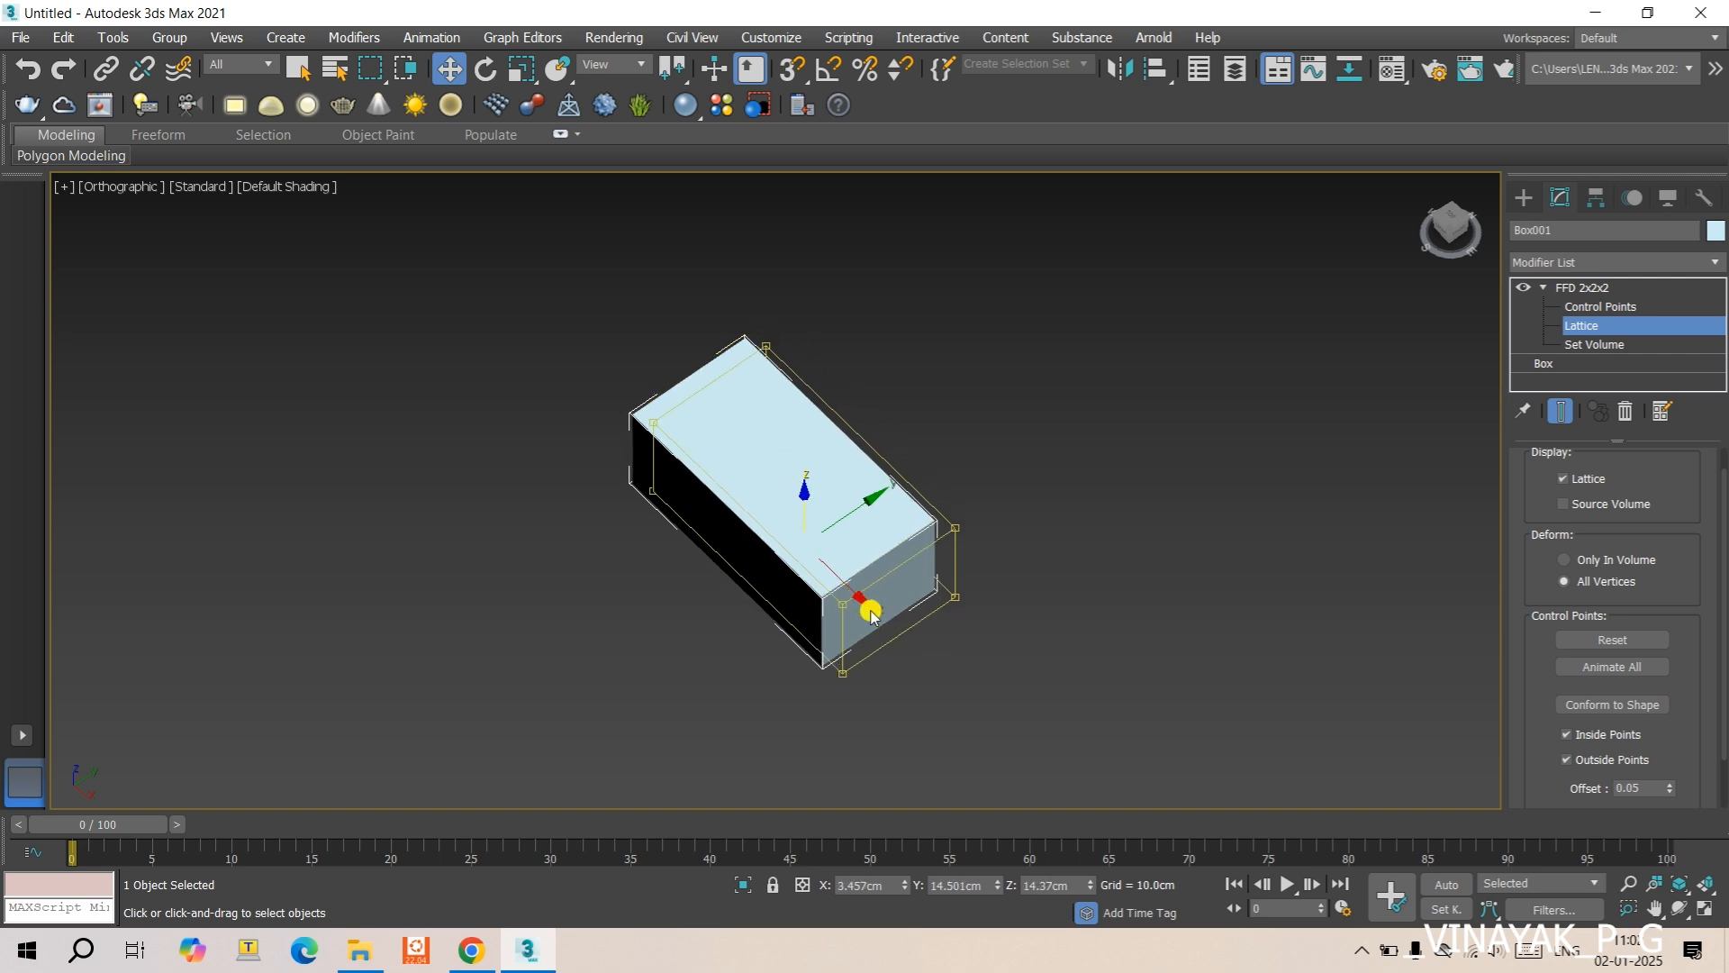
pyautogui.moveTo(838, 592); pyautogui.dragTo(819, 574)
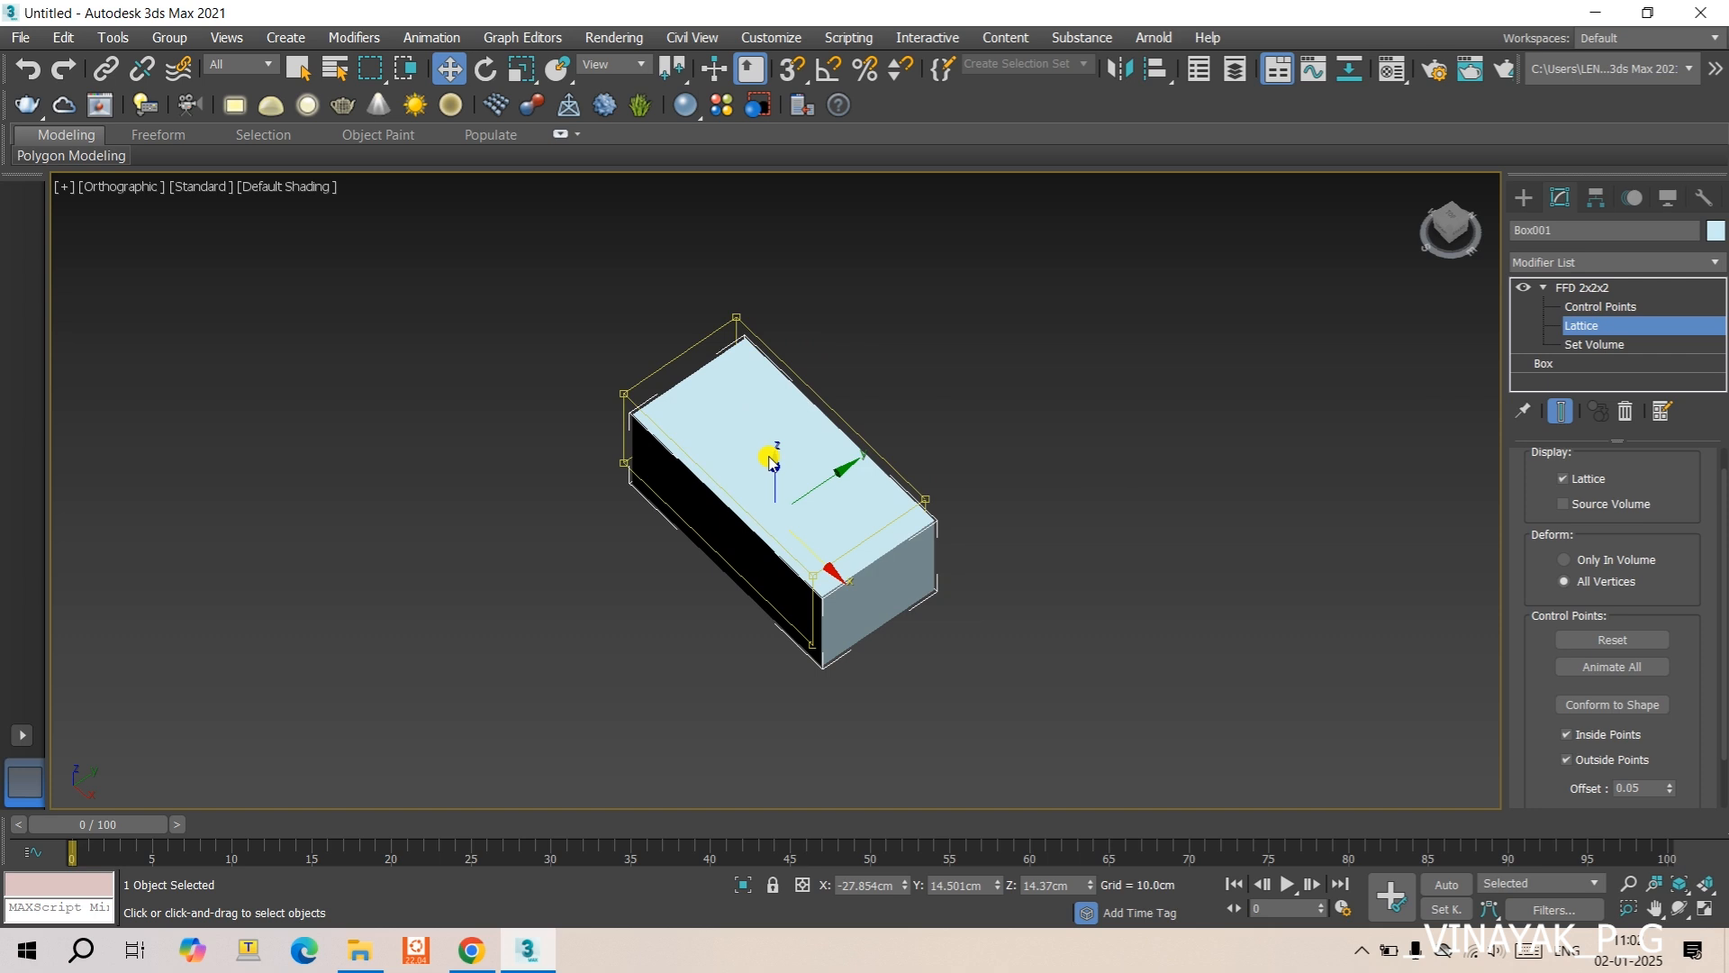
pyautogui.moveTo(768, 458); pyautogui.dragTo(841, 606)
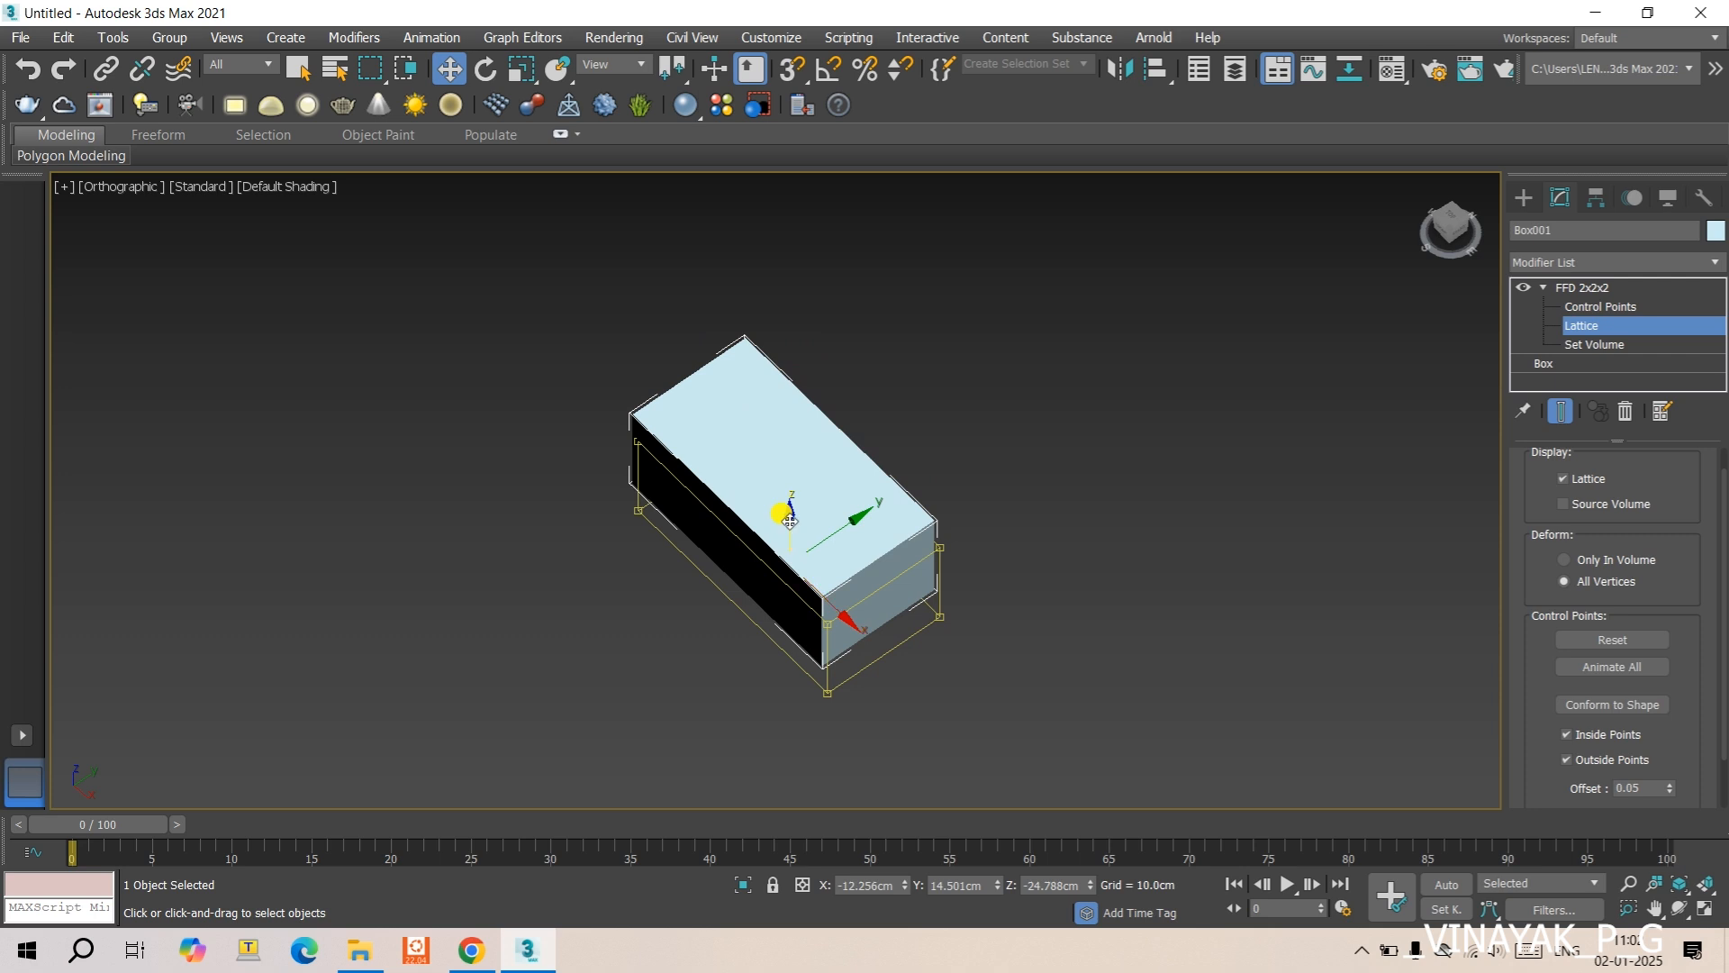
pyautogui.moveTo(790, 521)
pyautogui.mouseDown()
pyautogui.moveTo(782, 479)
pyautogui.moveTo(771, 500)
pyautogui.mouseUp()
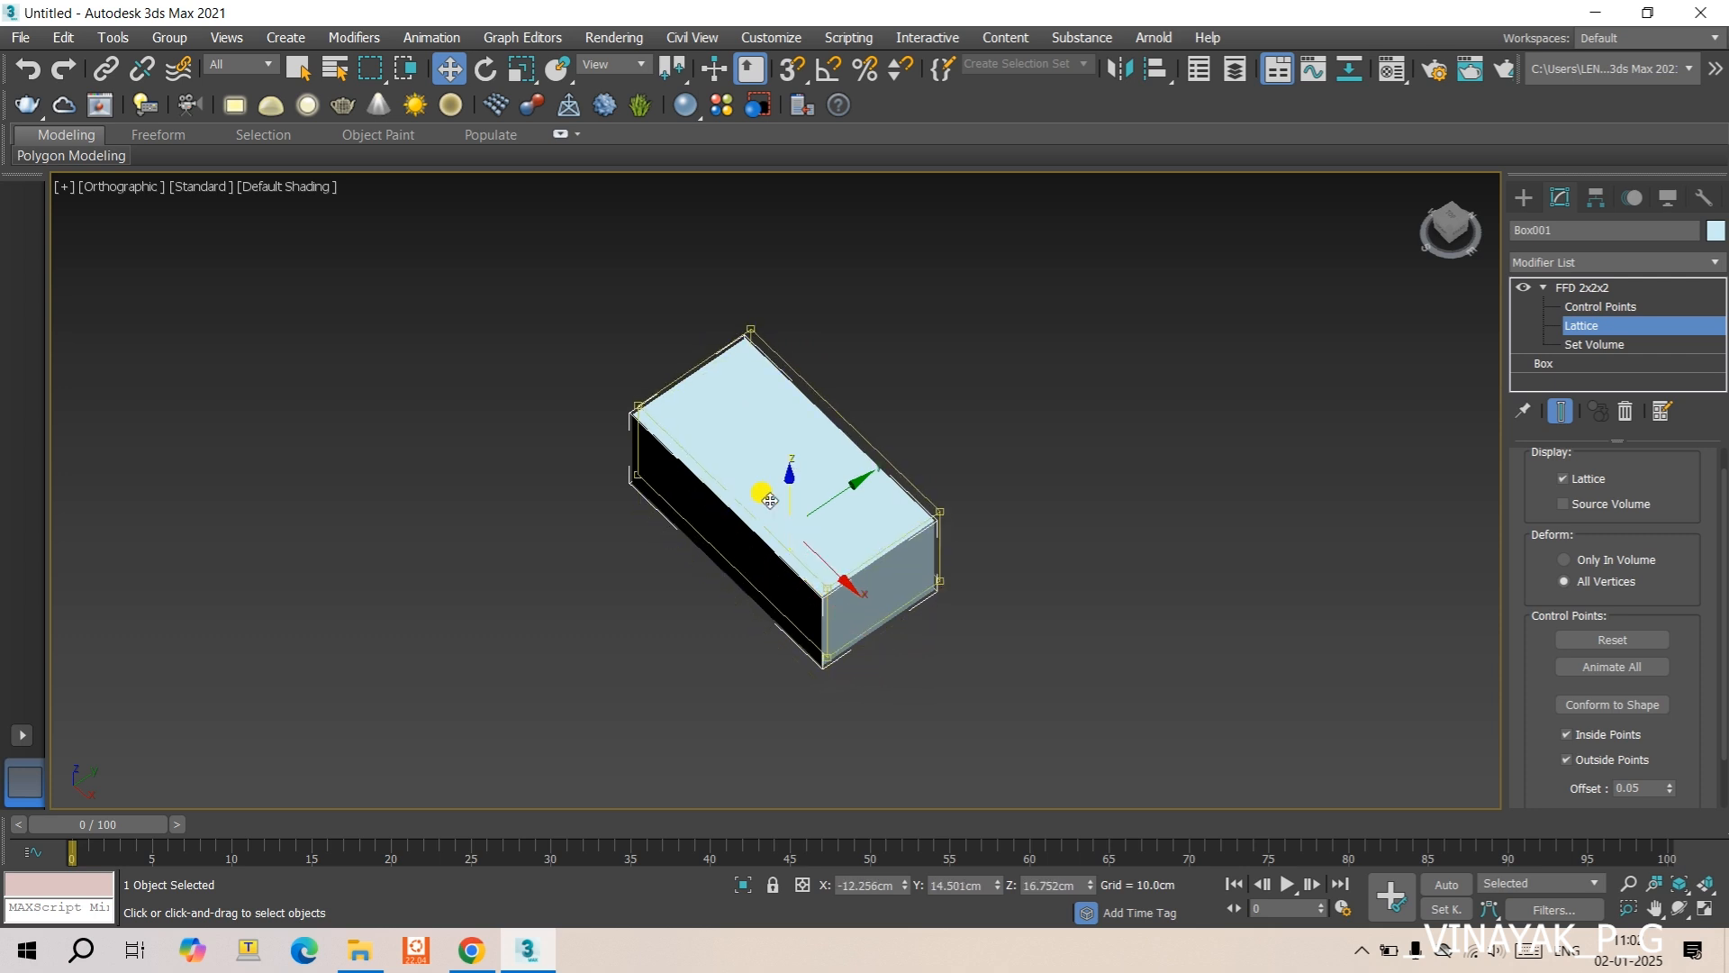
# - Align the lattice with the box, moving it to about Z -0.9 cm in Front view and X -18.7 cm in Top view
pyautogui.press('f')
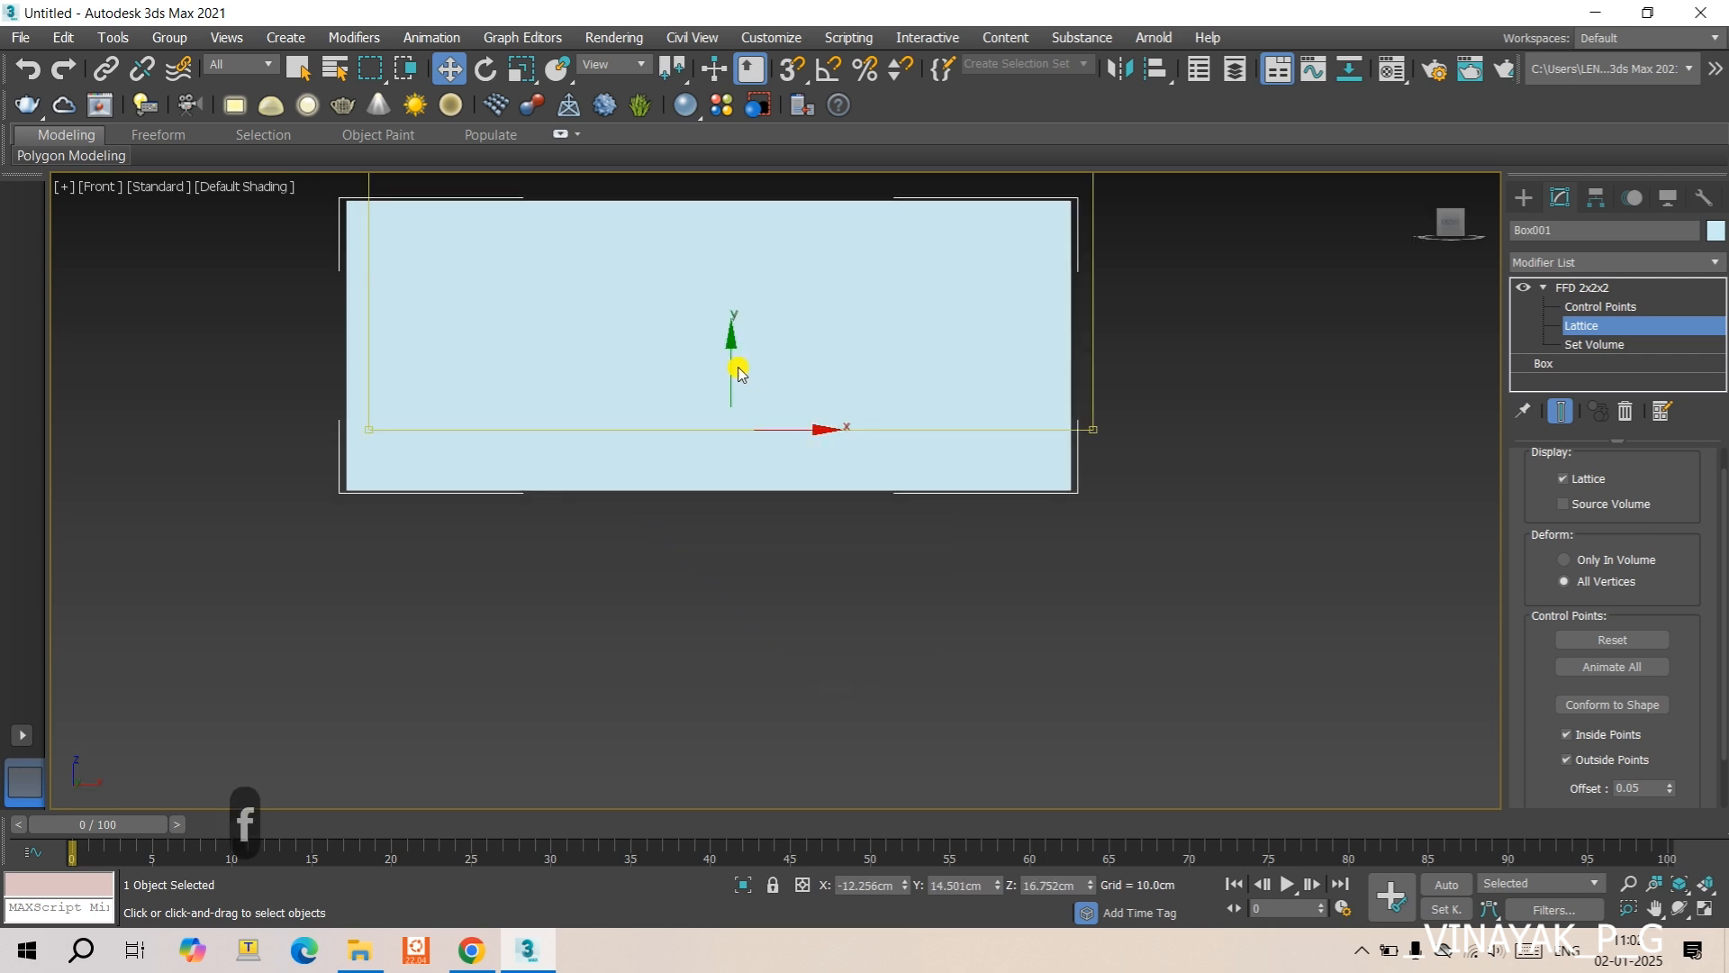
pyautogui.moveTo(742, 371); pyautogui.dragTo(737, 480, button='middle')
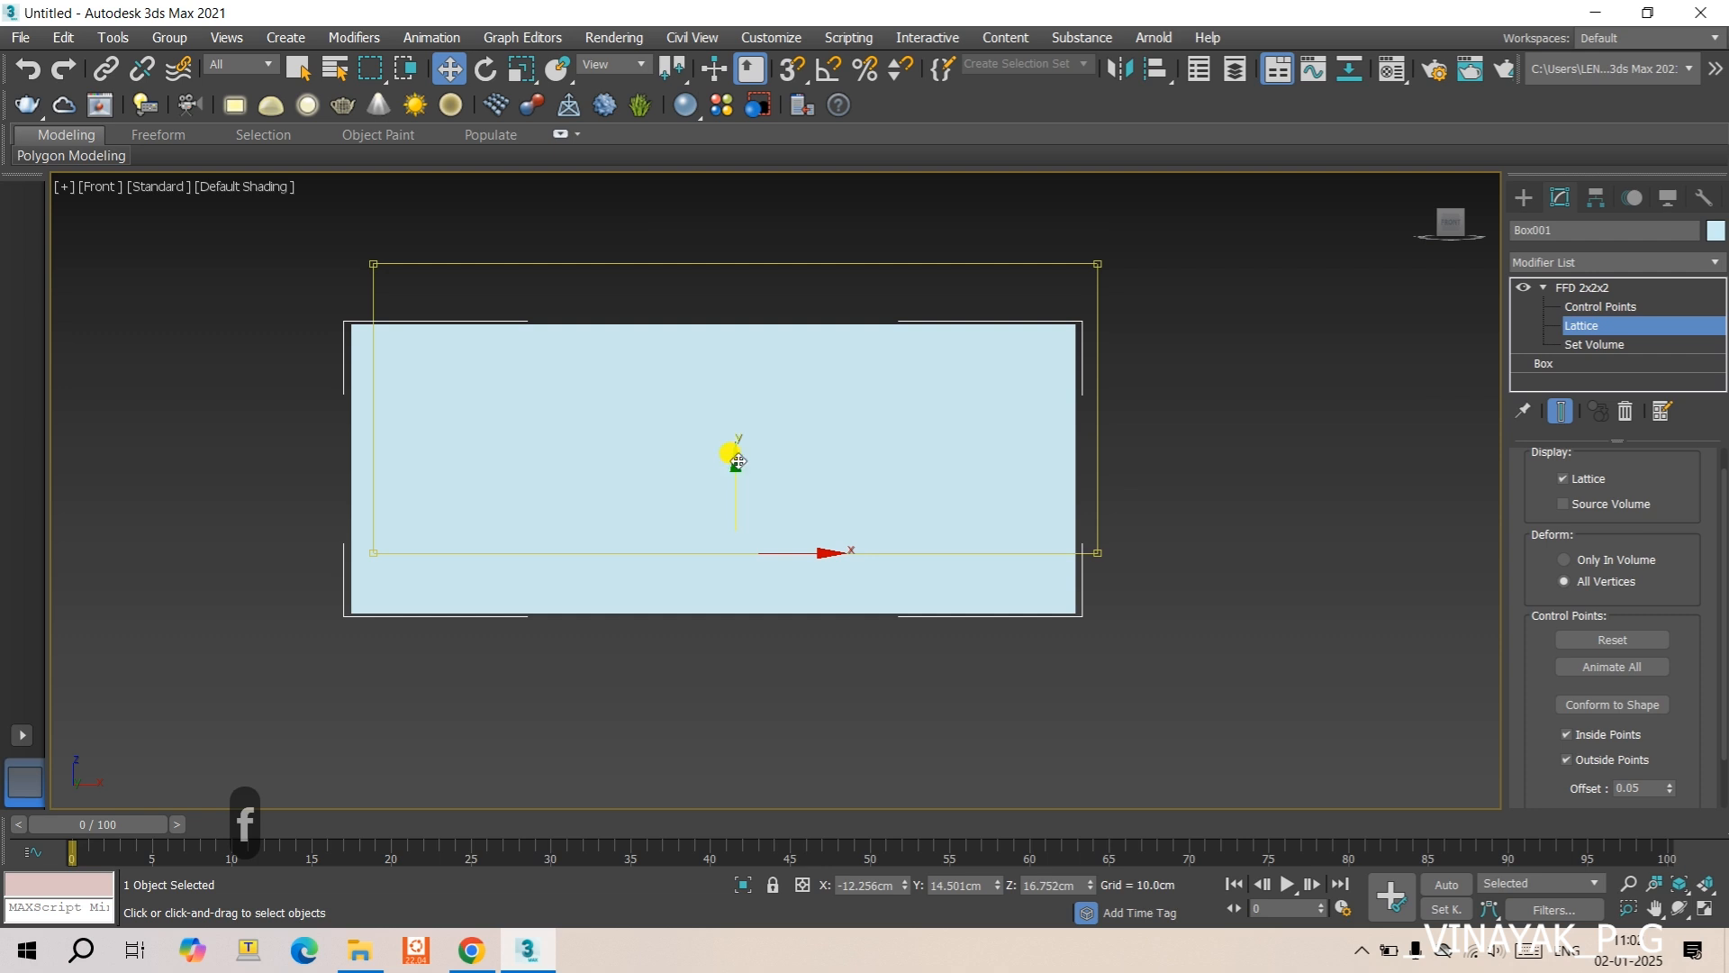
pyautogui.moveTo(730, 451); pyautogui.dragTo(734, 514)
pyautogui.press('t')
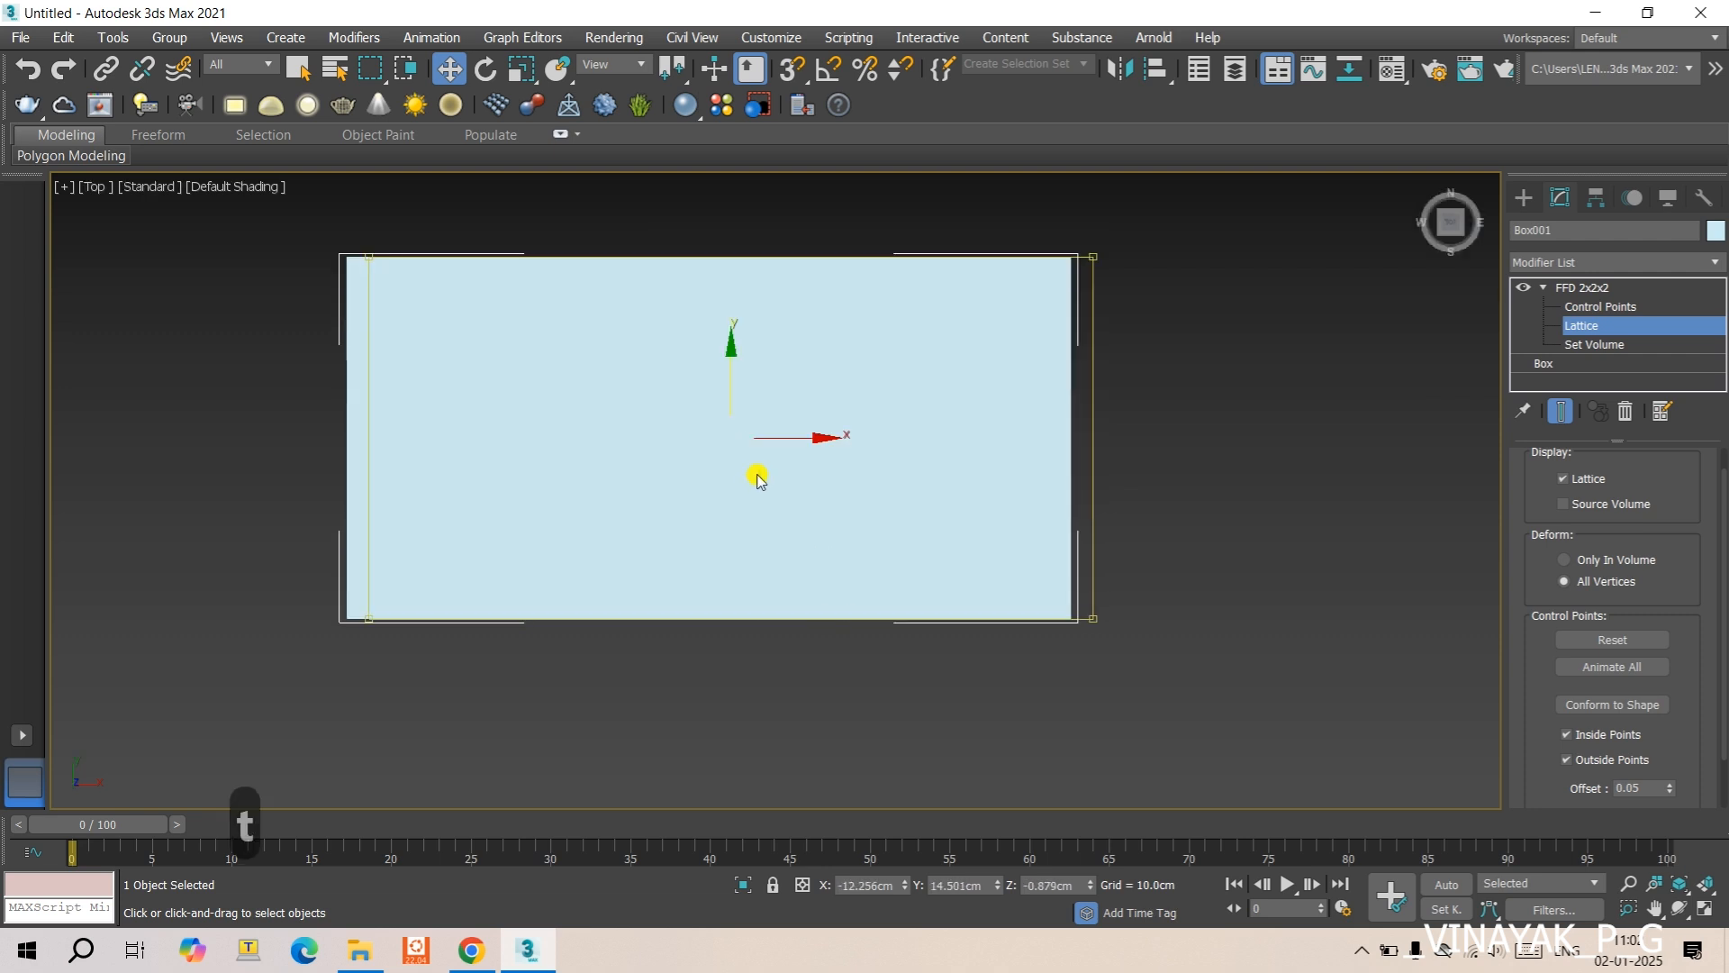
pyautogui.moveTo(808, 436); pyautogui.dragTo(785, 478)
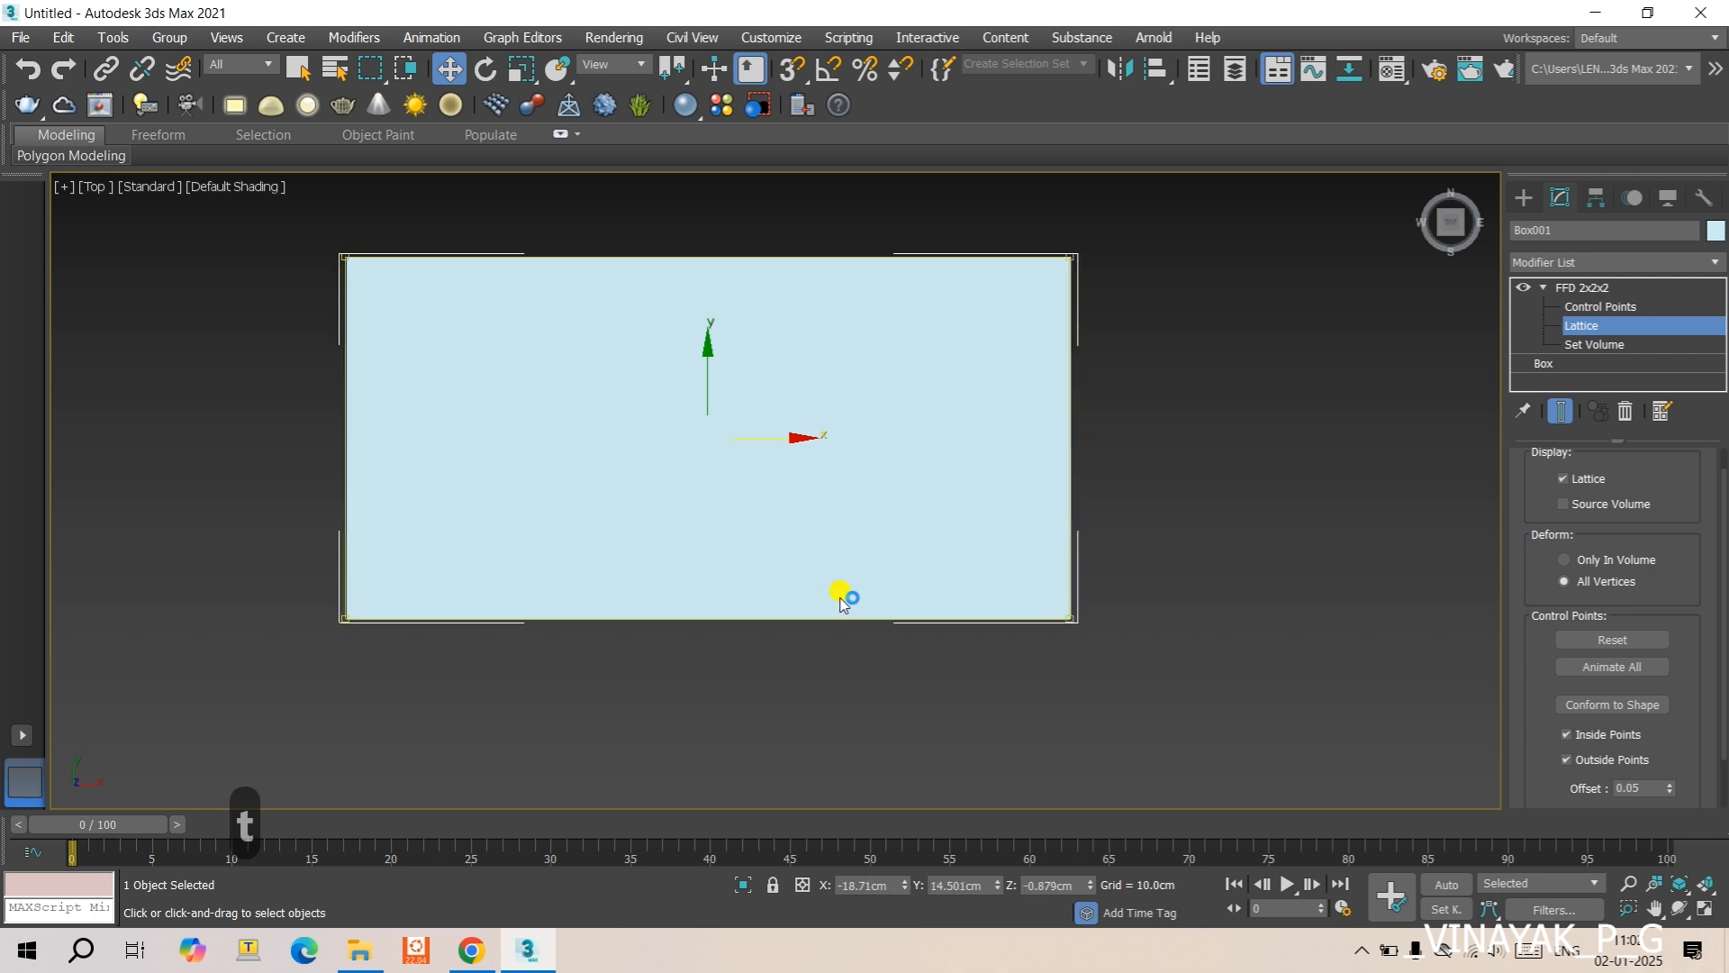
# - Enter the FFD modifier's Set Volume level and move the four points at the box's +X end along Y to about -45.4 cm
pyautogui.scroll(2, 845, 600)
pyautogui.keyDown('alt'); pyautogui.moveTo(847, 597); pyautogui.dragTo(964, 595, button='middle'); pyautogui.keyUp('alt')
pyautogui.scroll(-2, 964, 594)
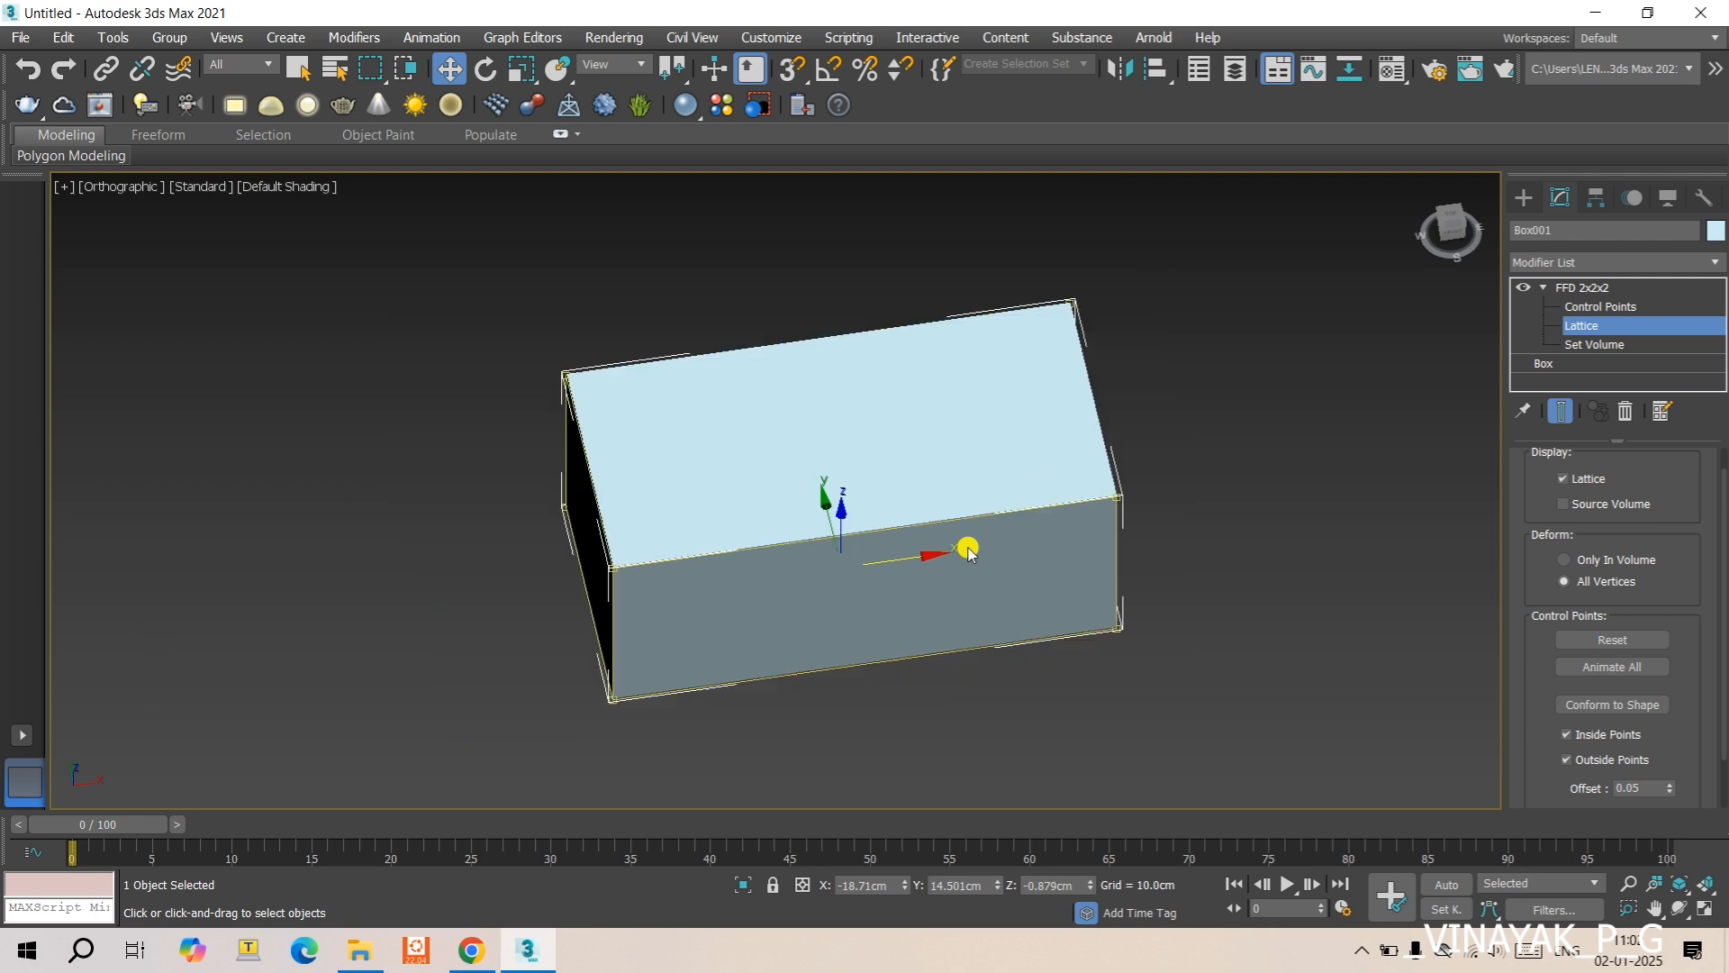
pyautogui.scroll(2, 965, 545)
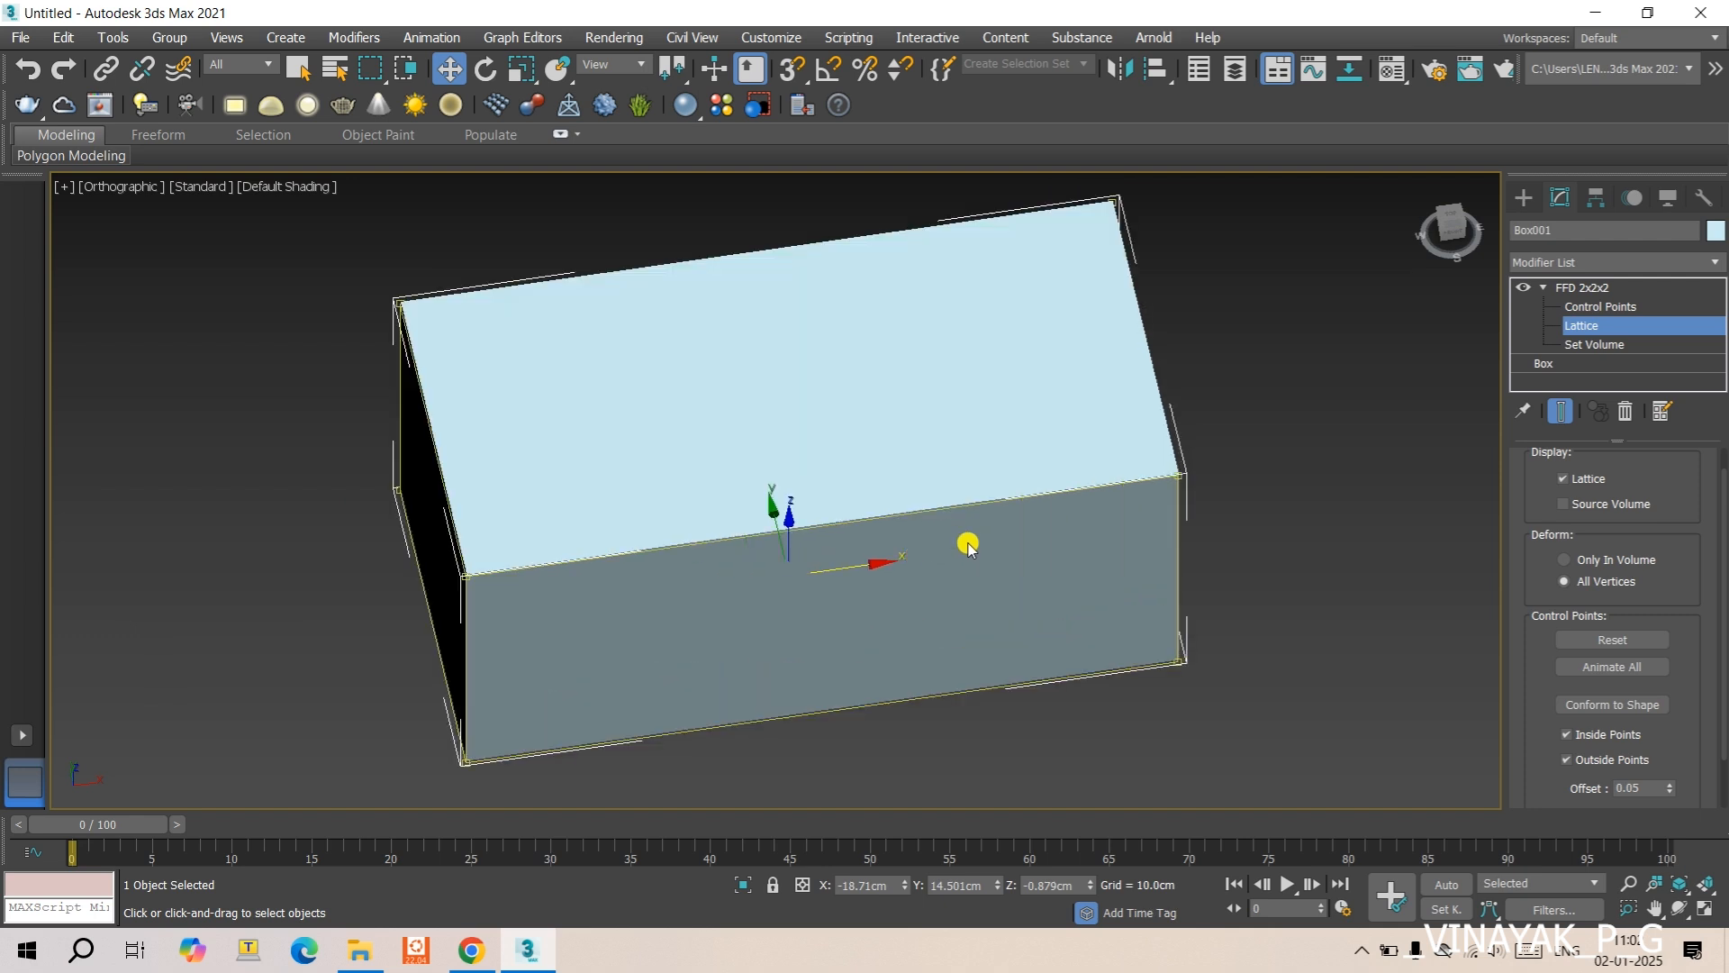
pyautogui.click(1594, 345)
pyautogui.scroll(2, 1216, 454)
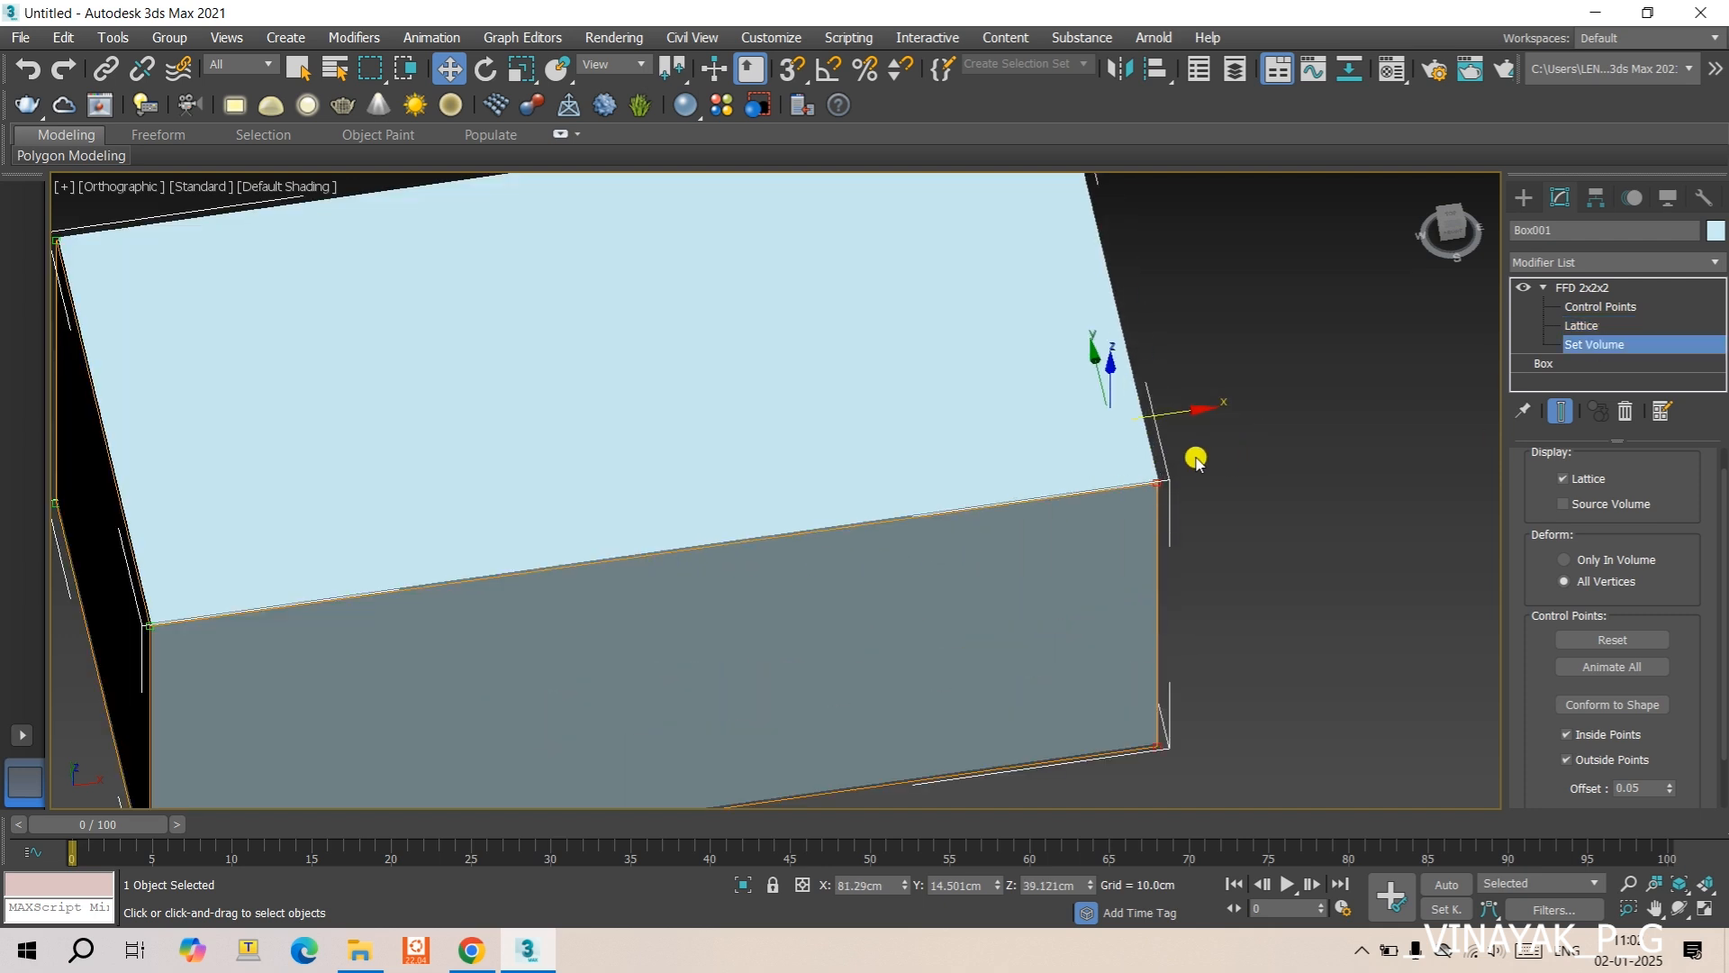
pyautogui.scroll(-2, 1198, 456)
pyautogui.moveTo(1119, 411); pyautogui.dragTo(1208, 560)
pyautogui.scroll(-3, 1166, 552)
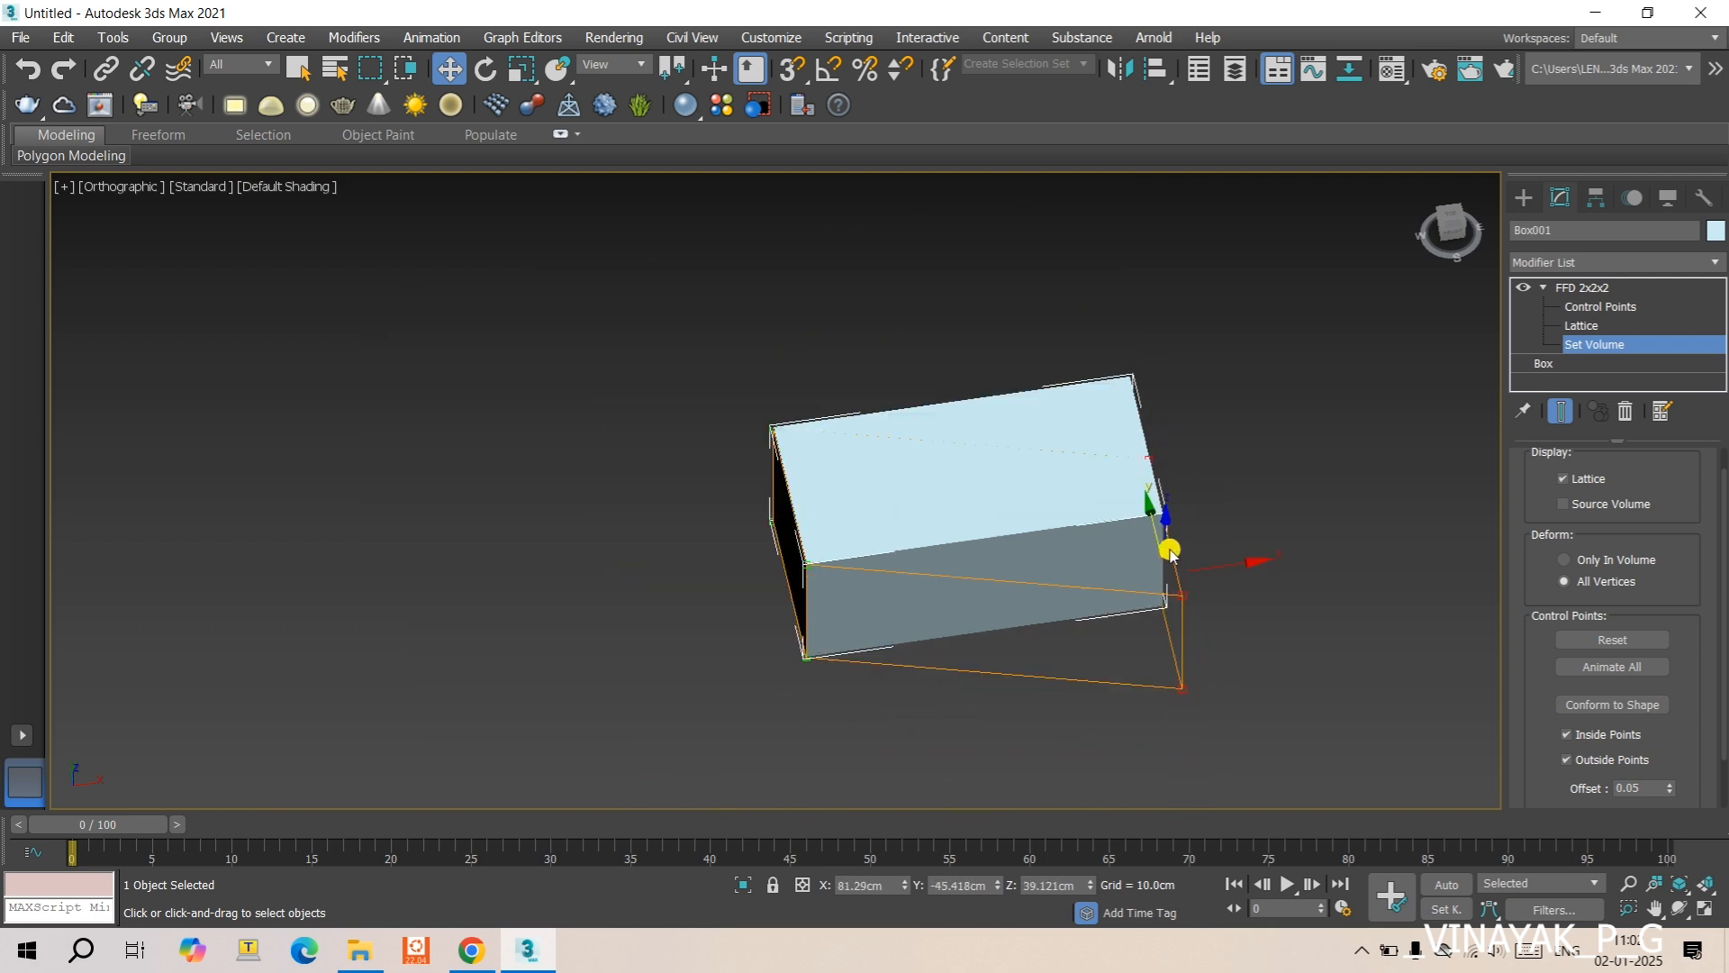
# - At the -X end, move the upper front volume point along Y to about -67.1 cm and raise the upper back one to Z 143.6 cm
pyautogui.moveTo(784, 522); pyautogui.dragTo(705, 616)
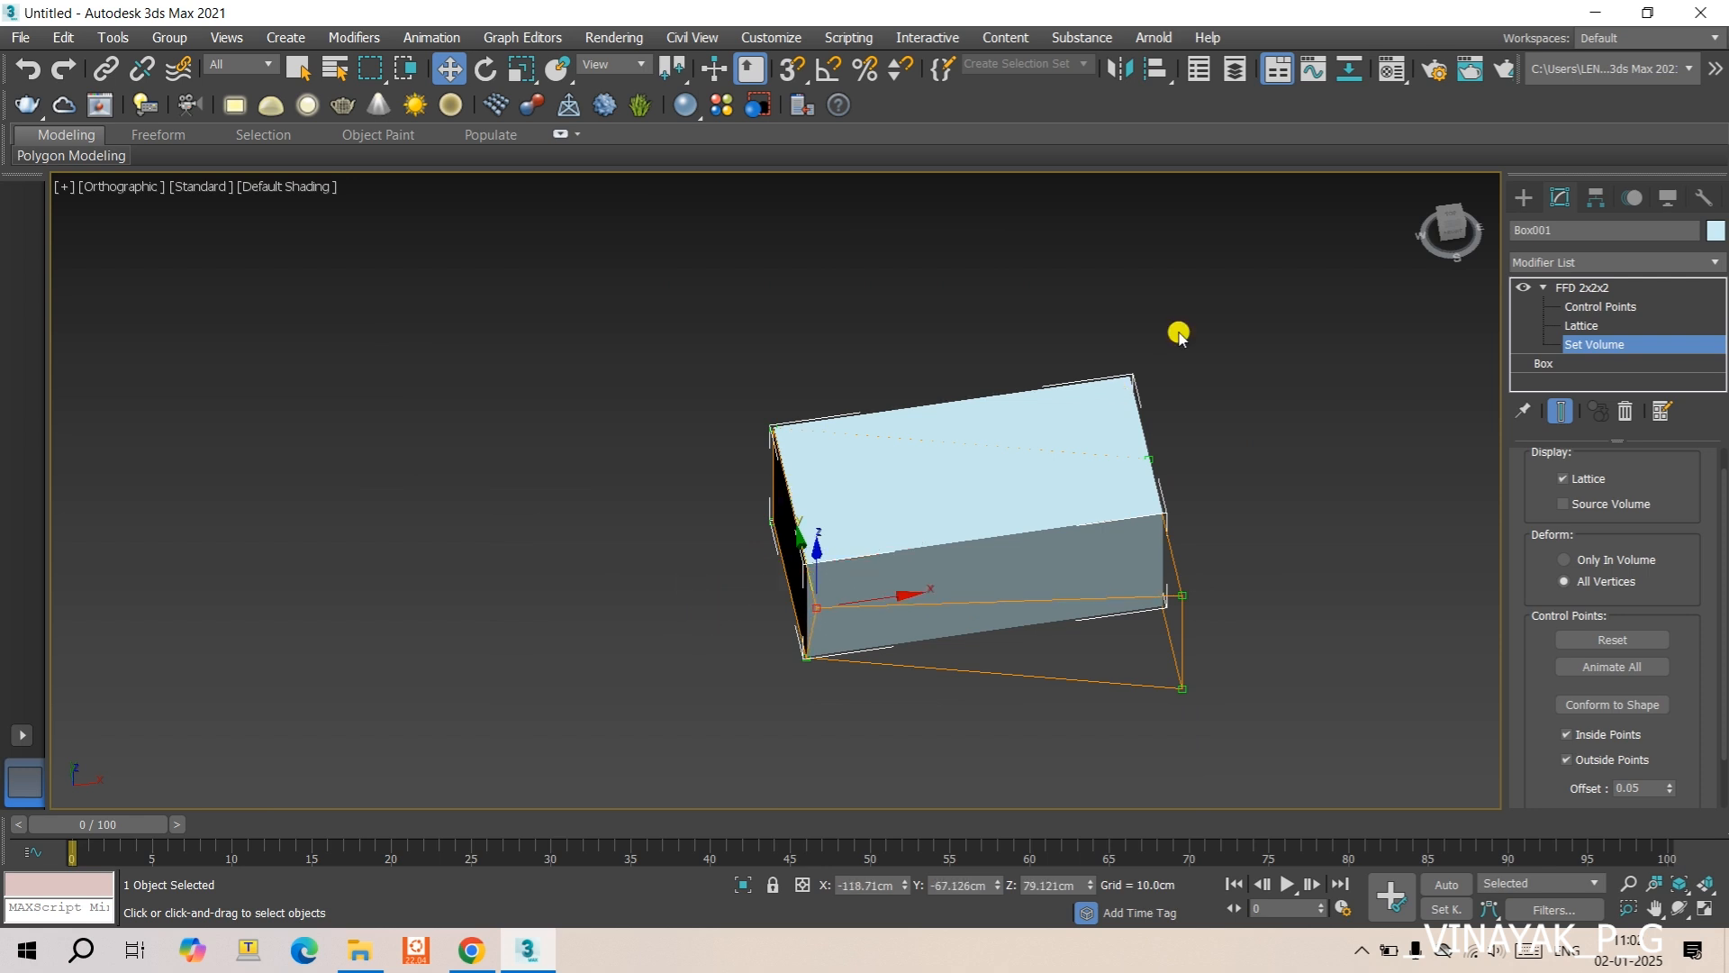
pyautogui.moveTo(1115, 347); pyautogui.dragTo(1164, 422)
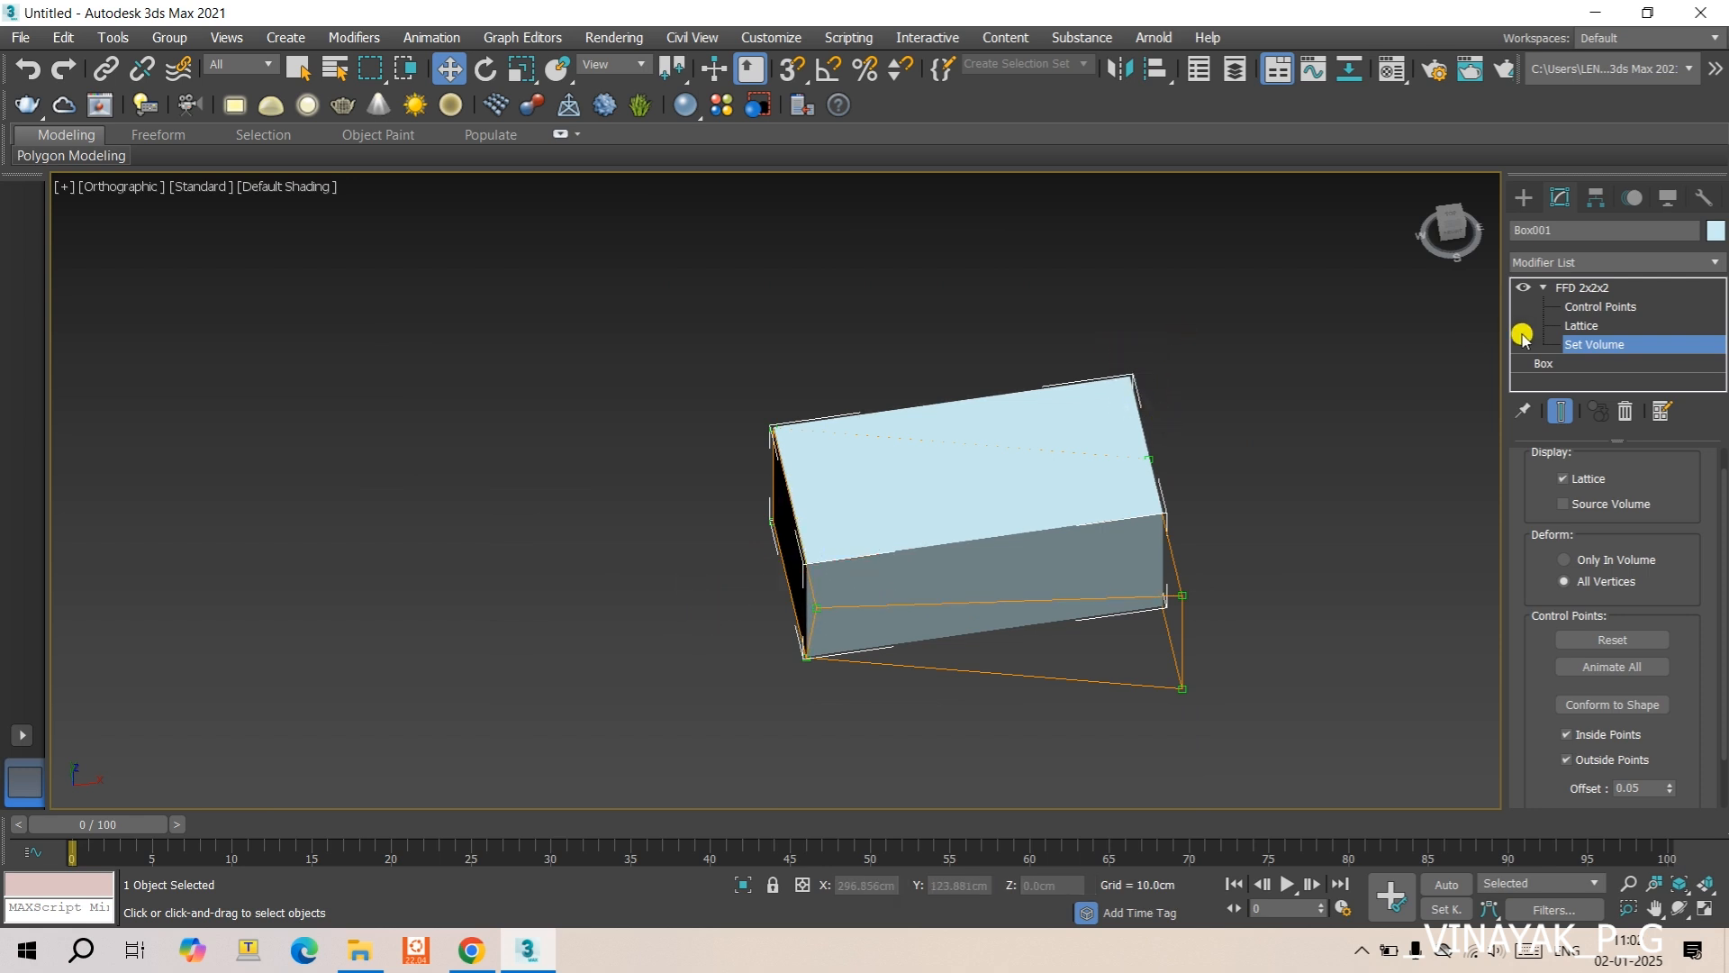
pyautogui.moveTo(737, 393); pyautogui.dragTo(823, 477)
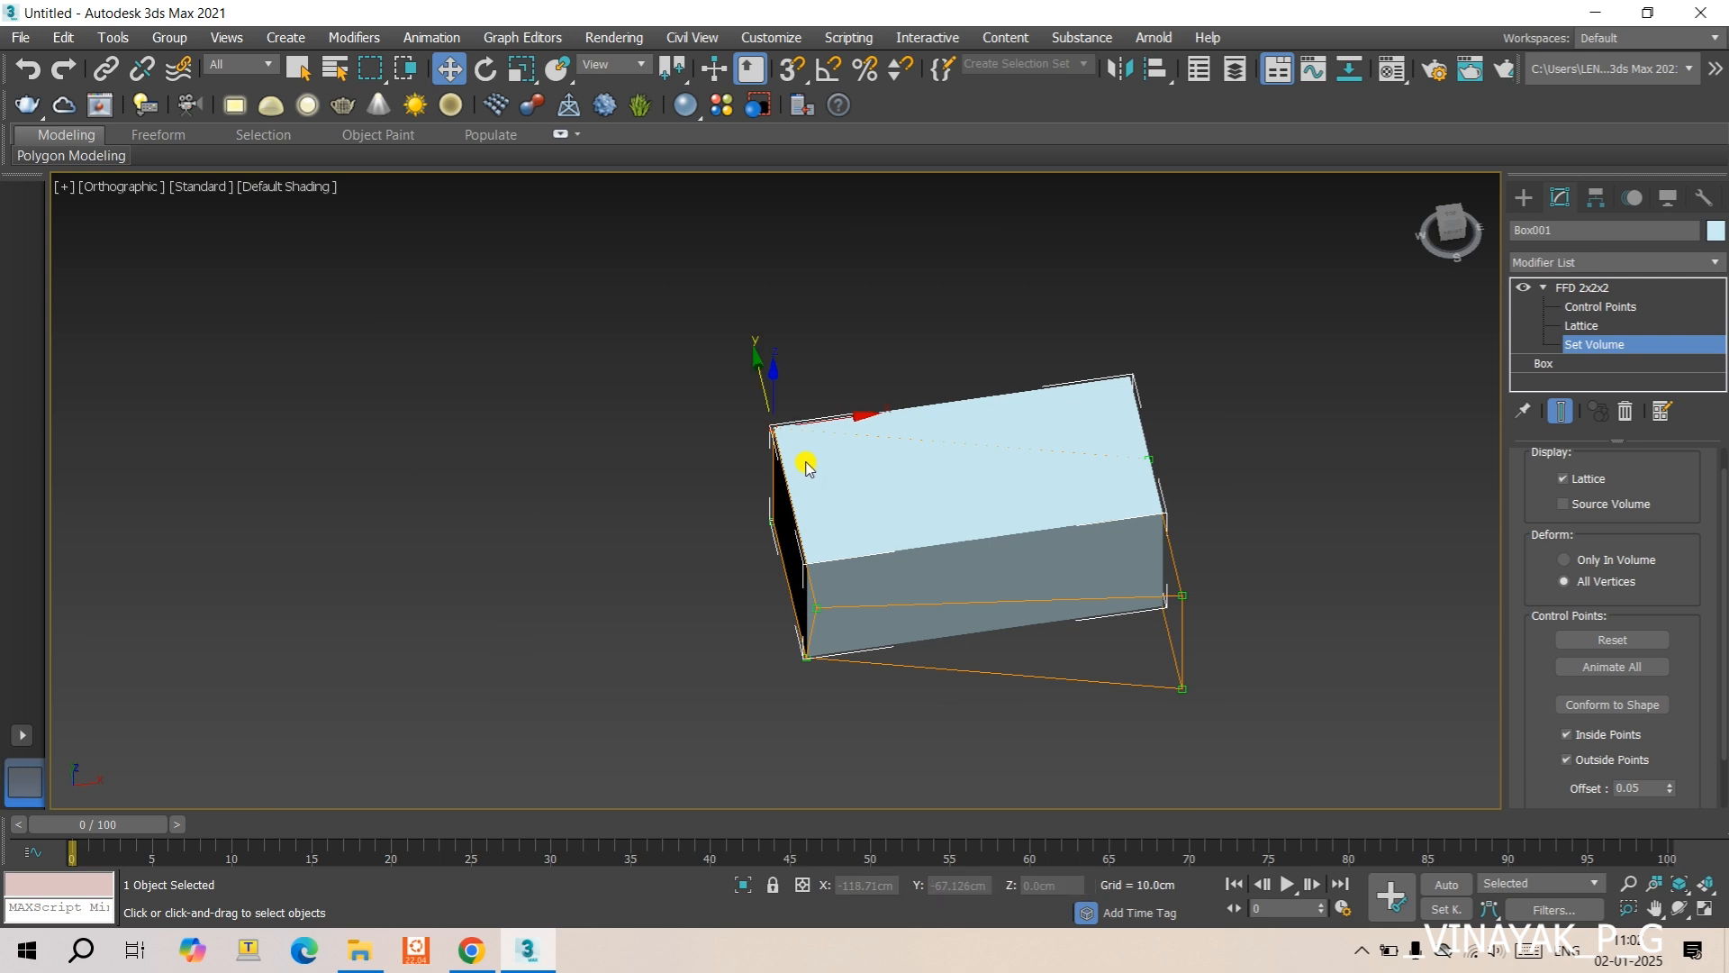
pyautogui.moveTo(775, 396); pyautogui.dragTo(764, 315)
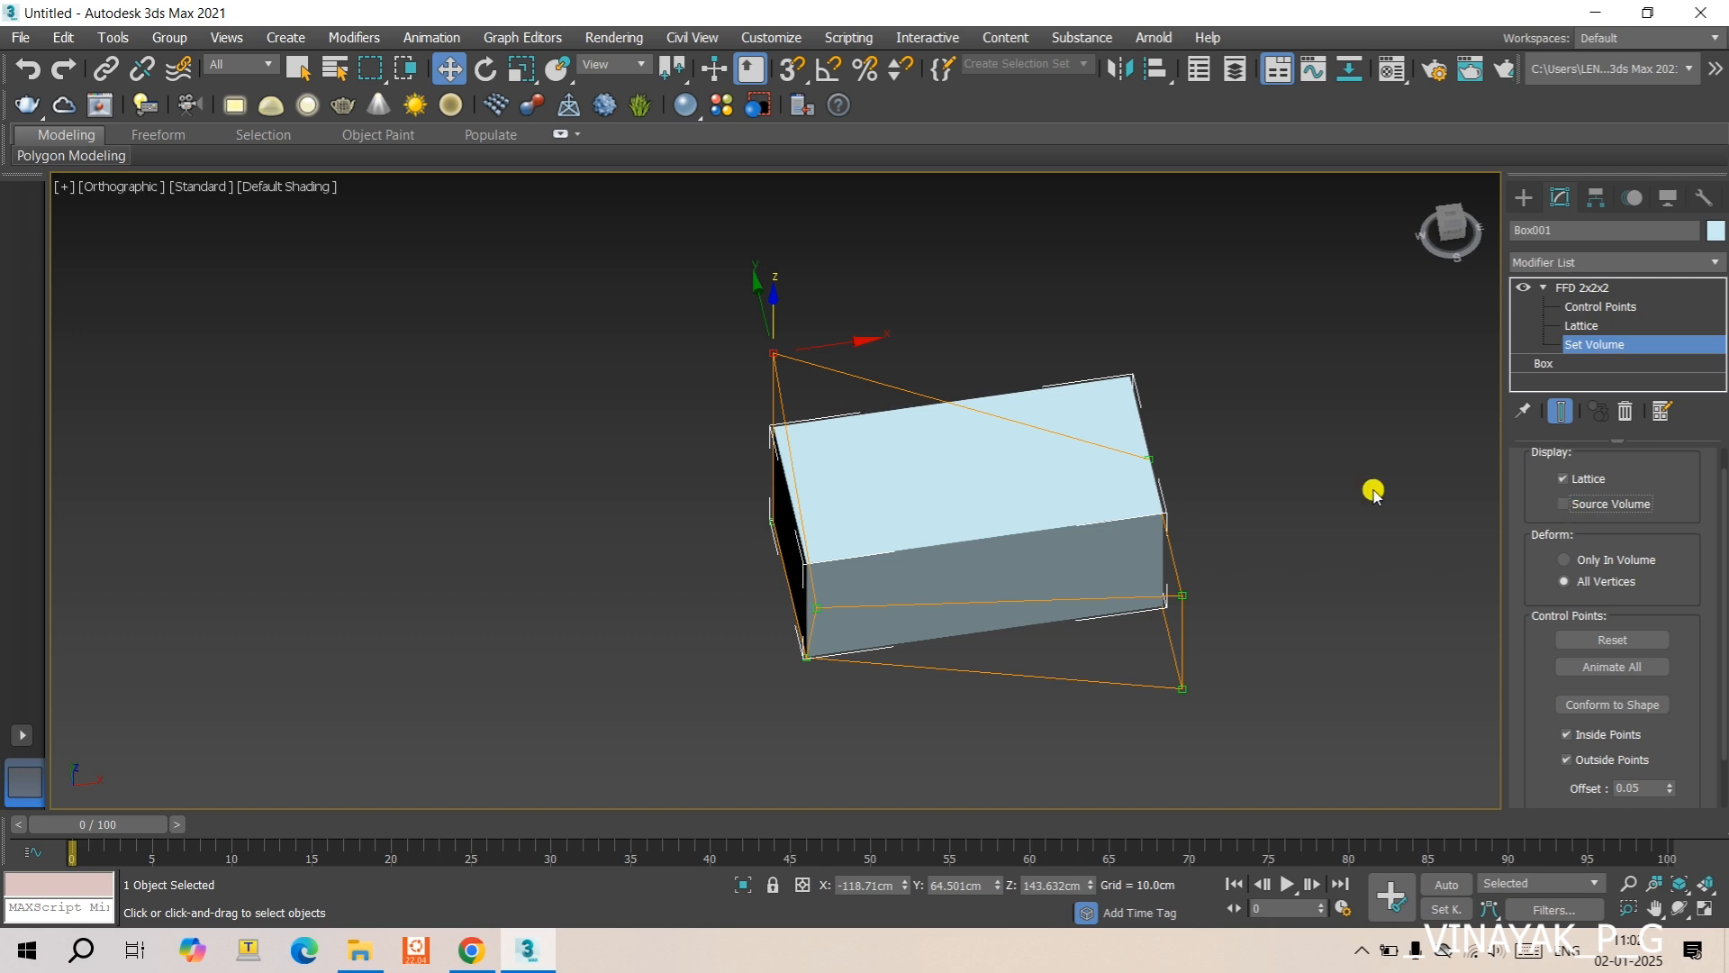
# - Toggle the Source Volume display at the FFD 2x2x2 and Set Volume levels, leaving it on with the modifier's top level selected
pyautogui.click(1581, 344)
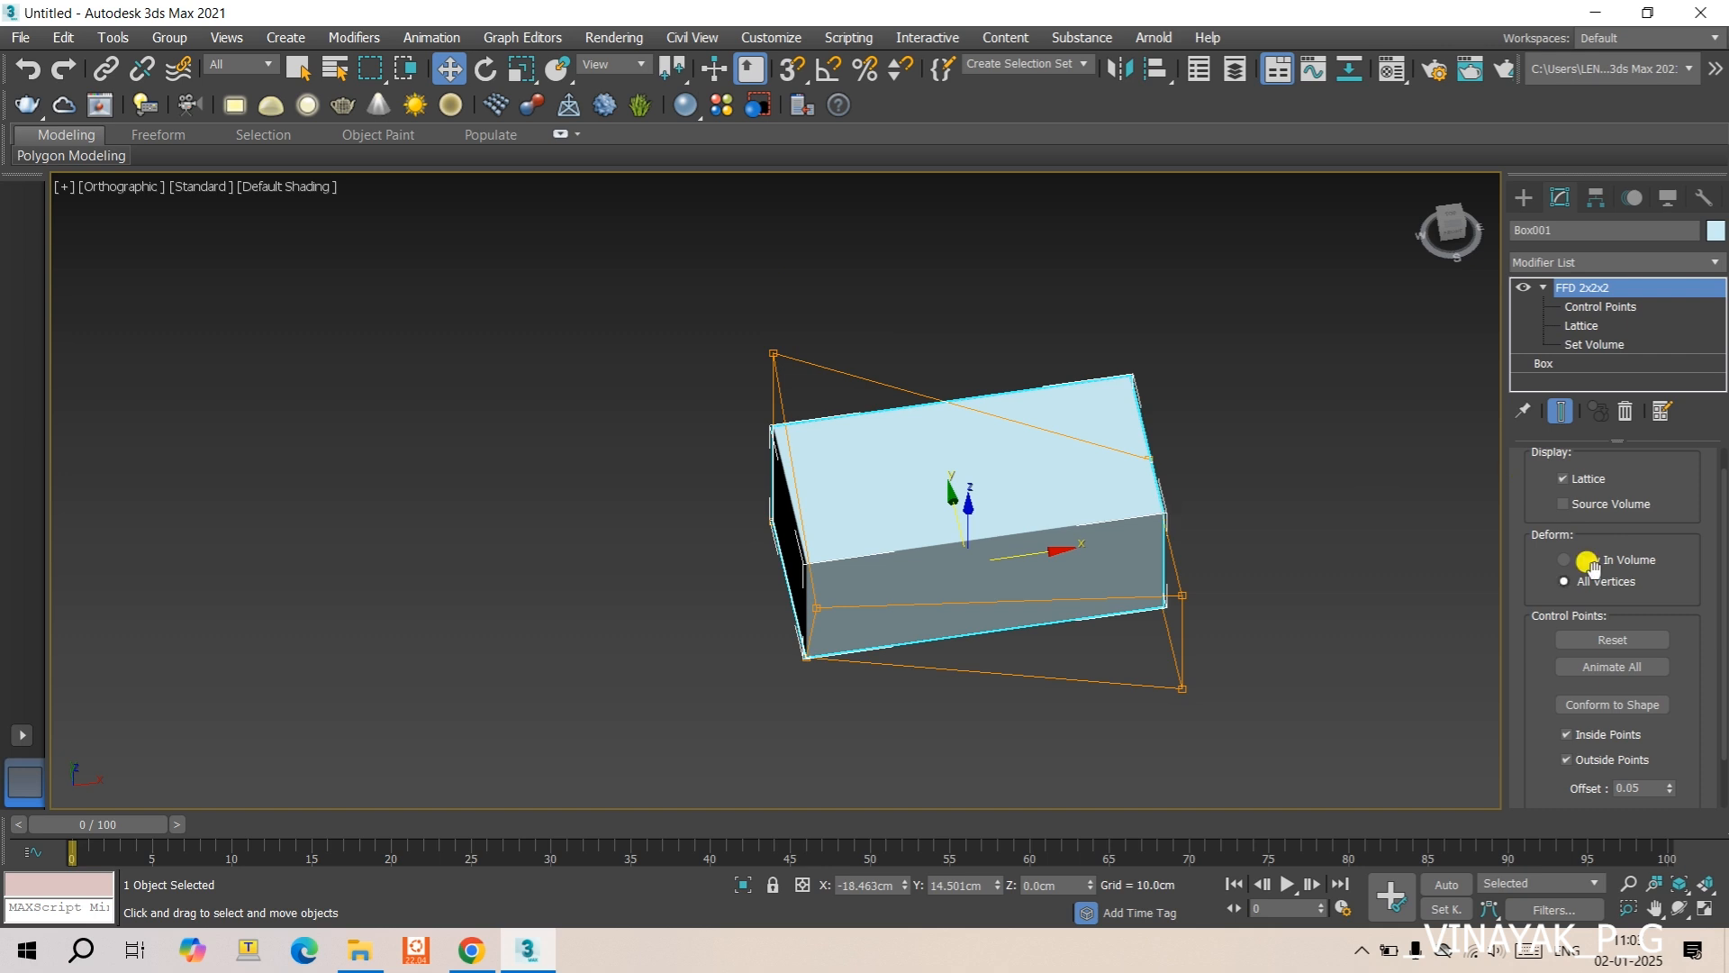
pyautogui.click(1564, 504)
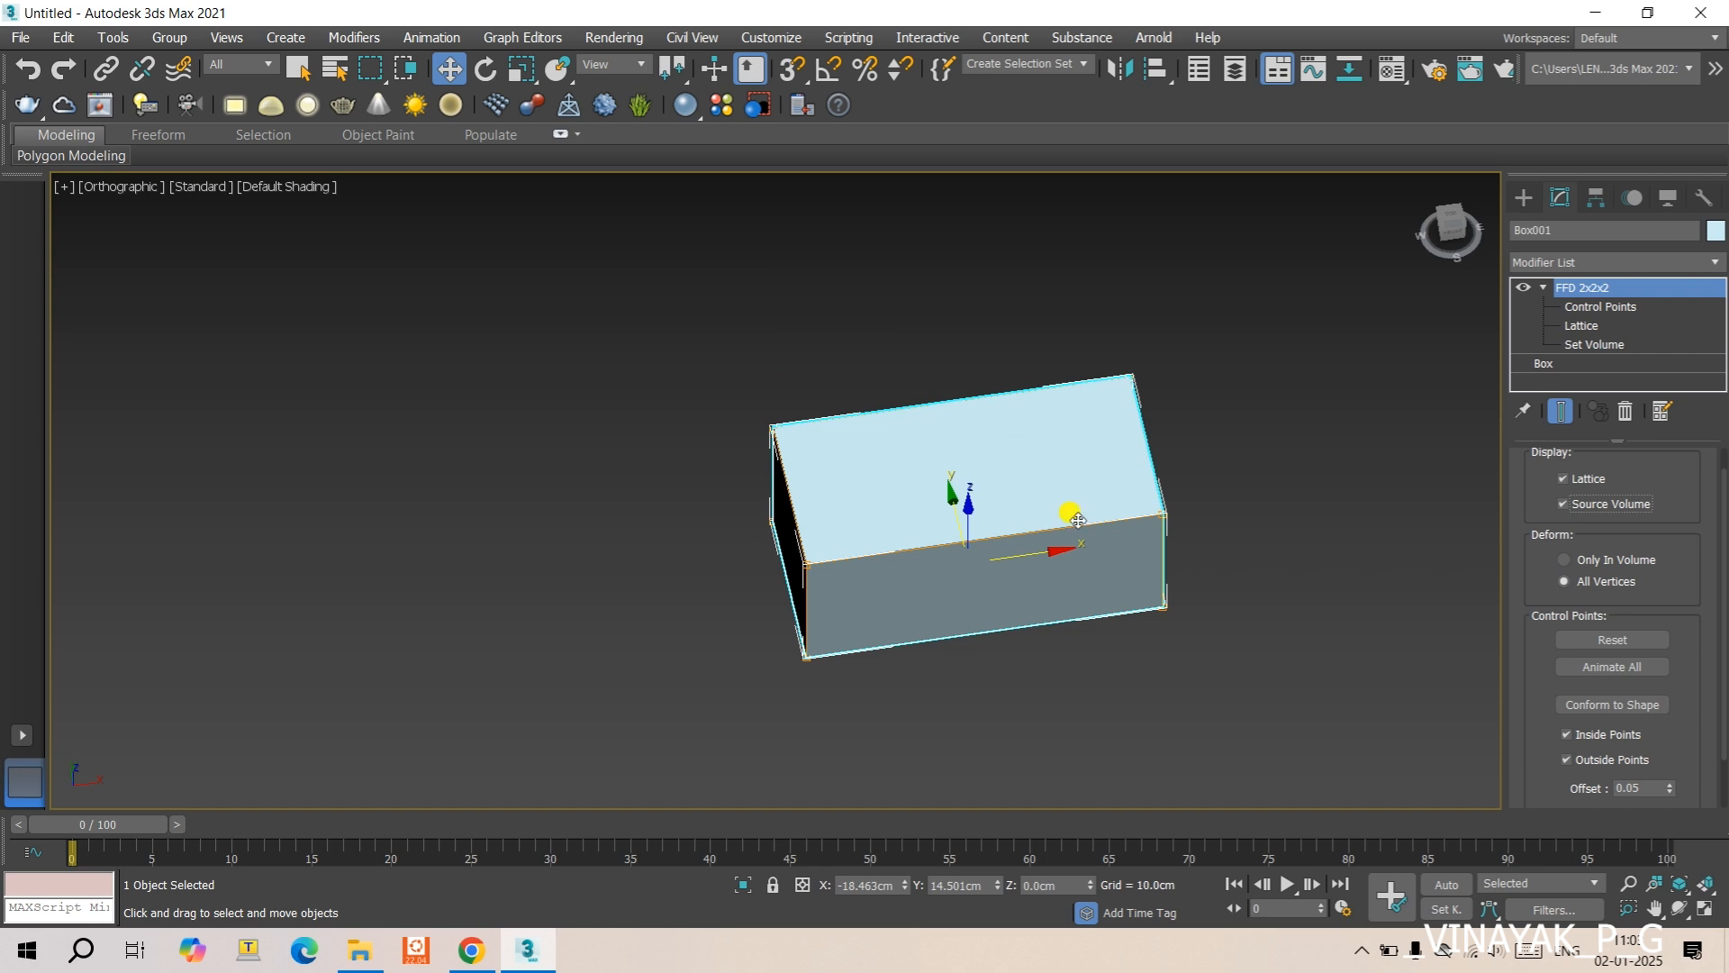
pyautogui.click(1565, 502)
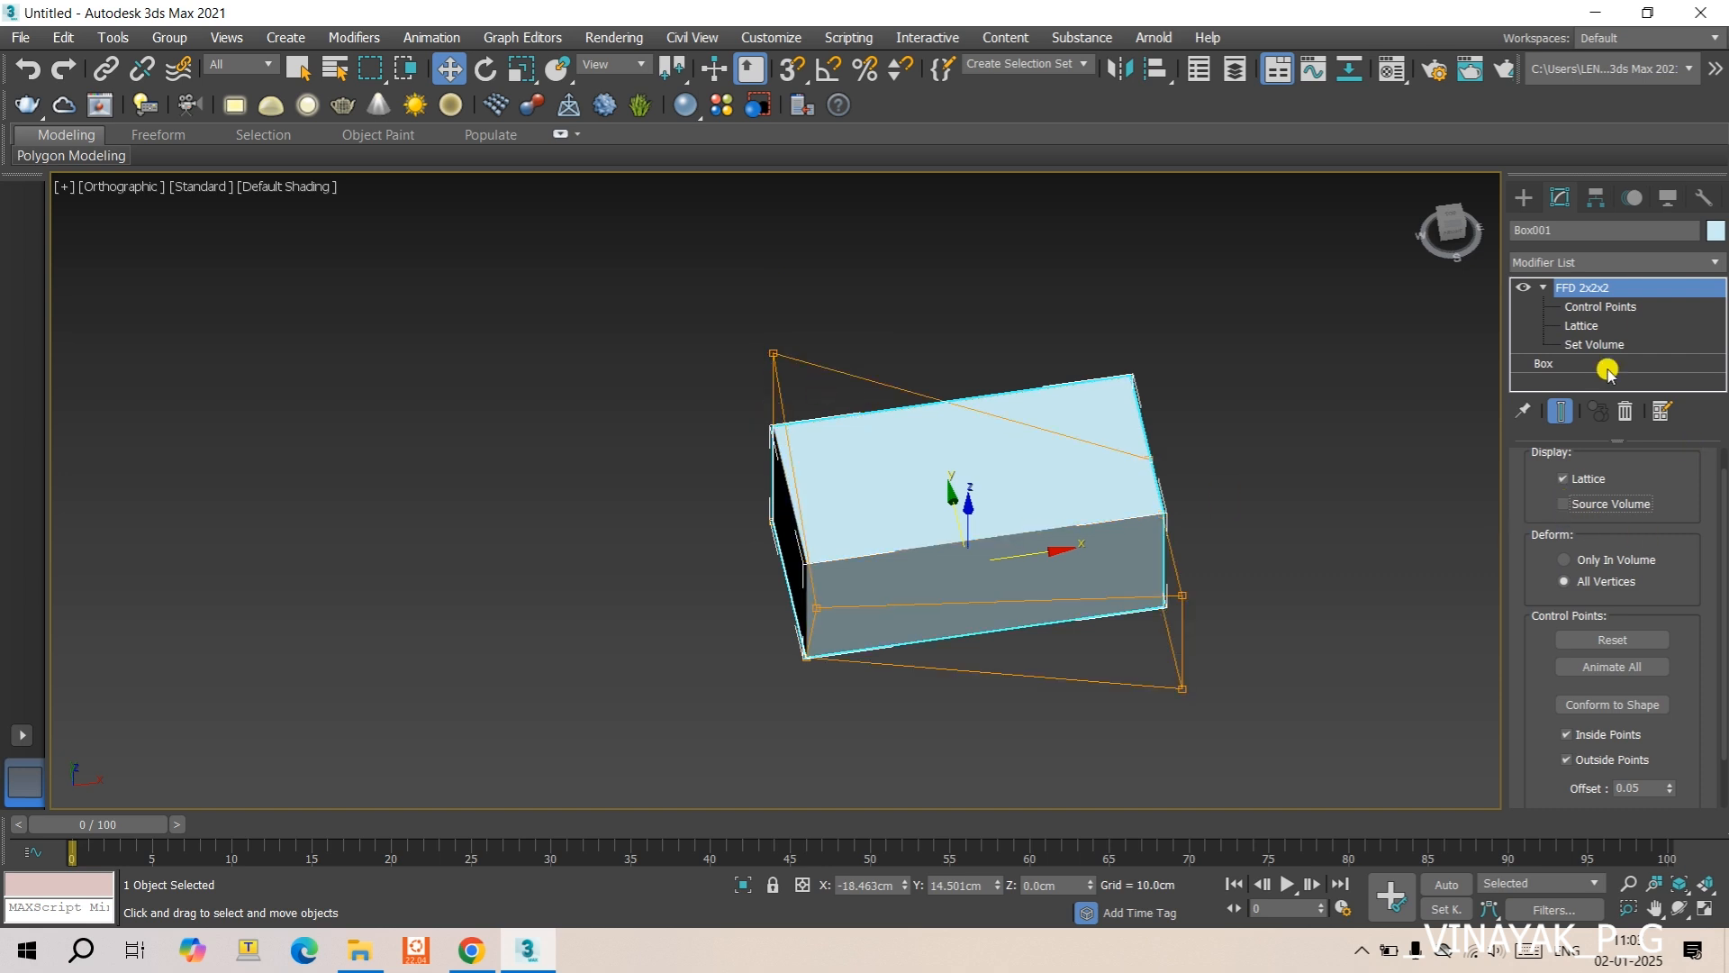
pyautogui.click(1572, 345)
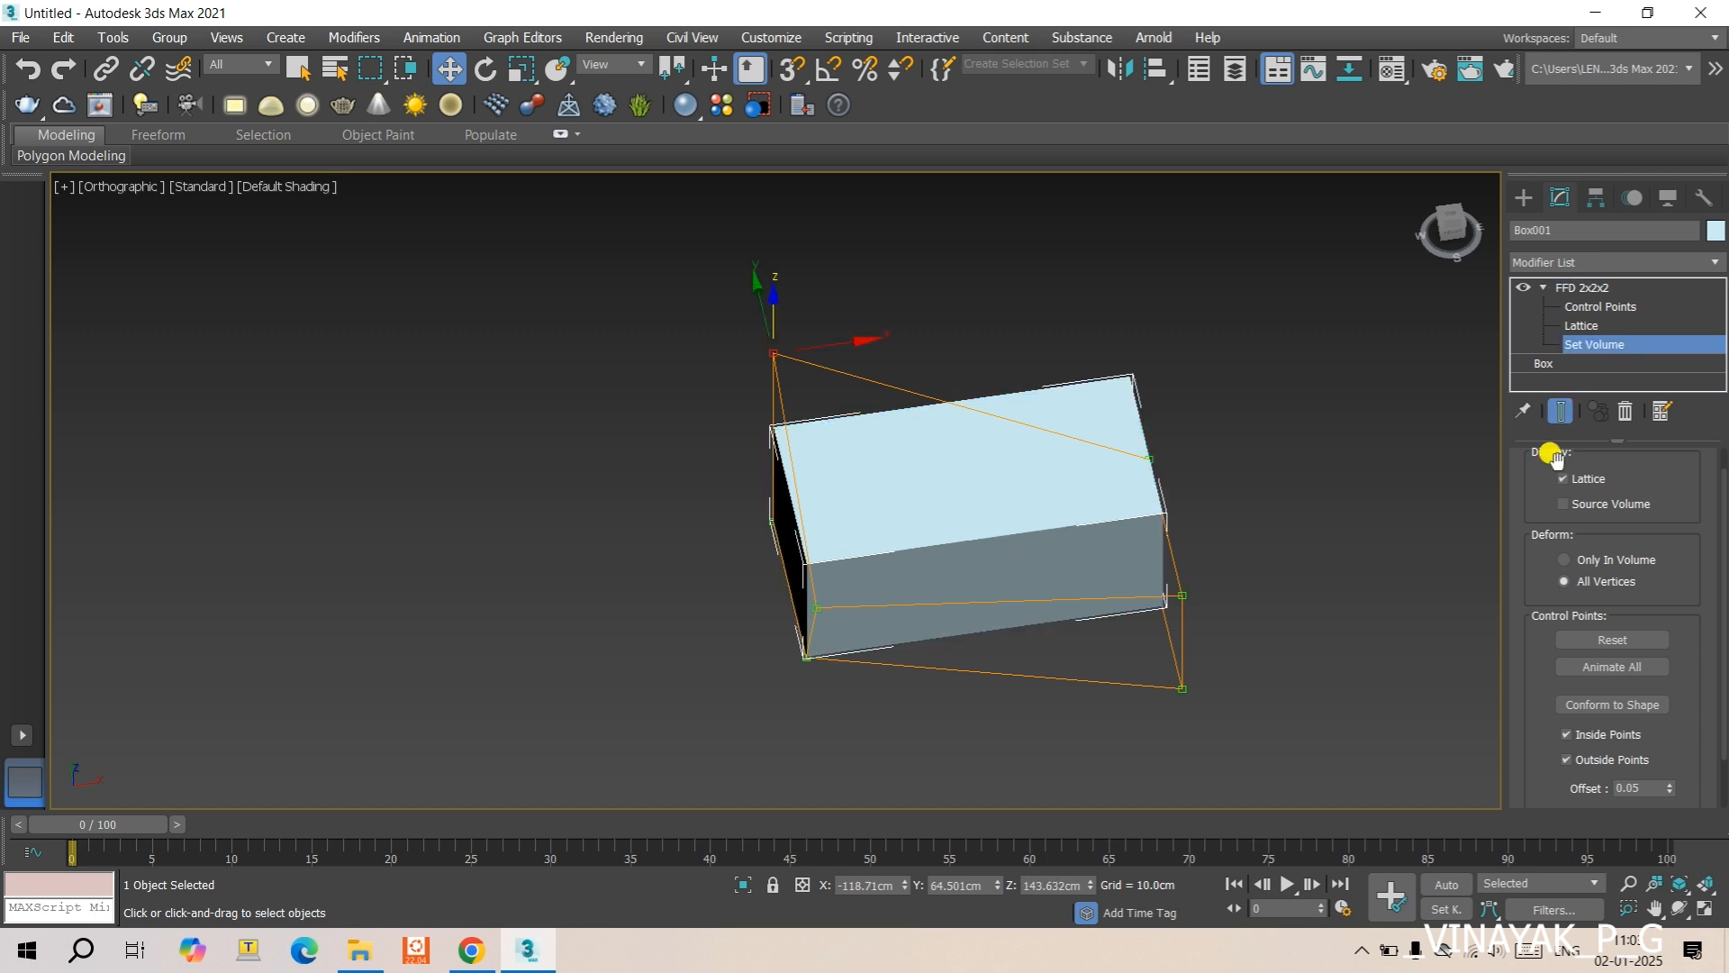
pyautogui.click(1565, 504)
pyautogui.click(1585, 290)
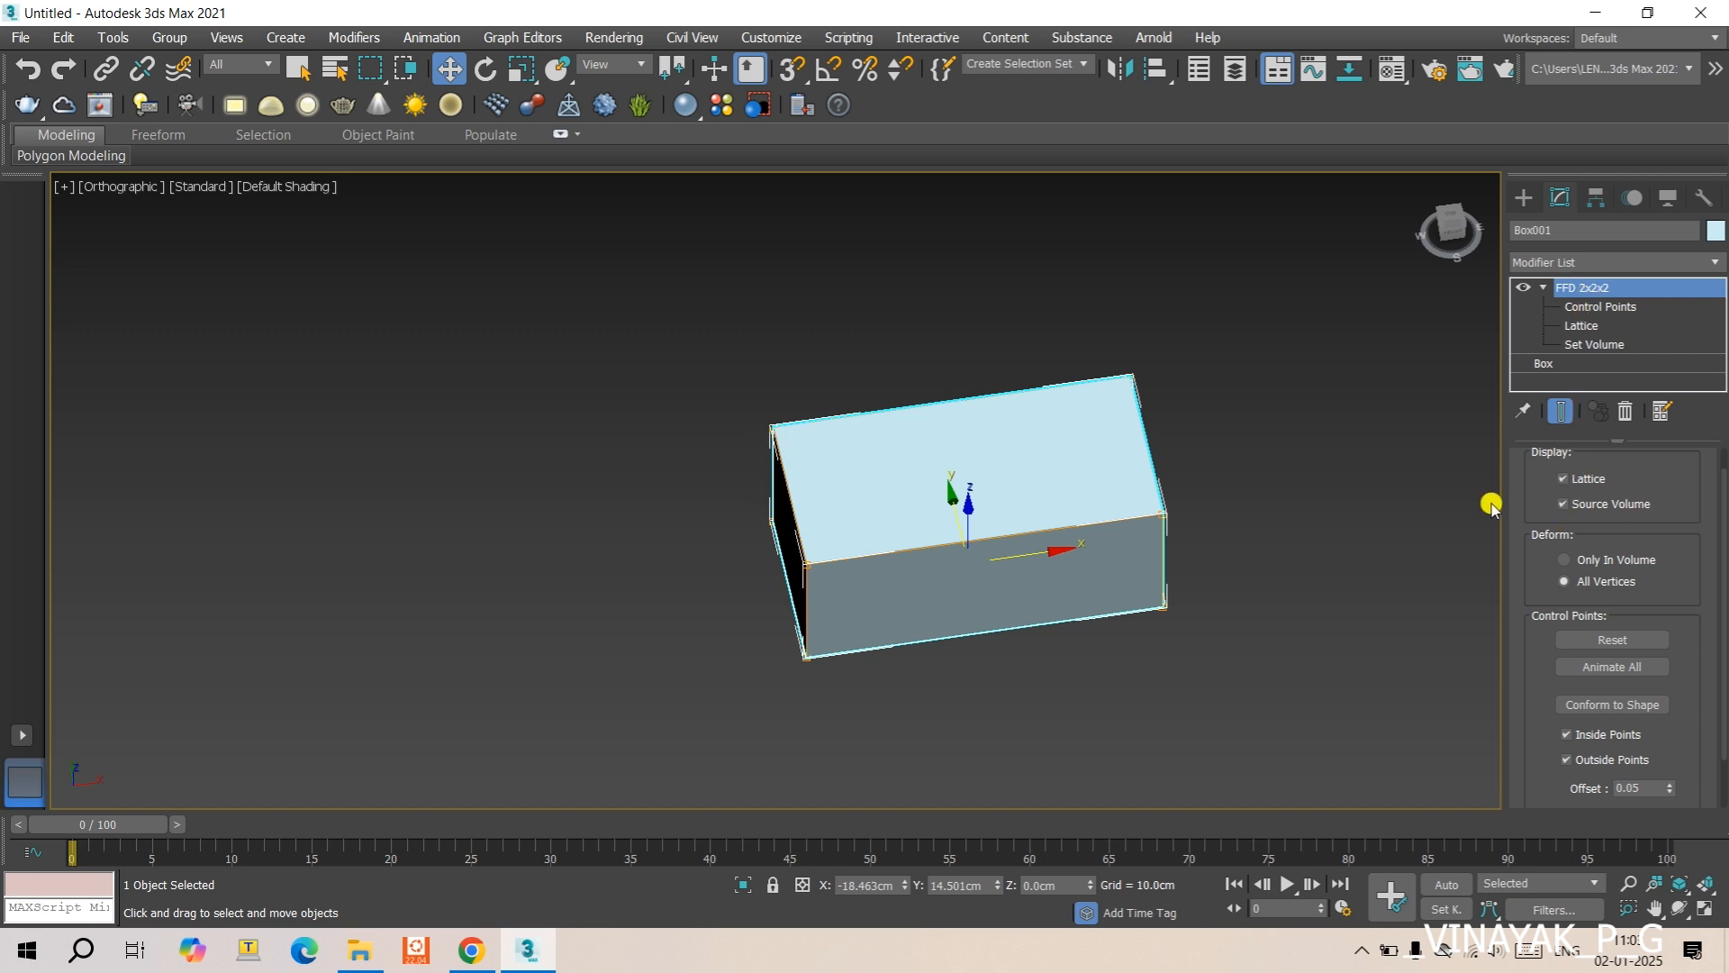
# - Toggle the box's Source Volume display, leaving it on, and conform its FFD 2x2x2 lattice to the box's shape
pyautogui.click(1565, 506)
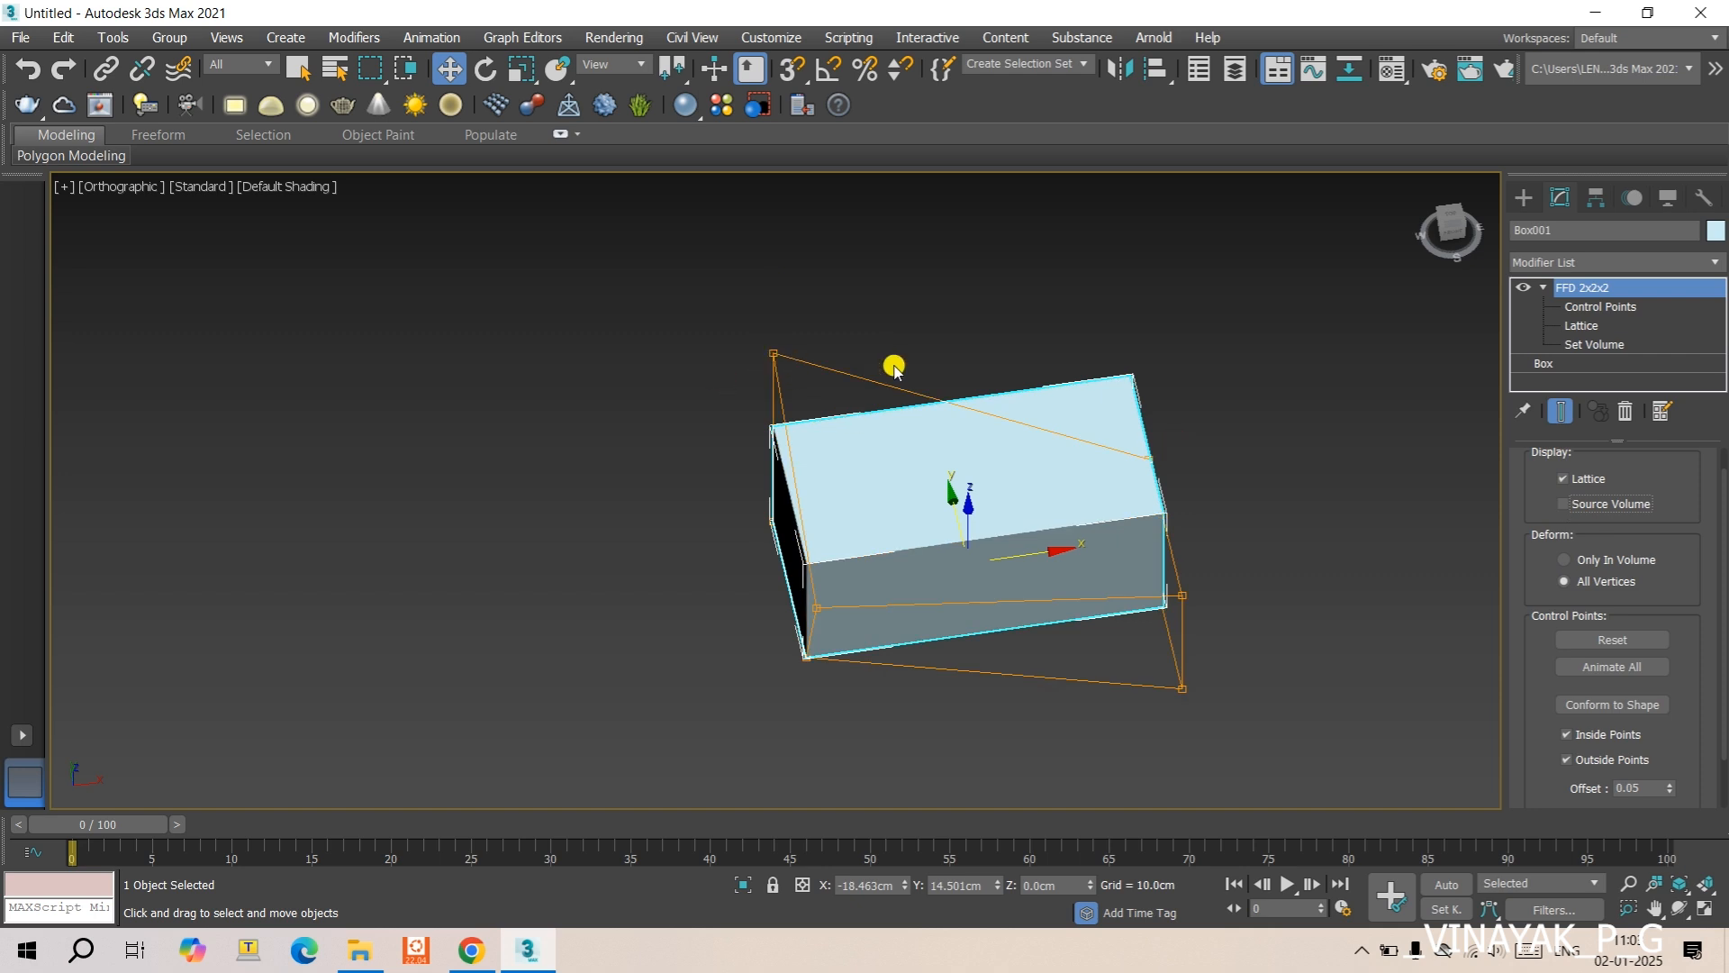
pyautogui.click(1567, 505)
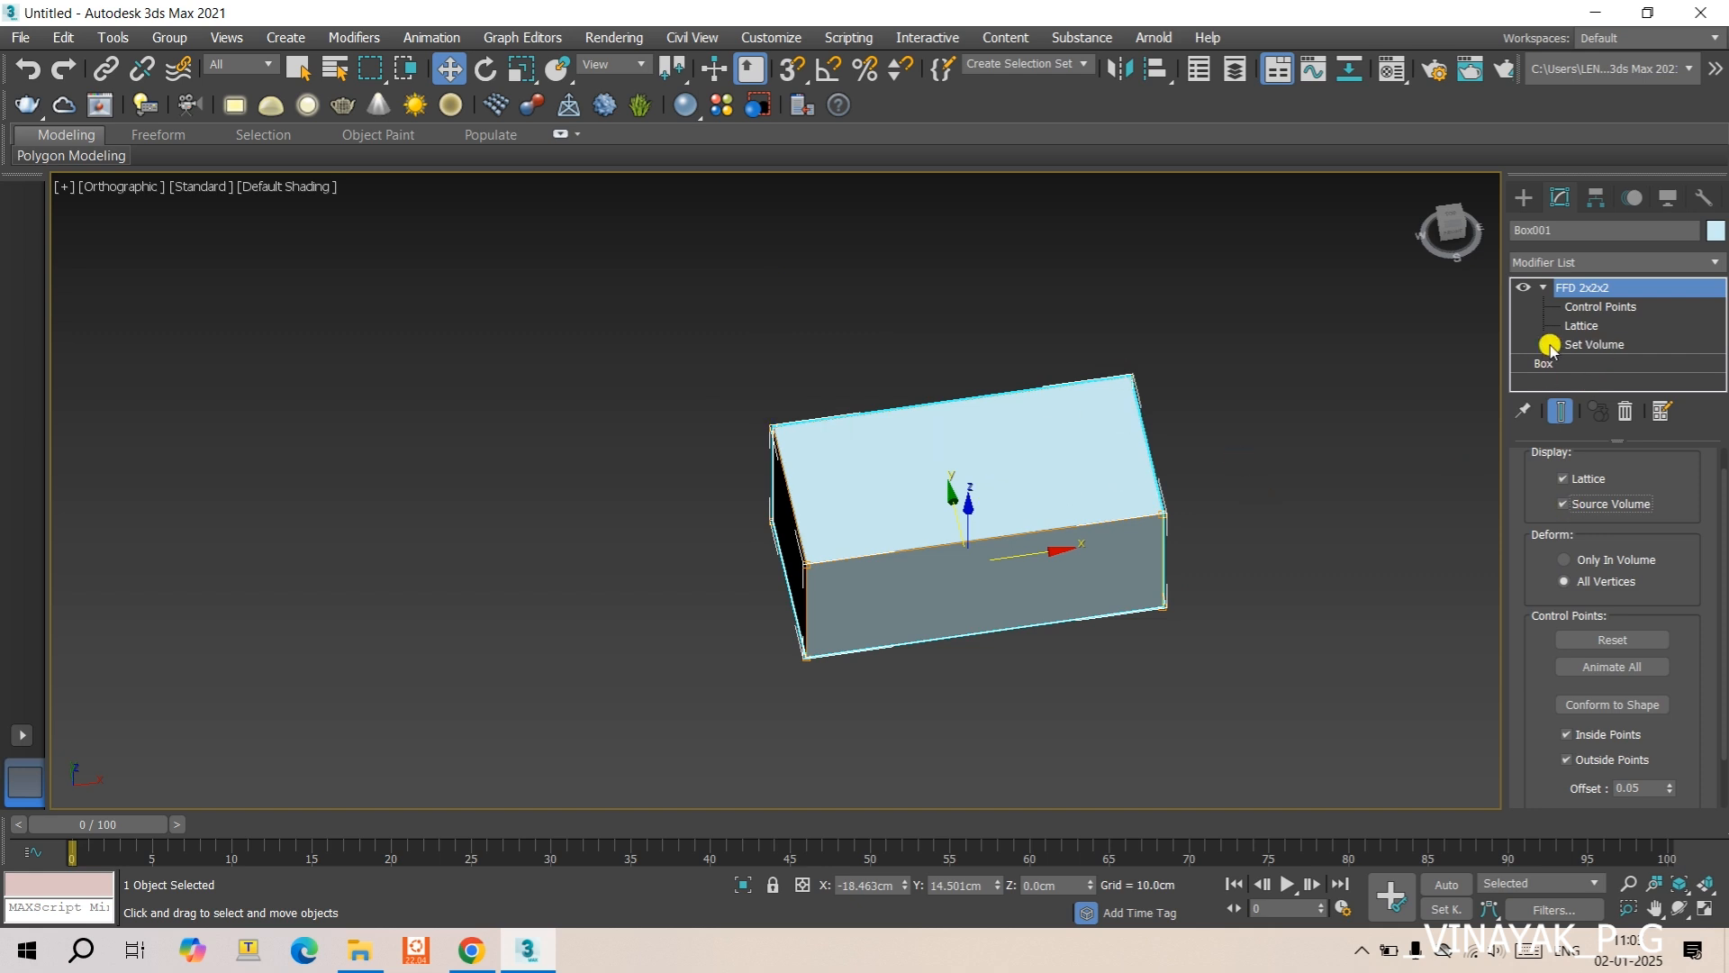
pyautogui.scroll(-2, 1639, 512)
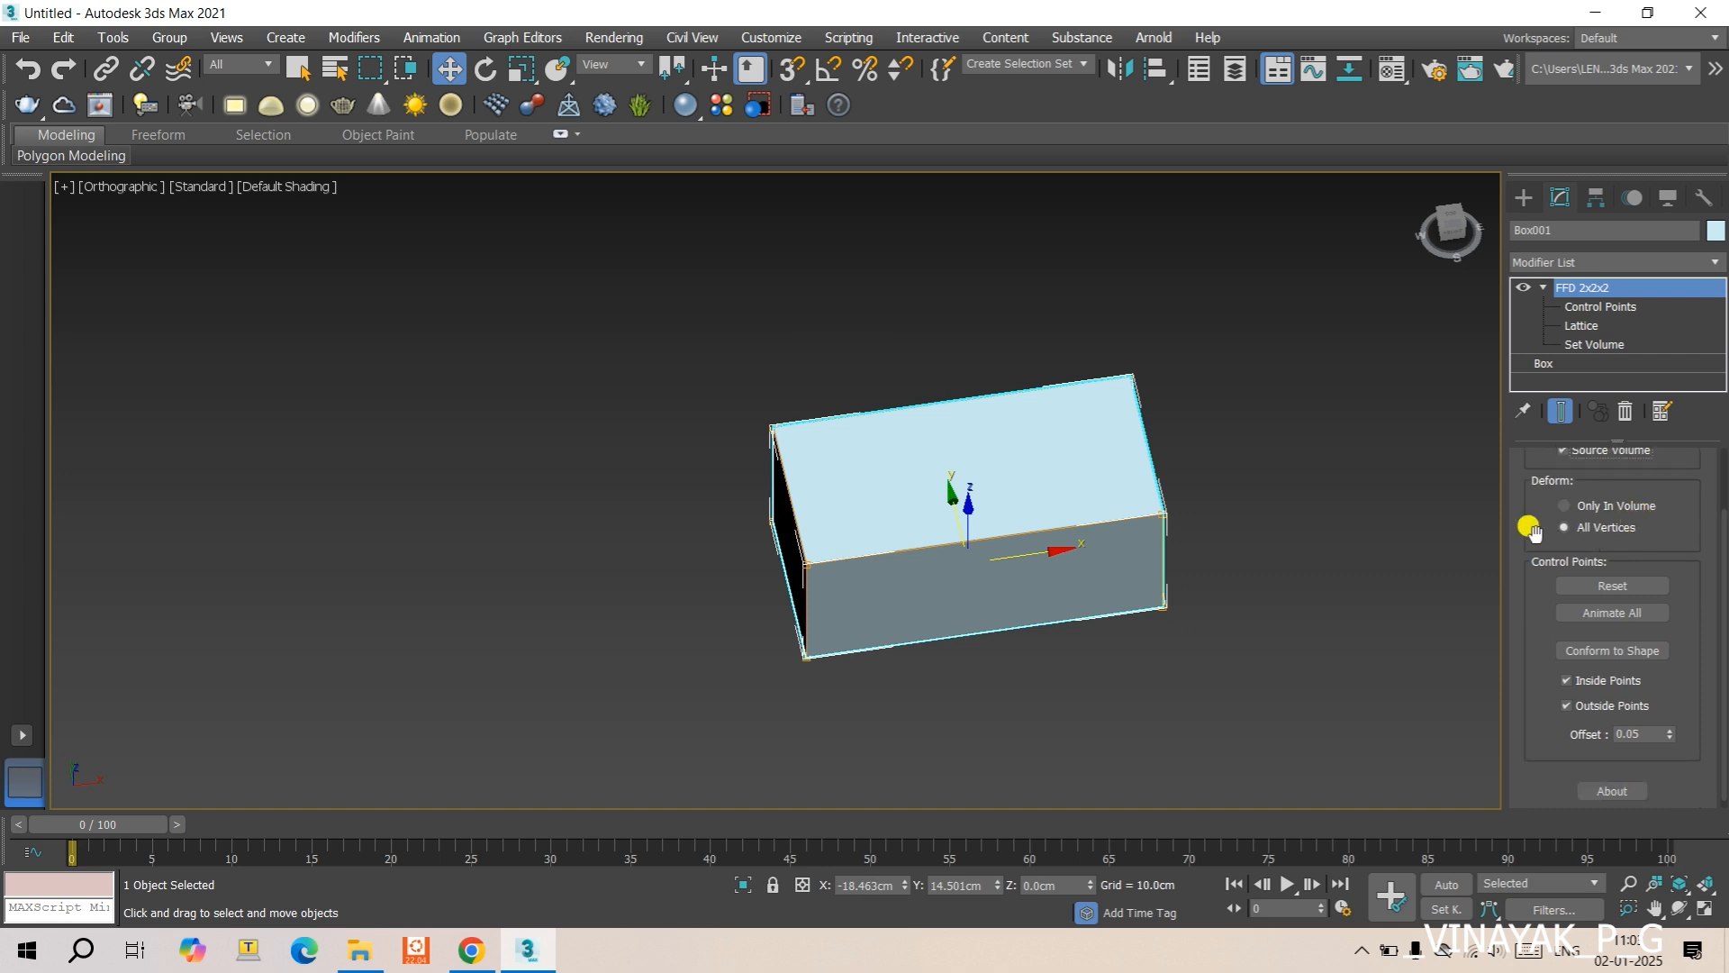
pyautogui.click(1632, 652)
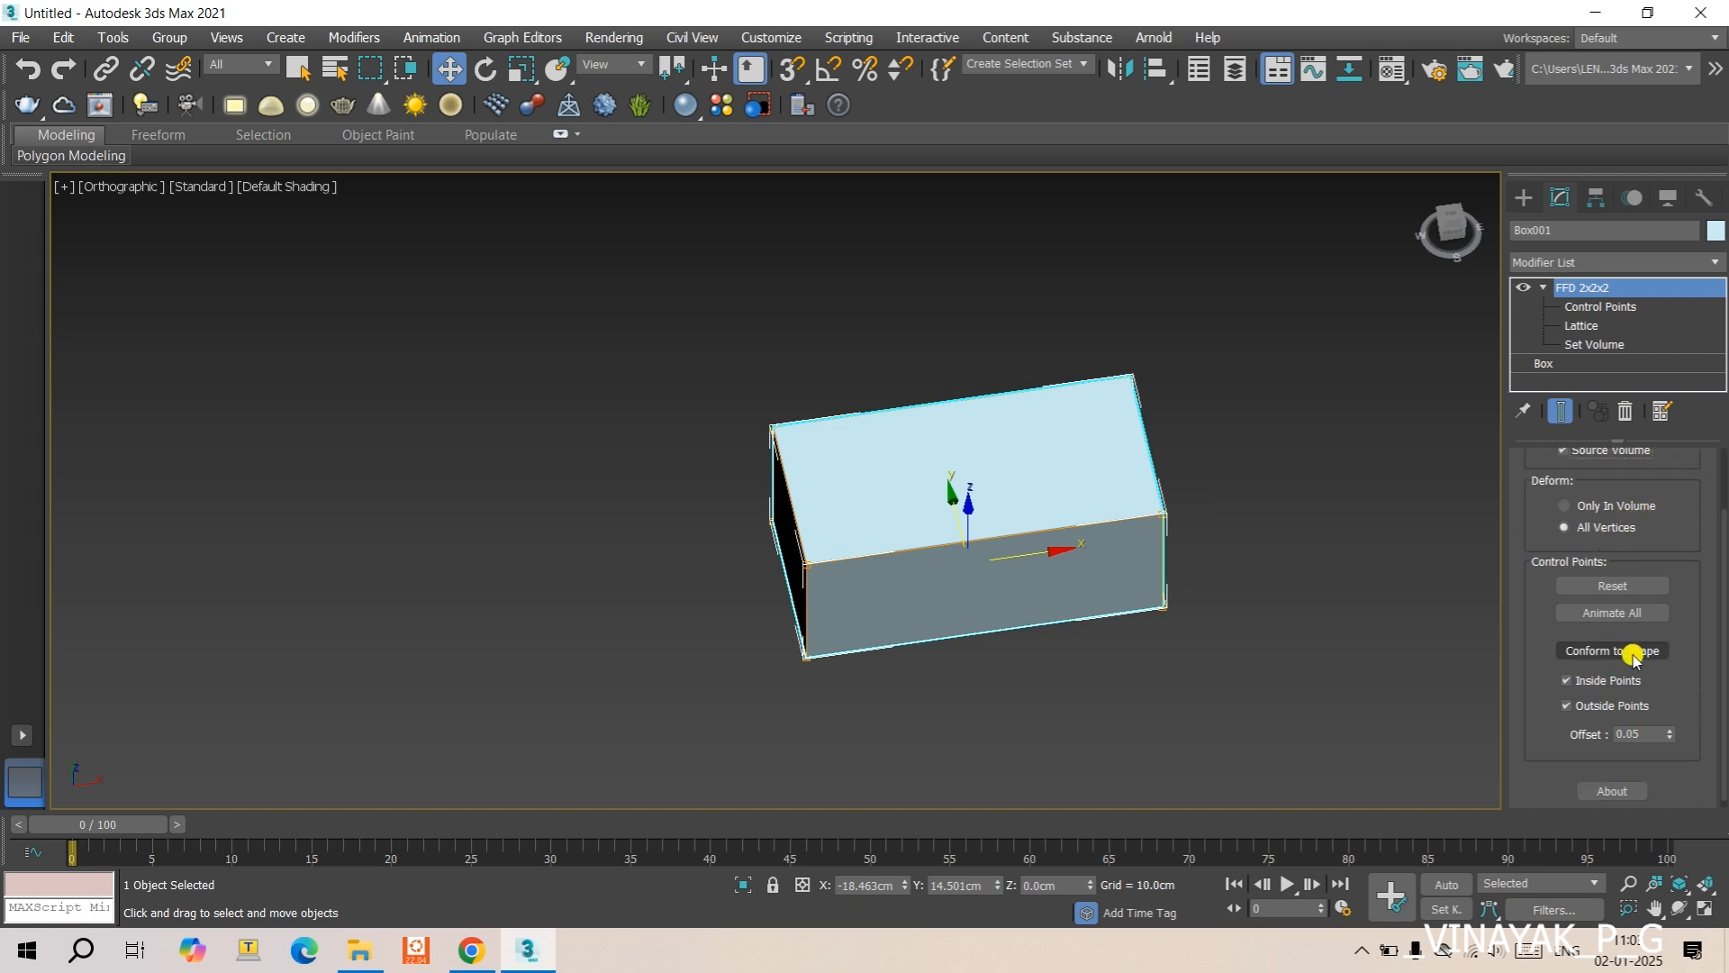
pyautogui.scroll(-5, 1232, 545)
# - Create a cylinder on the +X side of the box, about 99 cm in radius and 382 cm high
pyautogui.moveTo(1150, 521); pyautogui.dragTo(655, 451, button='middle')
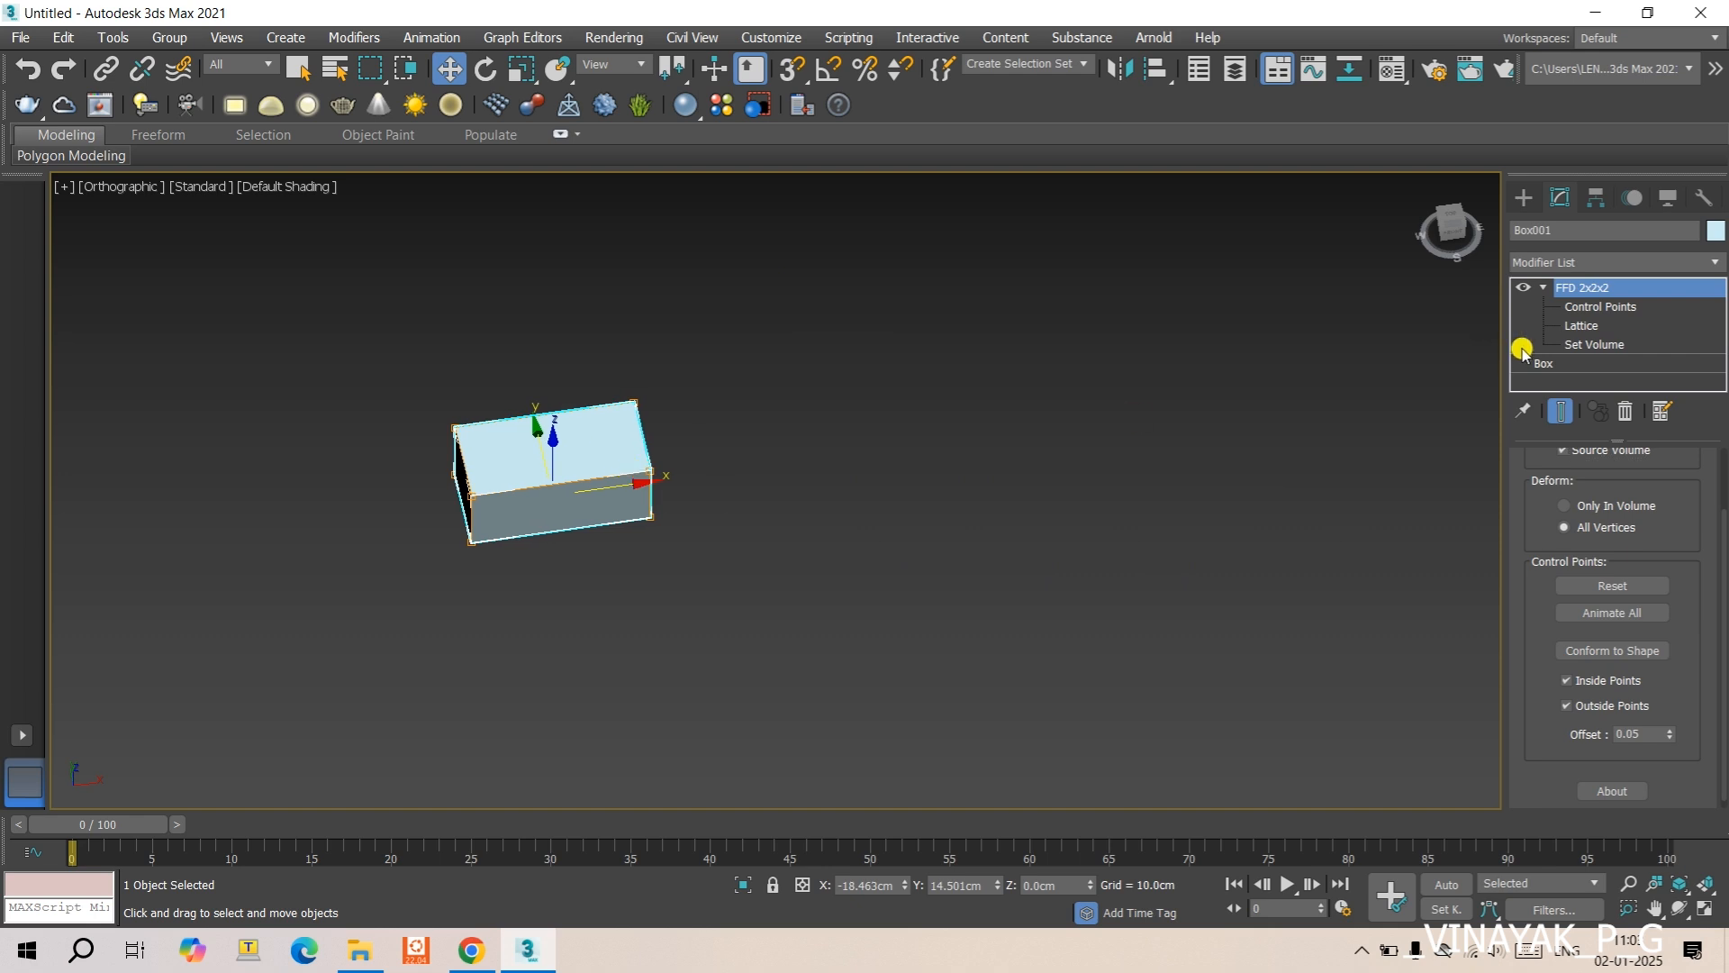
pyautogui.click(1531, 198)
pyautogui.click(1567, 373)
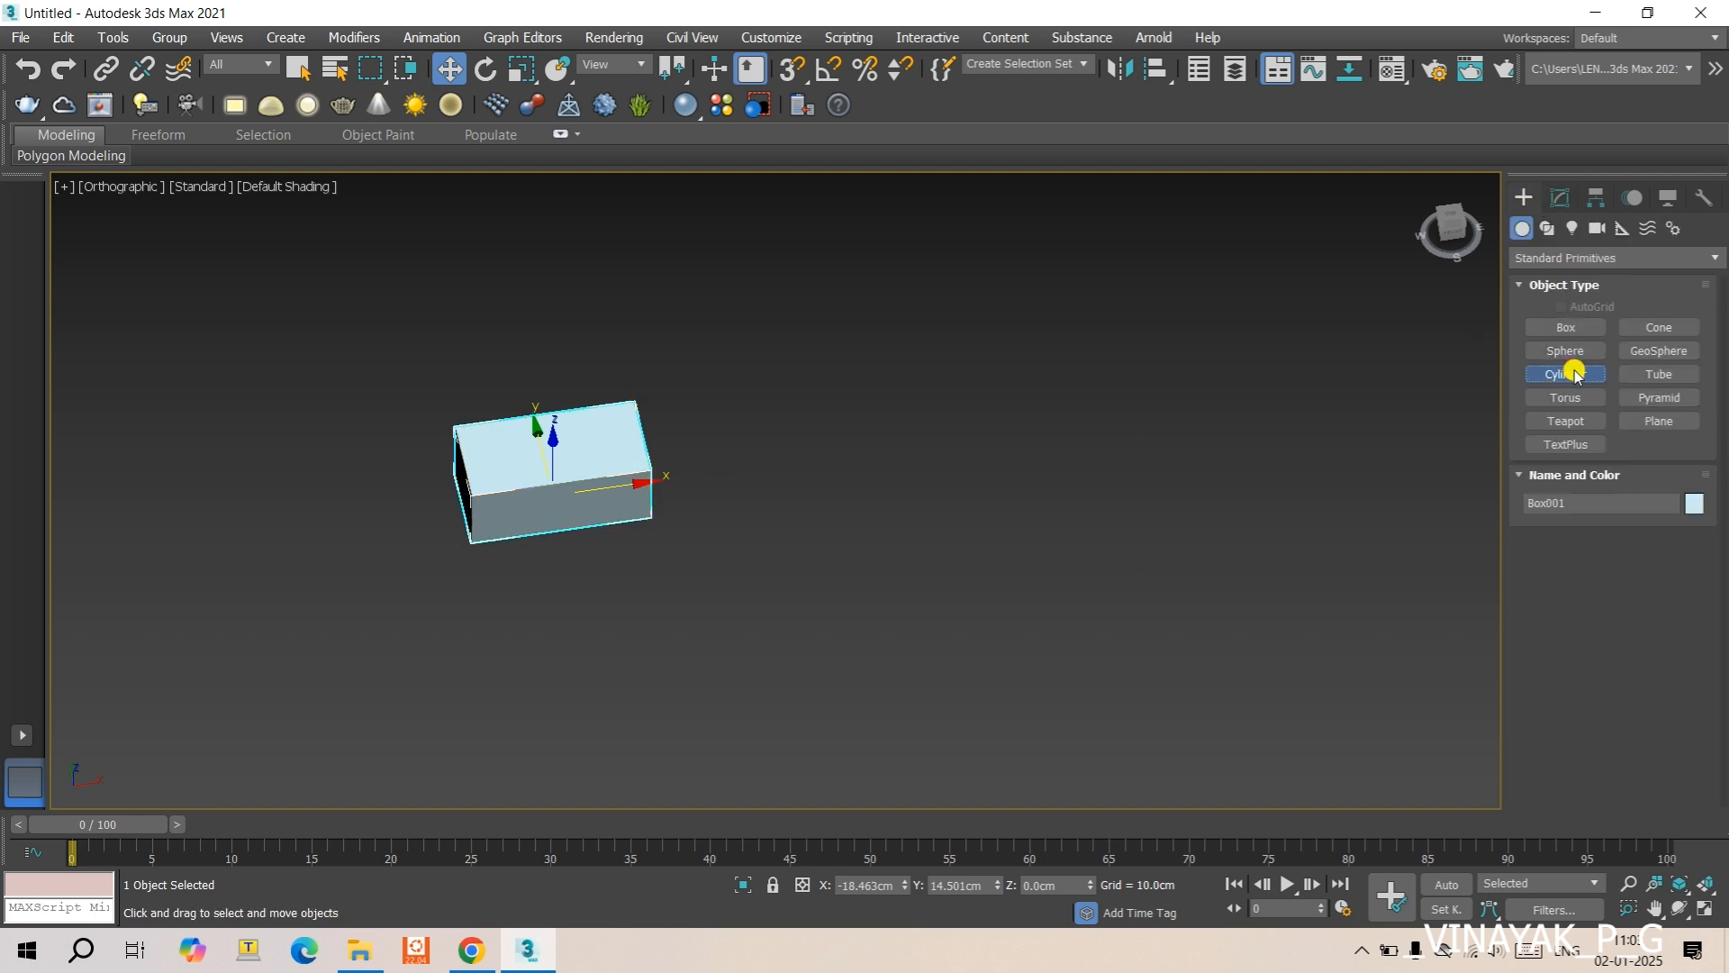
pyautogui.moveTo(1050, 514); pyautogui.dragTo(1081, 564)
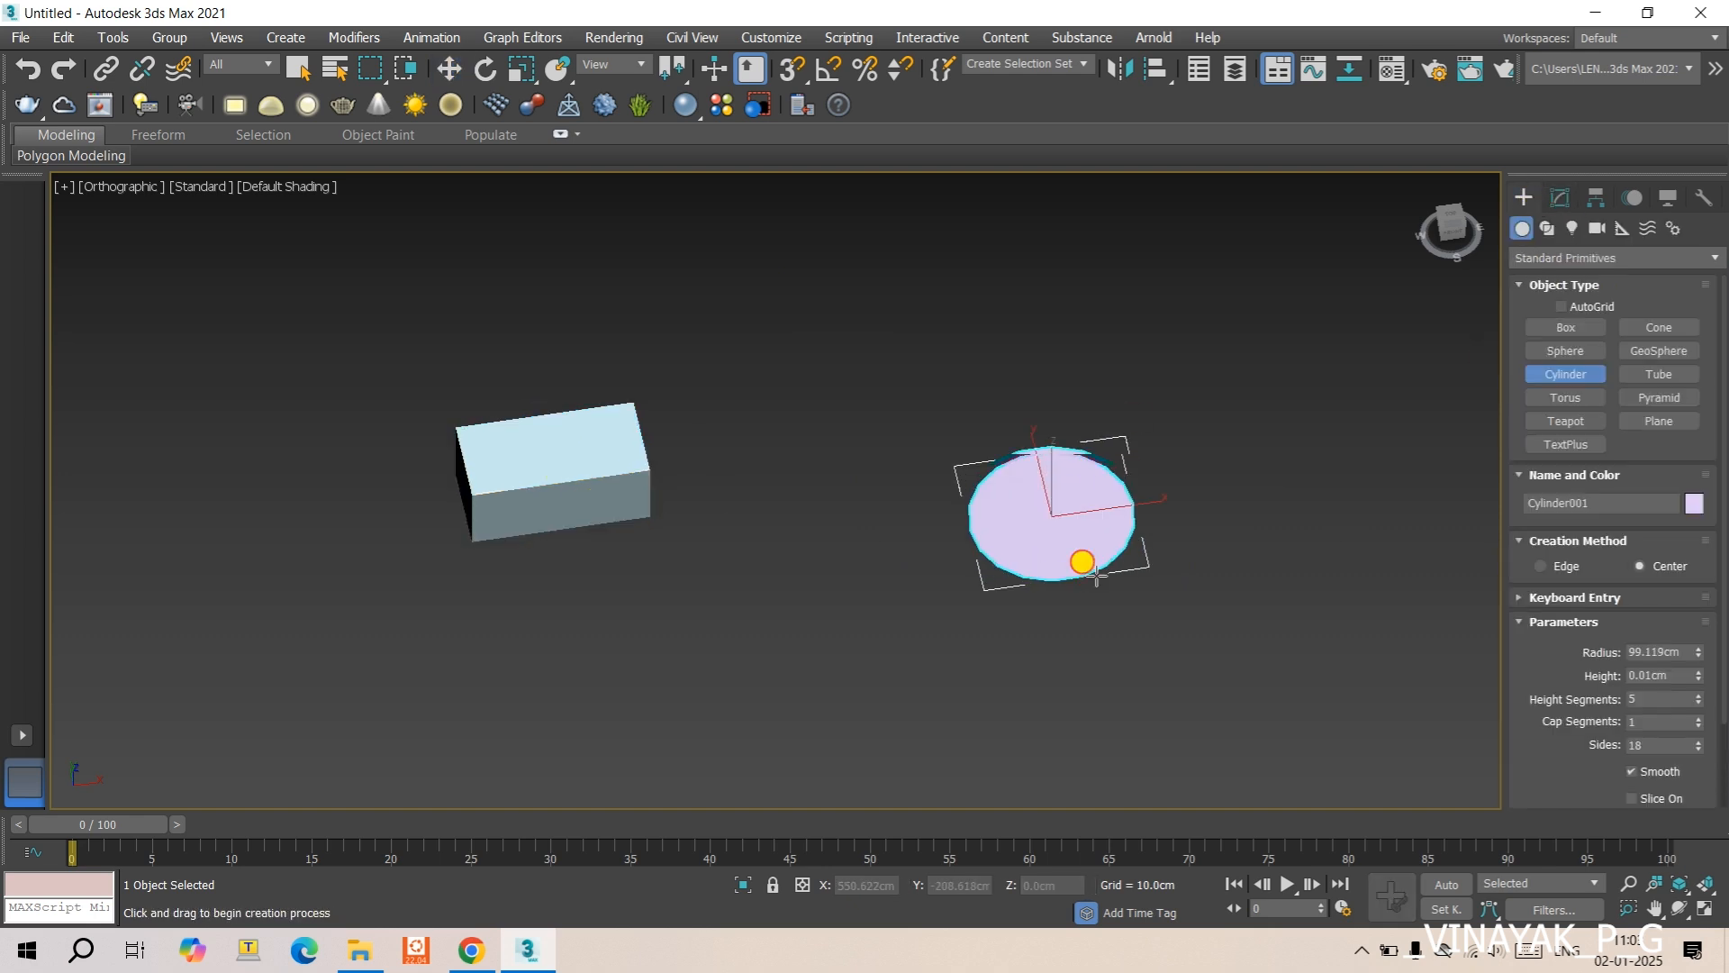
pyautogui.click(1088, 402)
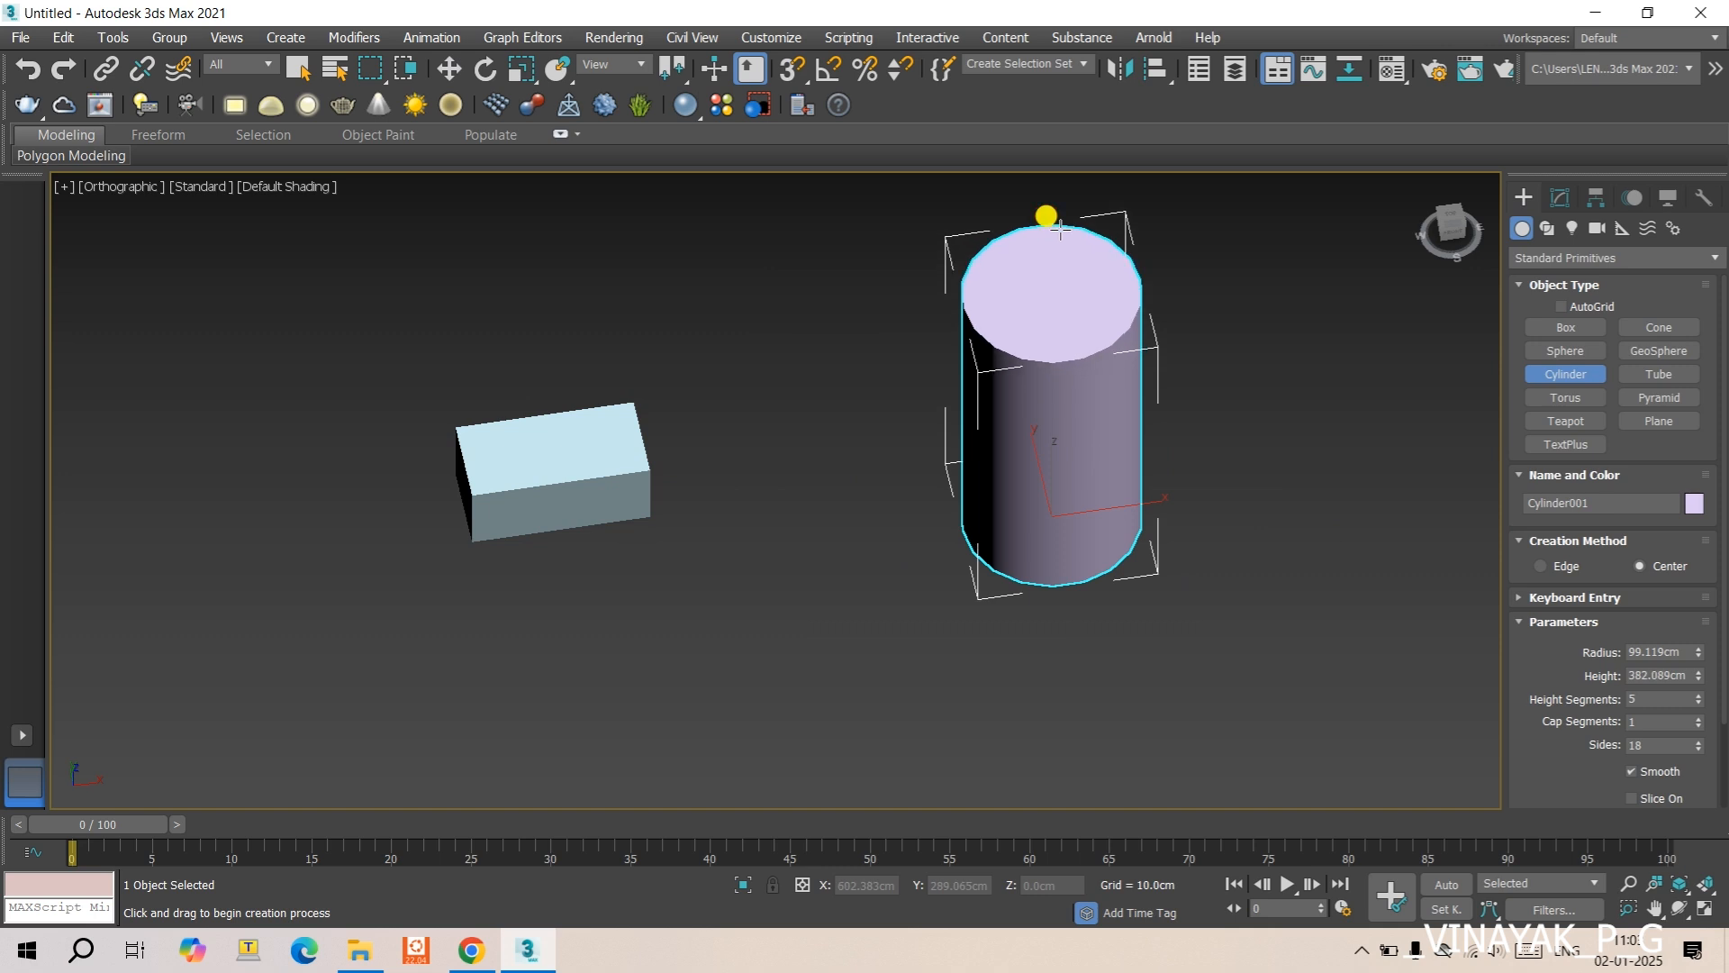
pyautogui.click(1060, 231)
# - Apply an FFD 3x3x3 modifier to the cylinder
pyautogui.moveTo(1154, 367); pyautogui.dragTo(1066, 529, button='middle')
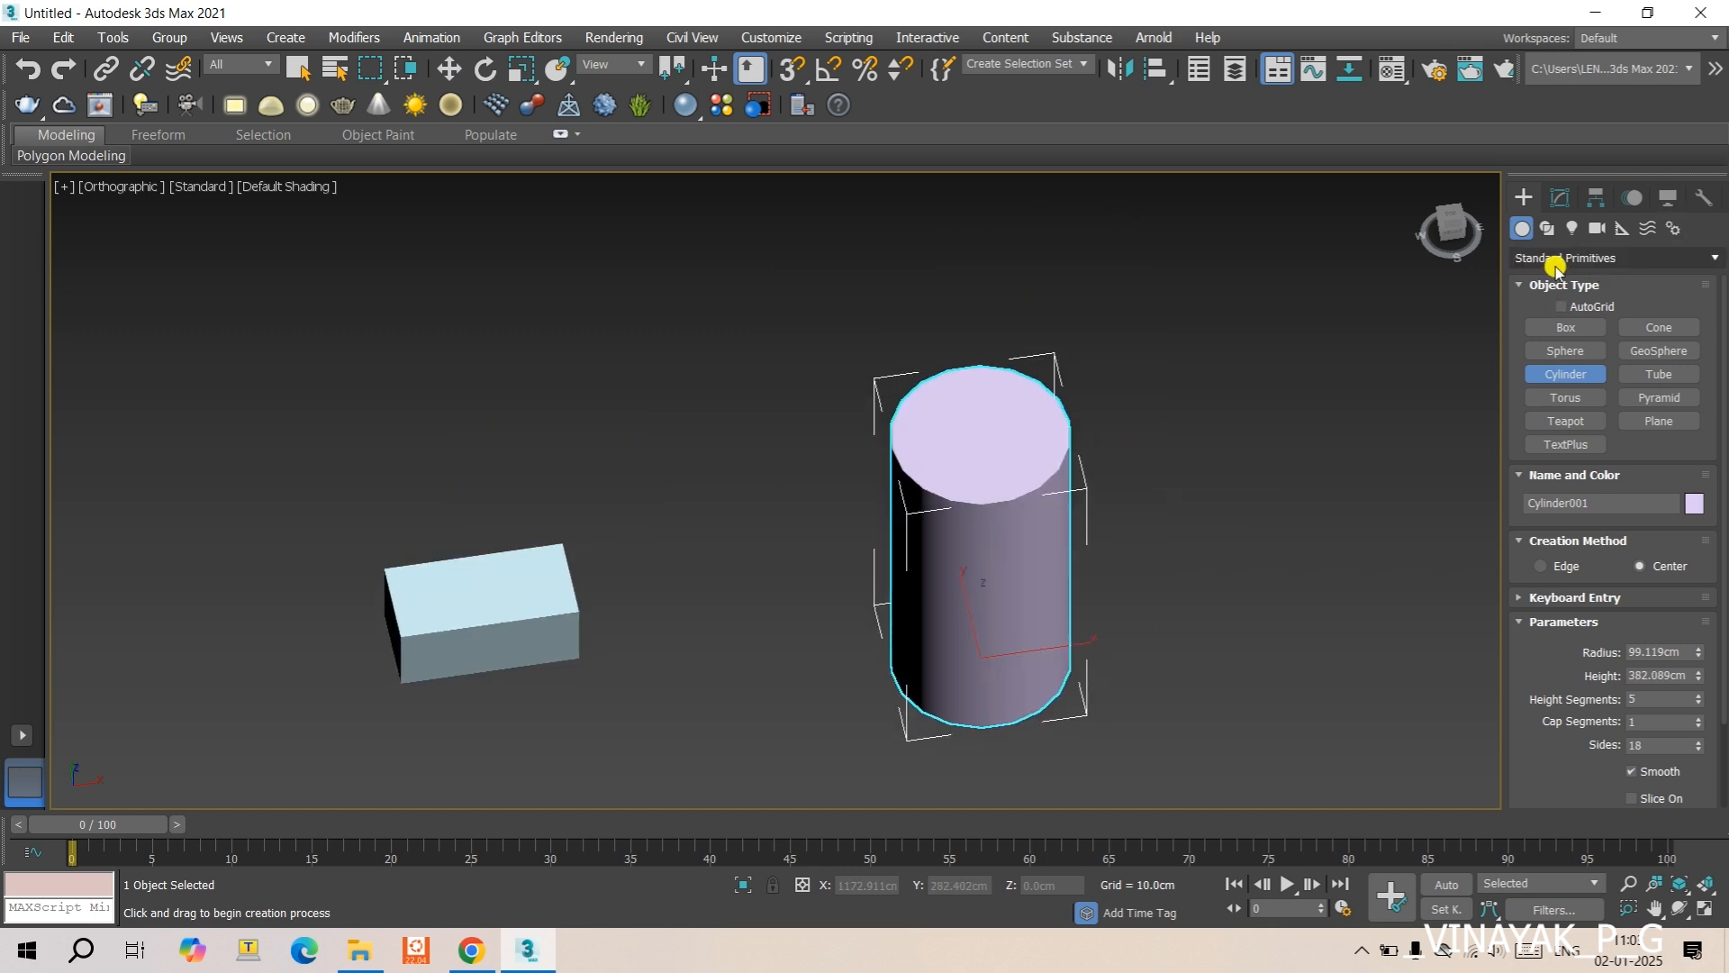
pyautogui.click(1558, 198)
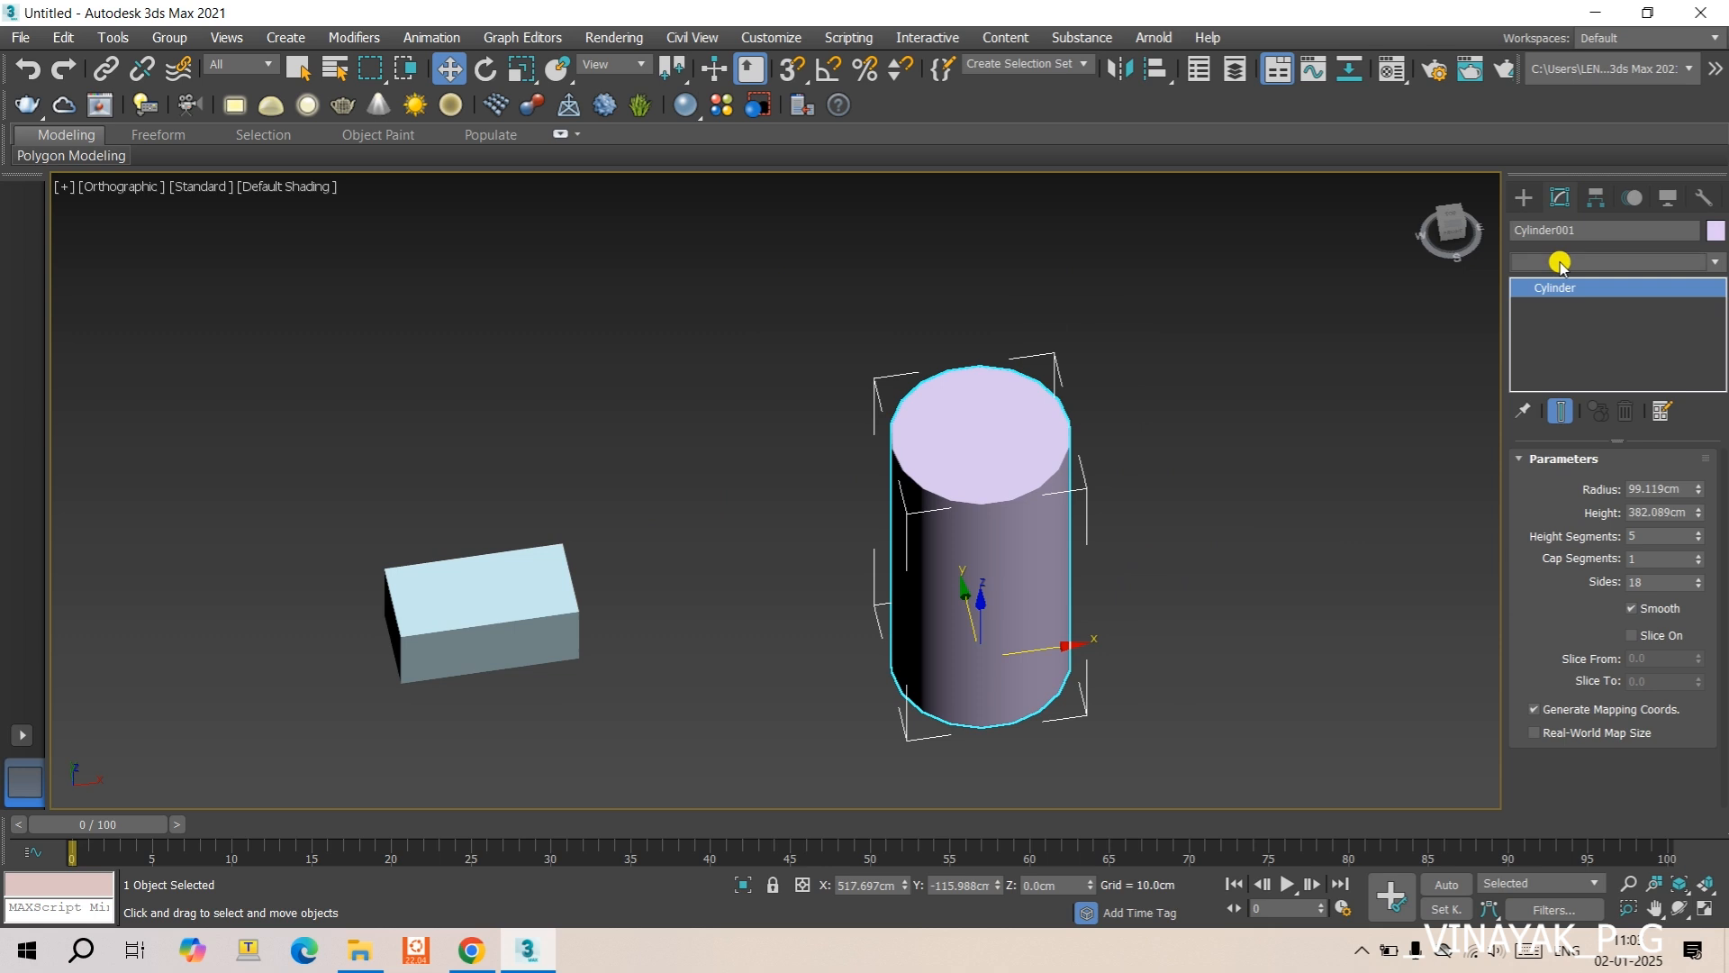
pyautogui.click(1561, 261)
pyautogui.write('d')
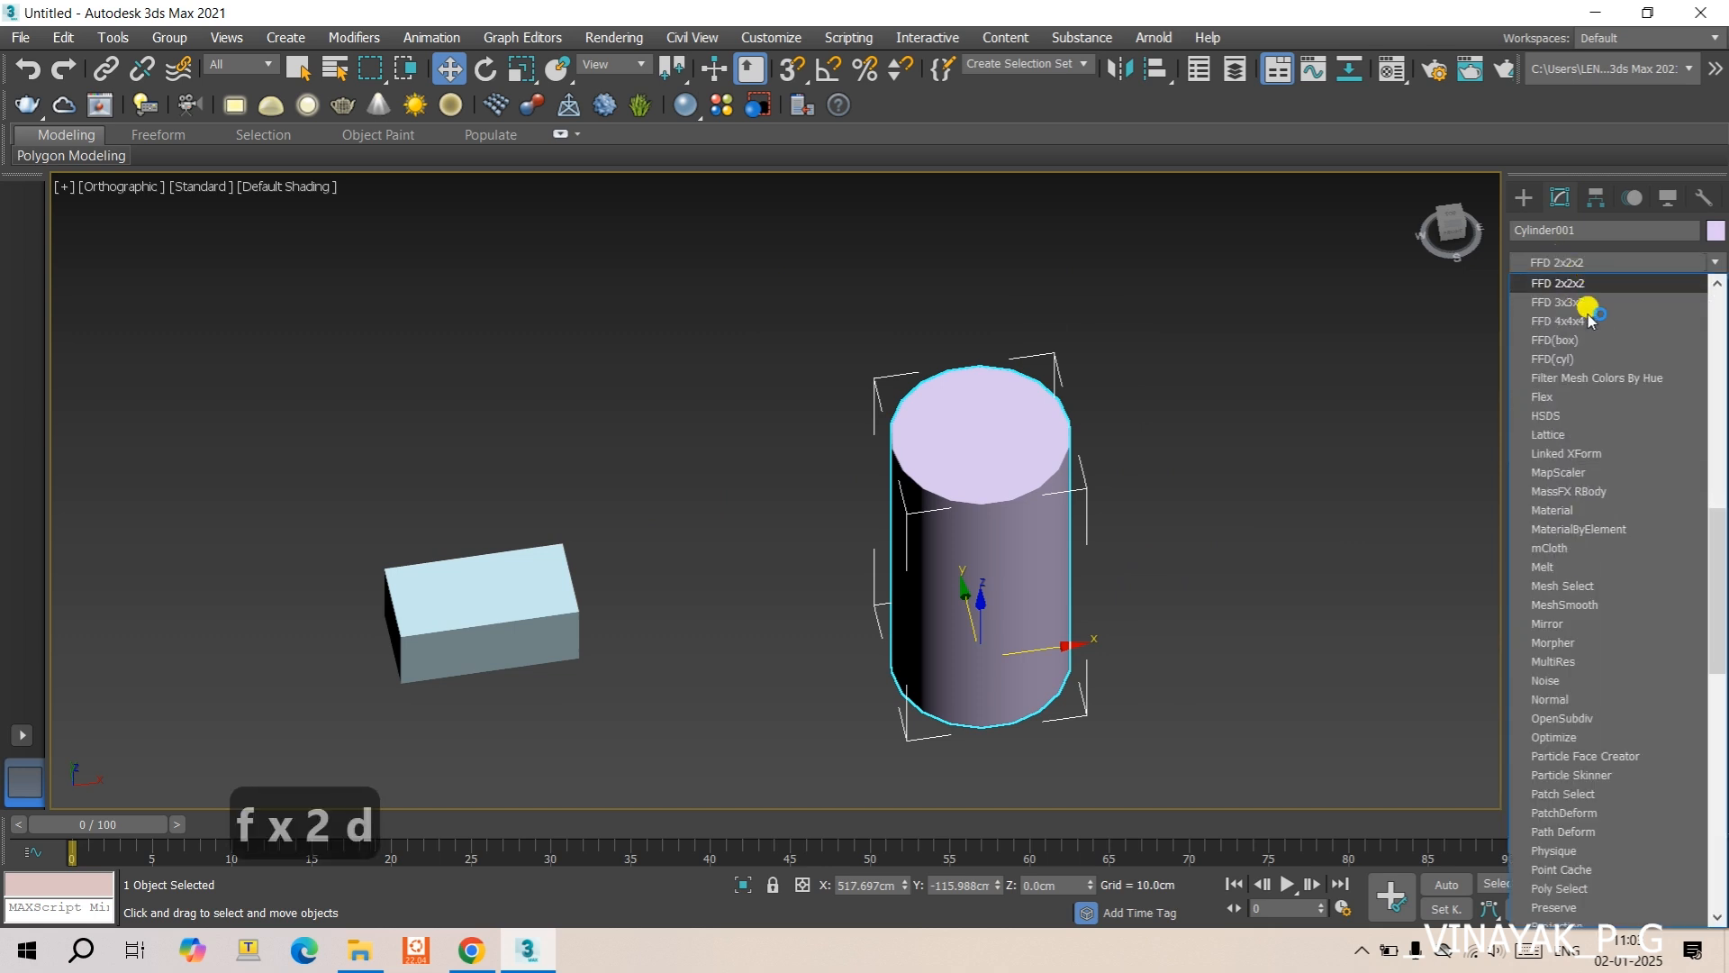
pyautogui.click(1581, 303)
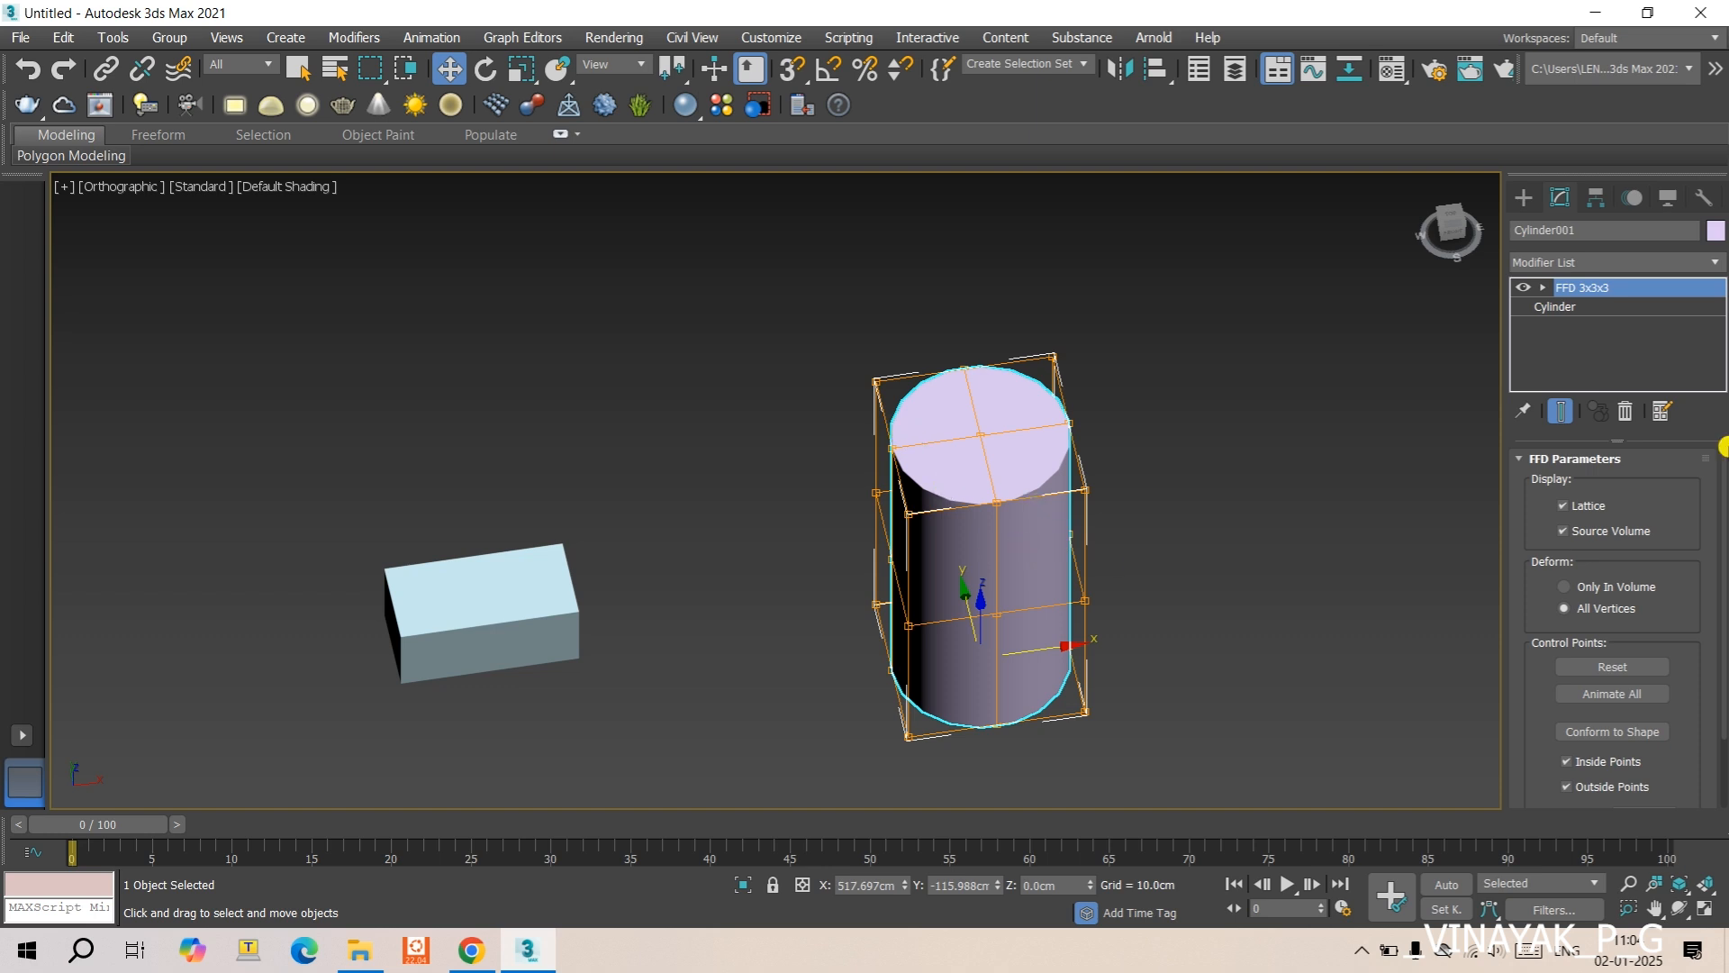
# - Enter the FFD 3x3x3 Control Points level and conform the lattice to the cylinder's shape
pyautogui.scroll(-2, 1580, 518)
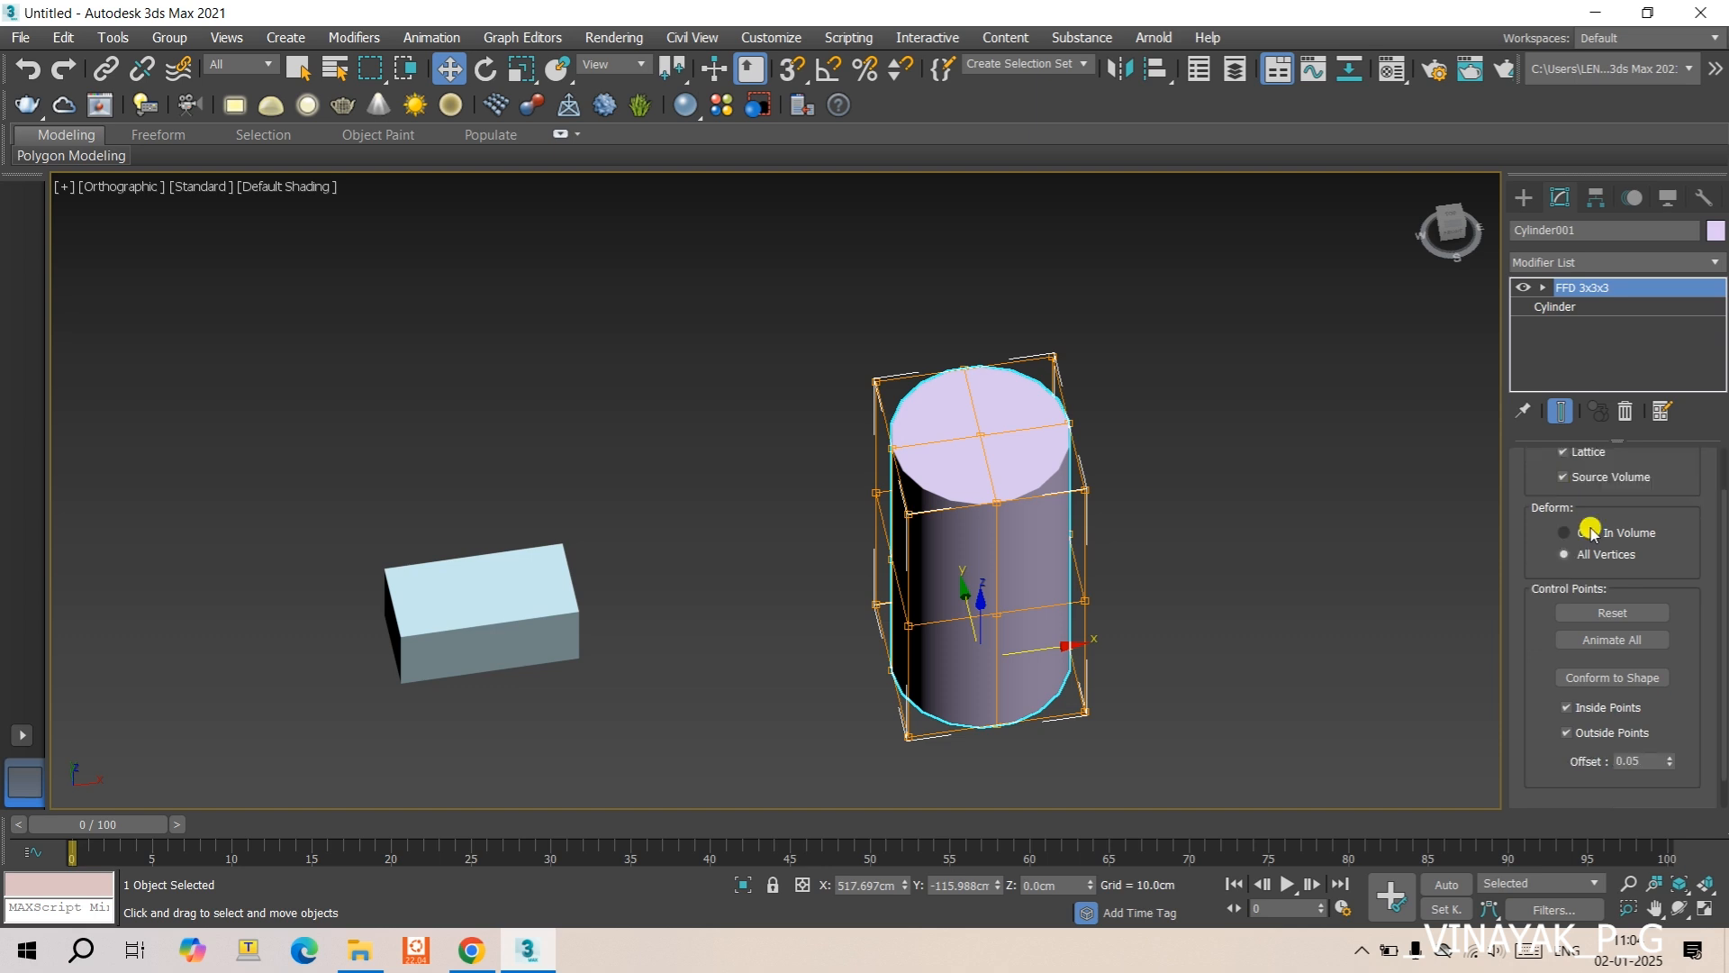
pyautogui.click(1599, 680)
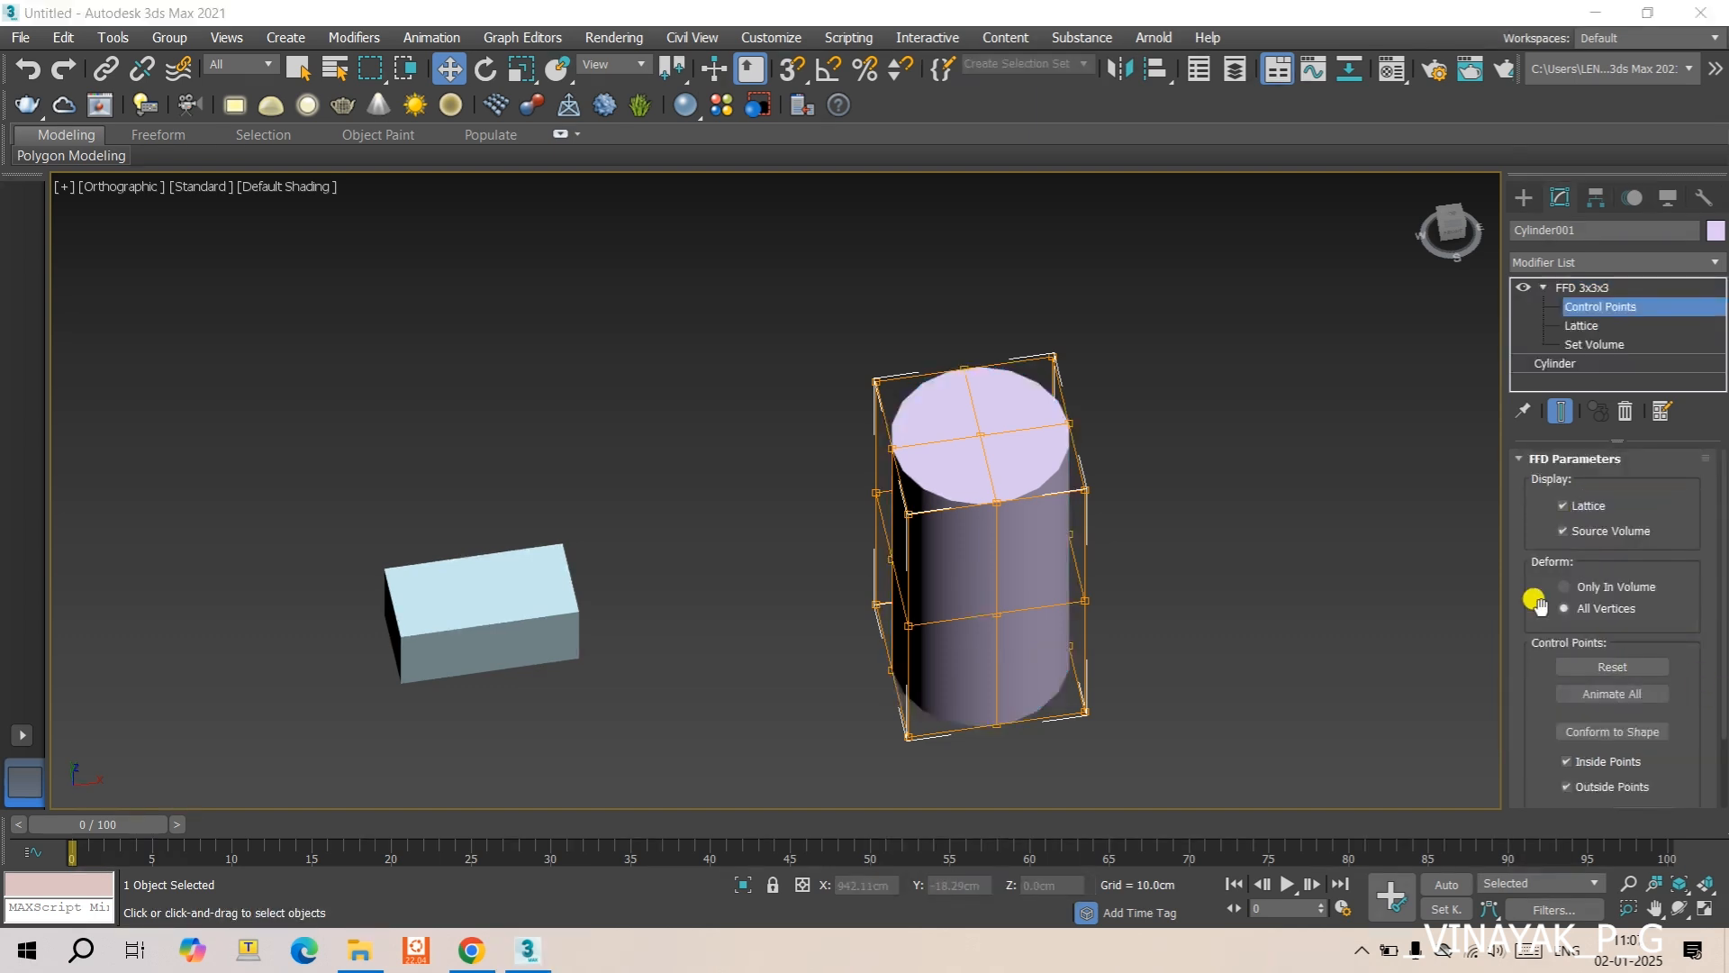
pyautogui.scroll(-3, 1536, 602)
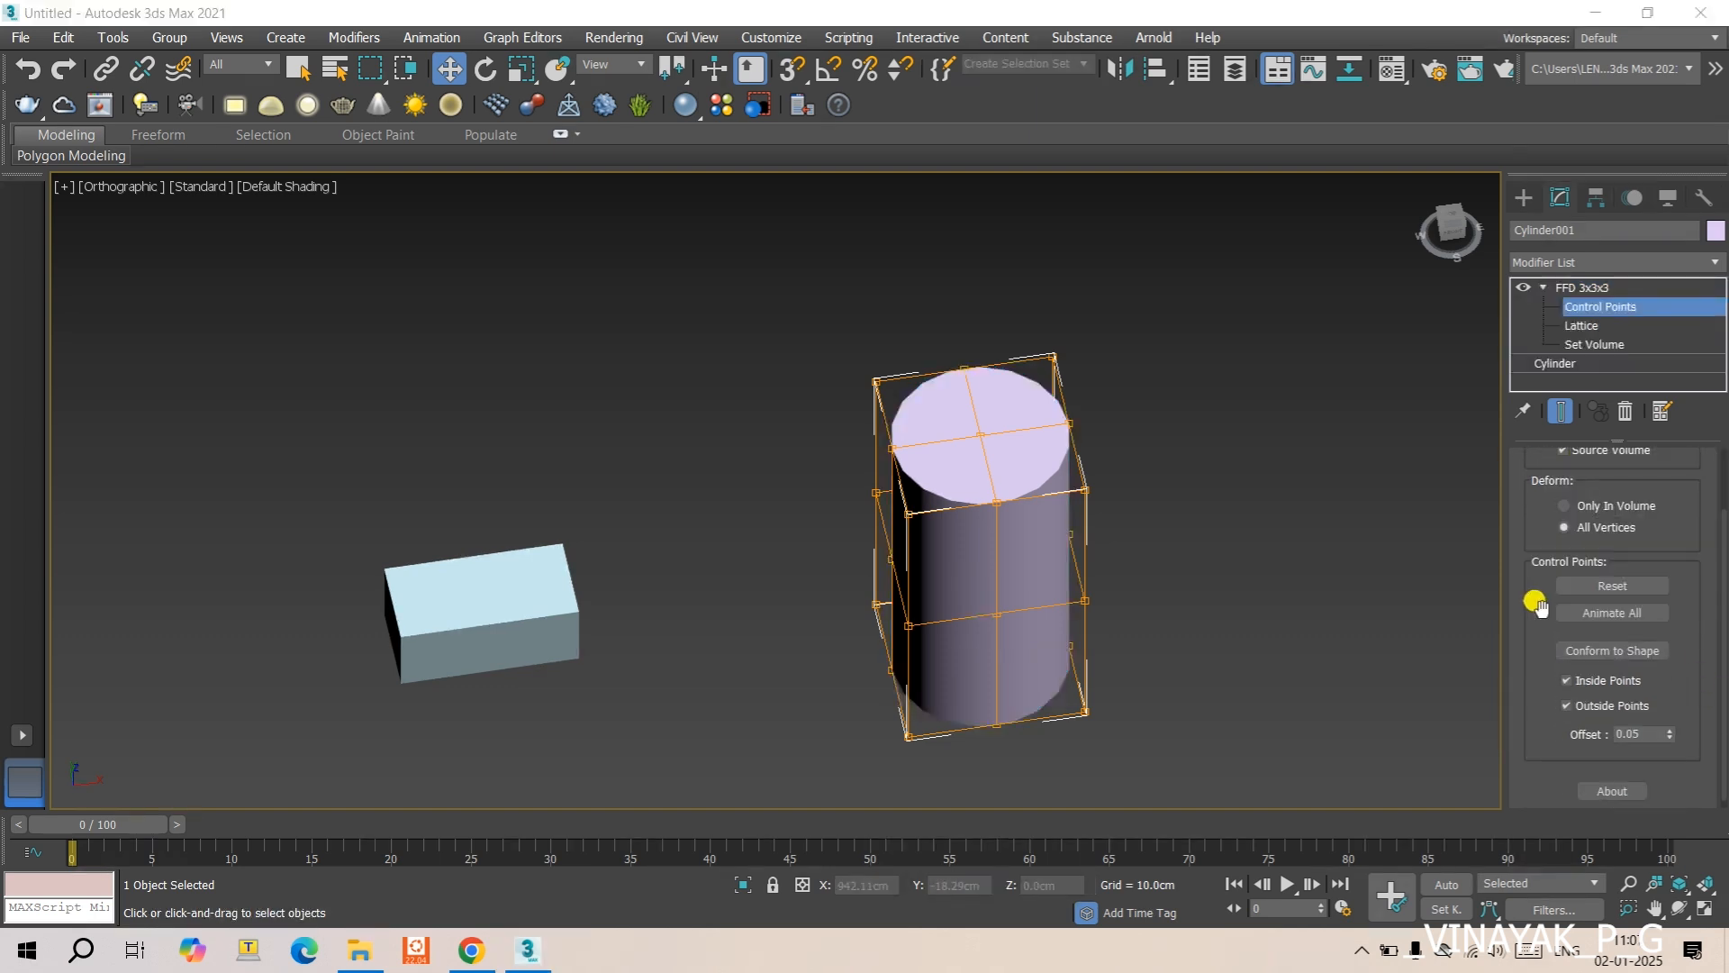
pyautogui.click(1619, 652)
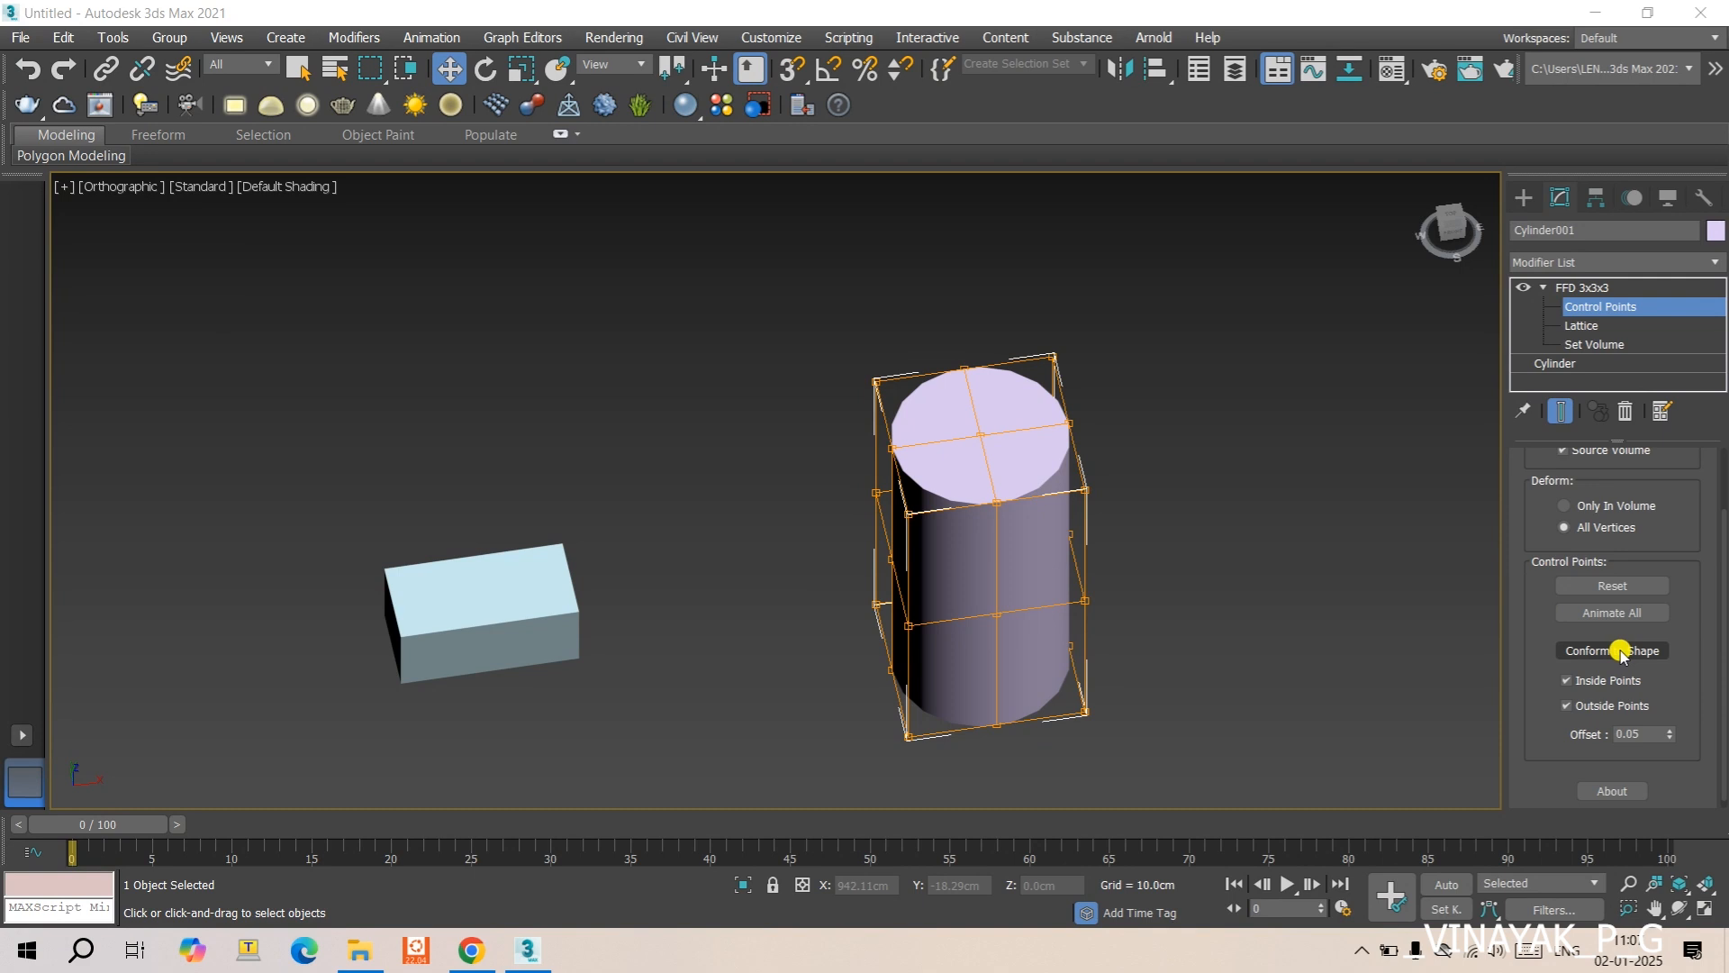
pyautogui.click(1612, 660)
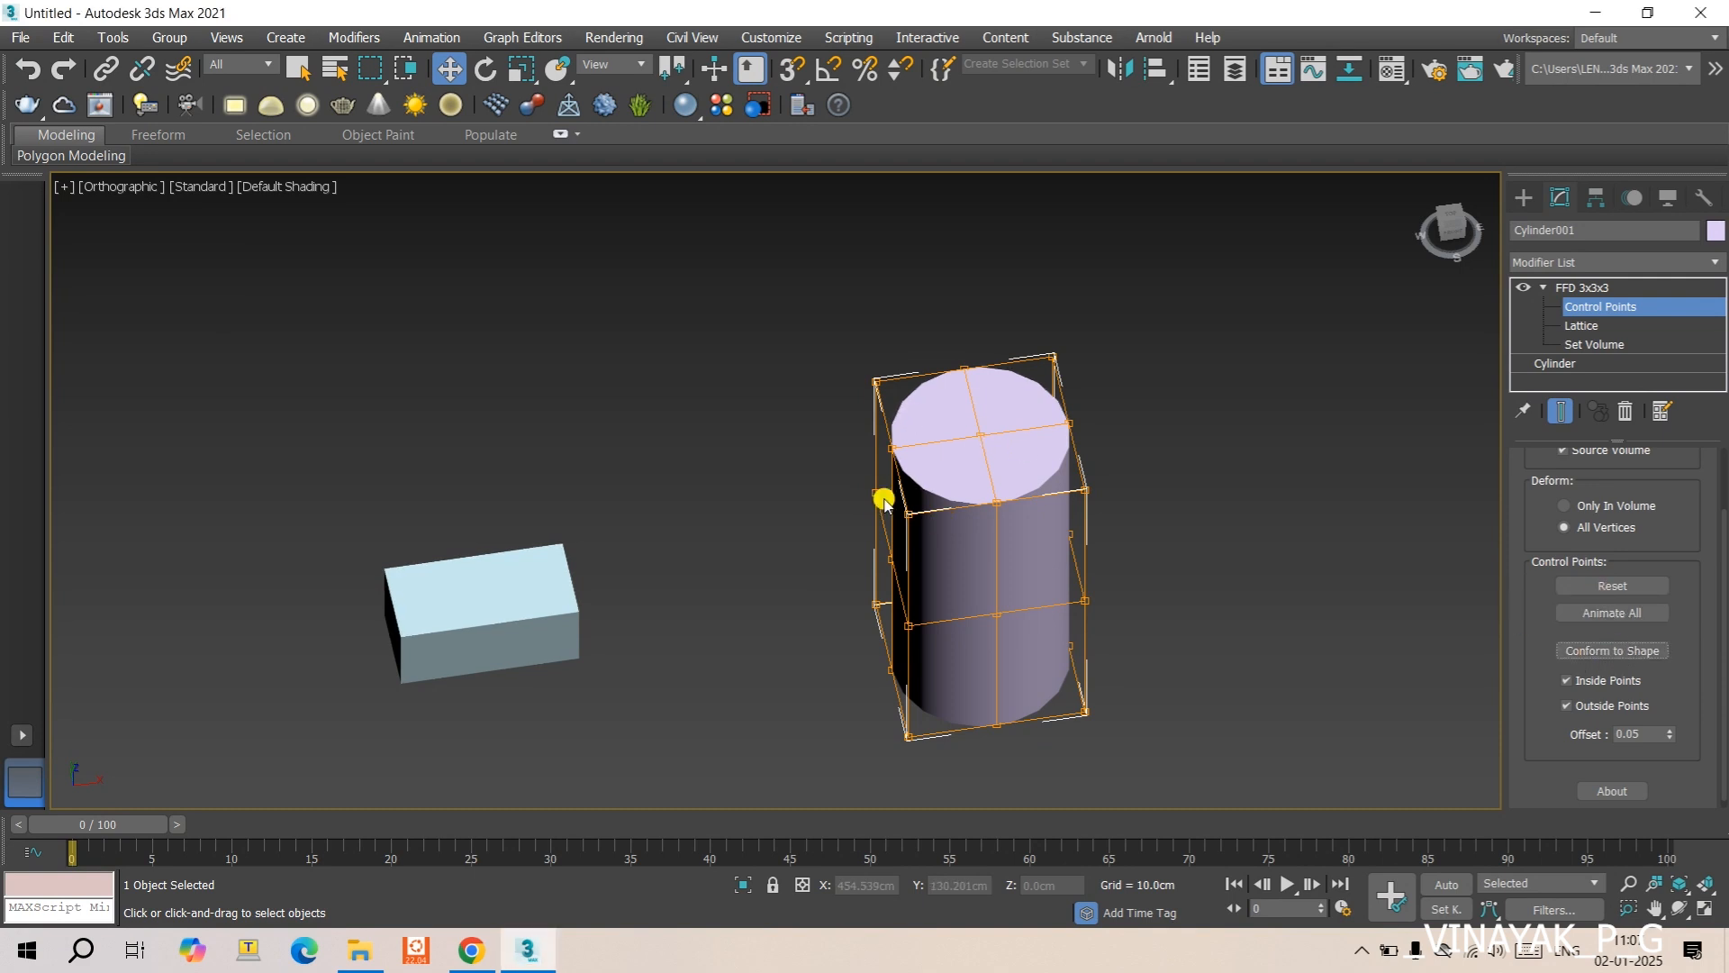
# - Toggle the cylinder's Source Volume display, leaving it off, and reset the FFD 3x3x3 control points
pyautogui.scroll(4, 943, 495)
pyautogui.scroll(-2, 950, 498)
pyautogui.scroll(-2, 950, 498)
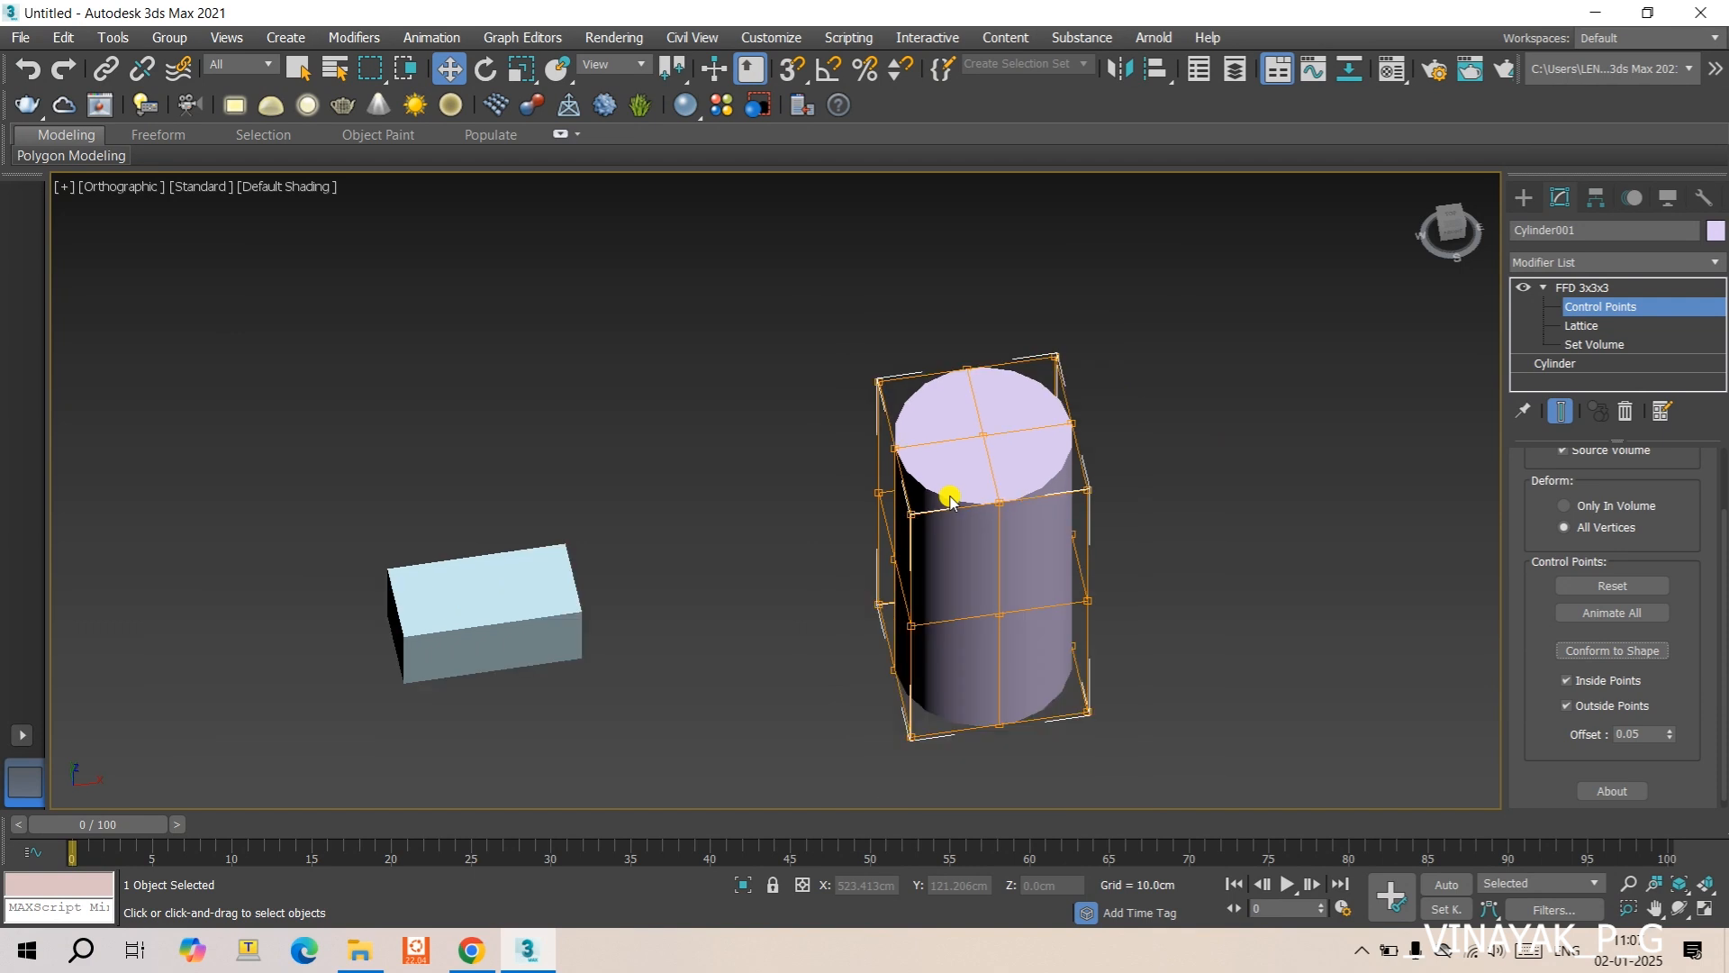
pyautogui.scroll(1, 1583, 496)
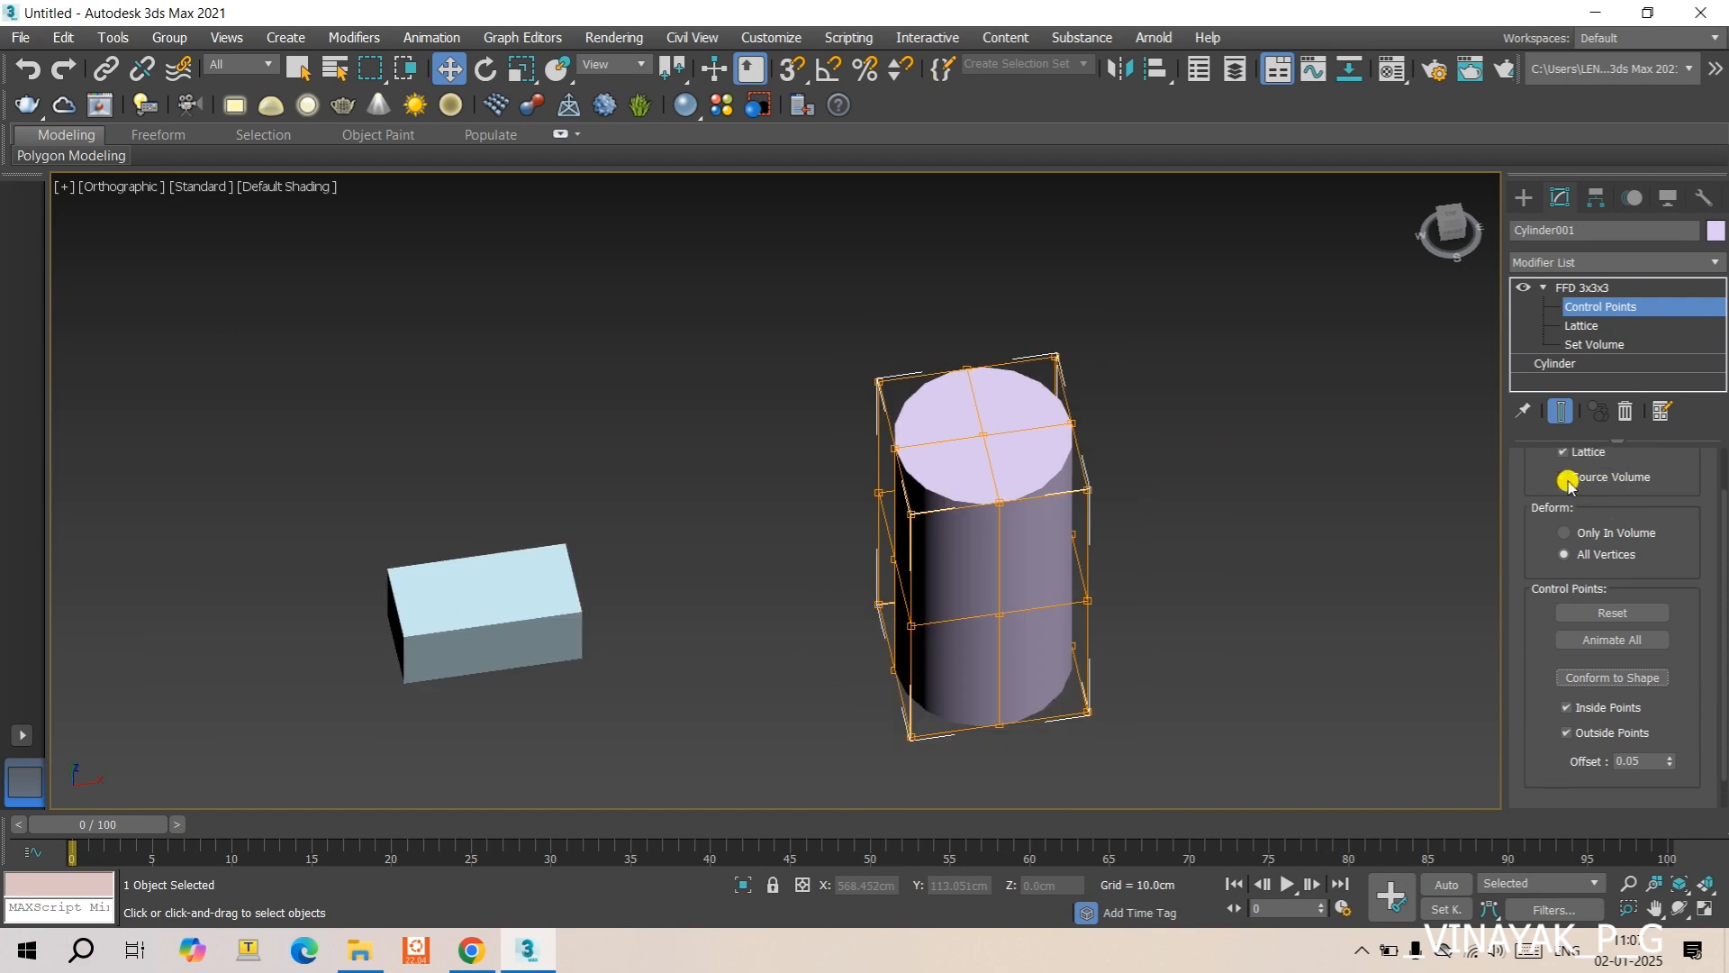
pyautogui.click(1565, 478)
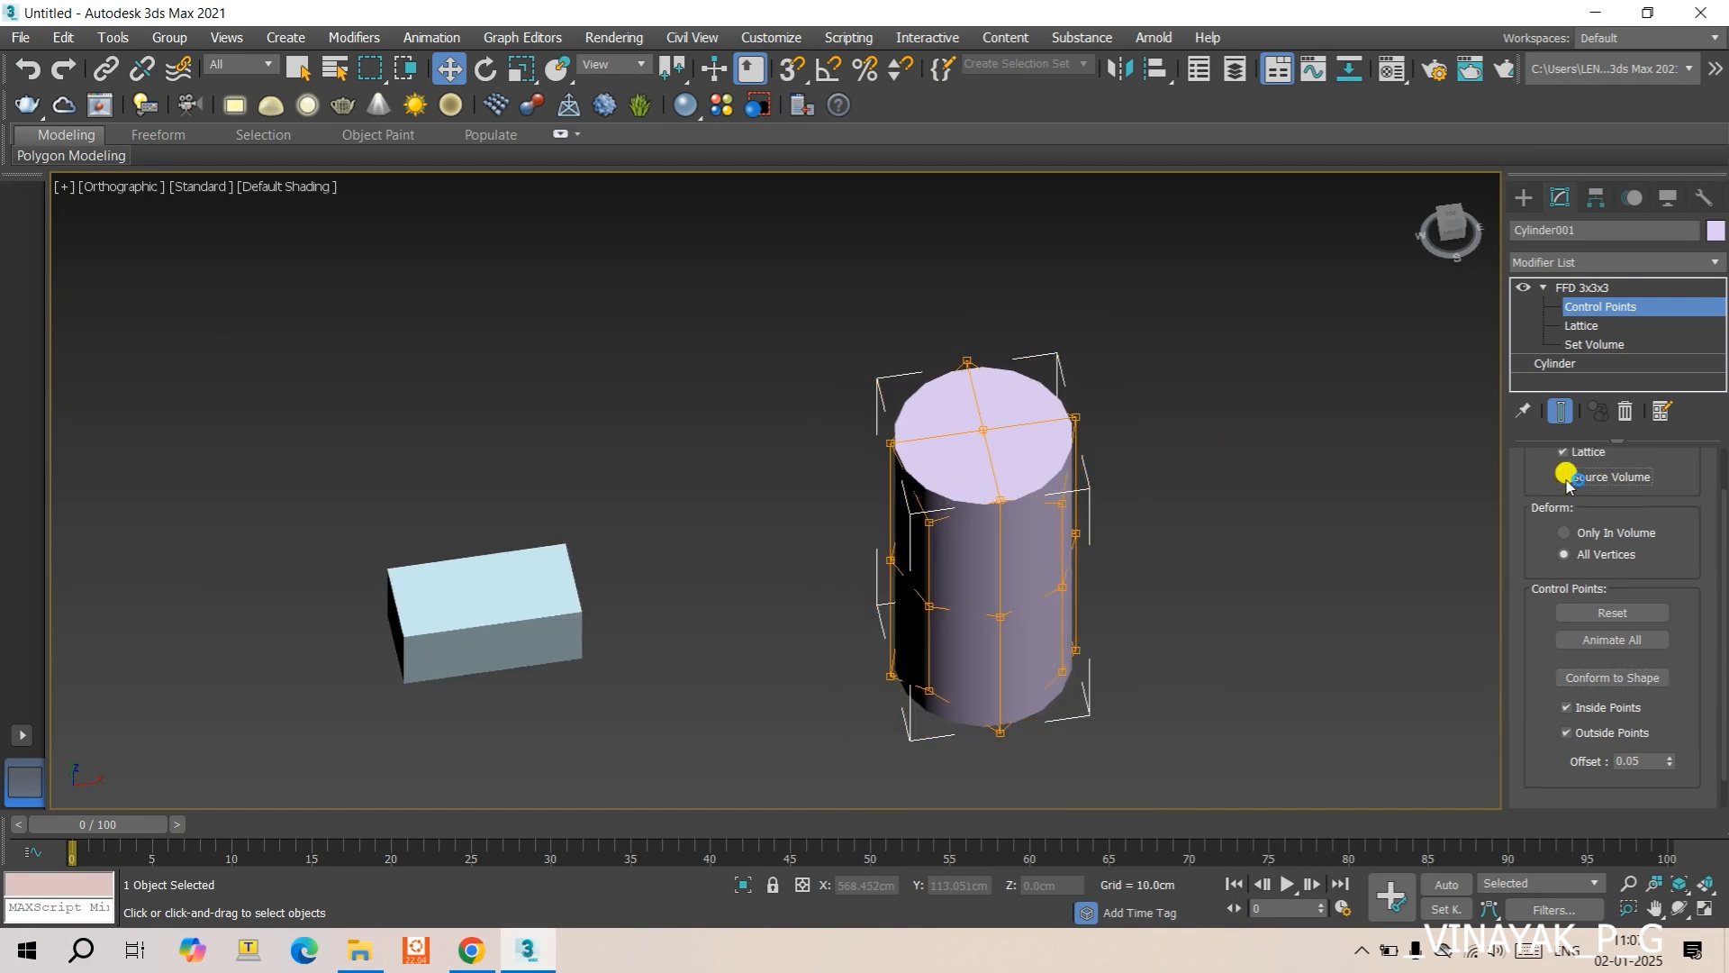
pyautogui.click(1566, 479)
pyautogui.click(1565, 478)
pyautogui.click(1613, 613)
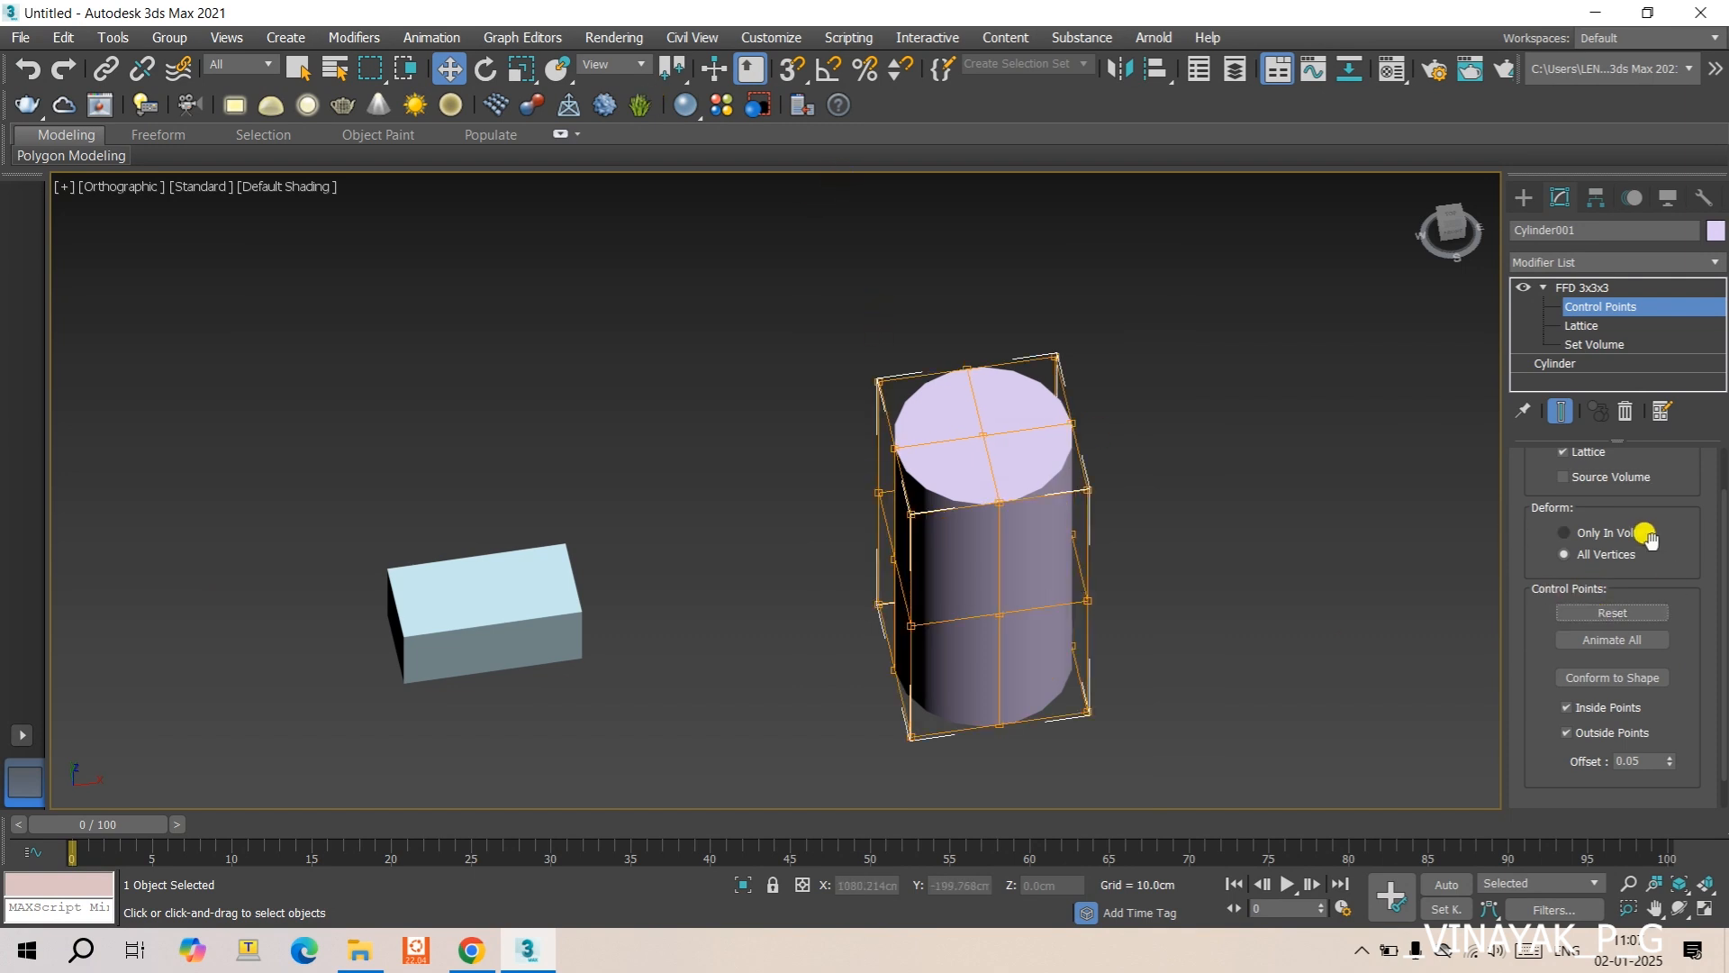
# - Hide the cylinder's FFD lattice display to inspect the control points alone, and show the lattice again
pyautogui.scroll(2, 1647, 538)
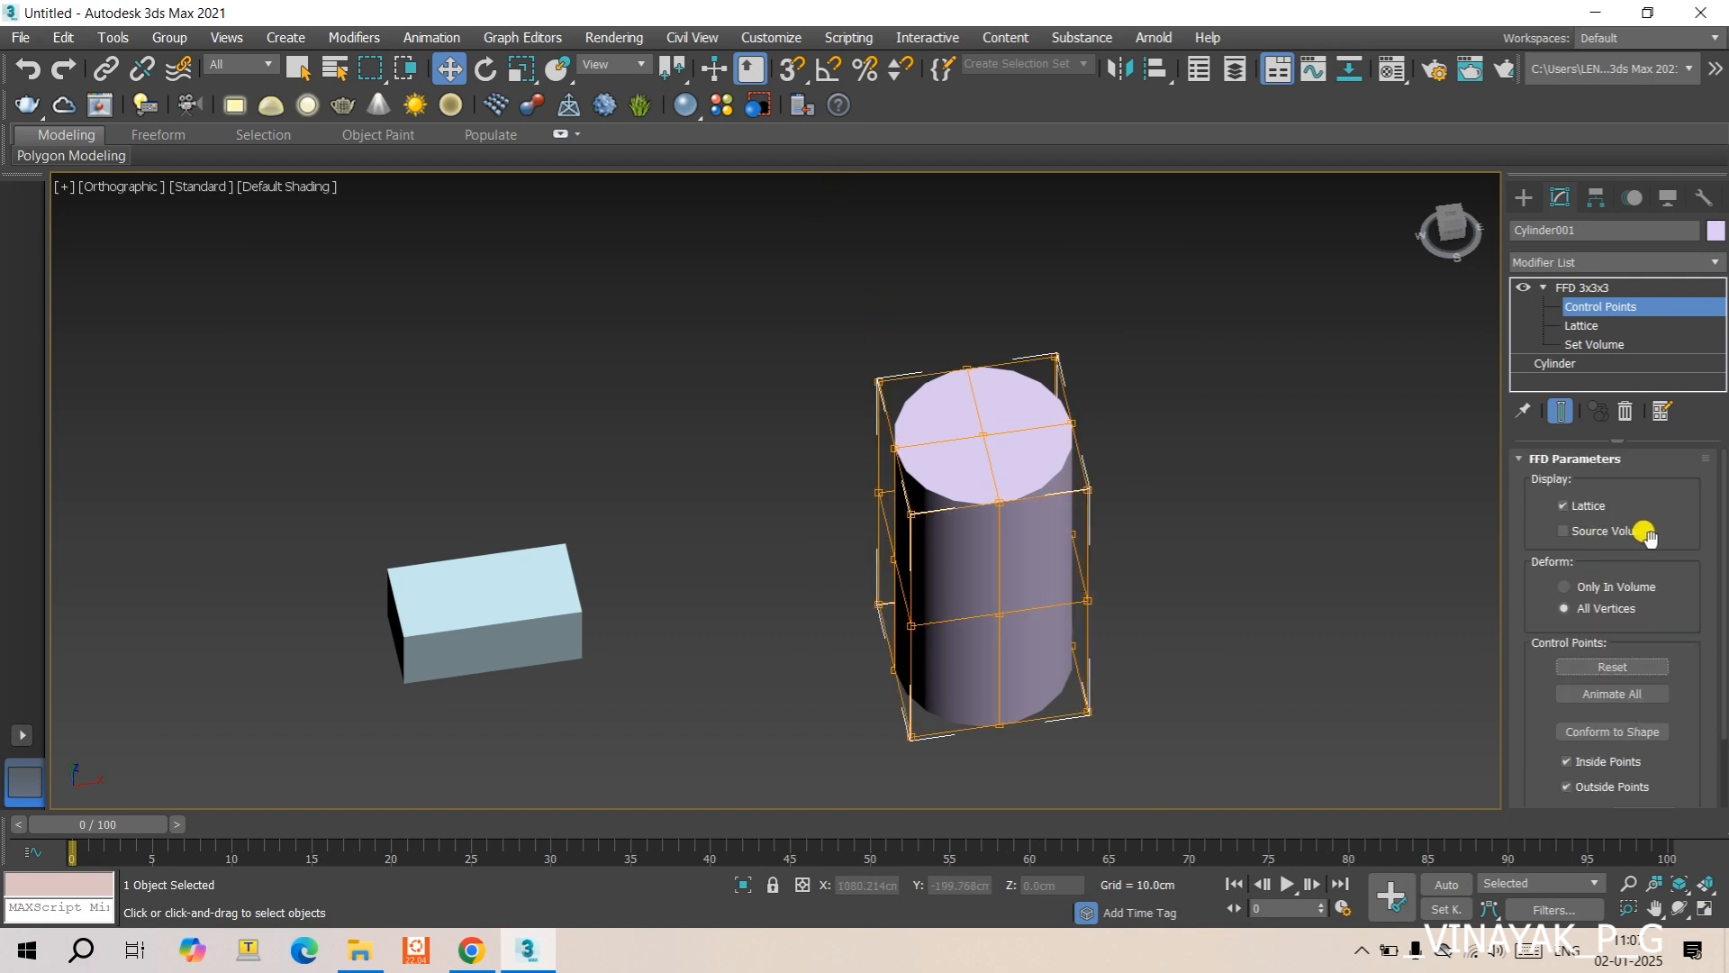
pyautogui.click(1565, 505)
pyautogui.scroll(4, 986, 438)
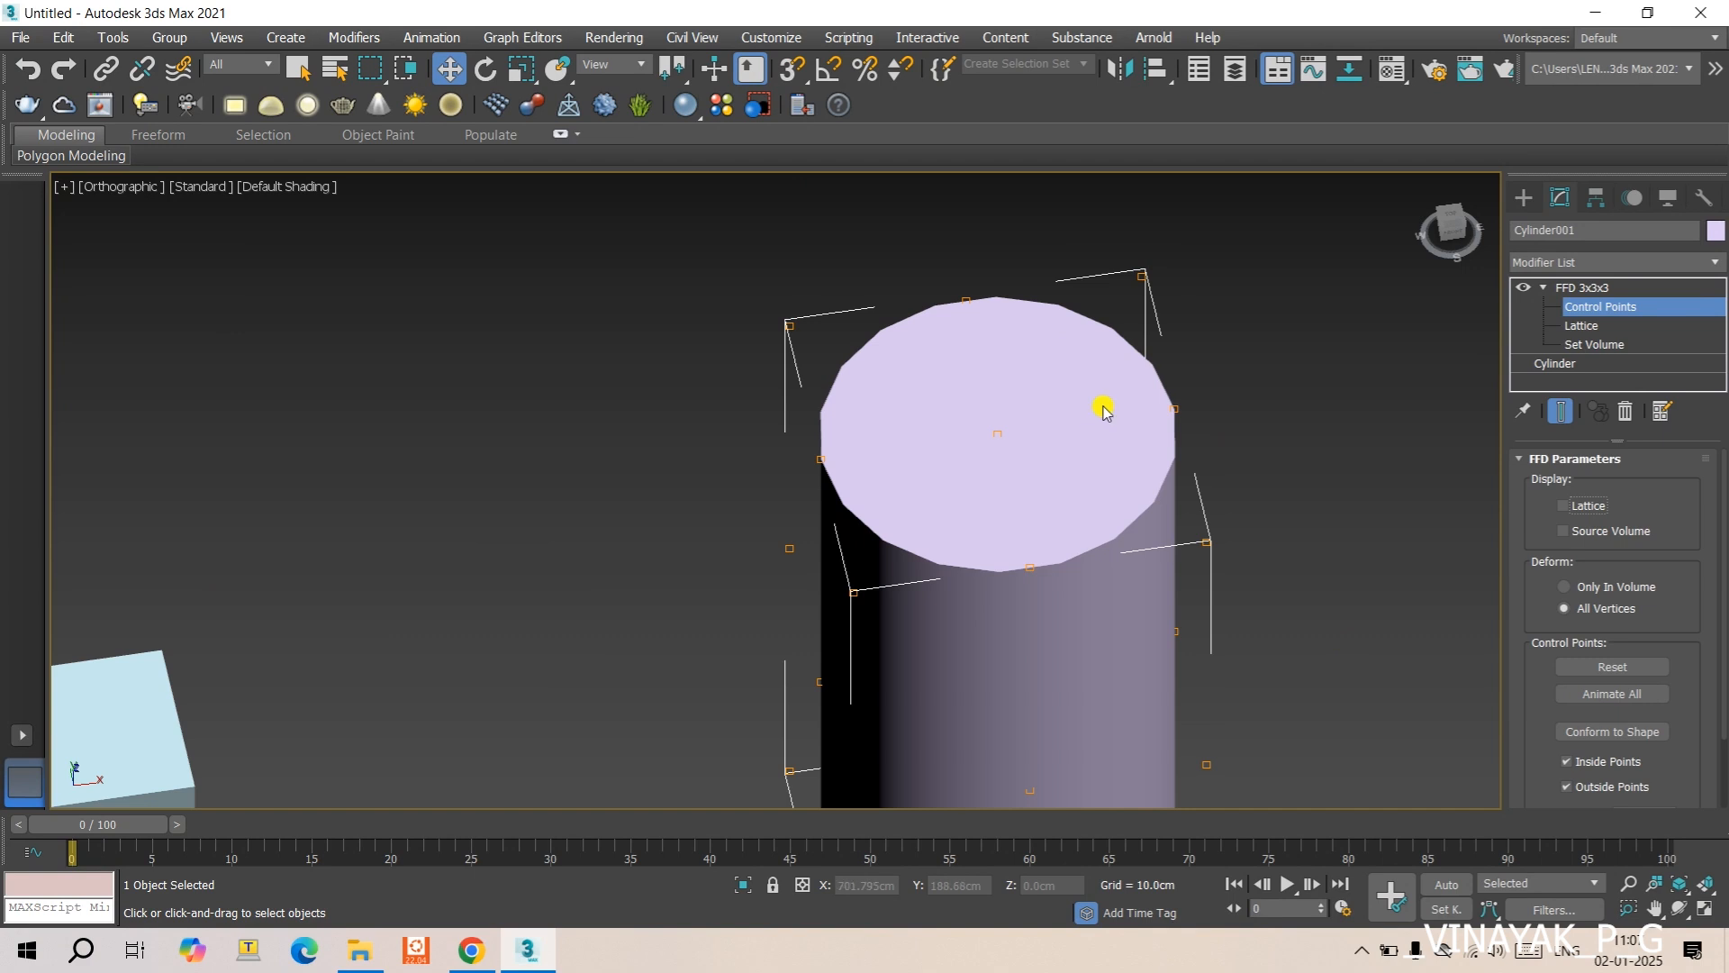
pyautogui.scroll(-2, 1036, 373)
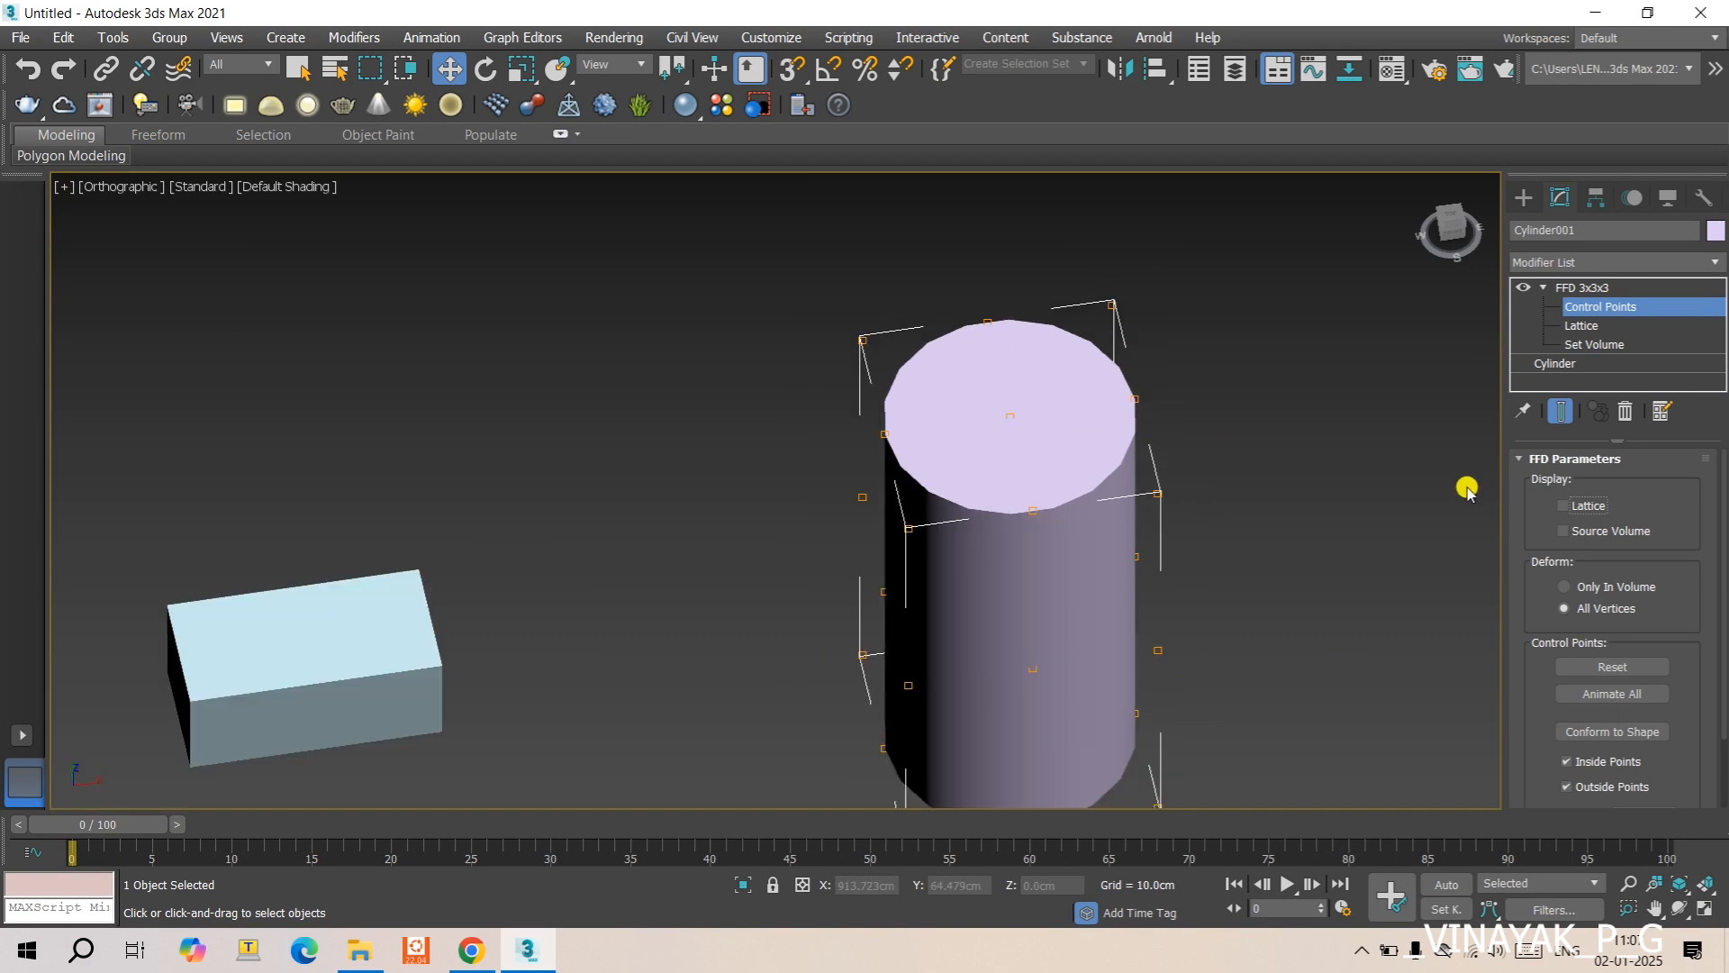
pyautogui.click(1562, 505)
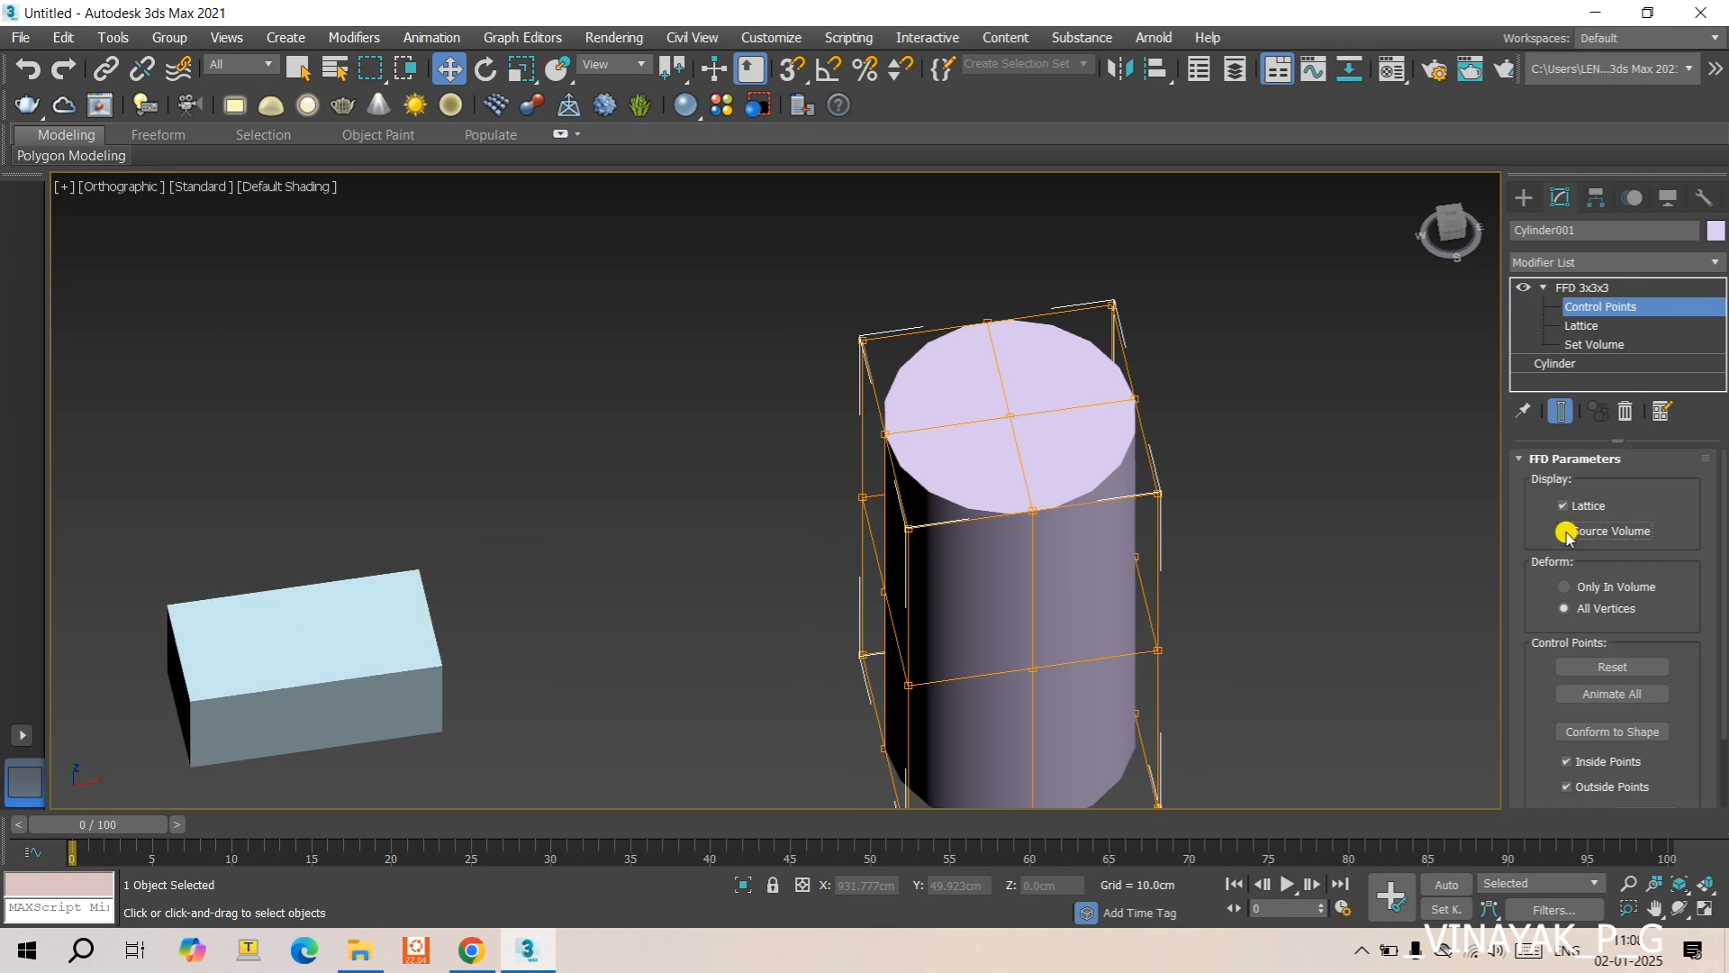
pyautogui.scroll(-1, 1608, 630)
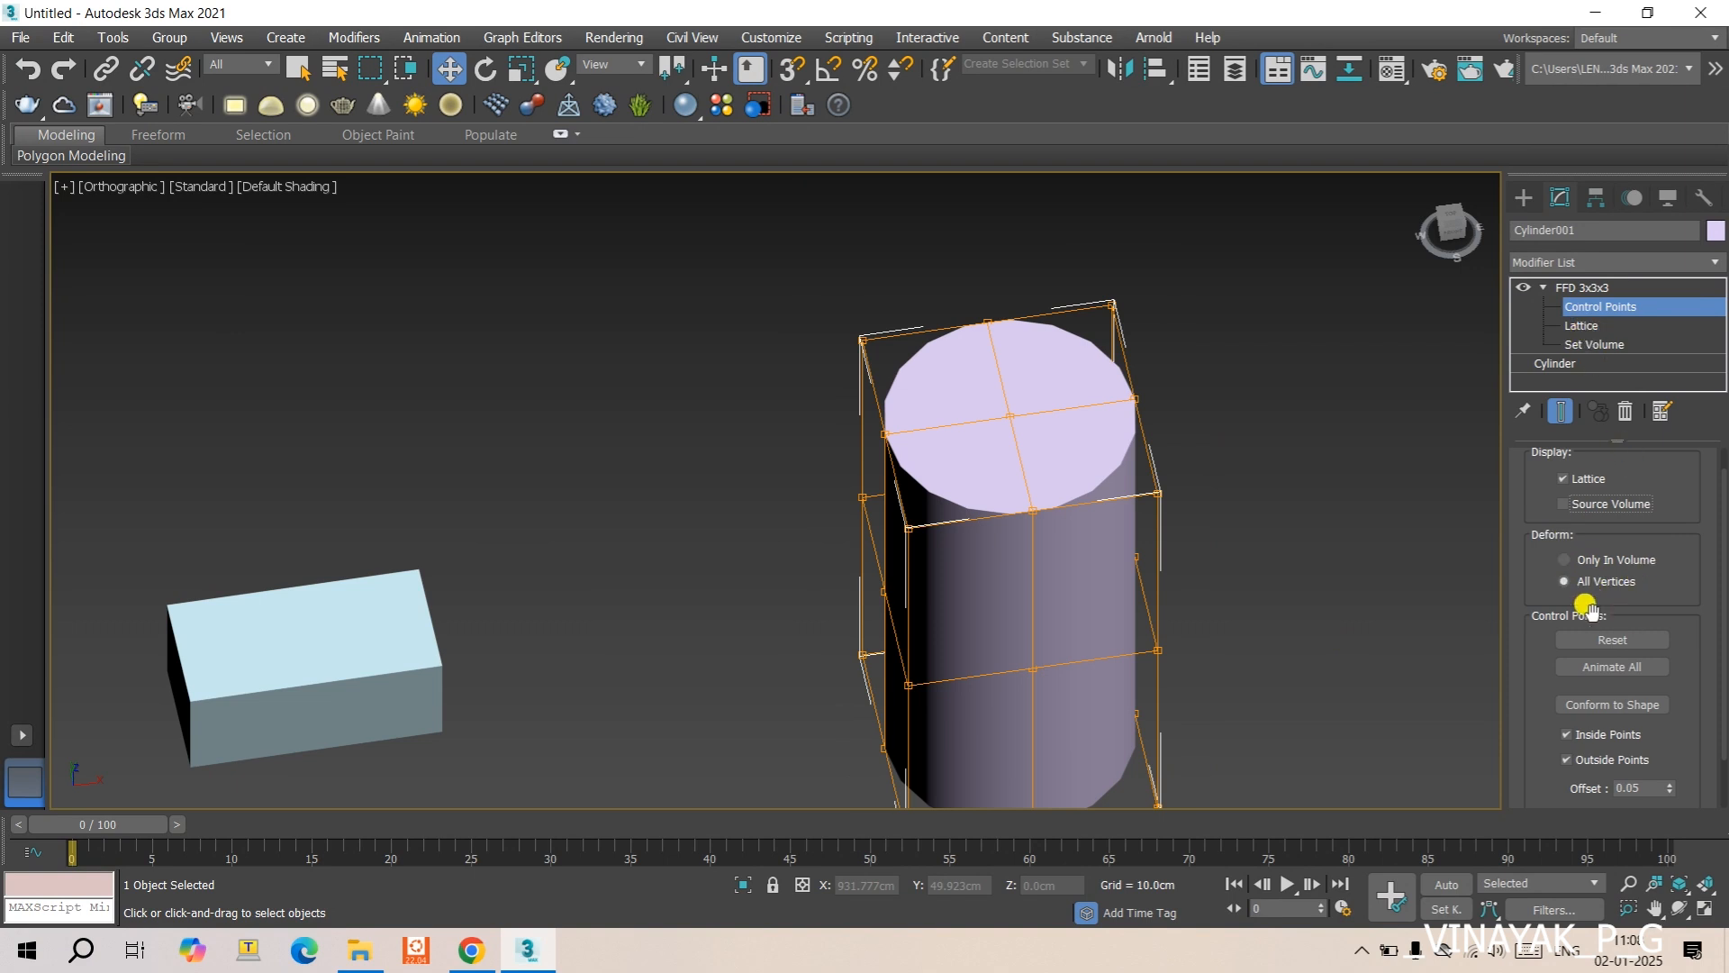
pyautogui.scroll(-2, 1626, 590)
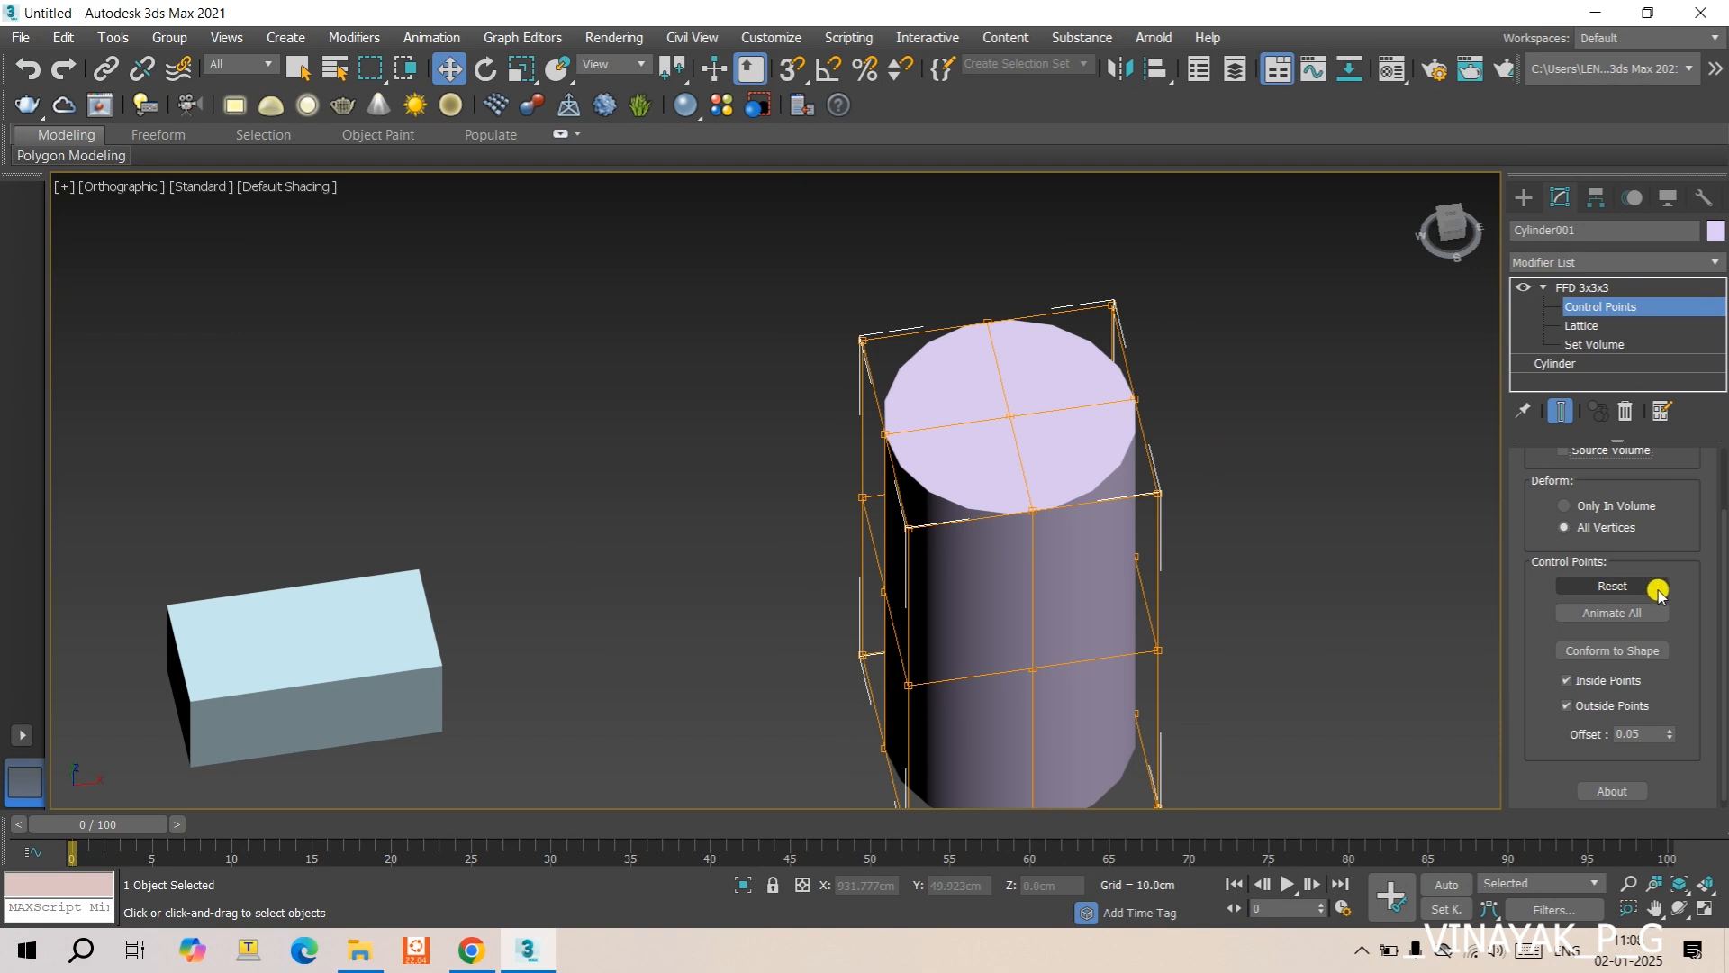
pyautogui.scroll(3, 1626, 584)
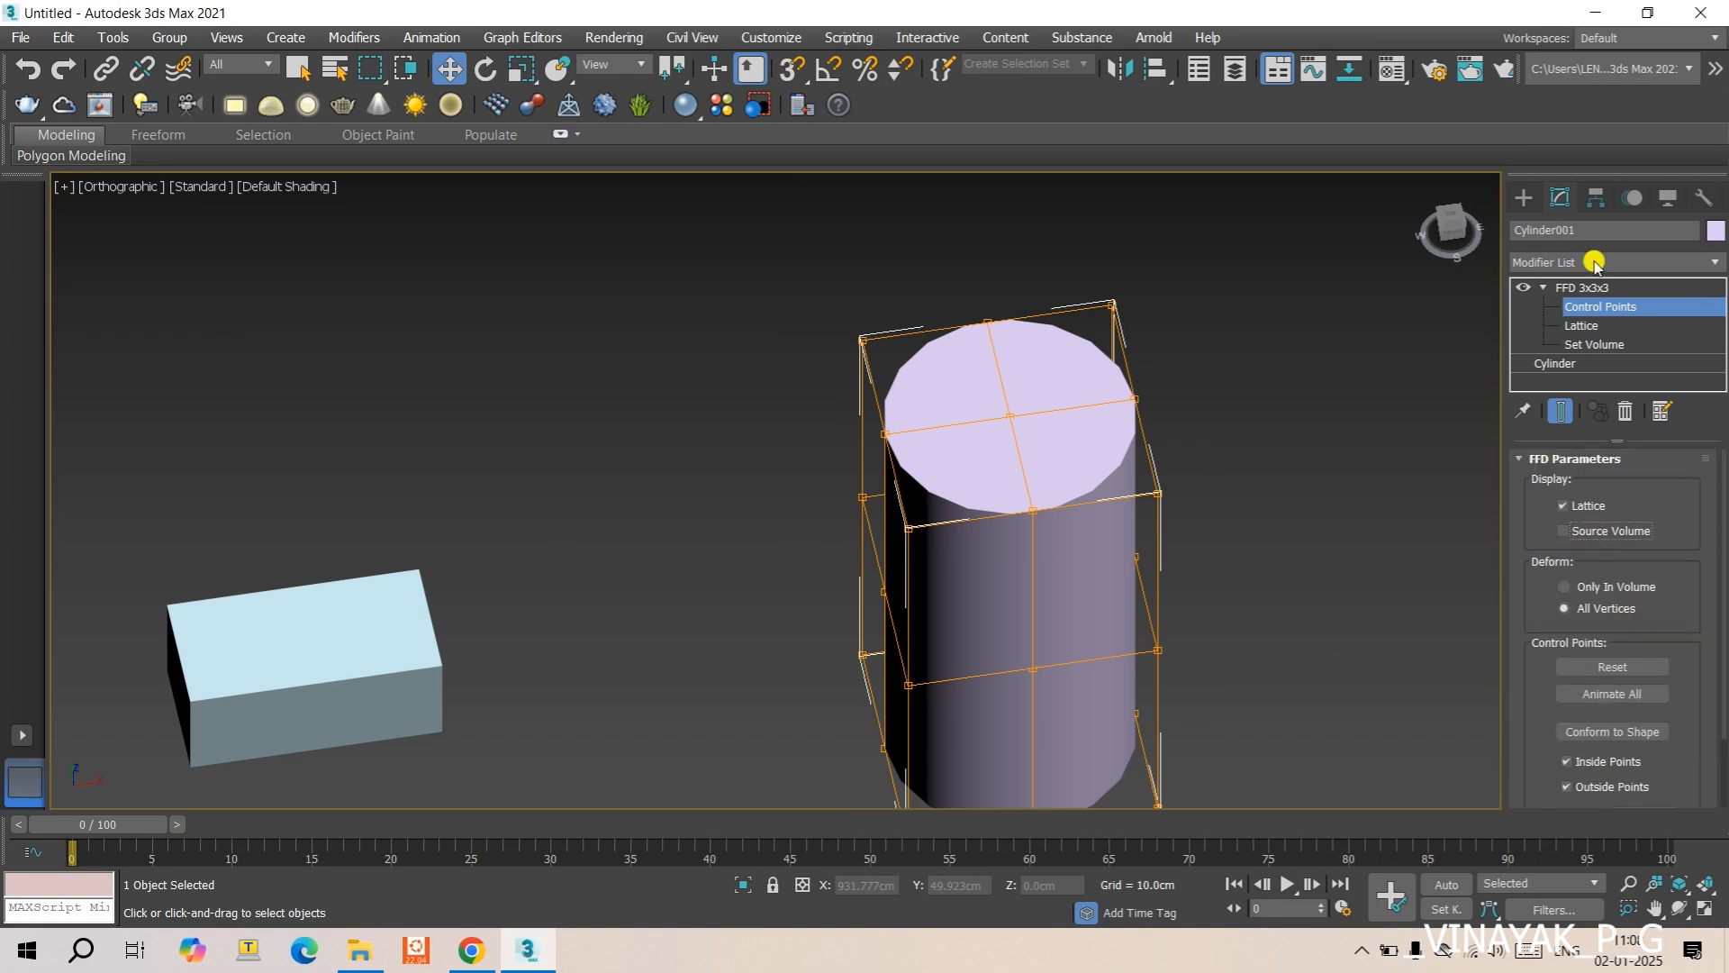
# - Create a sphere about 149 cm in radius on the +X side of the cylinder
pyautogui.scroll(-5, 1243, 432)
pyautogui.moveTo(1282, 437); pyautogui.dragTo(981, 452, button='middle')
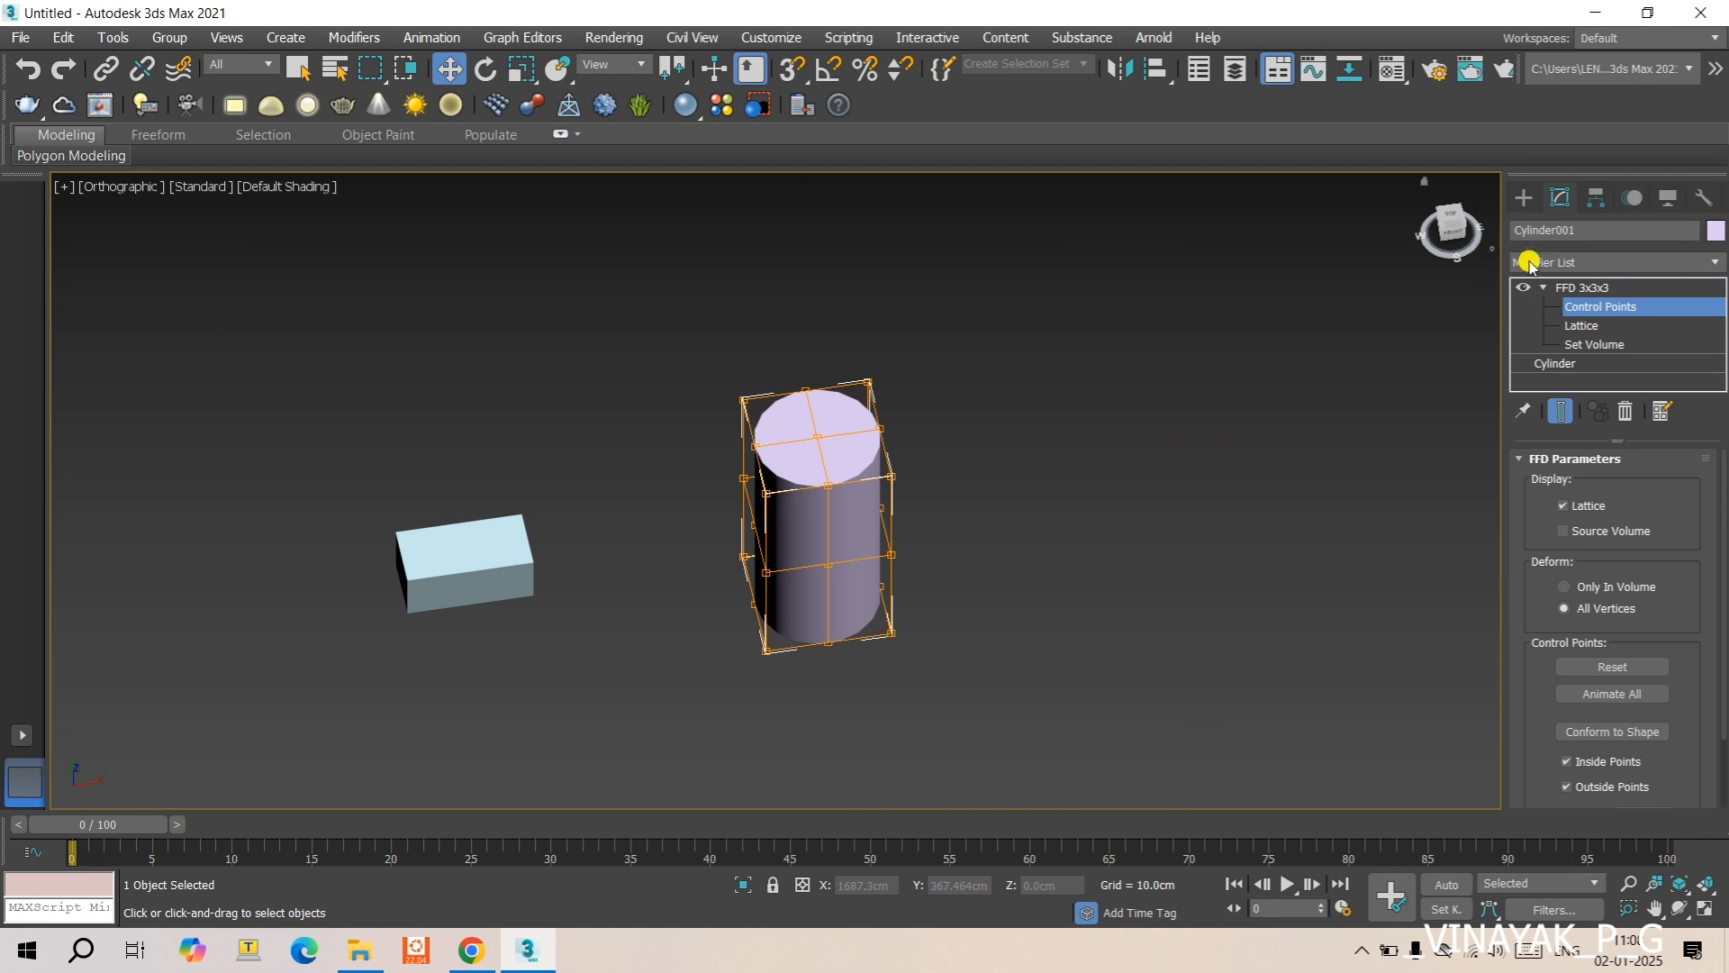
pyautogui.click(1523, 200)
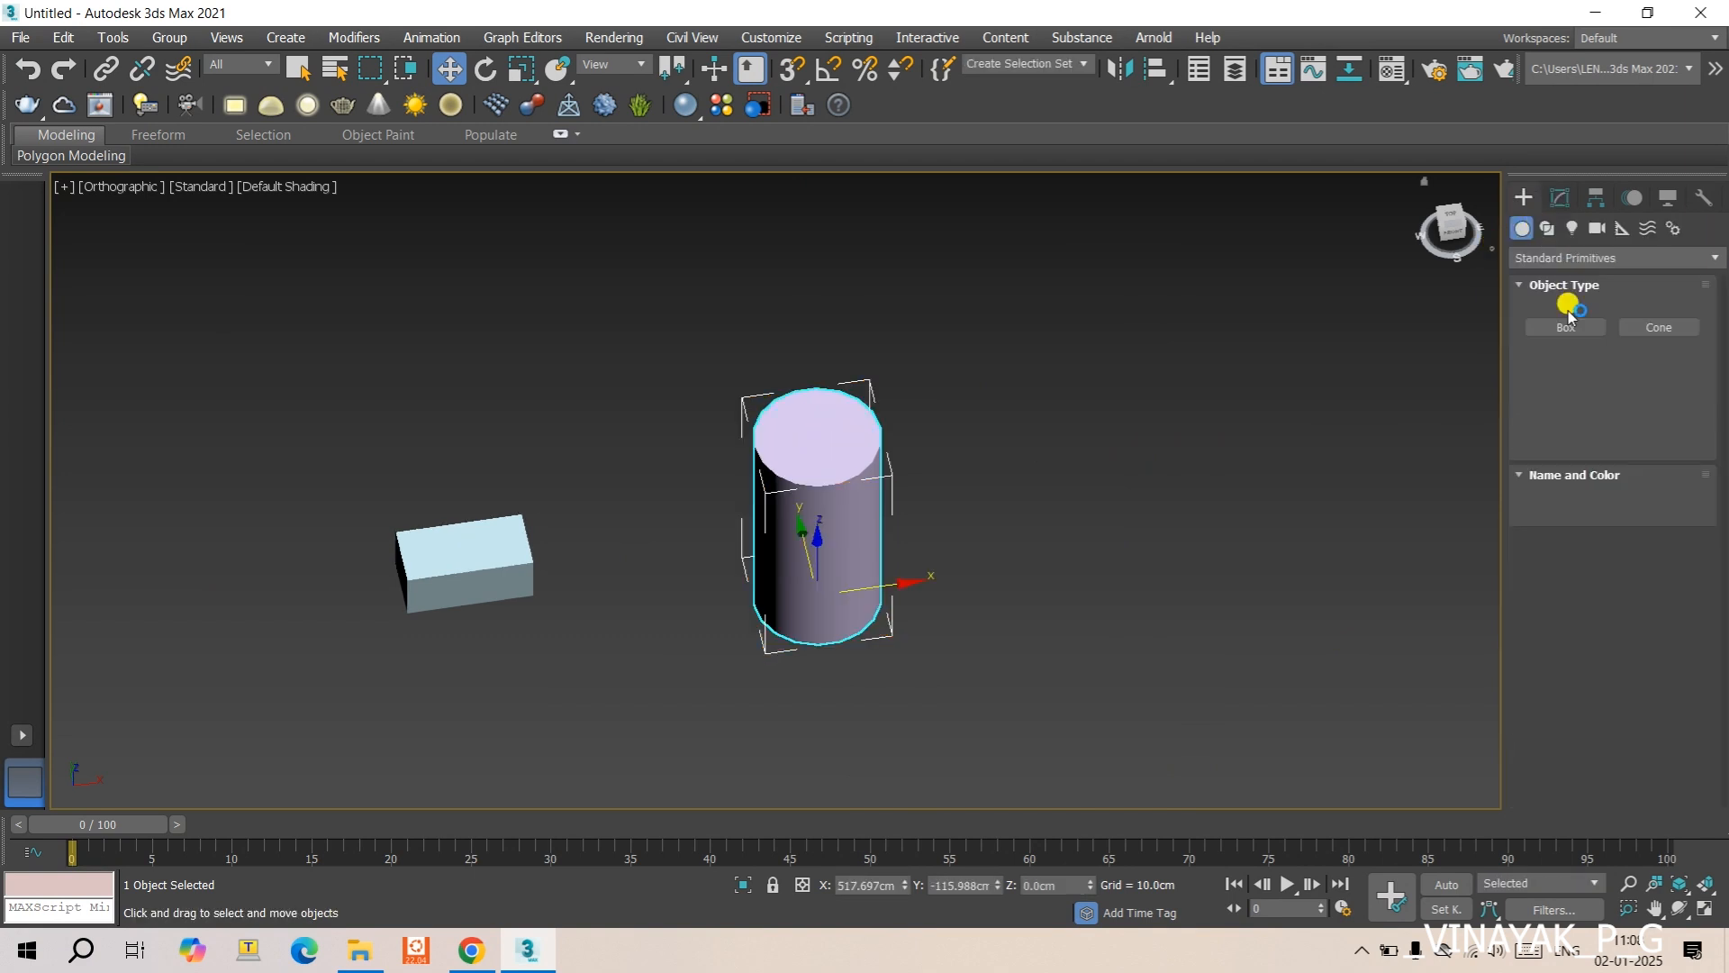
pyautogui.click(1567, 351)
pyautogui.moveTo(1162, 560); pyautogui.dragTo(1220, 620)
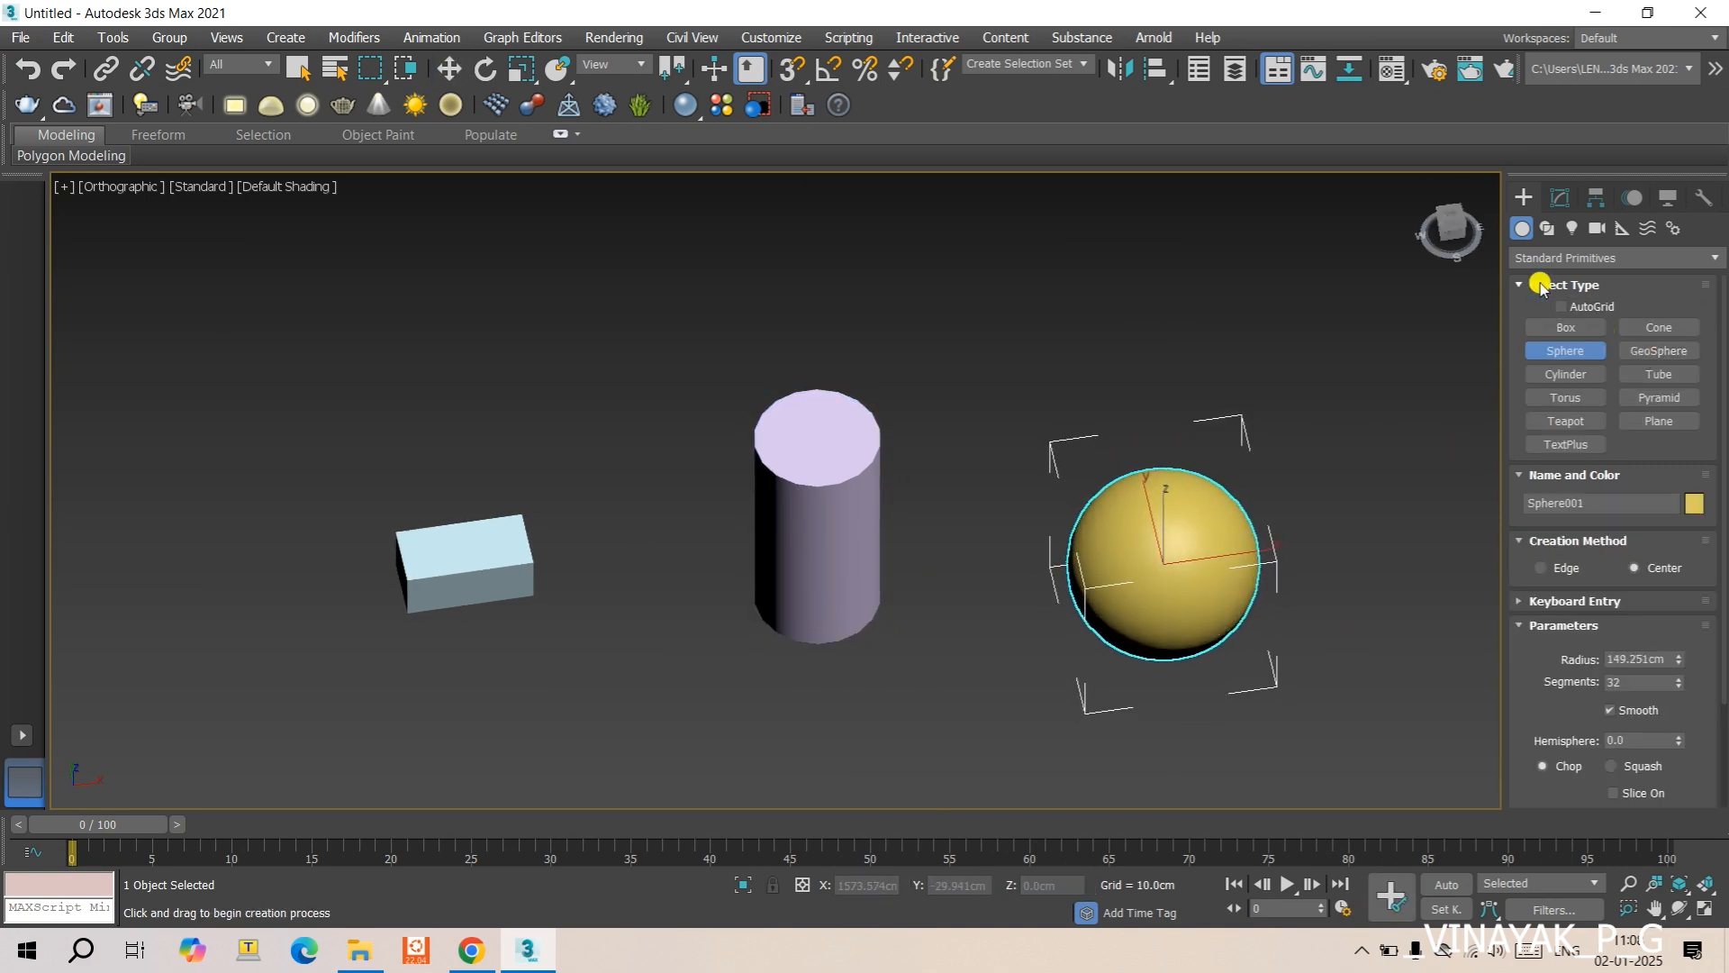
# - Apply an FFD(box) modifier to the sphere and switch the viewport to Front view
pyautogui.click(1560, 198)
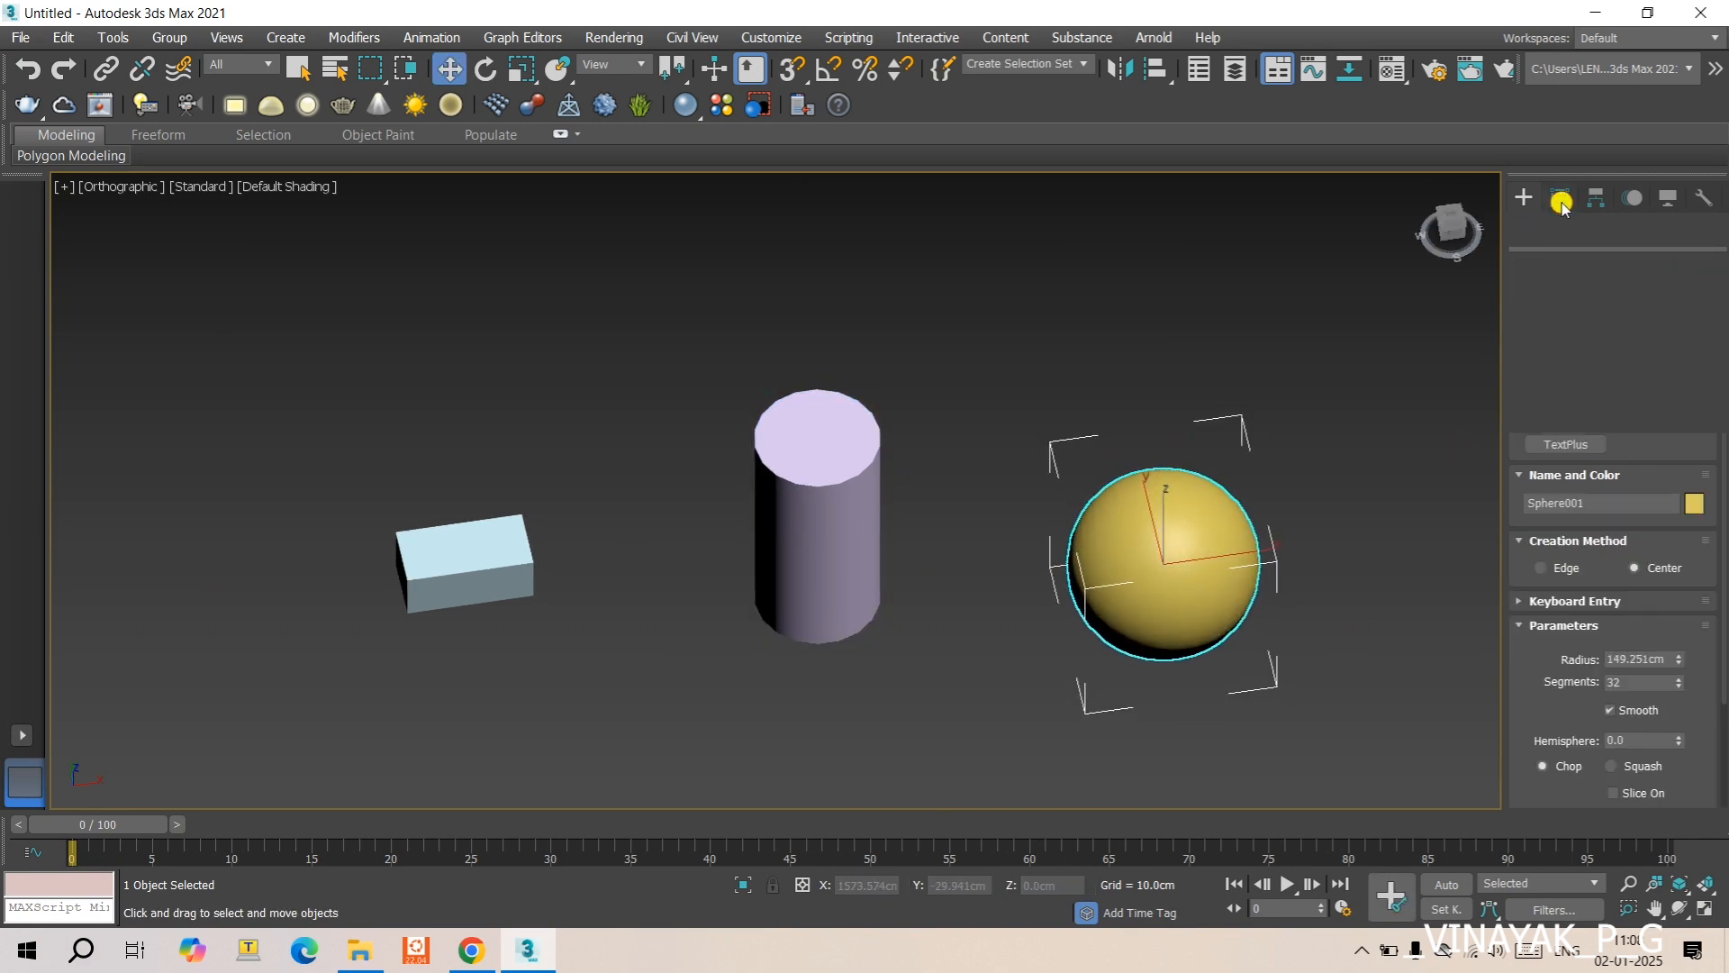
pyautogui.click(1570, 263)
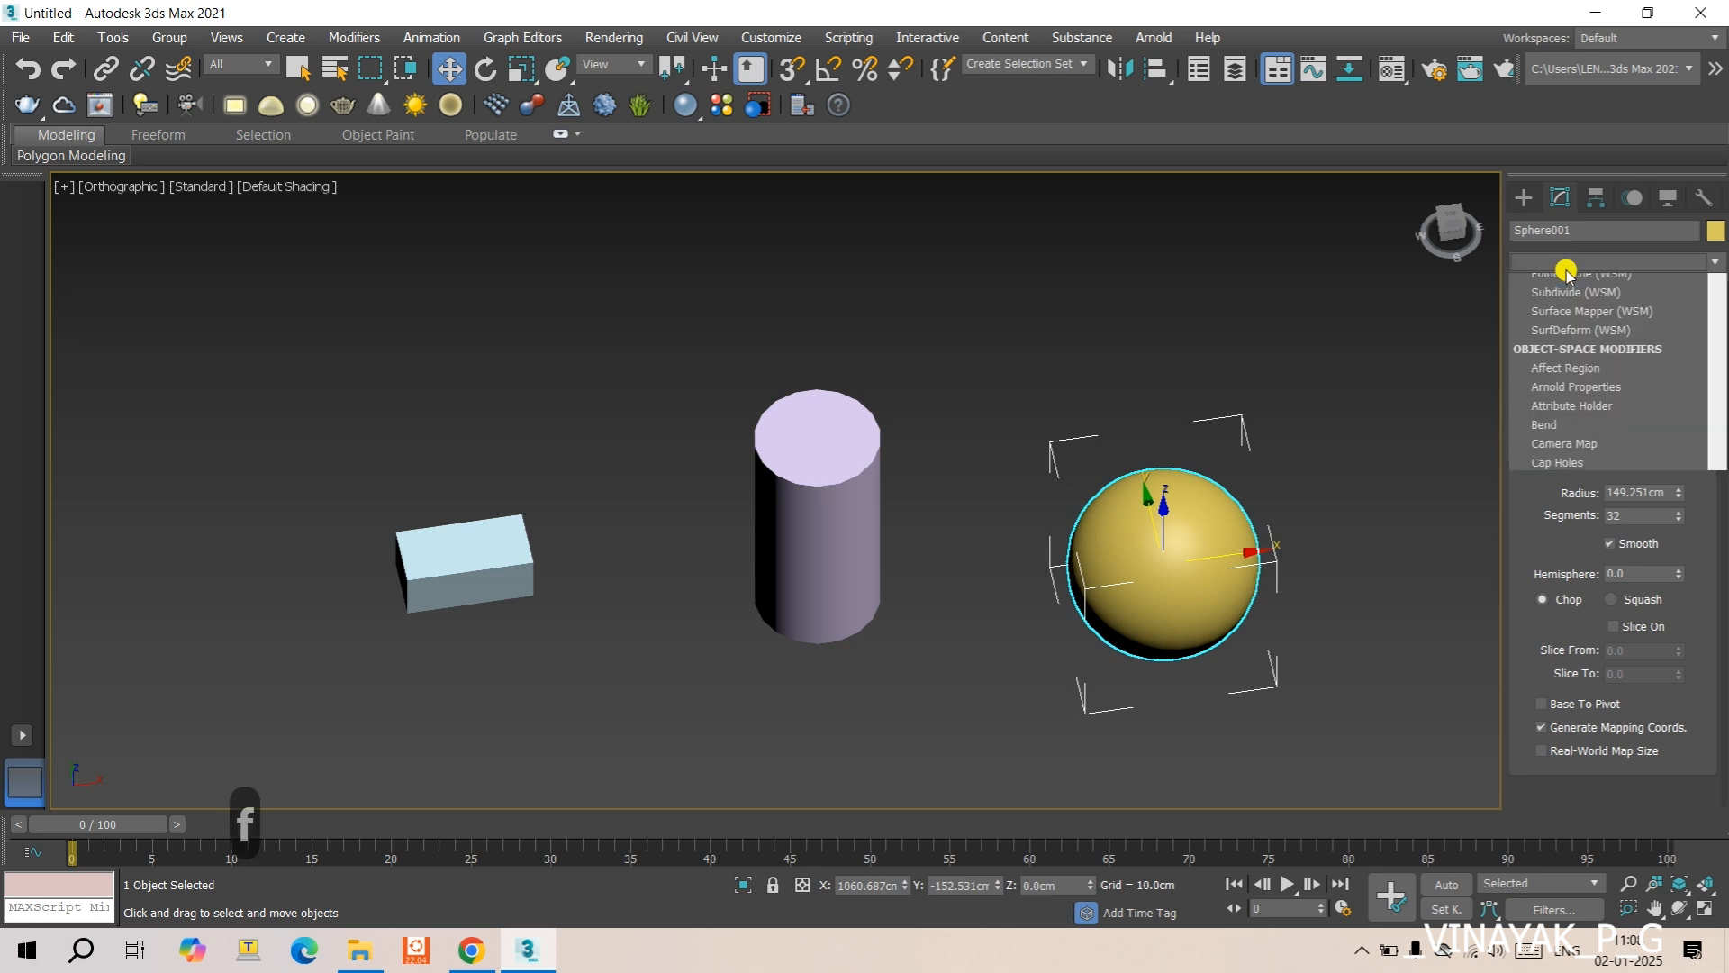
pyautogui.scroll(-1, 1551, 357)
pyautogui.write('ffd')
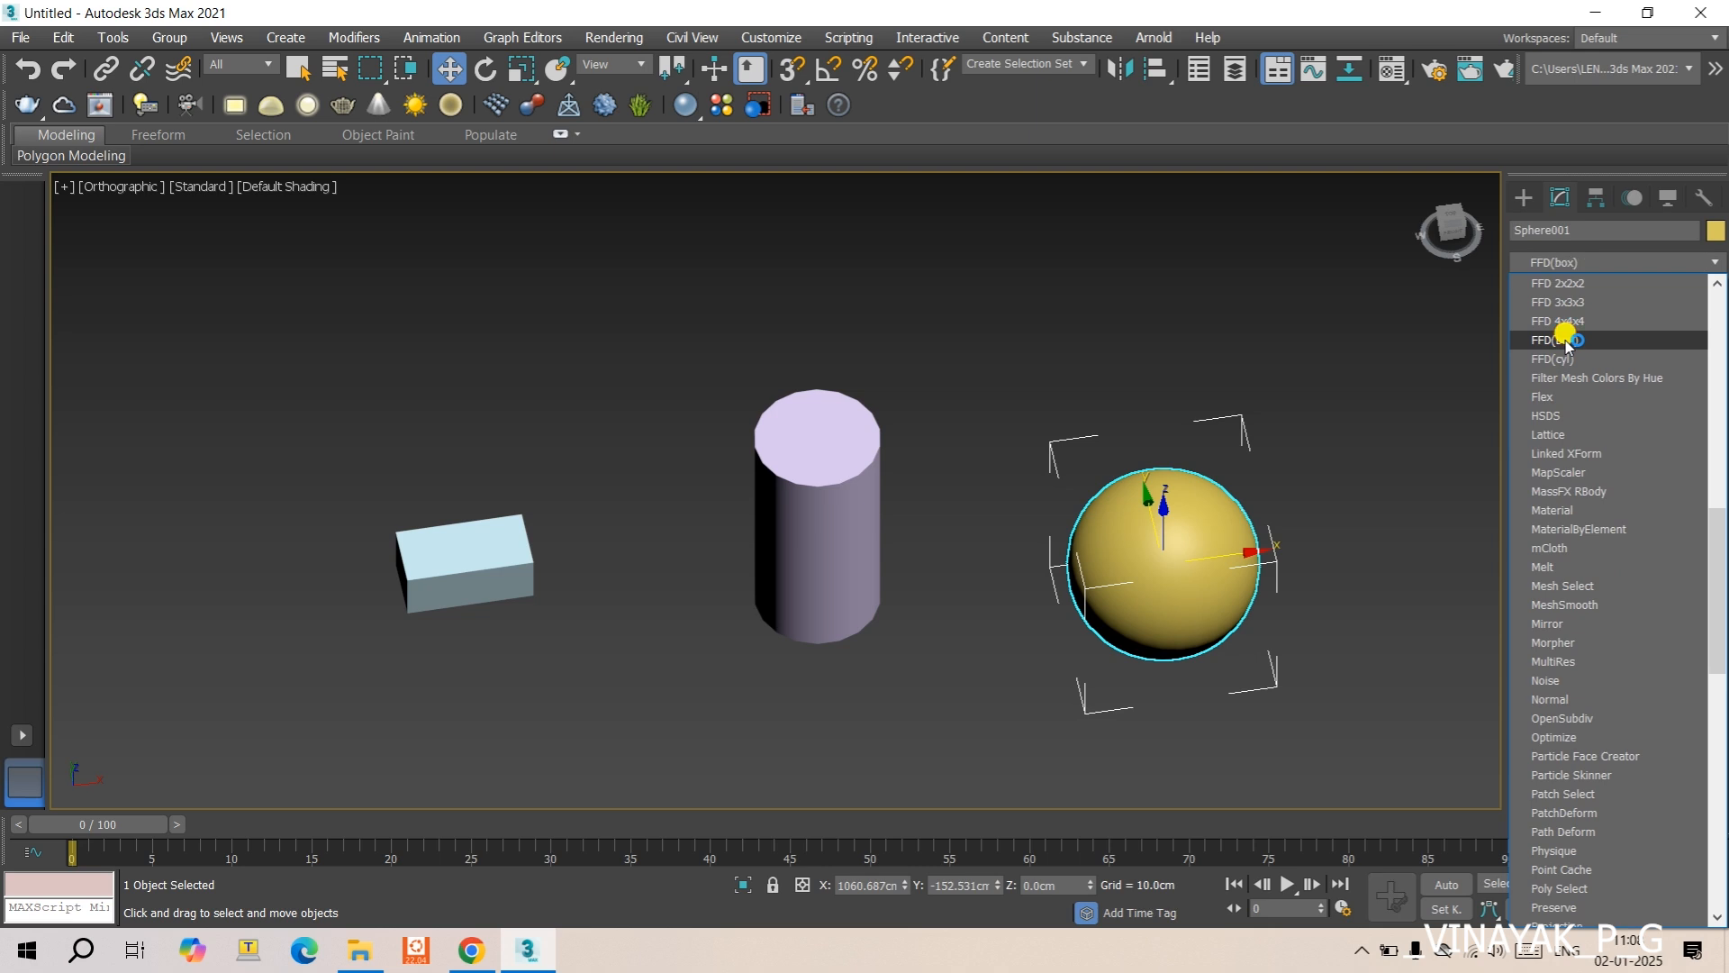
pyautogui.click(1567, 340)
pyautogui.press('f')
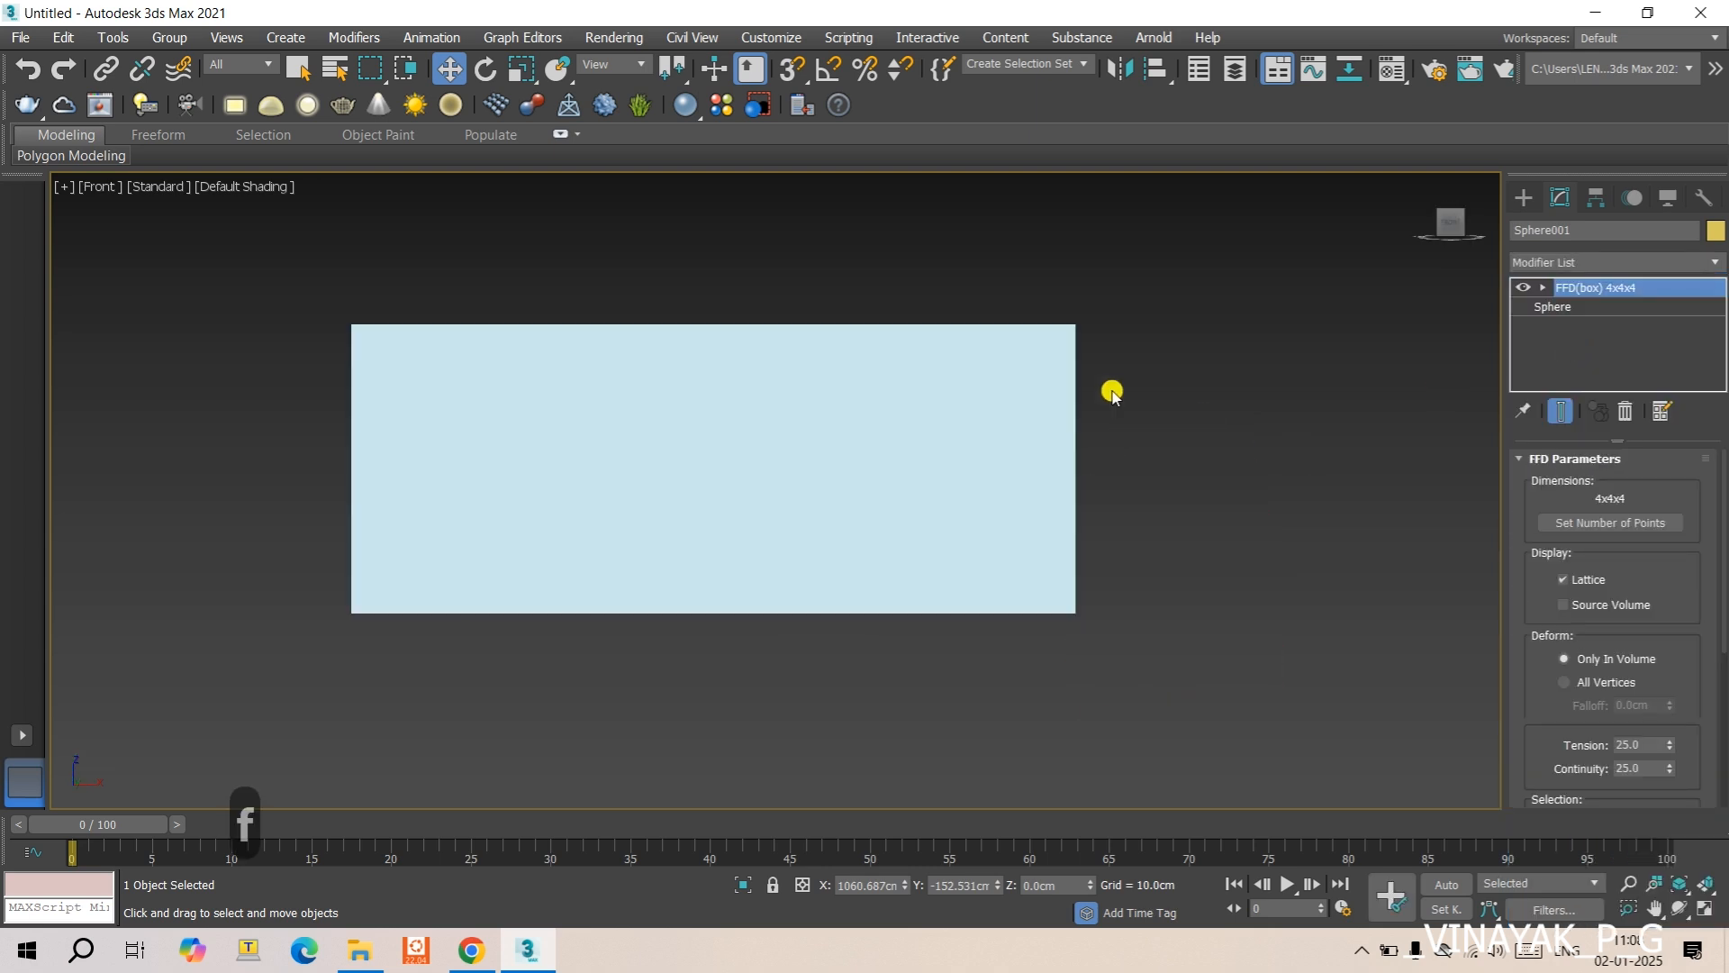
# - Move the sphere along -Y to a position of about Y -216 cm
pyautogui.scroll(-3, 1112, 427)
pyautogui.moveTo(1135, 428); pyautogui.dragTo(832, 525, button='middle')
pyautogui.scroll(-4, 852, 510)
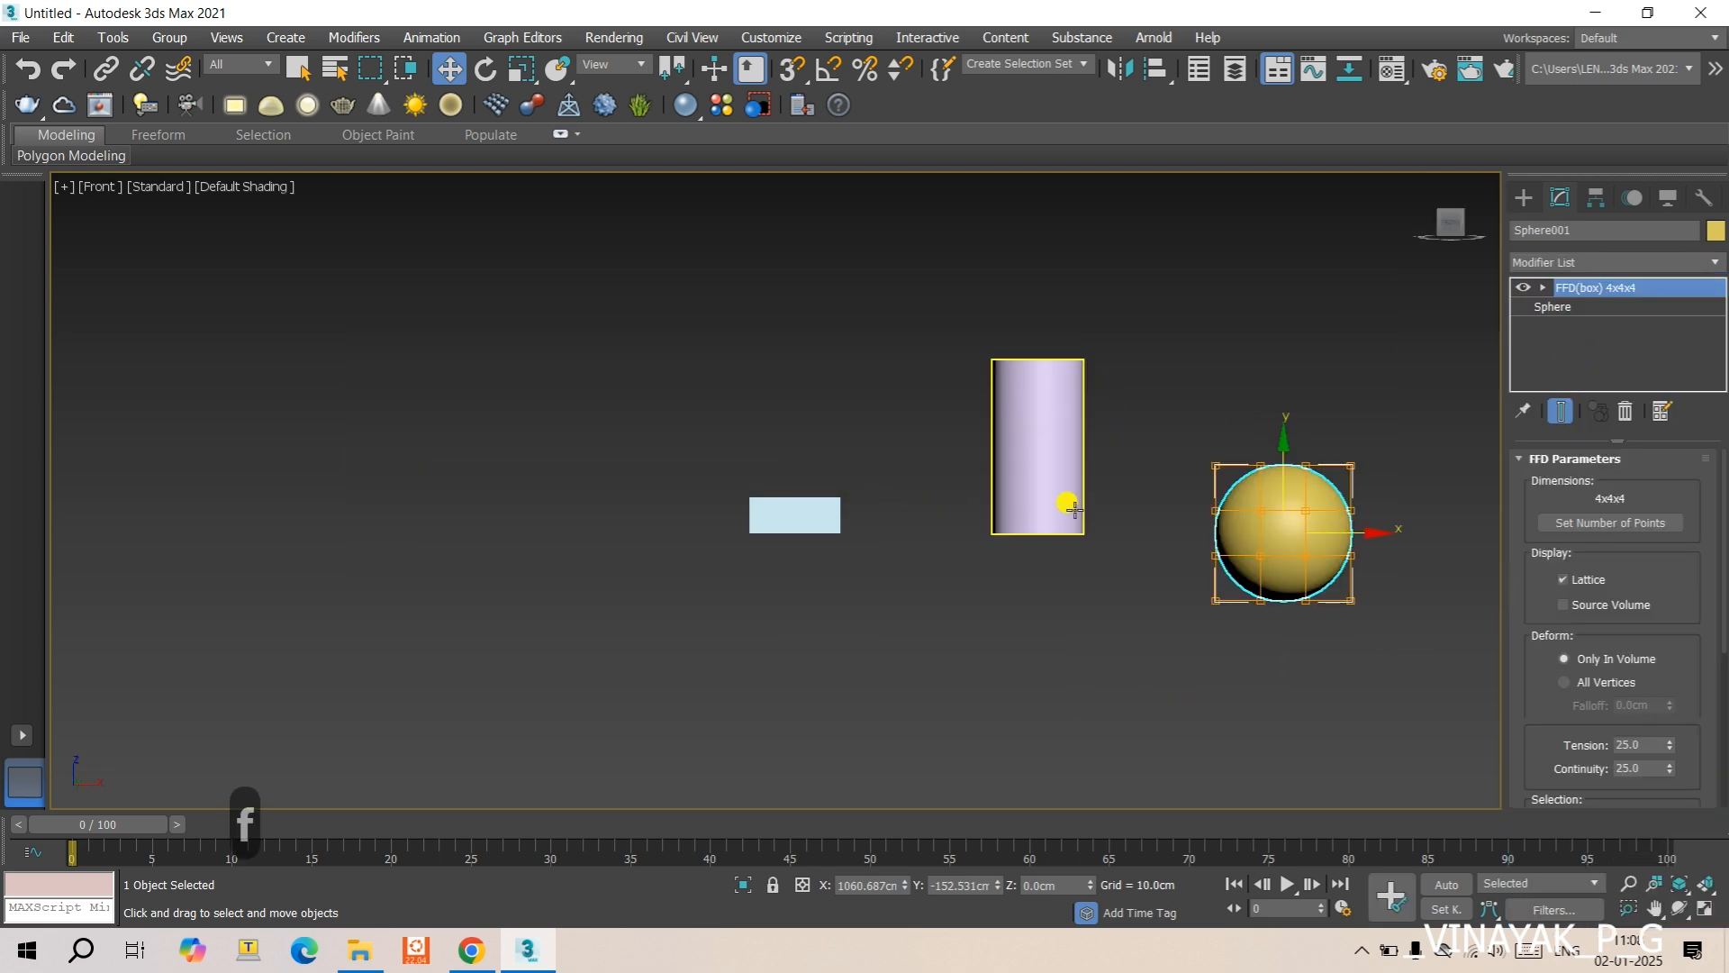
pyautogui.moveTo(1231, 500); pyautogui.dragTo(1041, 472, button='middle')
pyautogui.scroll(1, 1093, 484)
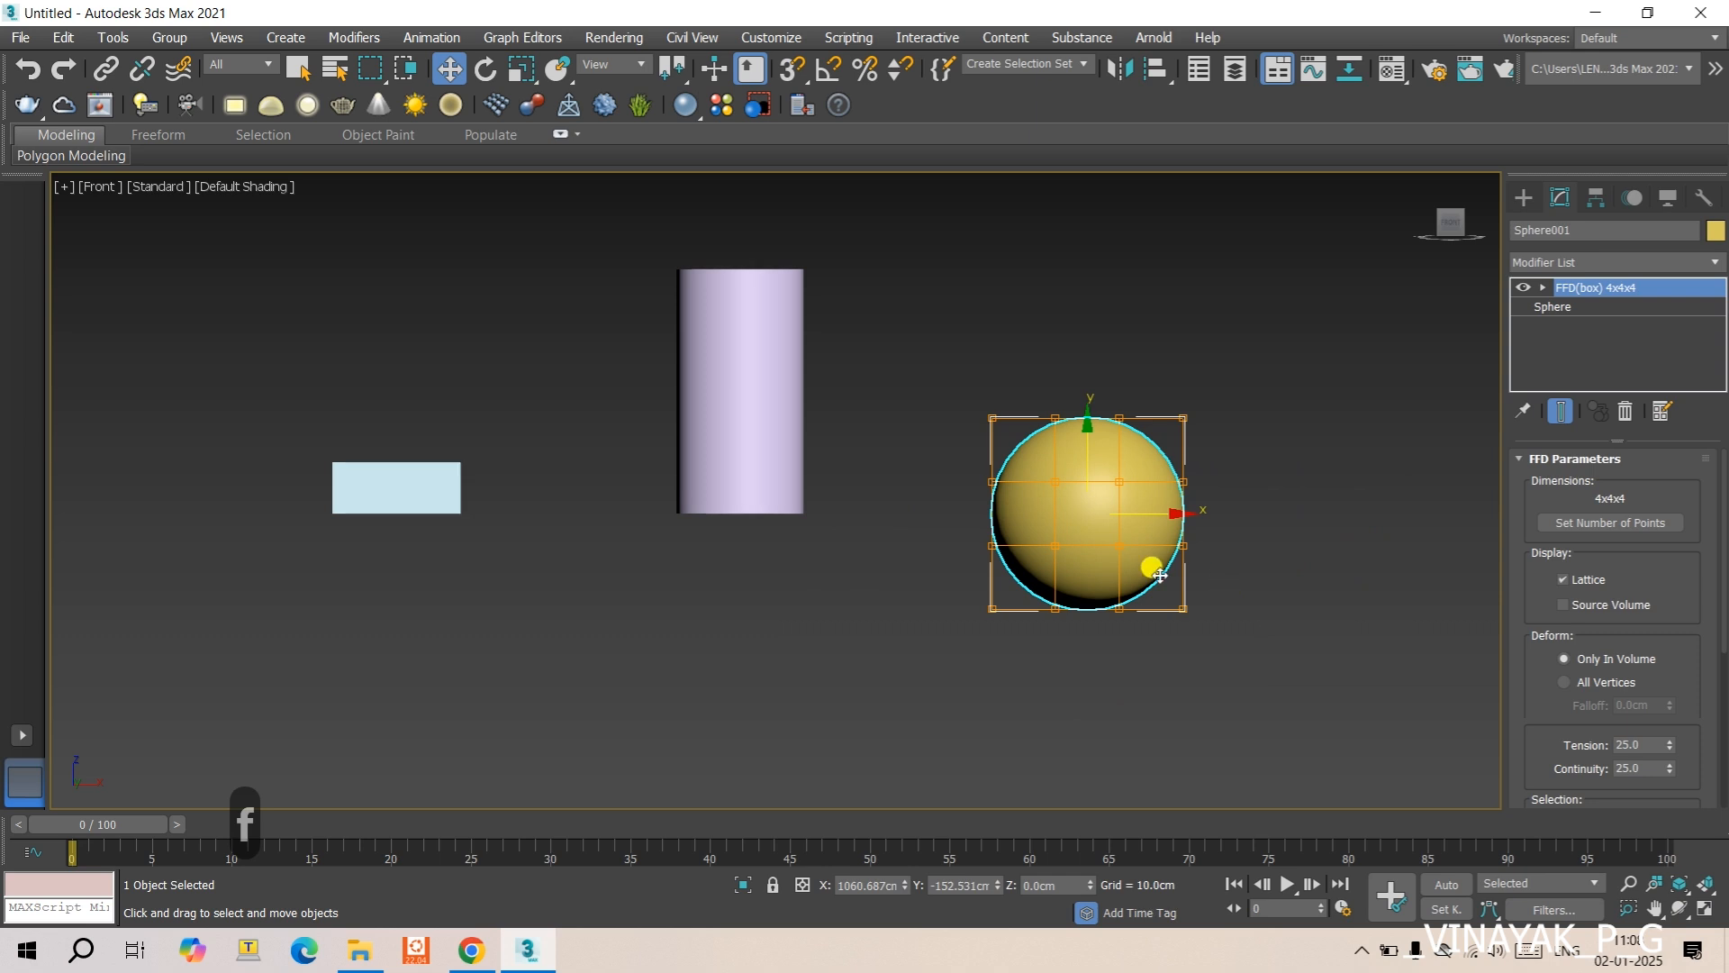
pyautogui.keyDown('alt'); pyautogui.moveTo(1090, 461); pyautogui.dragTo(1083, 502, button='middle'); pyautogui.keyUp('alt')
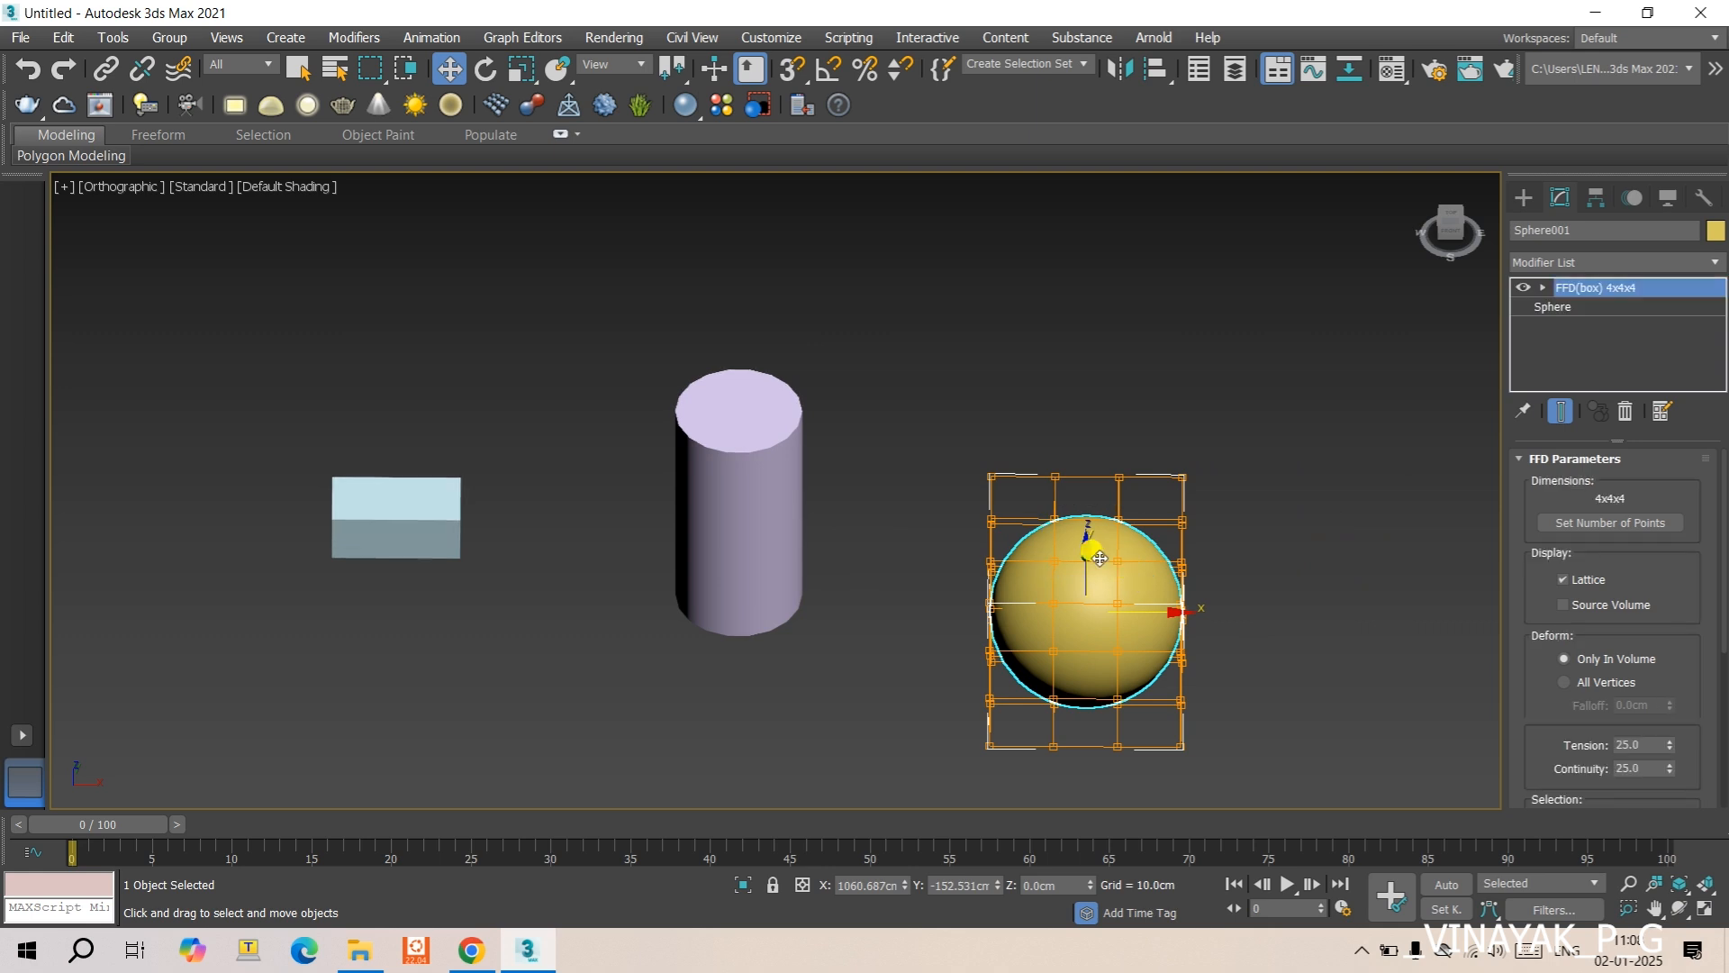
pyautogui.moveTo(1086, 553); pyautogui.dragTo(1087, 580)
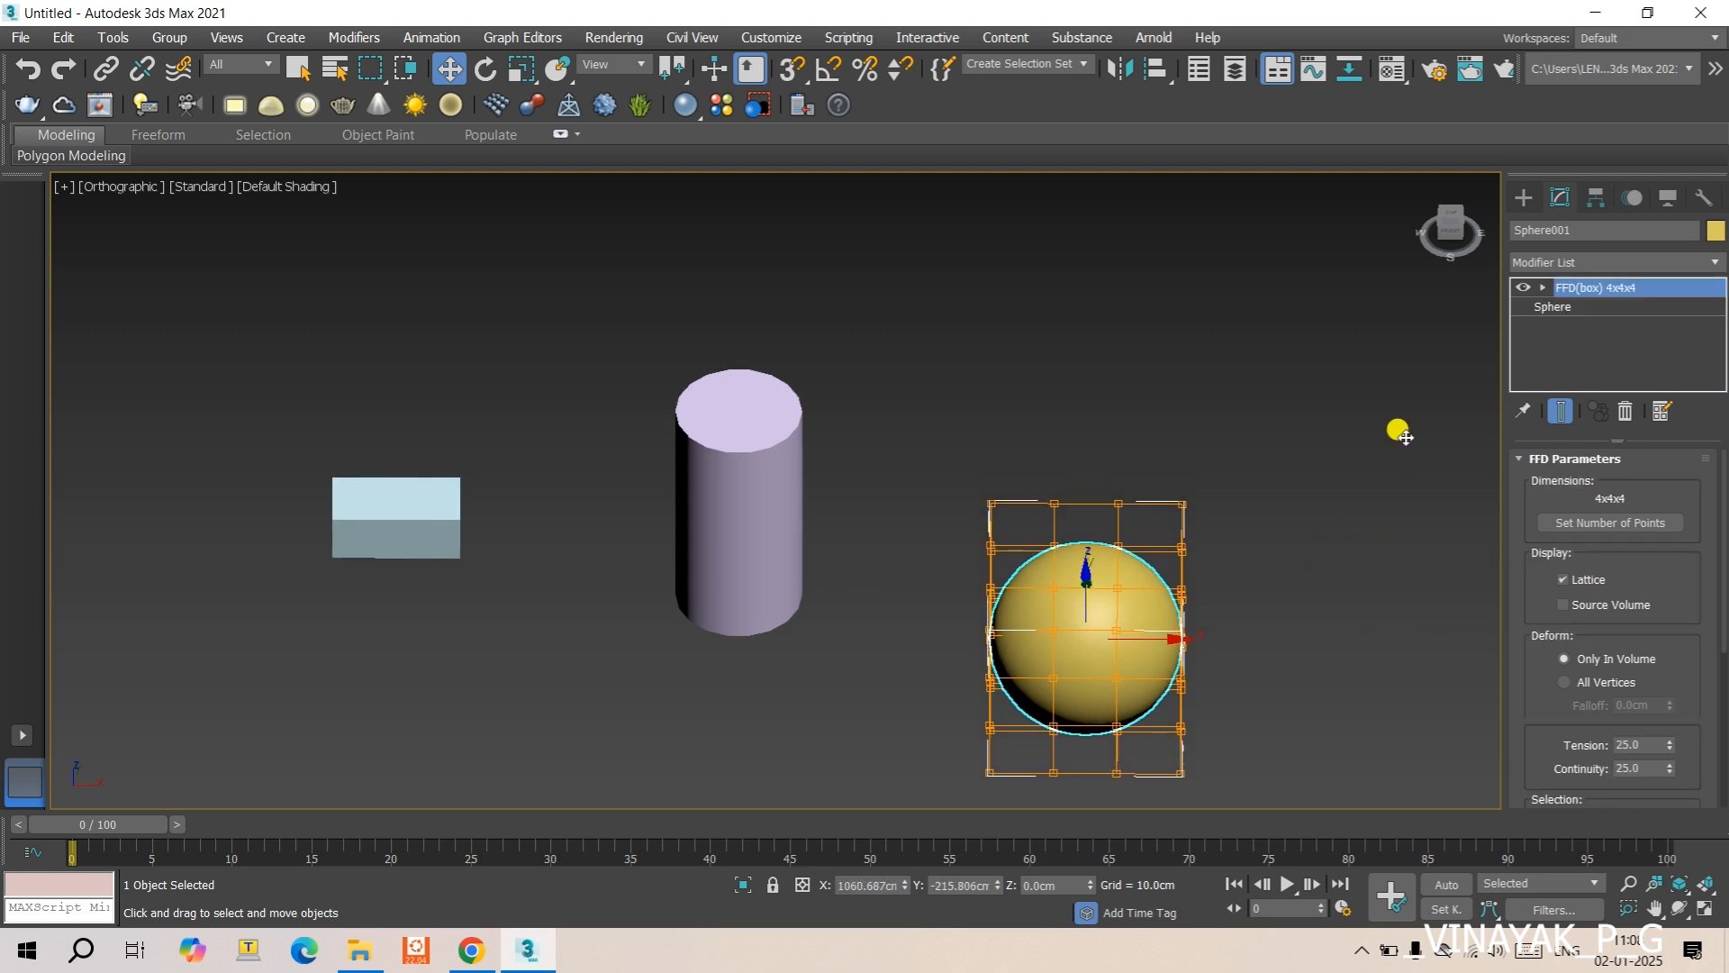
# - In the FFD(box) Control Points level, move the sphere's central top control points down about 41 cm in Front view
pyautogui.click(1544, 290)
pyautogui.click(1585, 307)
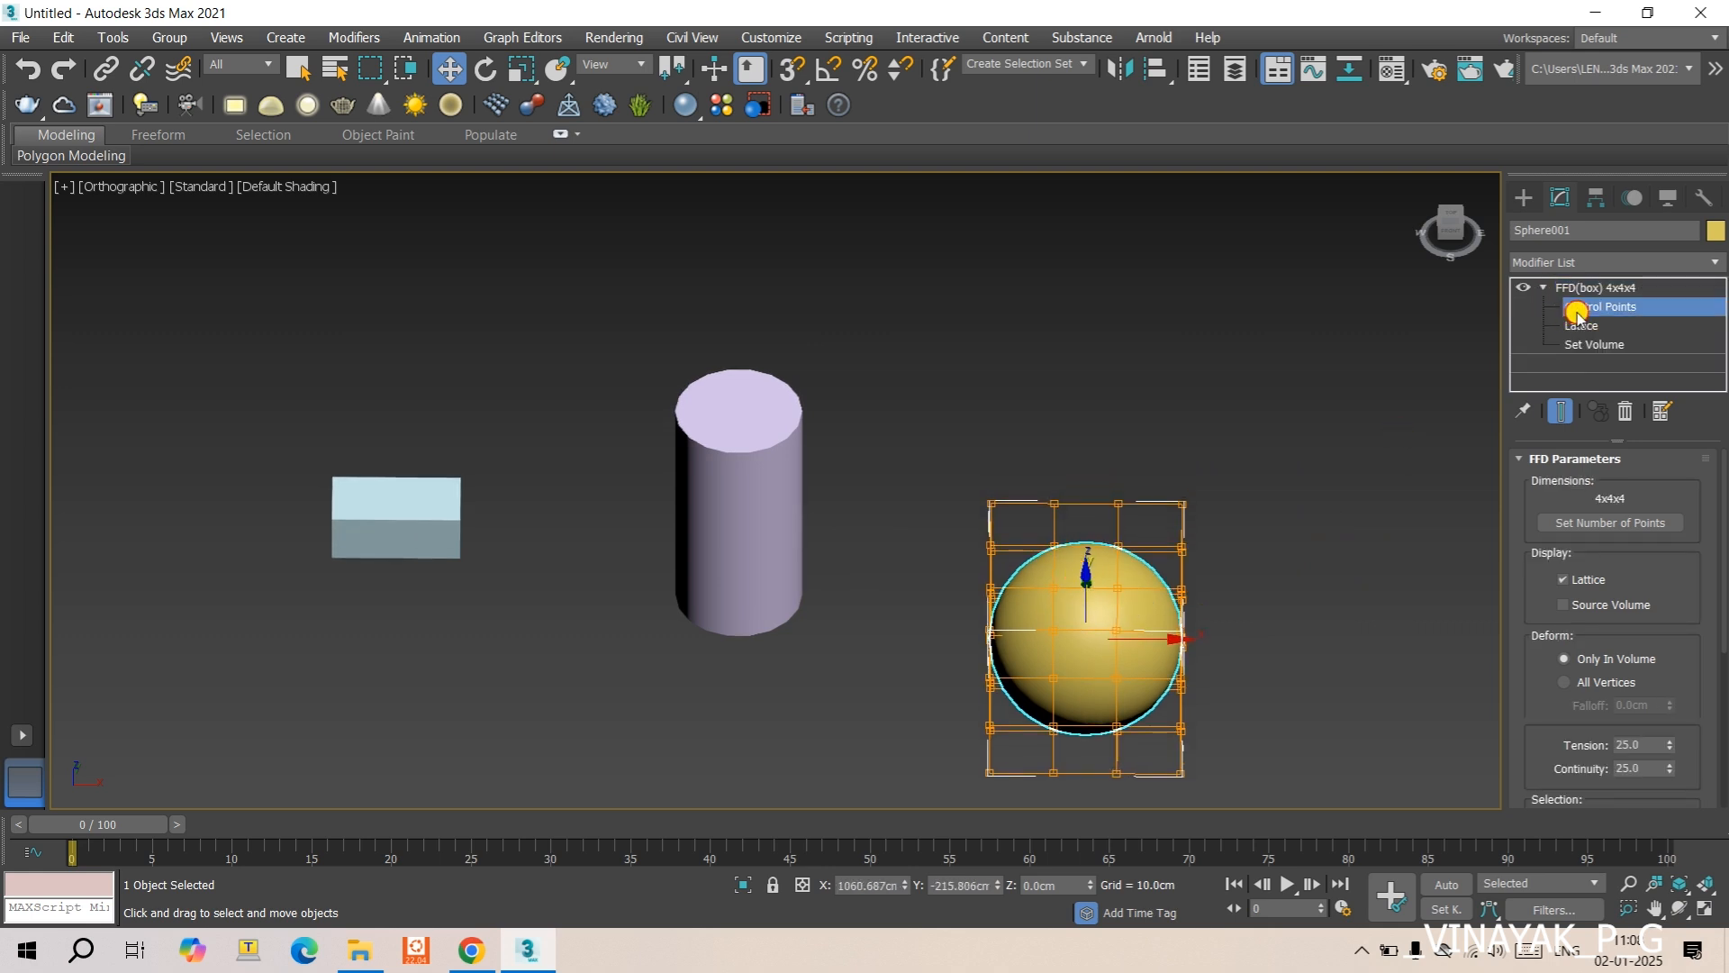
pyautogui.click(1087, 574)
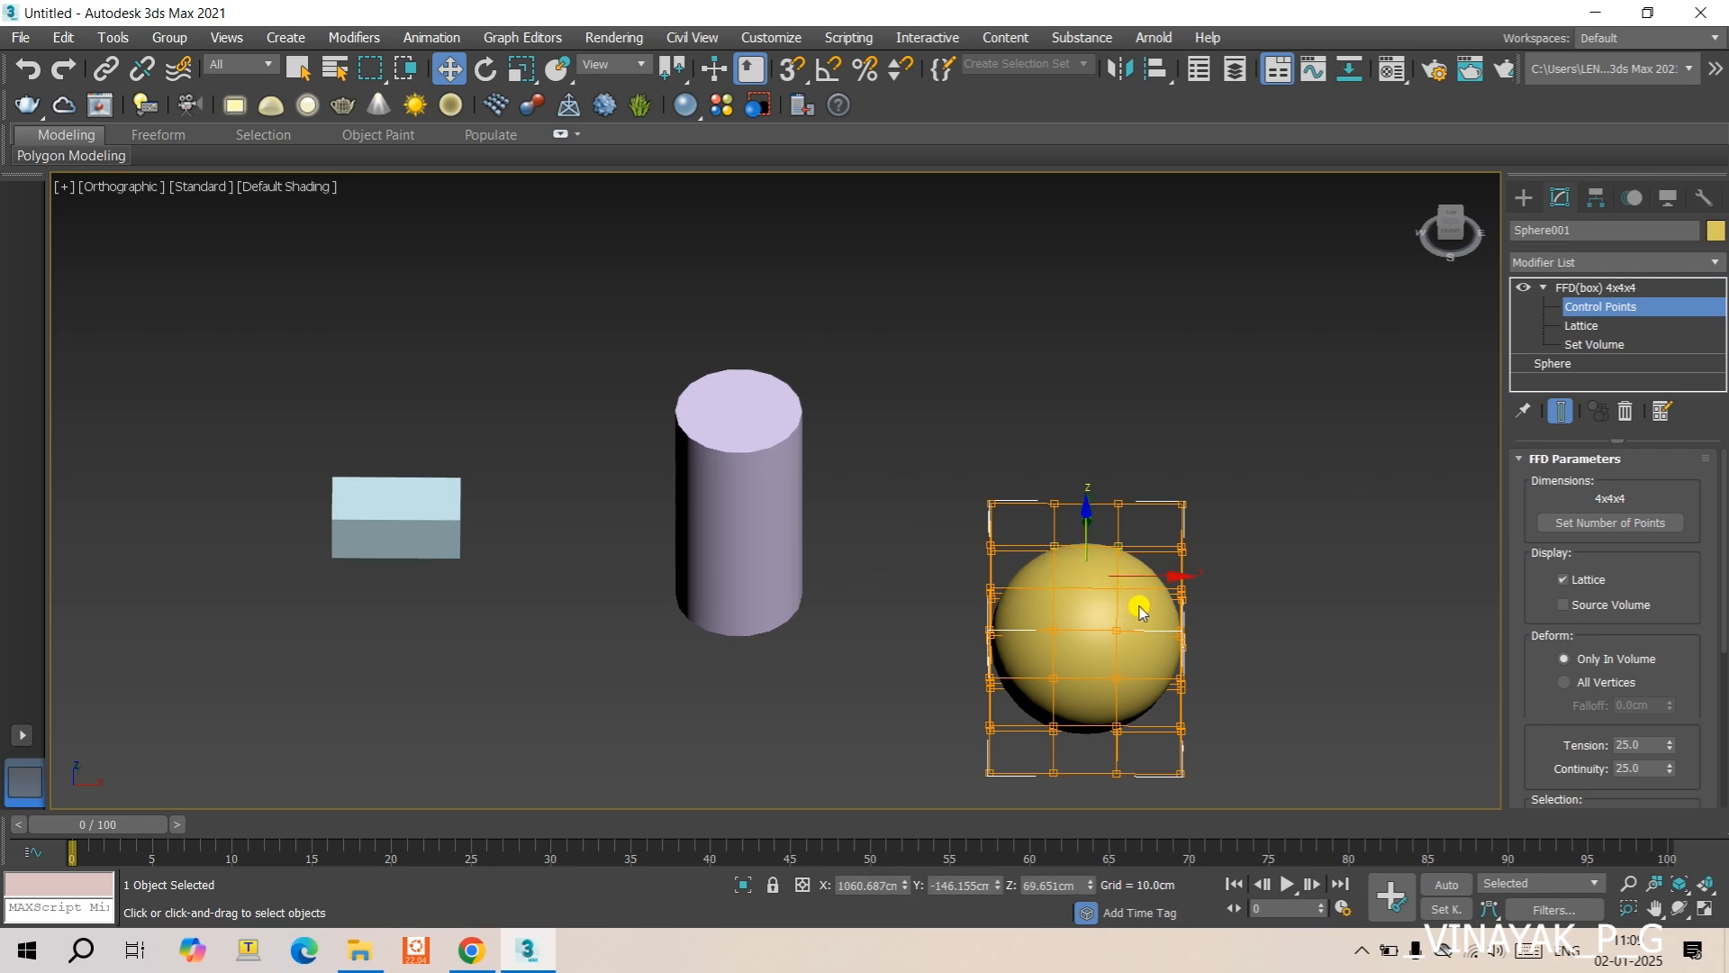
pyautogui.press('g')
pyautogui.press('f')
pyautogui.press('g')
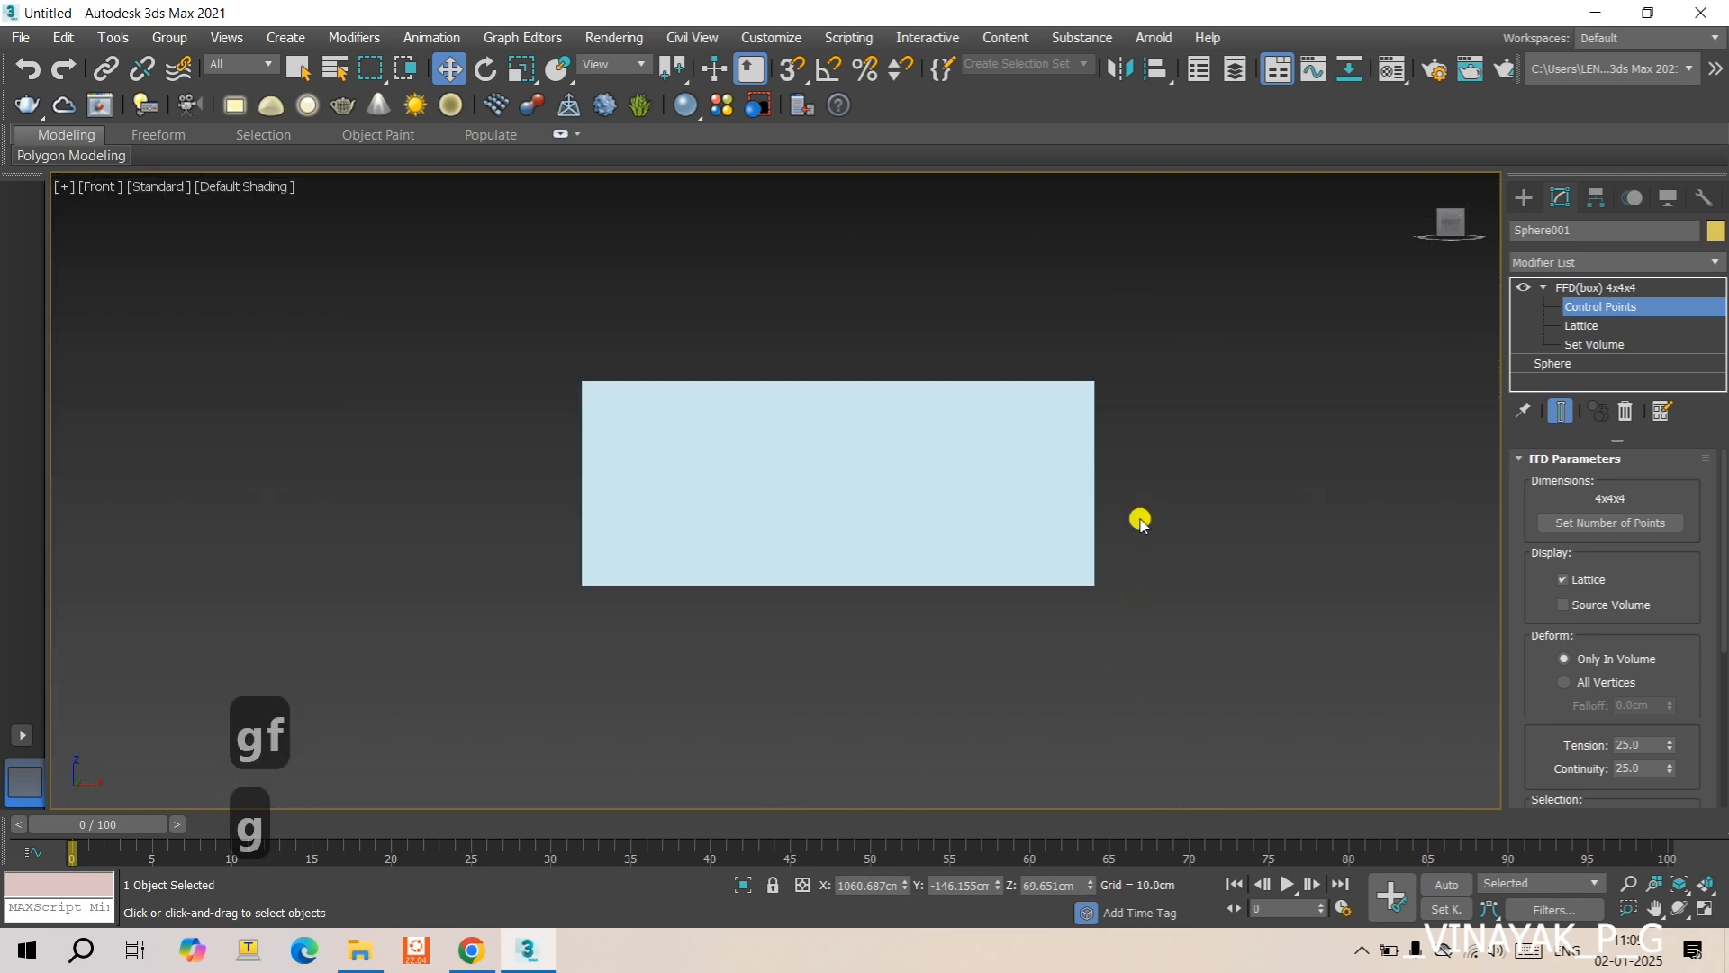
pyautogui.scroll(-1, 1238, 504)
pyautogui.moveTo(1243, 502); pyautogui.dragTo(689, 493, button='middle')
pyautogui.scroll(-2, 902, 535)
pyautogui.scroll(-1, 910, 572)
pyautogui.moveTo(897, 574); pyautogui.dragTo(599, 575, button='middle')
pyautogui.moveTo(1111, 397); pyautogui.dragTo(1119, 436)
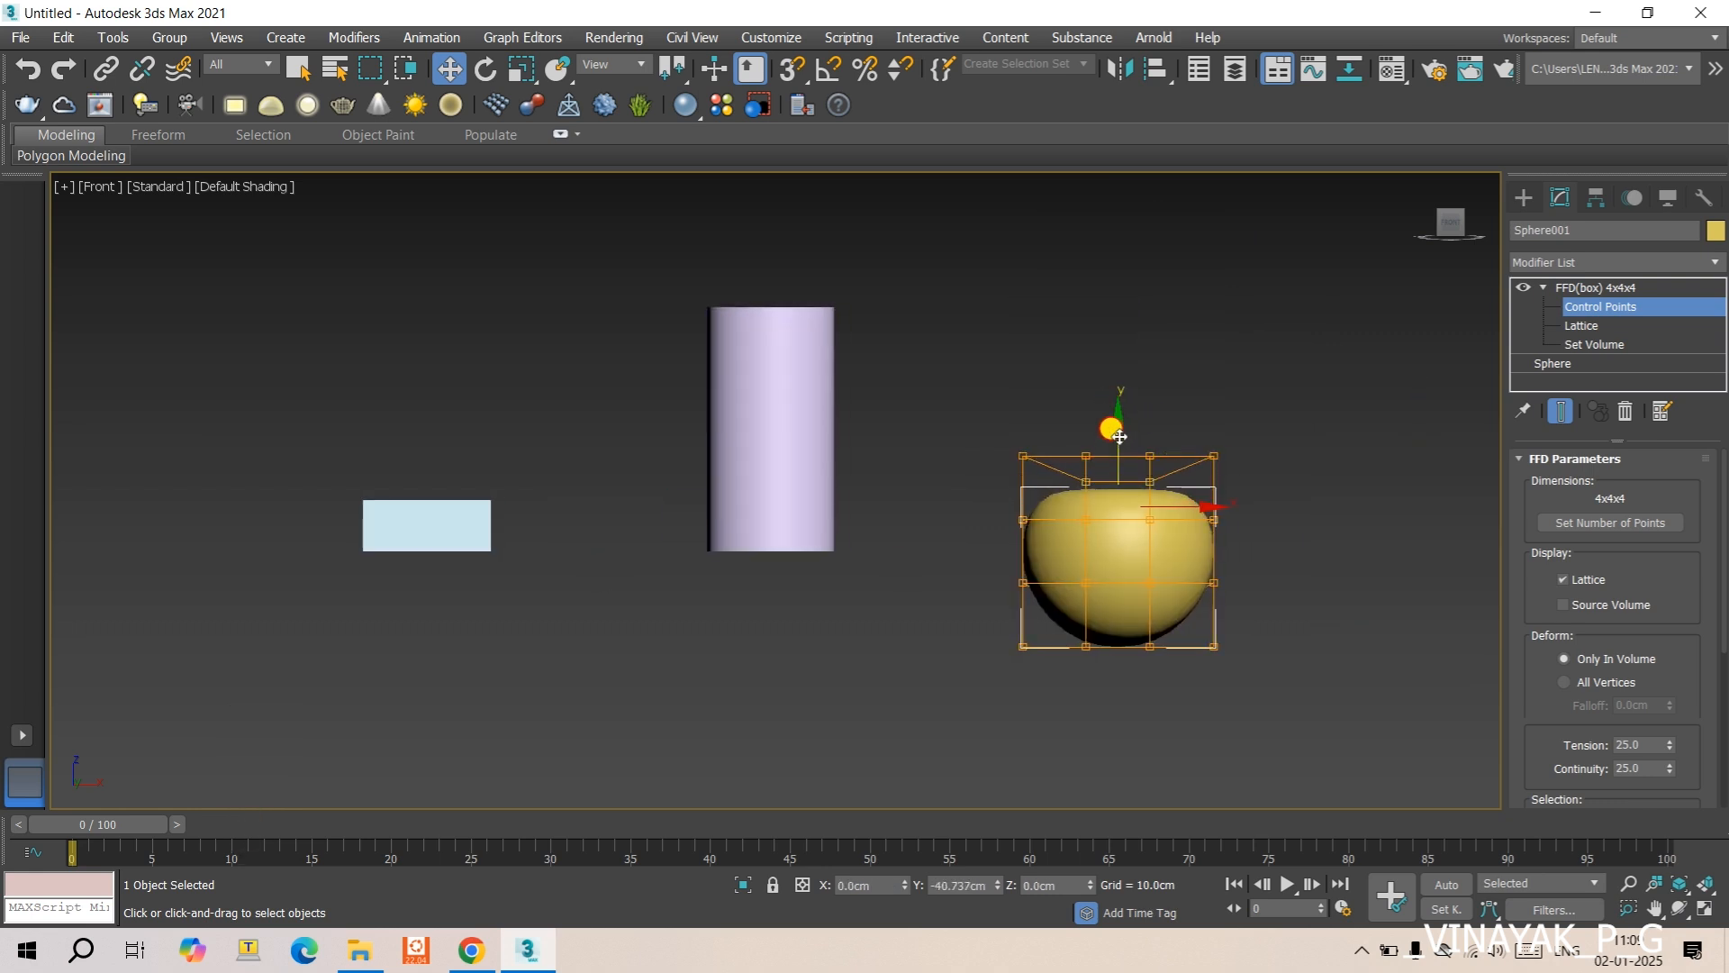
# - Pull the lattice's lower side control points inward, about 11 cm on the -X side, and fine-tune the +X side's second-lowest row
pyautogui.click(1156, 516)
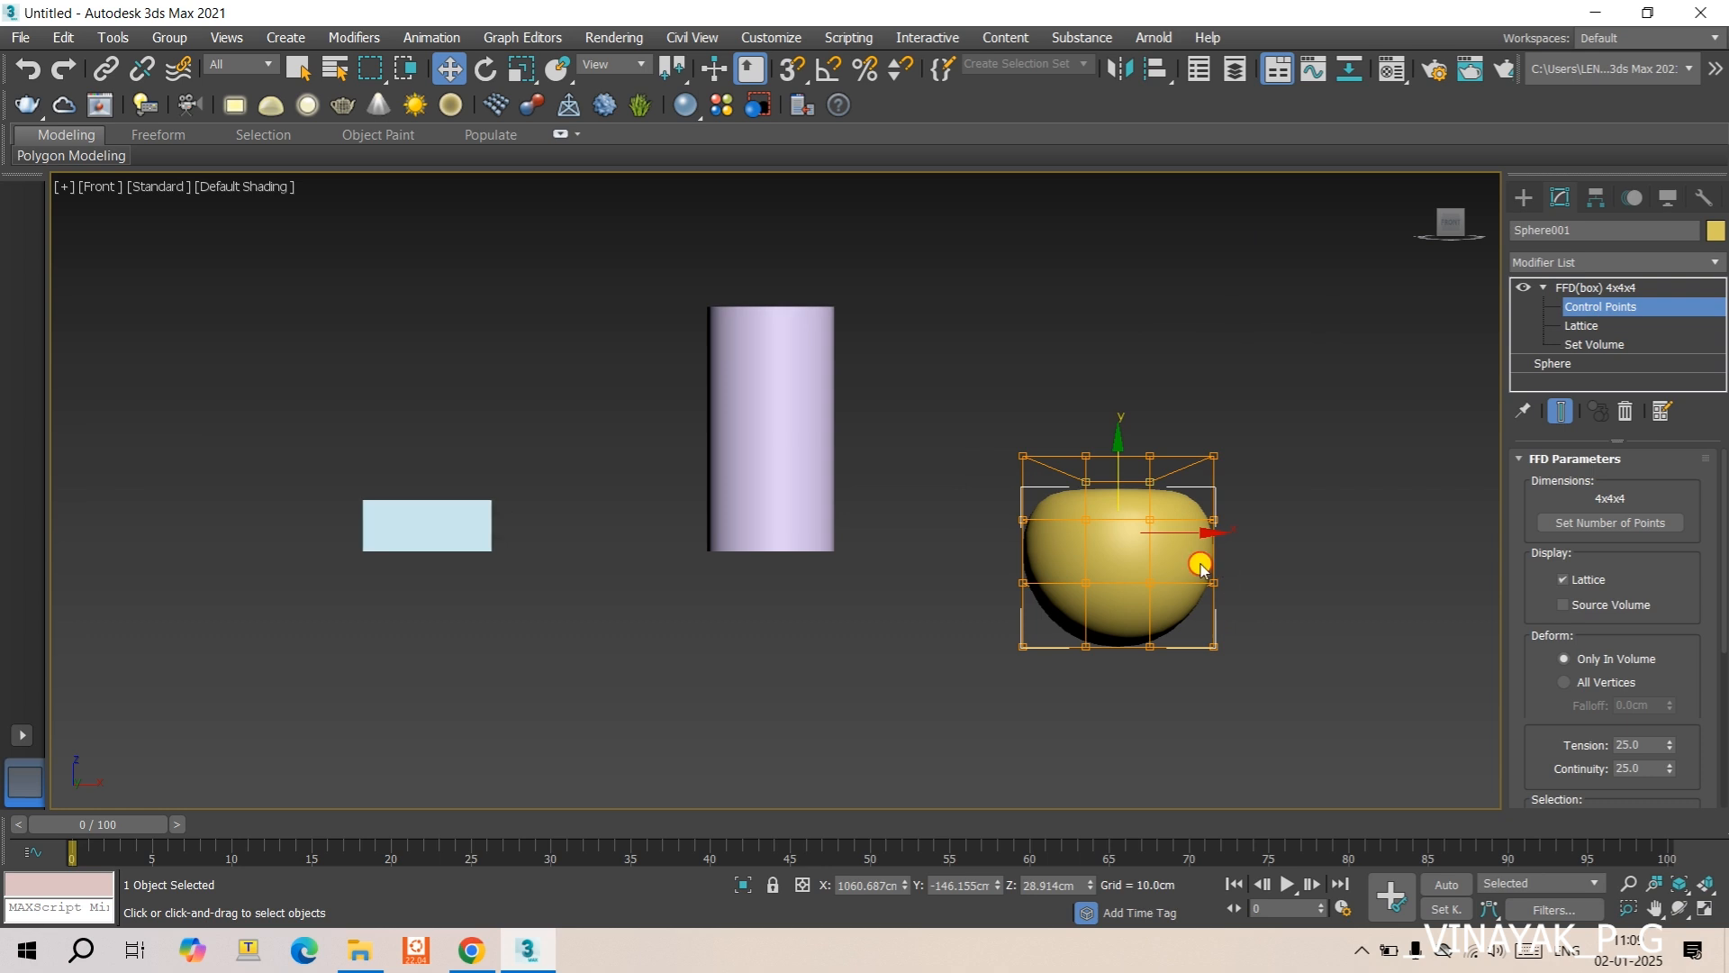
pyautogui.moveTo(1199, 561); pyautogui.dragTo(1241, 672)
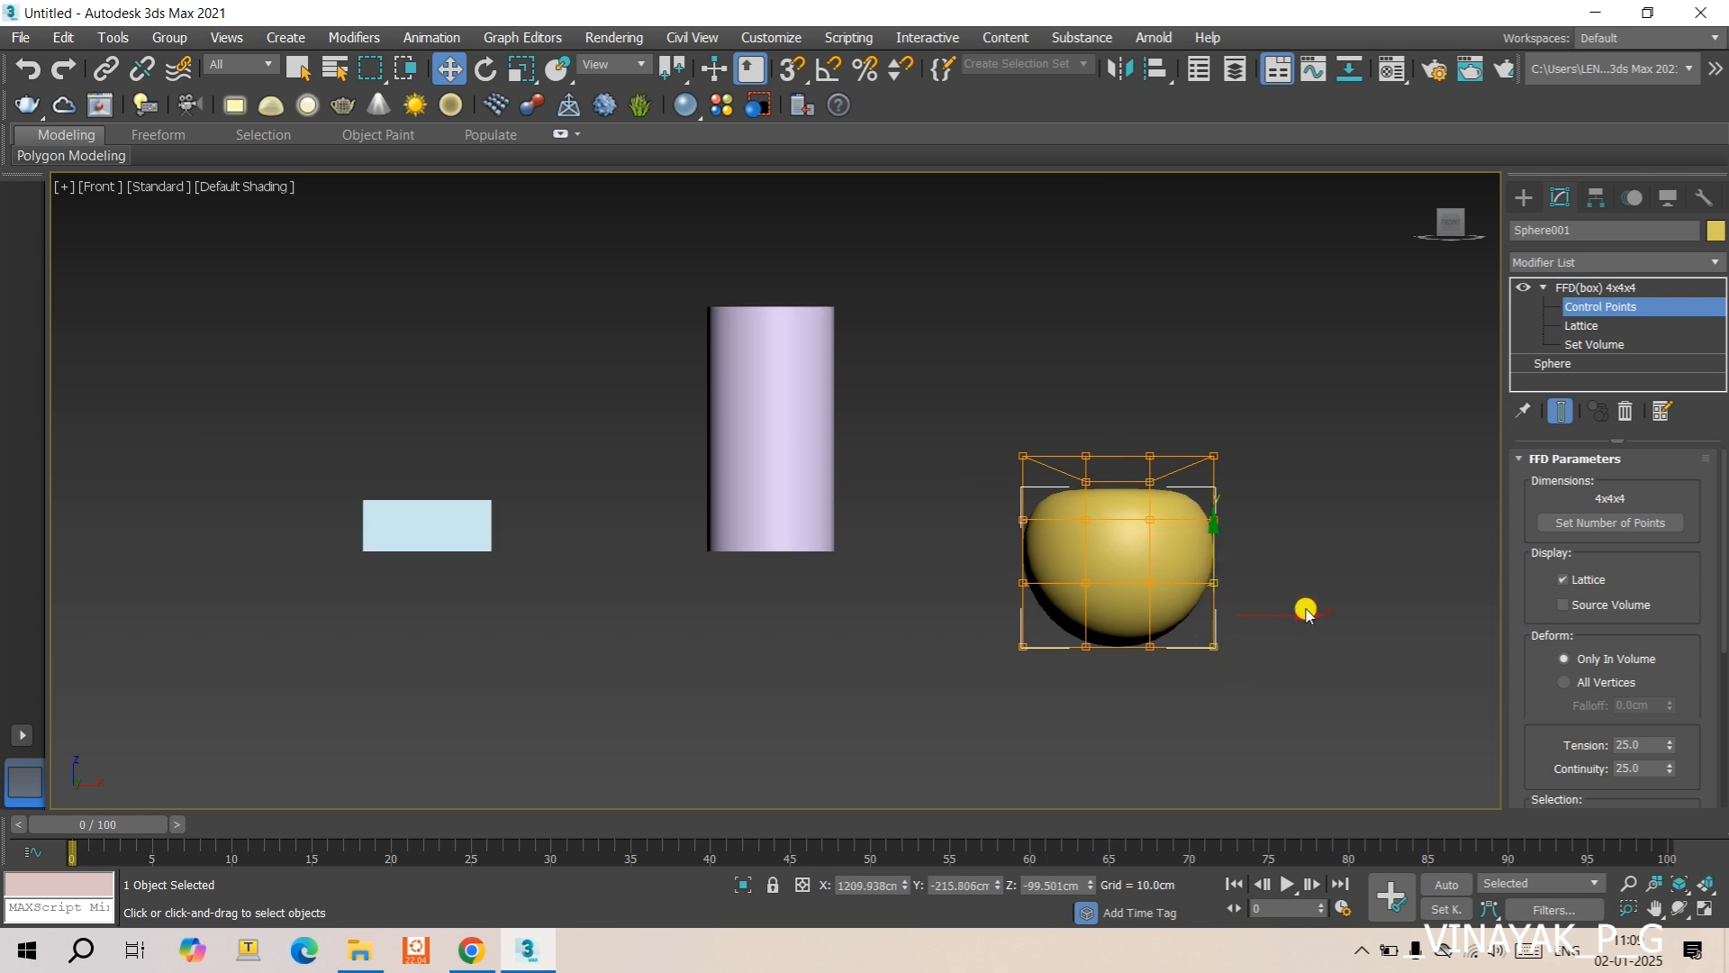
pyautogui.moveTo(1303, 616)
pyautogui.mouseDown()
pyautogui.moveTo(1263, 618)
pyautogui.moveTo(1287, 633)
pyautogui.mouseUp()
pyautogui.moveTo(997, 568); pyautogui.dragTo(1058, 674)
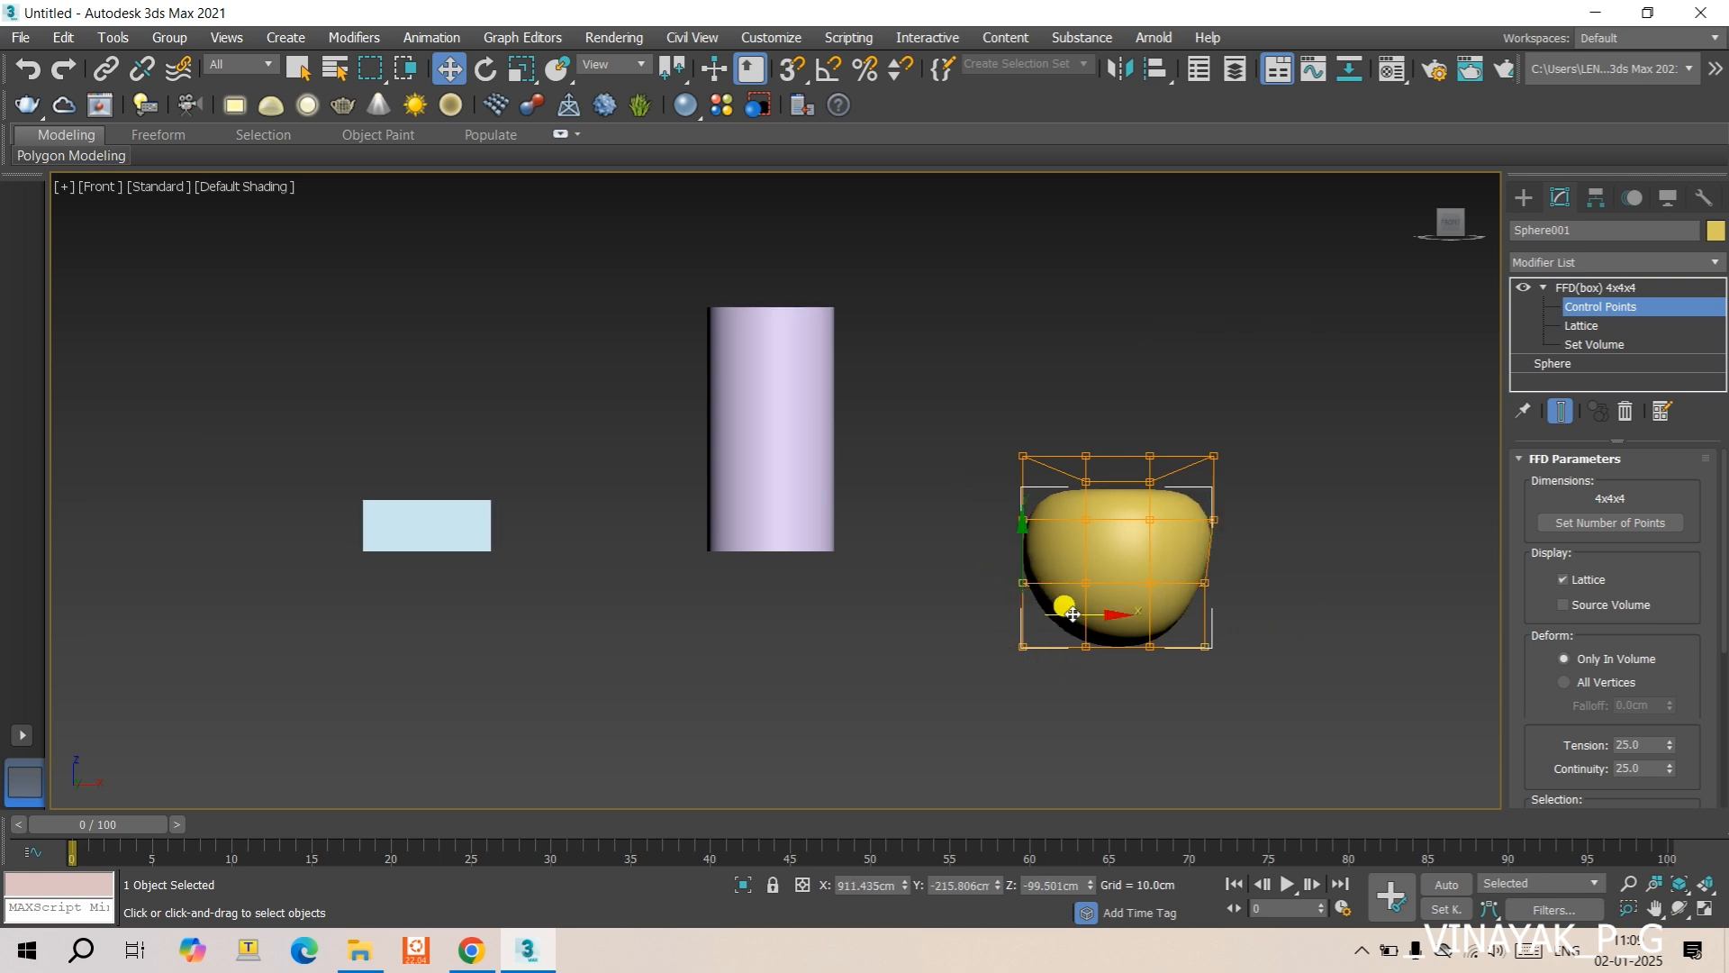
pyautogui.moveTo(1108, 615); pyautogui.dragTo(1115, 620)
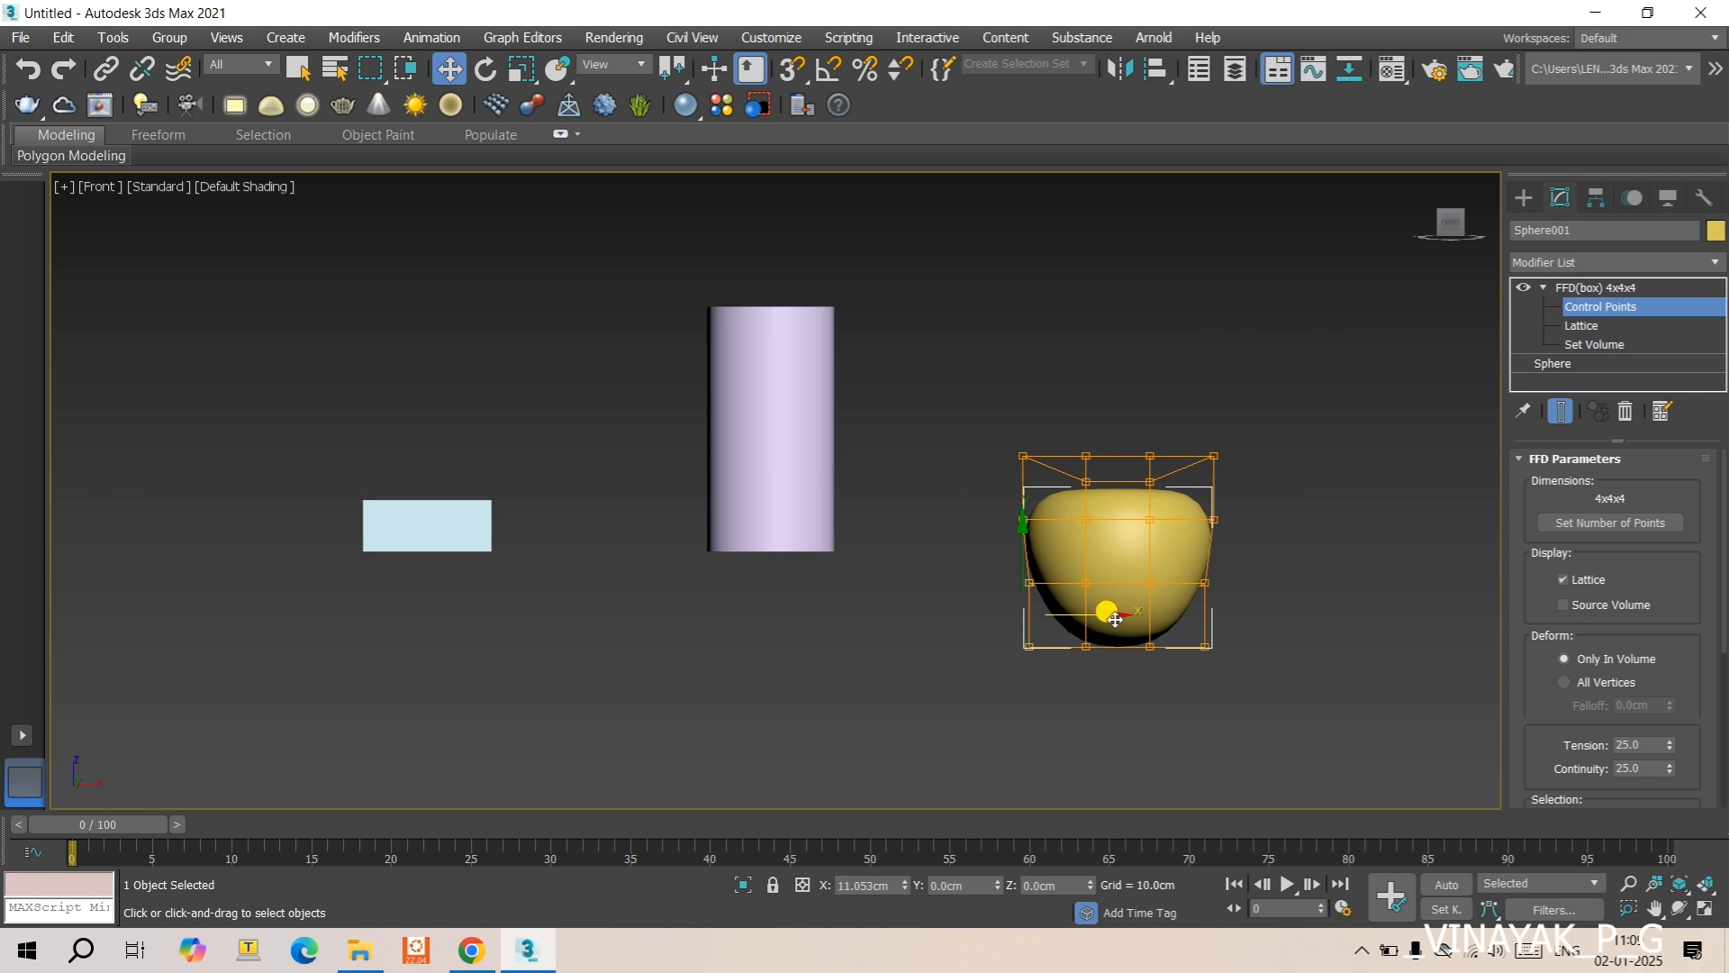
pyautogui.click(1308, 574)
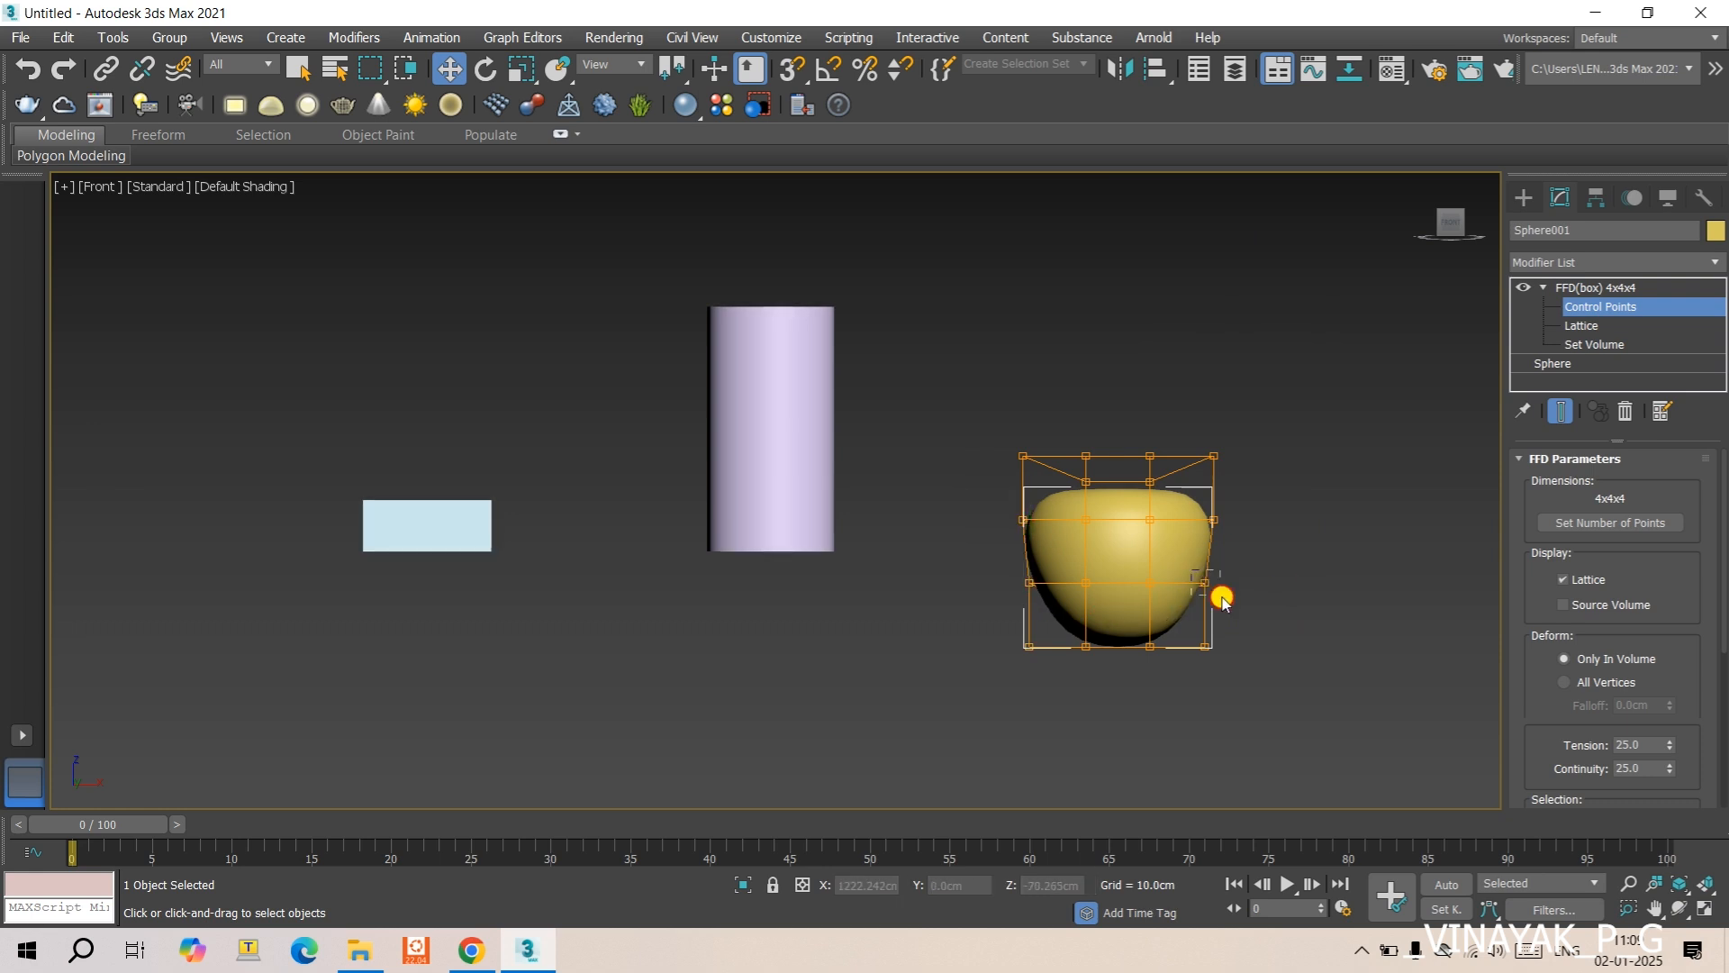
pyautogui.moveTo(1222, 601); pyautogui.dragTo(1205, 586)
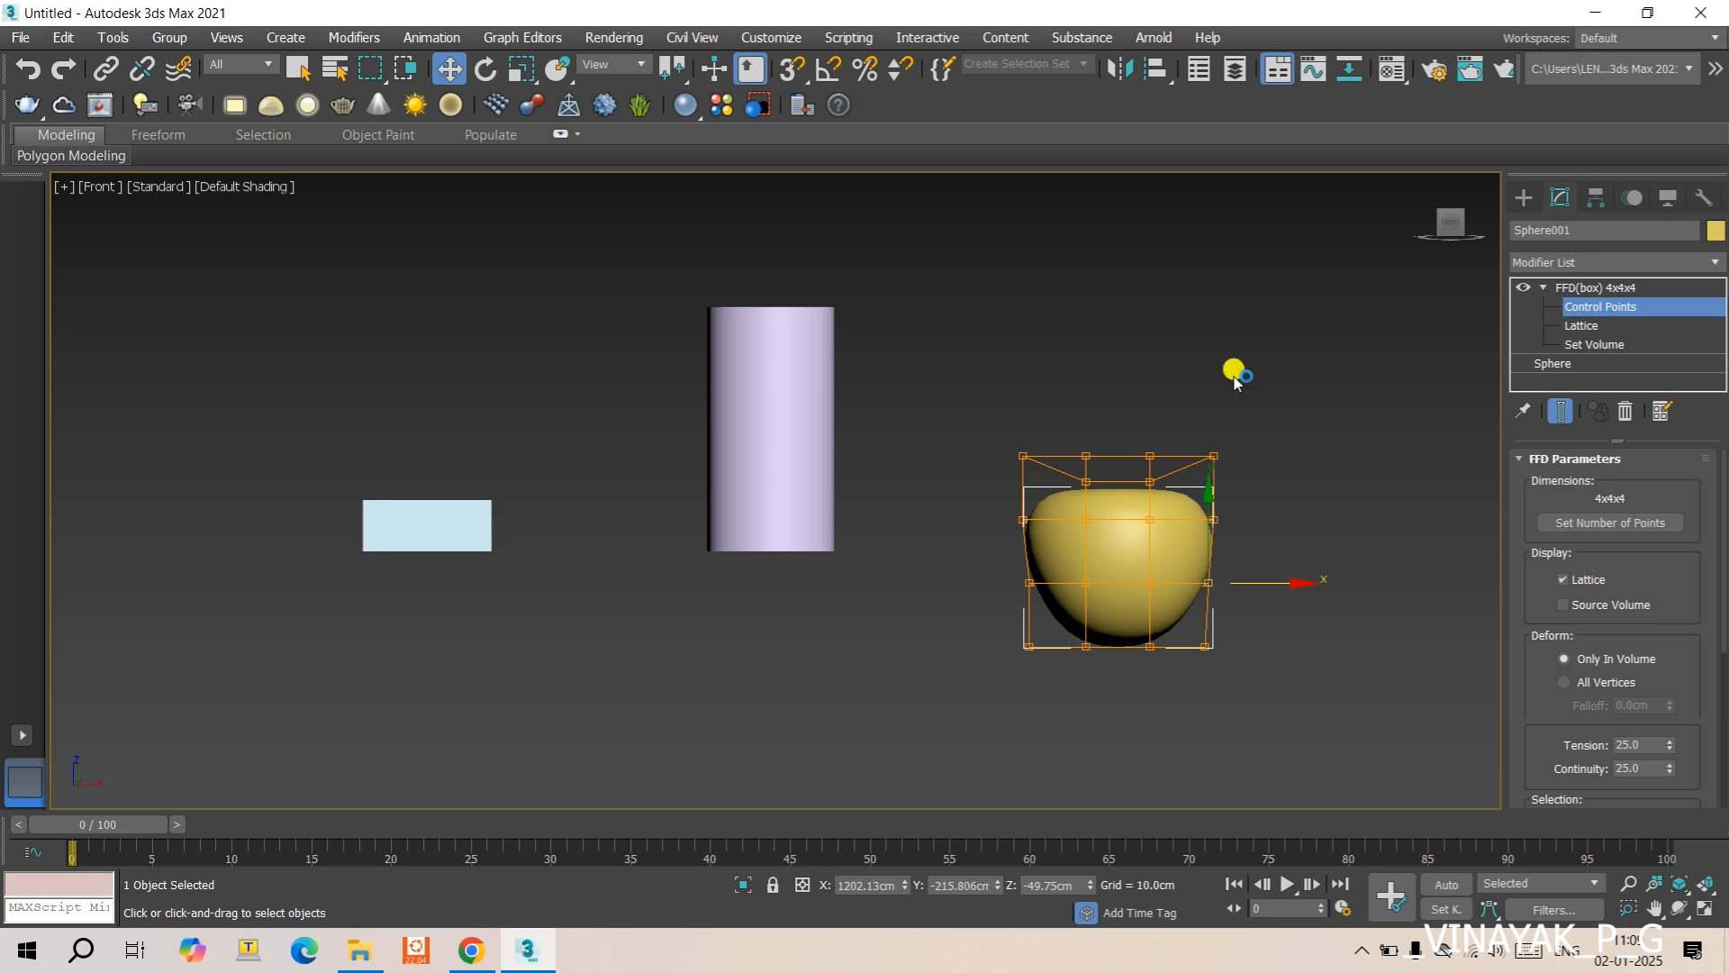
# - Lower the central top control points of the sphere's lattice by about another 10 cm and deselect them
pyautogui.click(1076, 423)
pyautogui.moveTo(1145, 504); pyautogui.dragTo(1170, 500)
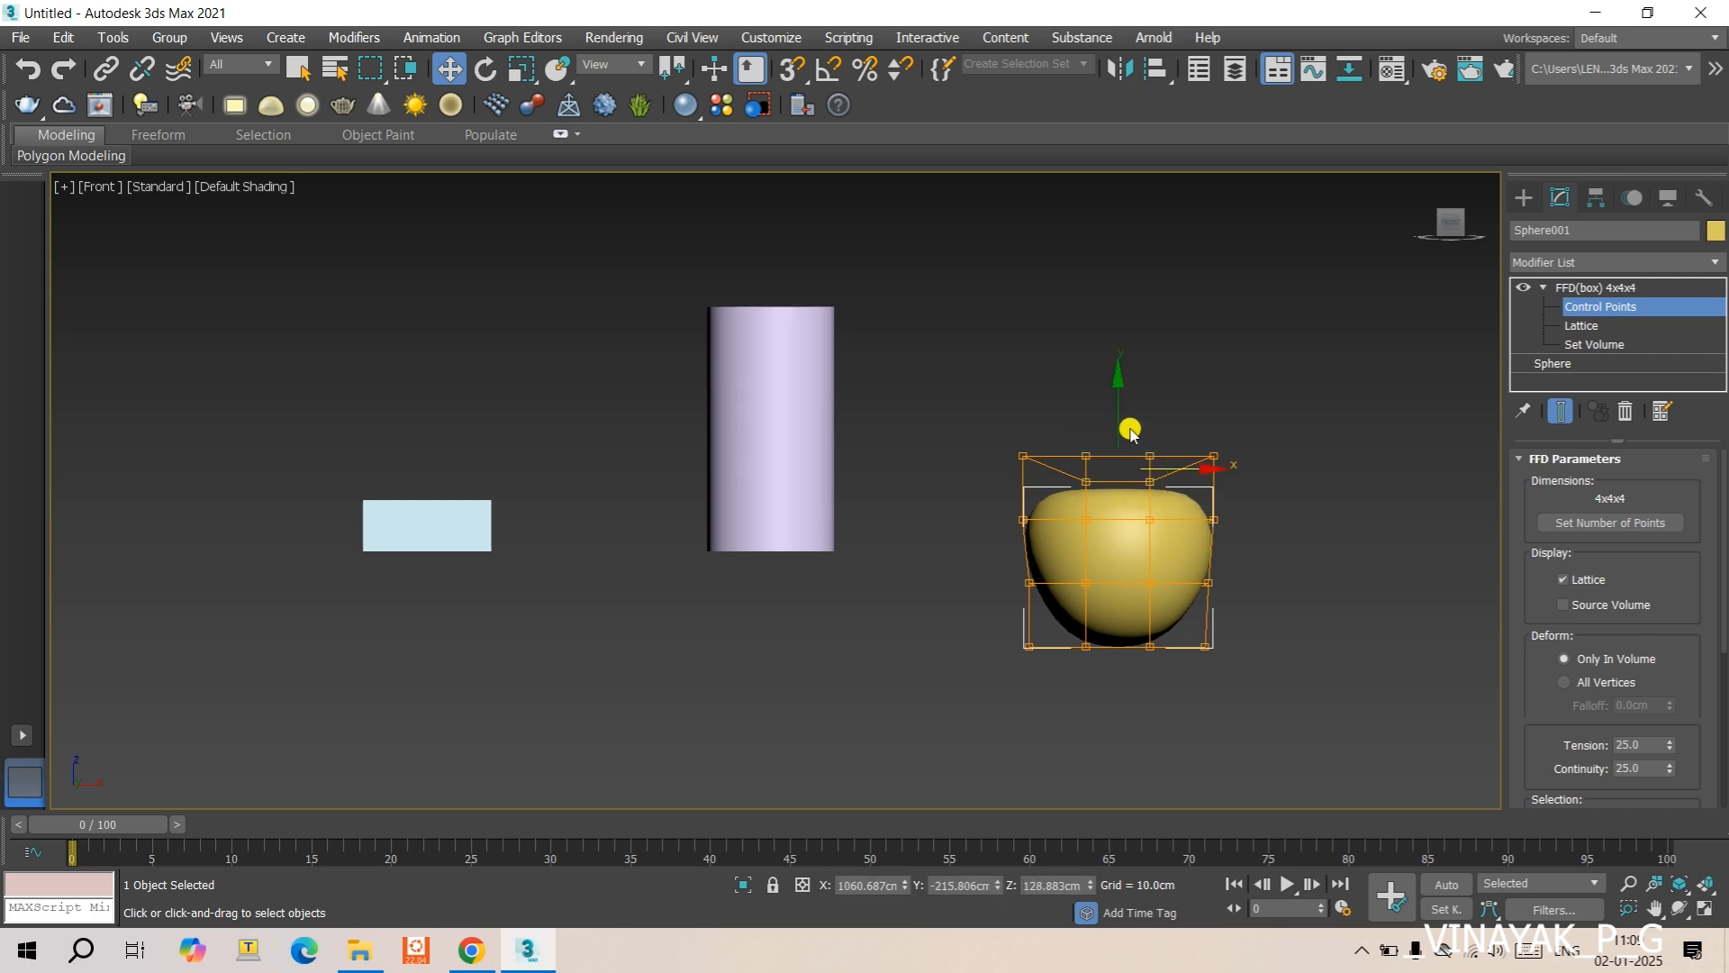
pyautogui.moveTo(1117, 417); pyautogui.dragTo(1117, 423)
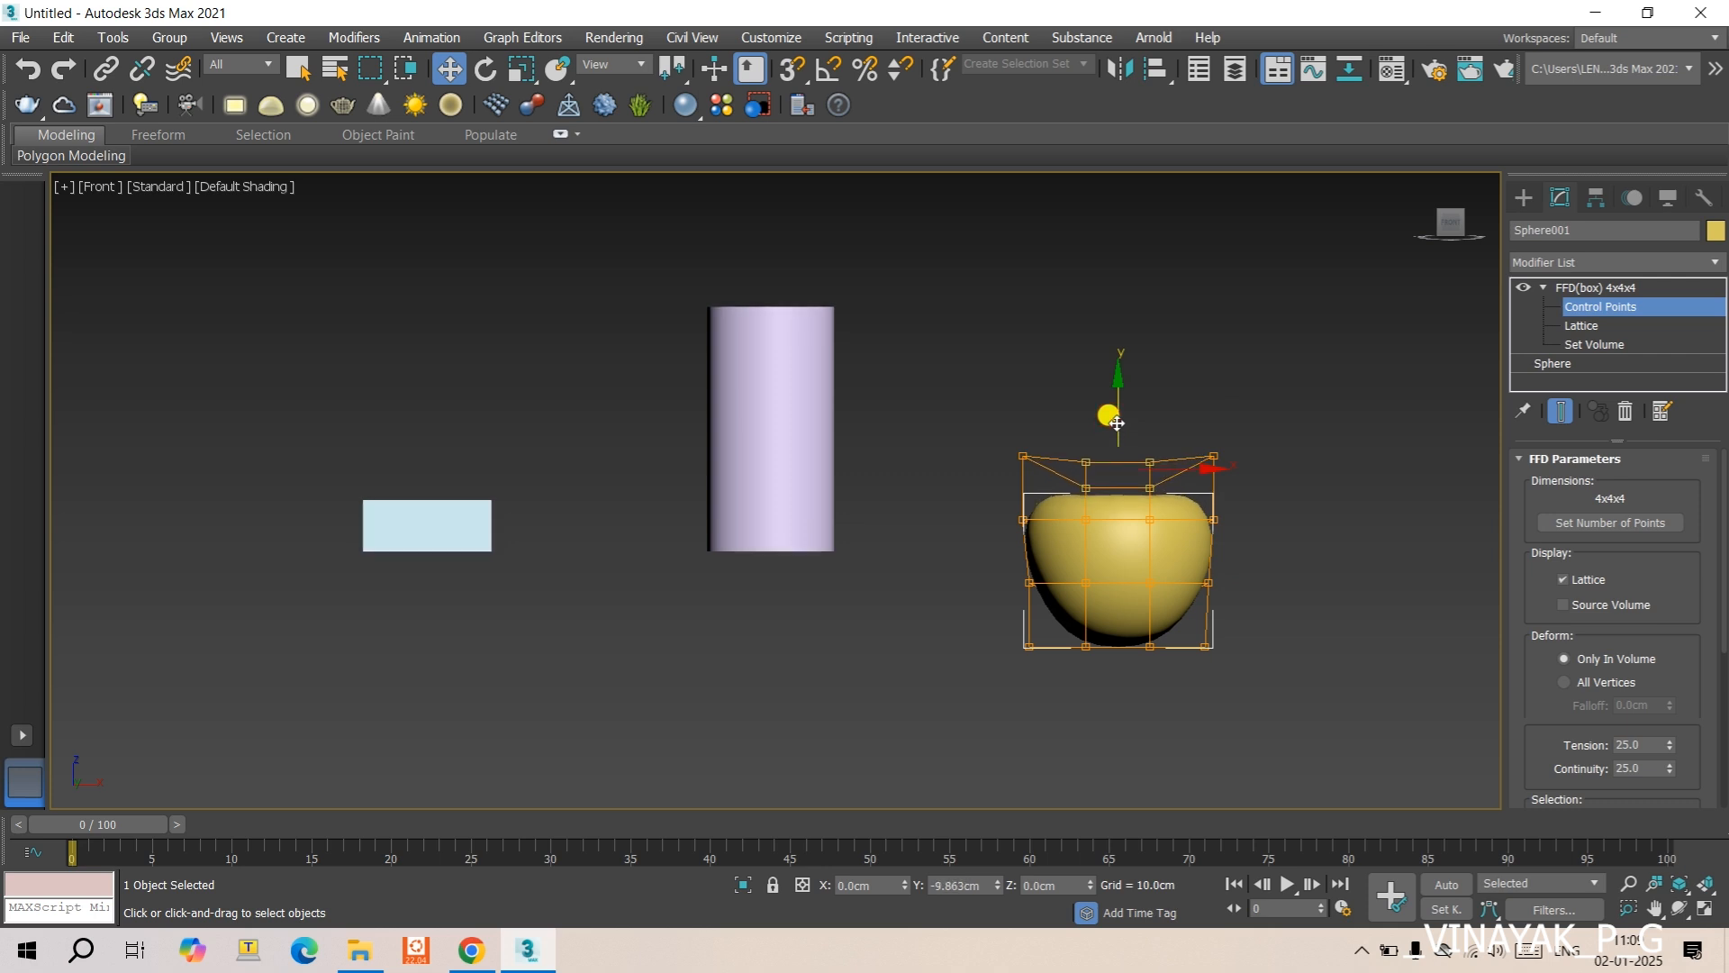
pyautogui.click(1198, 394)
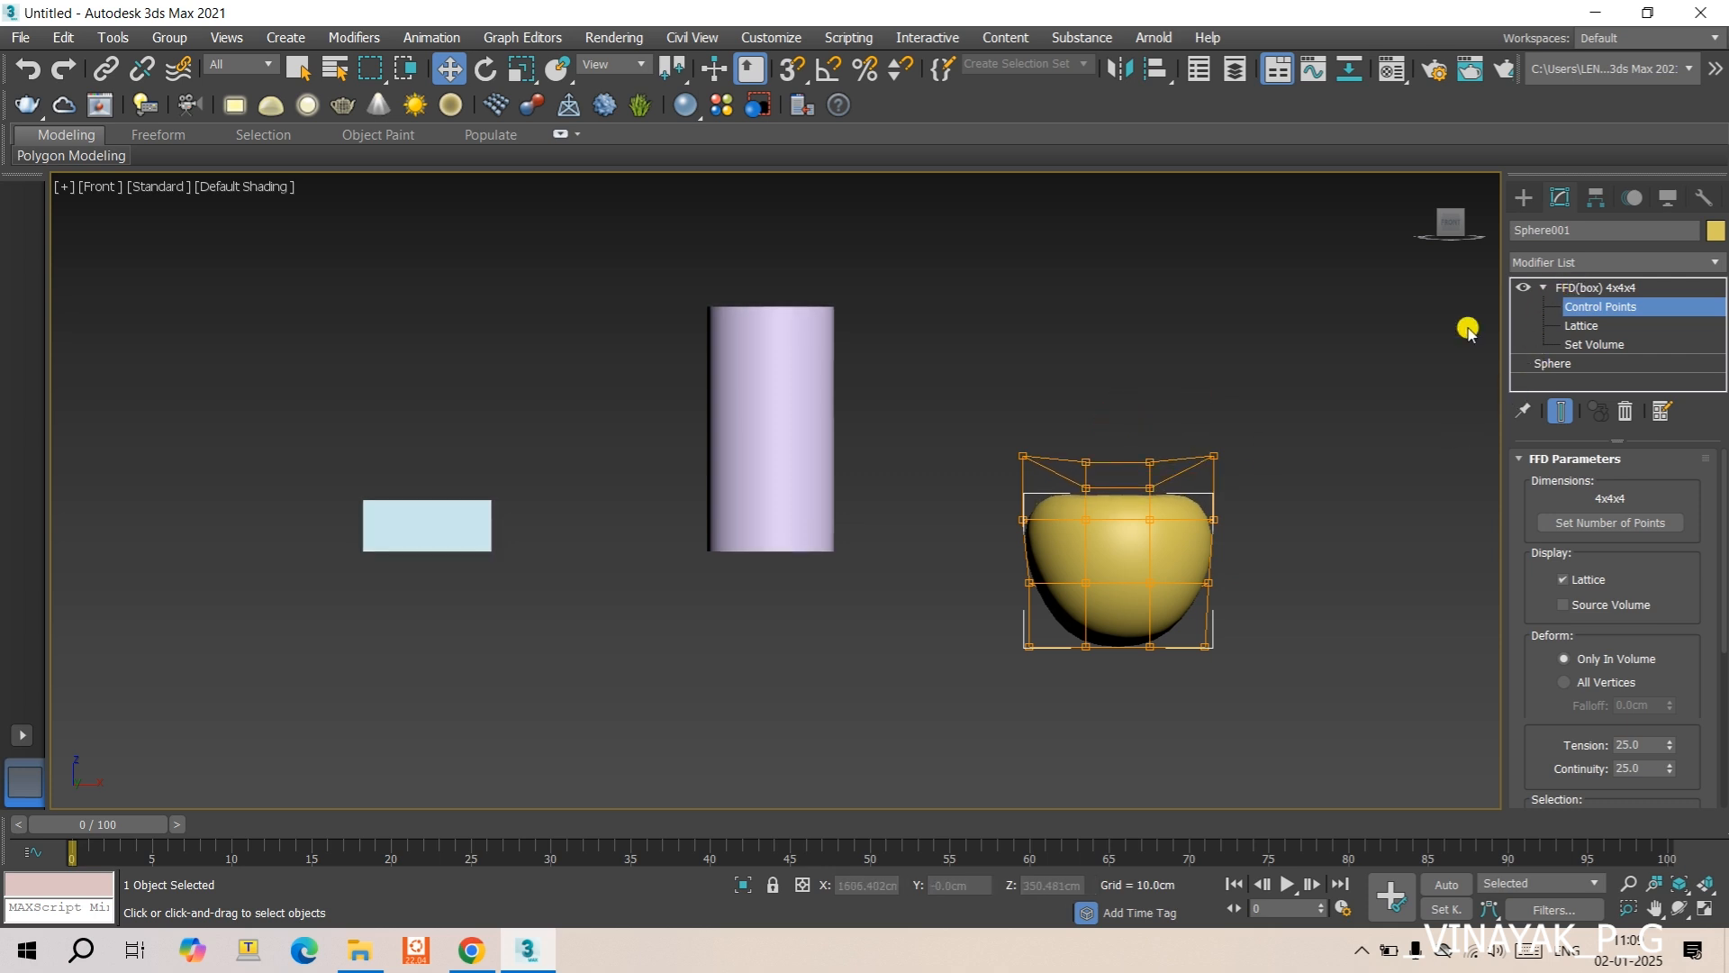
# - Create a stem cylinder with AutoGrid on top of the deformed sphere, about 20.5 cm in radius and 270 cm high
pyautogui.click(1524, 198)
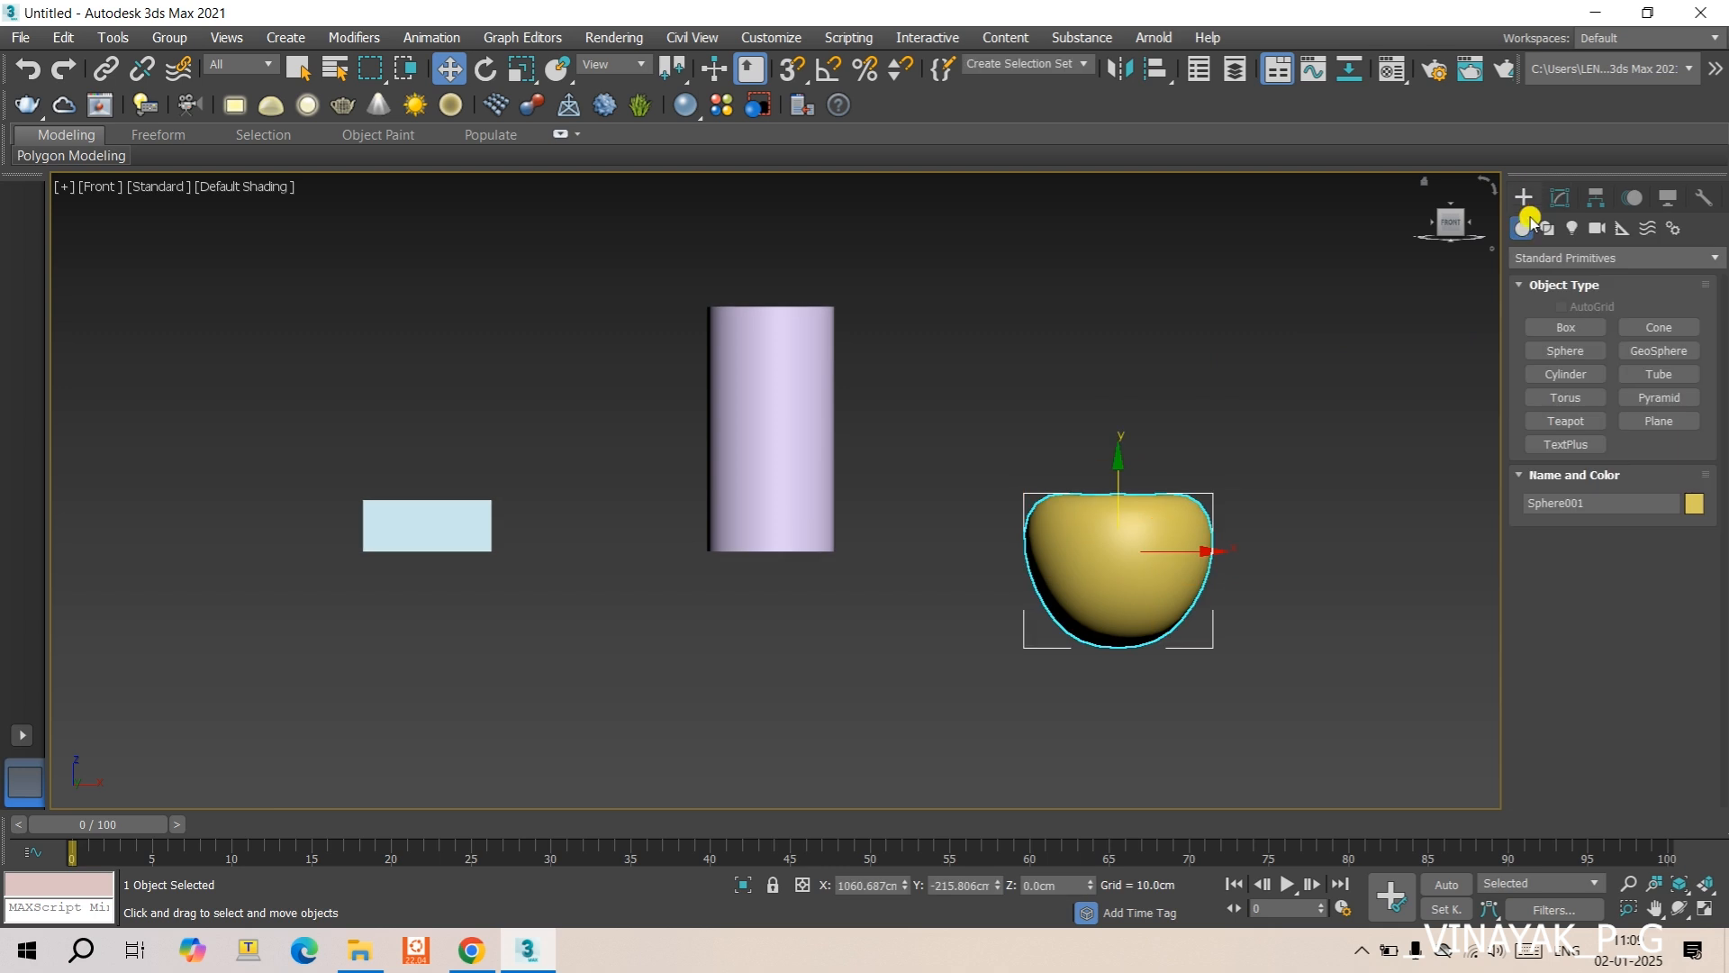
pyautogui.click(1567, 375)
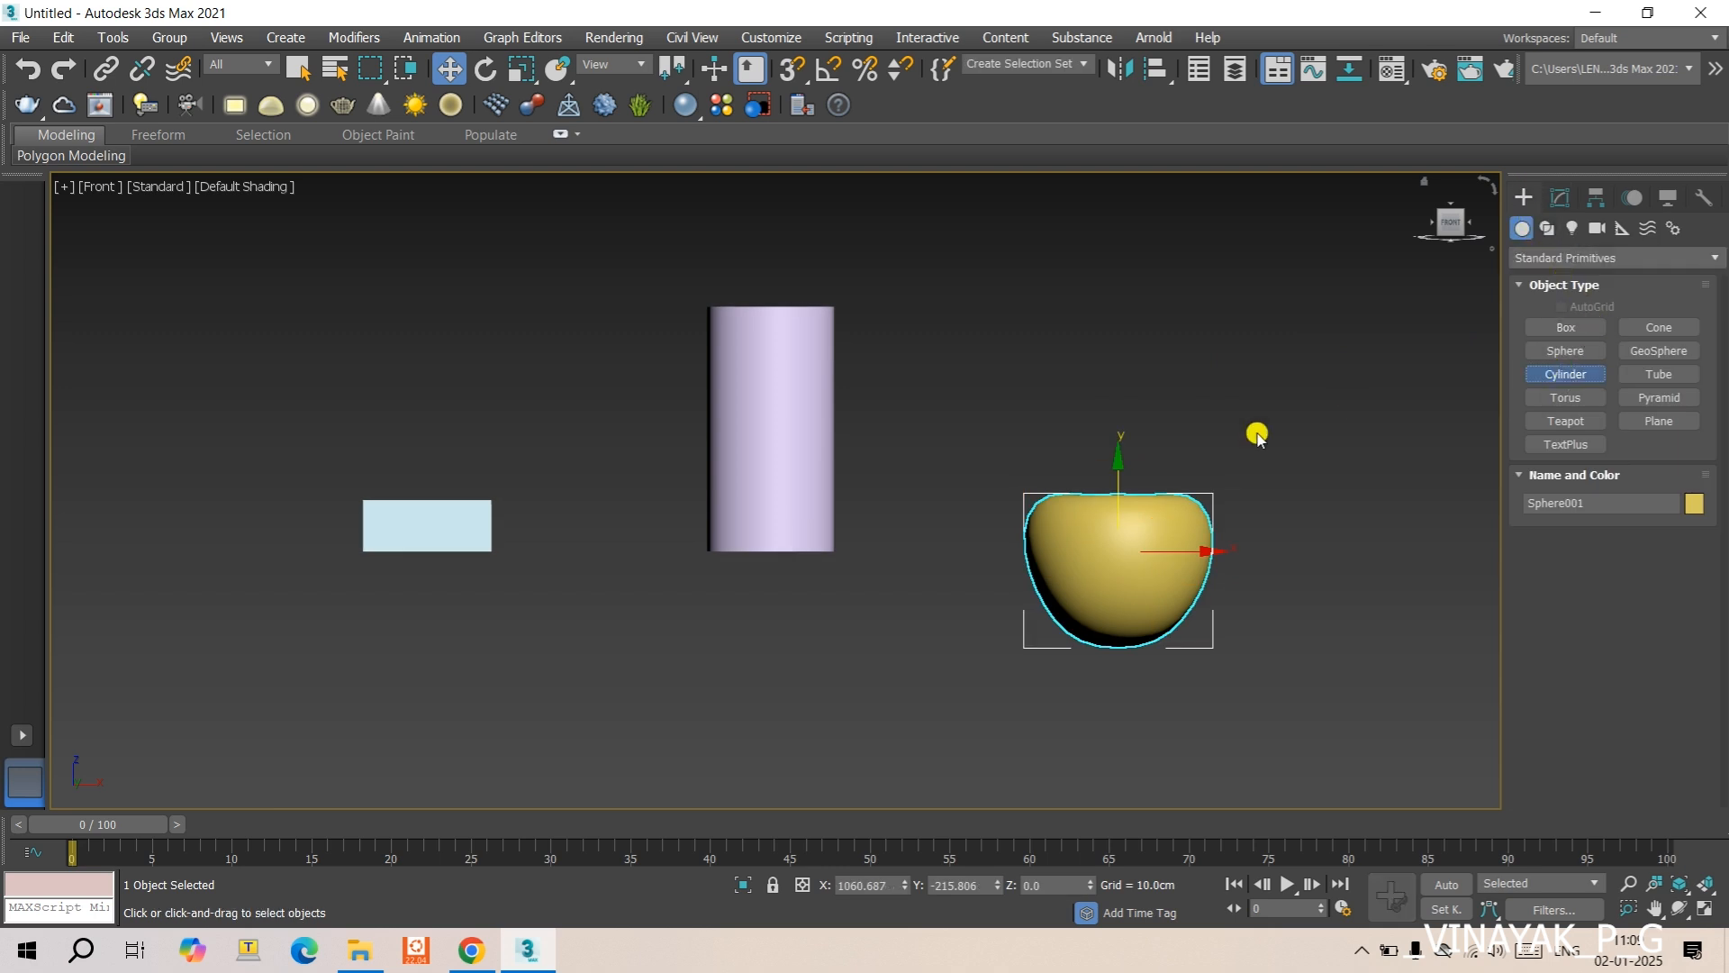
pyautogui.click(1099, 525)
pyautogui.moveTo(1099, 525)
pyautogui.keyDown('alt'); pyautogui.mouseDown(button='middle')
pyautogui.moveTo(1062, 541)
pyautogui.moveTo(1081, 536)
pyautogui.mouseUp(button='middle'); pyautogui.keyUp('alt')
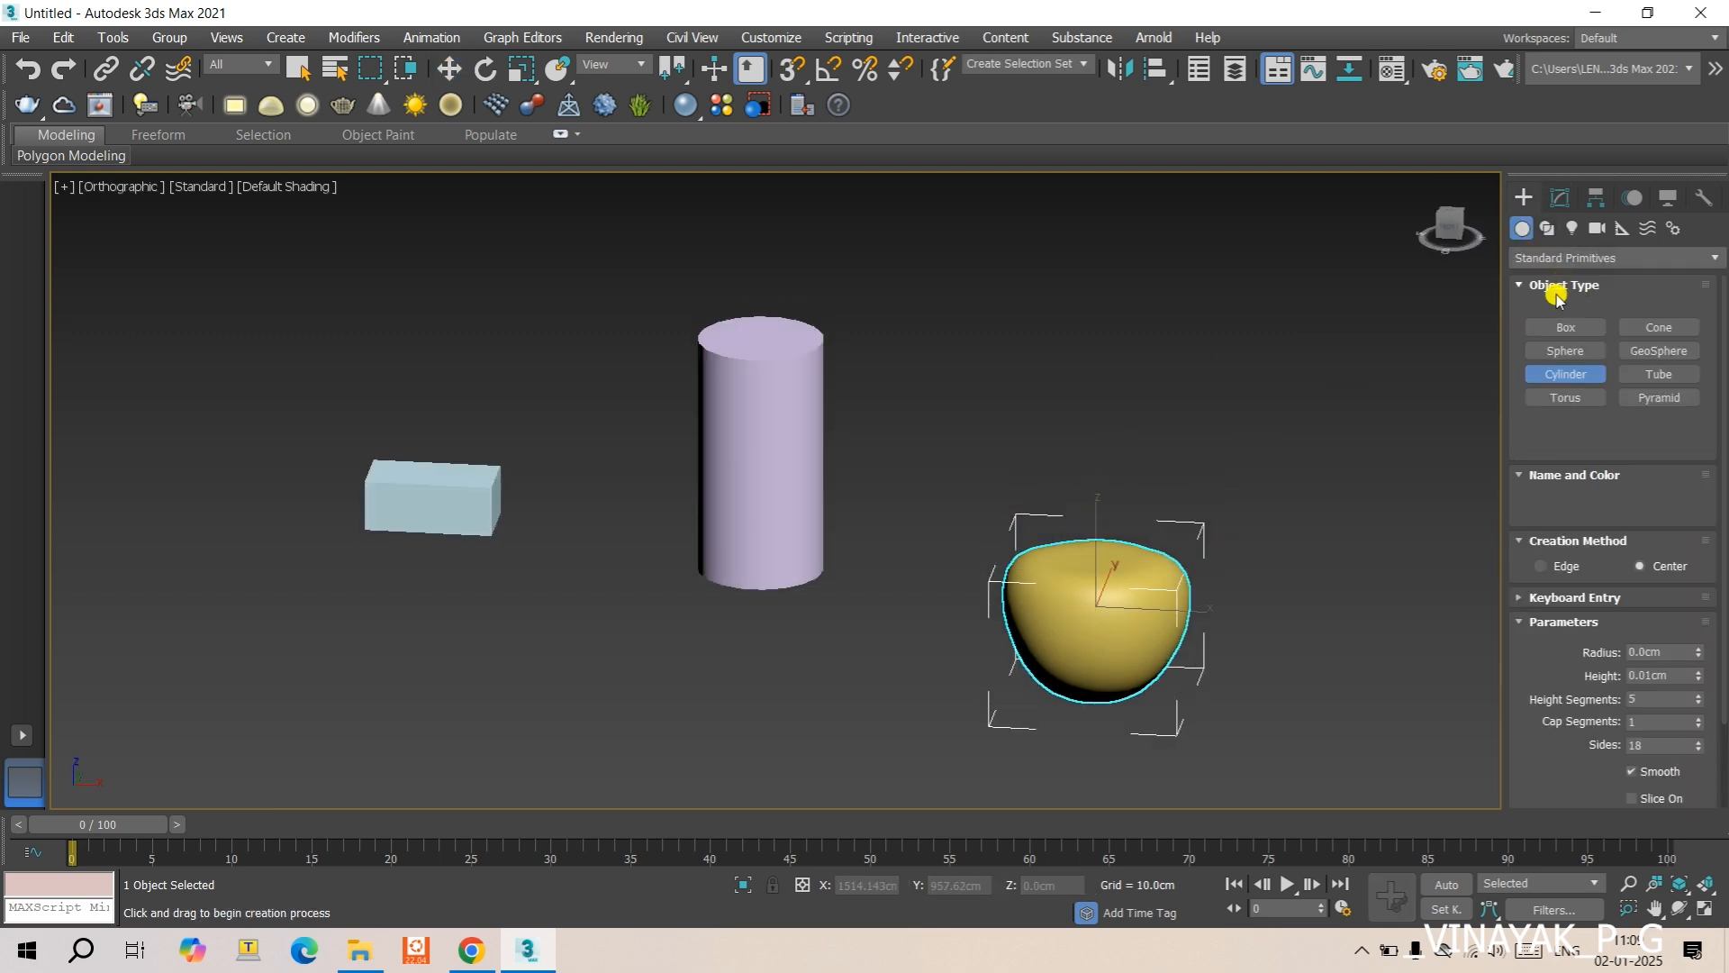
pyautogui.click(1561, 306)
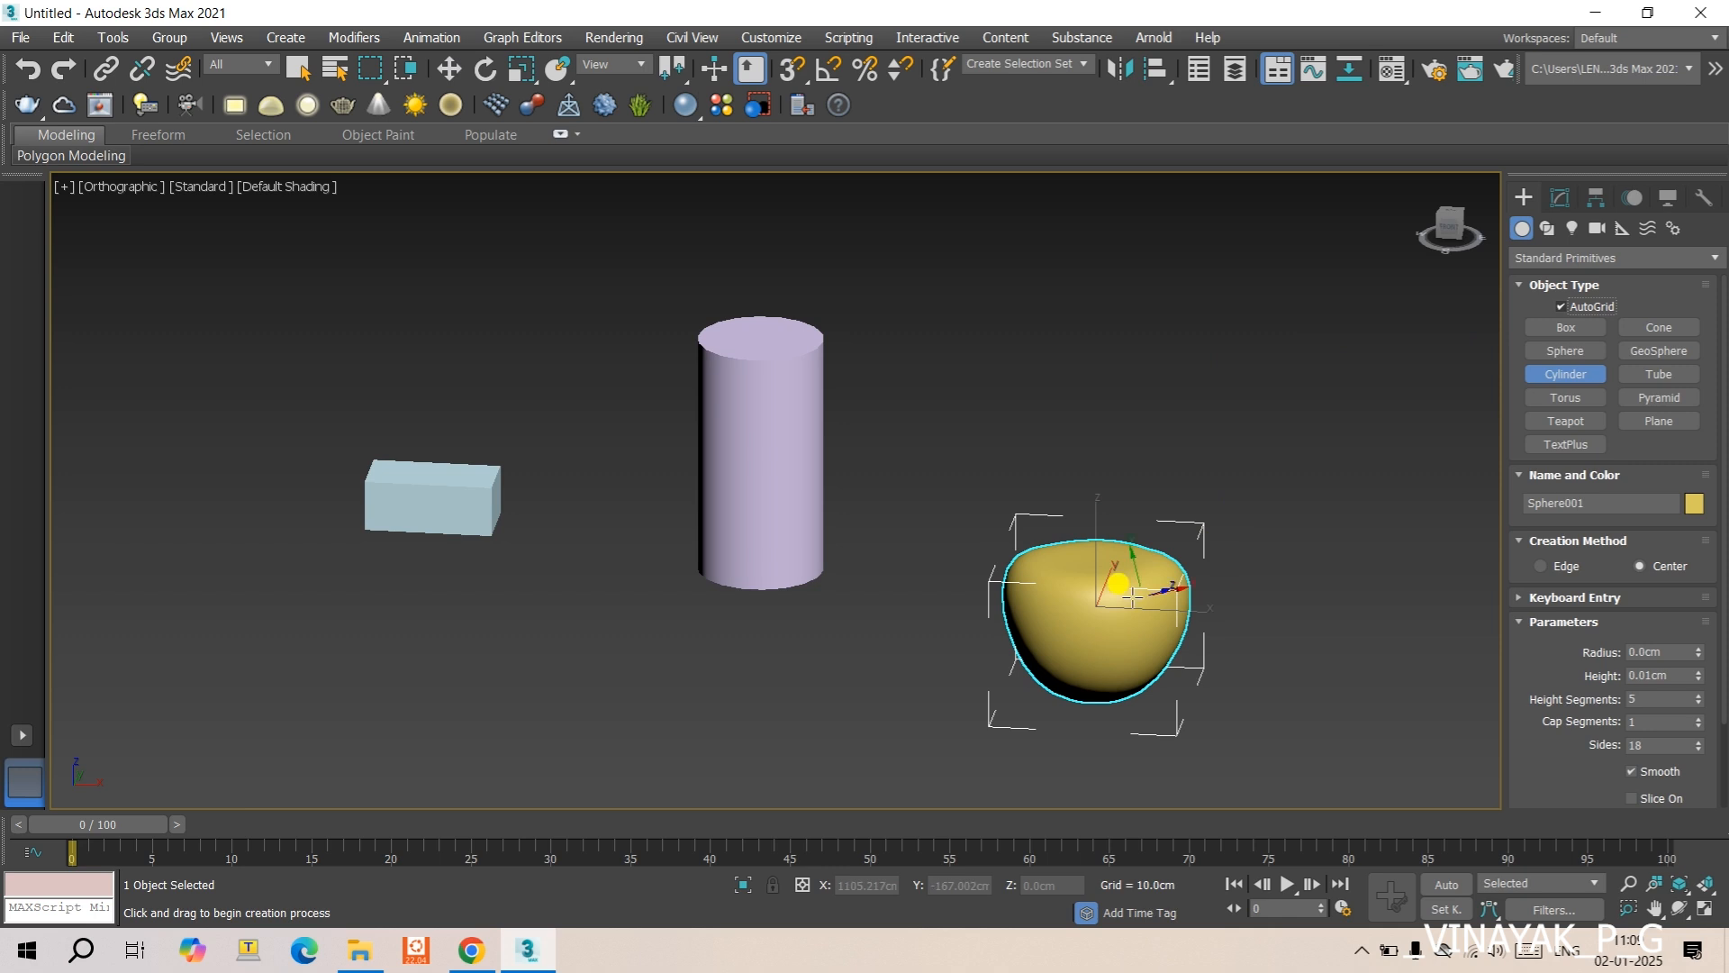
pyautogui.moveTo(1087, 554); pyautogui.dragTo(1109, 560)
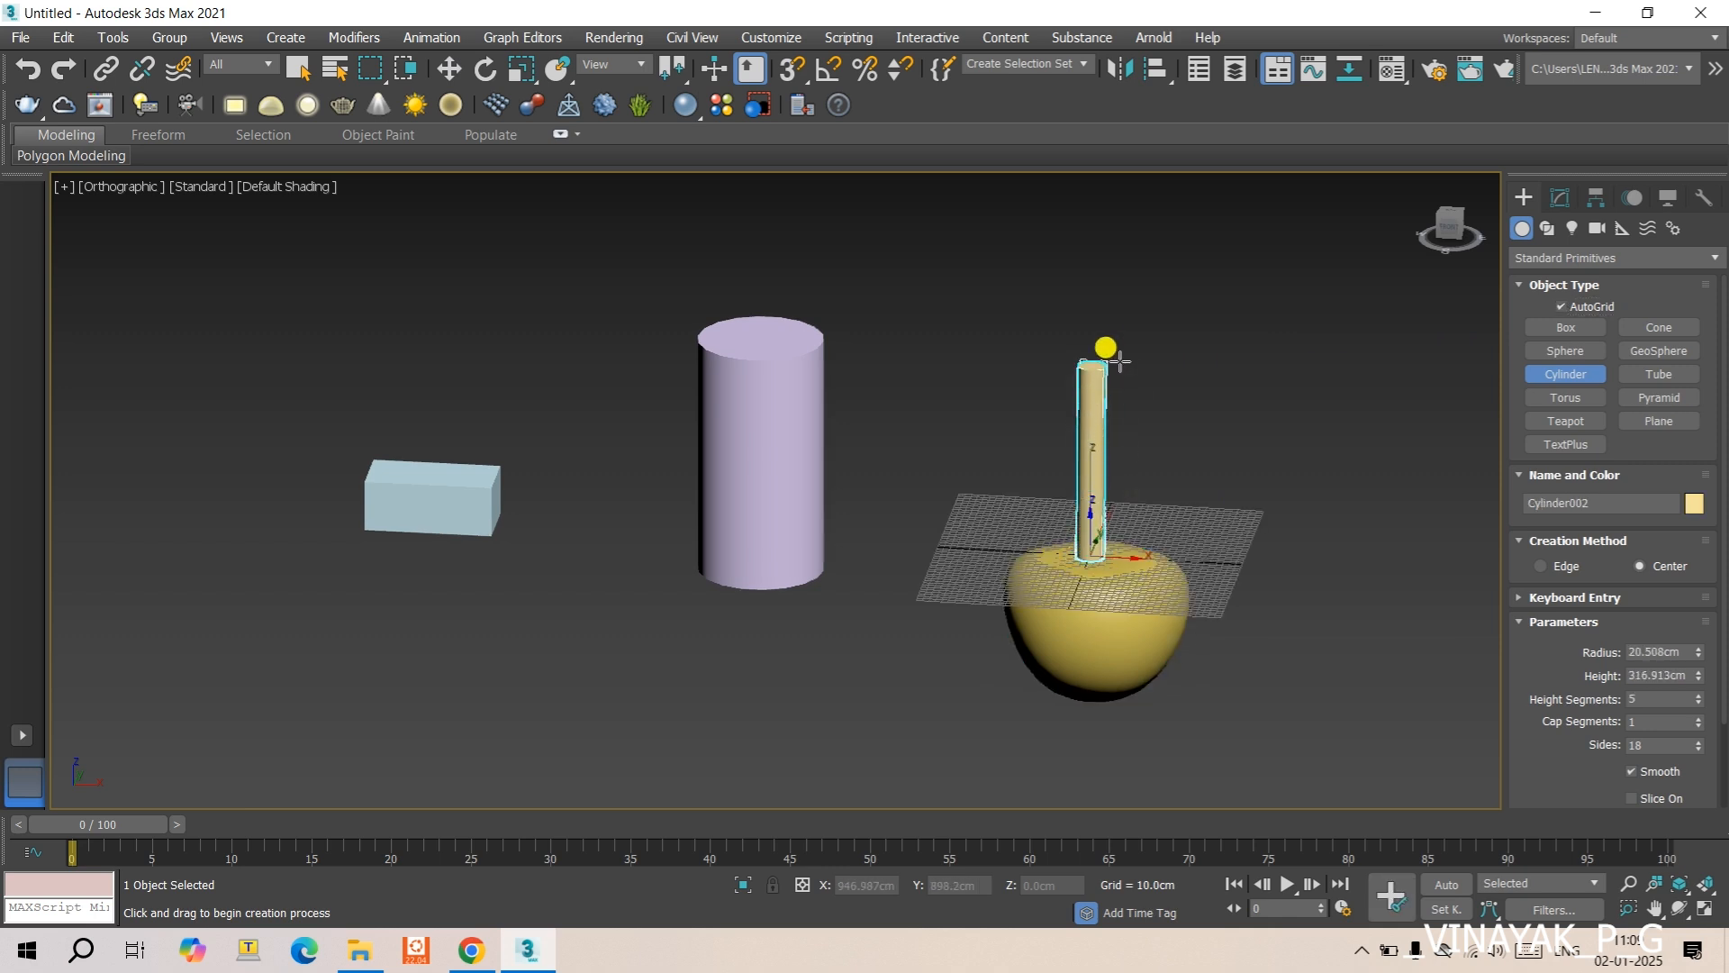
pyautogui.click(1104, 377)
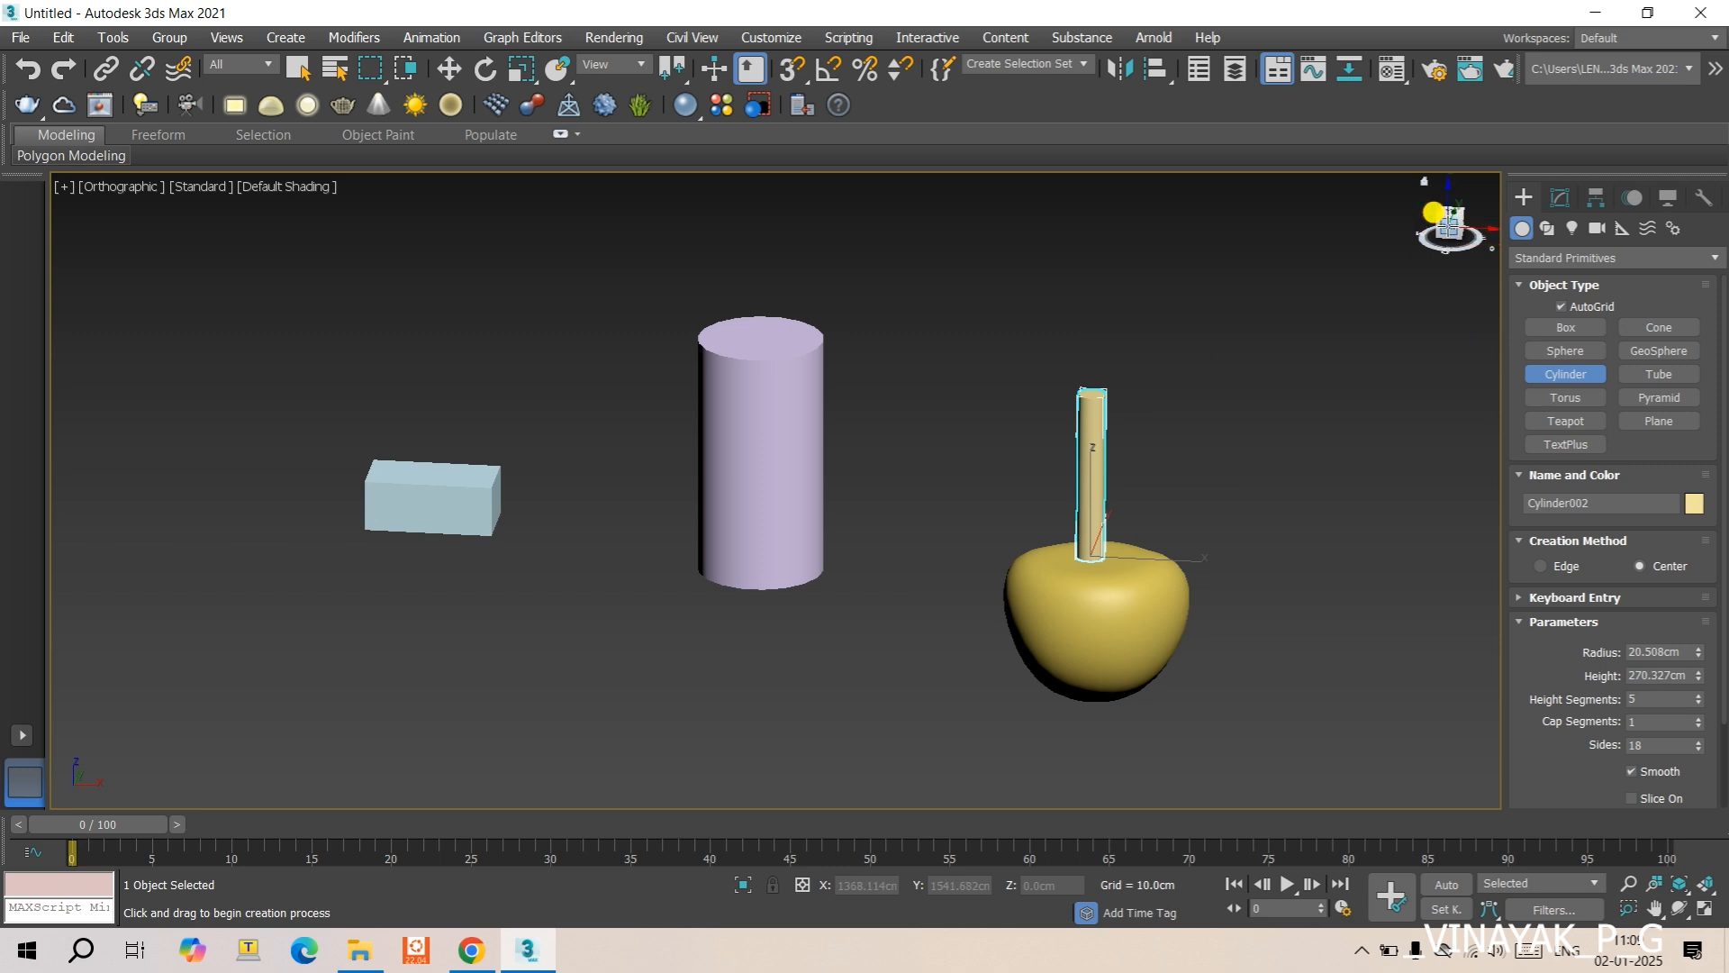
# - Apply a Bend modifier to the stem cylinder in Front view and set its angle to 45
pyautogui.click(1446, 225)
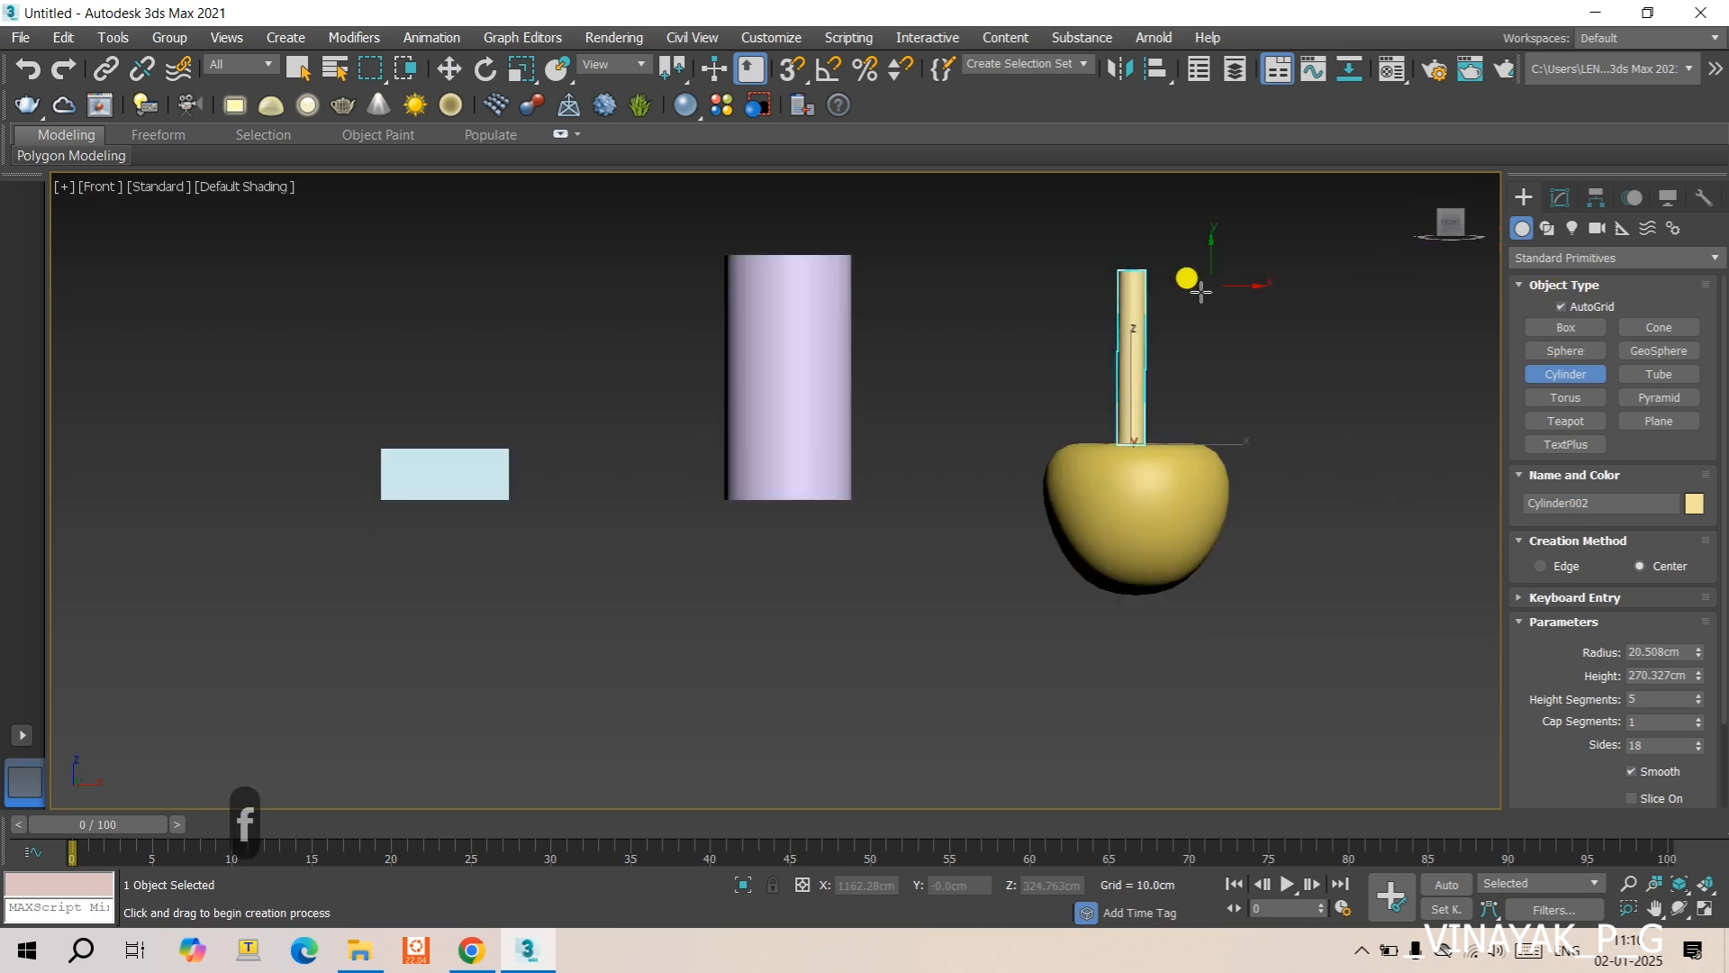
pyautogui.click(1560, 197)
pyautogui.click(1575, 264)
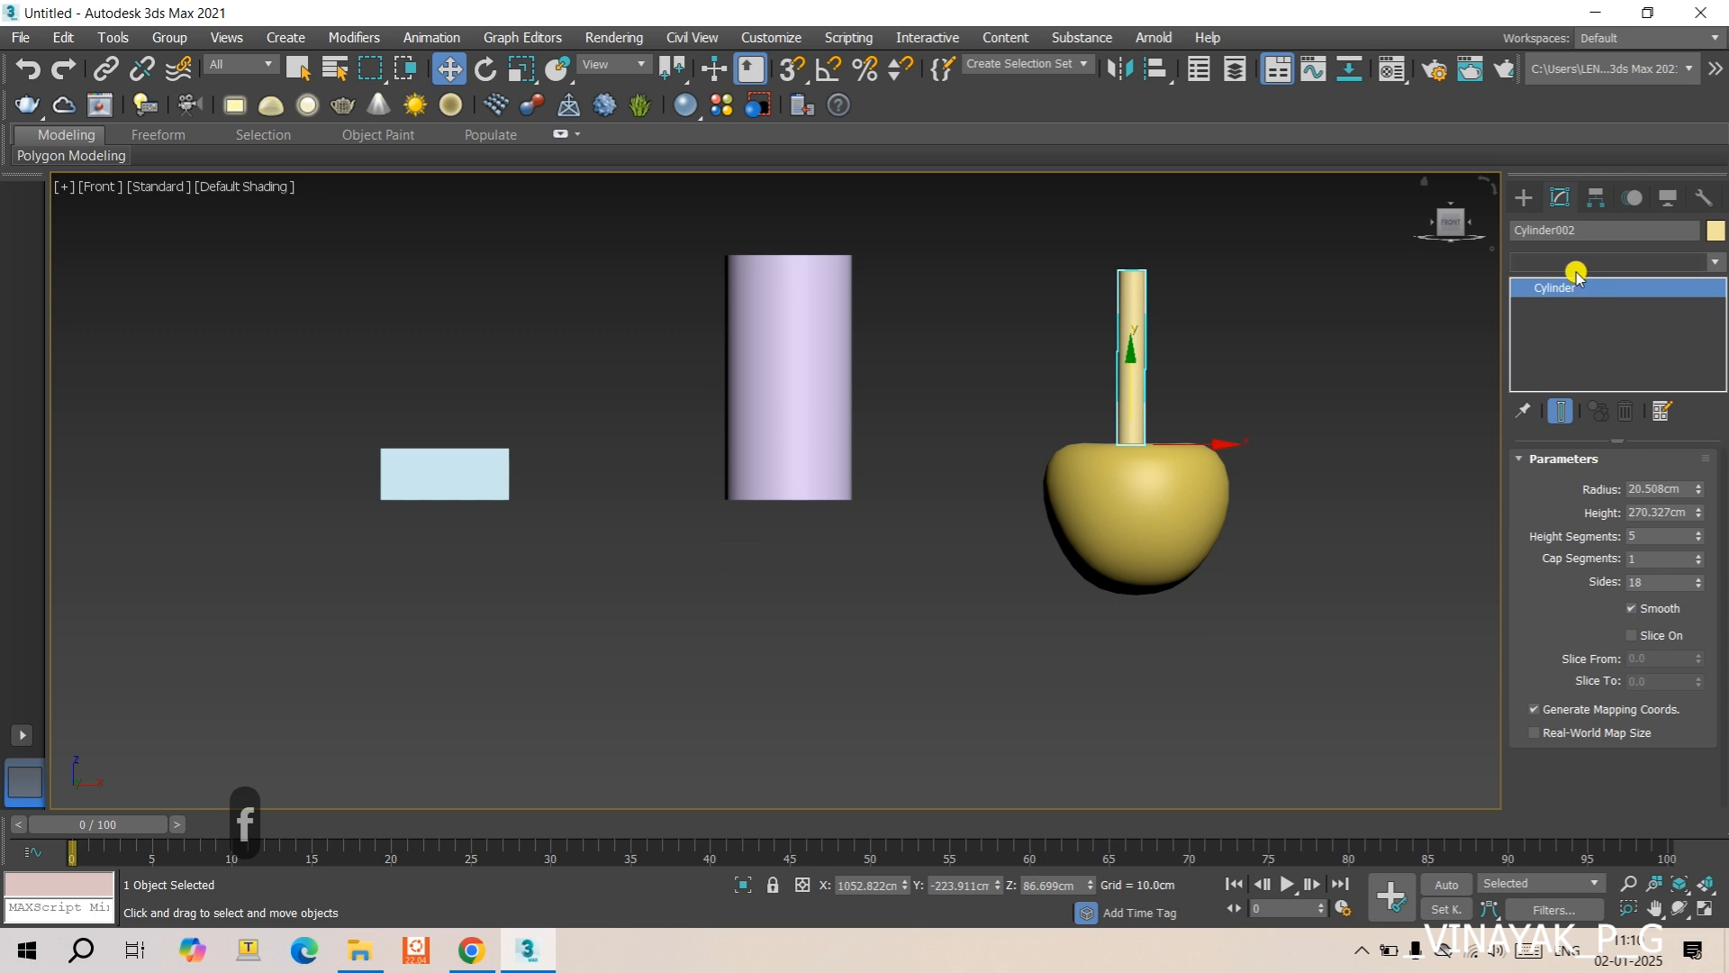
pyautogui.press('b')
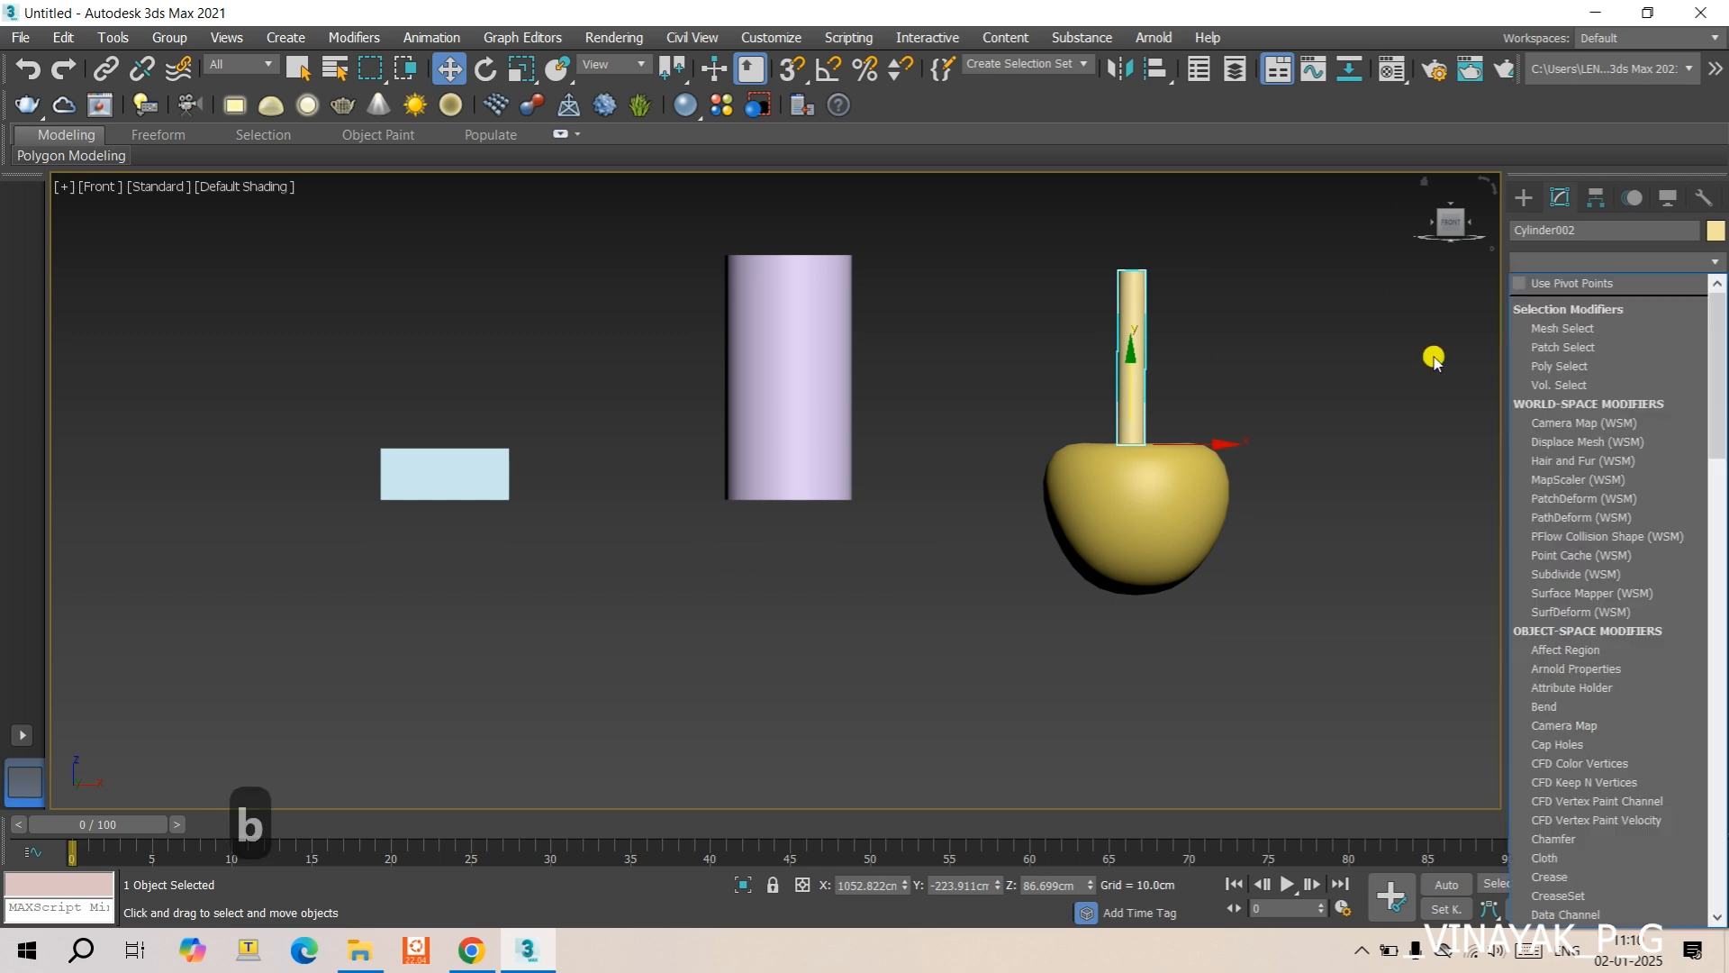
pyautogui.press('e')
pyautogui.click(1569, 281)
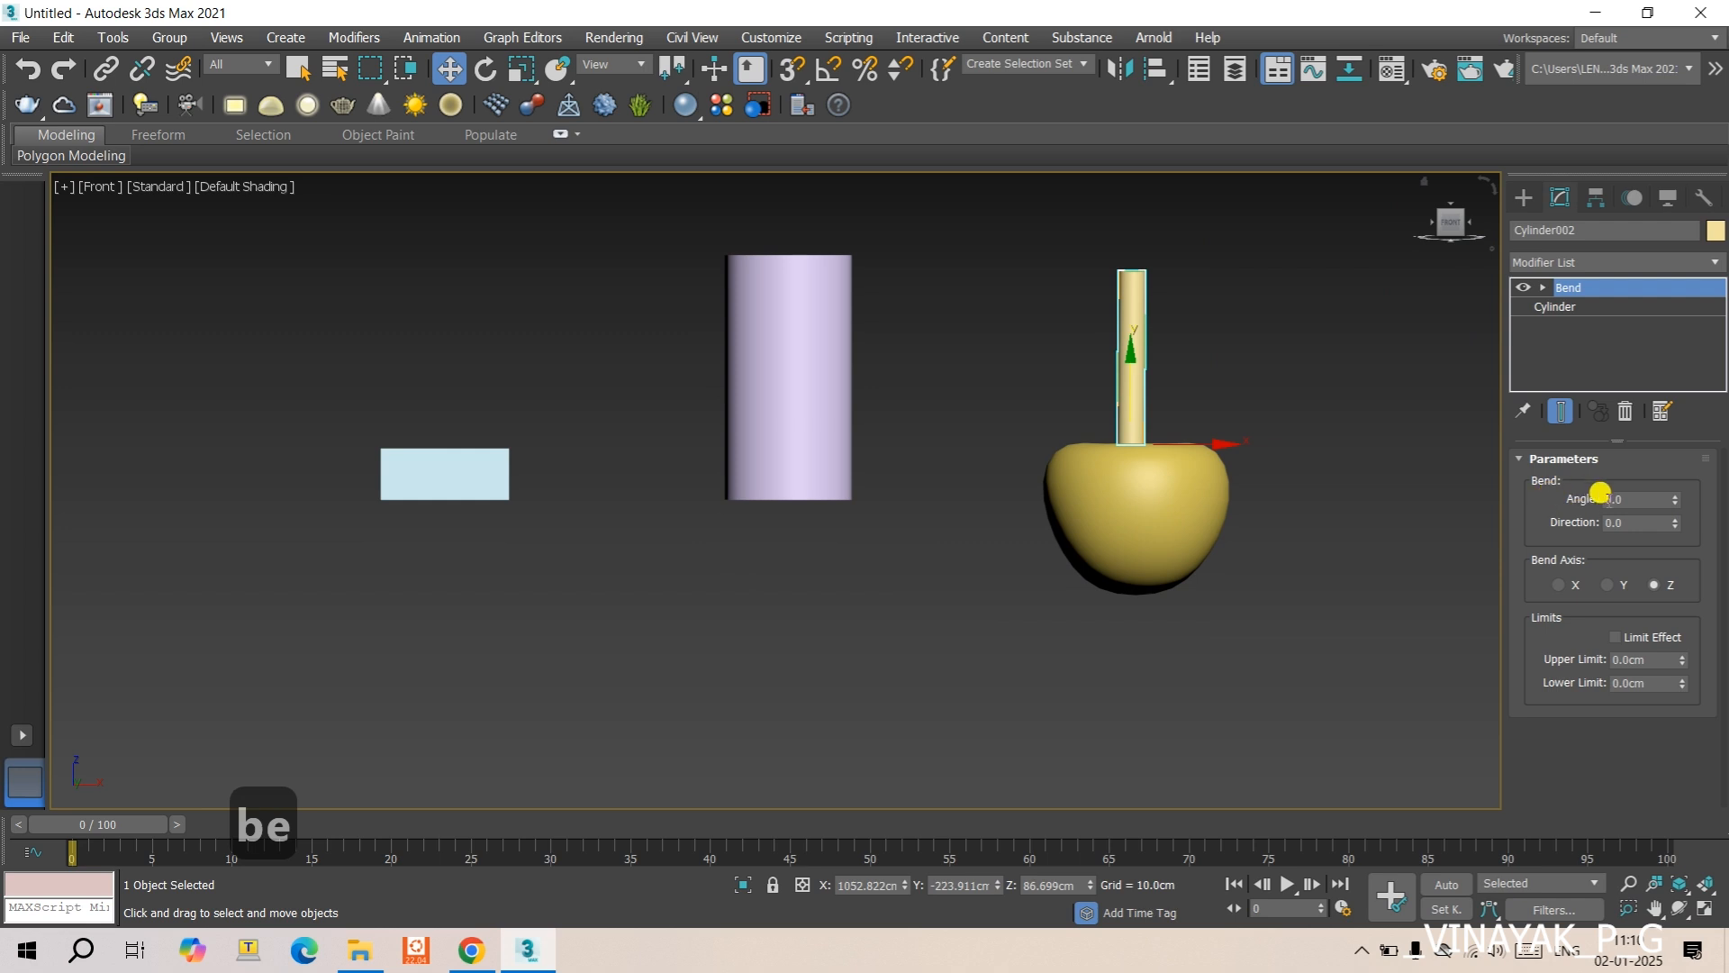
pyautogui.doubleClick(1618, 498)
pyautogui.write('45')
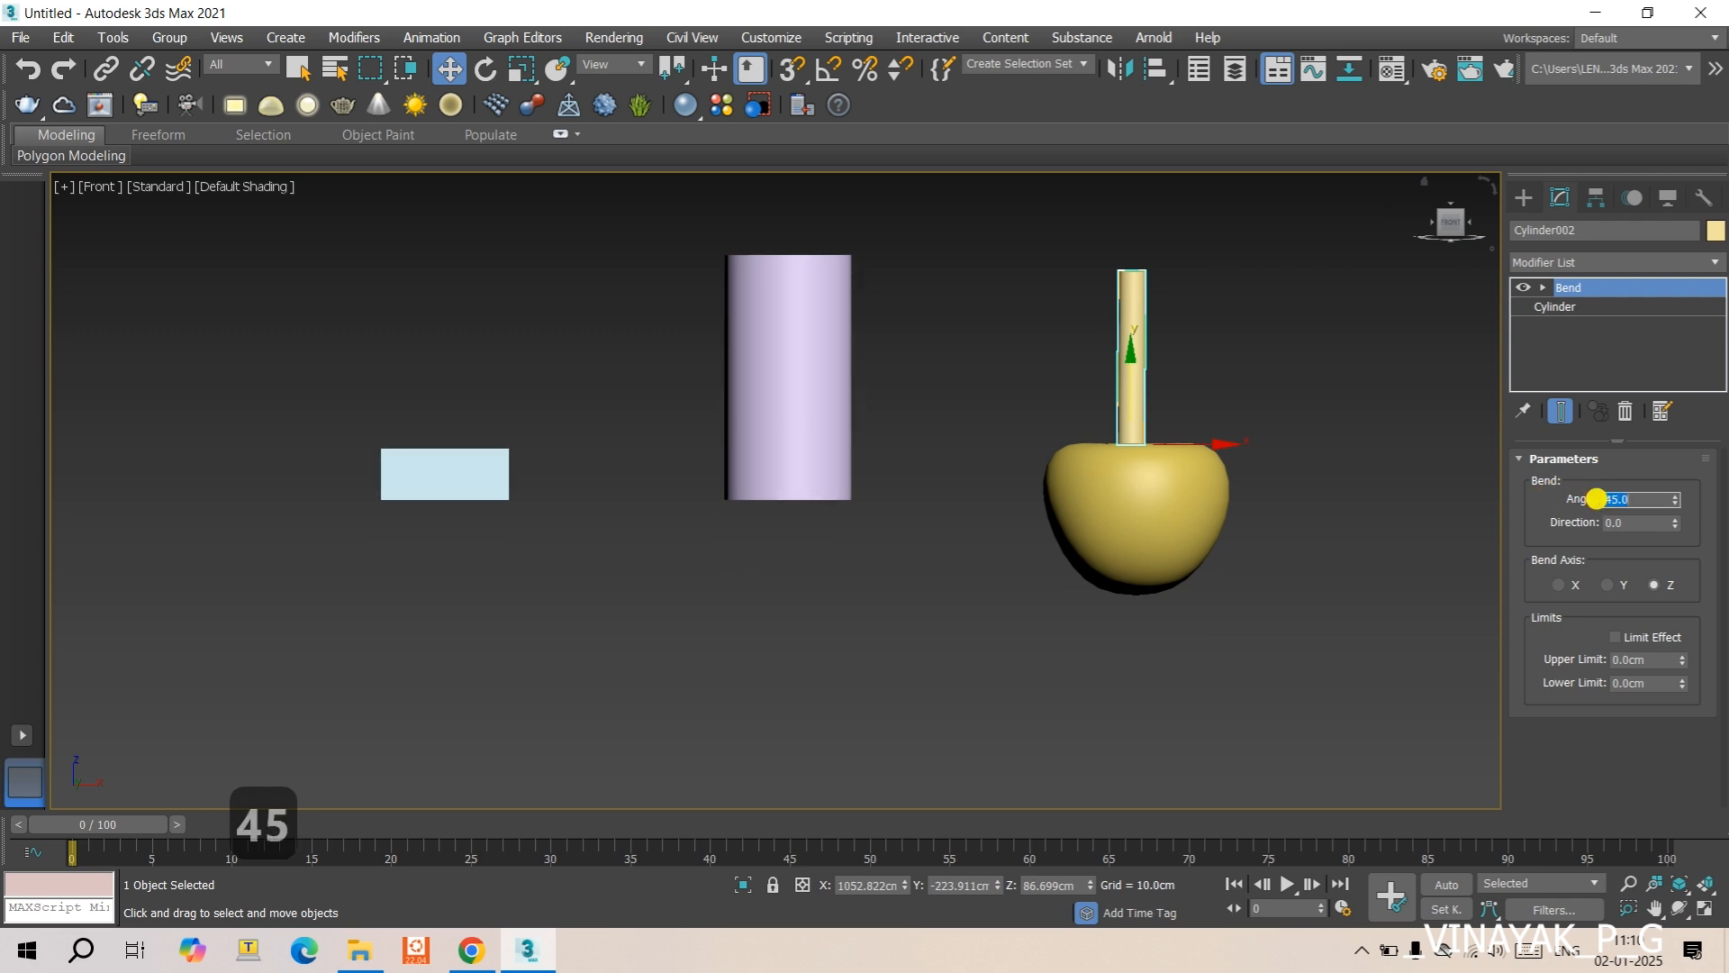
pyautogui.press('Return')
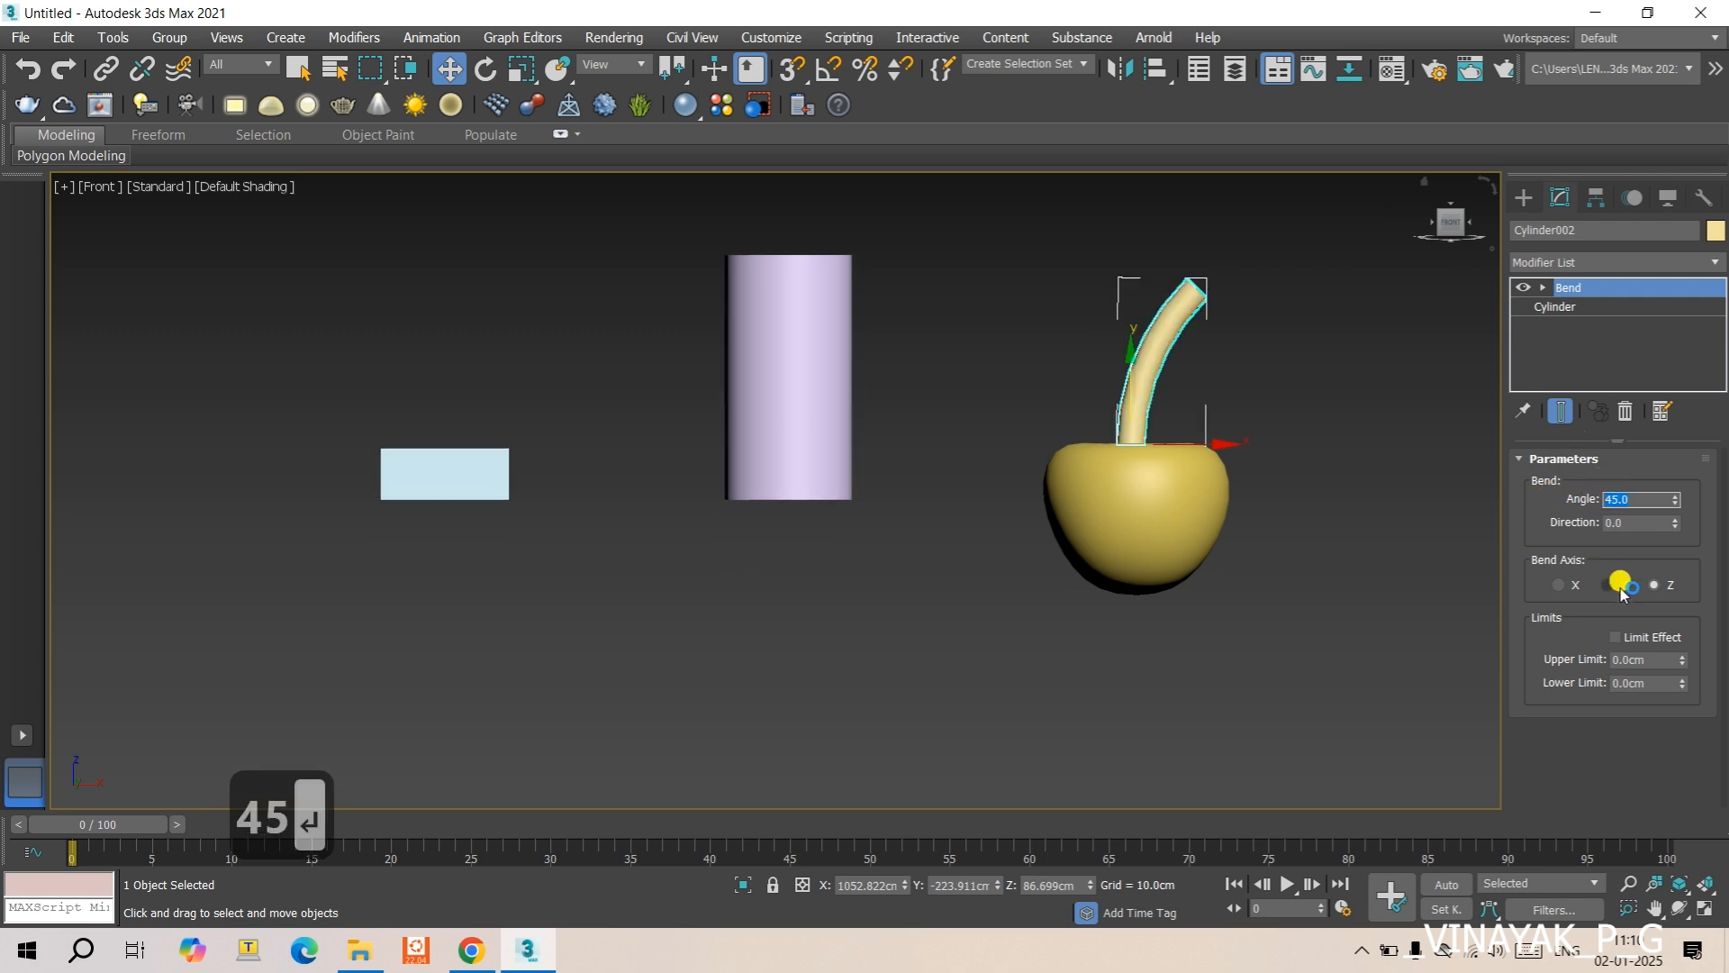
# - Set the stem cylinder's base radius to 12 cm, after trying 10 cm, and its height to 200 cm
pyautogui.click(1550, 307)
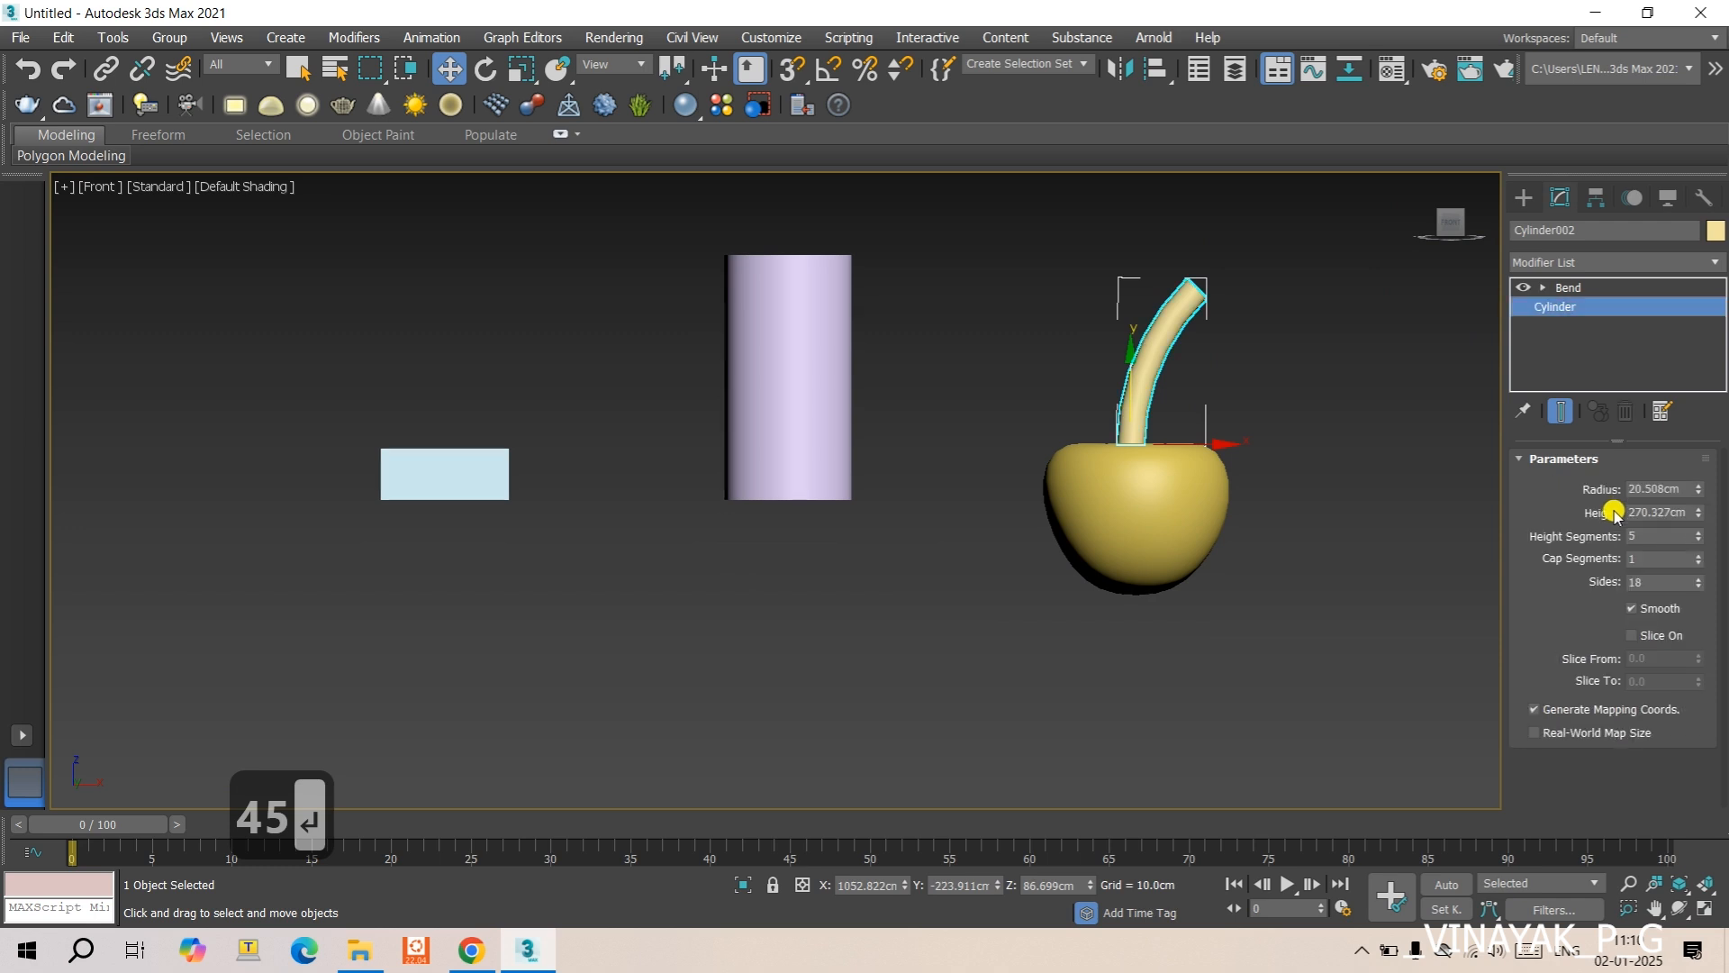
pyautogui.doubleClick(1657, 488)
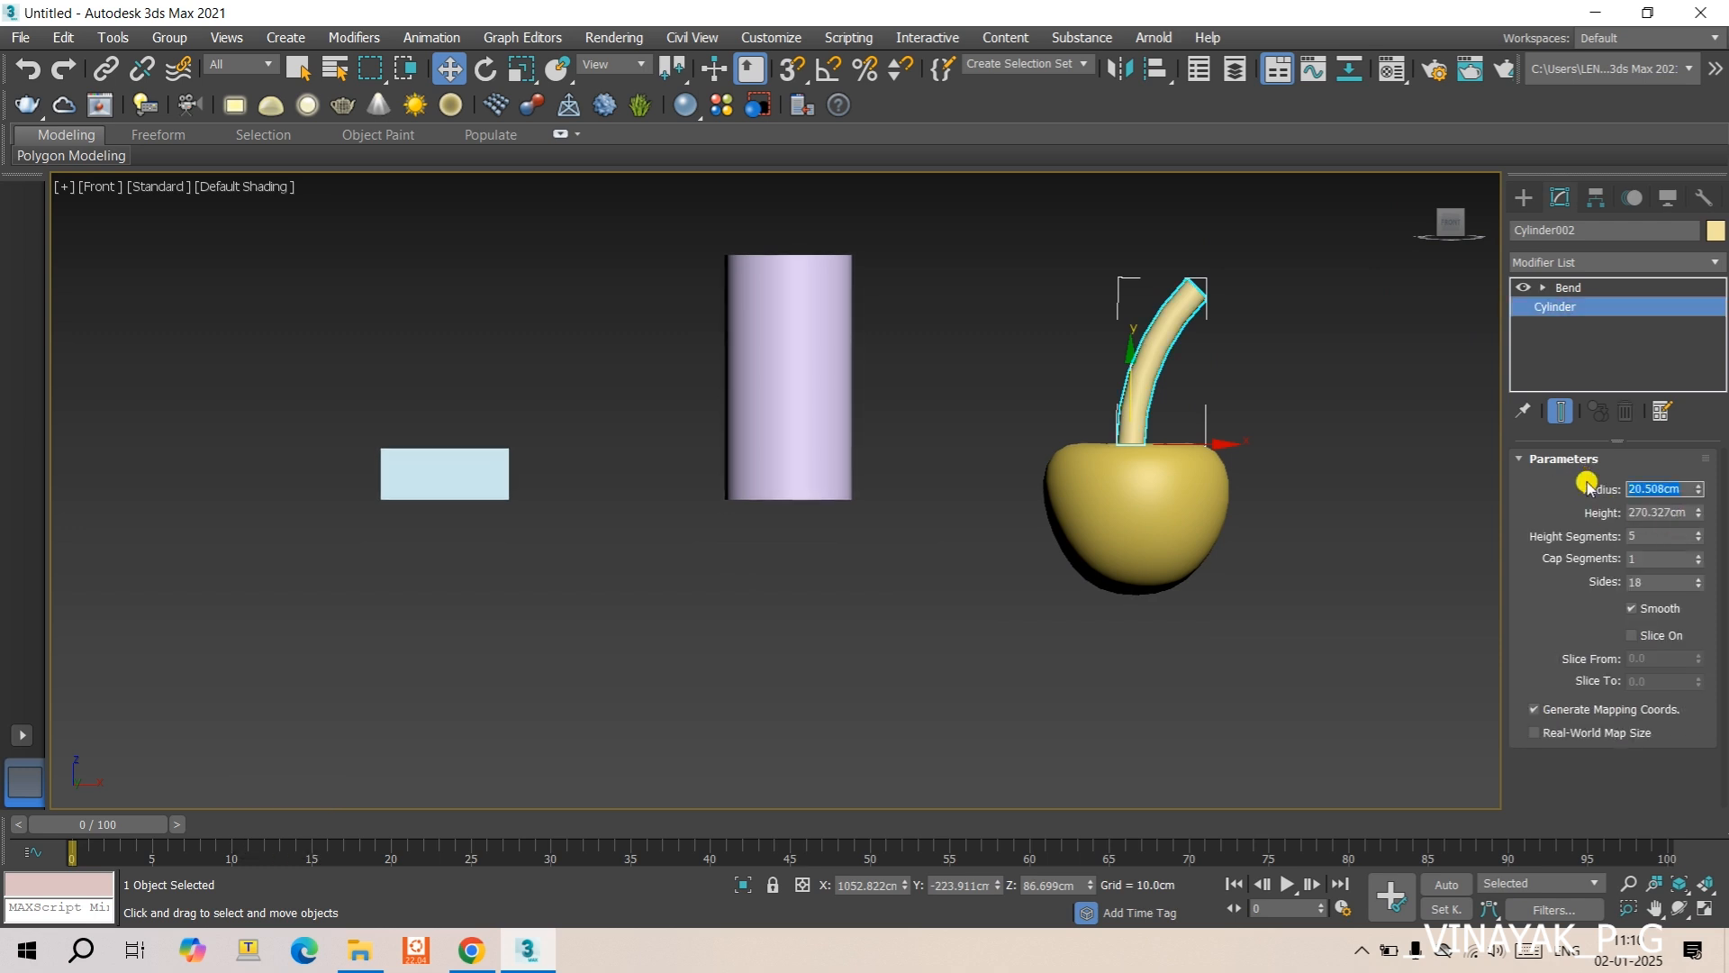
pyautogui.write('10')
pyautogui.press('Return')
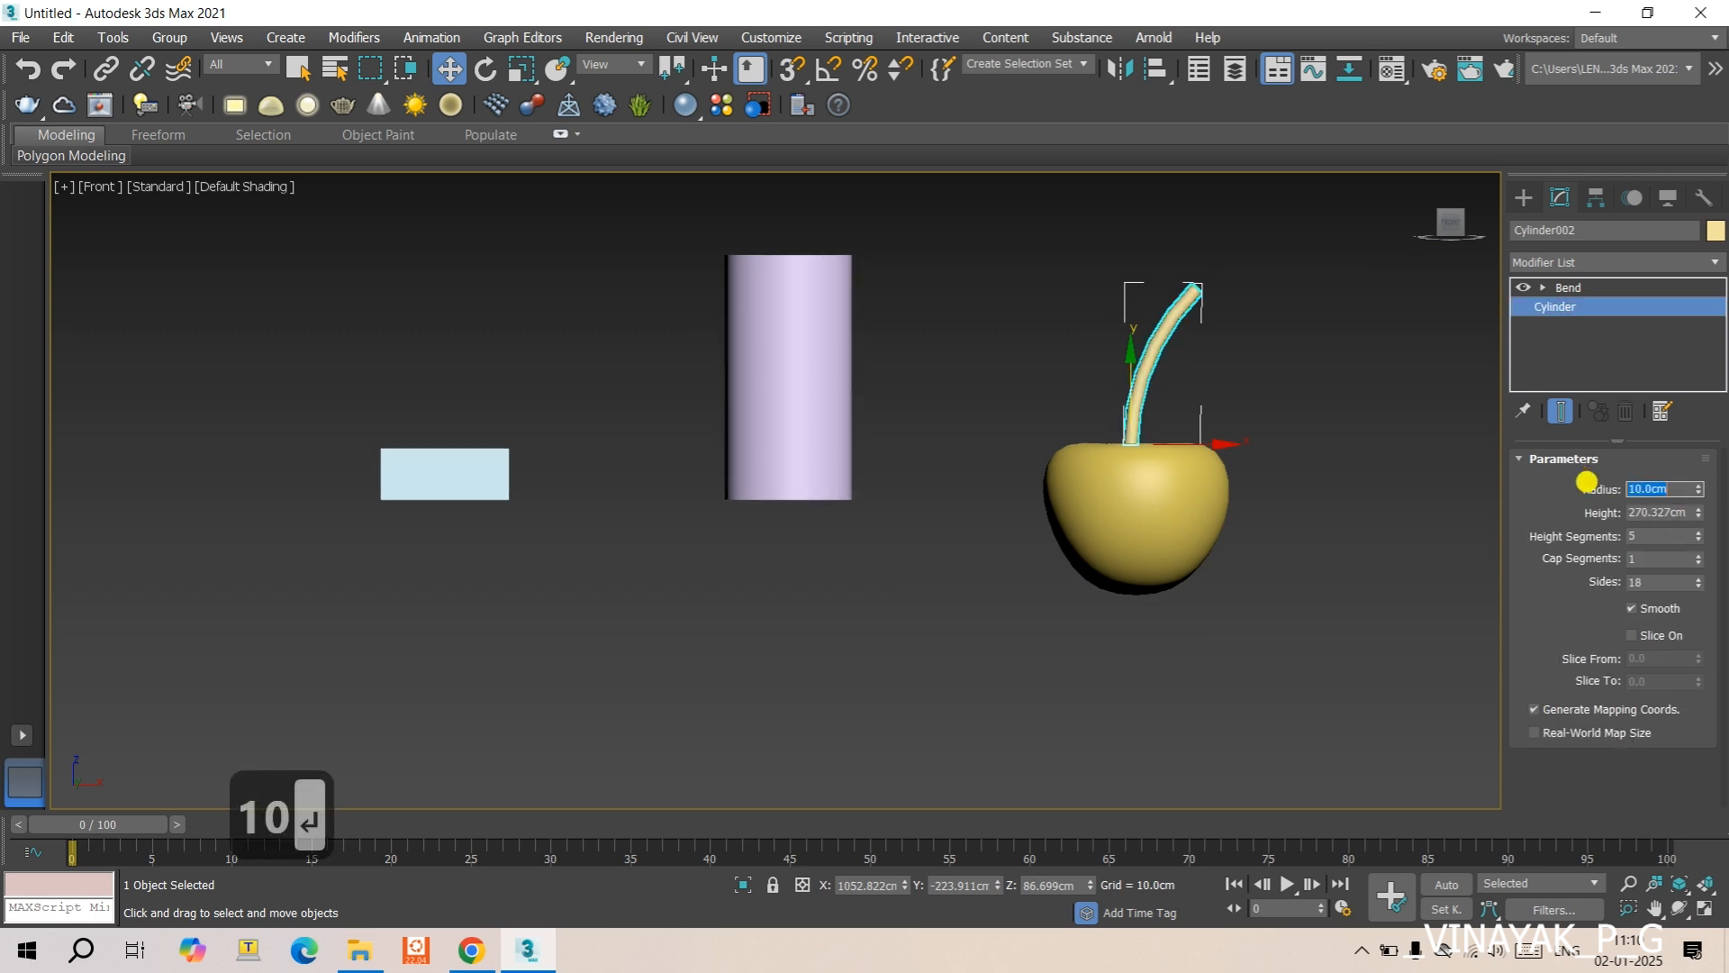
pyautogui.write('12')
pyautogui.press('Return')
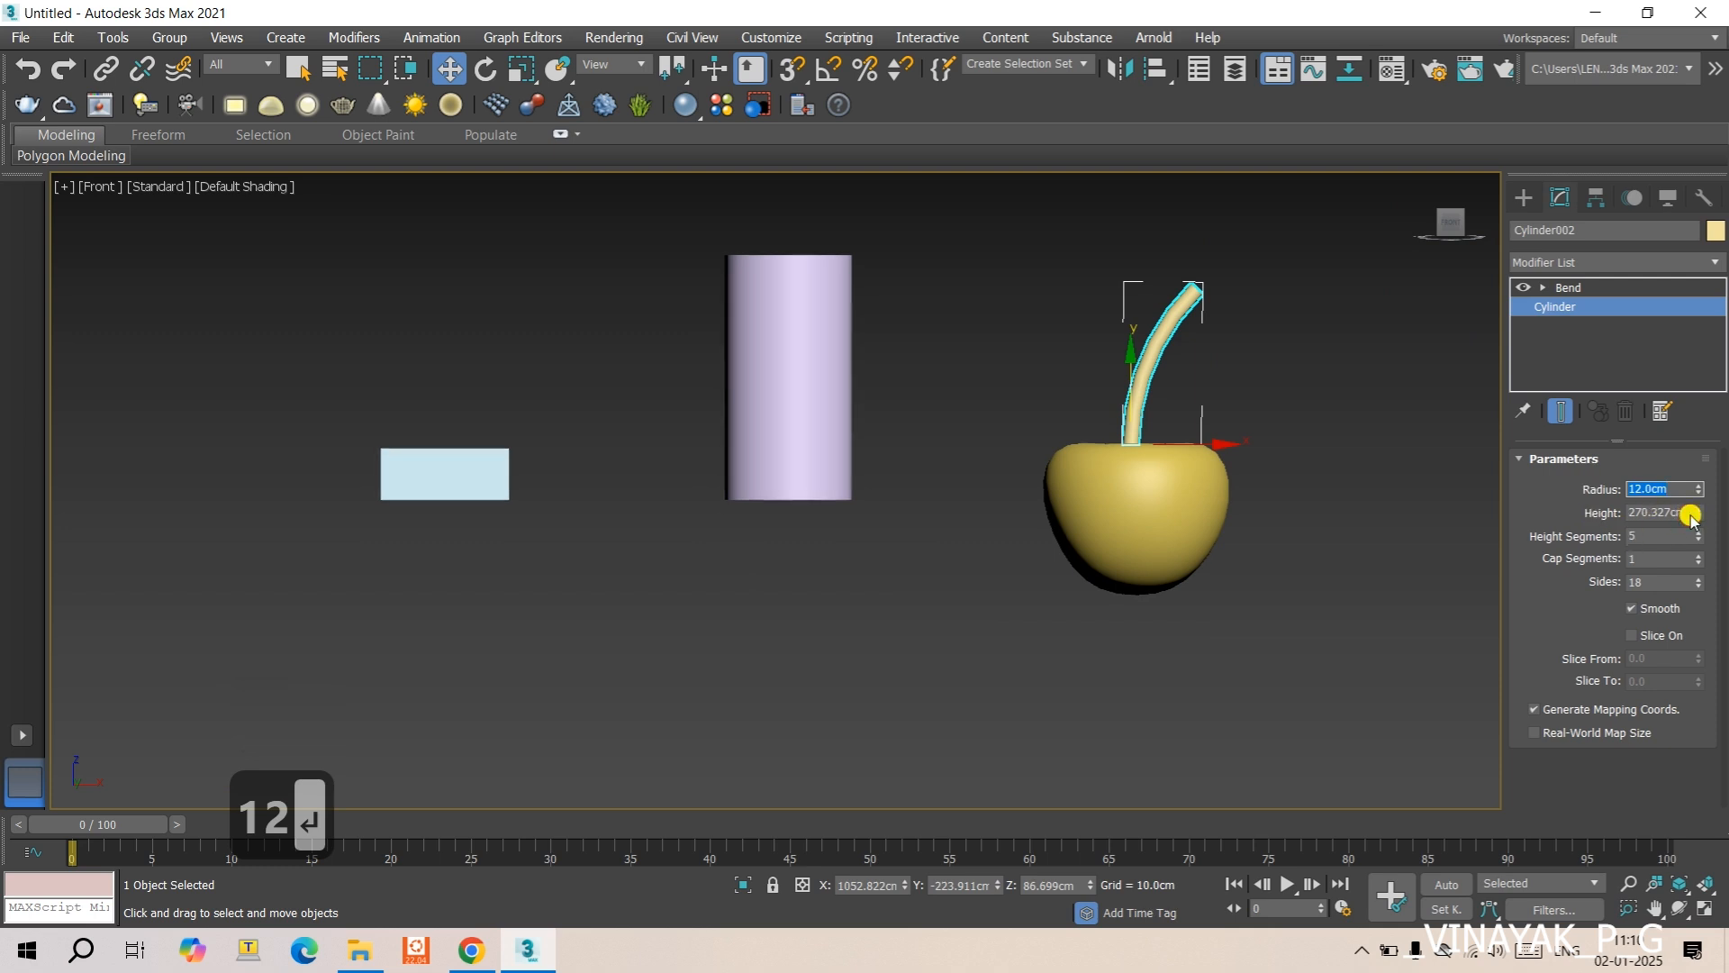
pyautogui.moveTo(1681, 511); pyautogui.dragTo(1650, 511)
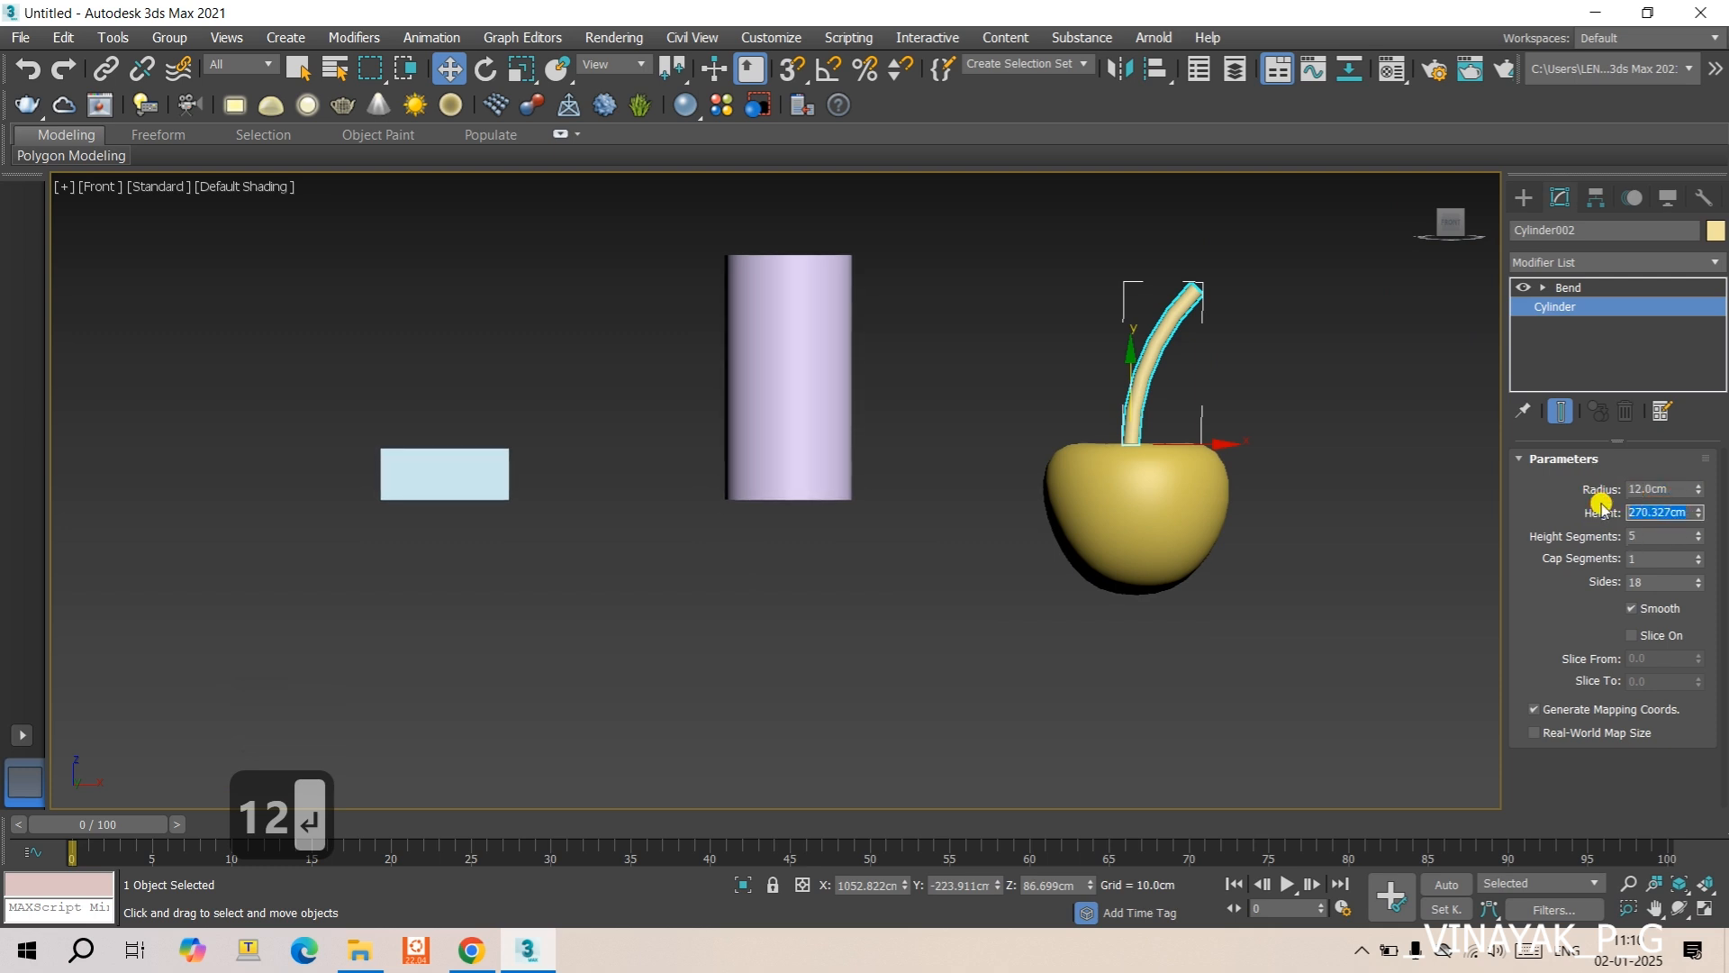
pyautogui.write('200')
pyautogui.press('Return')
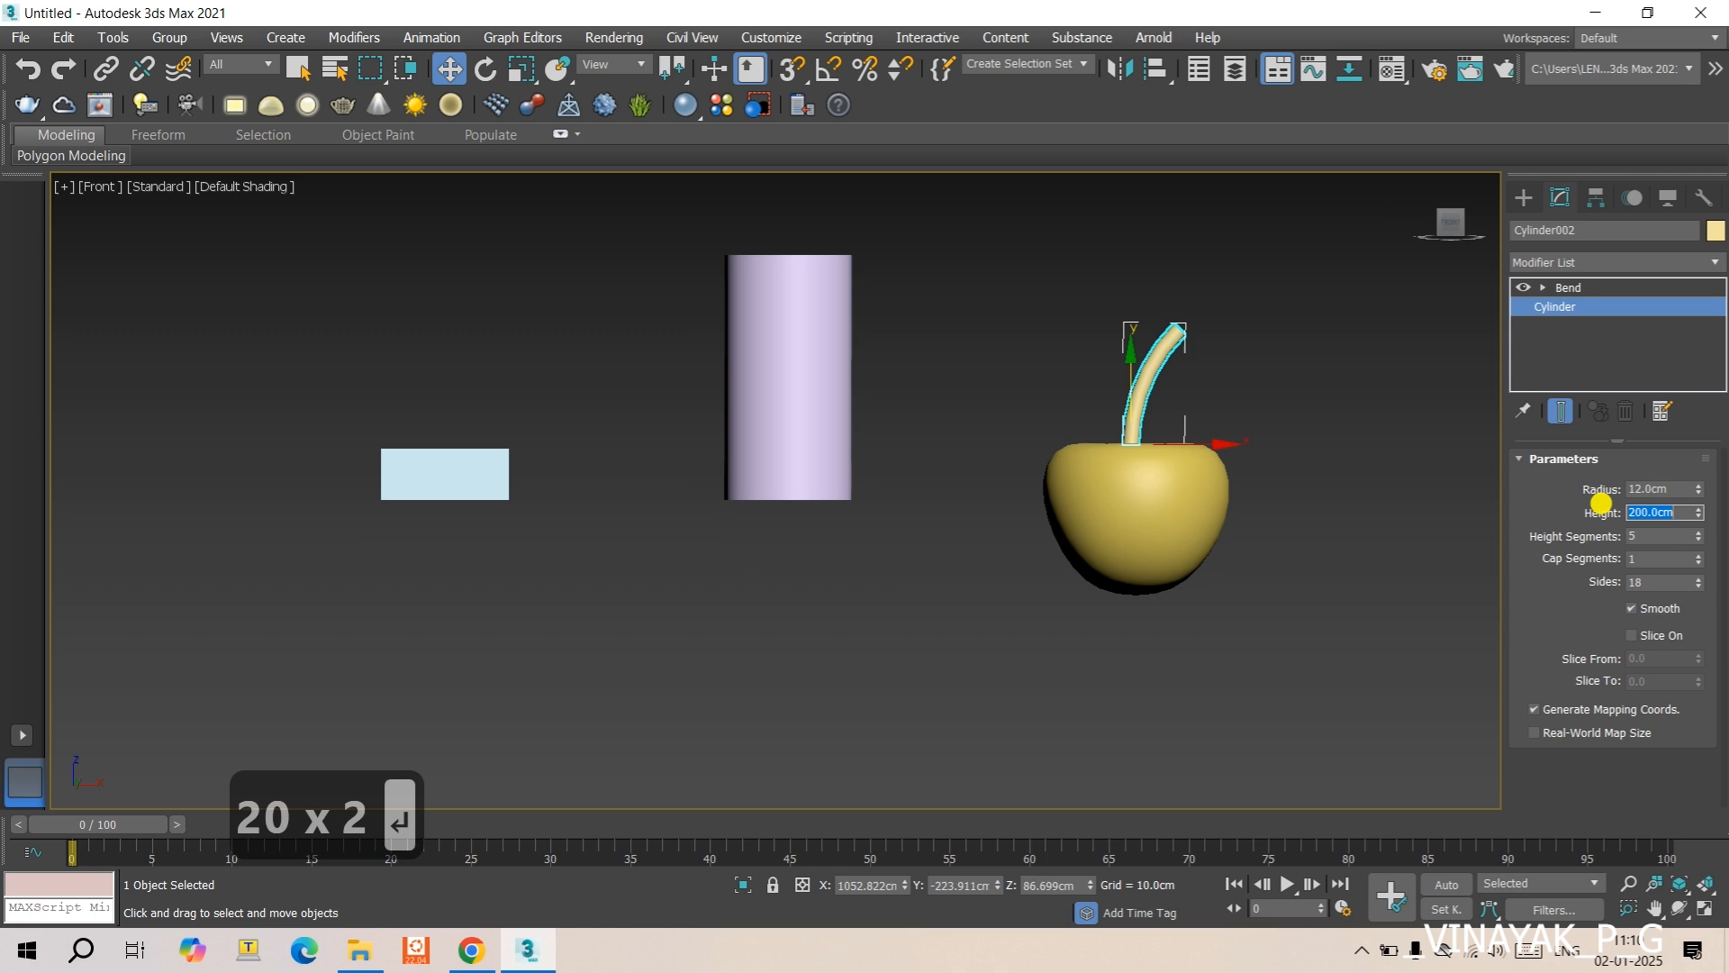
# - Set the Bend angle of the stem to 90, after trying 60
pyautogui.click(1555, 286)
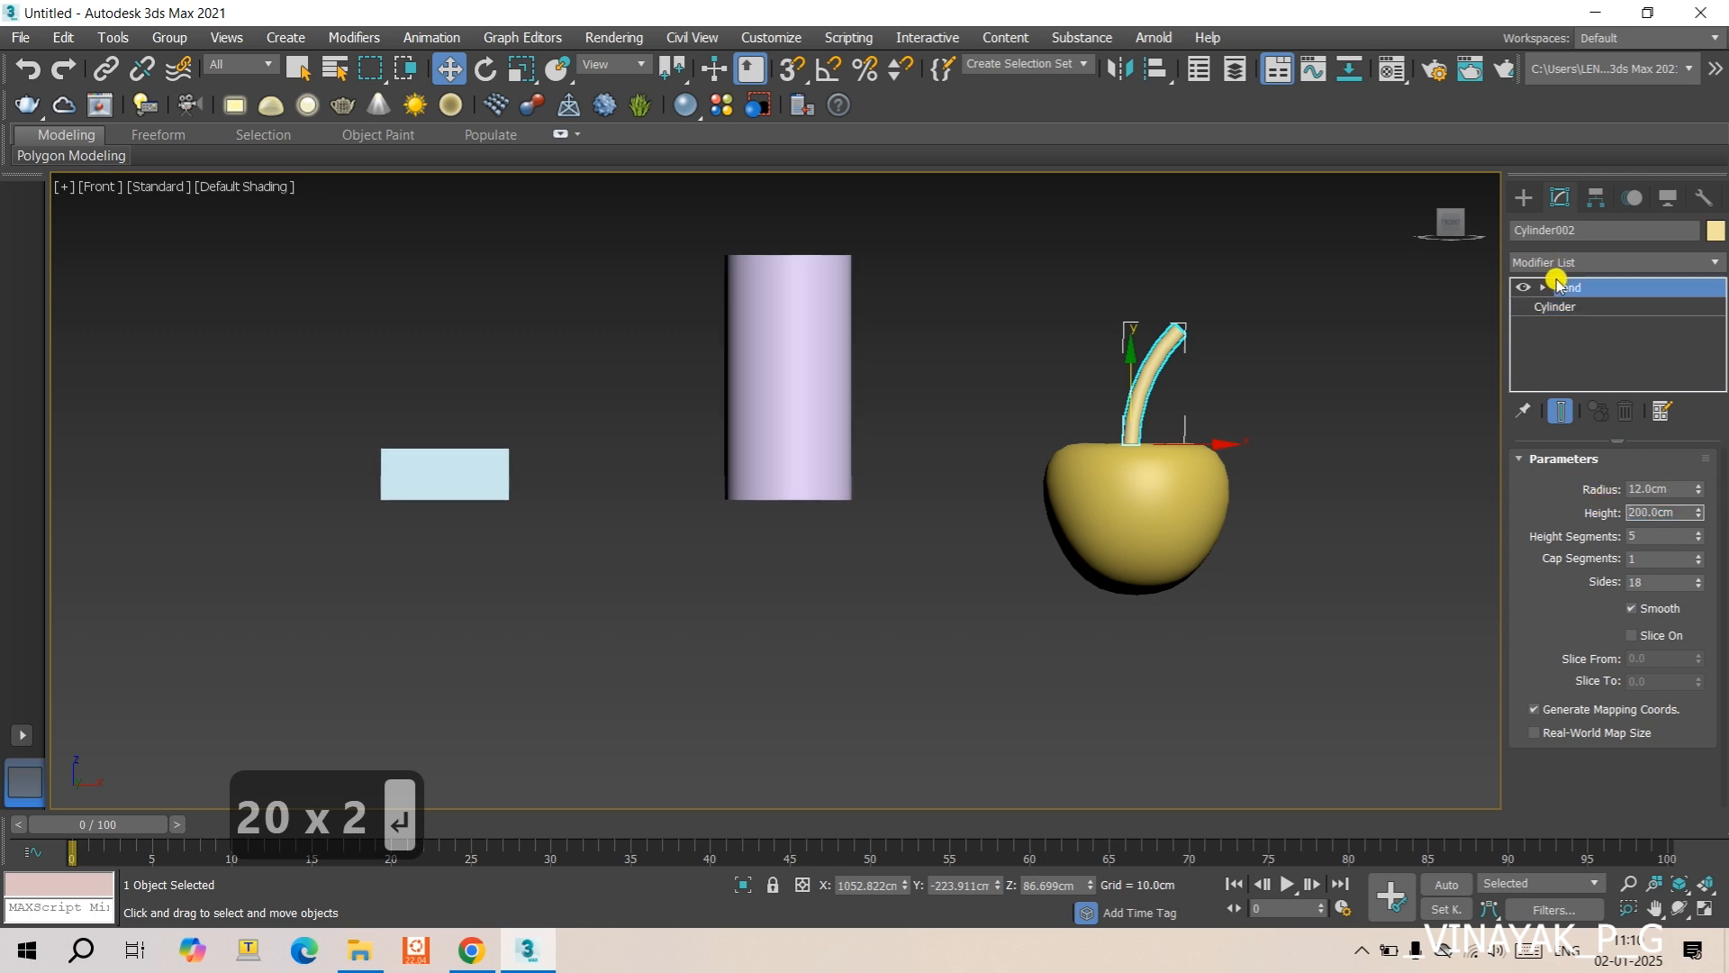
pyautogui.moveTo(1658, 499); pyautogui.dragTo(1567, 498)
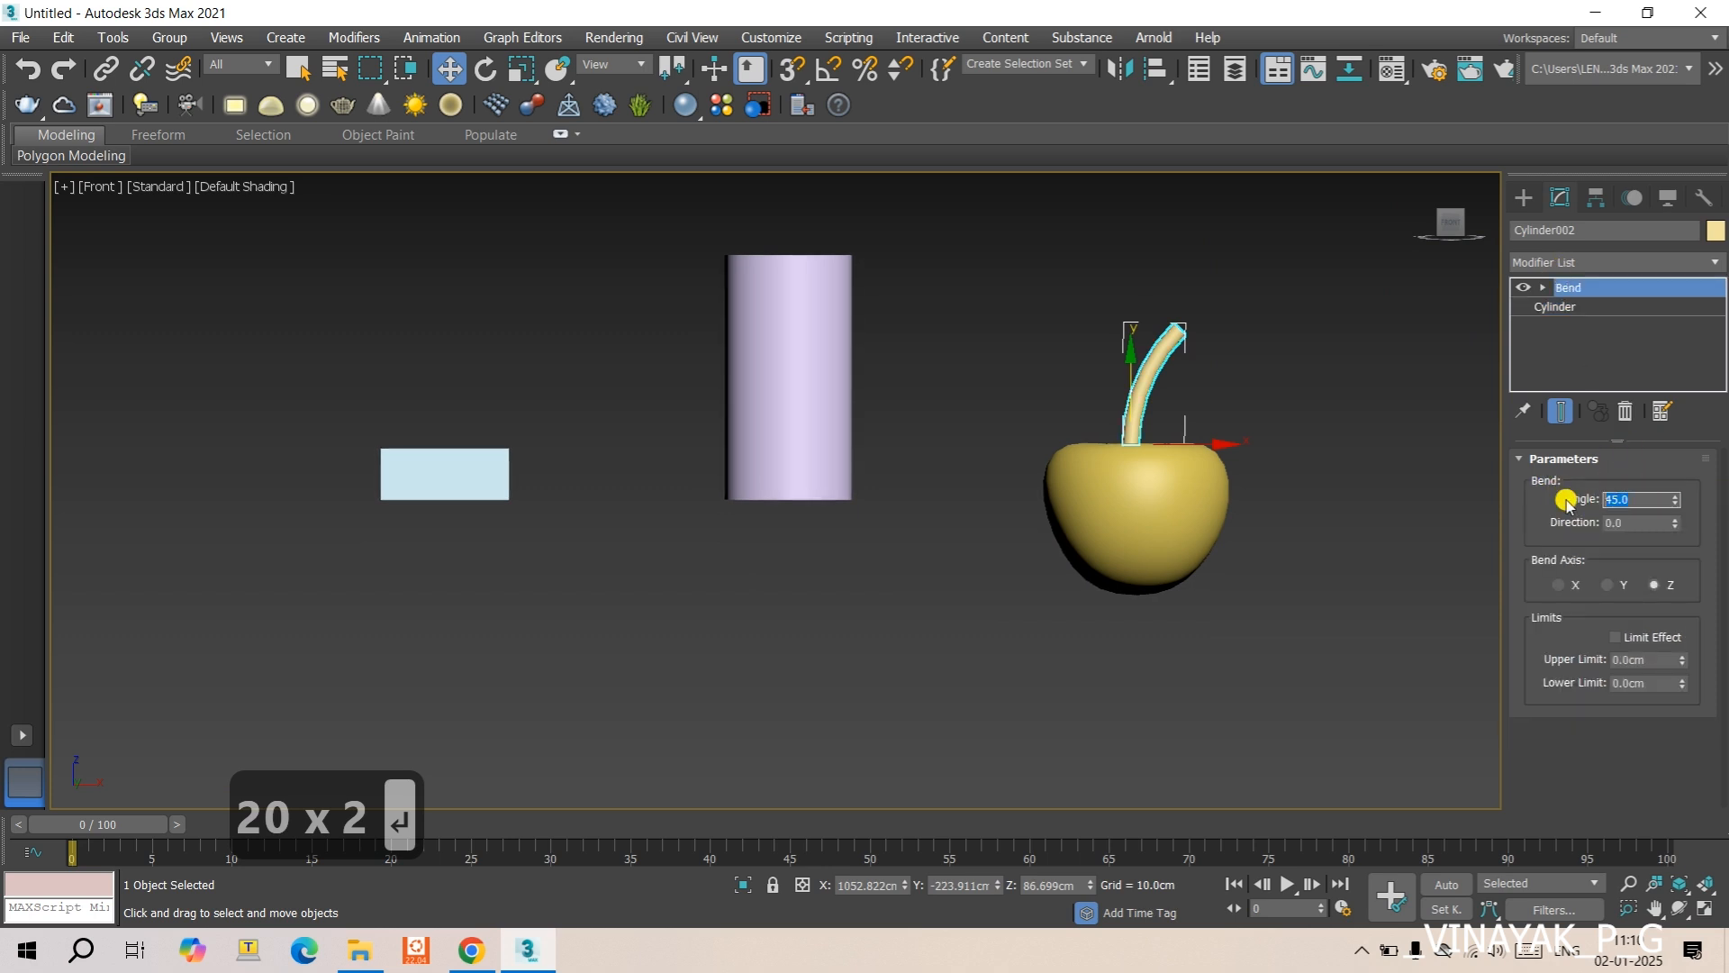
pyautogui.write('60')
pyautogui.press('Return')
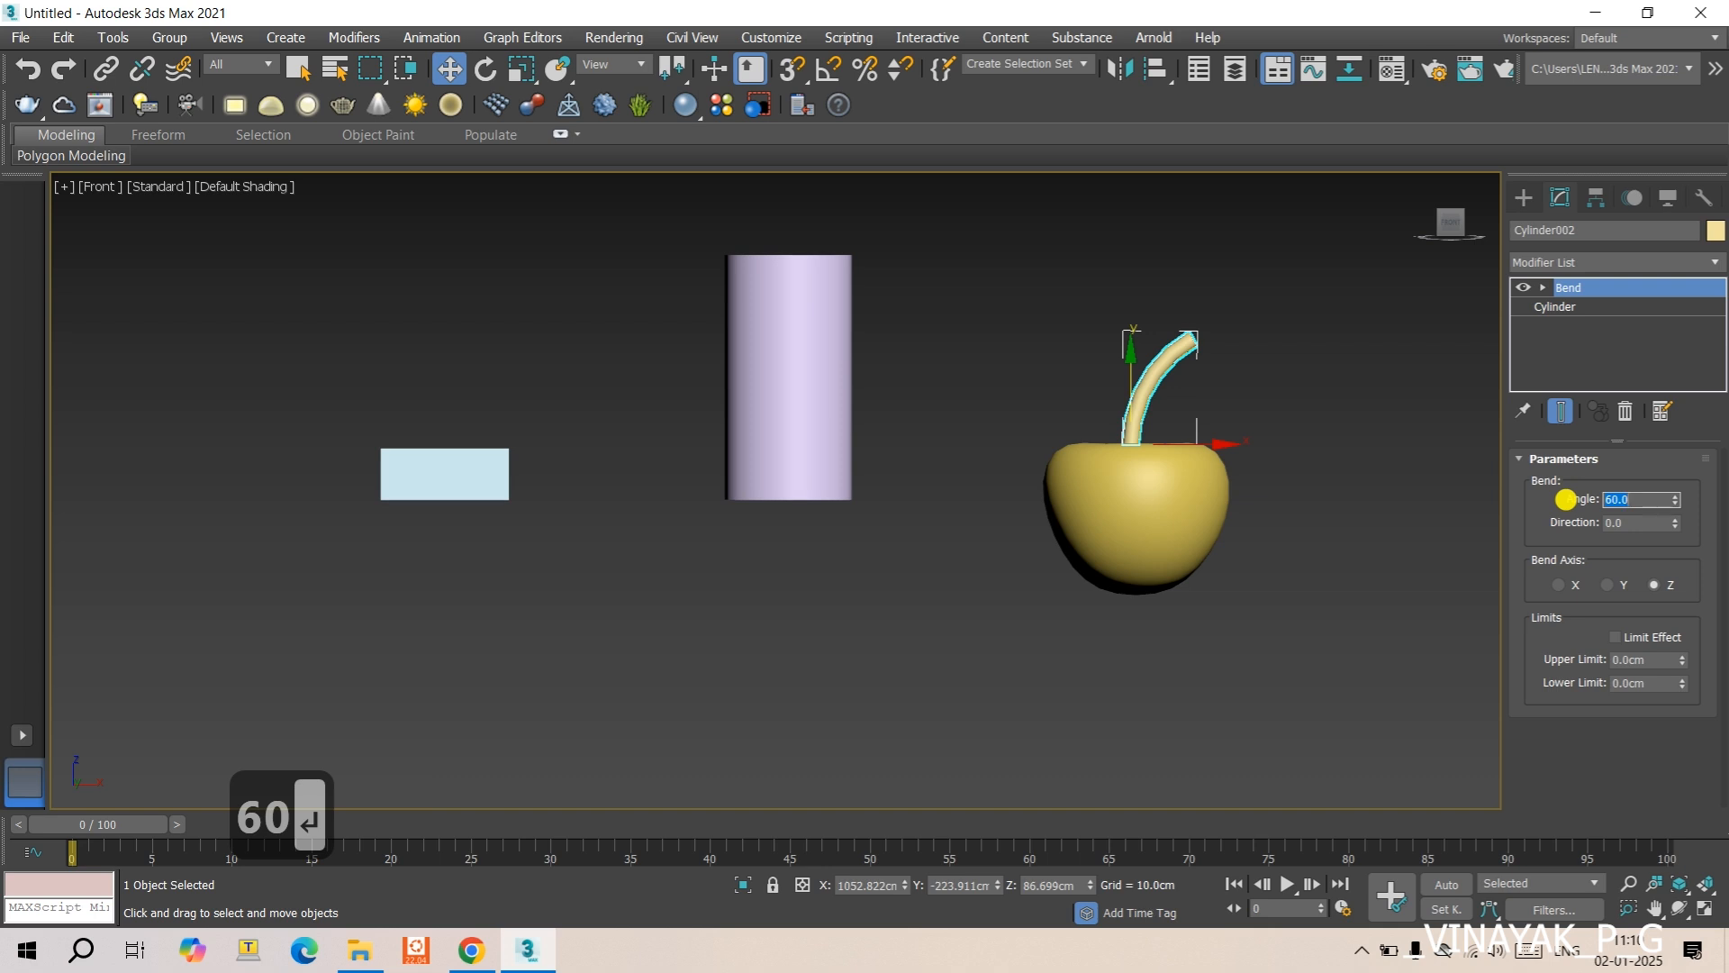
pyautogui.write('90')
pyautogui.press('Return')
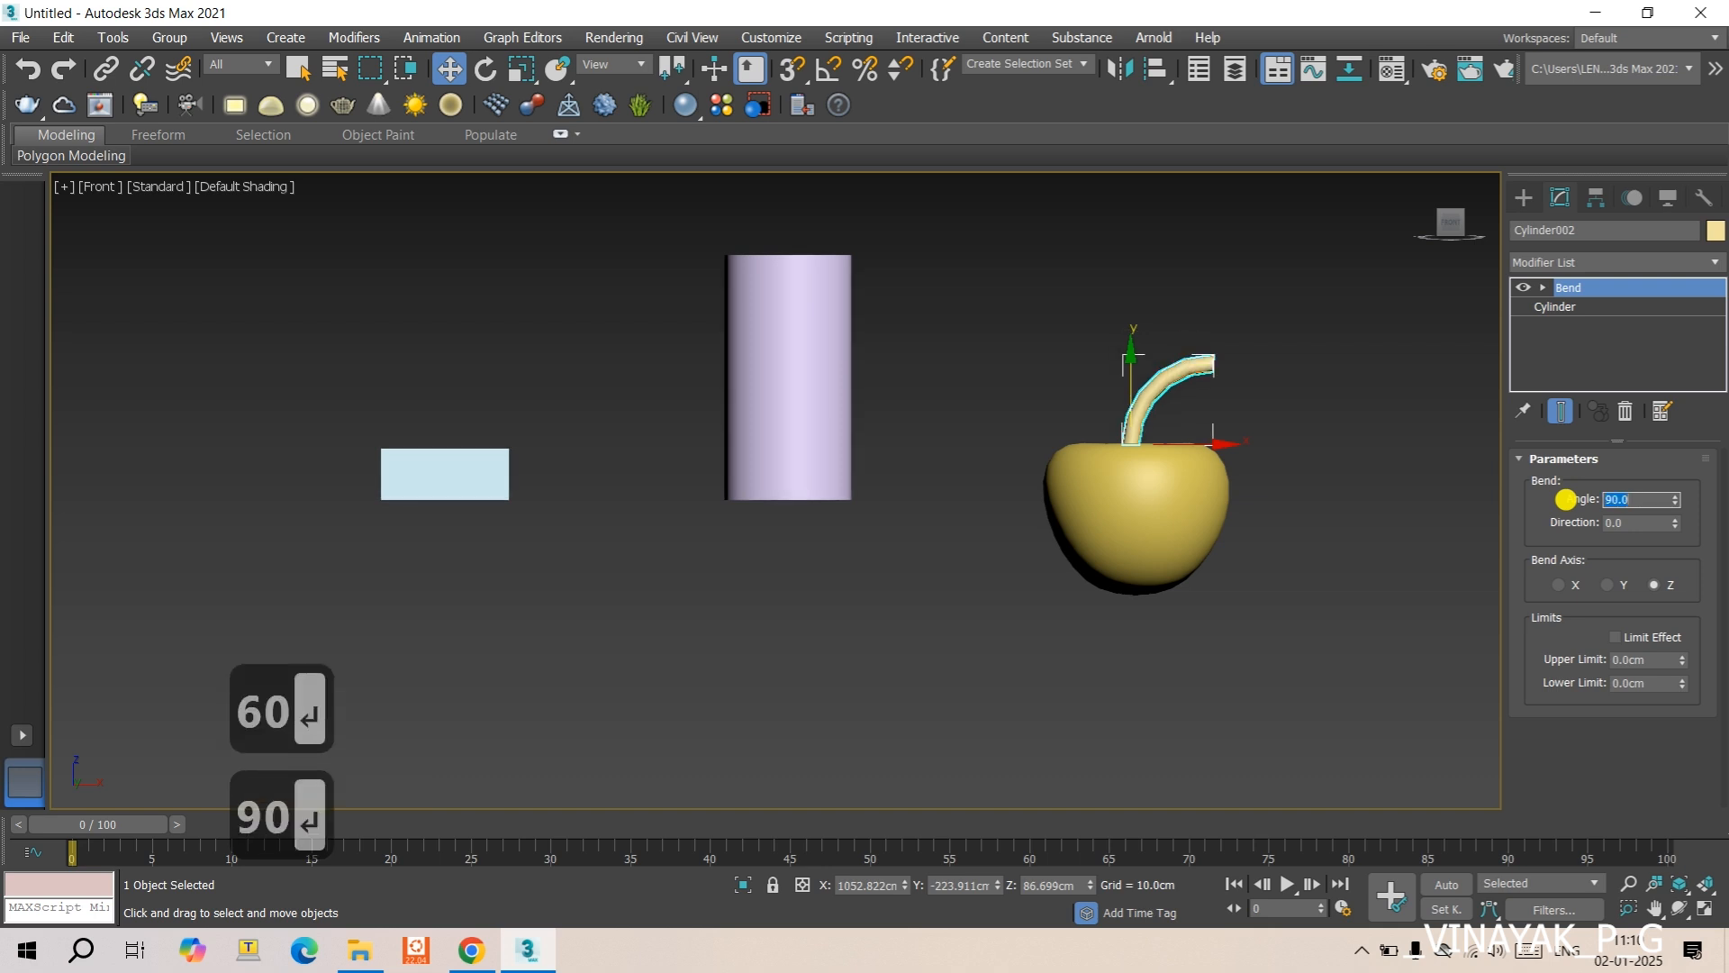
# - Set the stem's base cylinder height to 150 cm
pyautogui.click(1554, 306)
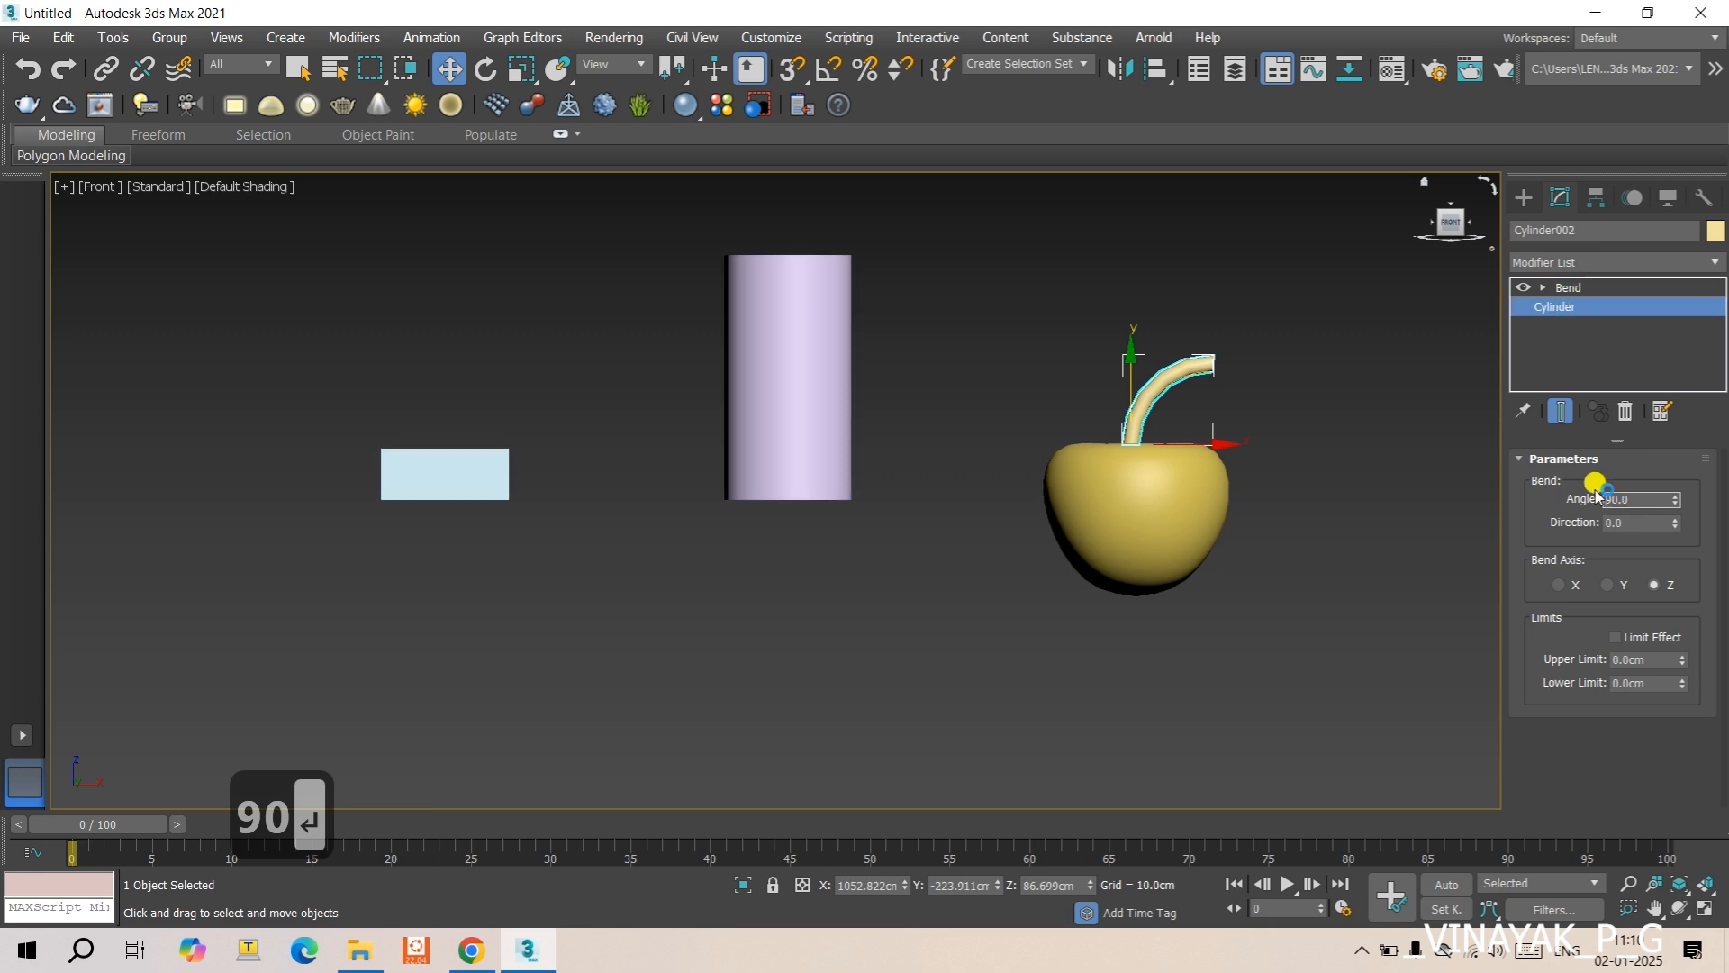
pyautogui.doubleClick(1658, 510)
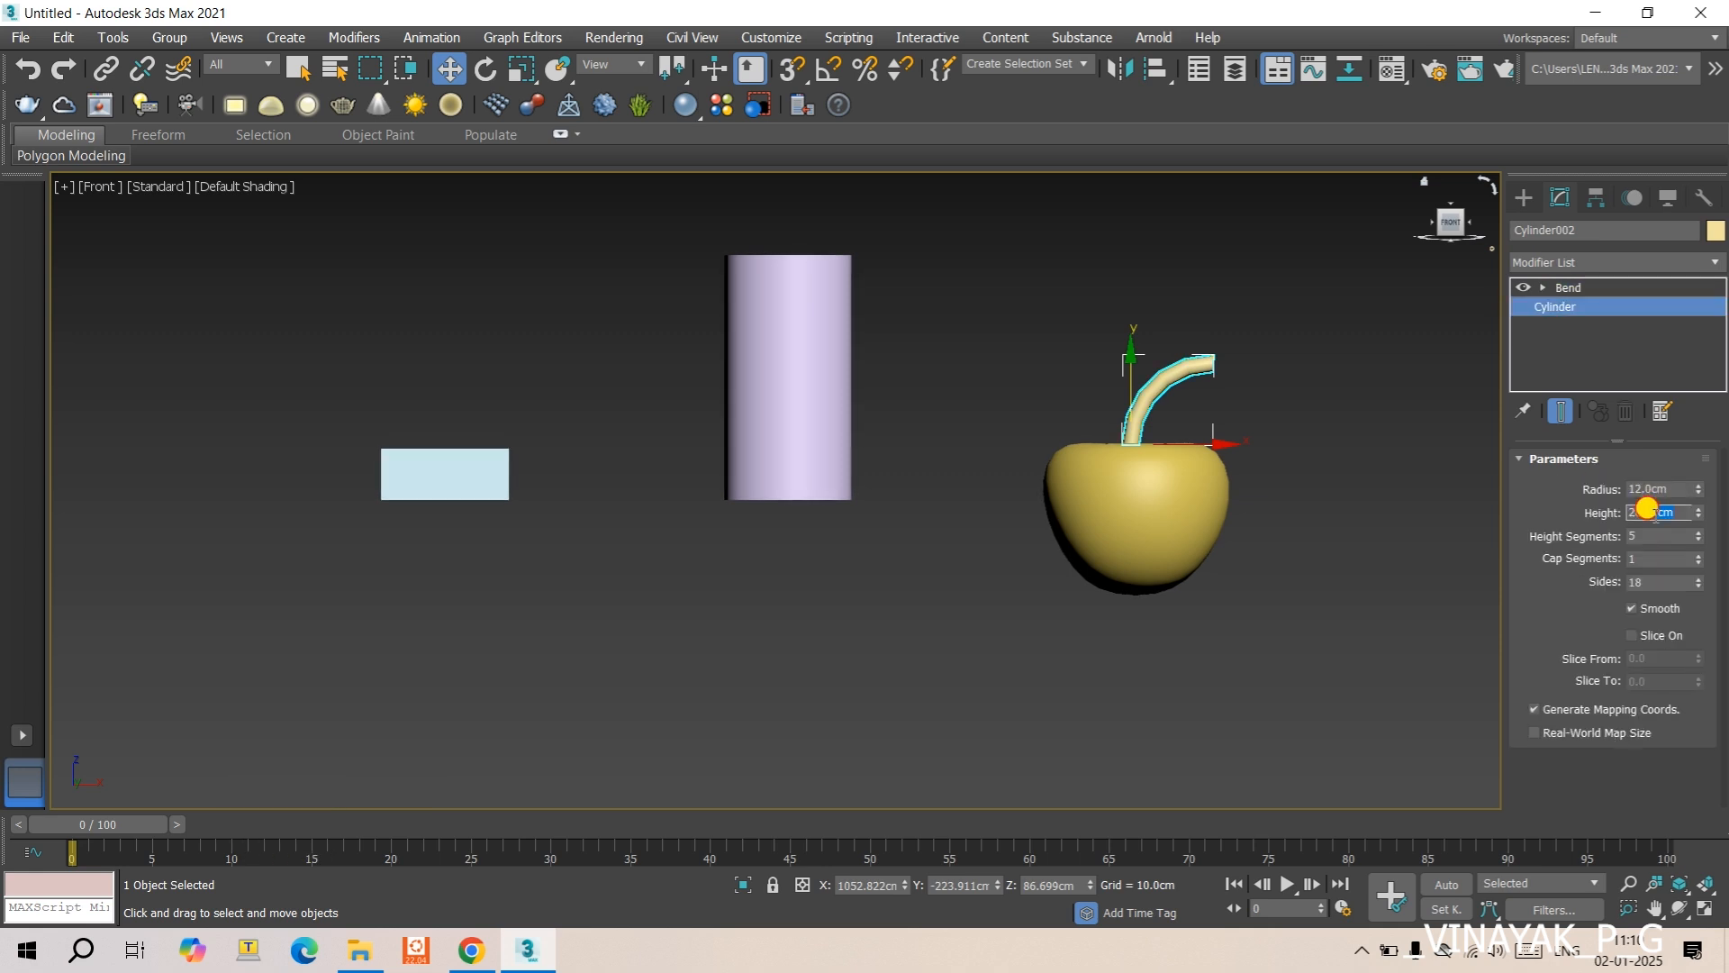
pyautogui.write('150')
pyautogui.press('Return')
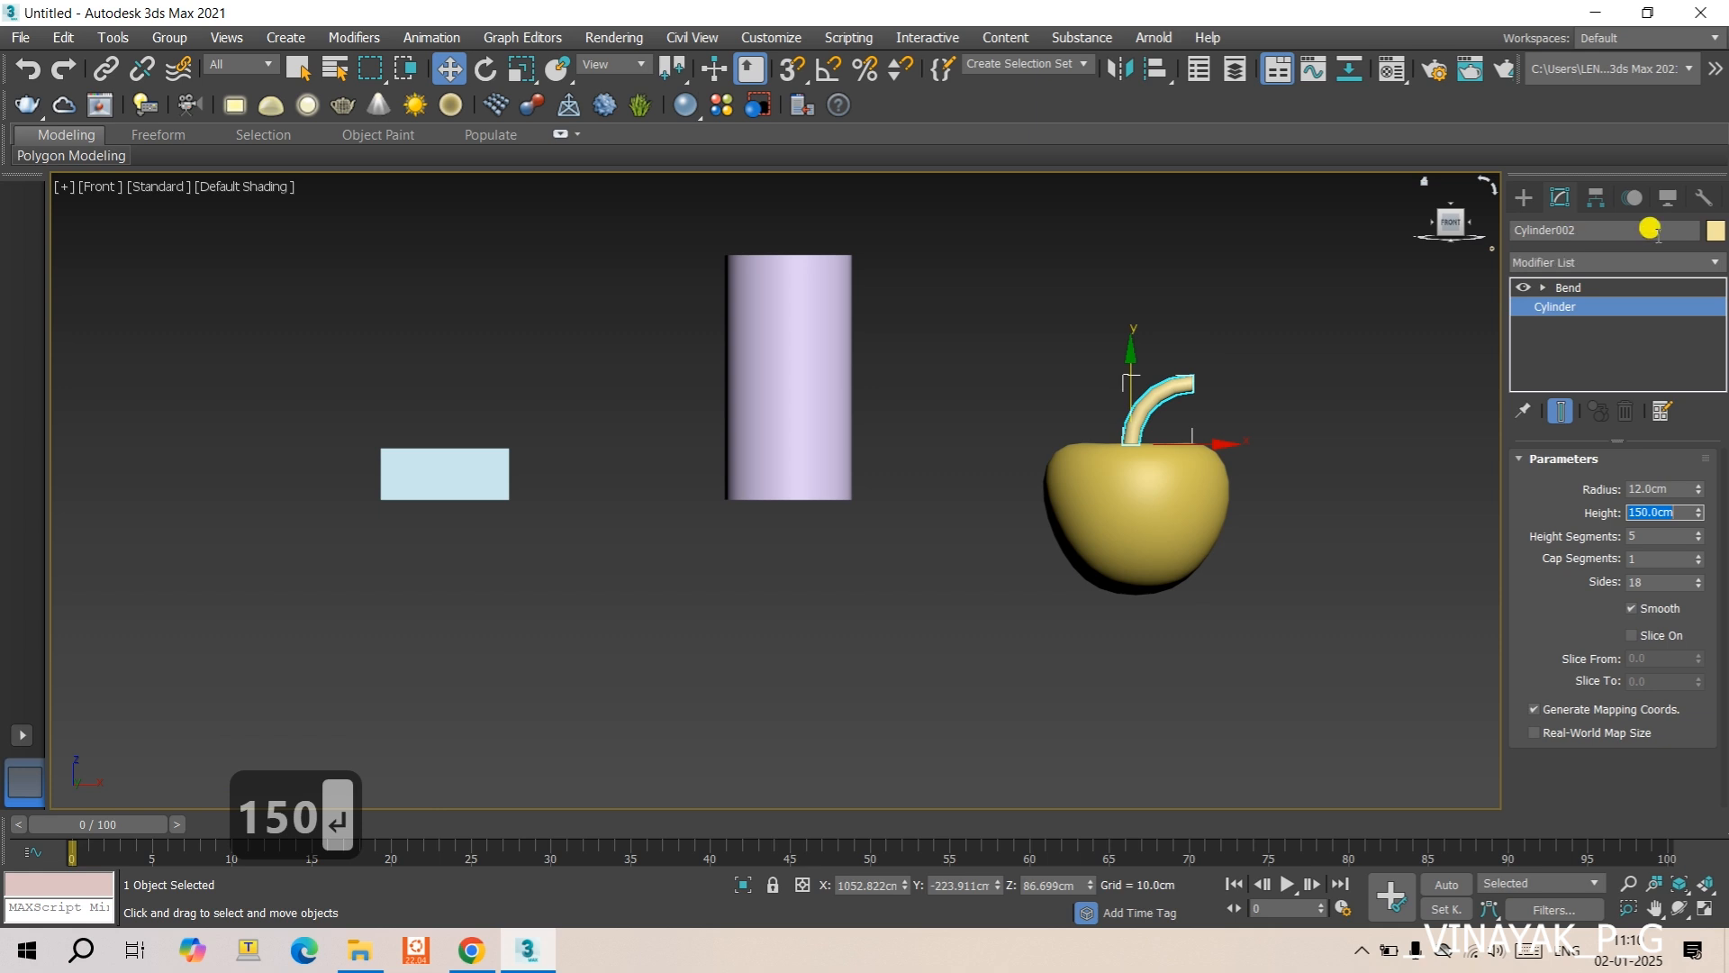
# - Change the object color of the stem to the custom green and the apple body to red
pyautogui.click(1714, 230)
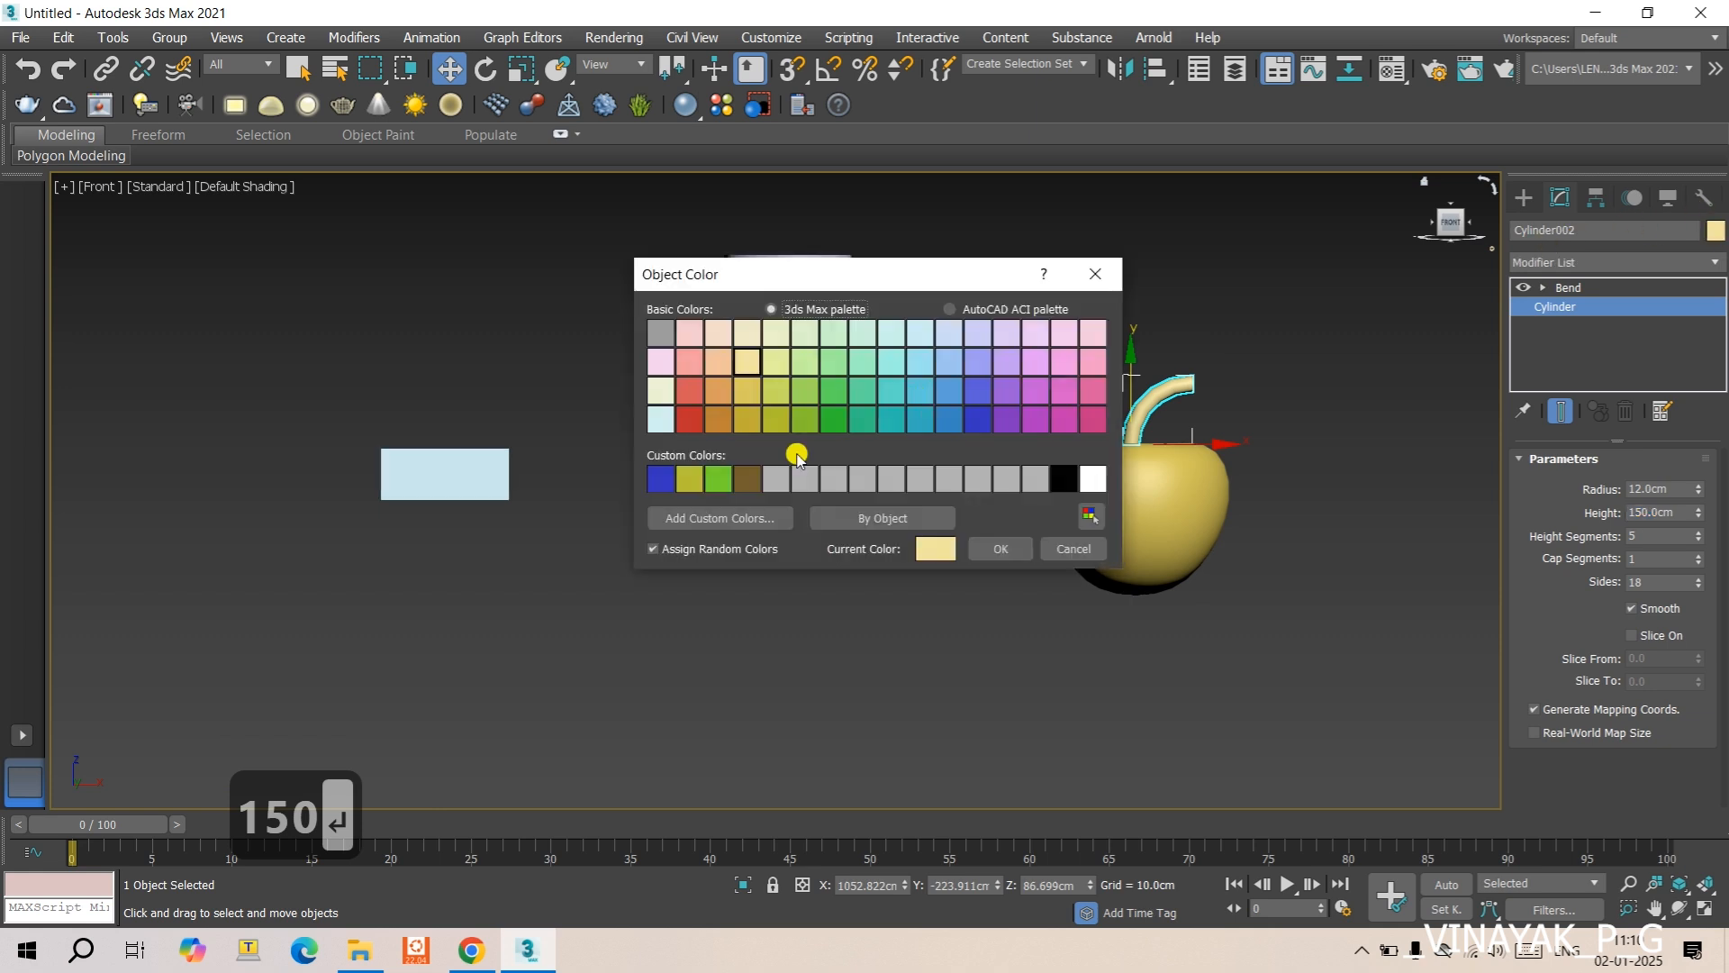
pyautogui.click(726, 483)
pyautogui.click(1000, 551)
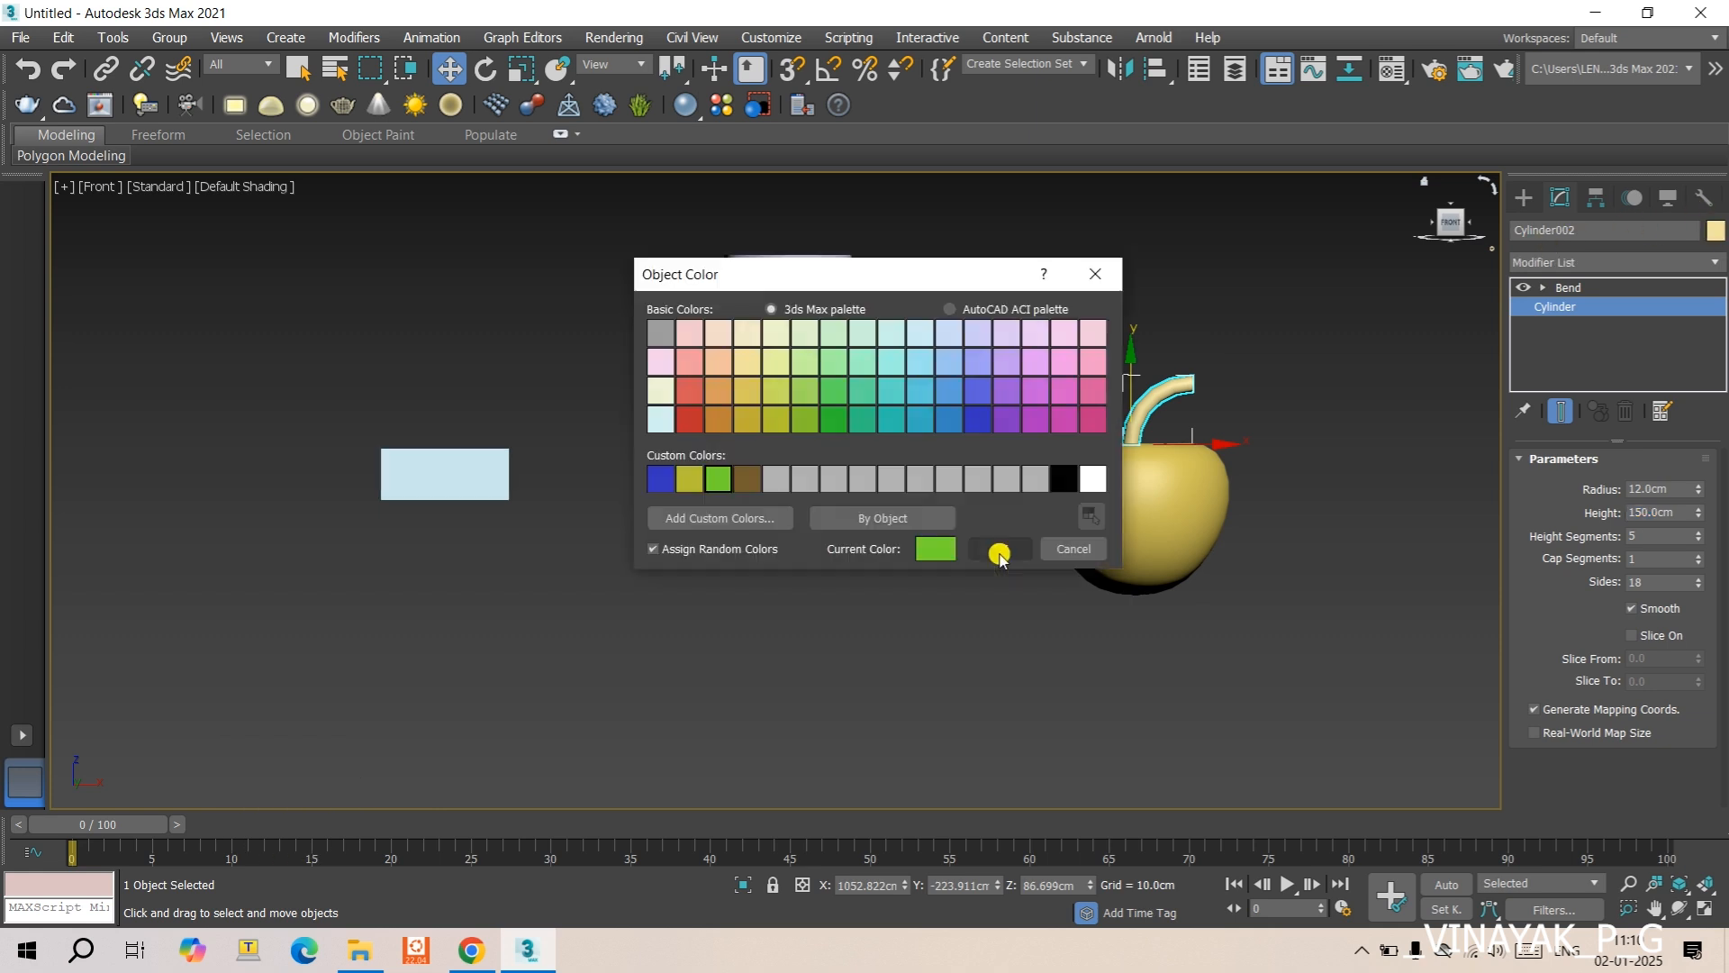
pyautogui.click(1141, 497)
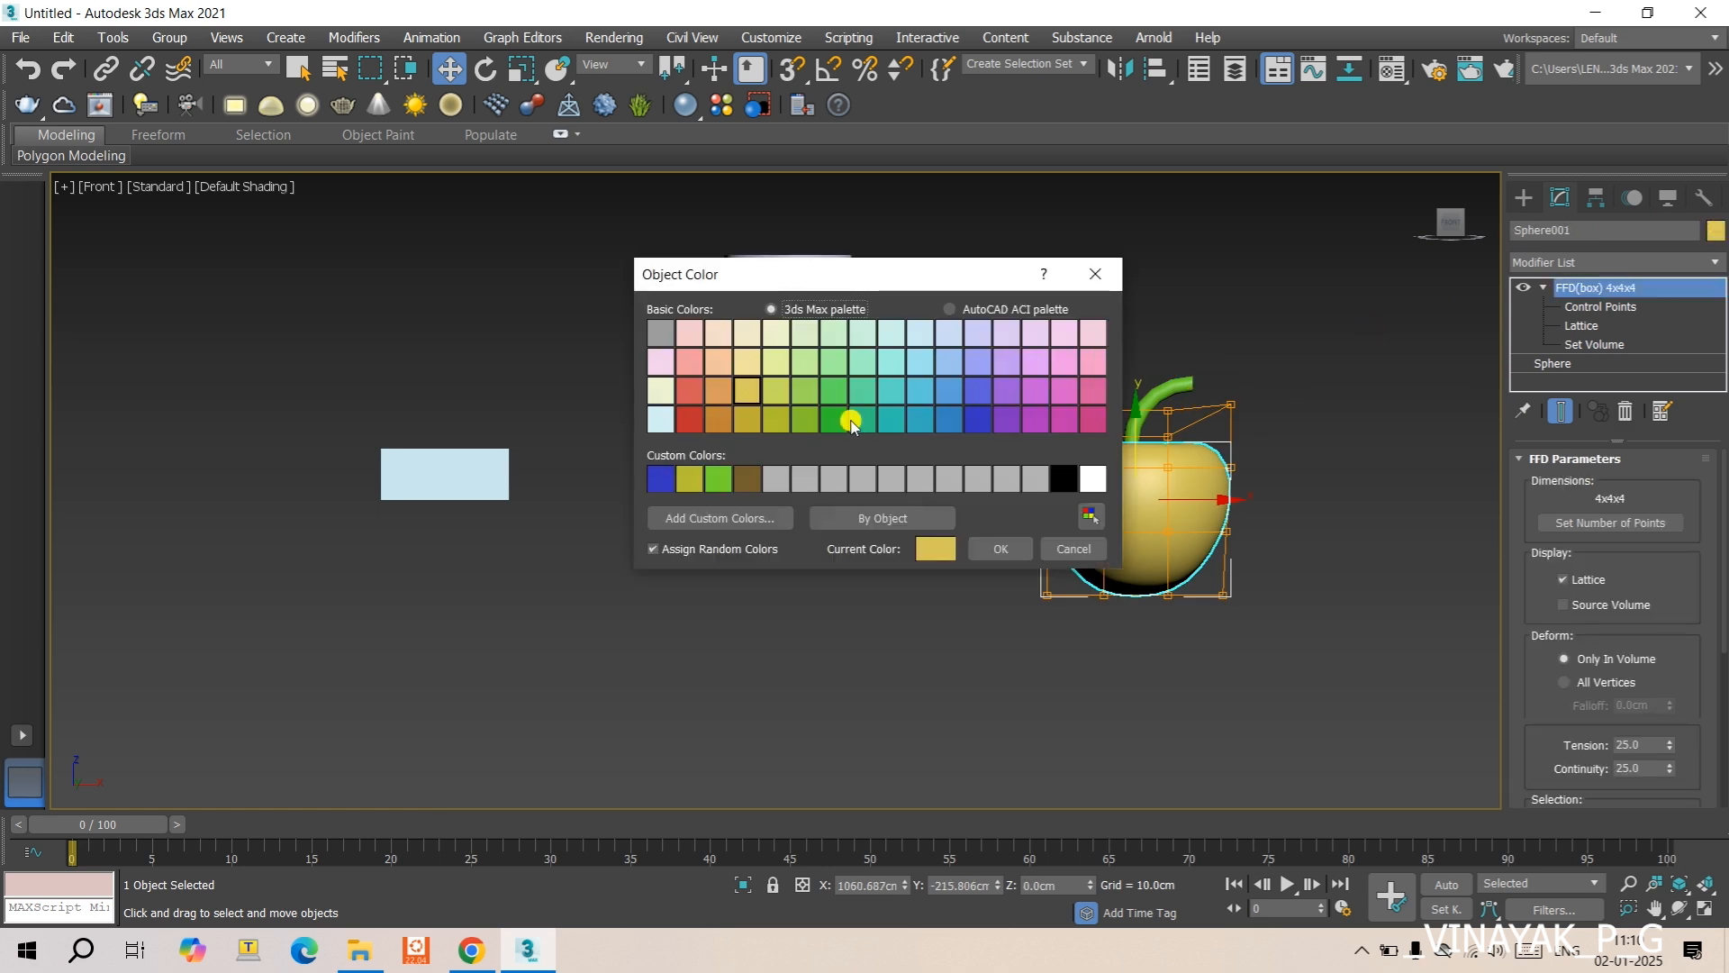
pyautogui.click(691, 420)
pyautogui.click(1000, 548)
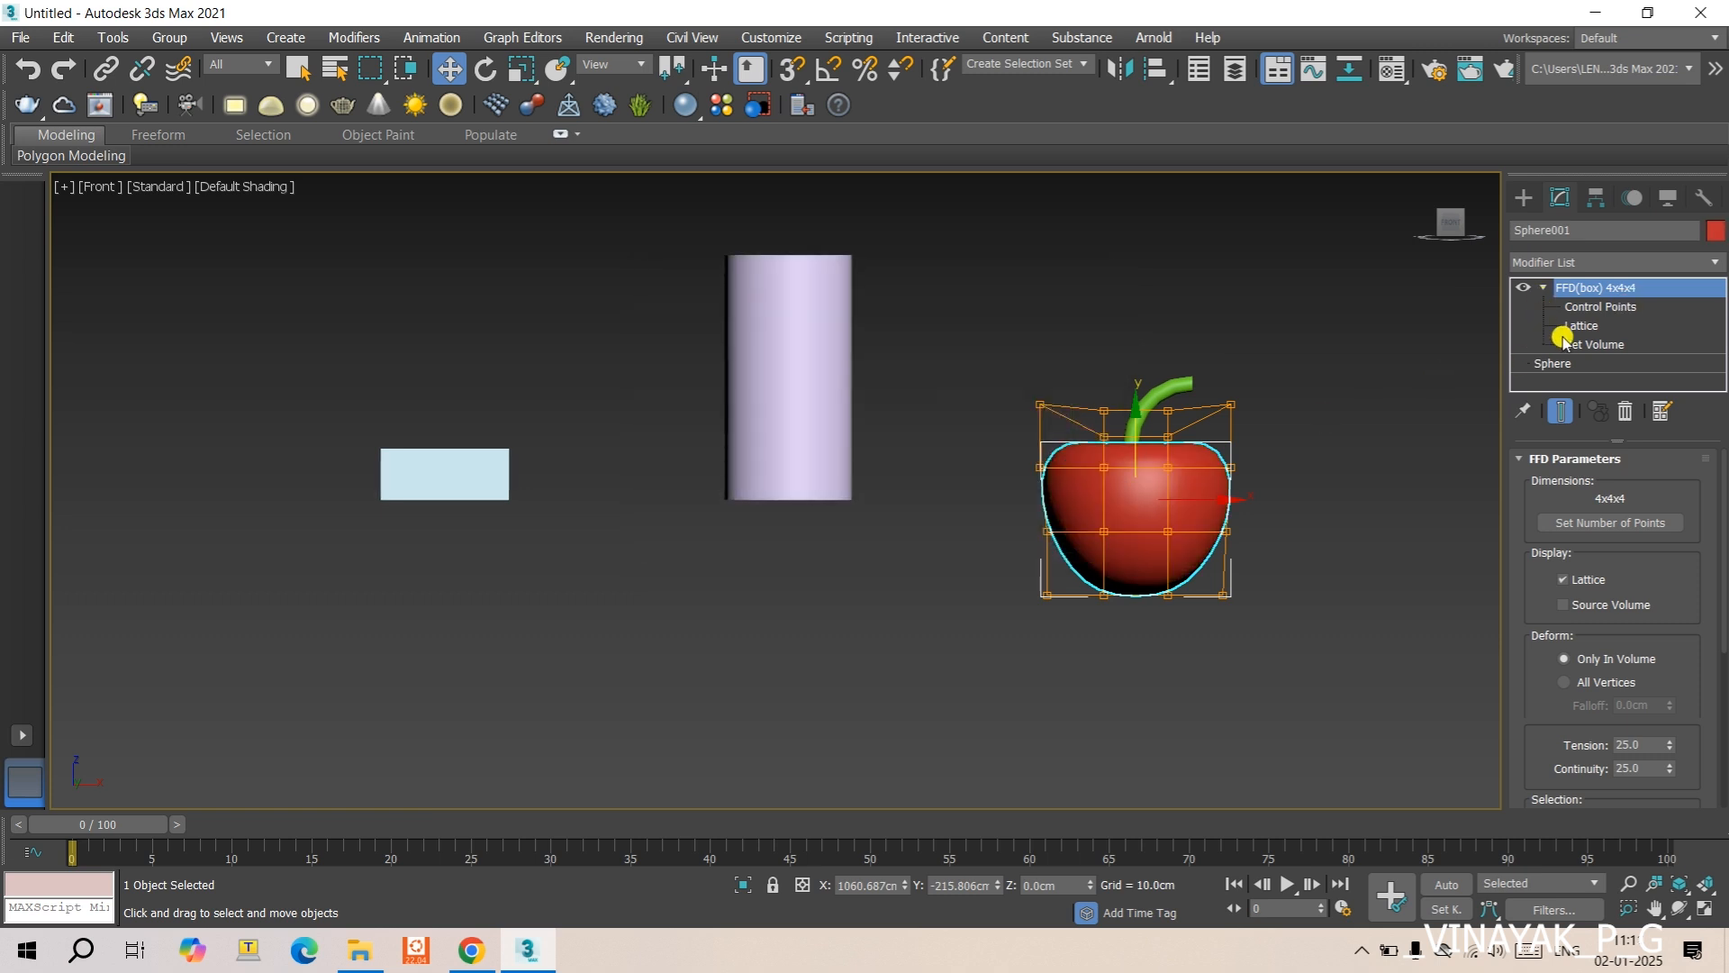
# - Hide the lattice by activating the base Sphere level, and examine the apple from angled, Top and Front views
pyautogui.click(1552, 363)
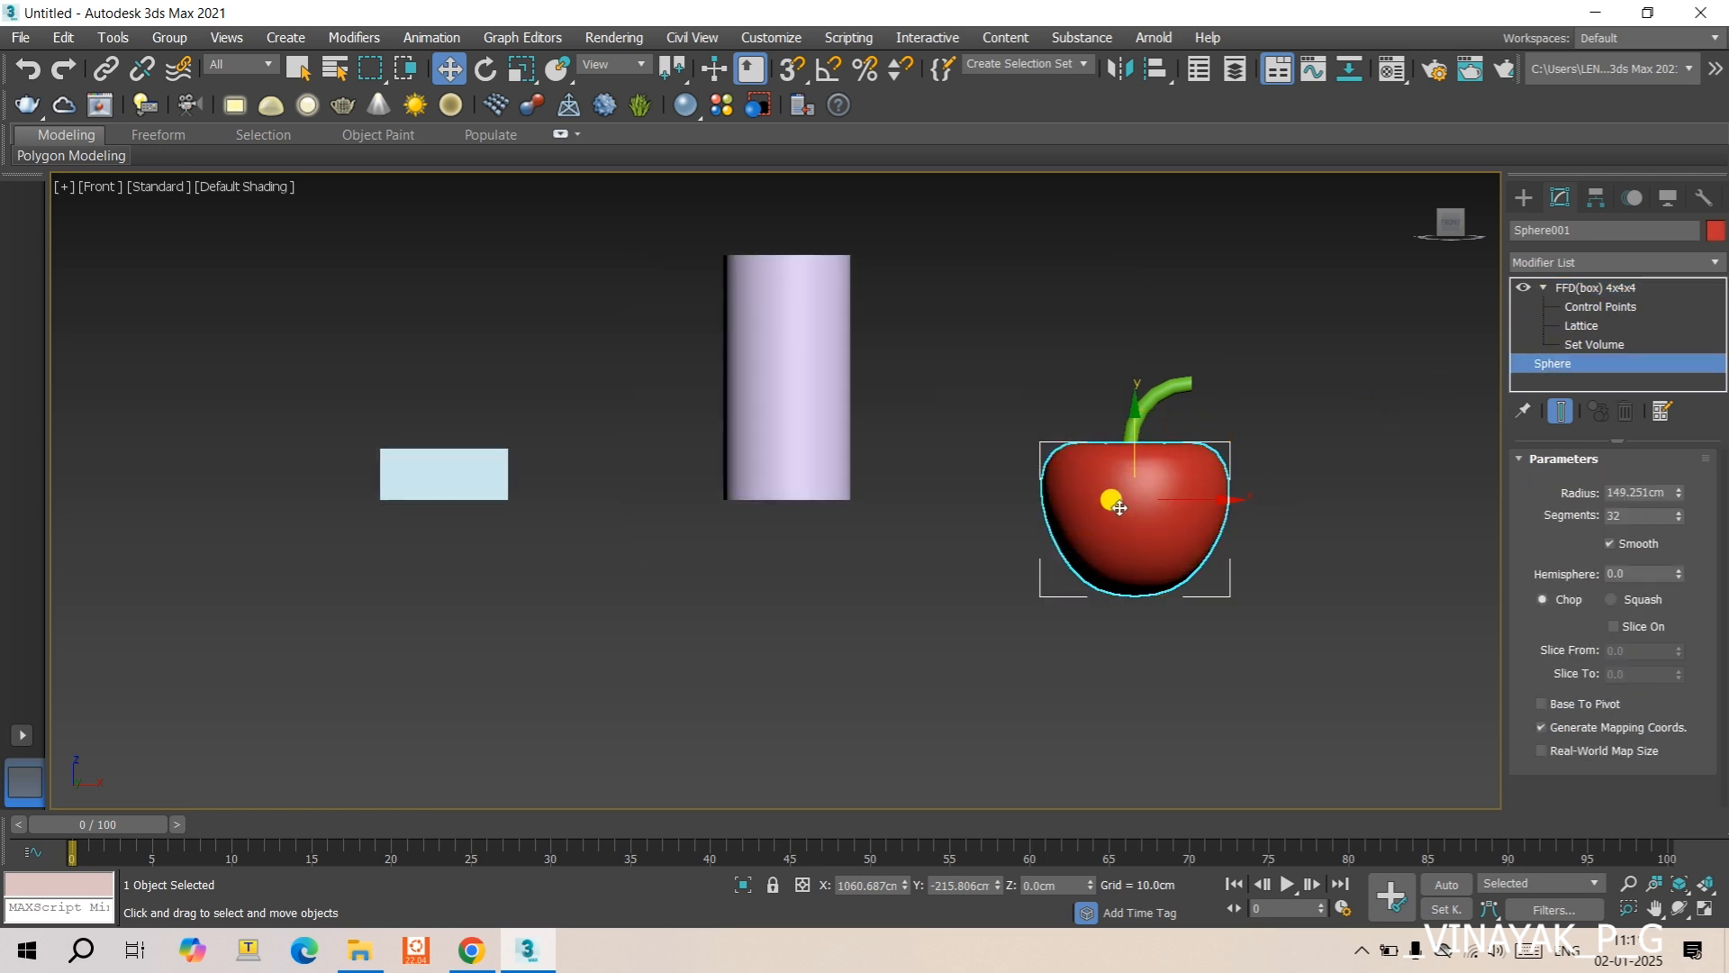
pyautogui.keyDown('alt'); pyautogui.moveTo(1118, 508); pyautogui.dragTo(1054, 581, button='middle'); pyautogui.keyUp('alt')
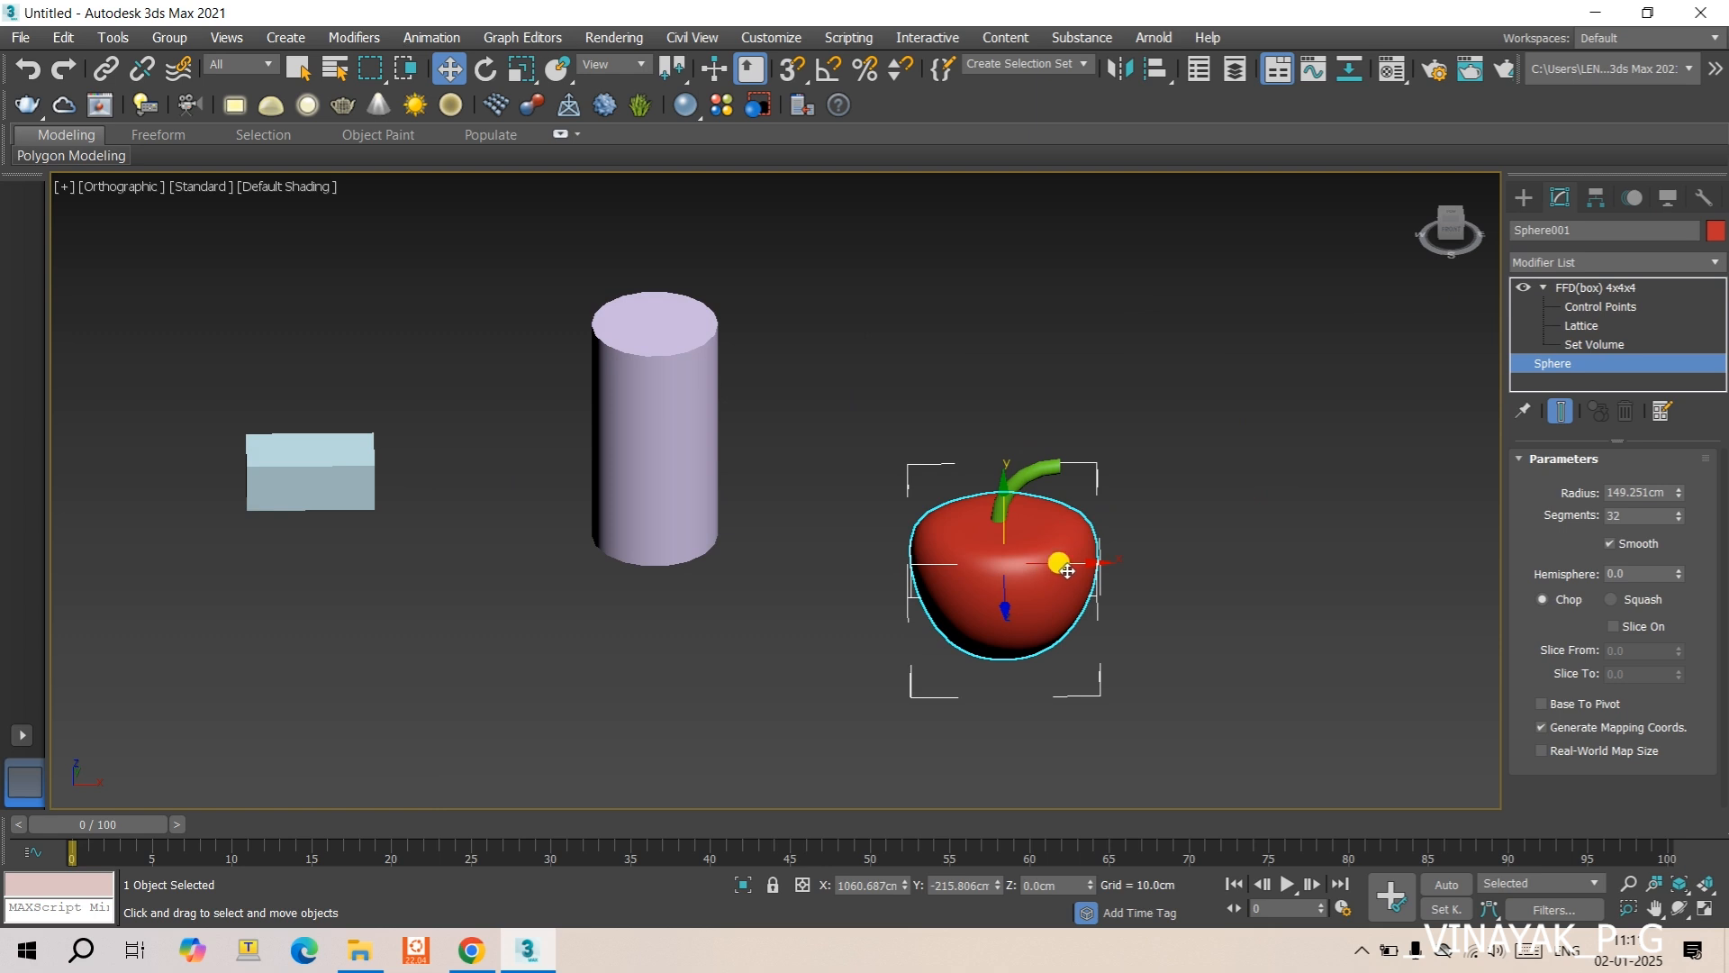
pyautogui.press('t')
pyautogui.moveTo(1264, 512); pyautogui.dragTo(757, 484, button='middle')
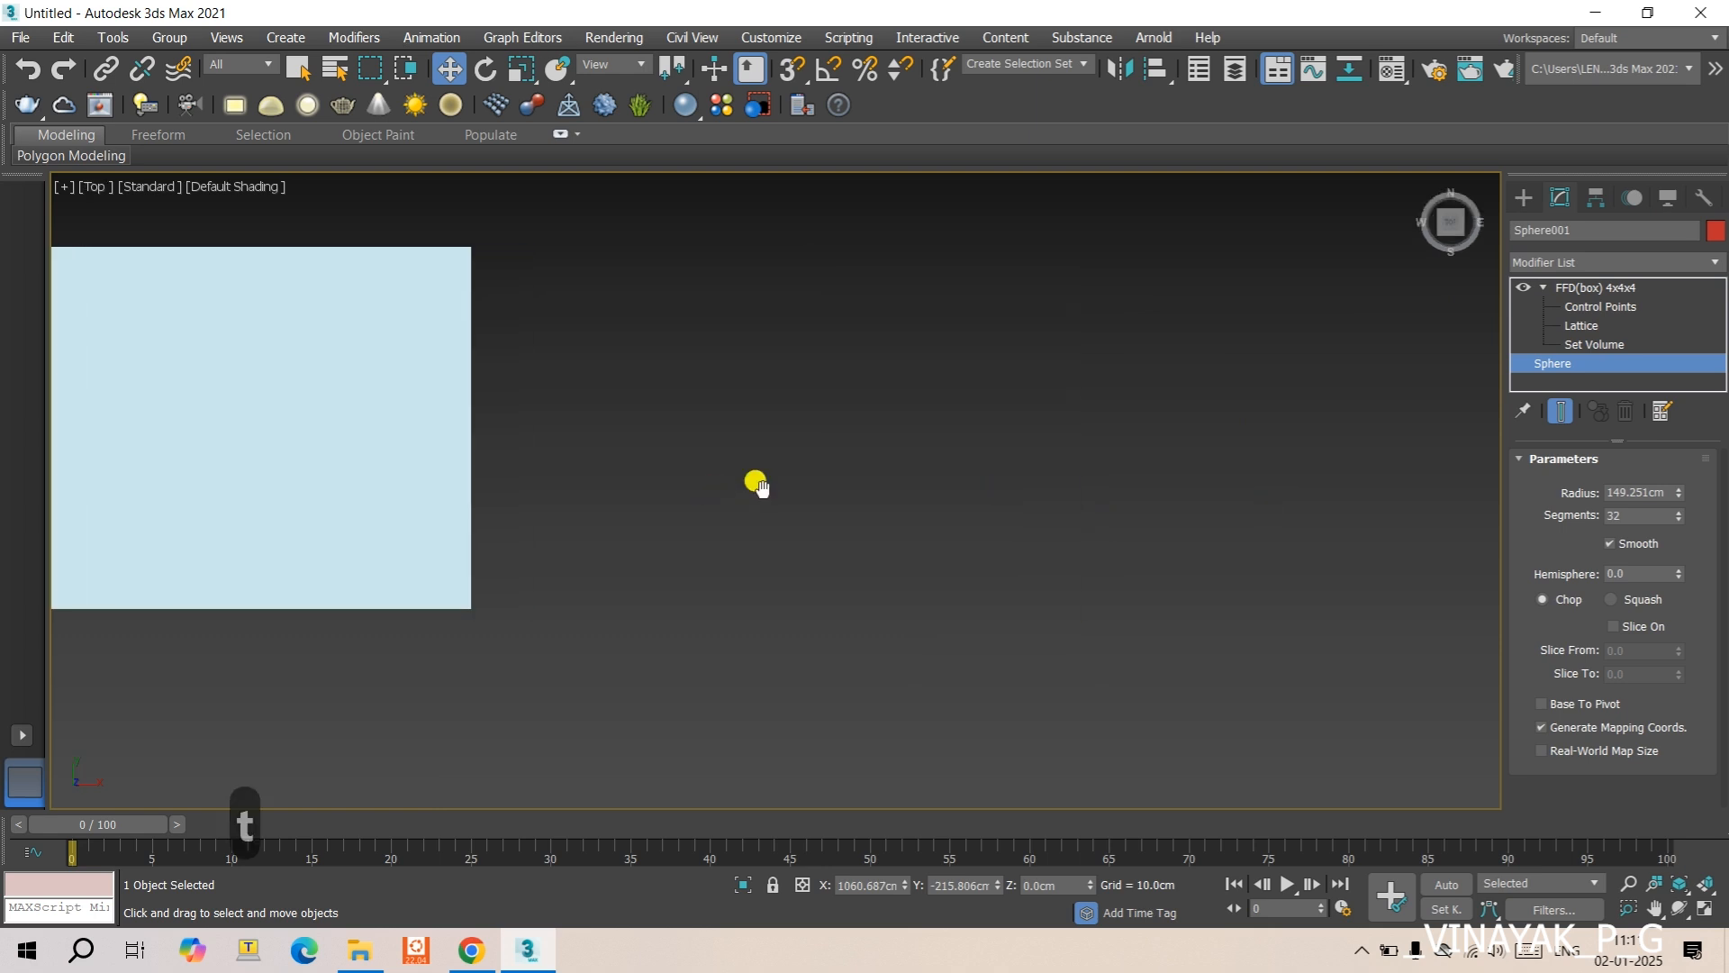
pyautogui.scroll(-6, 1050, 486)
pyautogui.moveTo(1359, 579); pyautogui.dragTo(1005, 586, button='middle')
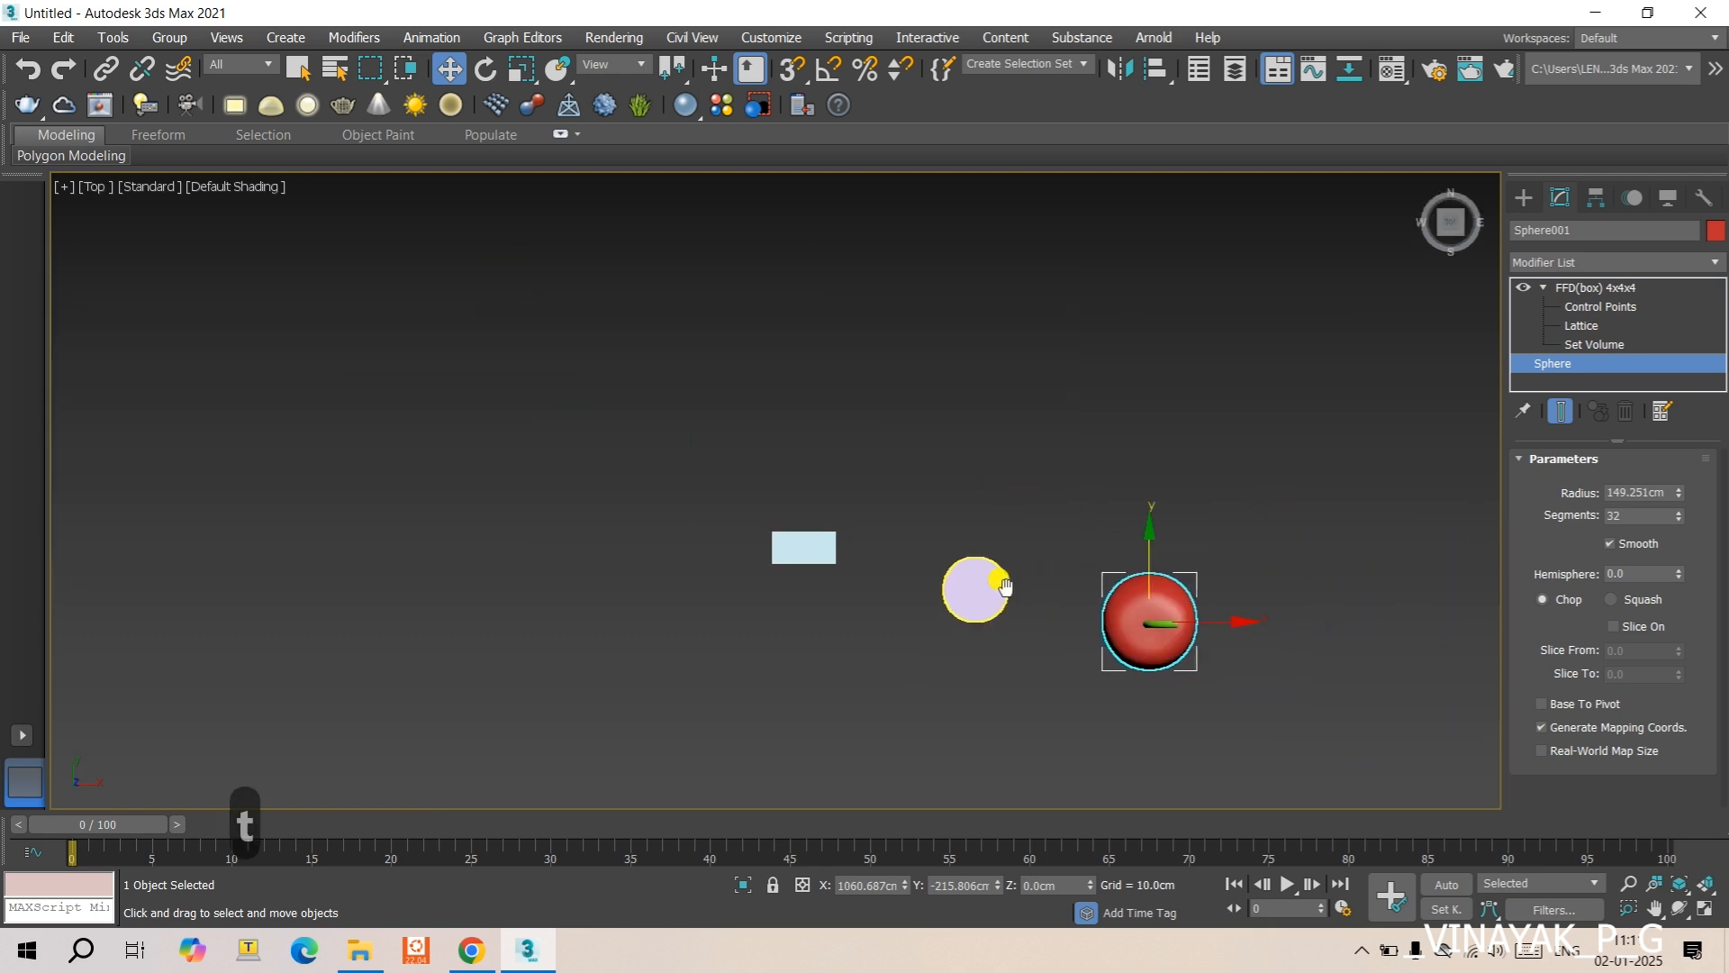
pyautogui.scroll(8, 1201, 648)
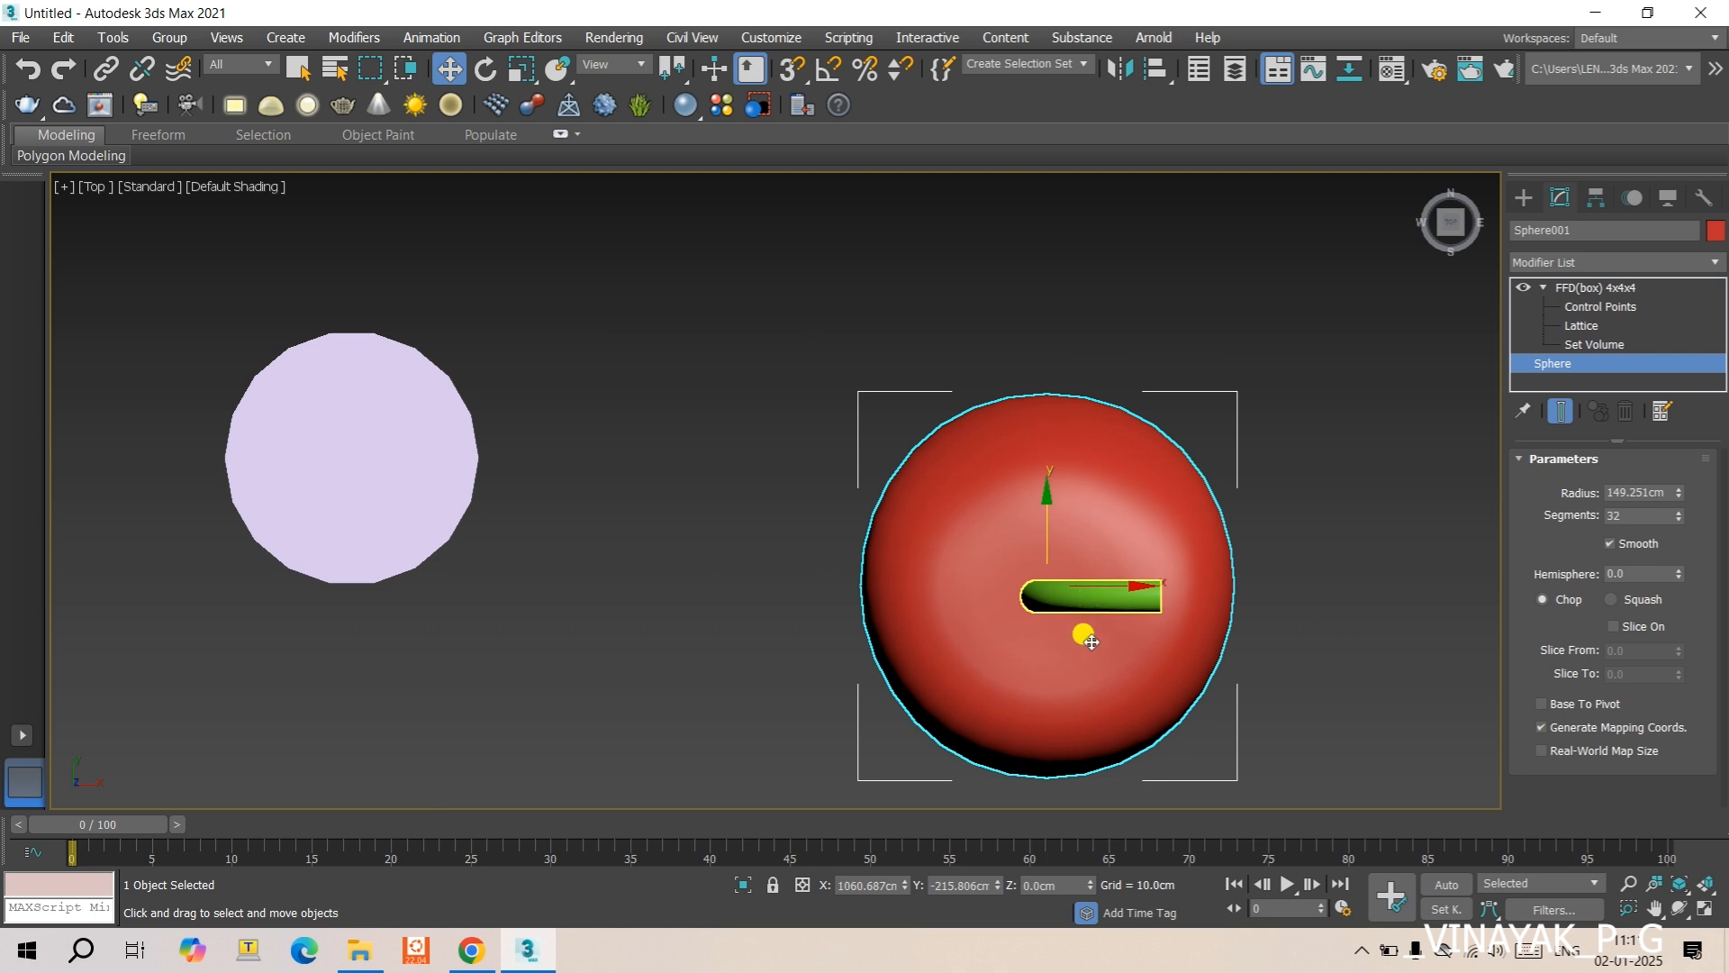
pyautogui.keyDown('alt'); pyautogui.moveTo(1092, 641); pyautogui.dragTo(1115, 535, button='middle'); pyautogui.keyUp('alt')
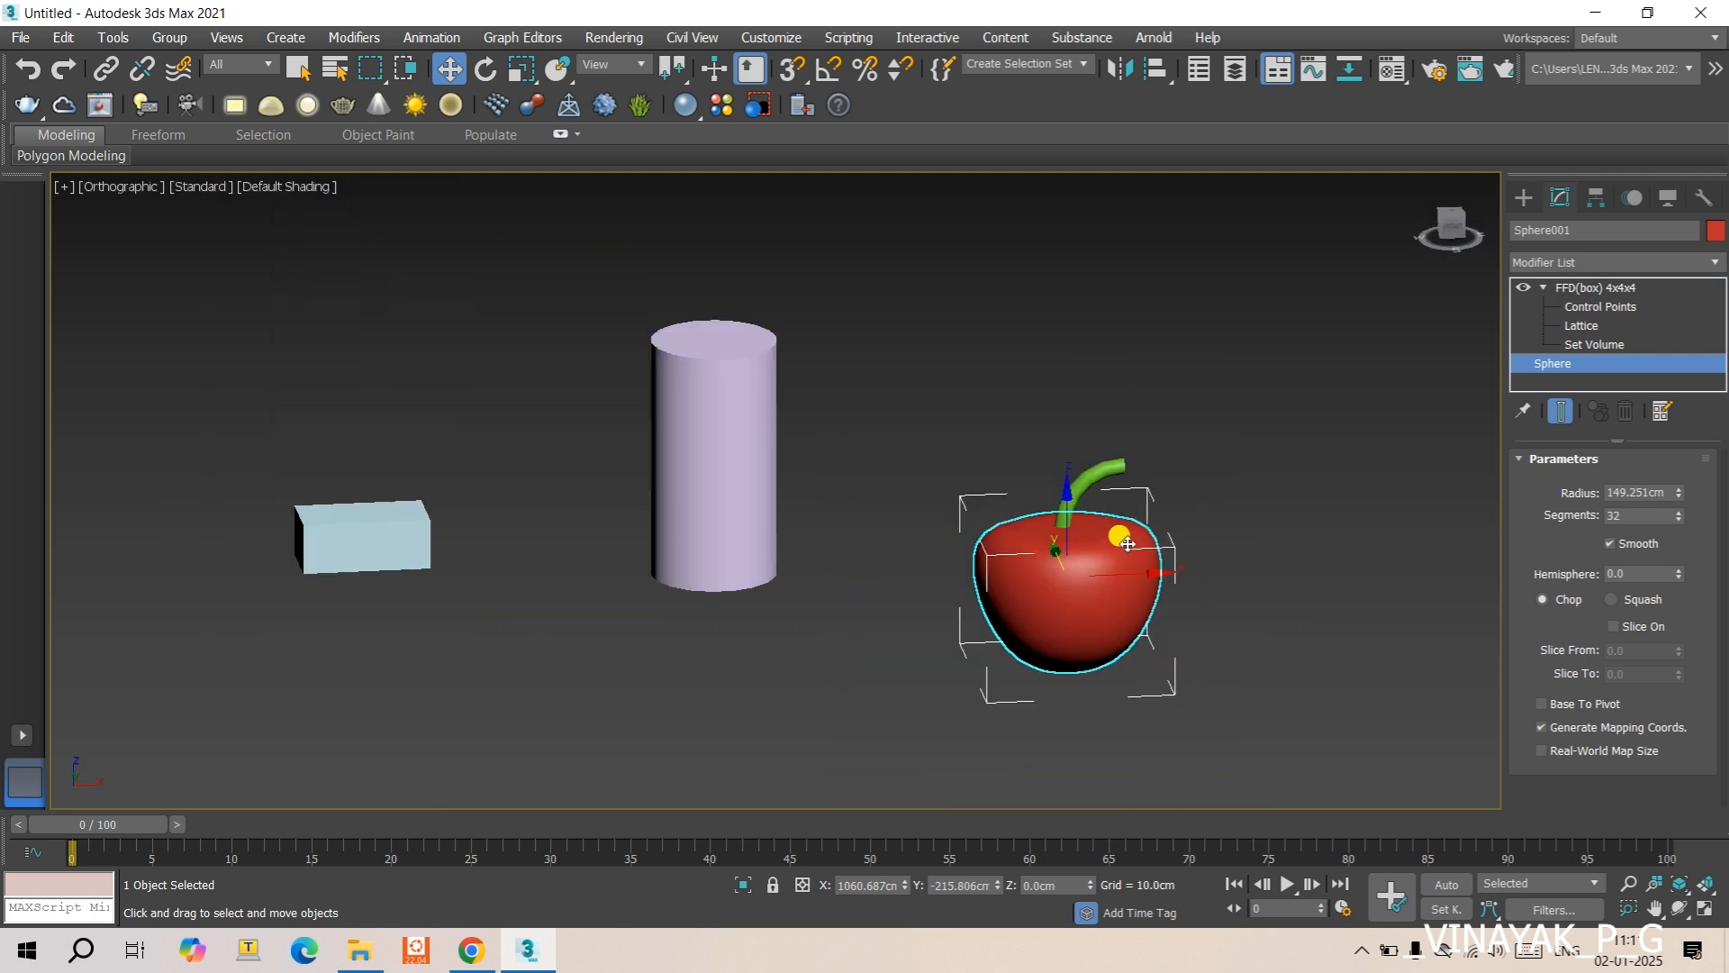
pyautogui.press('f')
pyautogui.scroll(-4, 1221, 533)
pyautogui.moveTo(1312, 568); pyautogui.dragTo(753, 482, button='middle')
pyautogui.scroll(-5, 1057, 417)
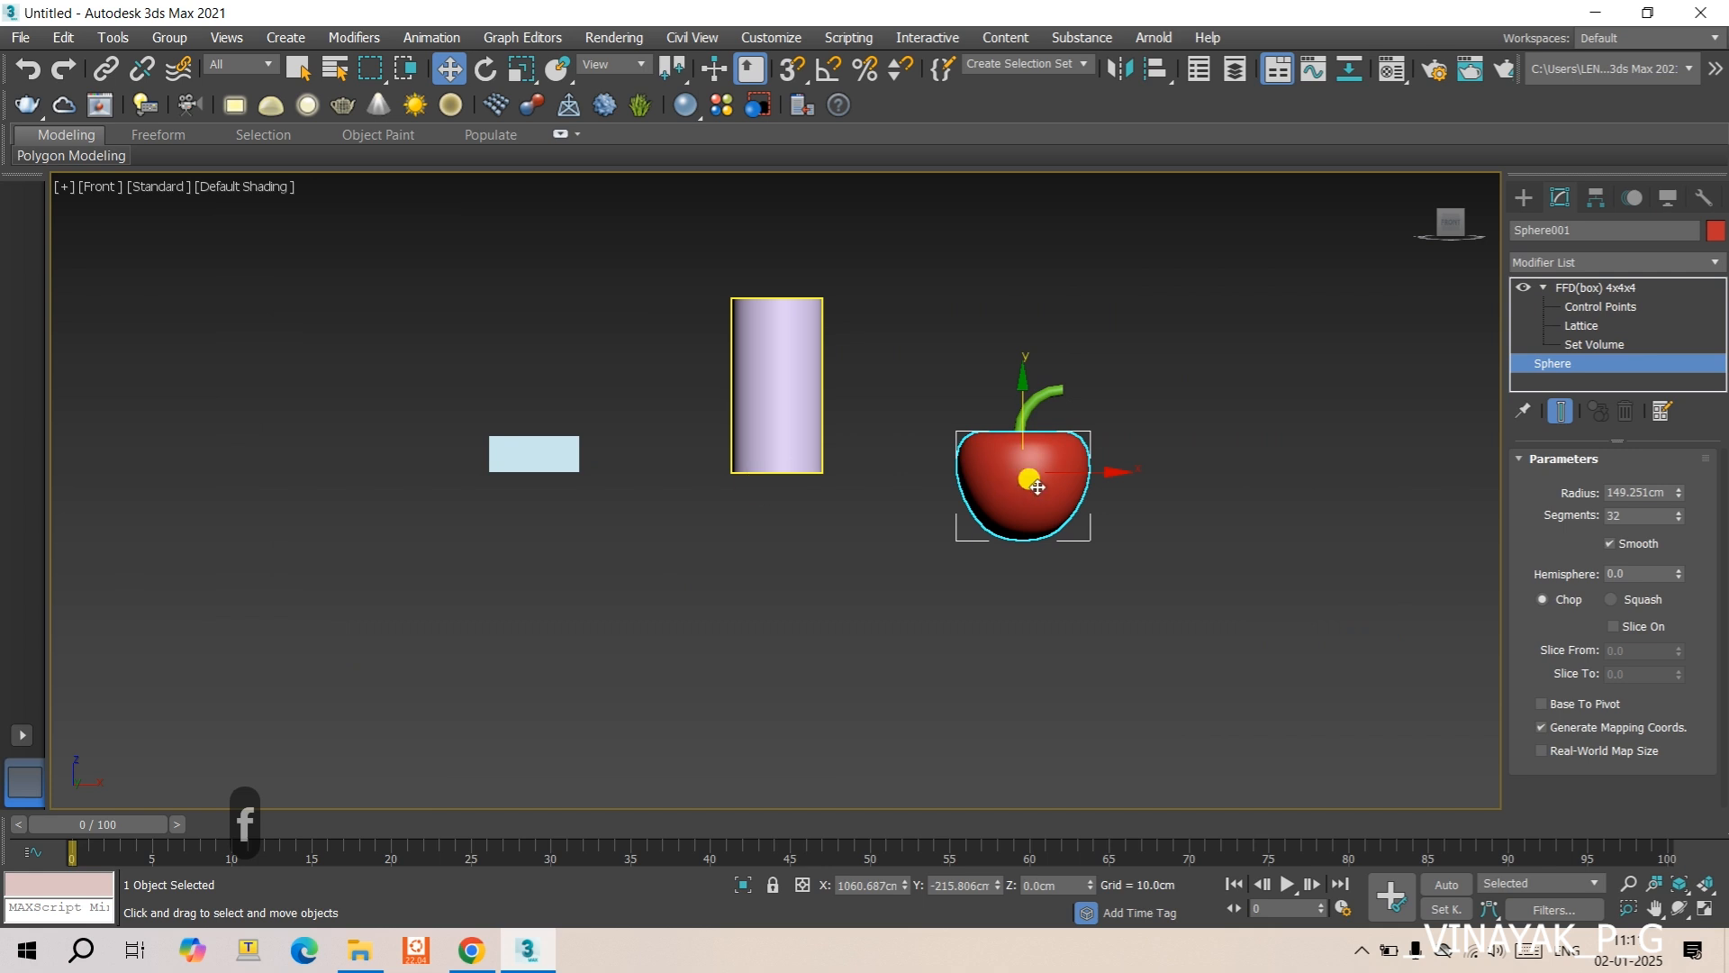
pyautogui.scroll(4, 1006, 462)
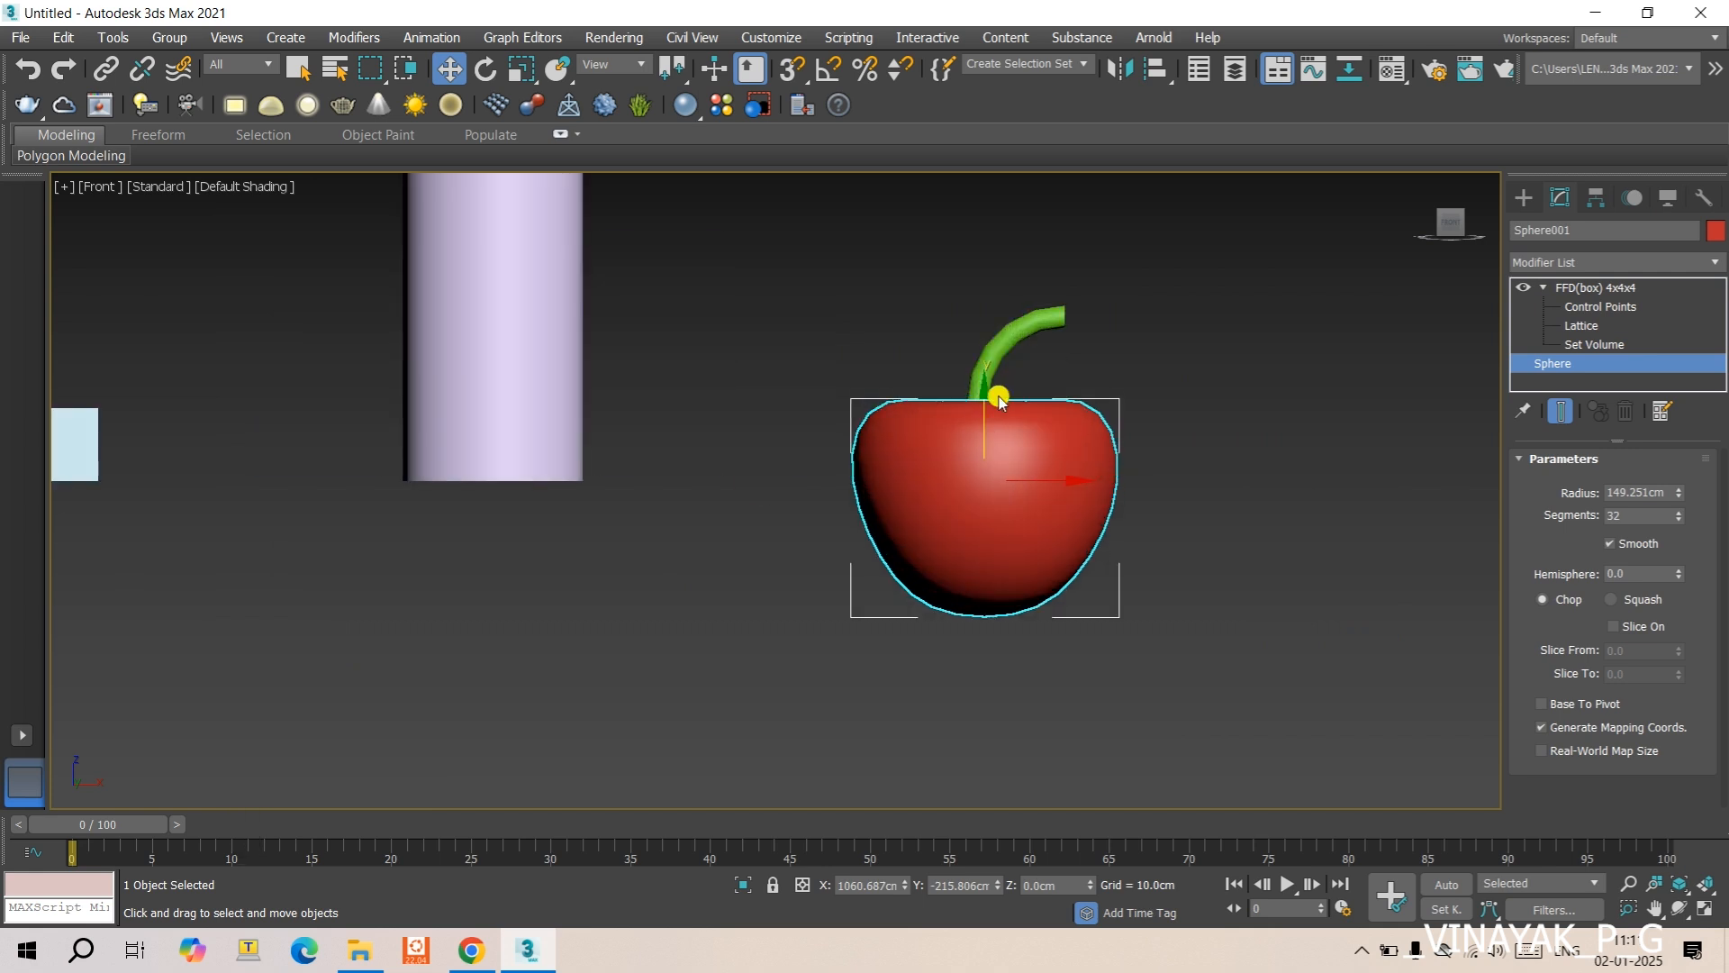
# - Examine the FFD(box) 4x4x4 lattice around the apple in Front view and browse the available modifiers
pyautogui.click(969, 447)
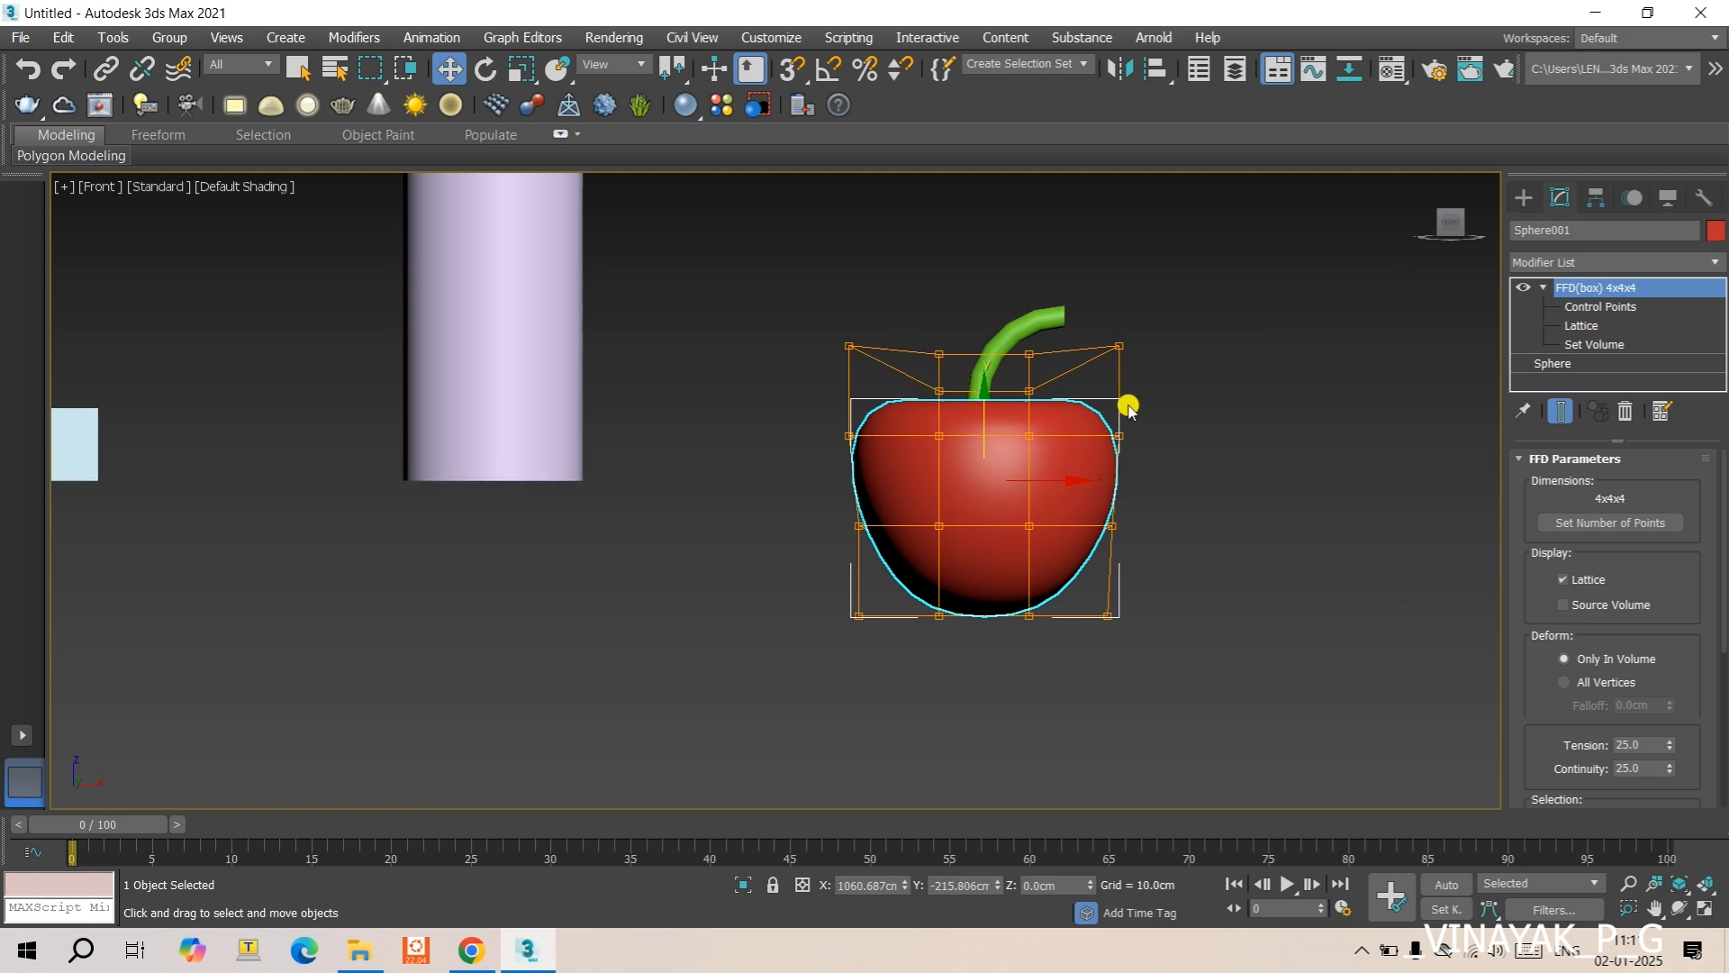
pyautogui.scroll(-5, 1081, 378)
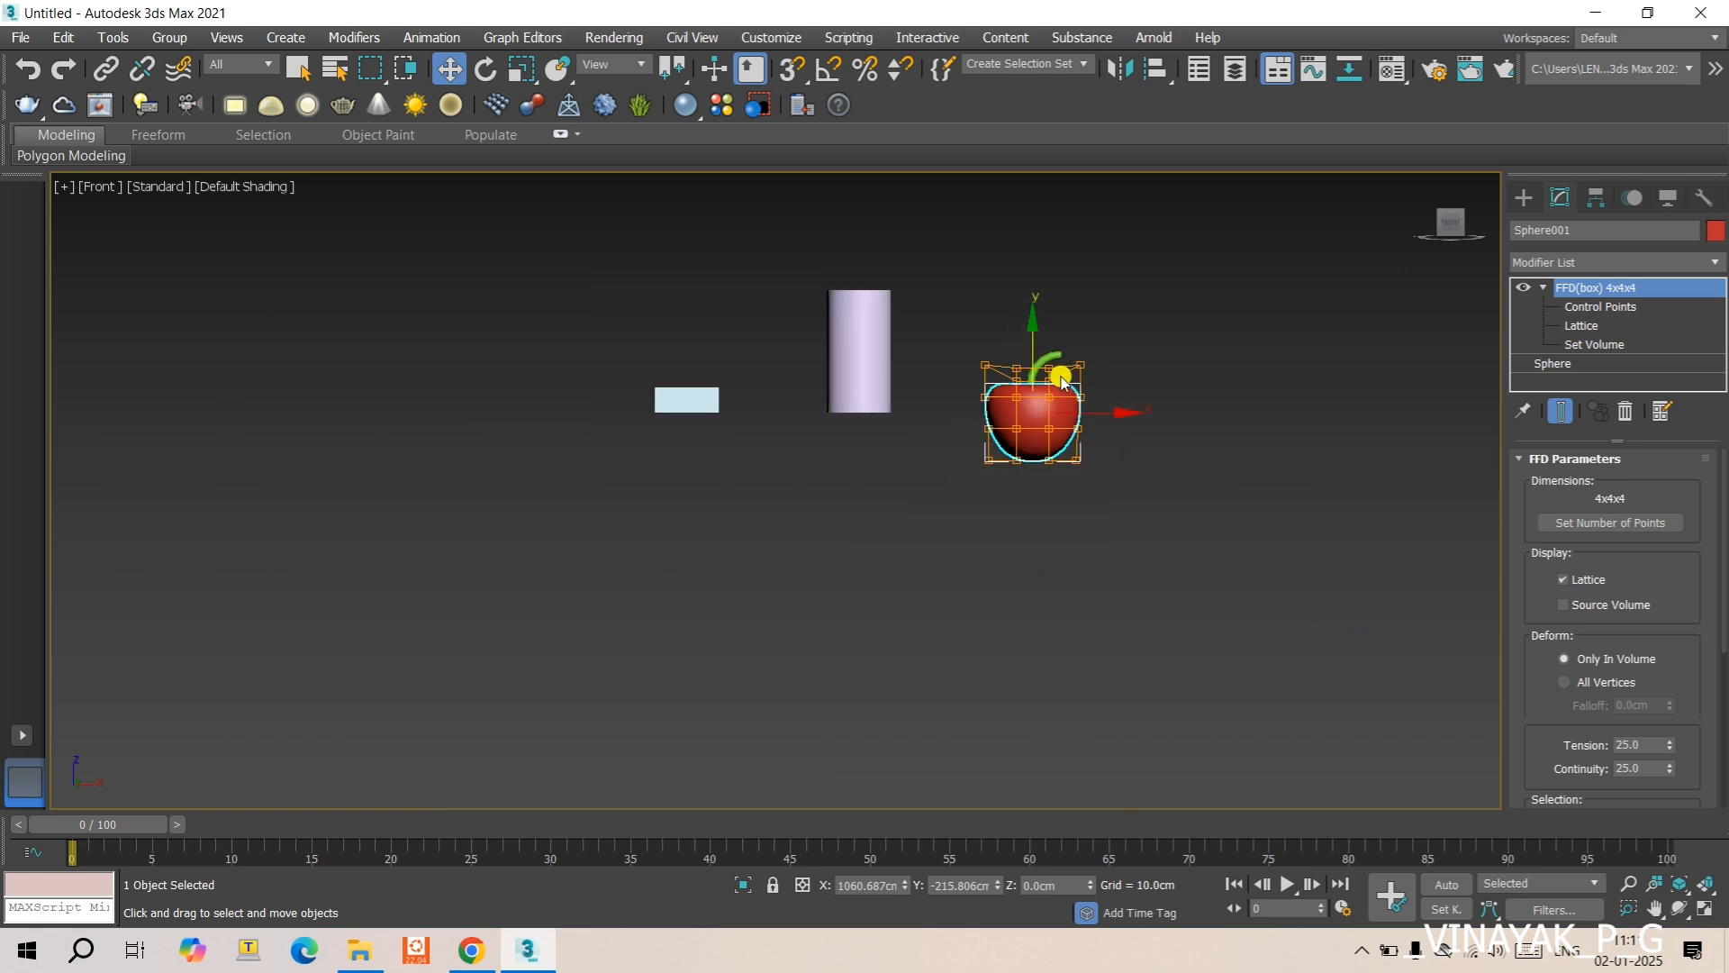
pyautogui.scroll(2, 1094, 395)
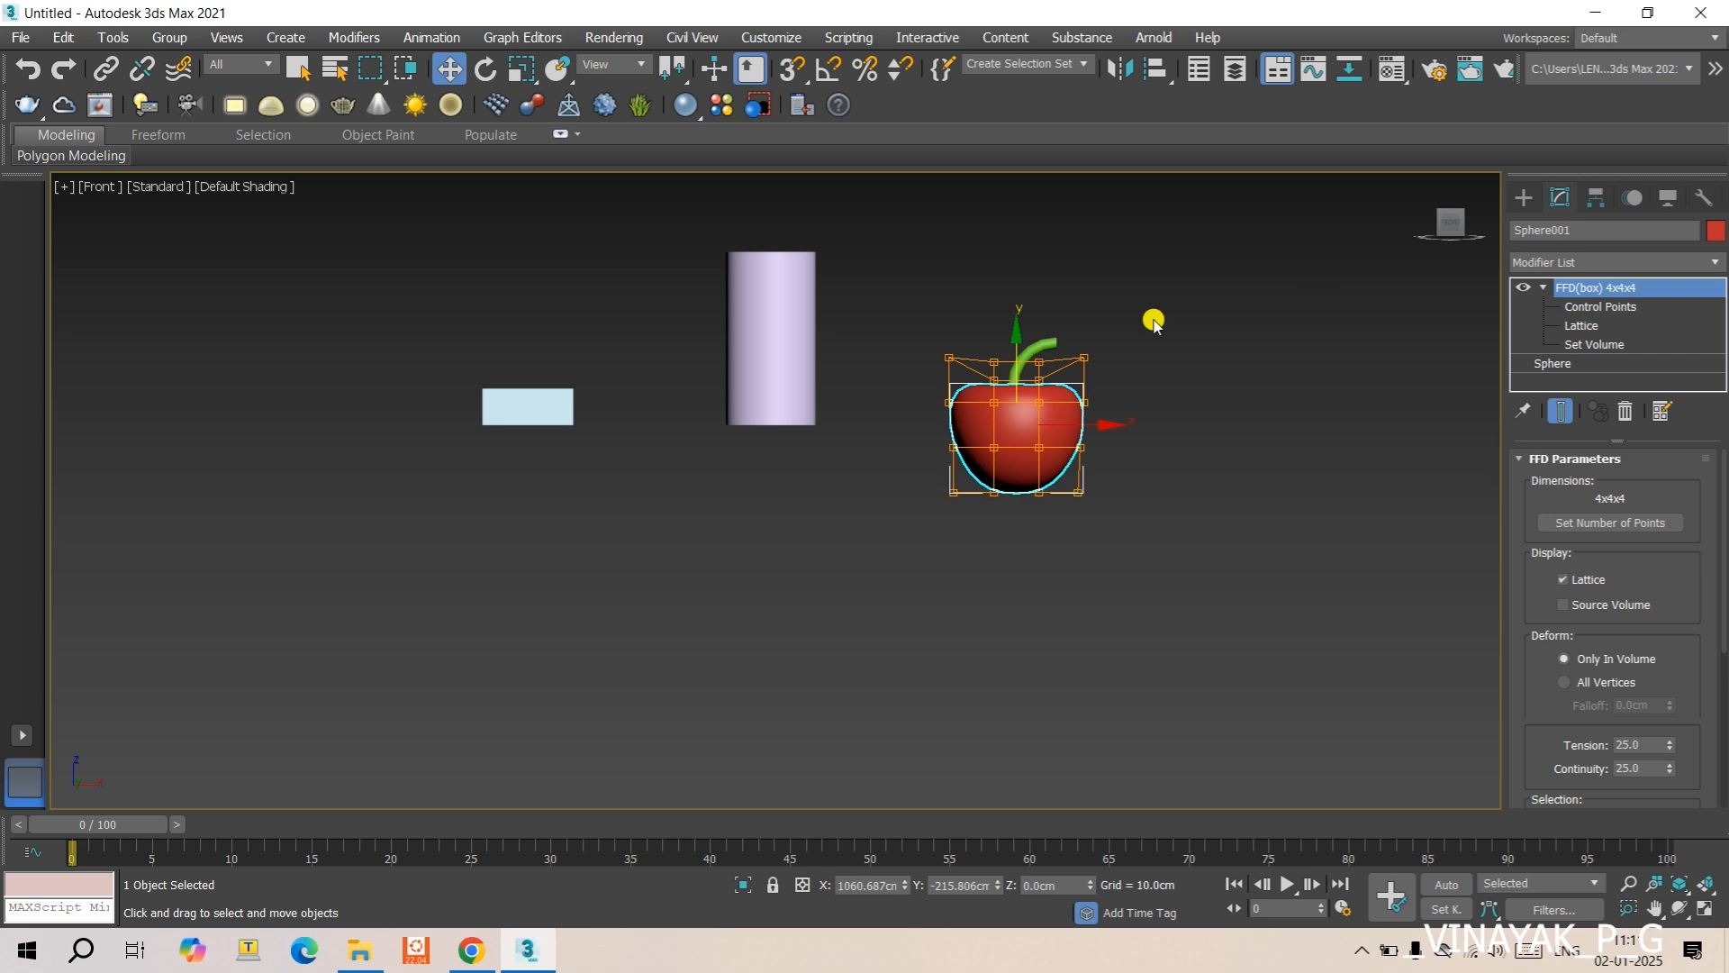
pyautogui.scroll(2, 1004, 392)
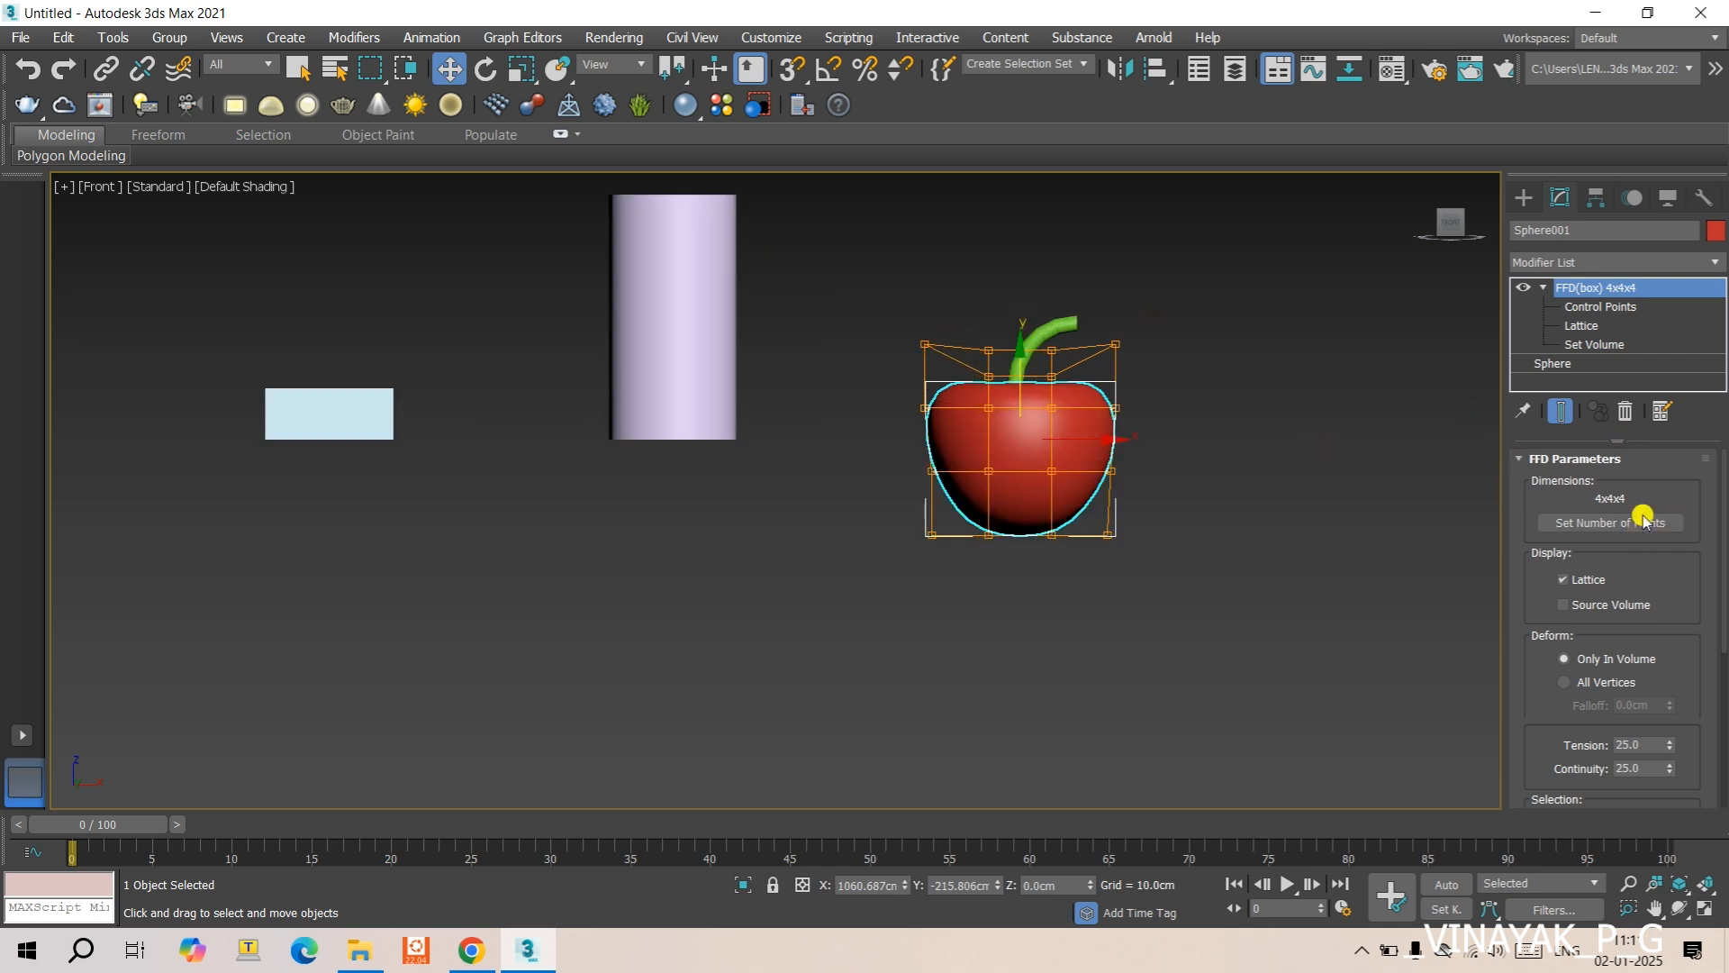
pyautogui.moveTo(1158, 446); pyautogui.dragTo(1146, 450, button='middle')
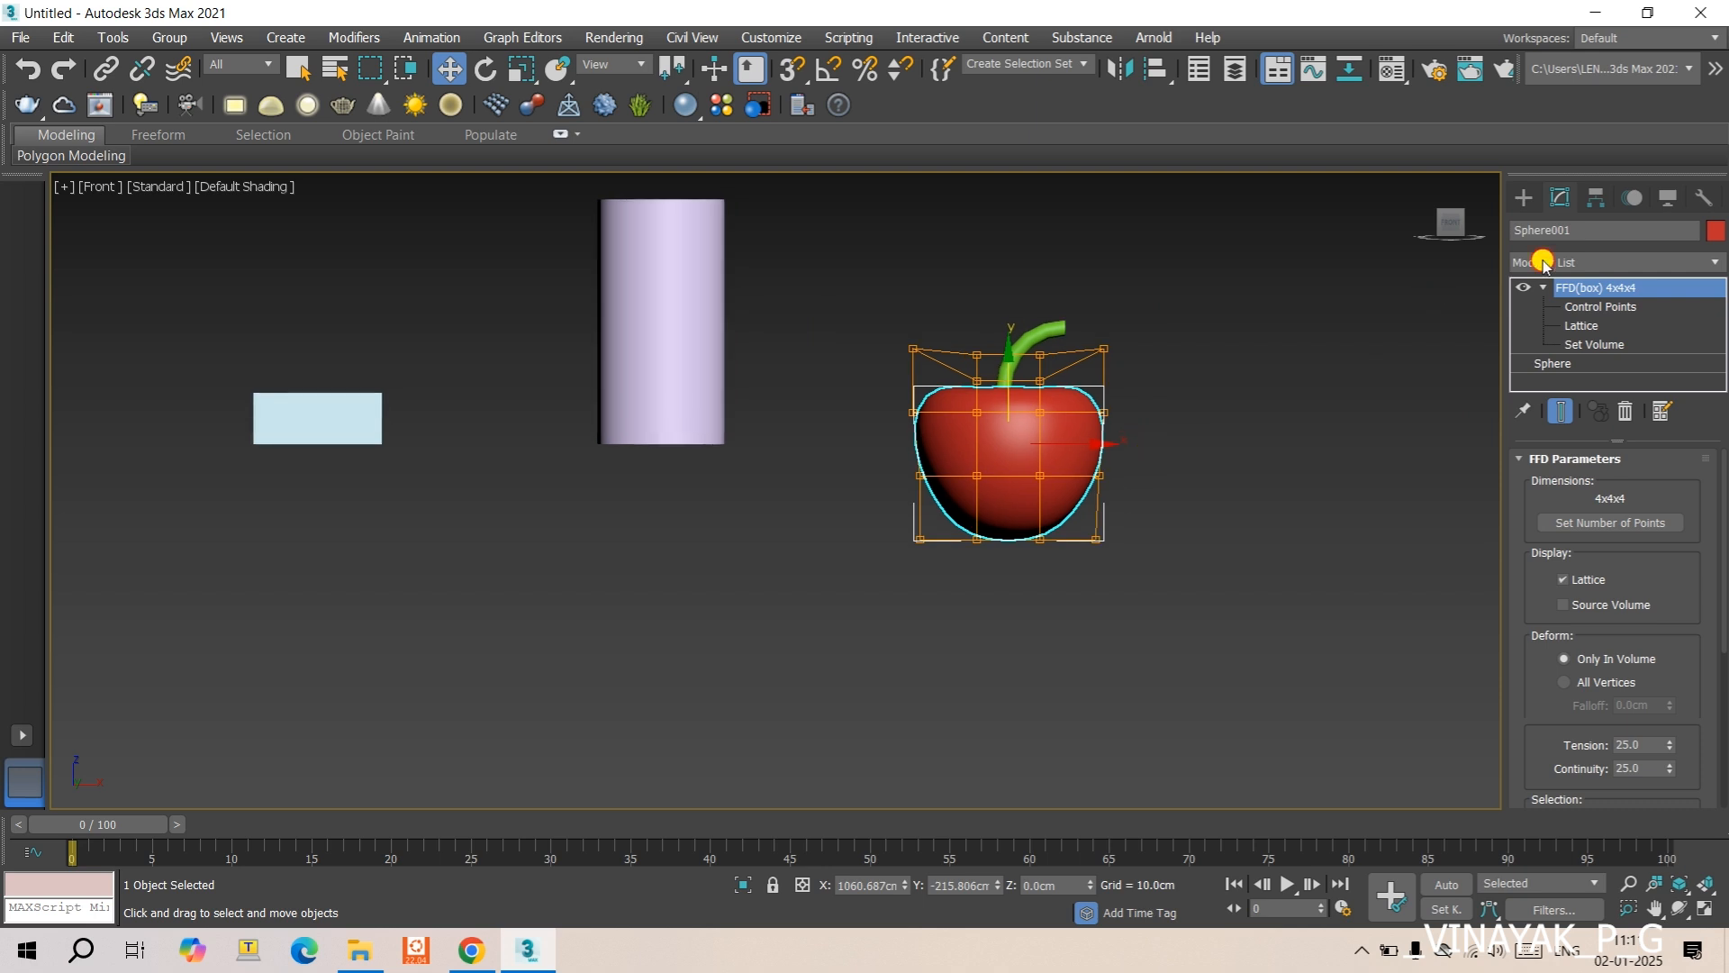
pyautogui.click(1543, 263)
pyautogui.click(1308, 389)
# - Create a tapered cone beside the apple, about 209.5 cm in base radius, 102.5 cm in top radius and 506.6 cm high
pyautogui.click(1522, 199)
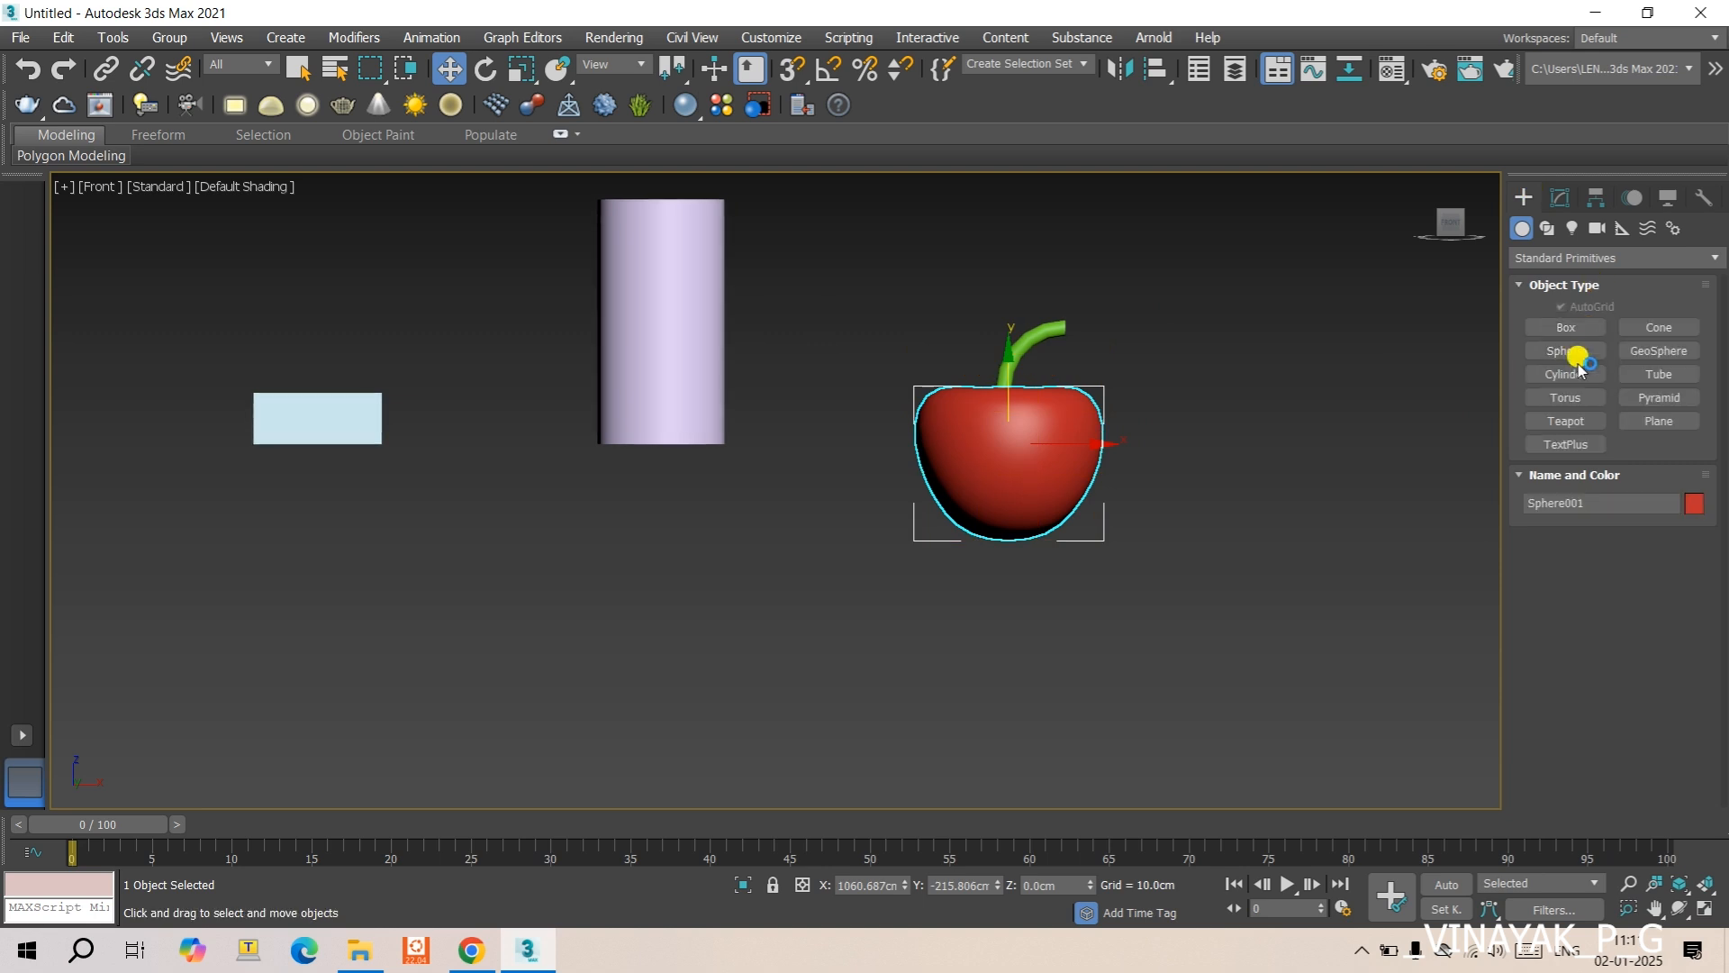
pyautogui.click(1654, 328)
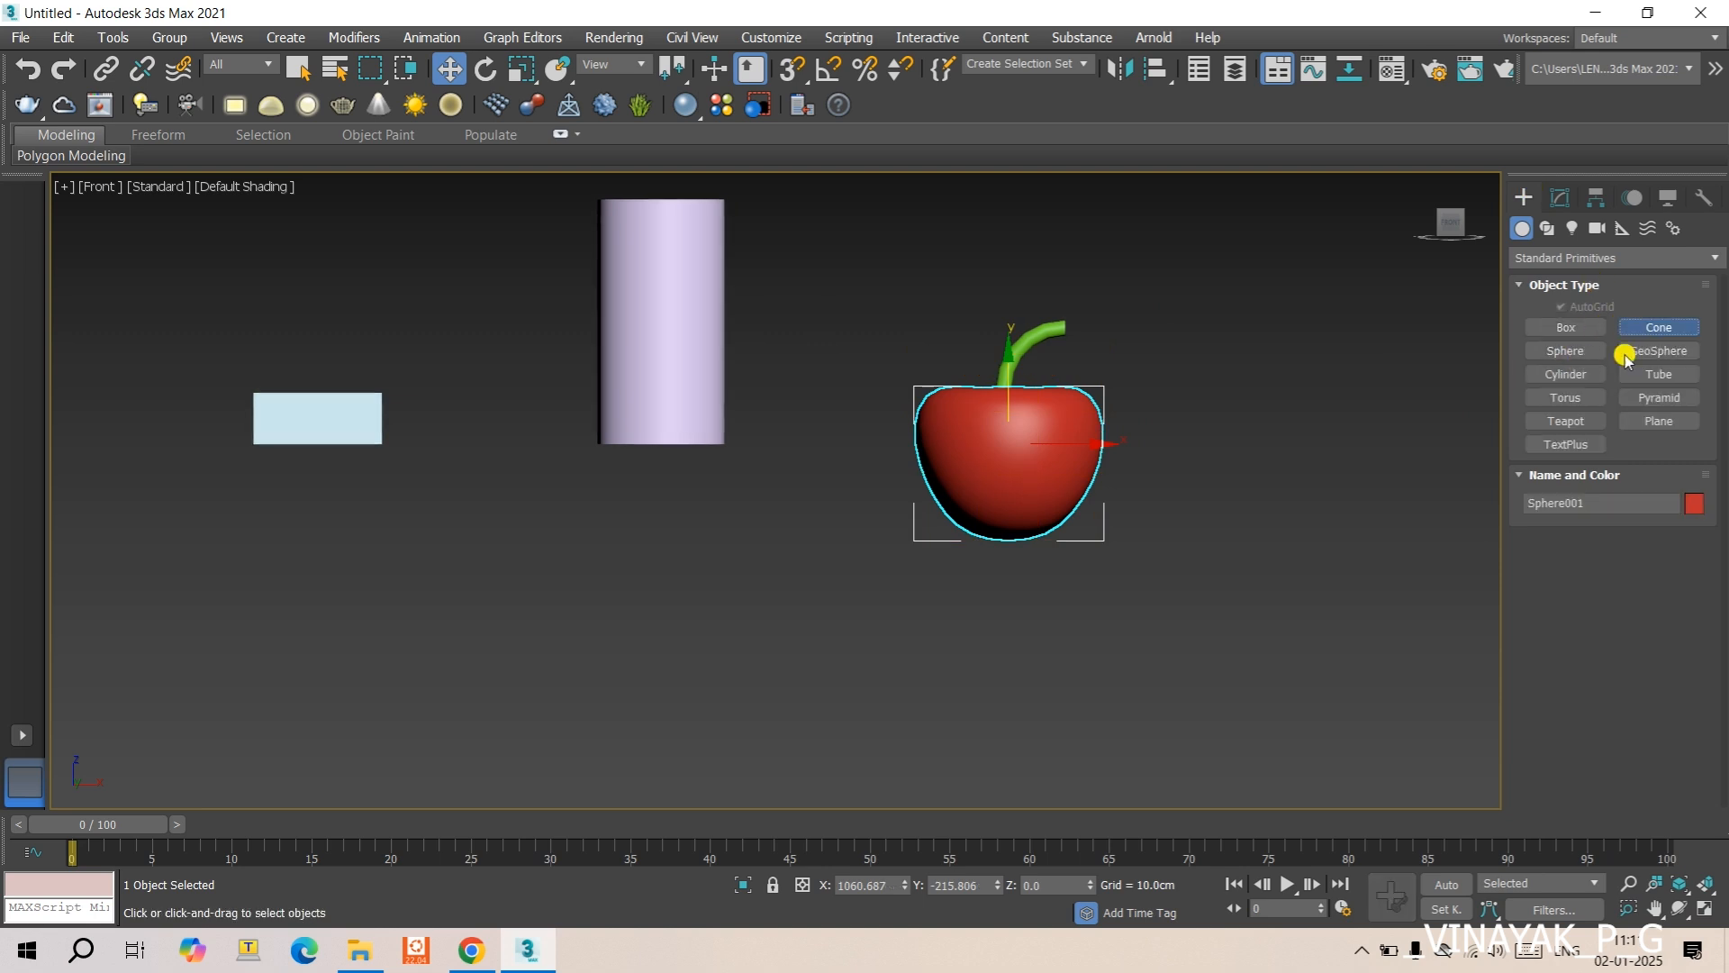
pyautogui.moveTo(941, 498); pyautogui.dragTo(360, 508, button='middle')
pyautogui.moveTo(892, 588); pyautogui.dragTo(1022, 599)
pyautogui.keyDown('alt'); pyautogui.moveTo(1014, 605); pyautogui.dragTo(1007, 496, button='middle'); pyautogui.keyUp('alt')
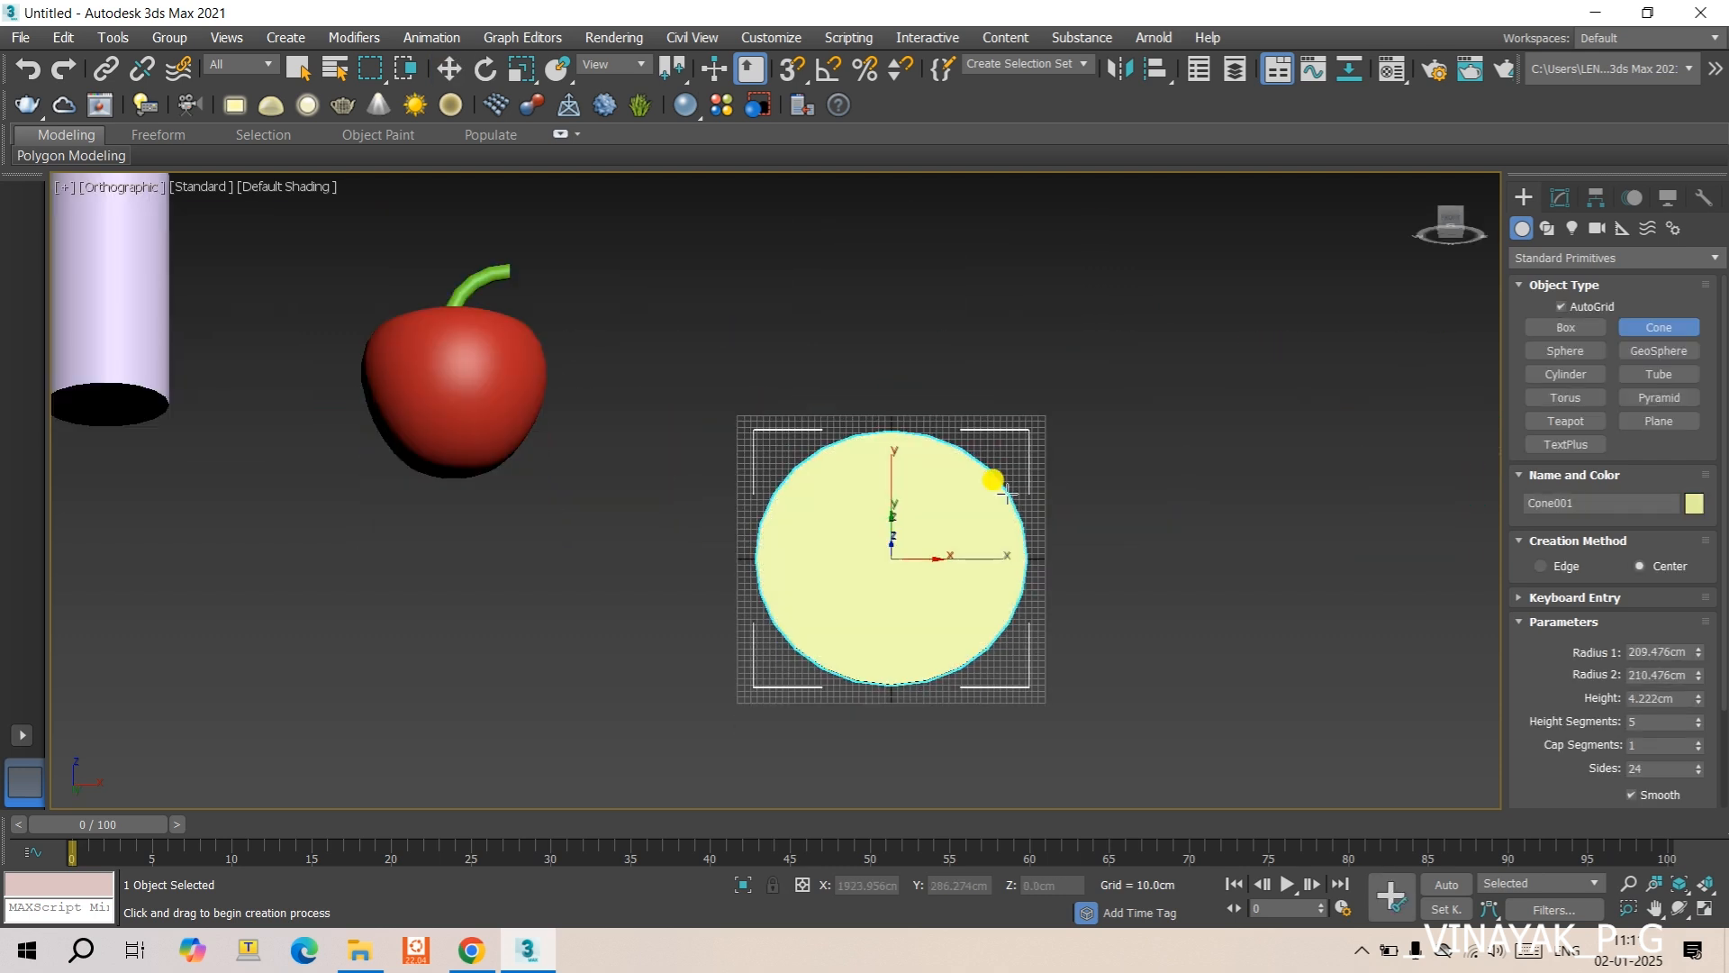
pyautogui.hotkey('ctrl', 'z')
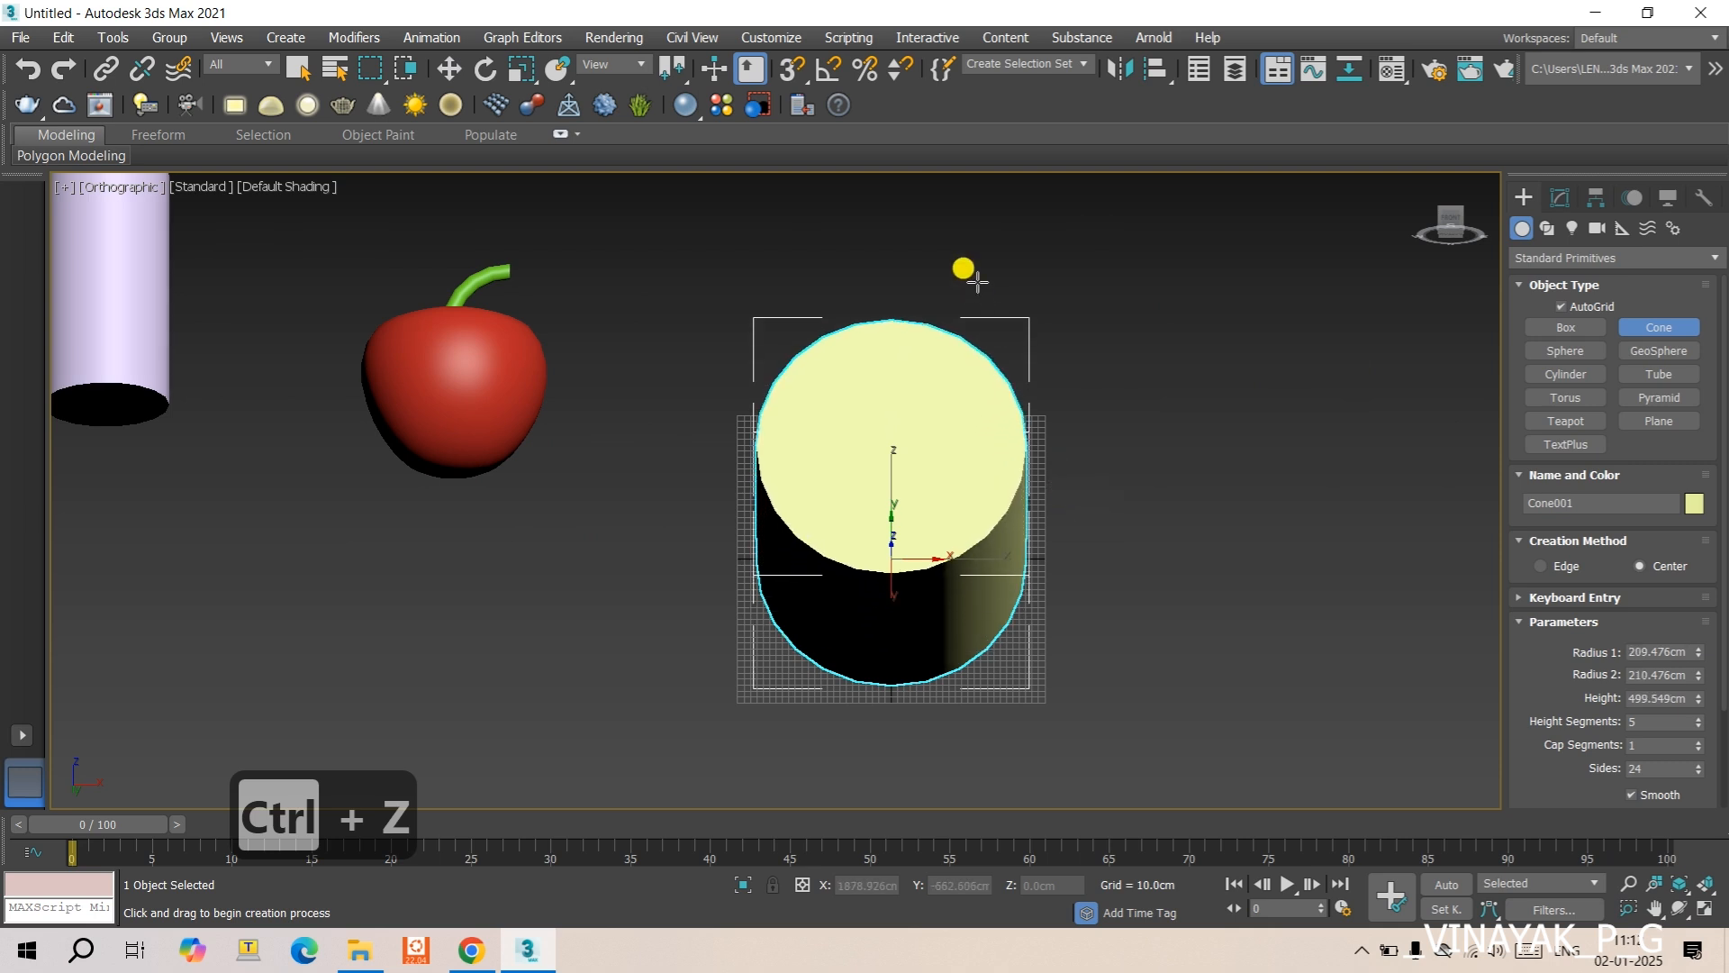
pyautogui.click(964, 270)
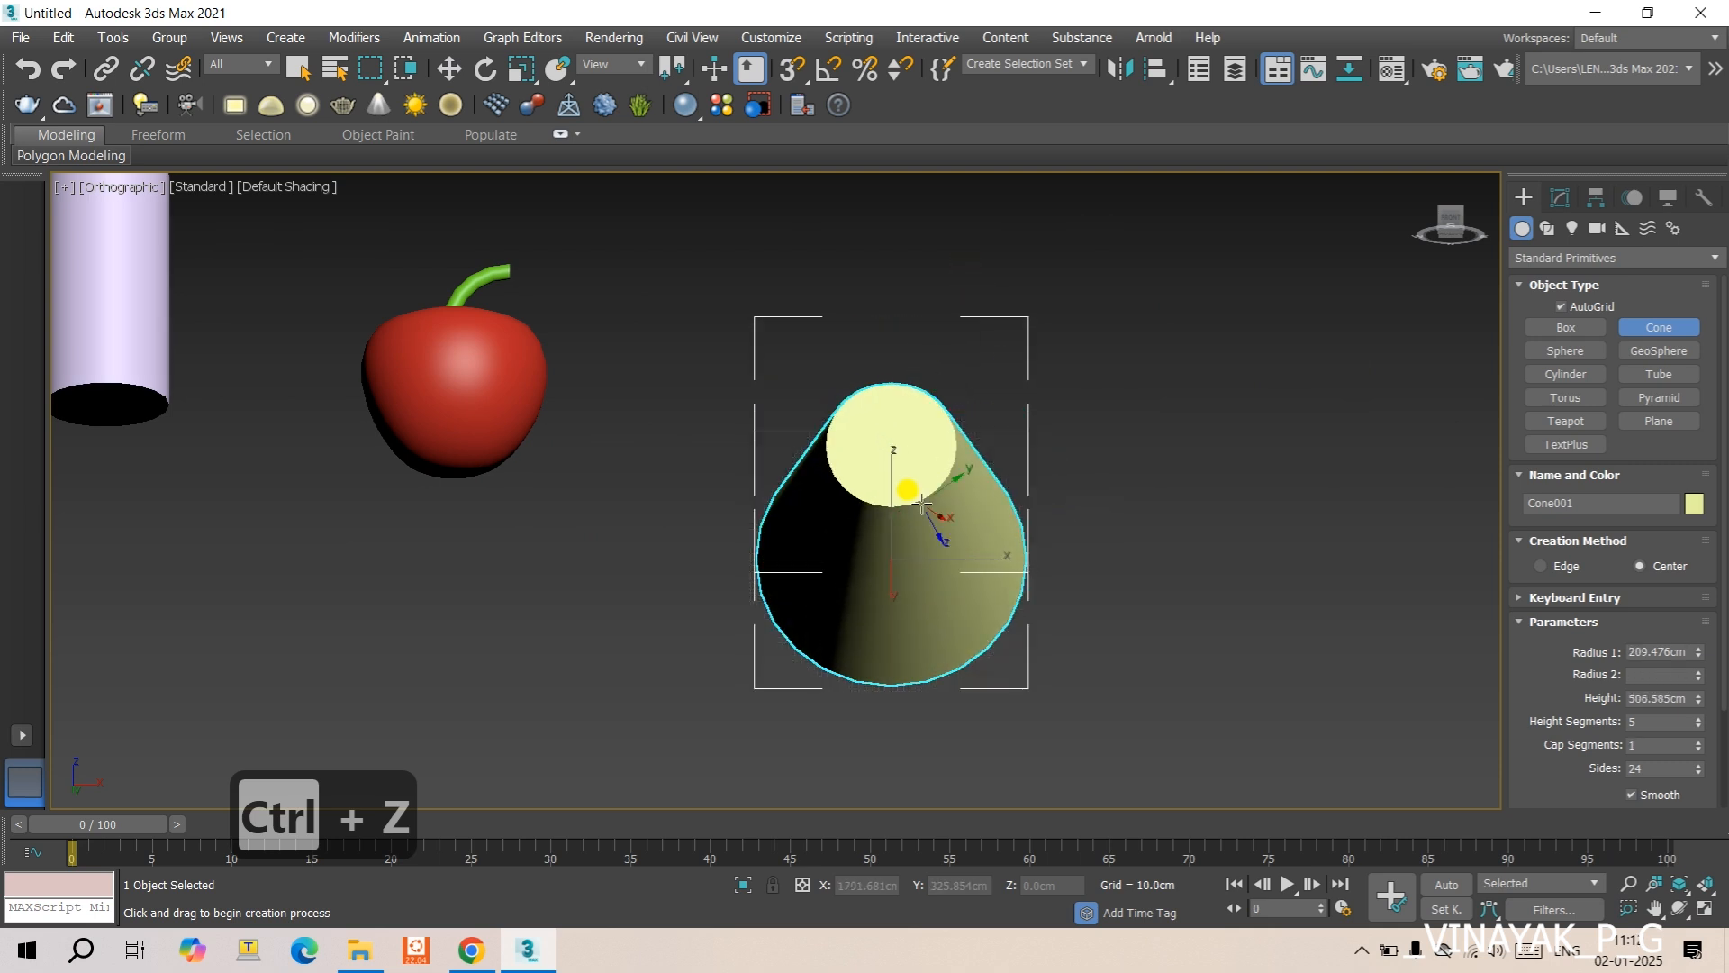
pyautogui.keyDown('alt'); pyautogui.moveTo(931, 505); pyautogui.dragTo(879, 648, button='middle'); pyautogui.keyUp('alt')
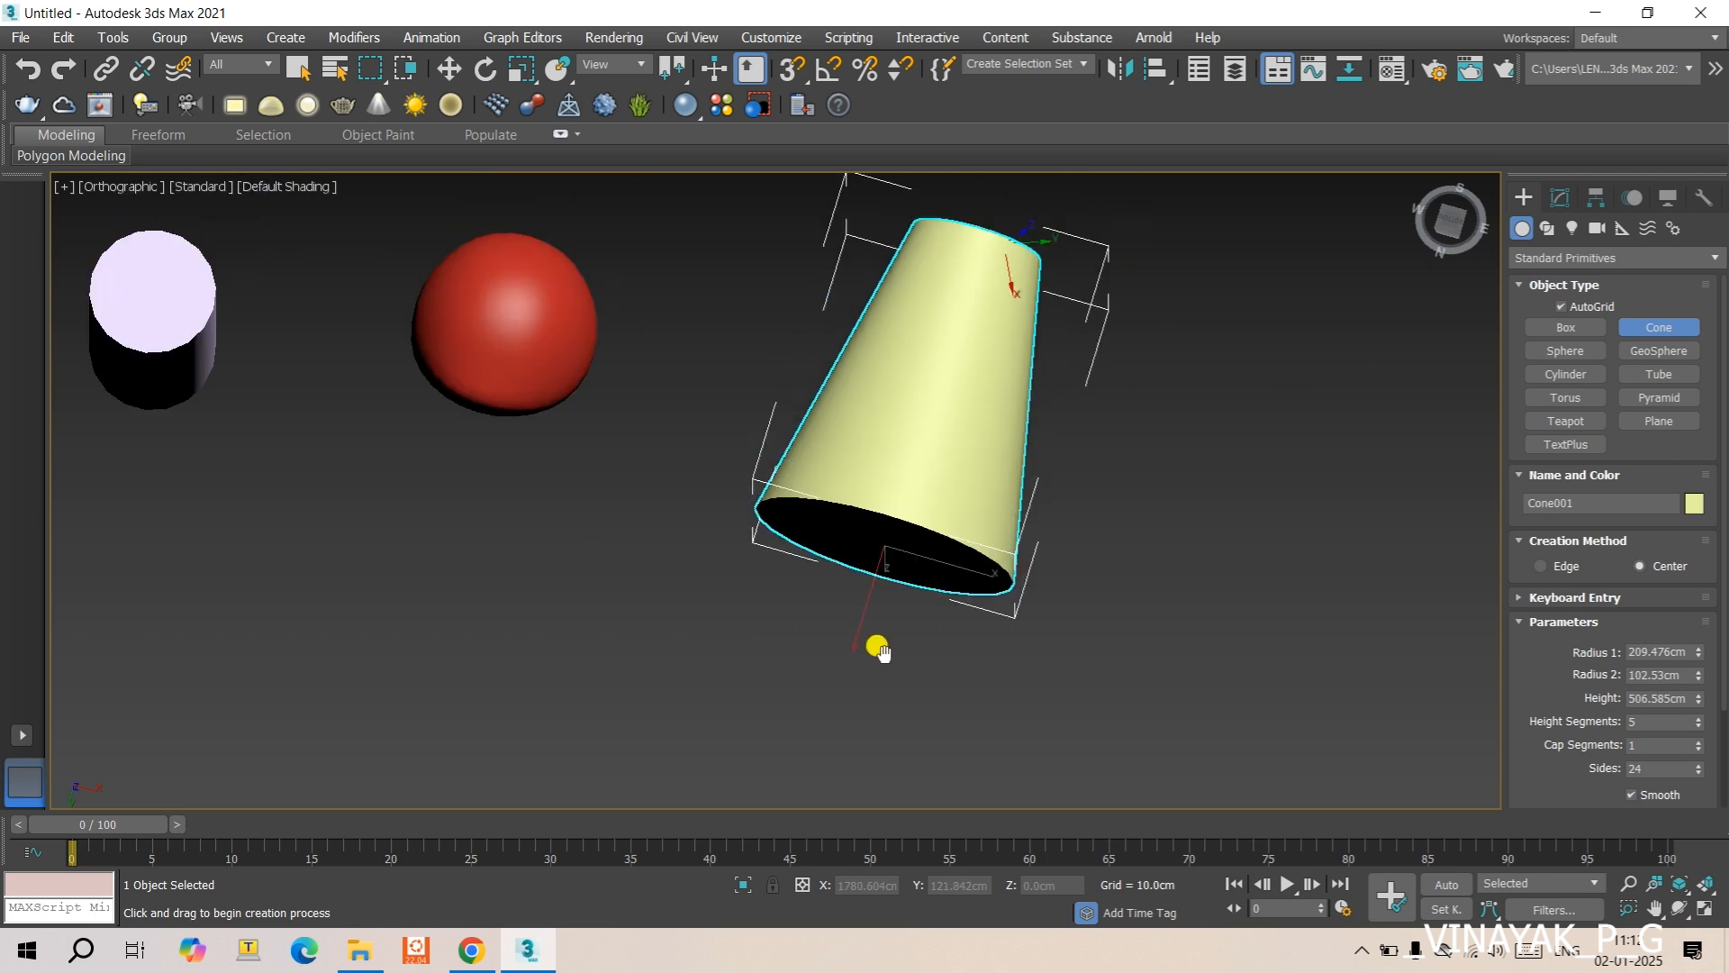
# - Rotate the cone about its X axis in Front view to about 10.5 degrees so that it stands upright
pyautogui.press('f')
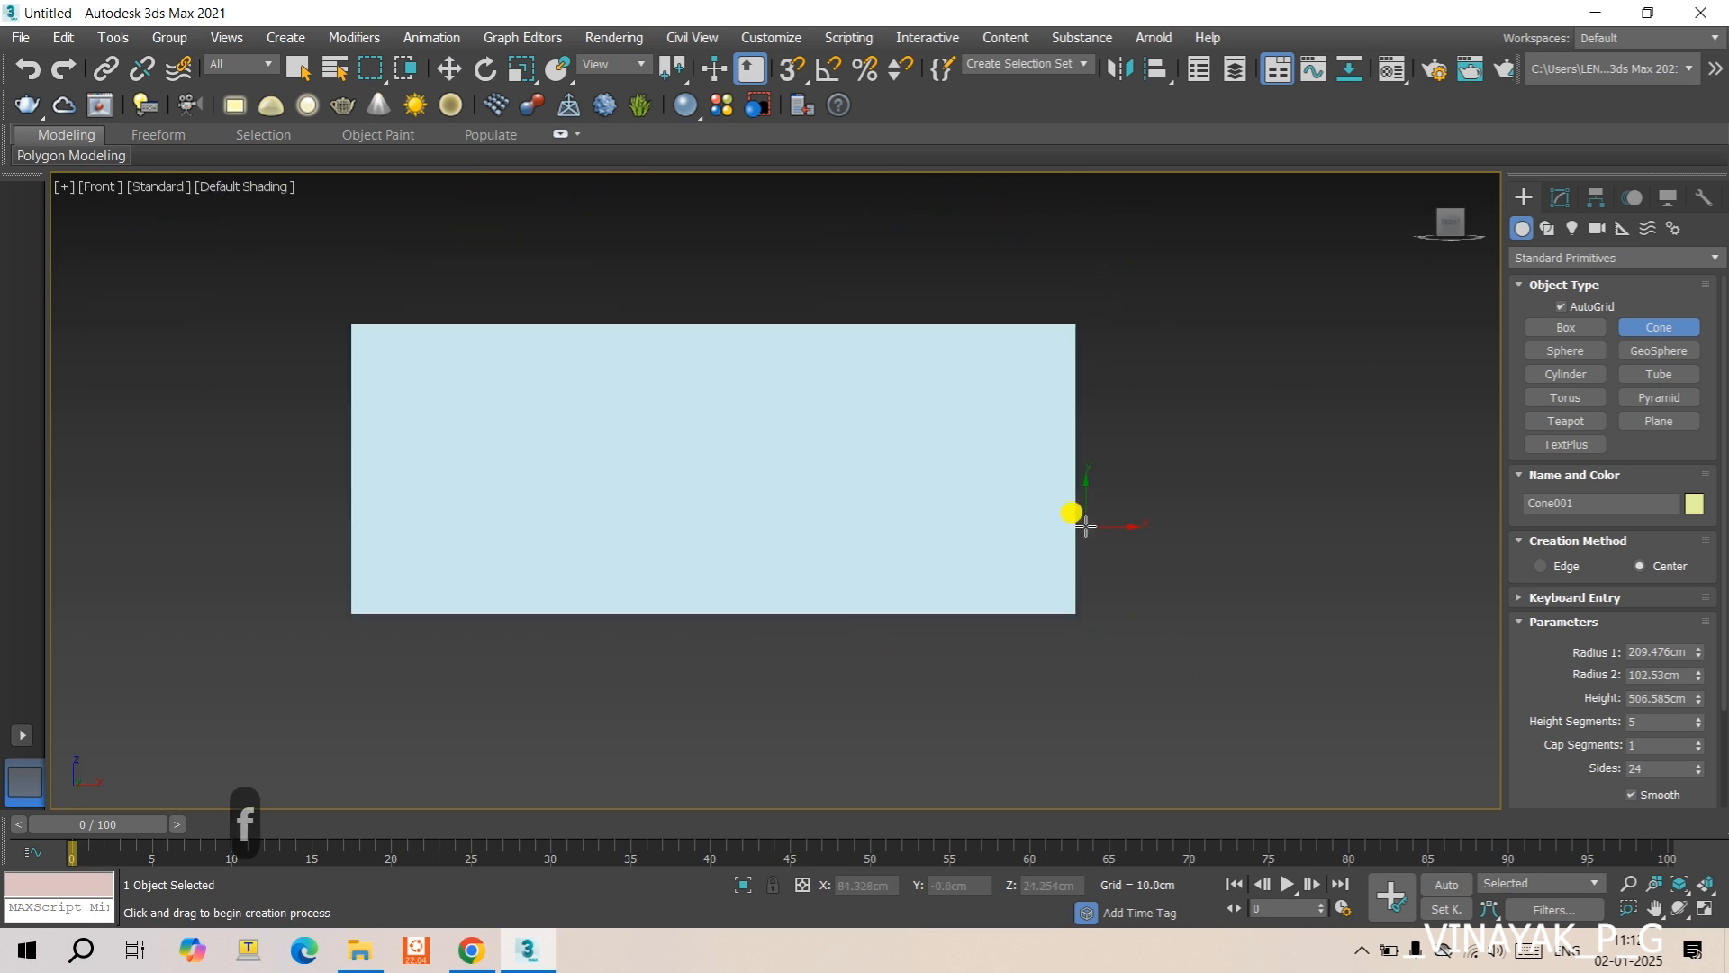
pyautogui.scroll(-3, 1074, 513)
pyautogui.scroll(-6, 963, 512)
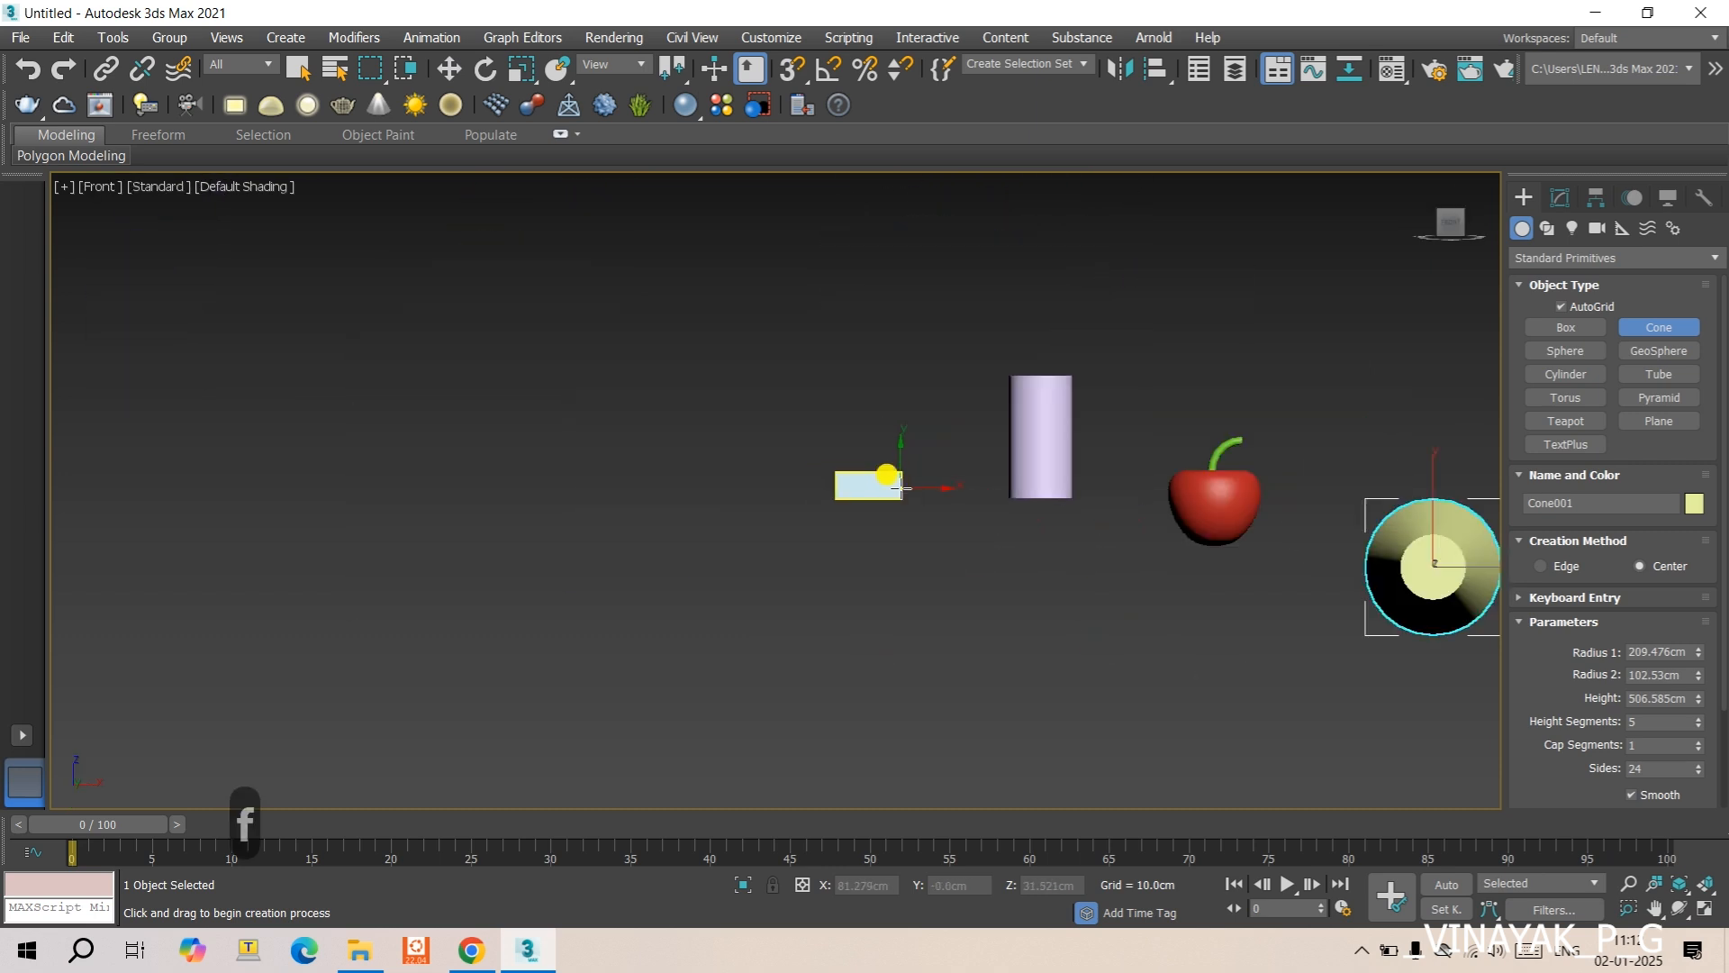
pyautogui.moveTo(1062, 502); pyautogui.dragTo(883, 485, button='middle')
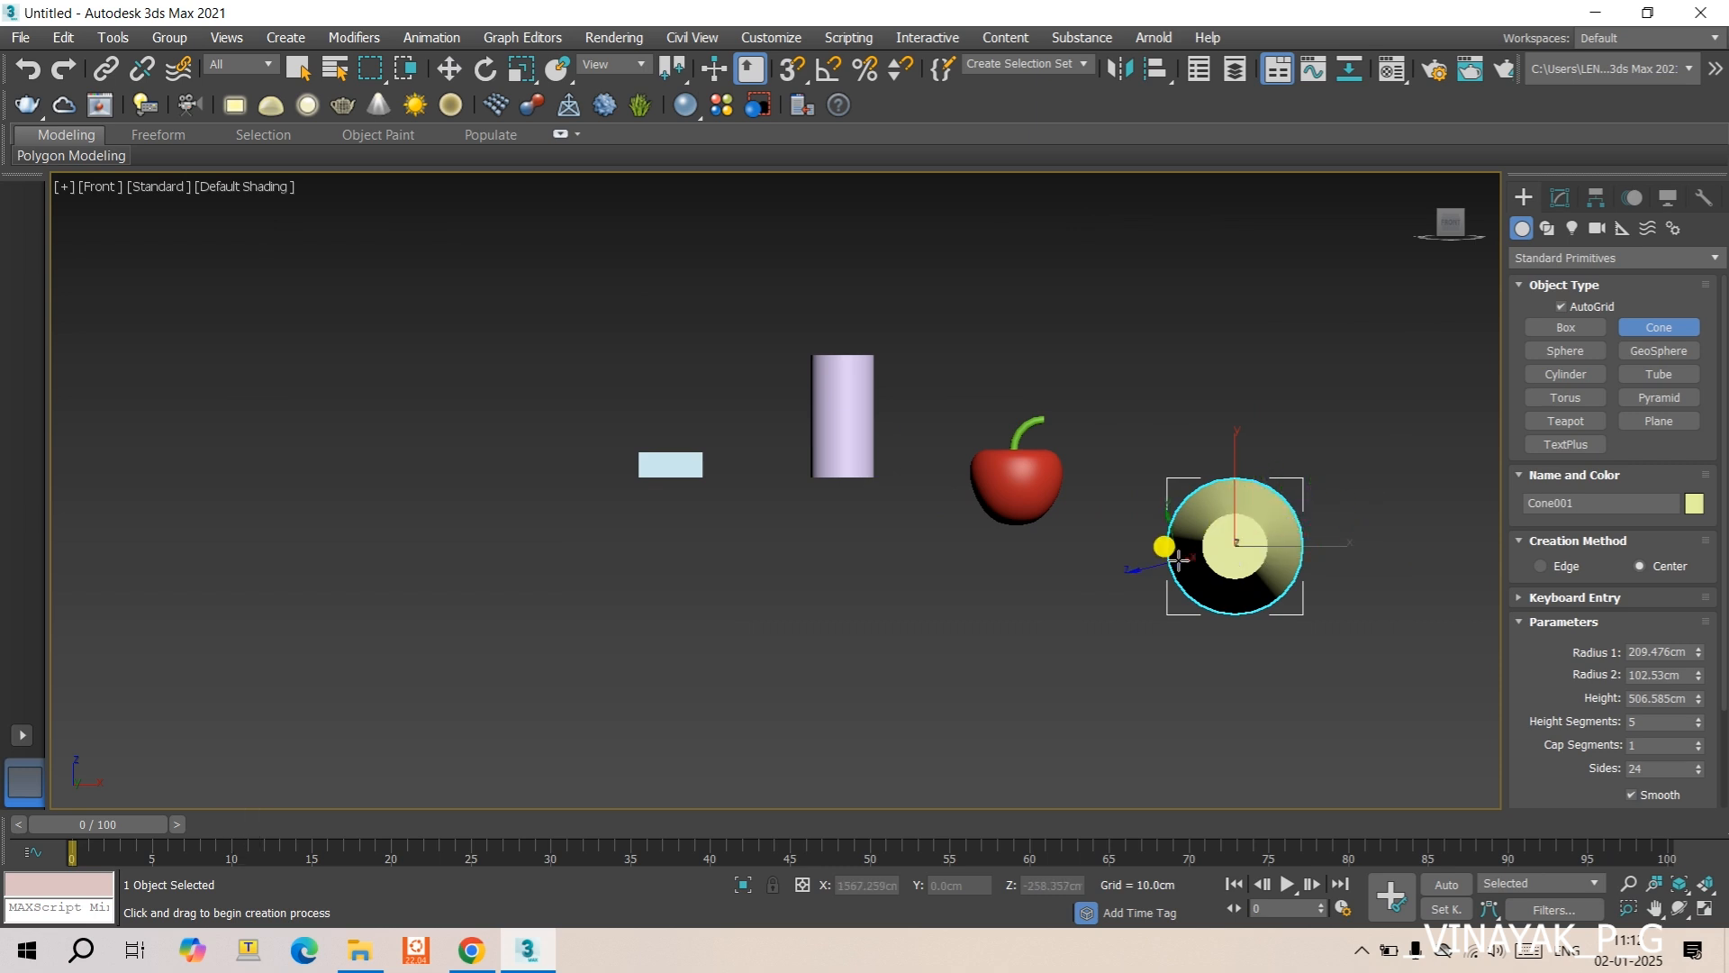
pyautogui.press('r')
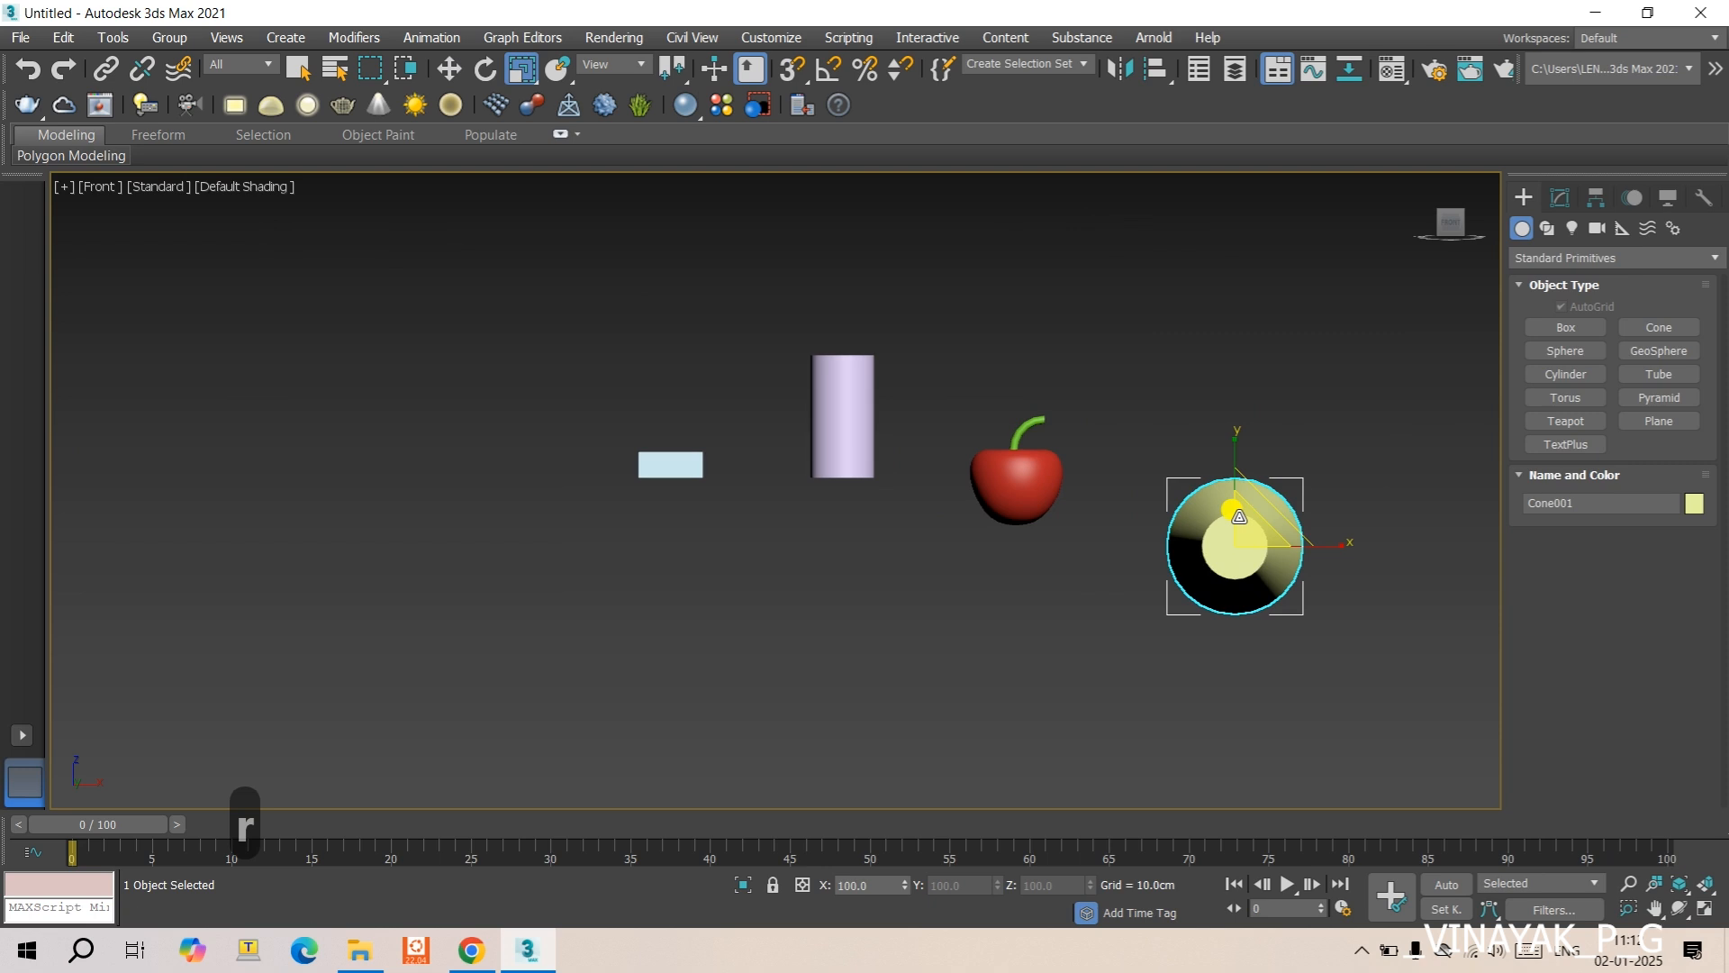
pyautogui.press('e')
pyautogui.moveTo(1238, 516); pyautogui.dragTo(1289, 361)
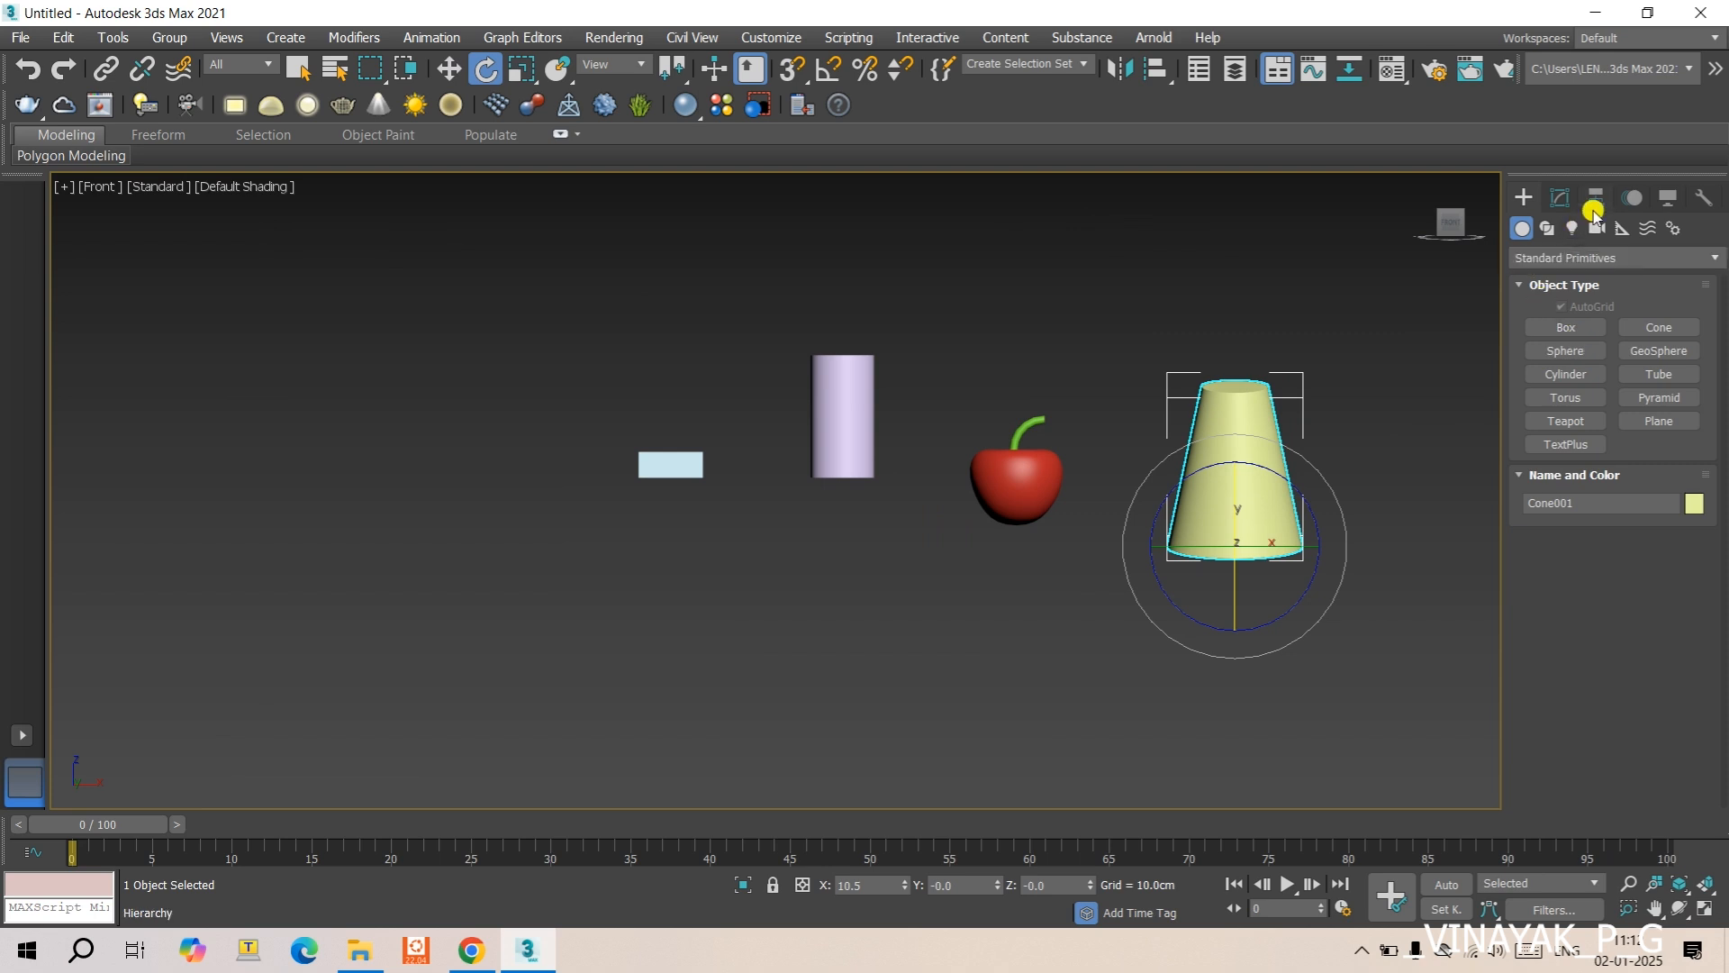
# - Try an FFD 4x4x4 modifier on the cone and cut it from the stack
pyautogui.click(1564, 196)
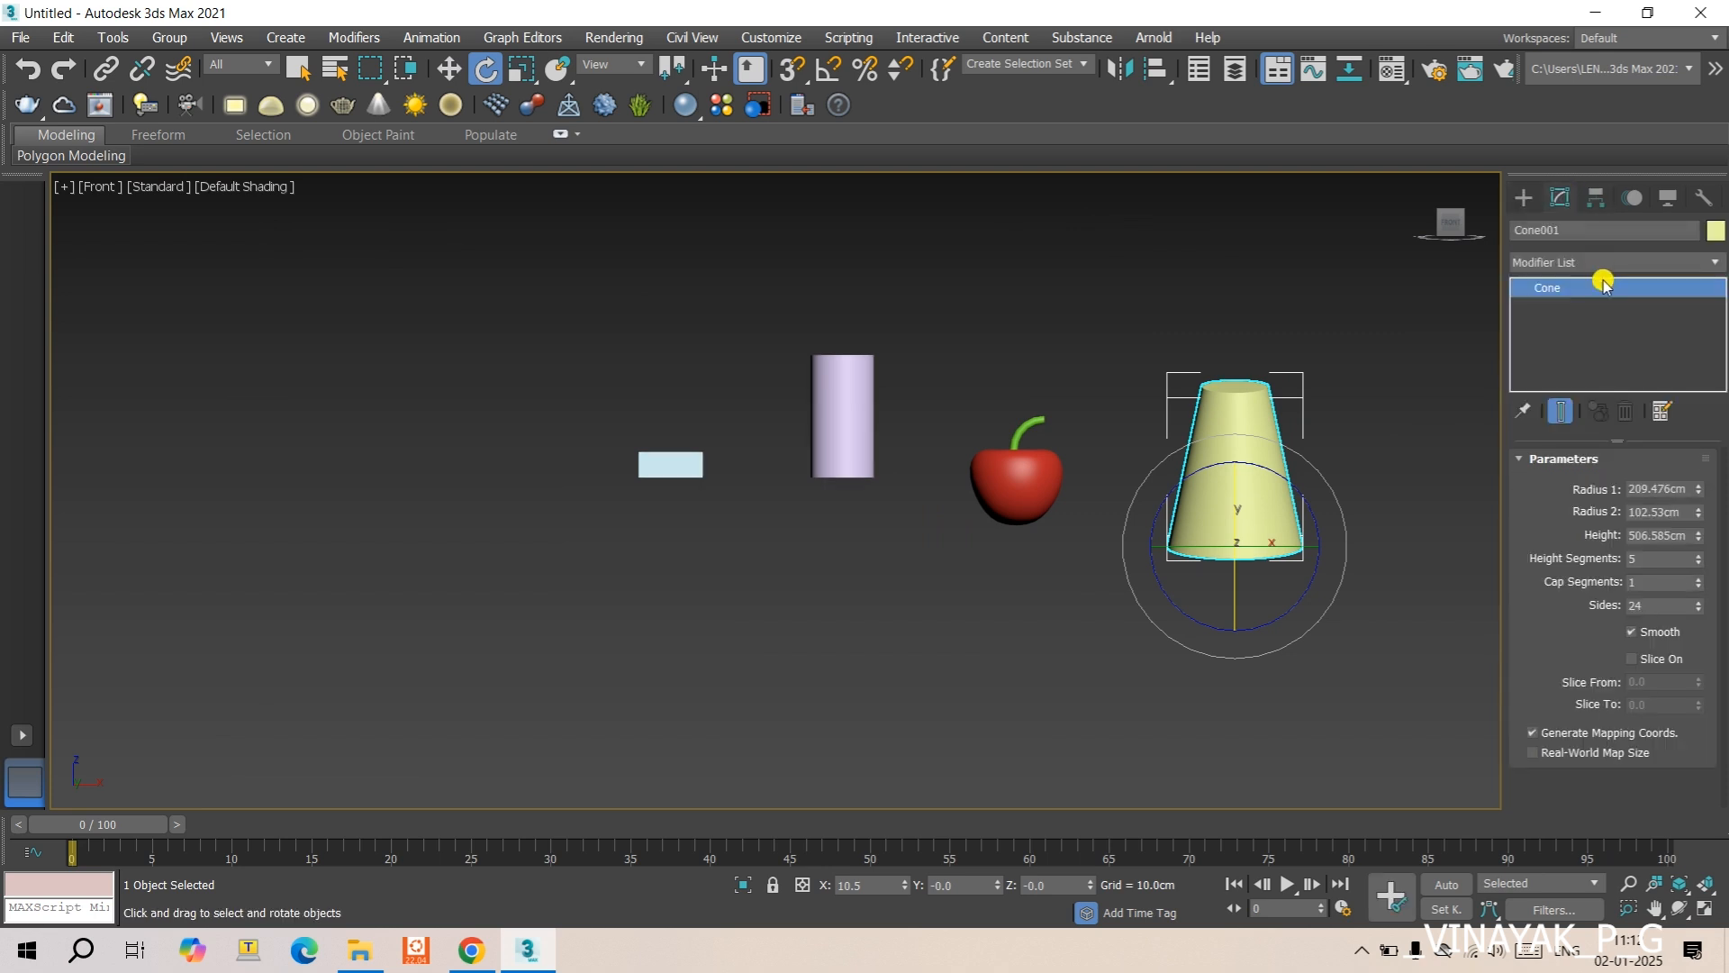
pyautogui.click(1572, 263)
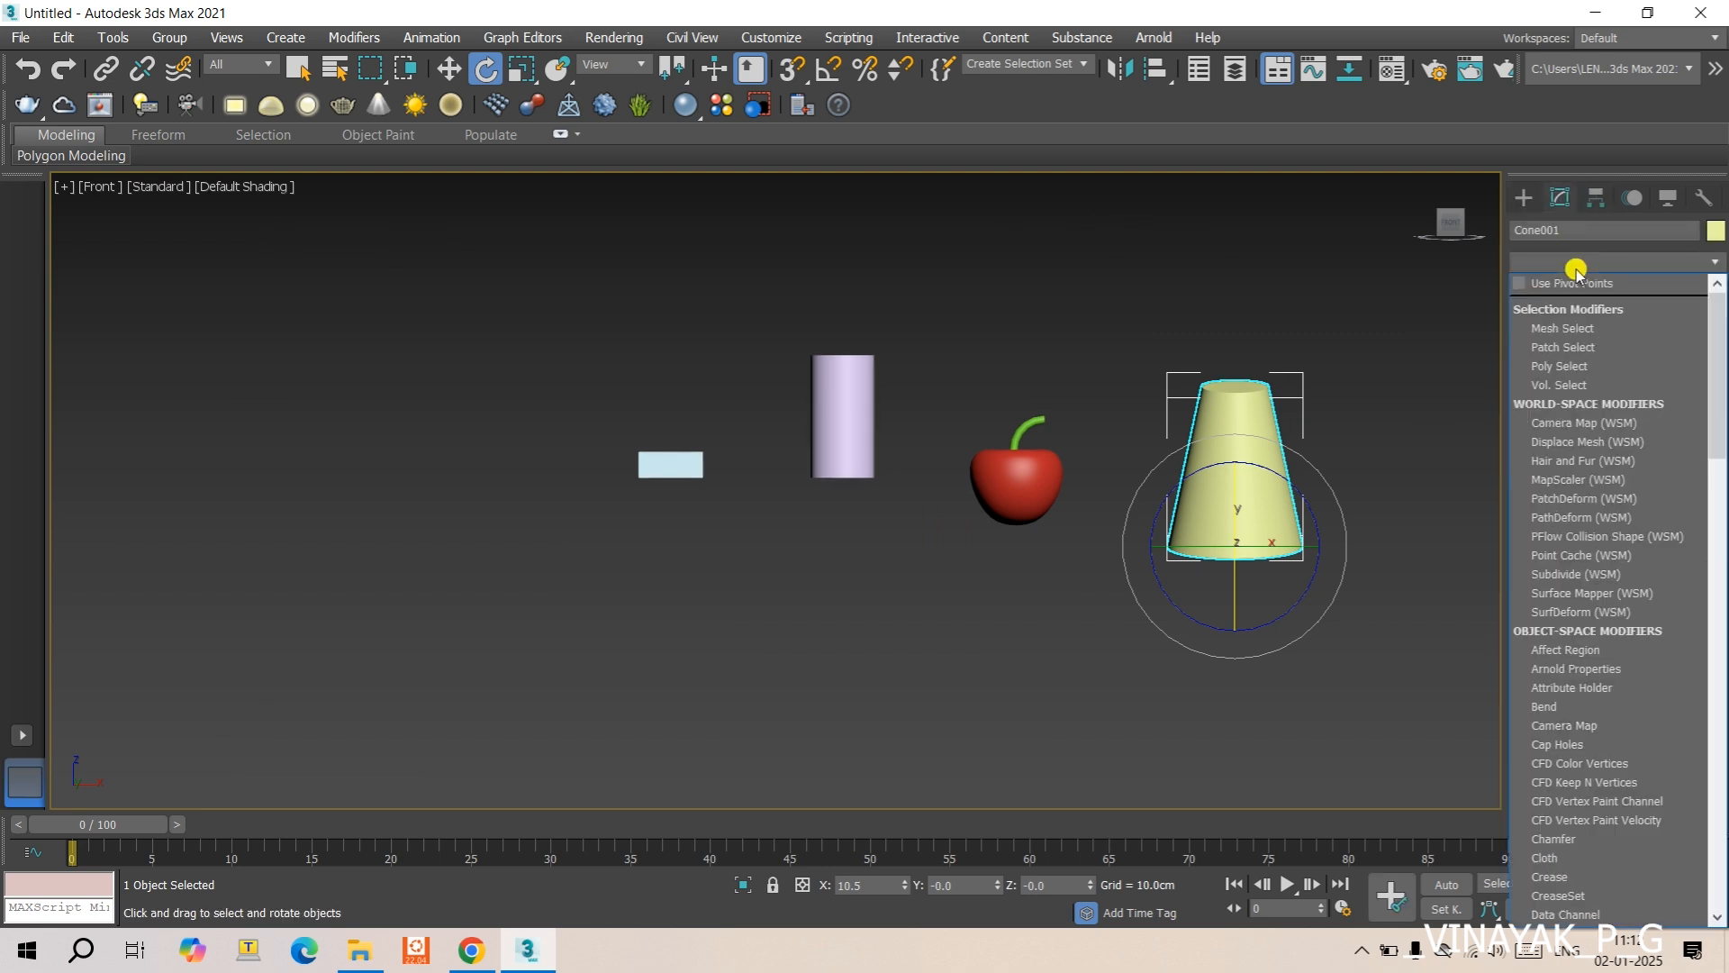
pyautogui.press('f')
pyautogui.press('f')
pyautogui.press('d')
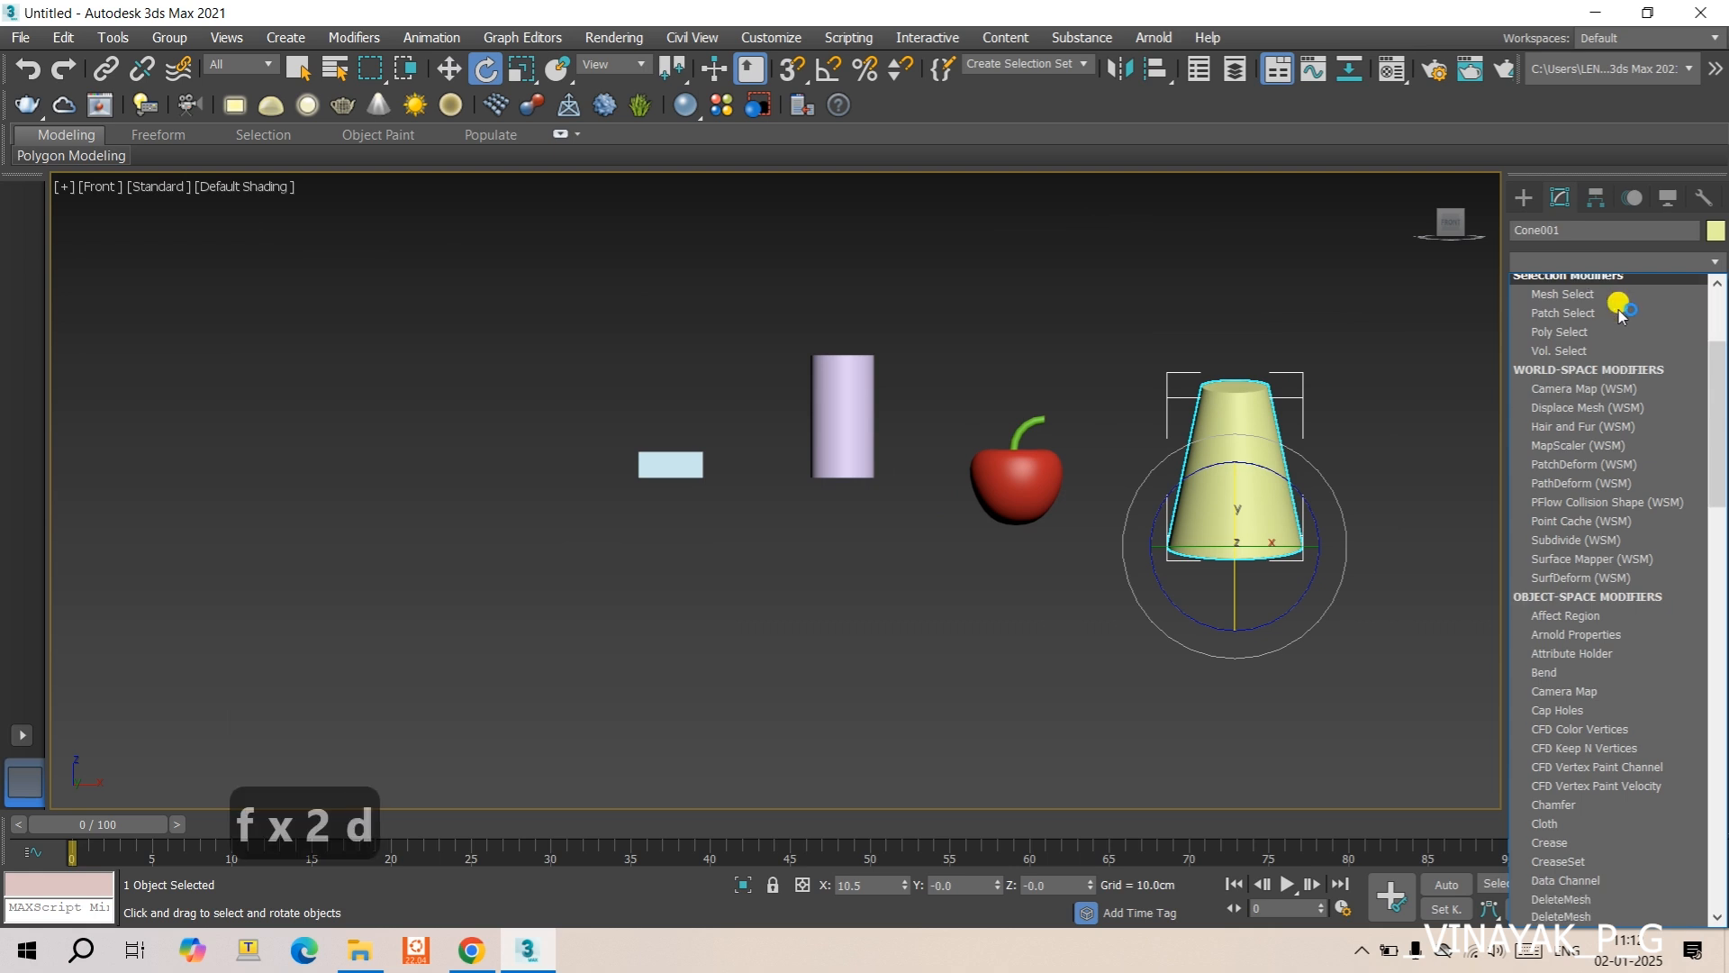
pyautogui.click(1575, 332)
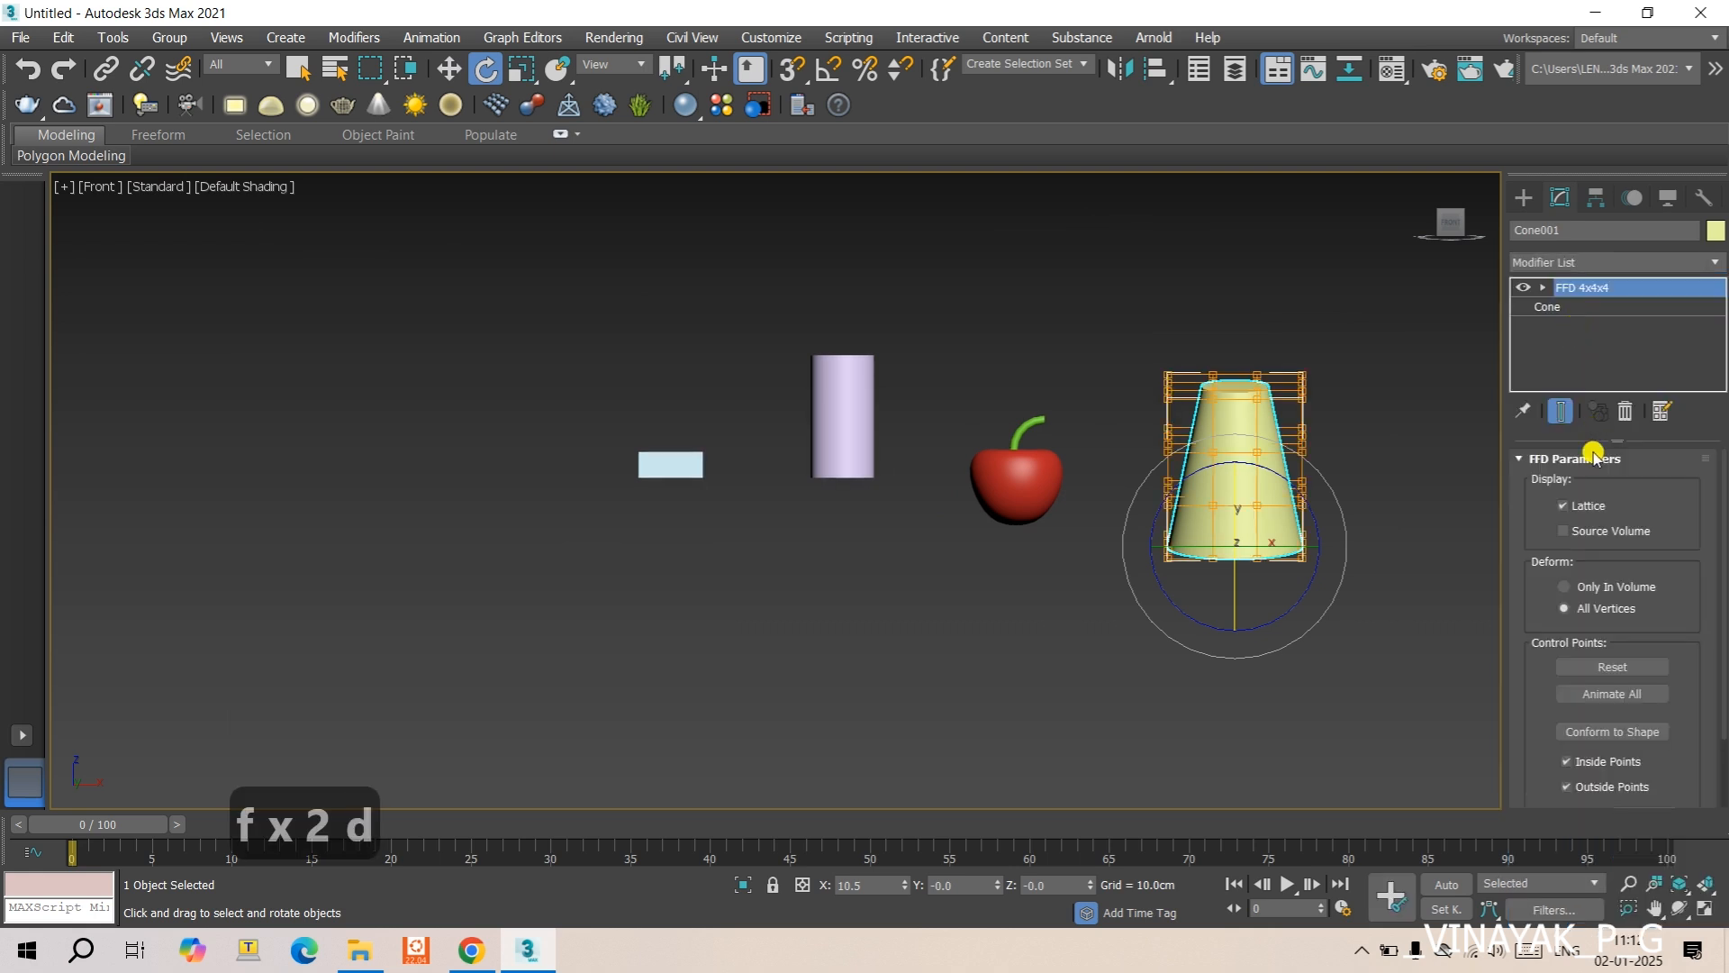
pyautogui.scroll(5, 1190, 378)
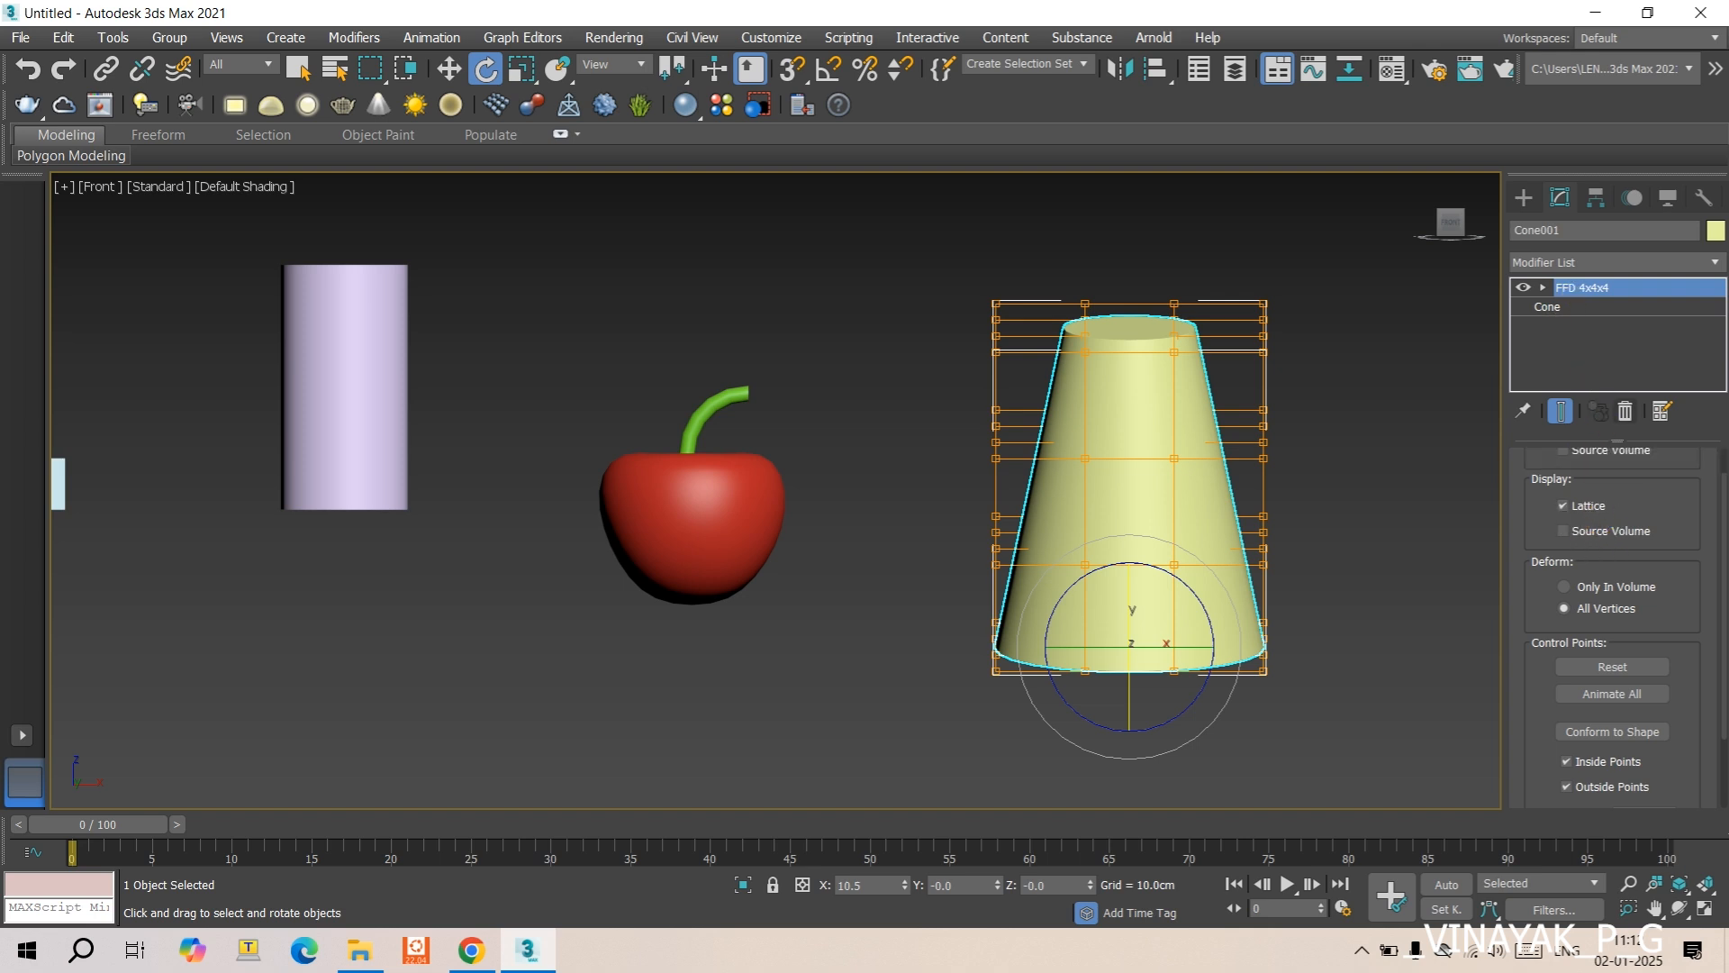
pyautogui.scroll(-3, 1619, 522)
pyautogui.scroll(3, 1620, 522)
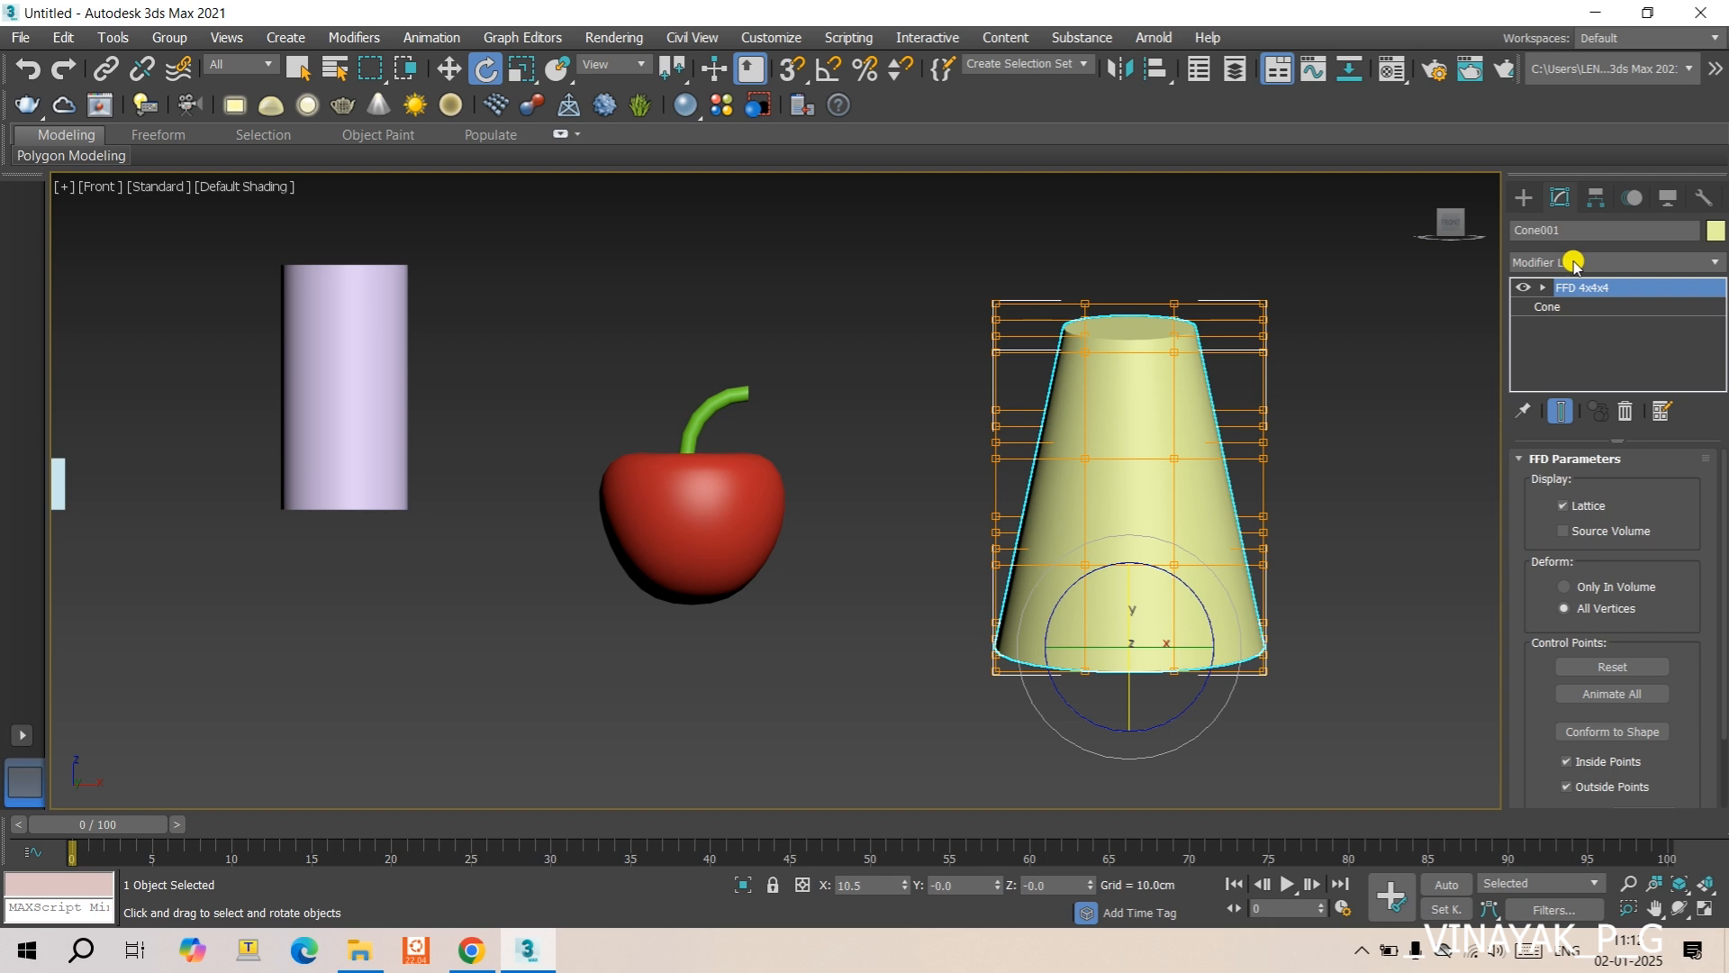
pyautogui.rightClick(1610, 290)
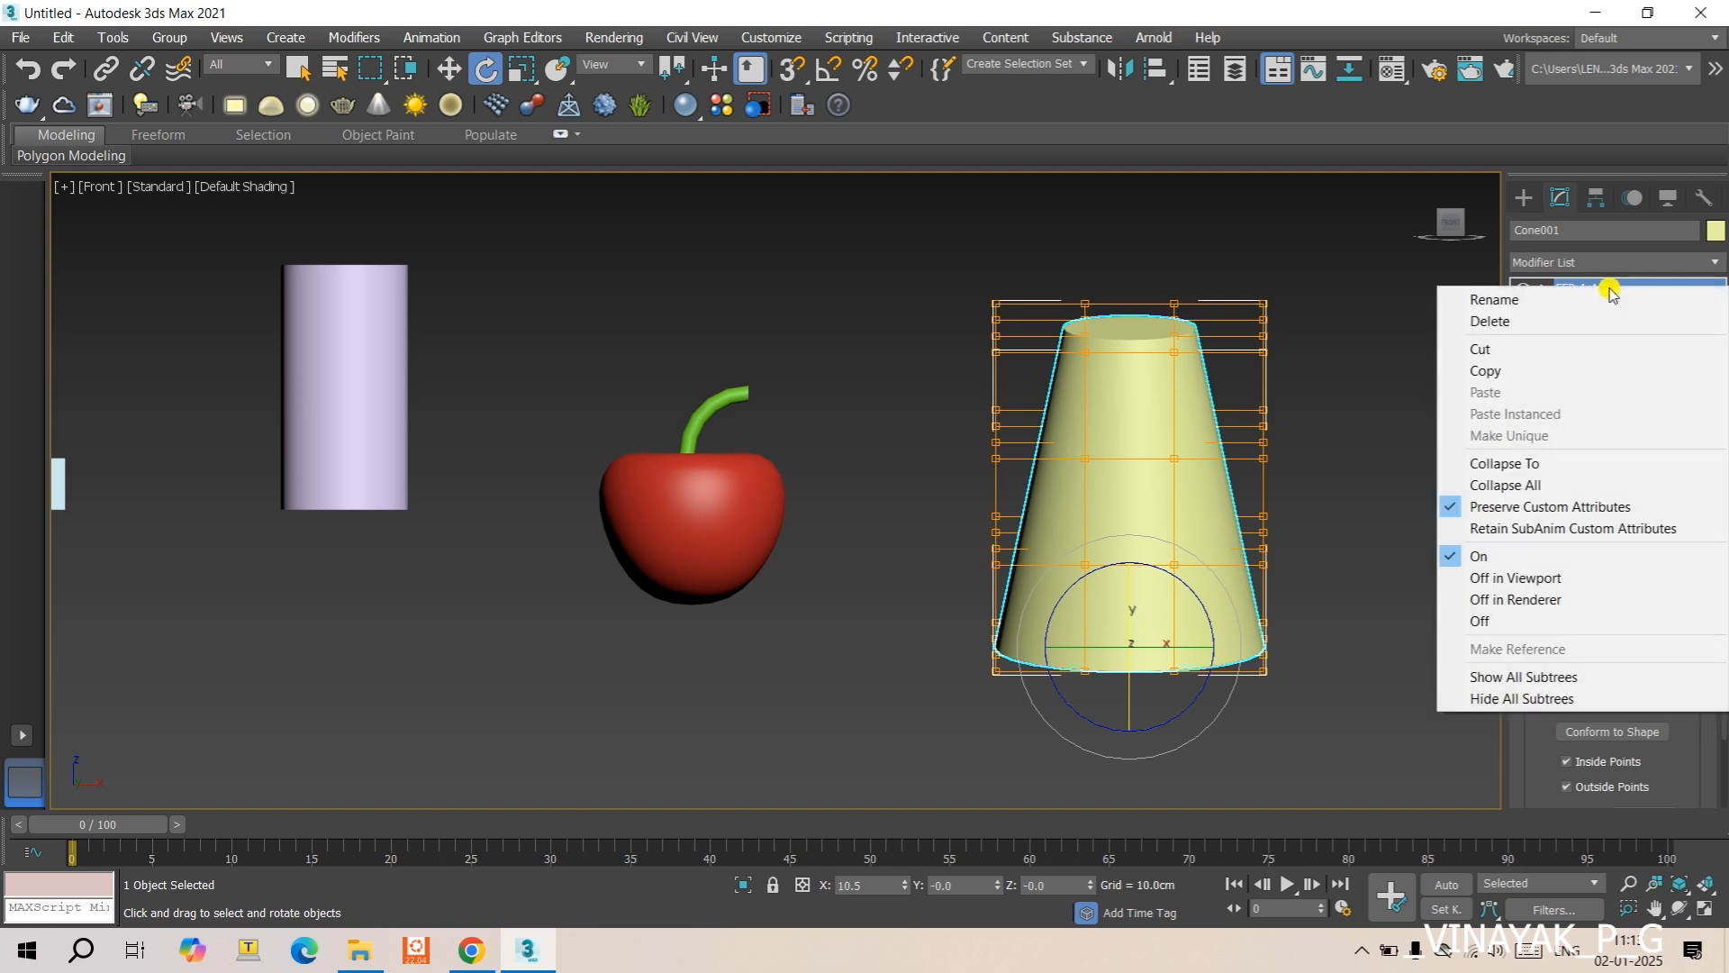
pyautogui.click(1514, 342)
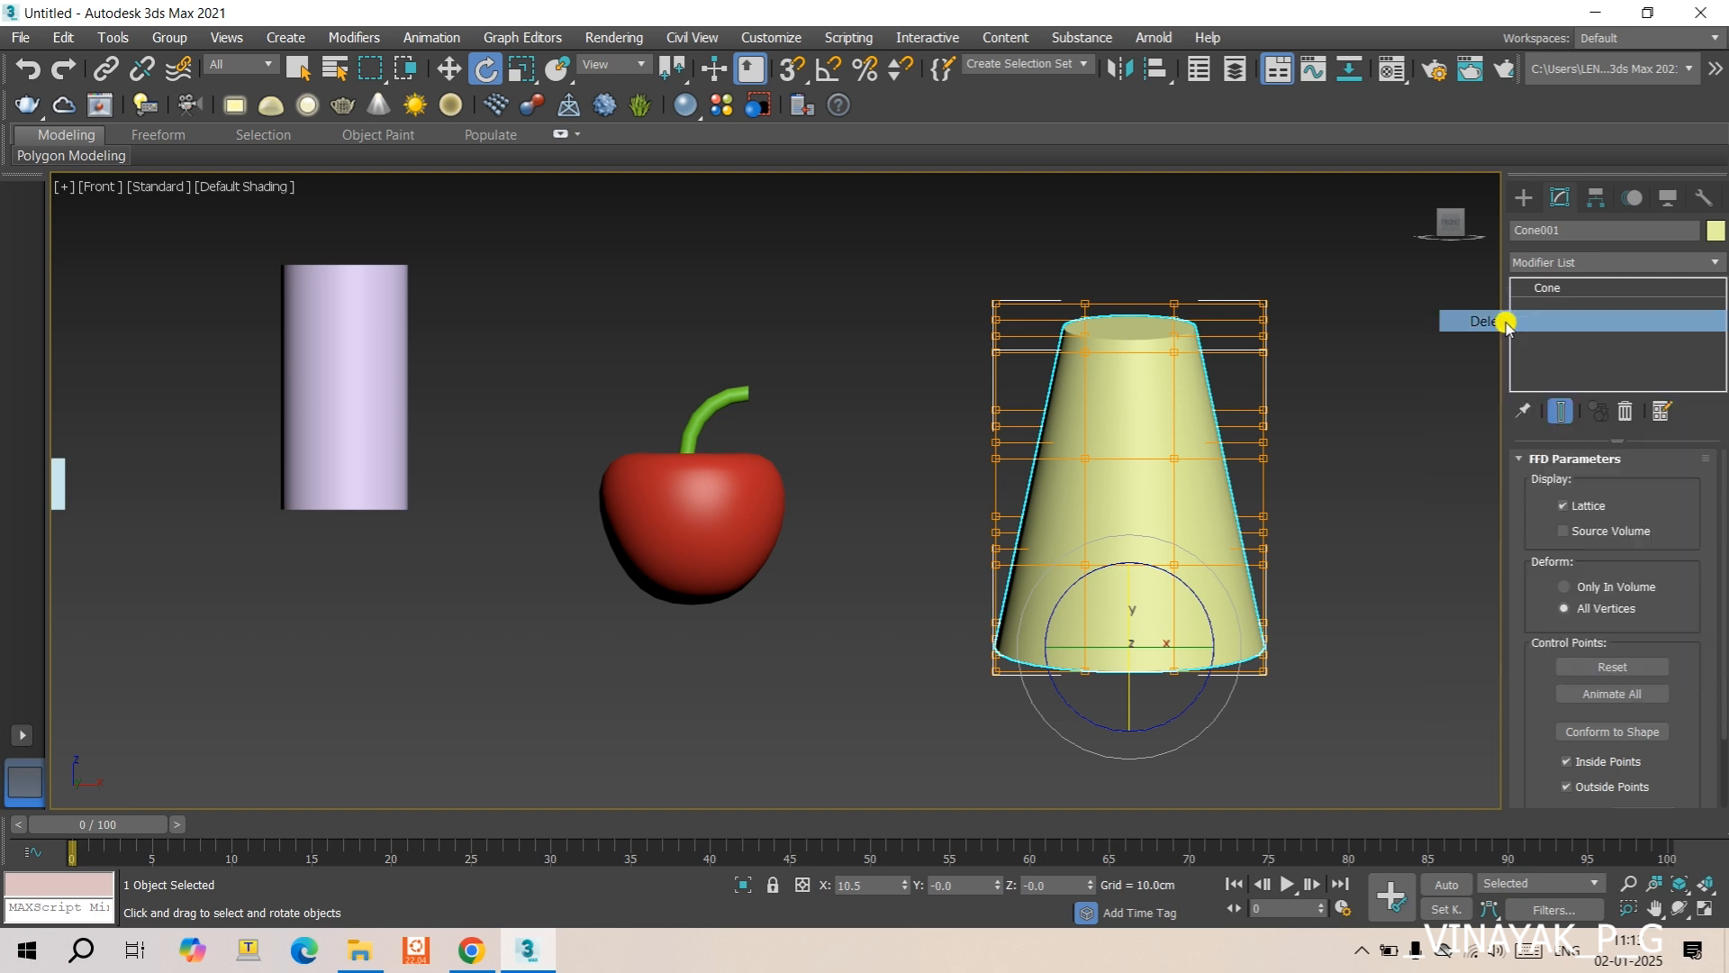
# - Apply an FFD(box) modifier to the cone
pyautogui.click(1540, 265)
pyautogui.write('ffd')
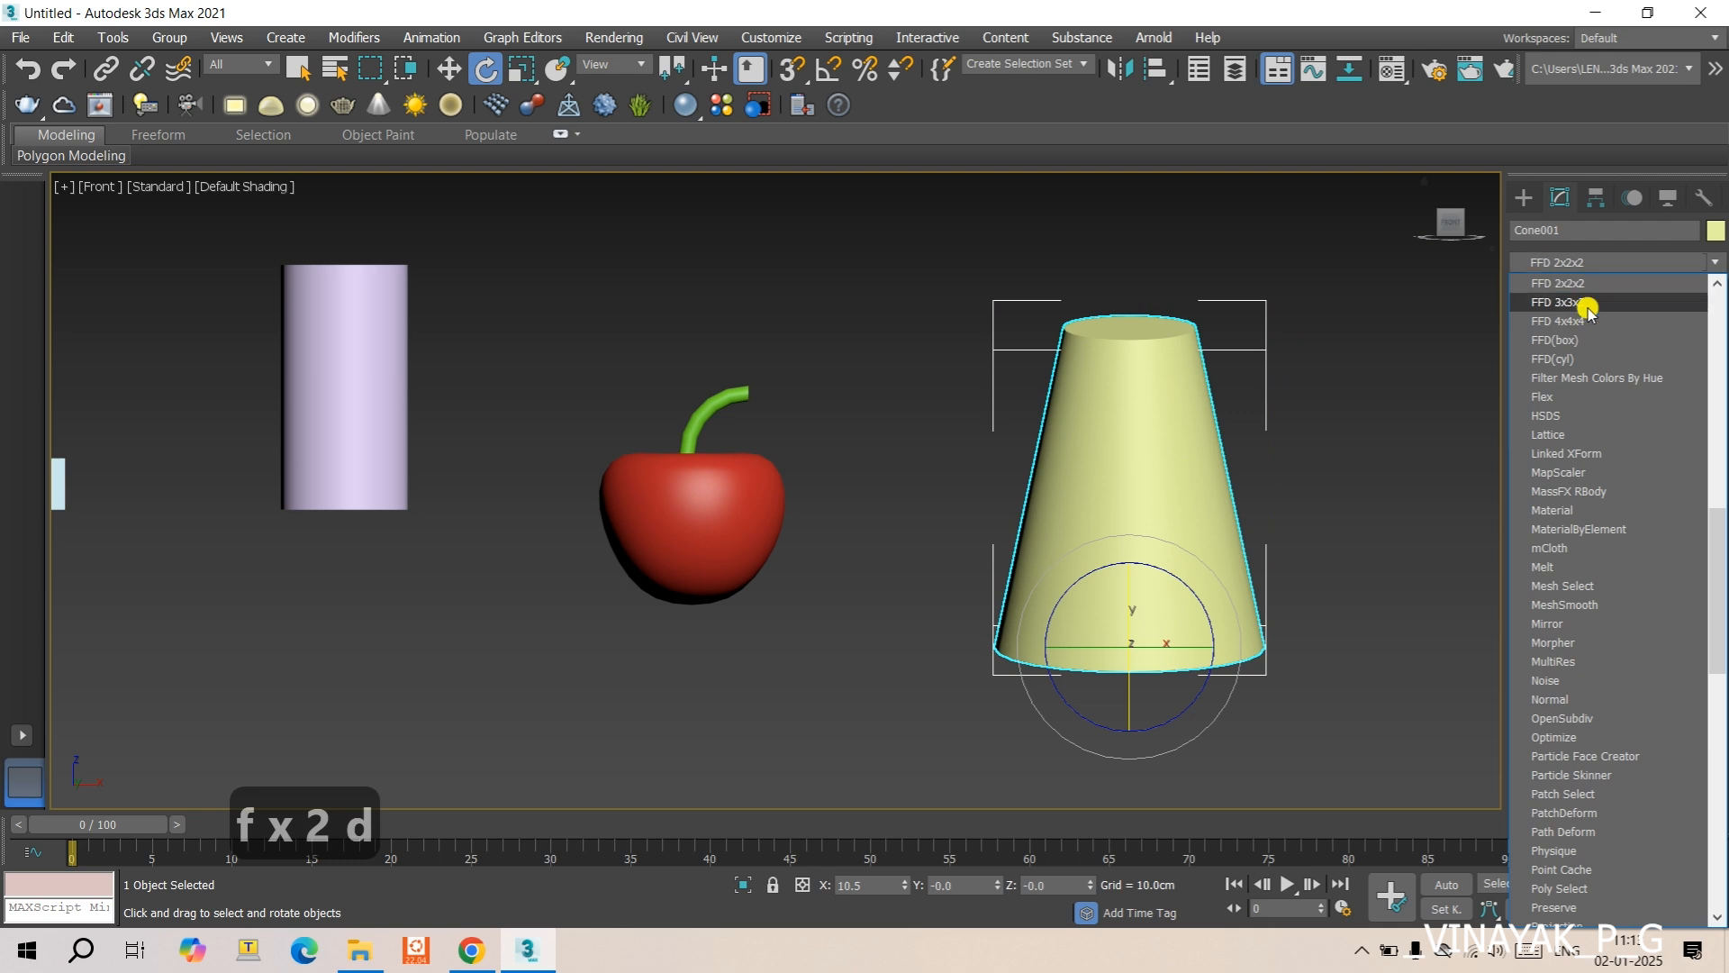
pyautogui.click(1576, 347)
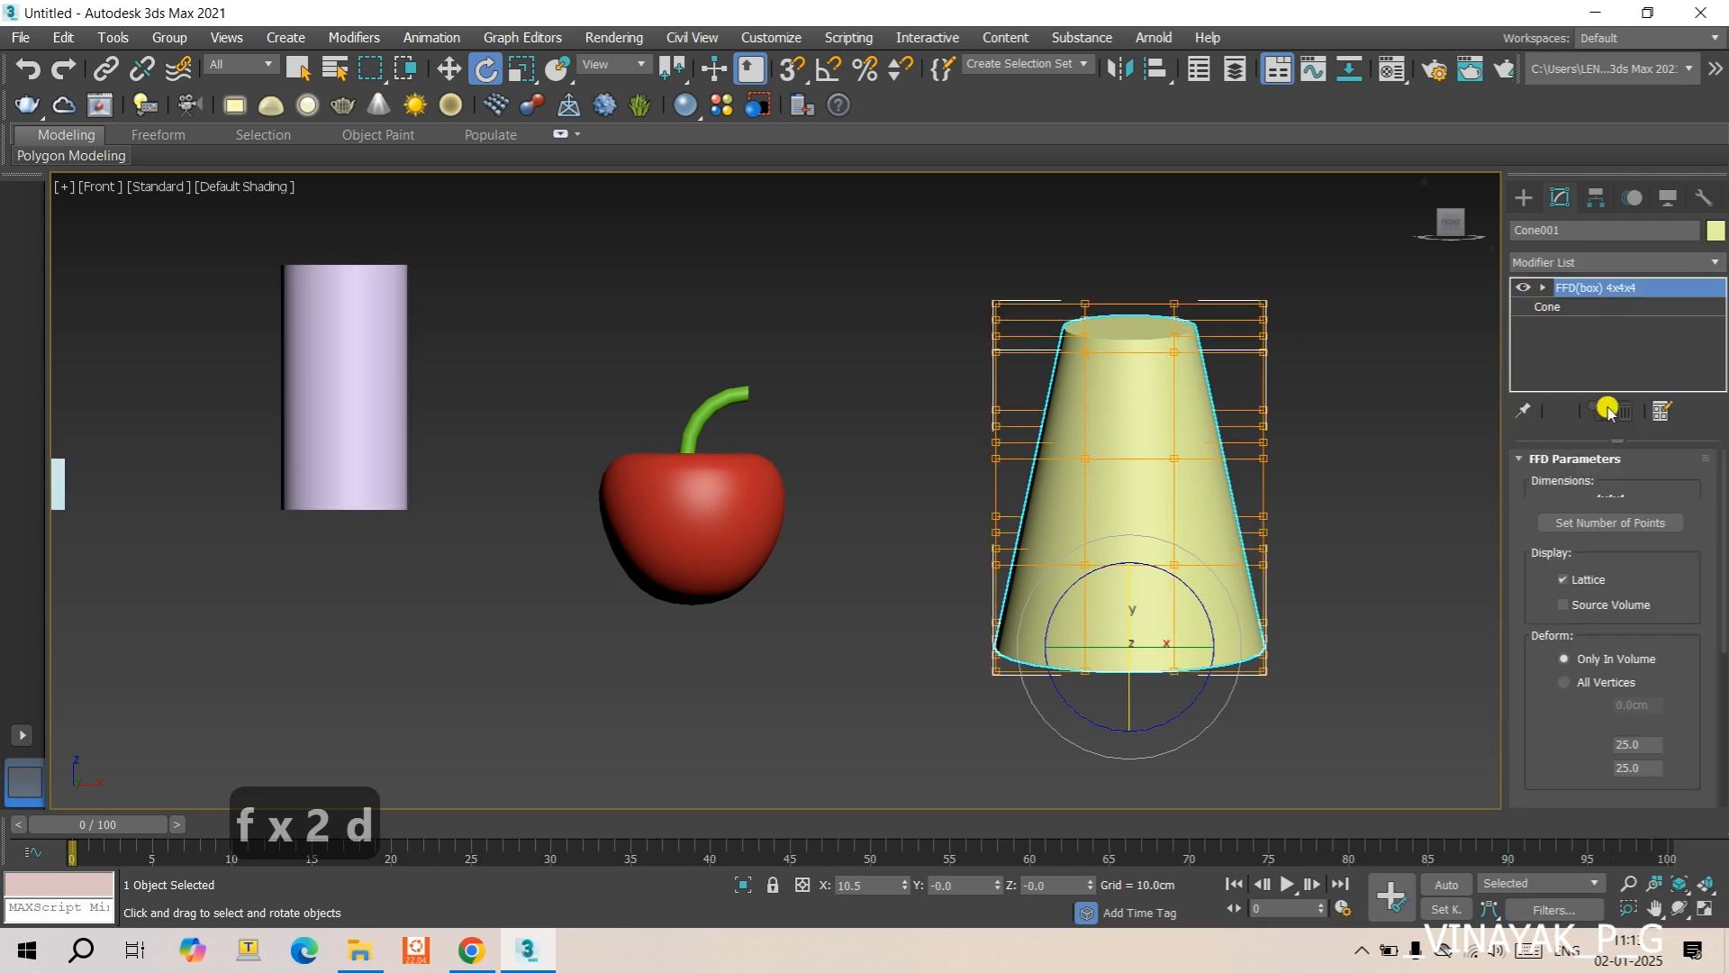
# - Set the cone's FFD lattice points to 6 in length, 6 in width and 10 in height
pyautogui.click(1622, 523)
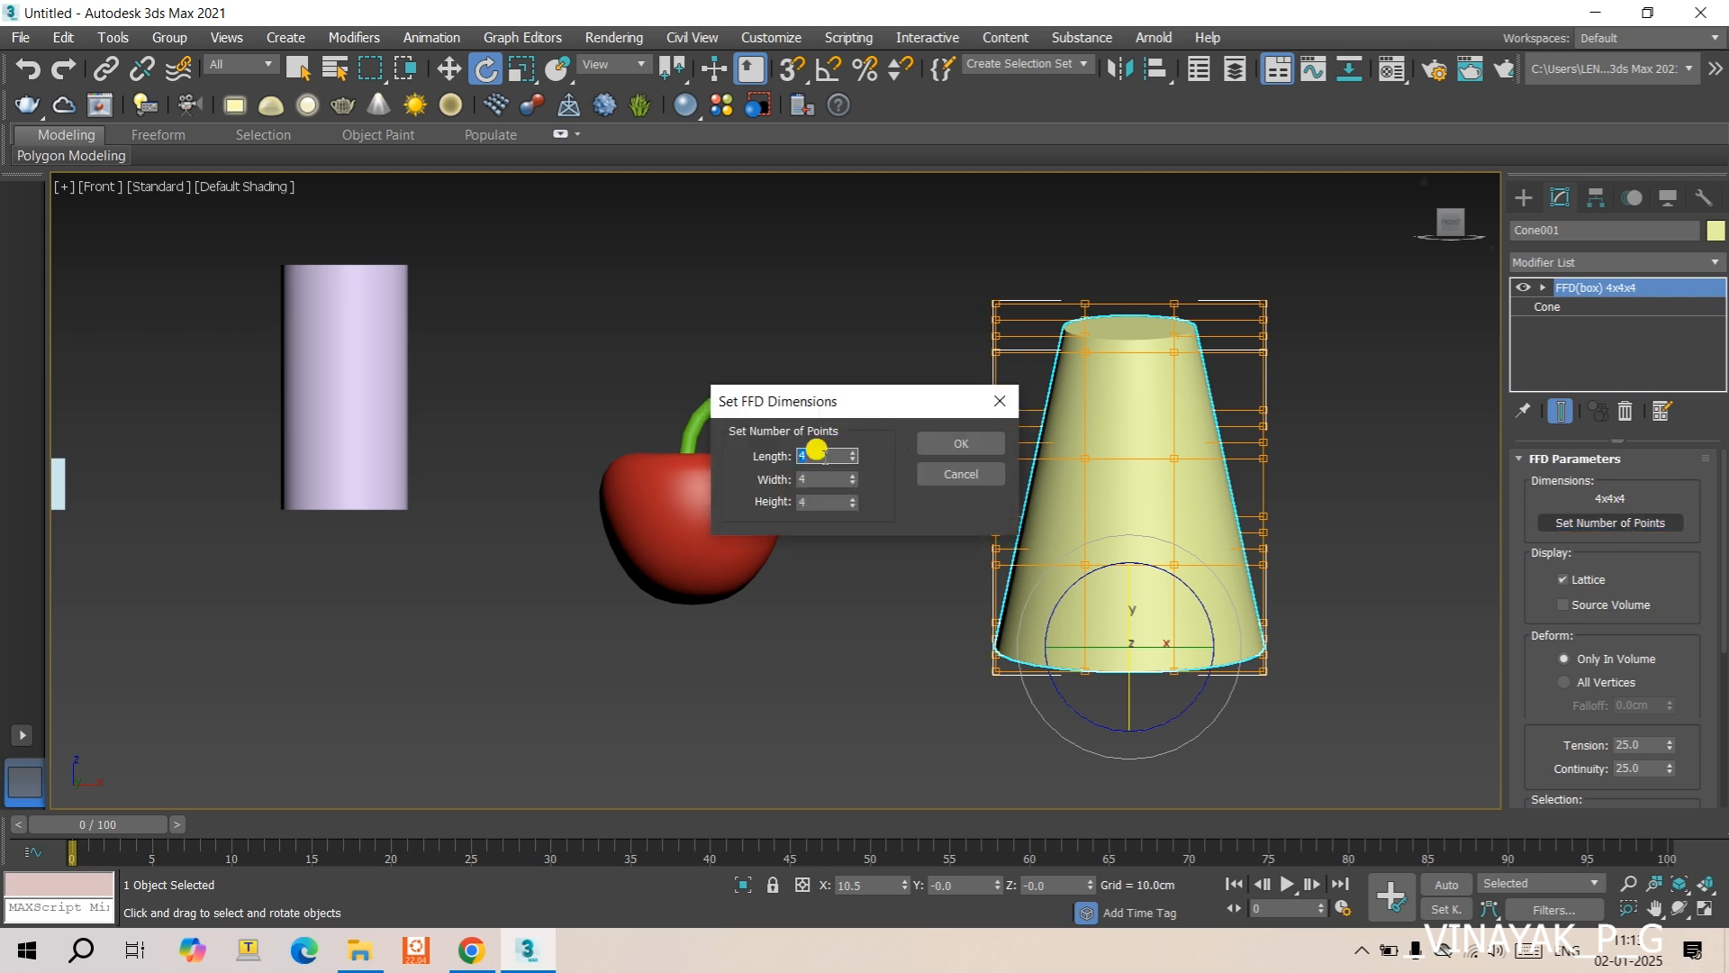
pyautogui.write('6')
pyautogui.press('Down')
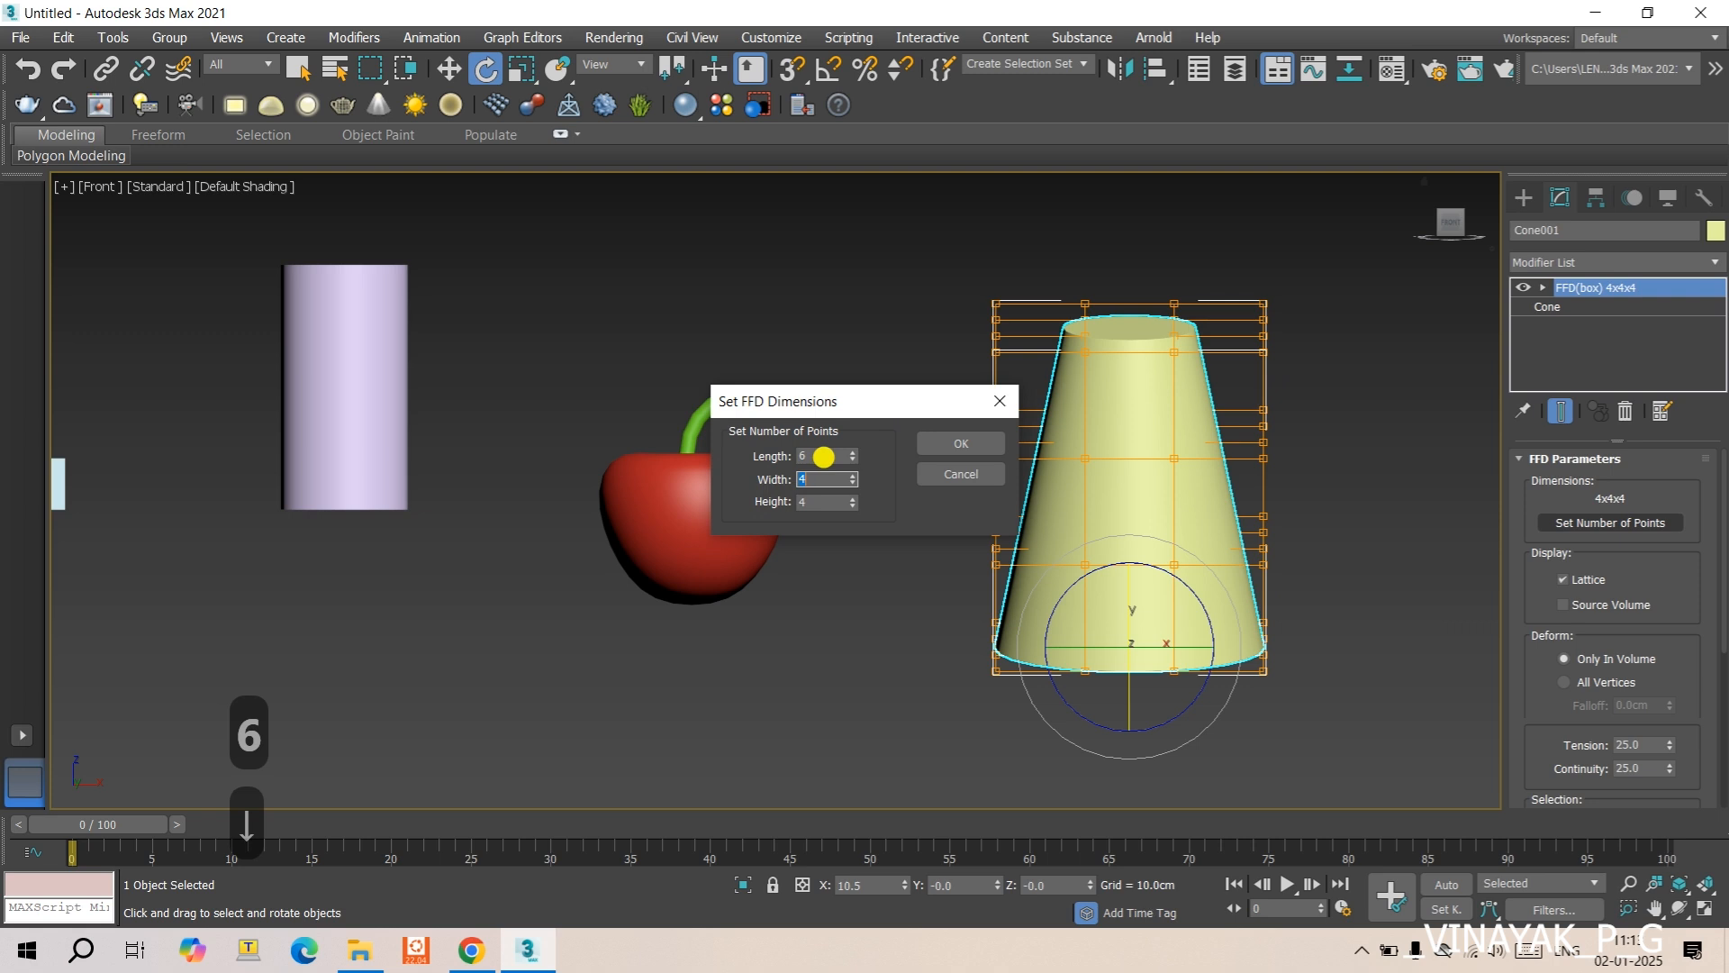
pyautogui.write('6')
pyautogui.press('Down')
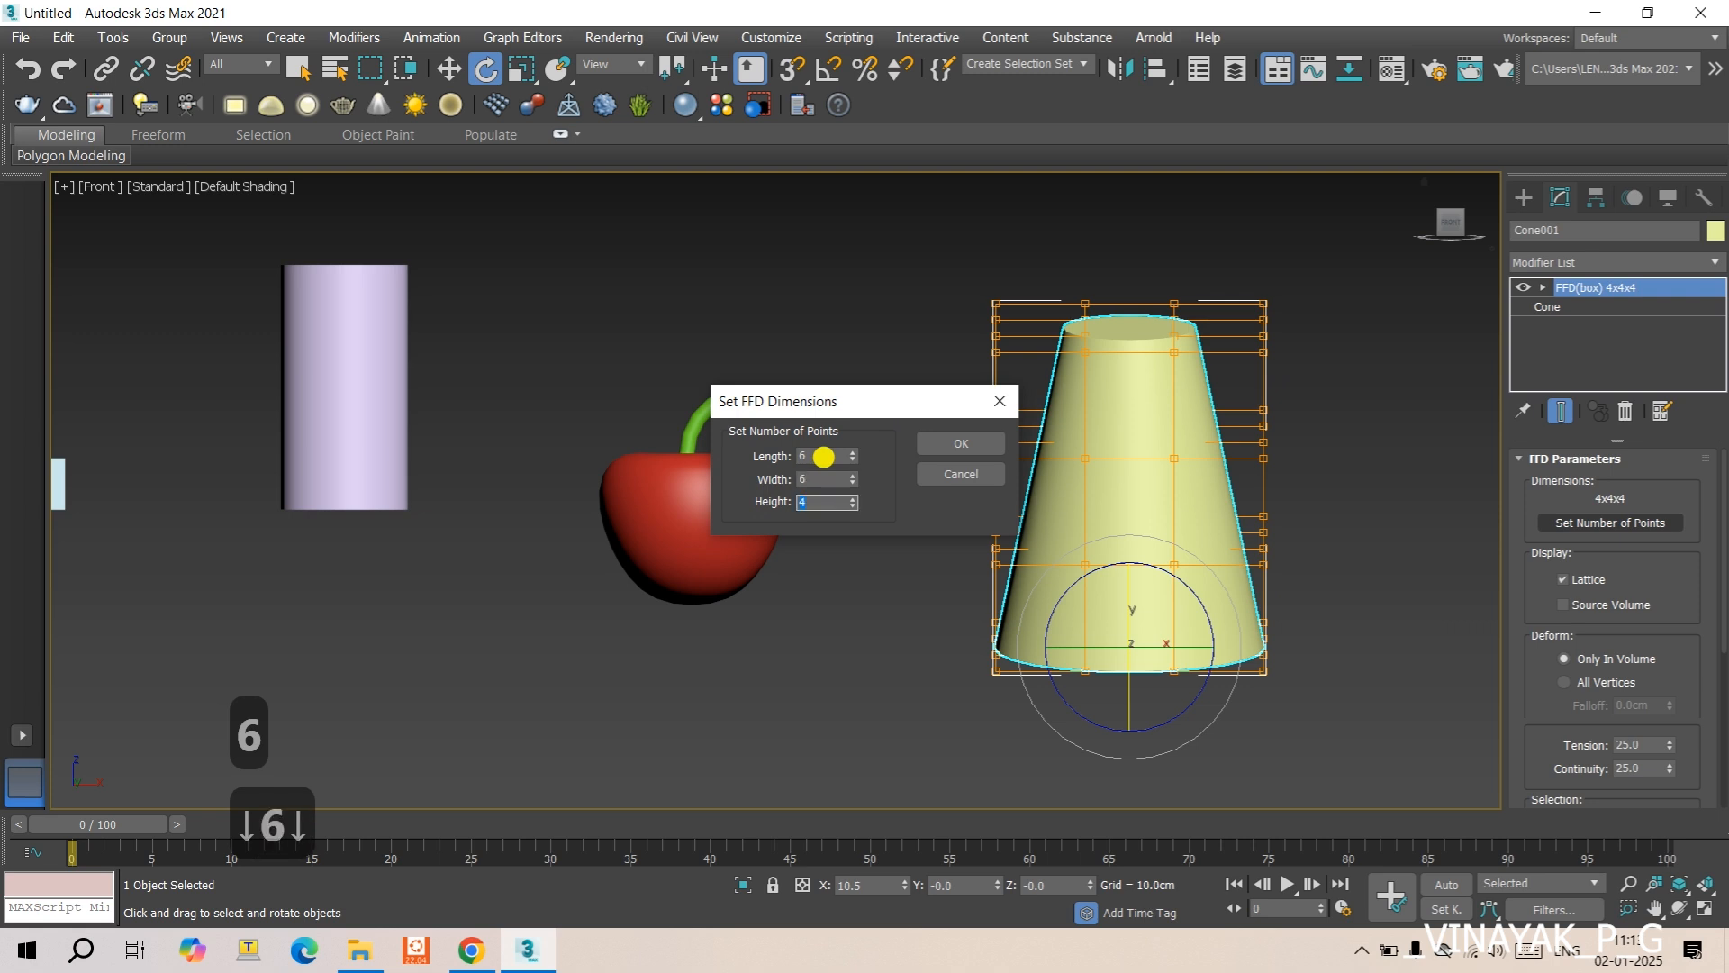
pyautogui.write('10')
pyautogui.press('Return')
pyautogui.click(962, 448)
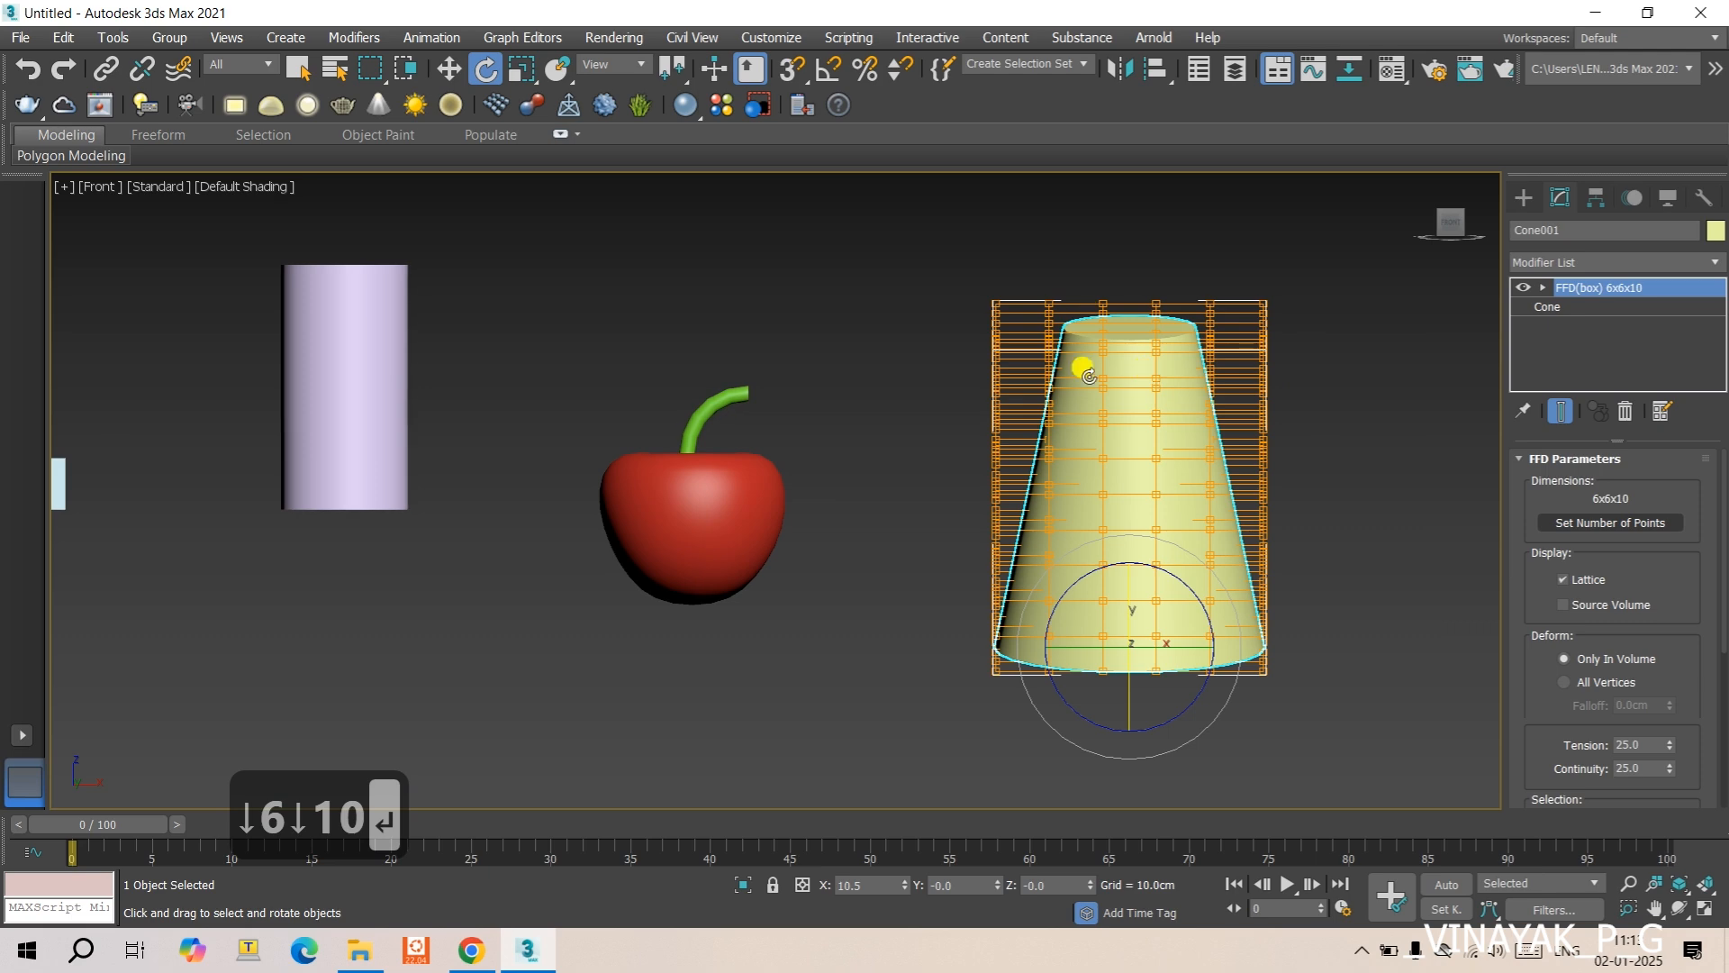
# - Scale the lattice control points just below the cone's upper rim uniformly to about 39 percent, forming a narrow neck
pyautogui.scroll(4, 1160, 374)
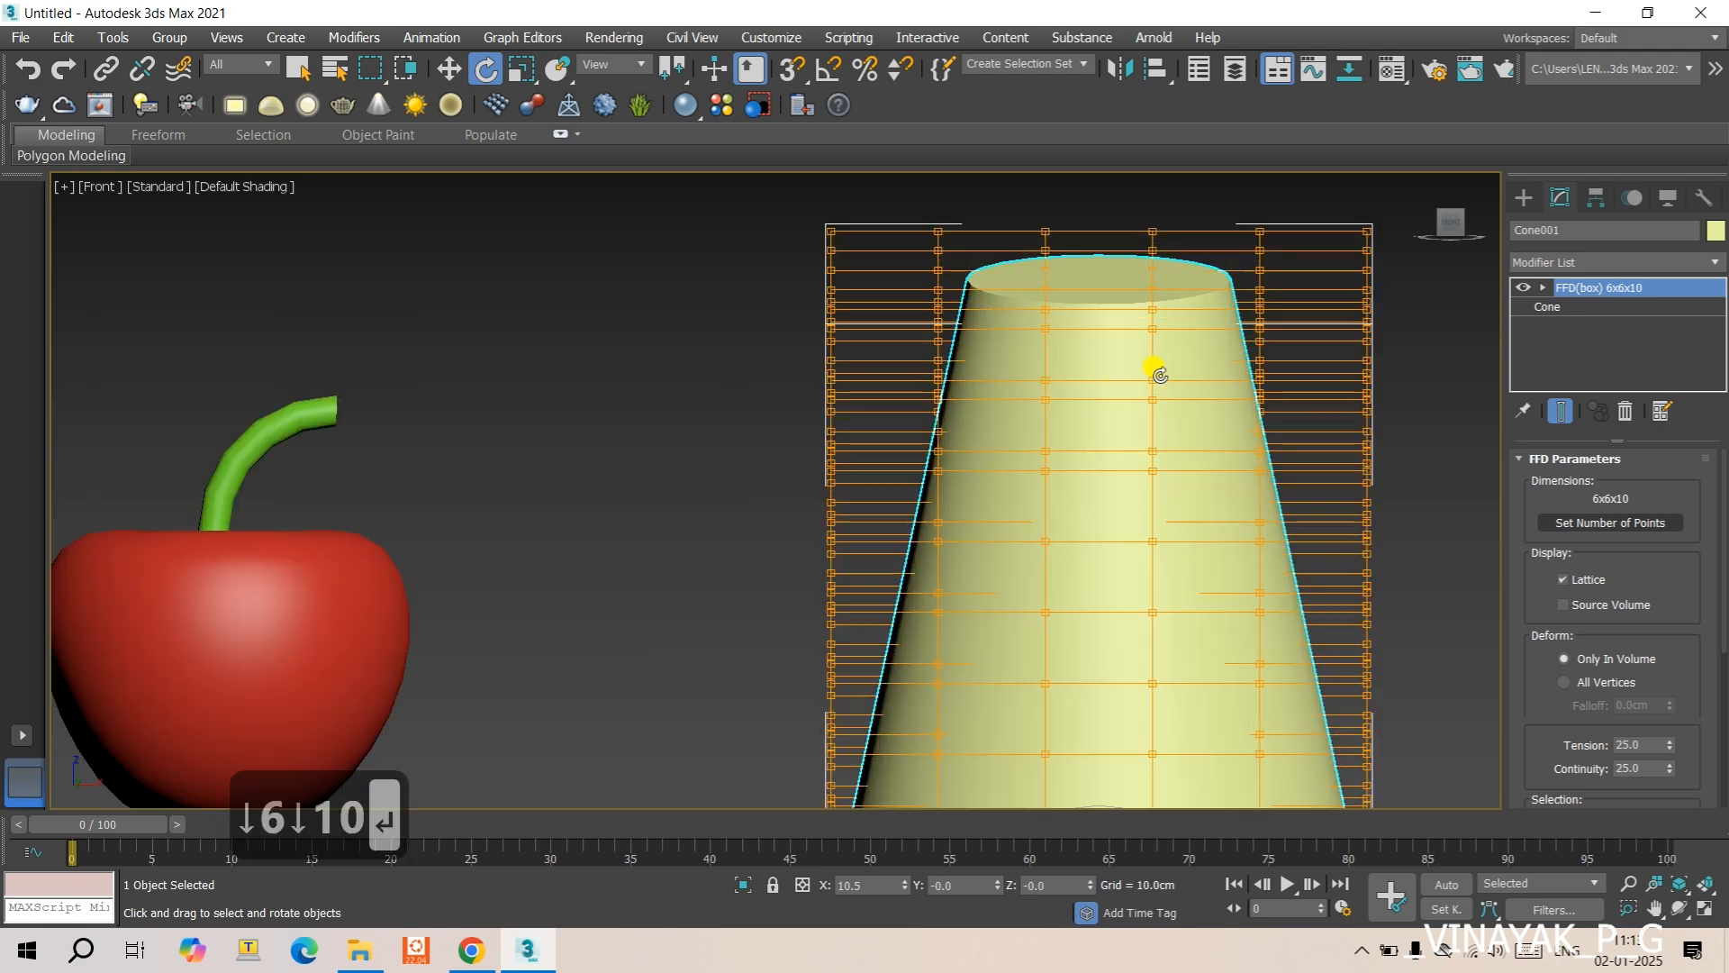
pyautogui.scroll(-2, 957, 286)
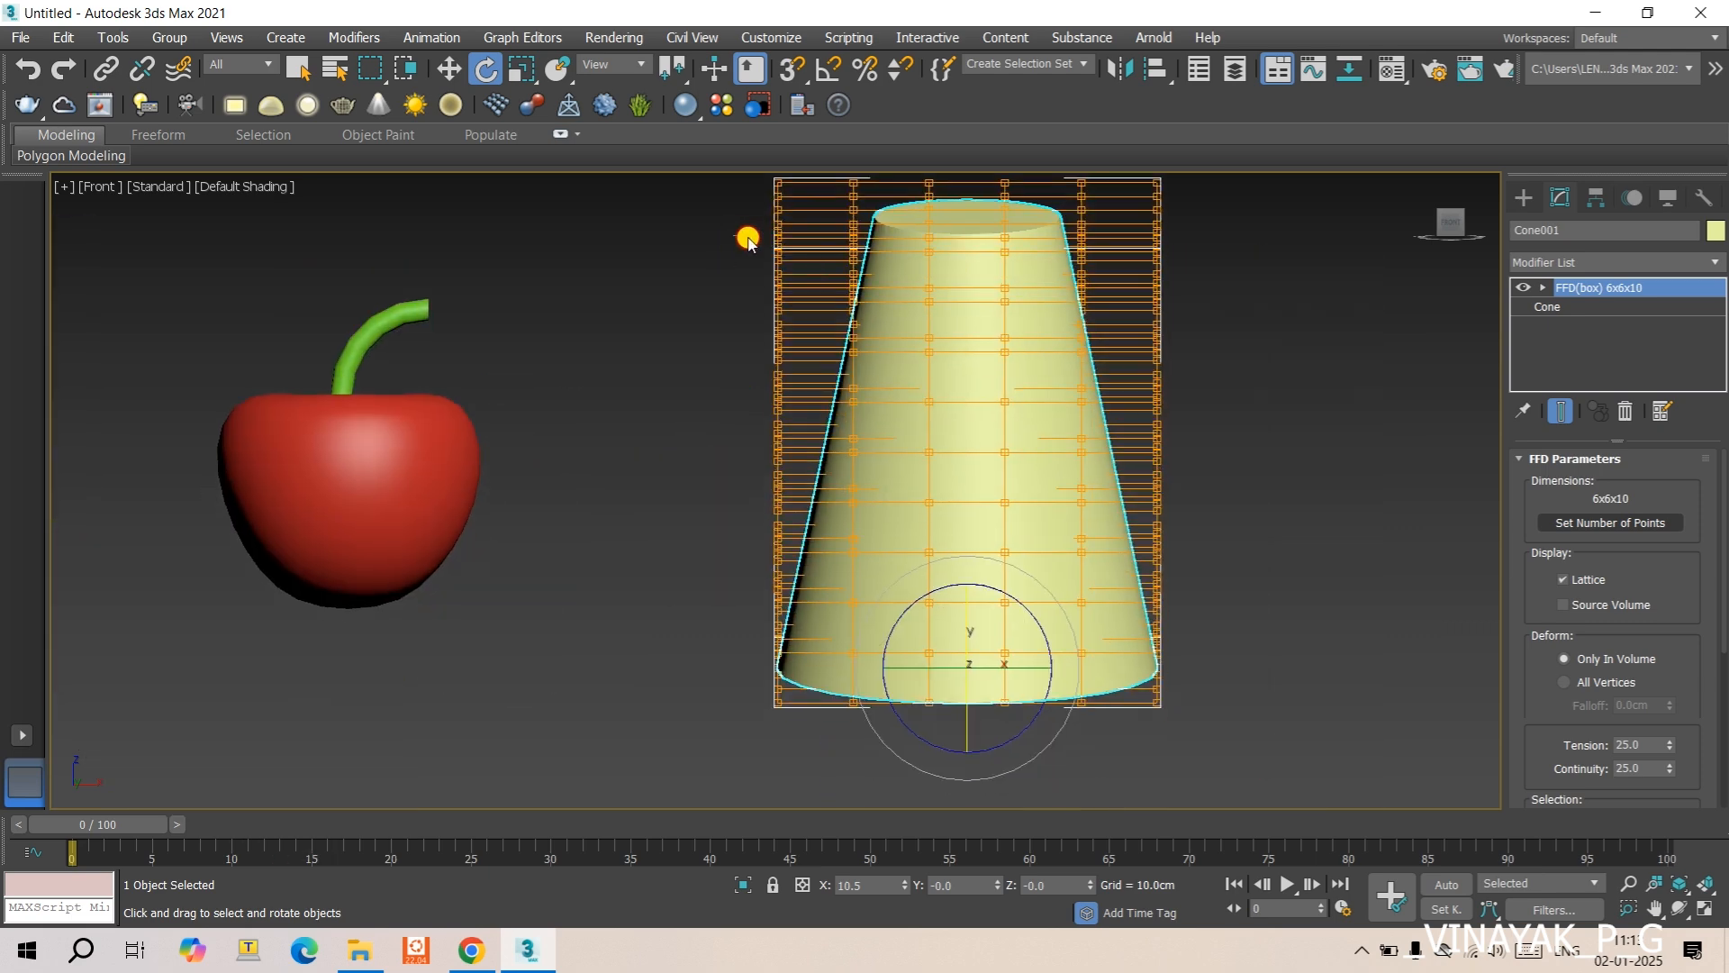
pyautogui.click(1543, 288)
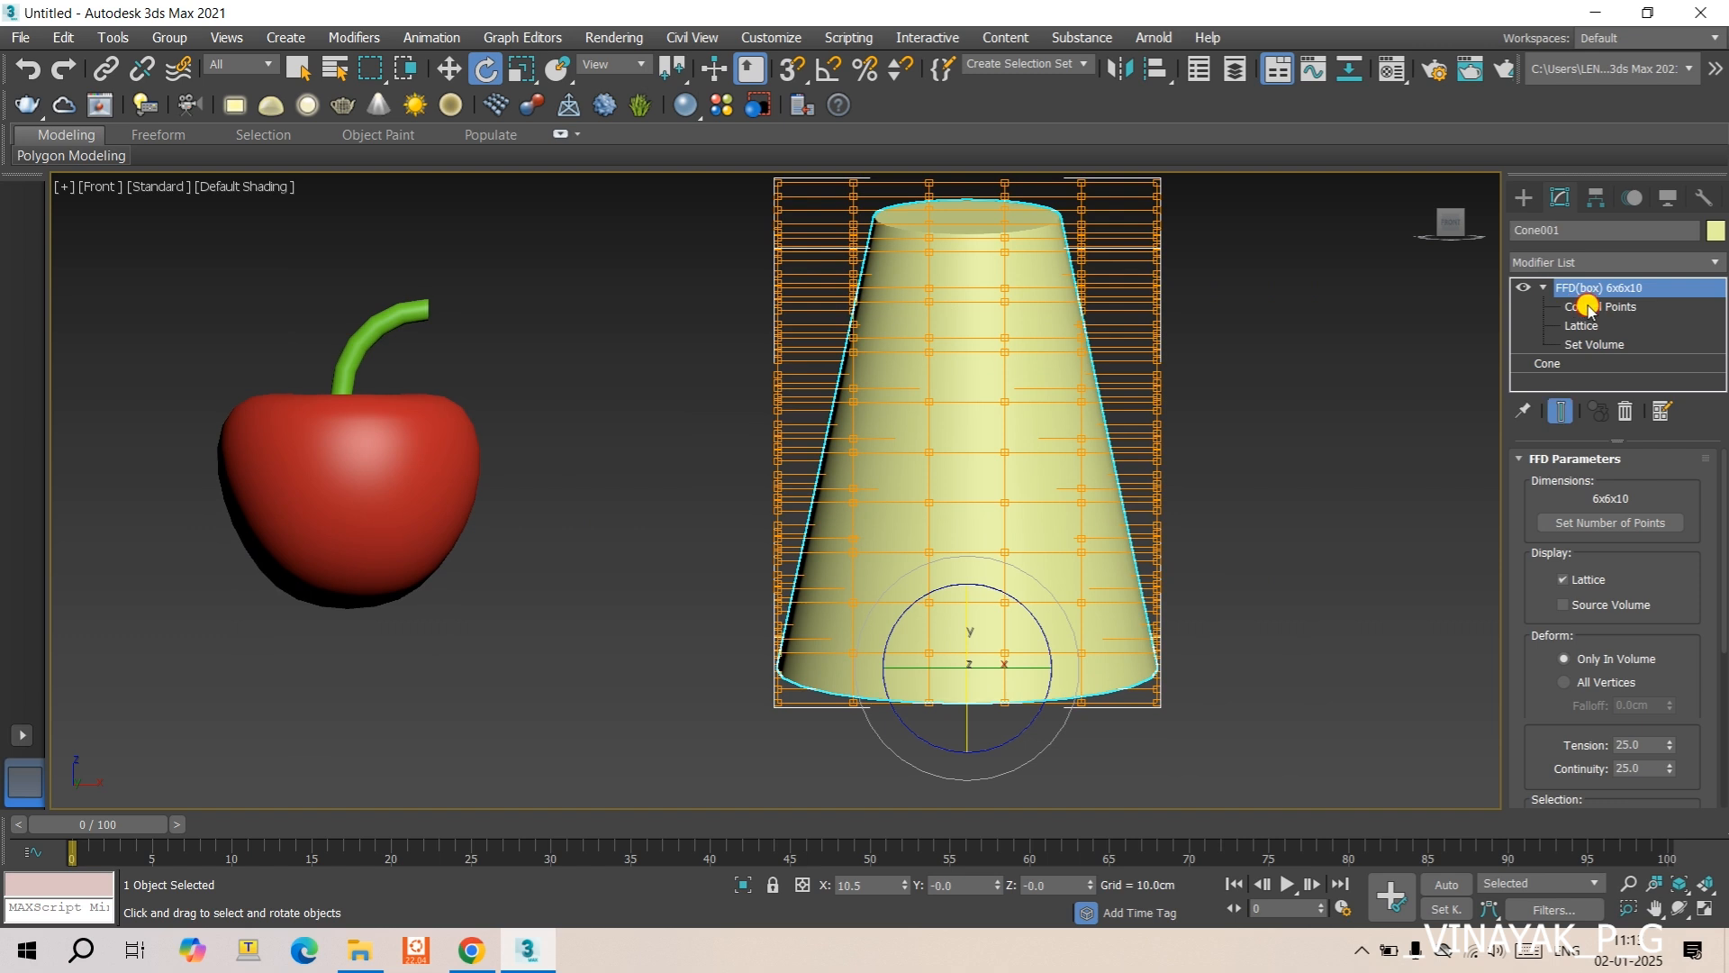
pyautogui.click(1589, 307)
pyautogui.moveTo(710, 246); pyautogui.dragTo(1231, 356)
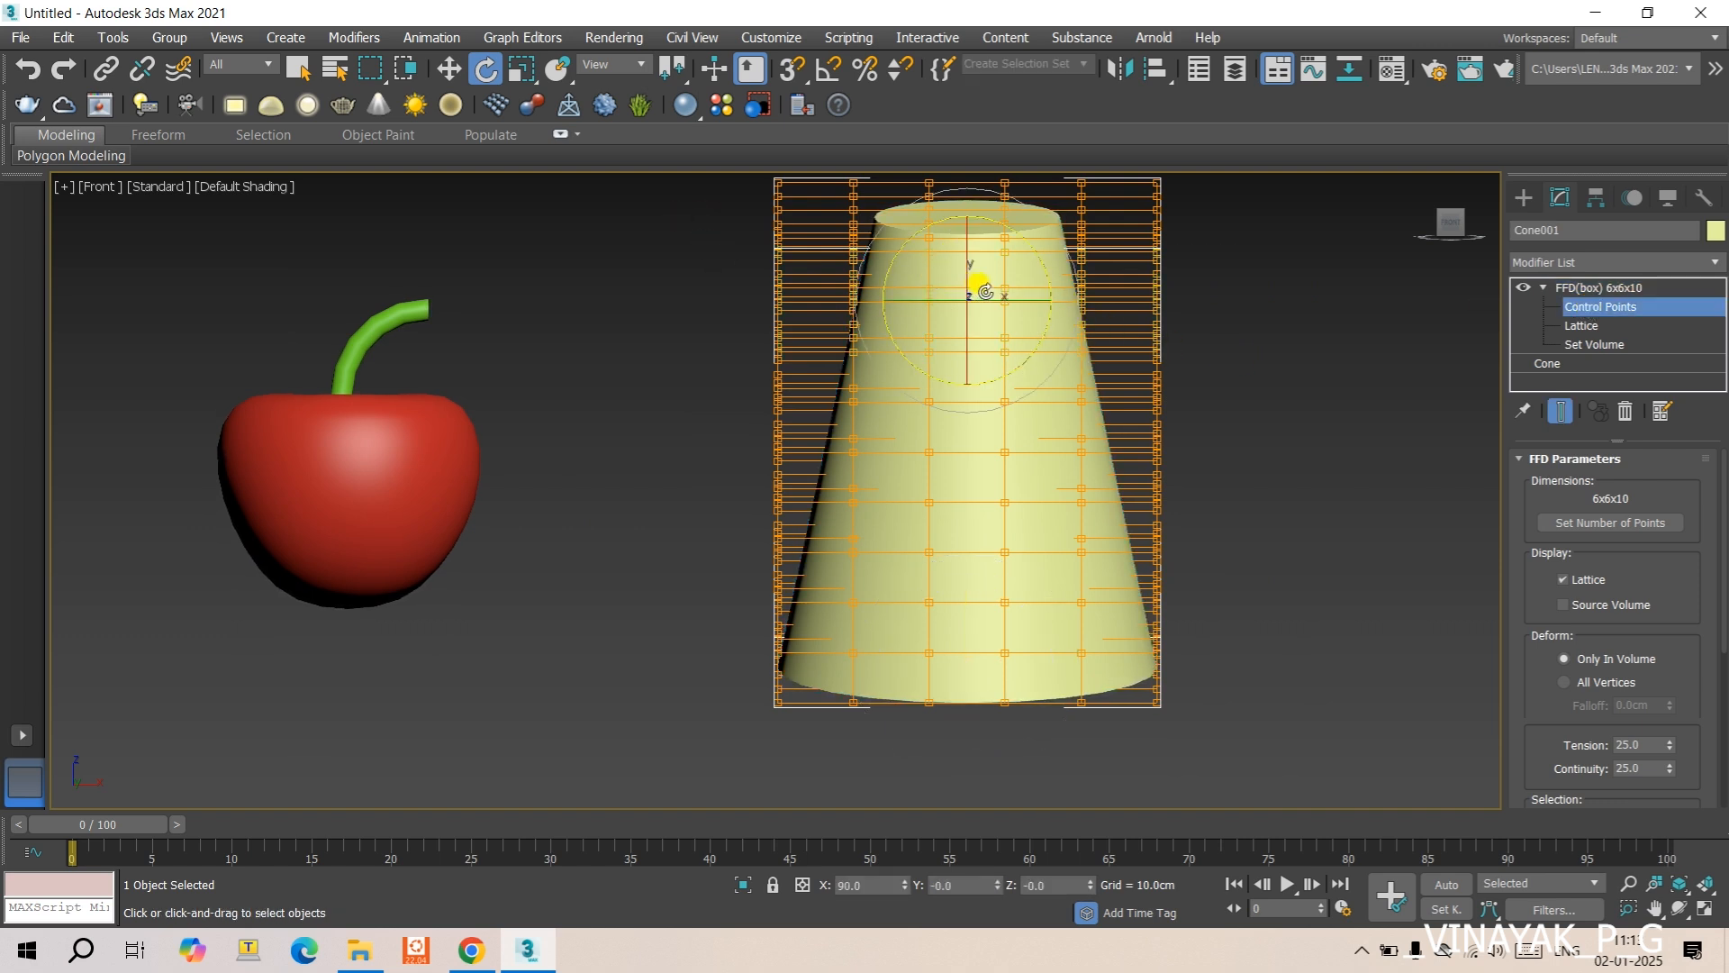
pyautogui.press('e')
pyautogui.moveTo(966, 288); pyautogui.dragTo(994, 443)
pyautogui.press('r')
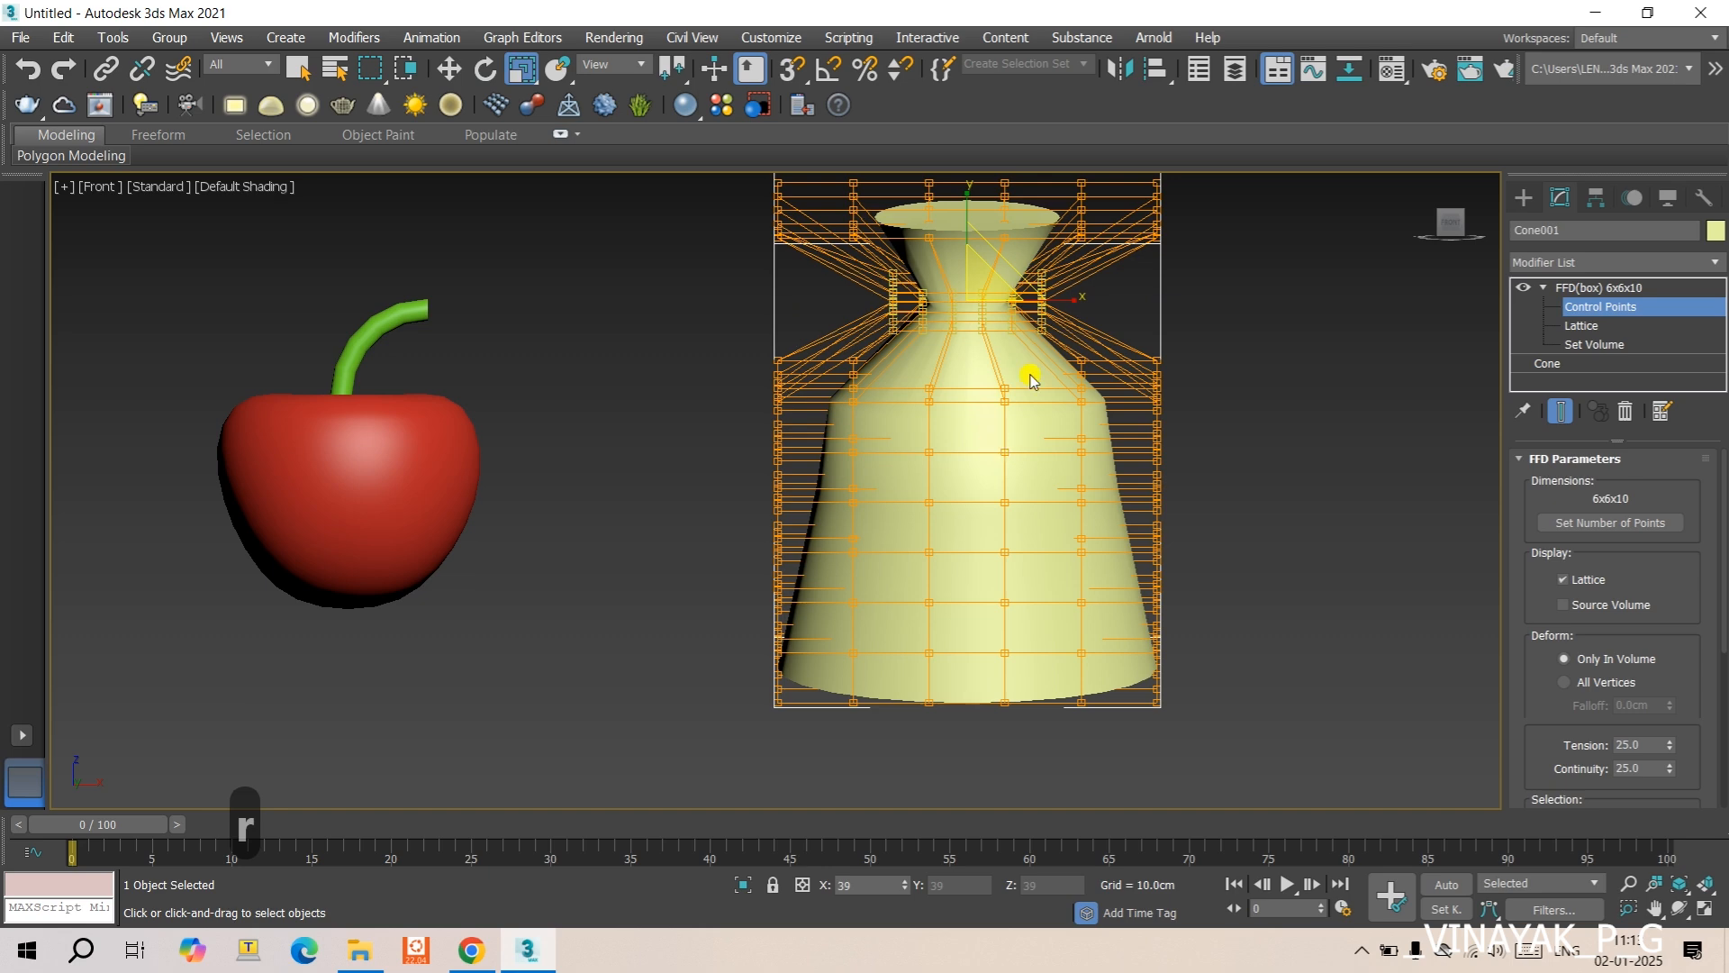
pyautogui.moveTo(1031, 378); pyautogui.dragTo(1027, 374)
# - Examine the necked shape without its lattice by activating the base Cone level
pyautogui.scroll(-5, 1028, 375)
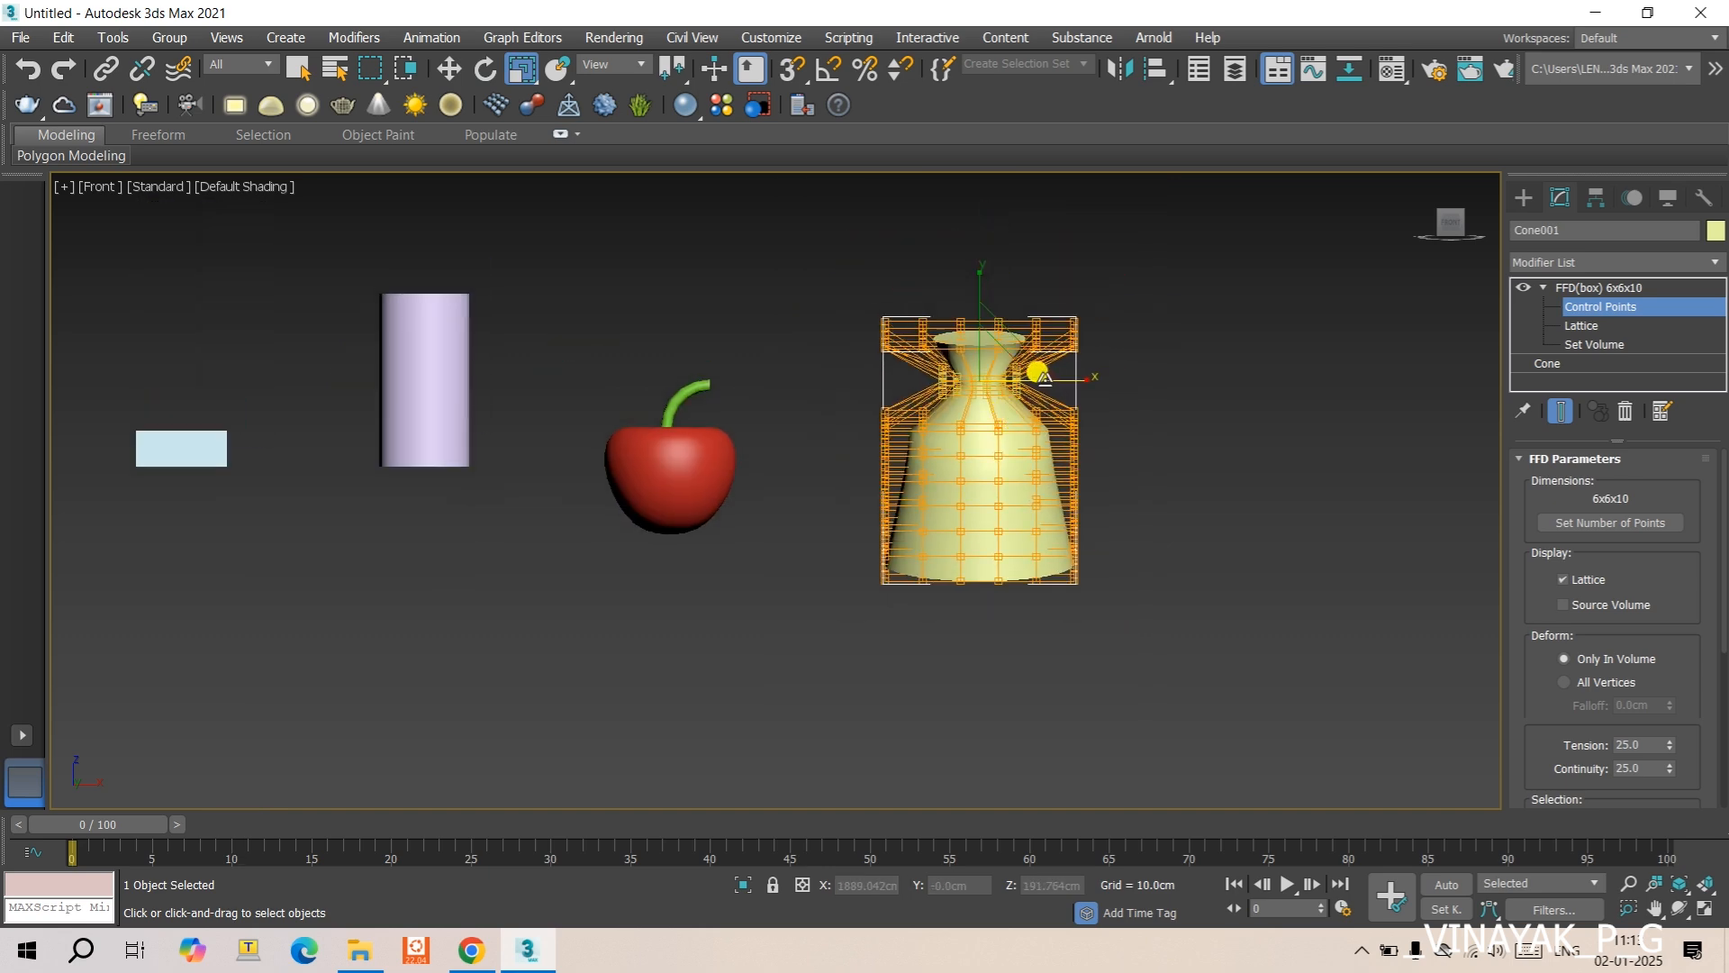
pyautogui.scroll(3, 1037, 375)
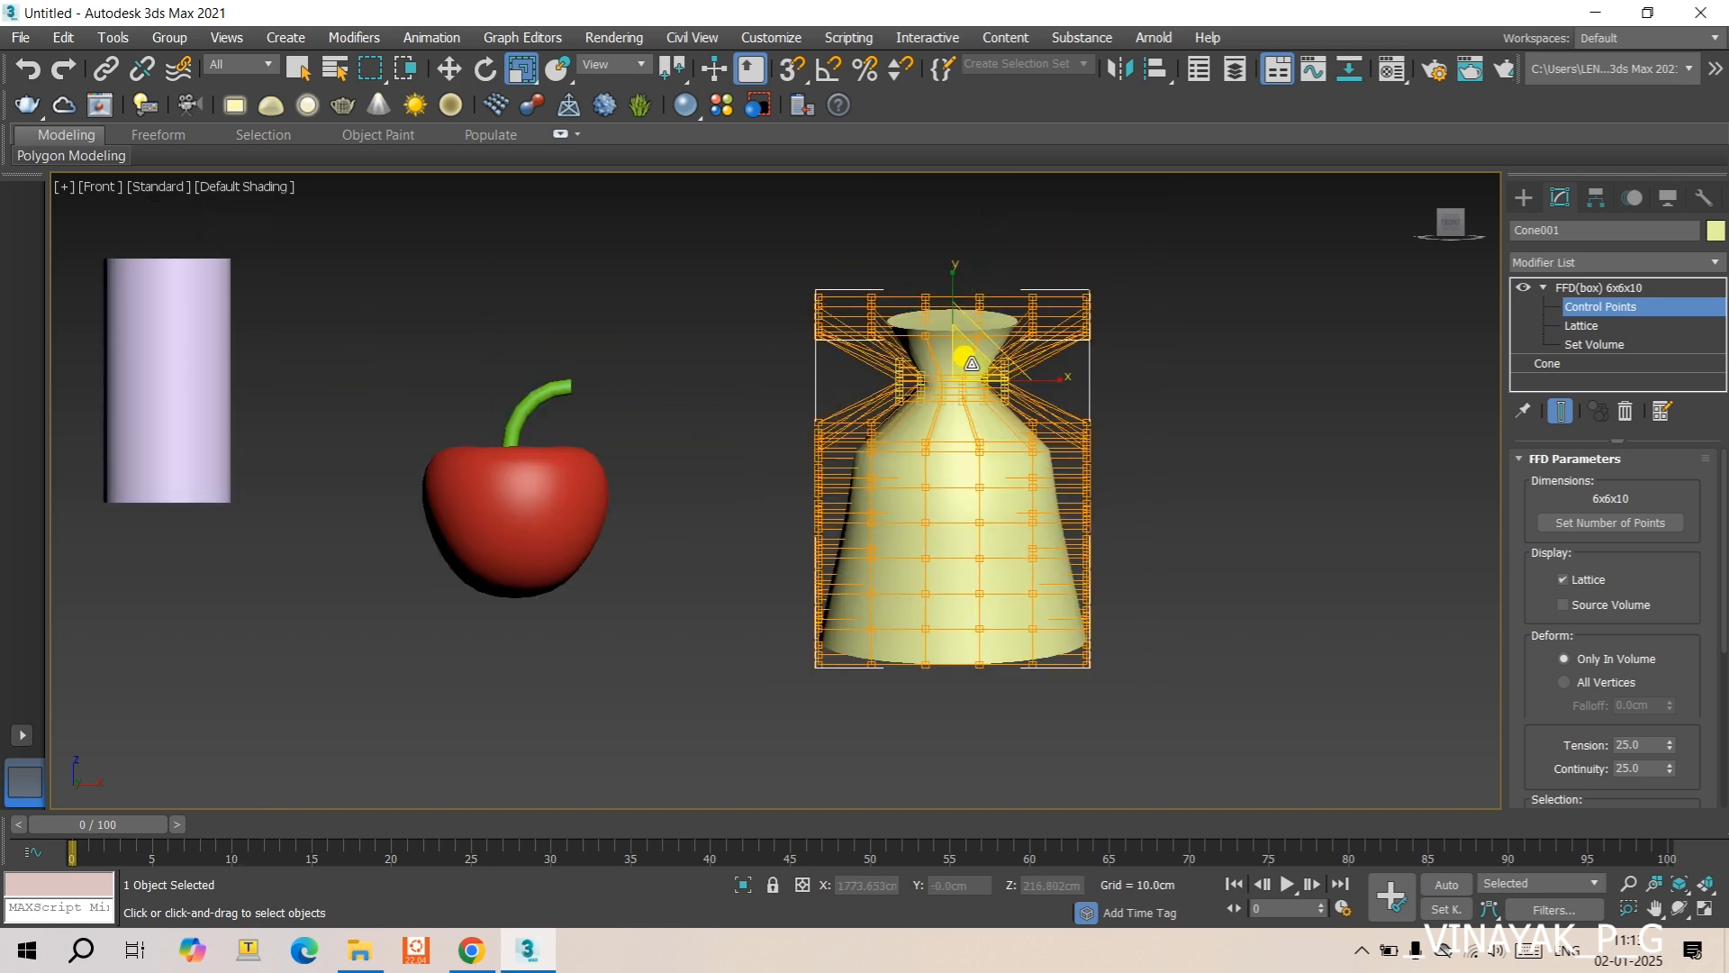
pyautogui.click(1203, 410)
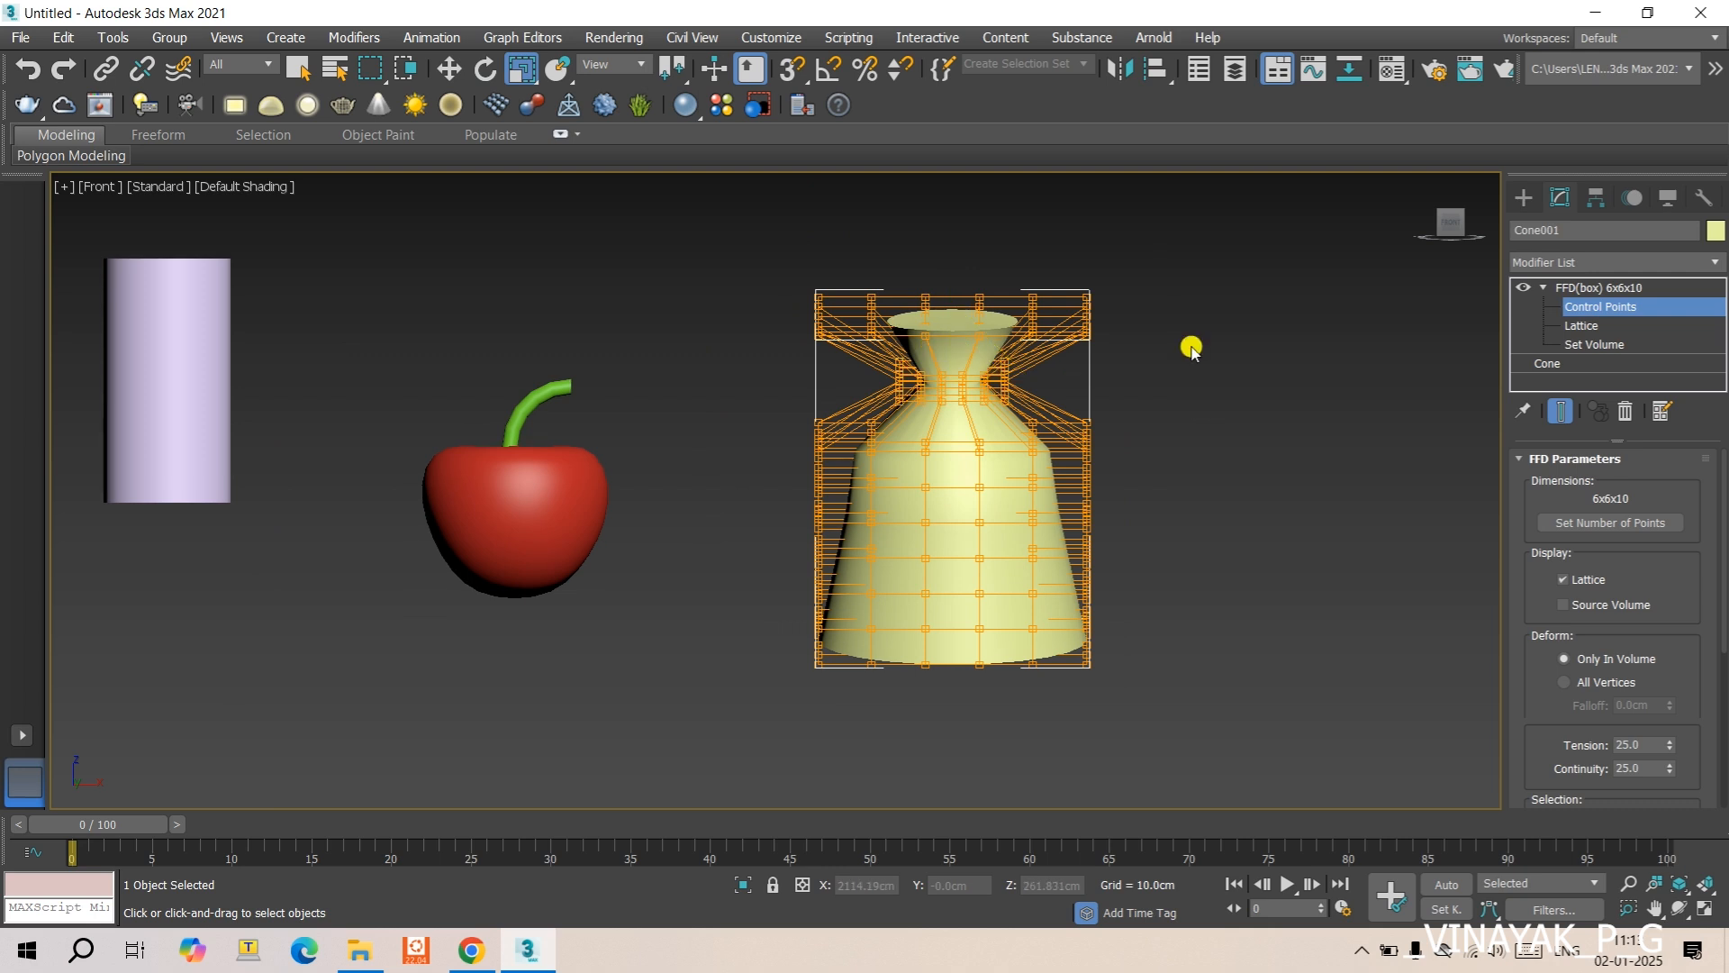
pyautogui.click(1547, 363)
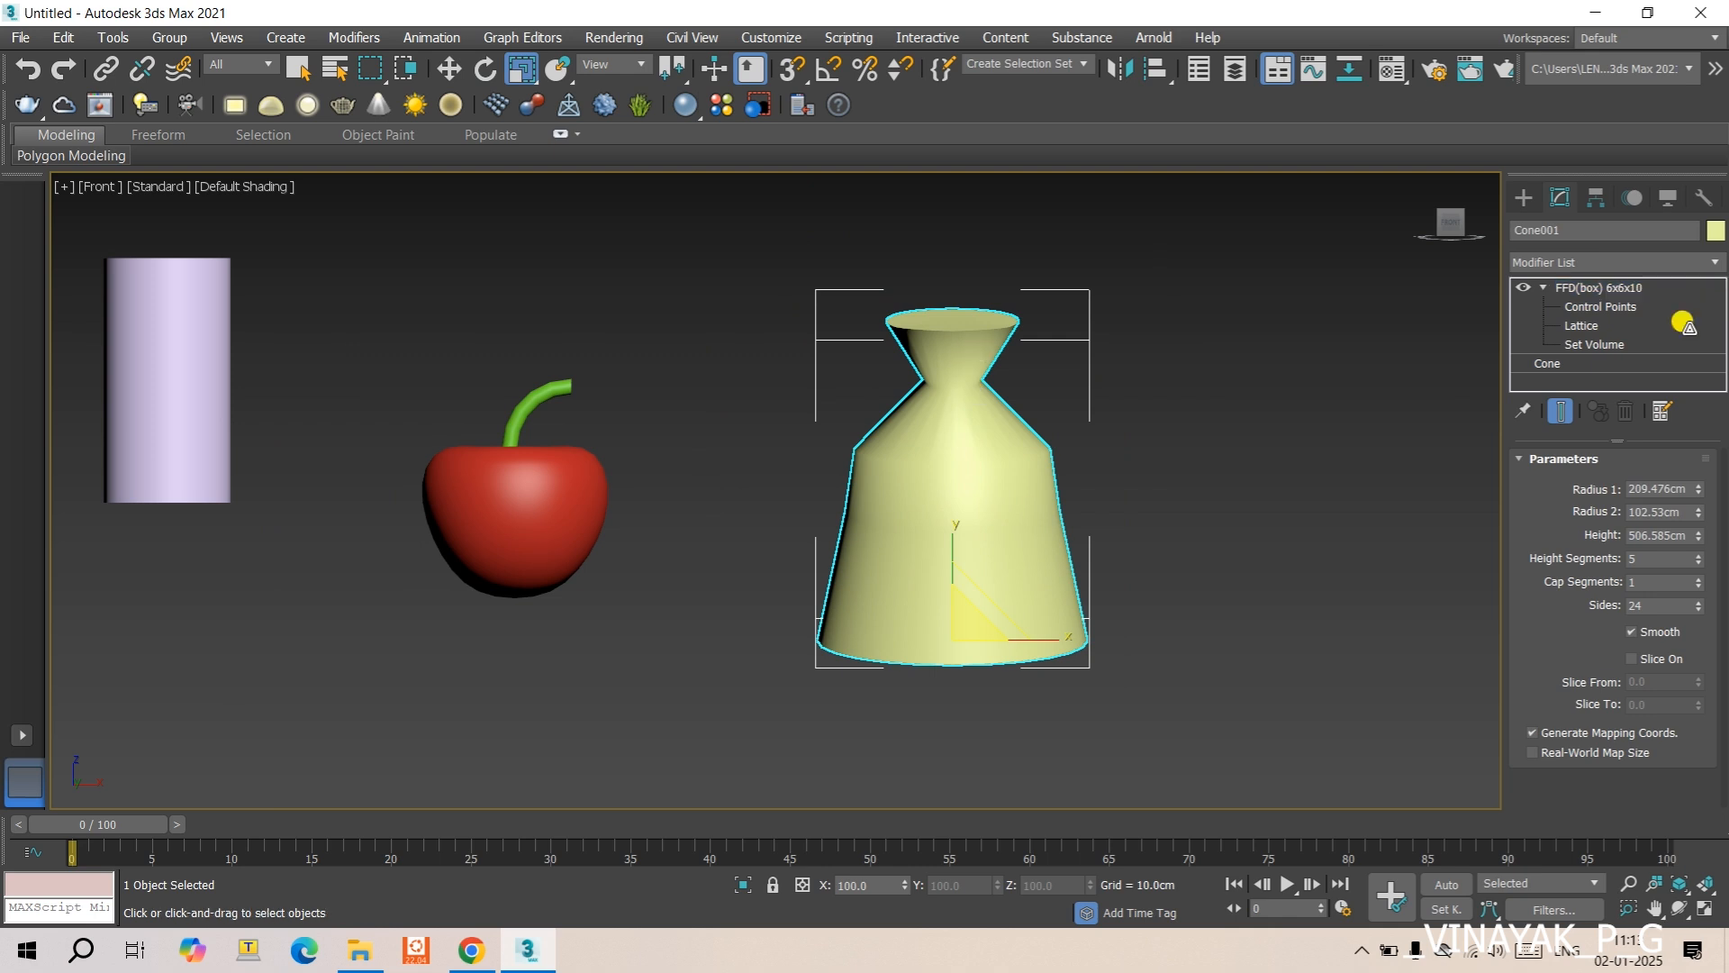
# - Return to the Control Points level and set the FFD(box) tension to 50
pyautogui.click(1594, 306)
pyautogui.click(1611, 532)
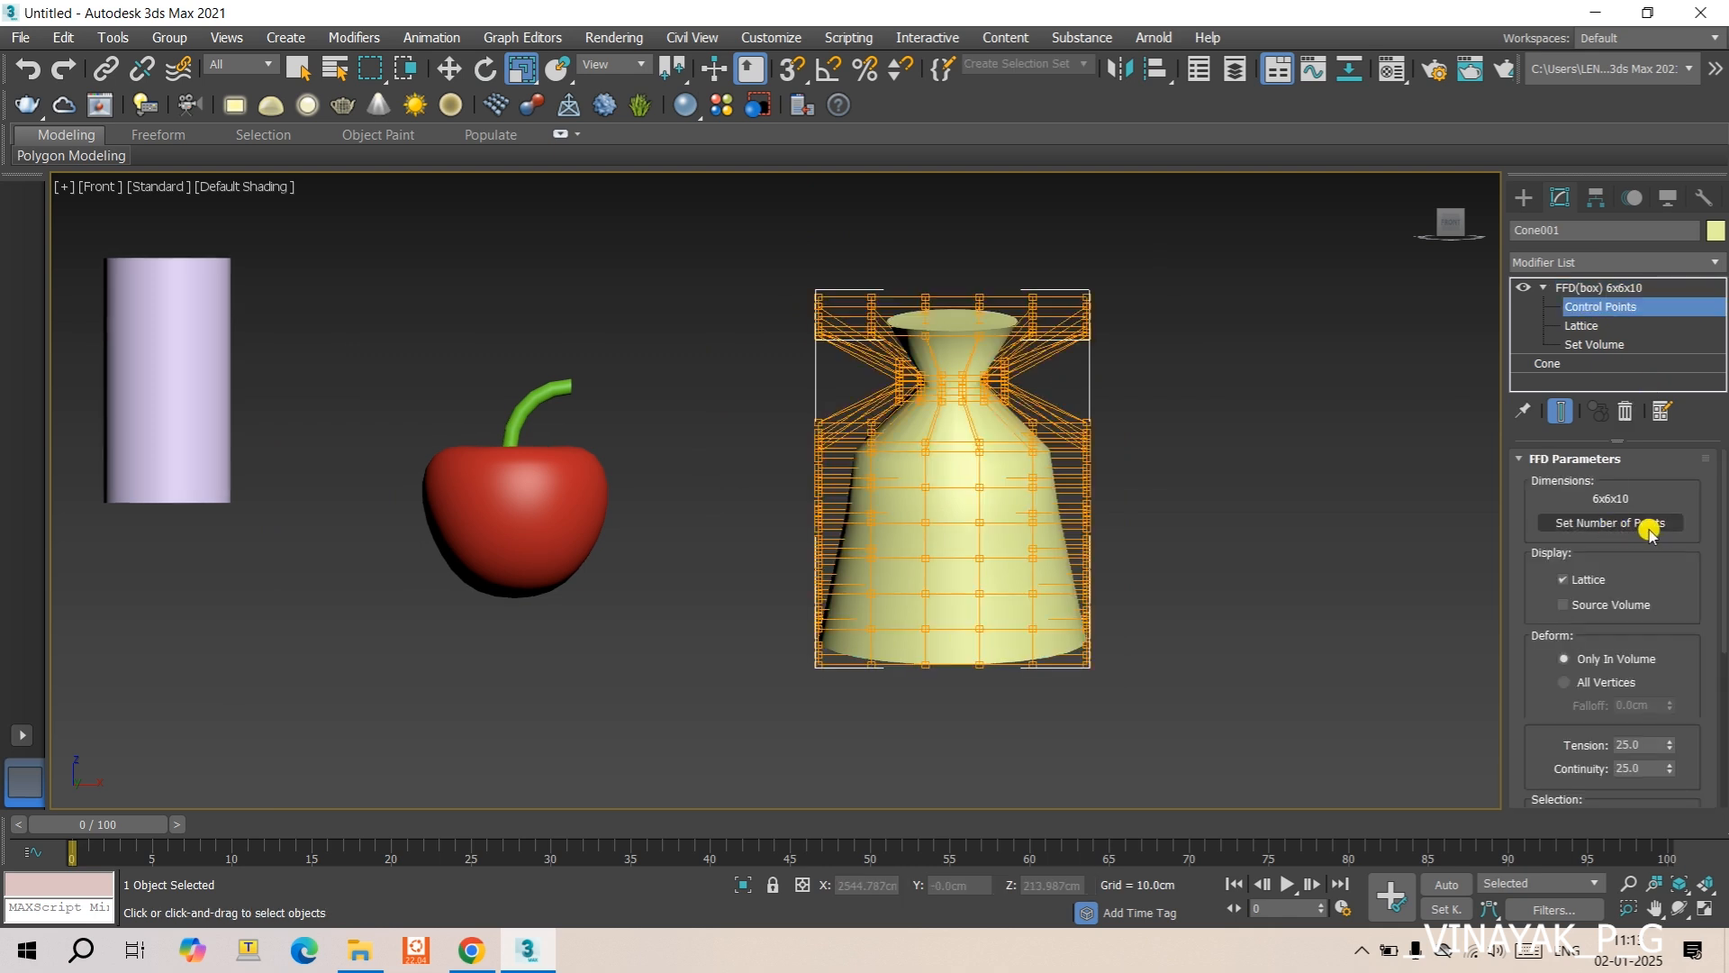
pyautogui.scroll(-3, 1619, 598)
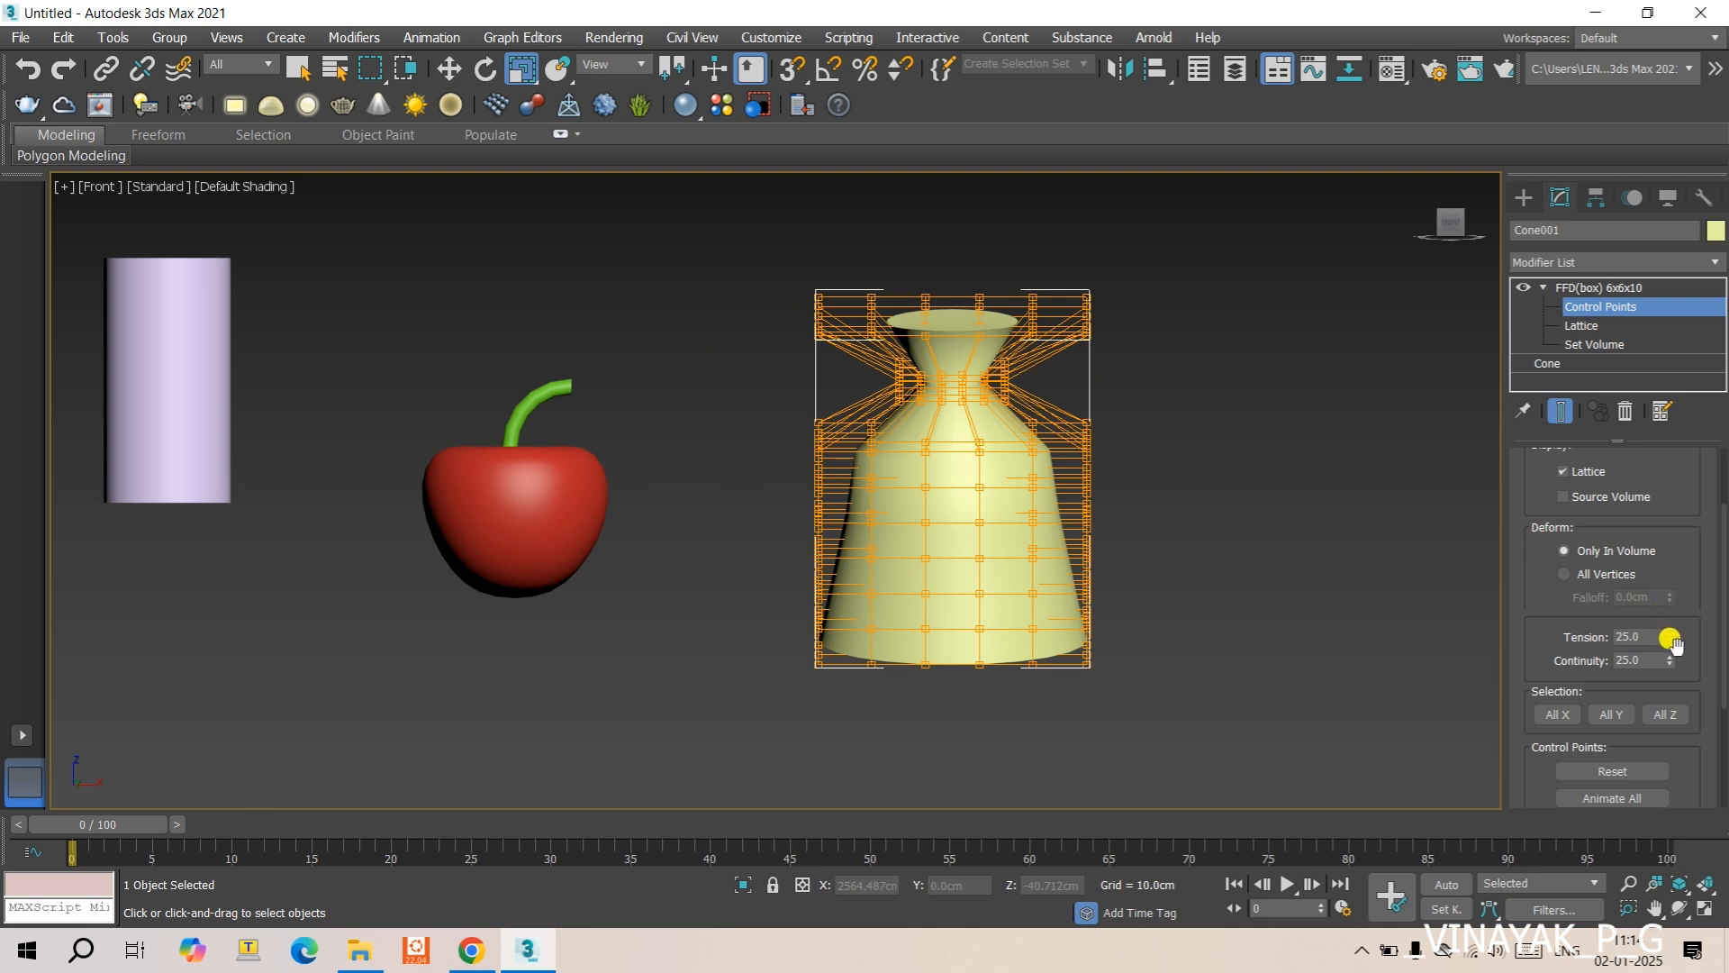
pyautogui.moveTo(1669, 635); pyautogui.dragTo(1534, 232)
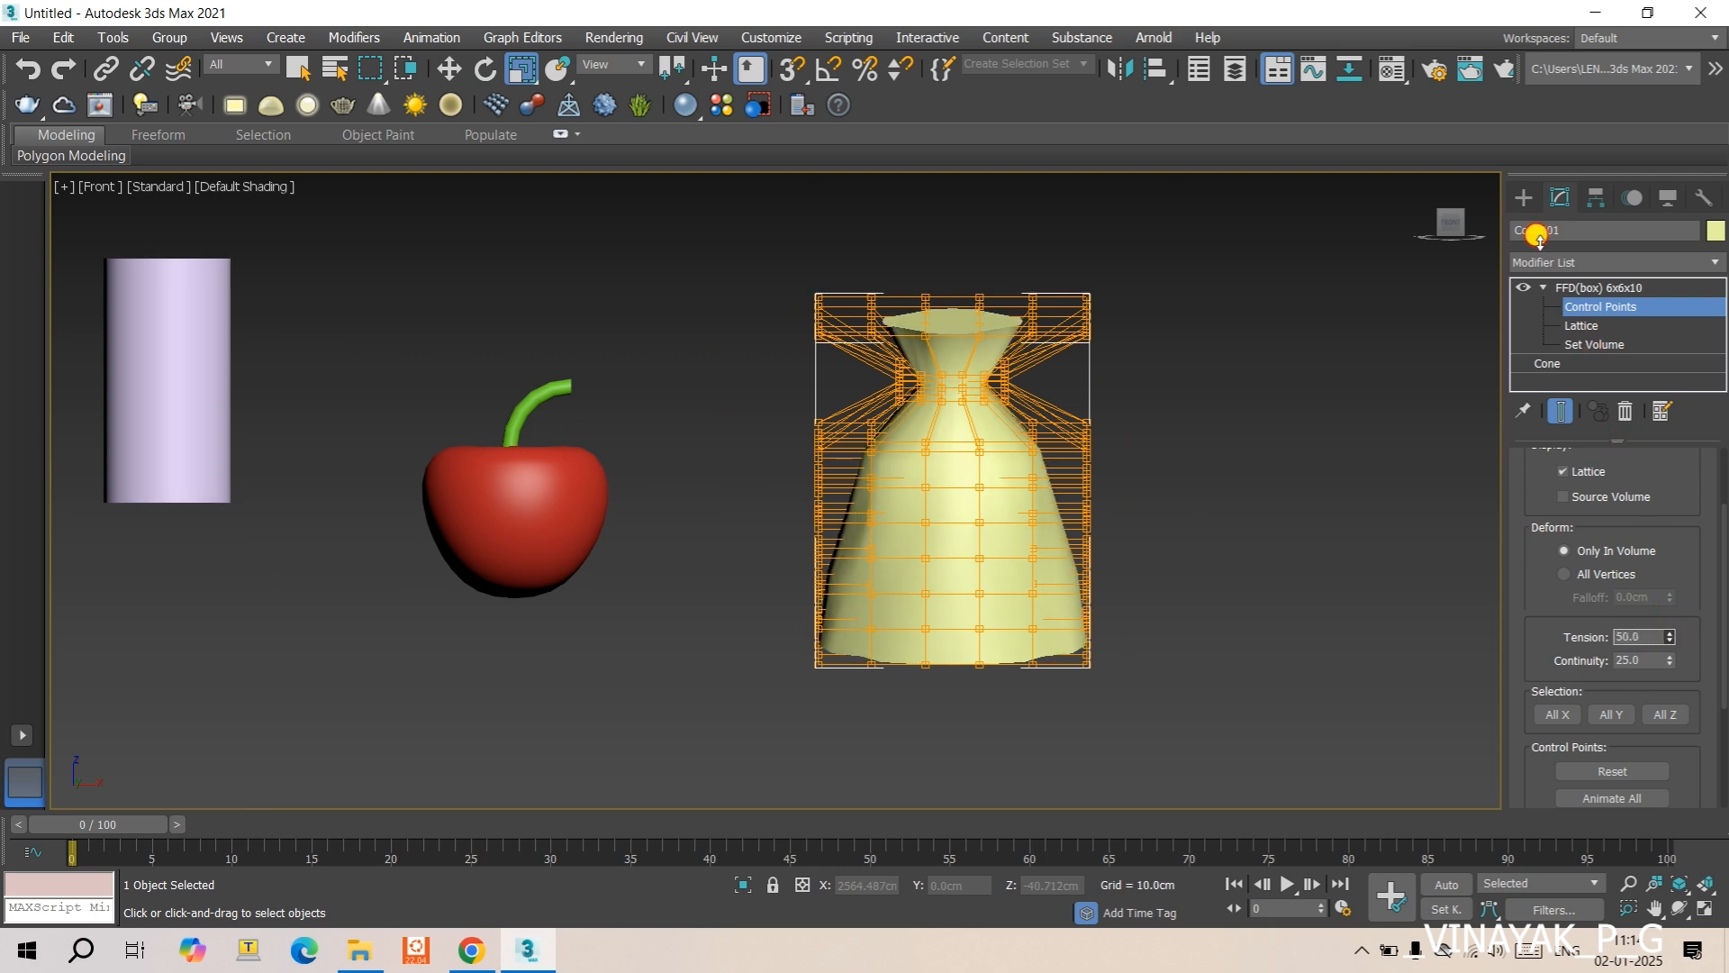
pyautogui.moveTo(1549, 316); pyautogui.dragTo(1573, 459)
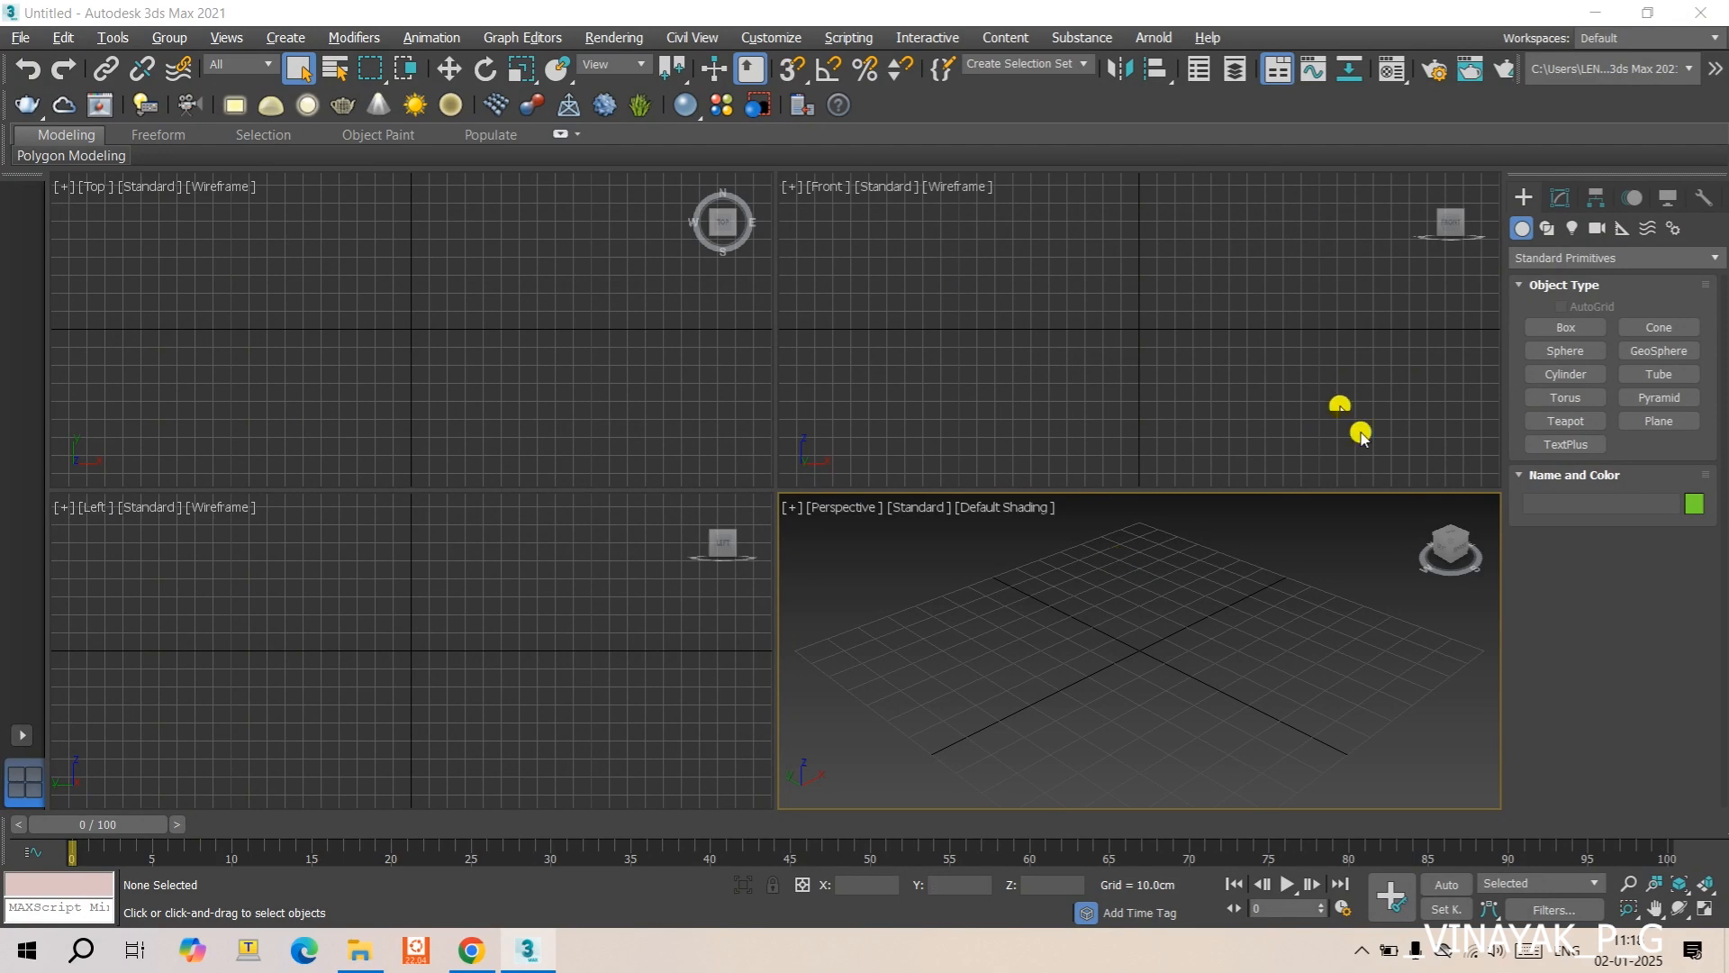
# - Create a sphere about 21.1 cm in radius in the Perspective view and move it along X to about 64.8 cm
pyautogui.click(1546, 351)
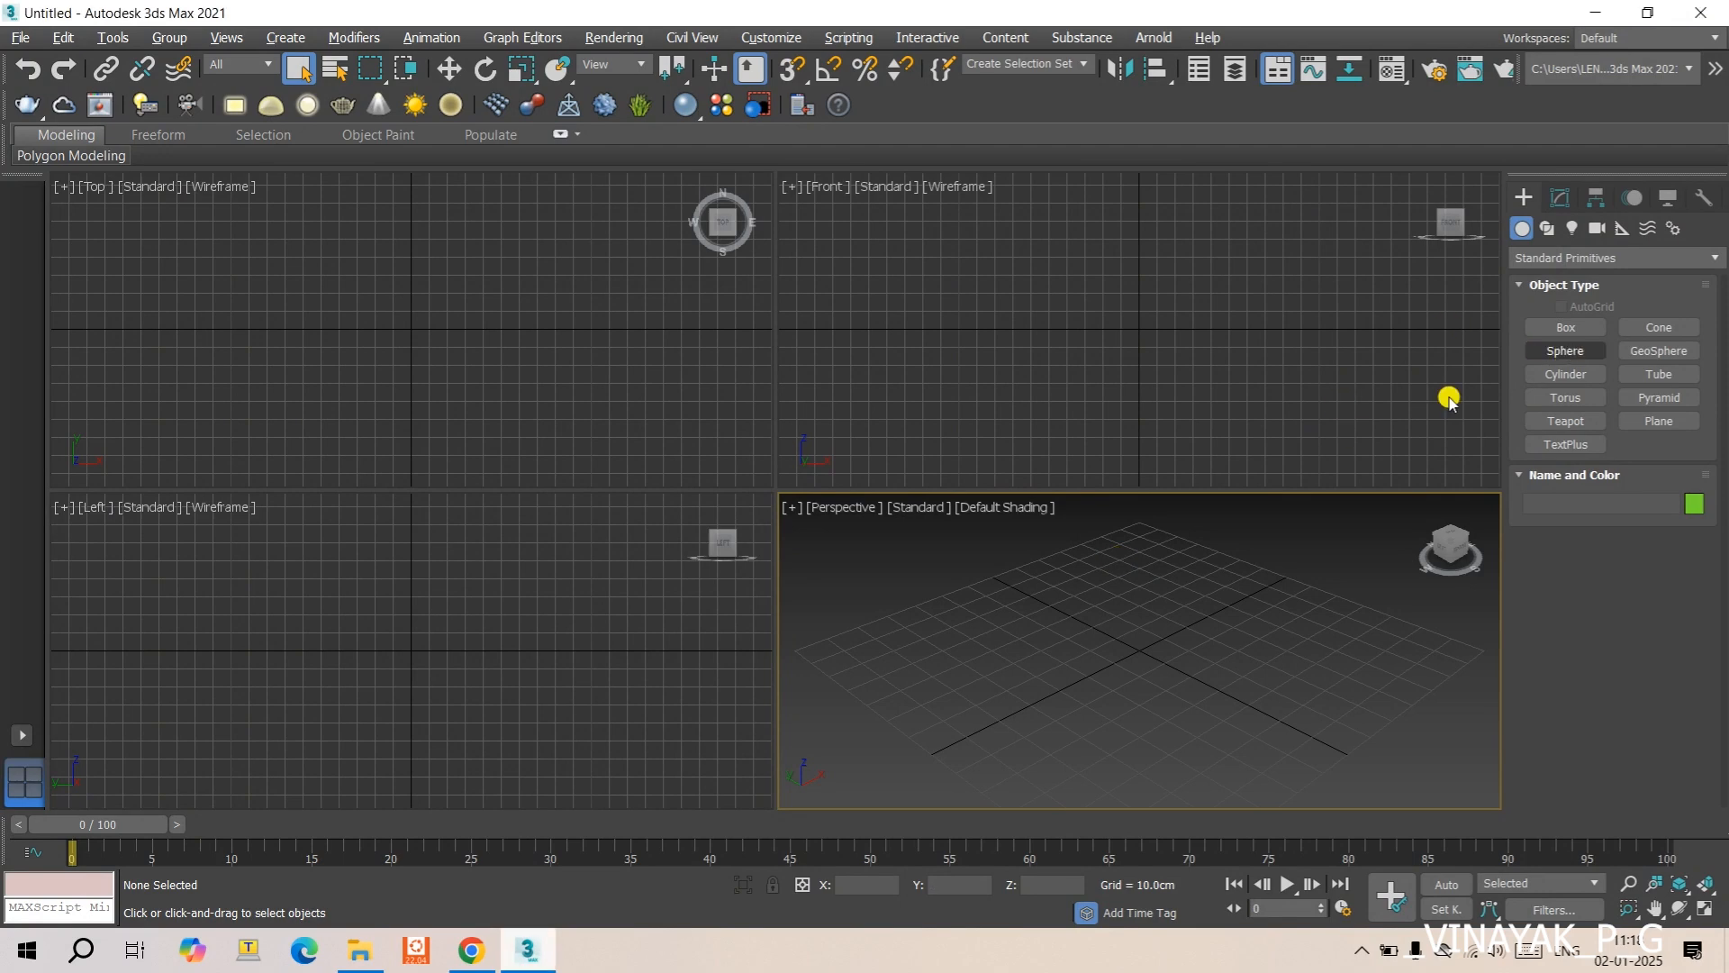
pyautogui.moveTo(953, 652); pyautogui.dragTo(989, 650)
pyautogui.press('w')
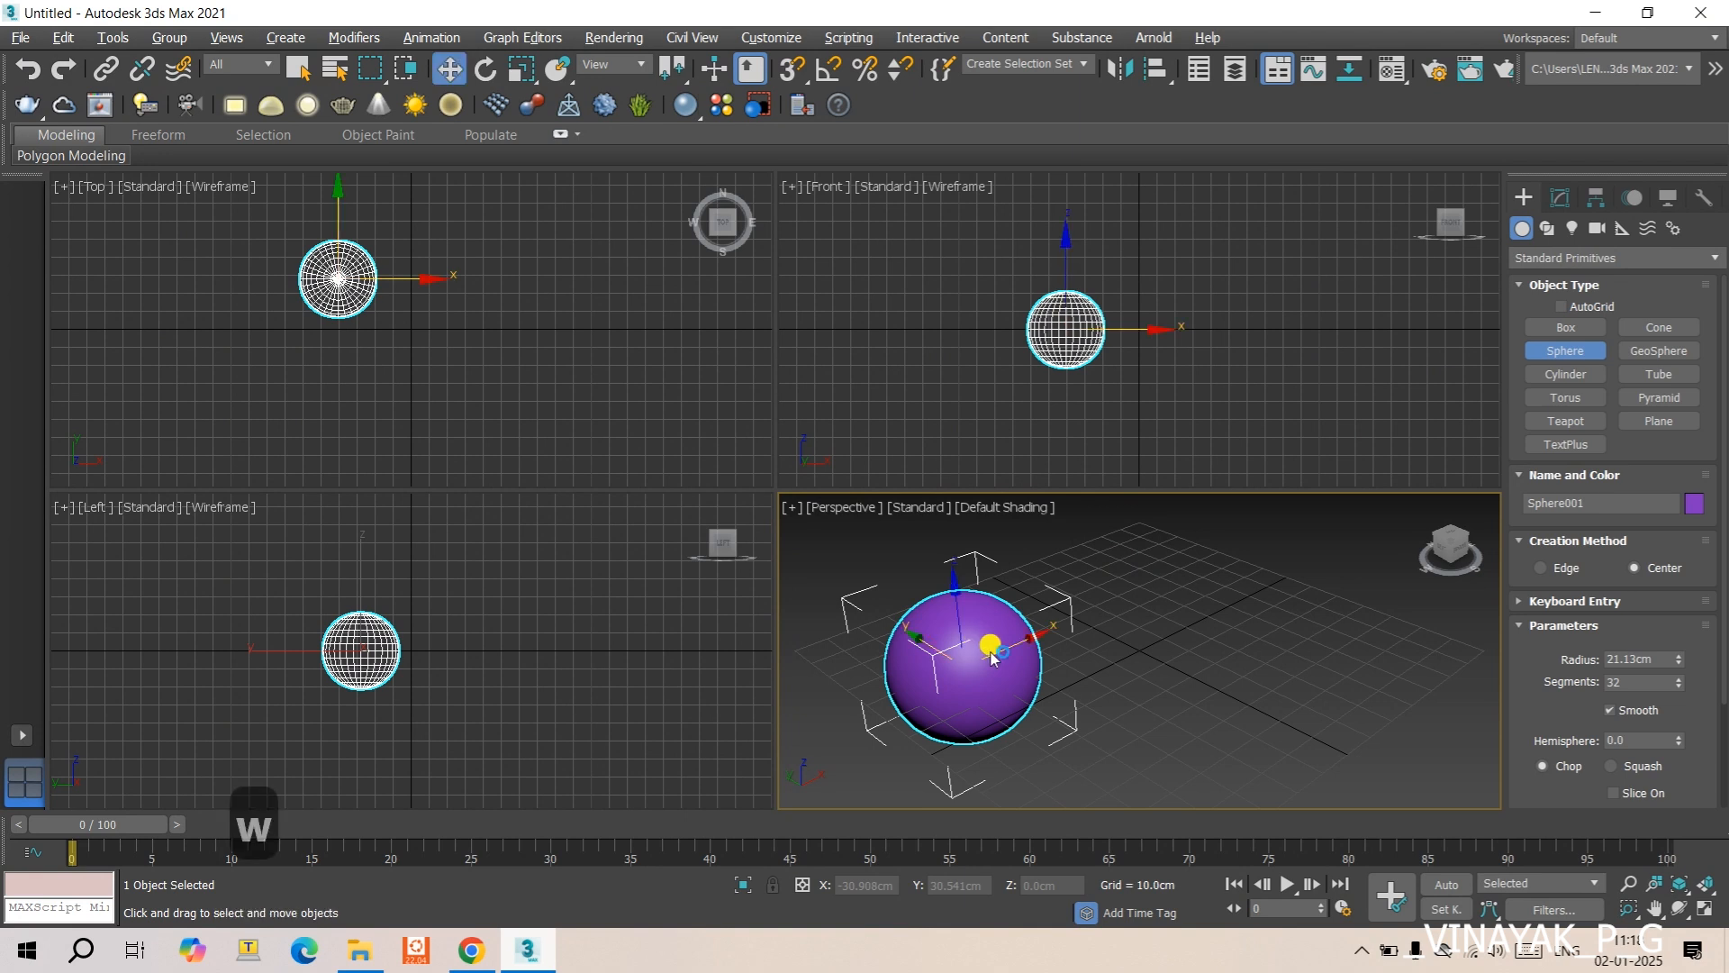
pyautogui.moveTo(995, 658); pyautogui.dragTo(1247, 571)
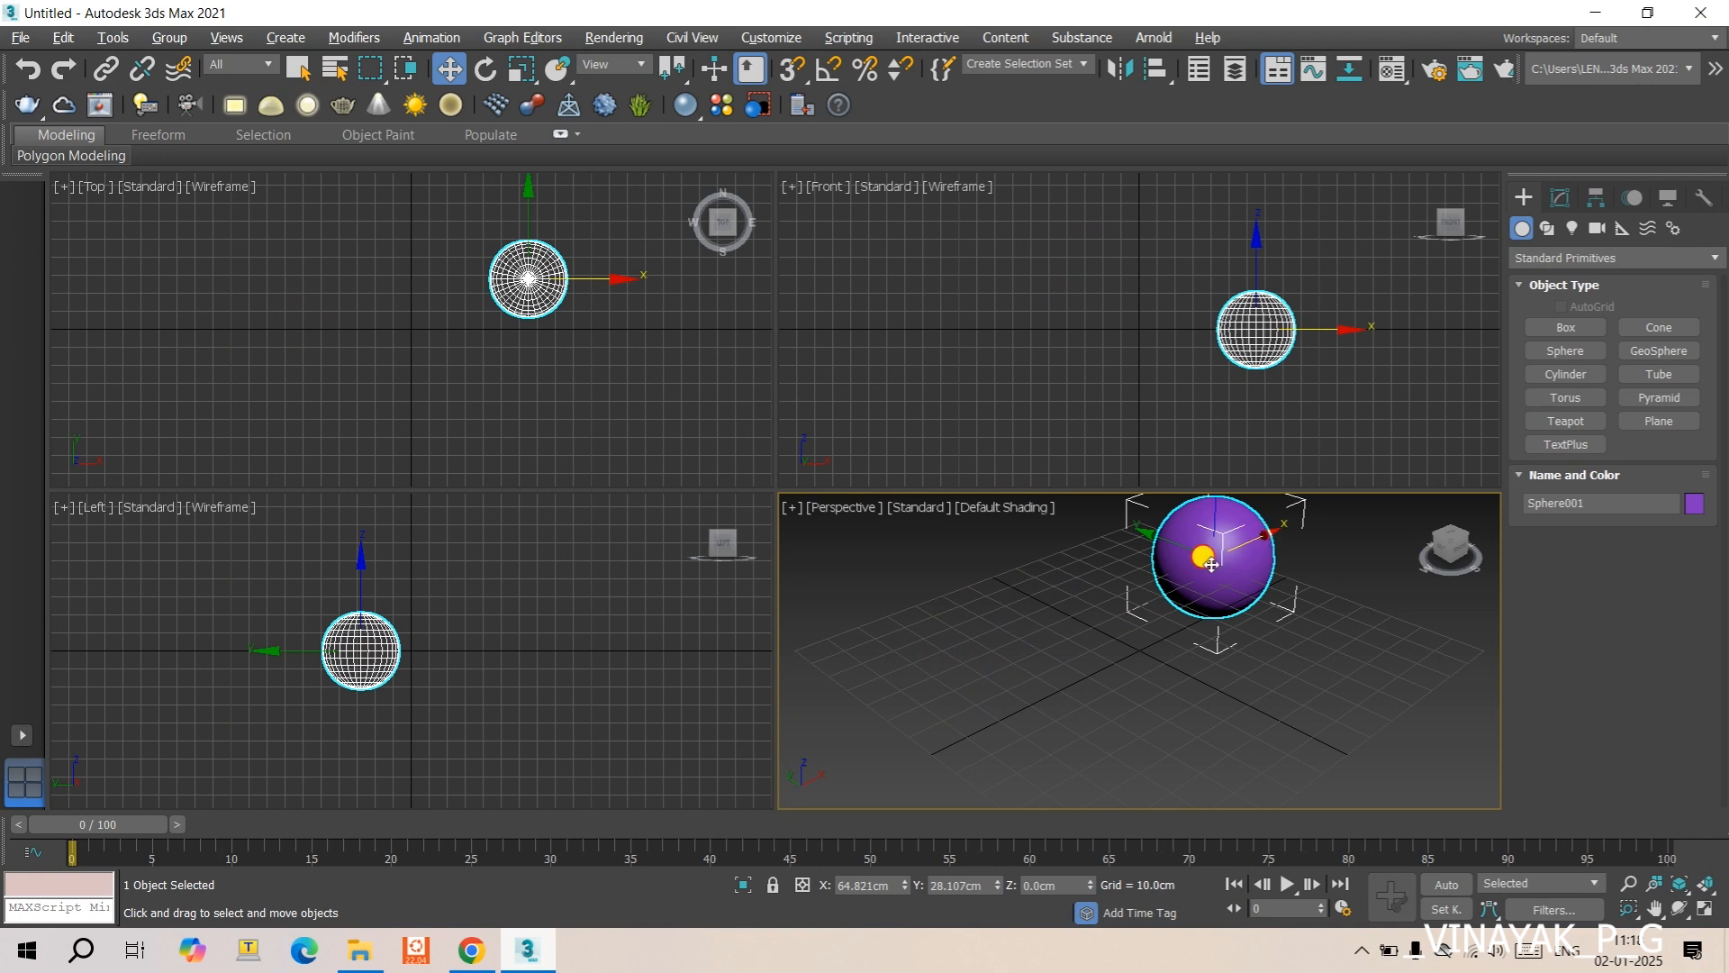
# - Make one independent copy of the sphere along the X axis, at about X -51.2 cm
pyautogui.moveTo(1212, 553)
pyautogui.keyDown('shift'); pyautogui.mouseDown()
pyautogui.moveTo(984, 682)
pyautogui.moveTo(1013, 620)
pyautogui.mouseUp(); pyautogui.keyUp('shift')
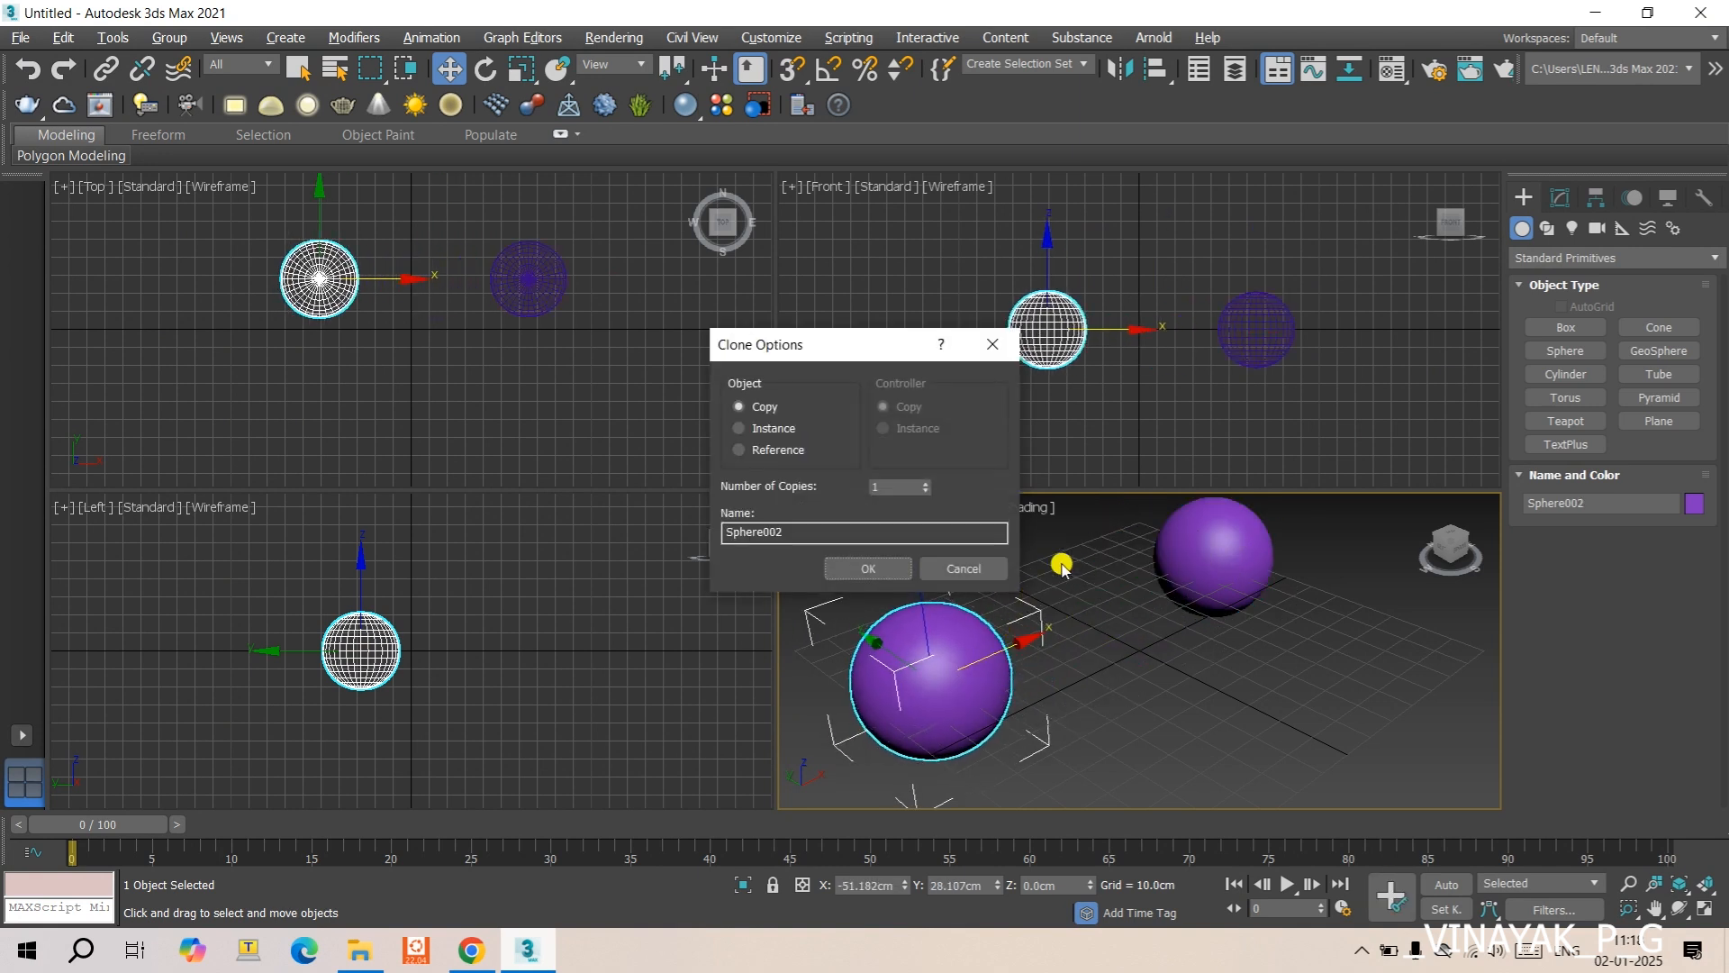
pyautogui.click(884, 565)
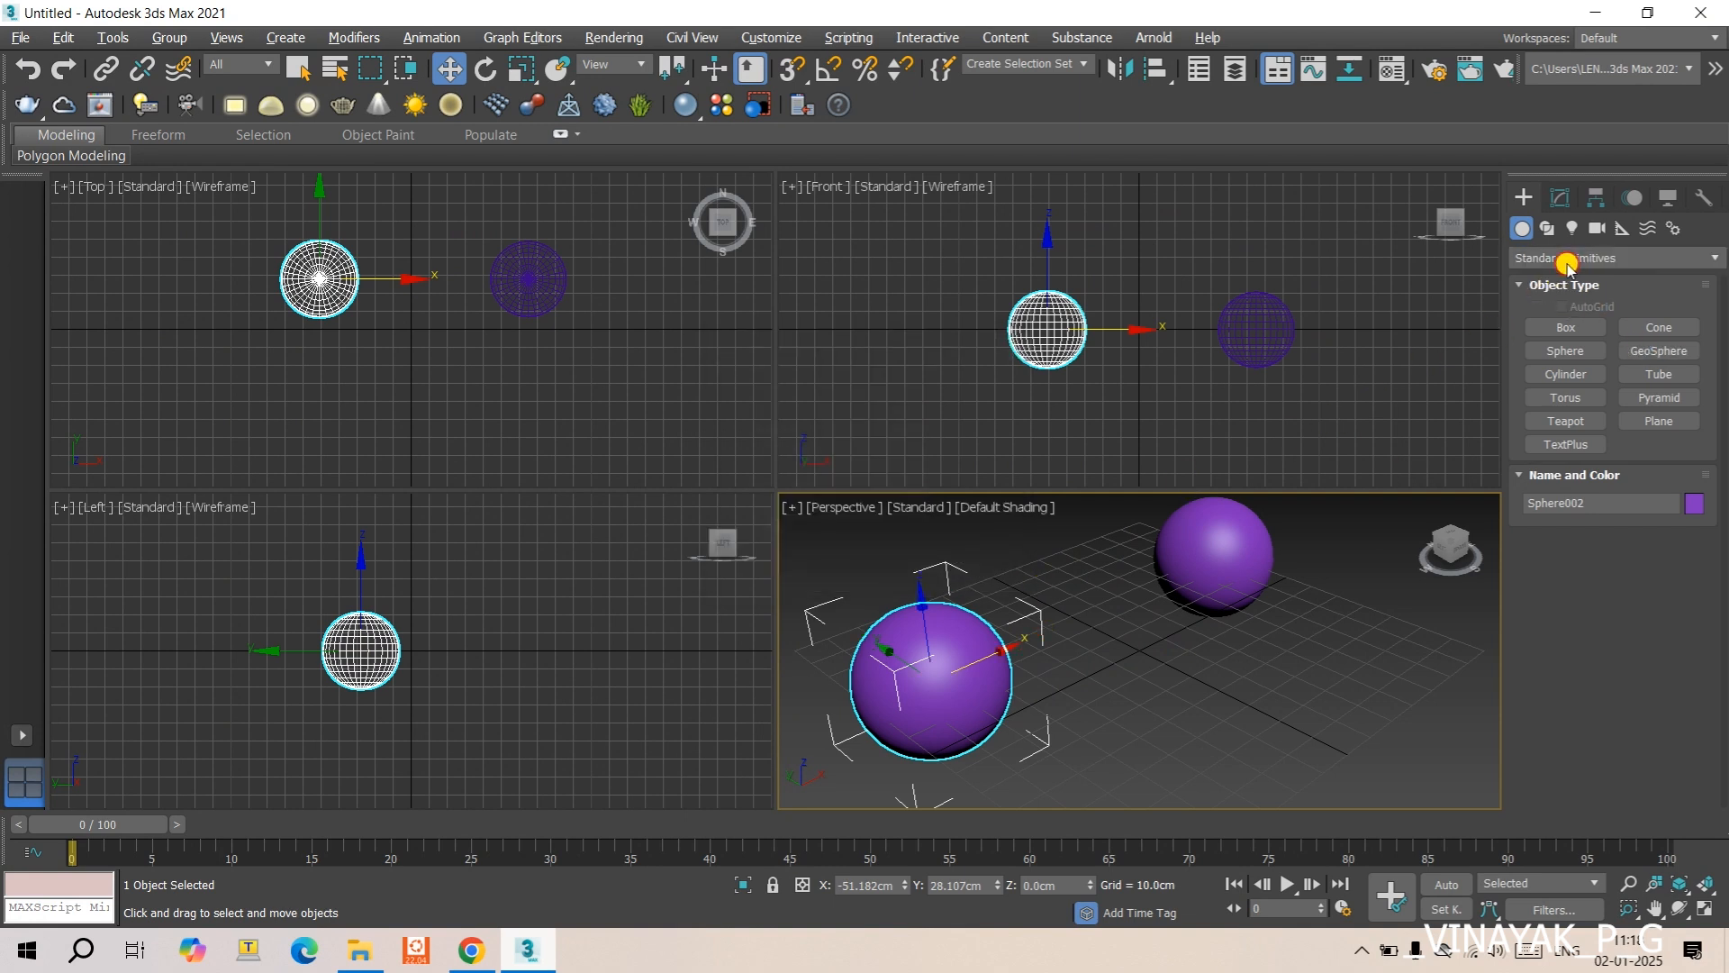
pyautogui.click(1568, 260)
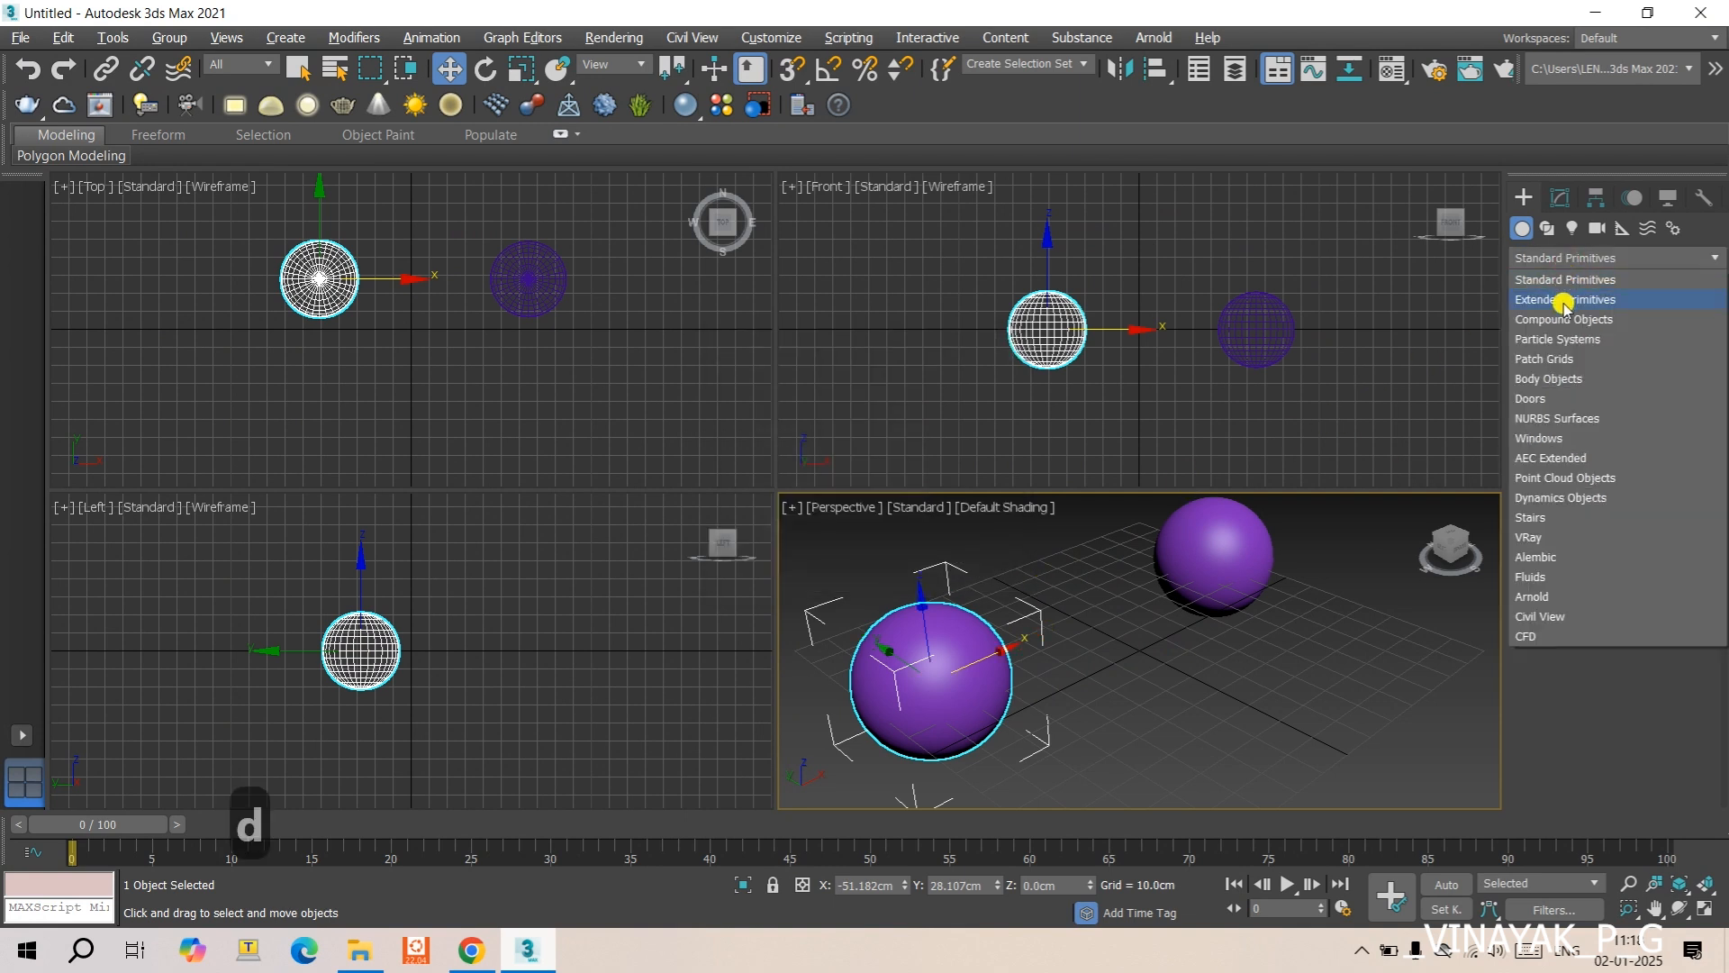
pyautogui.press('BackSpace')
pyautogui.press('f')
pyautogui.press('f')
pyautogui.press('d')
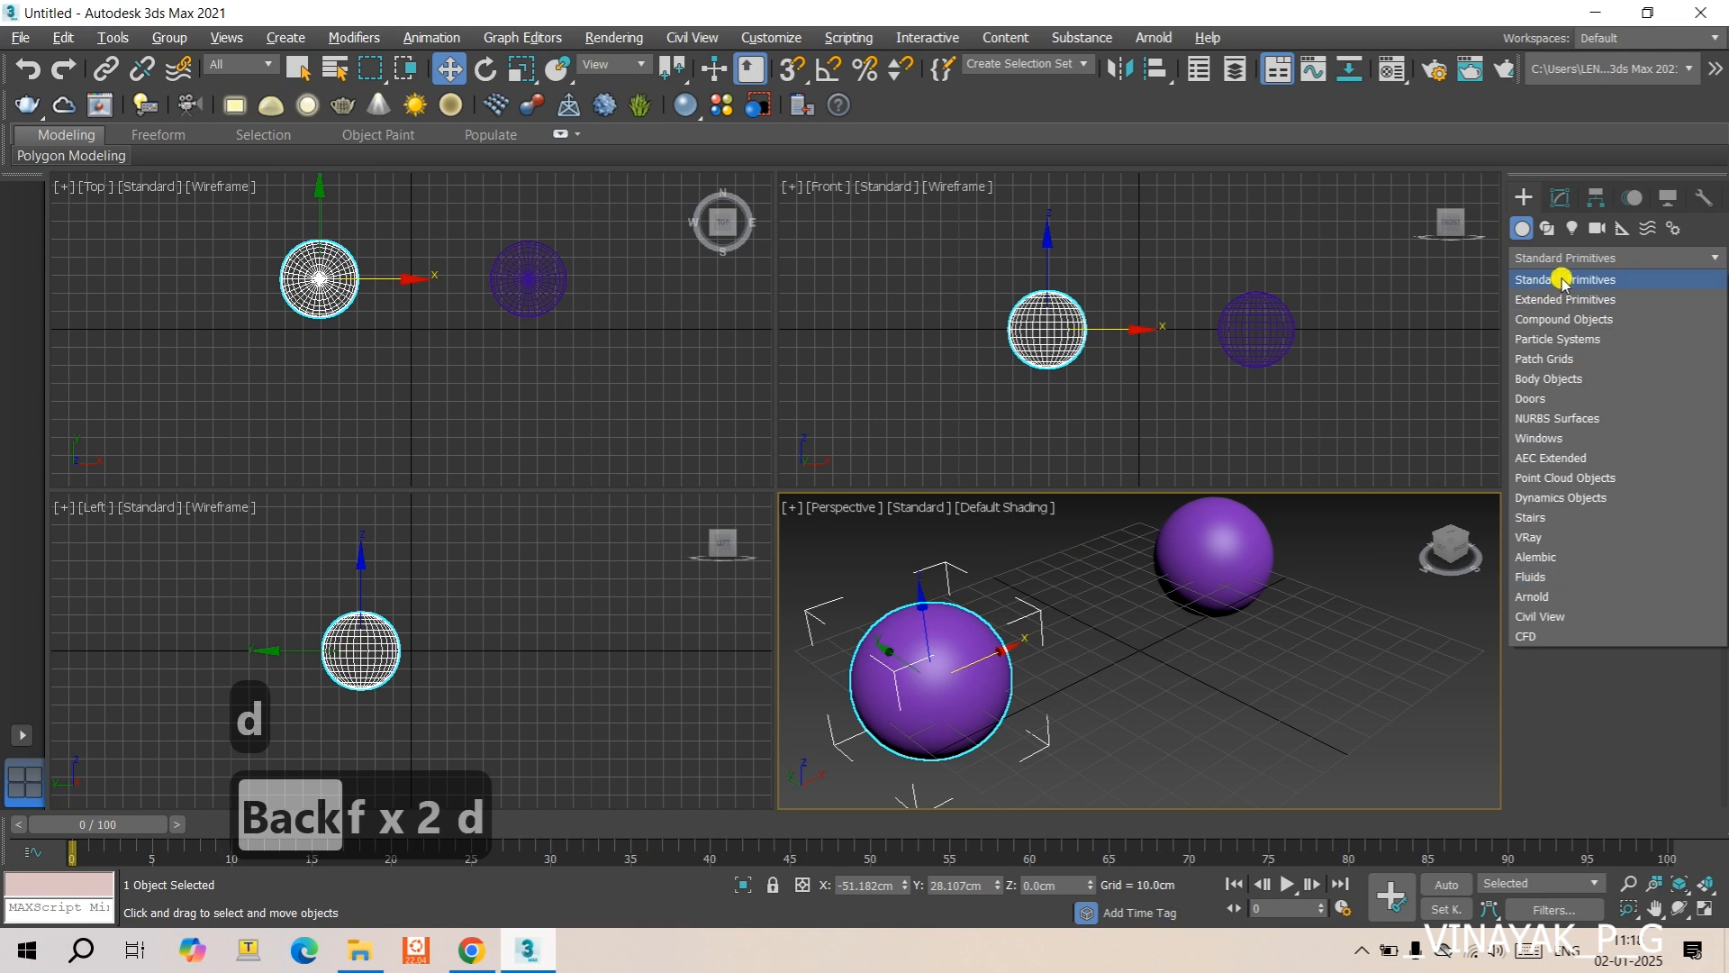
# - Apply an FFD(box) modifier to the copied sphere
pyautogui.click(1562, 195)
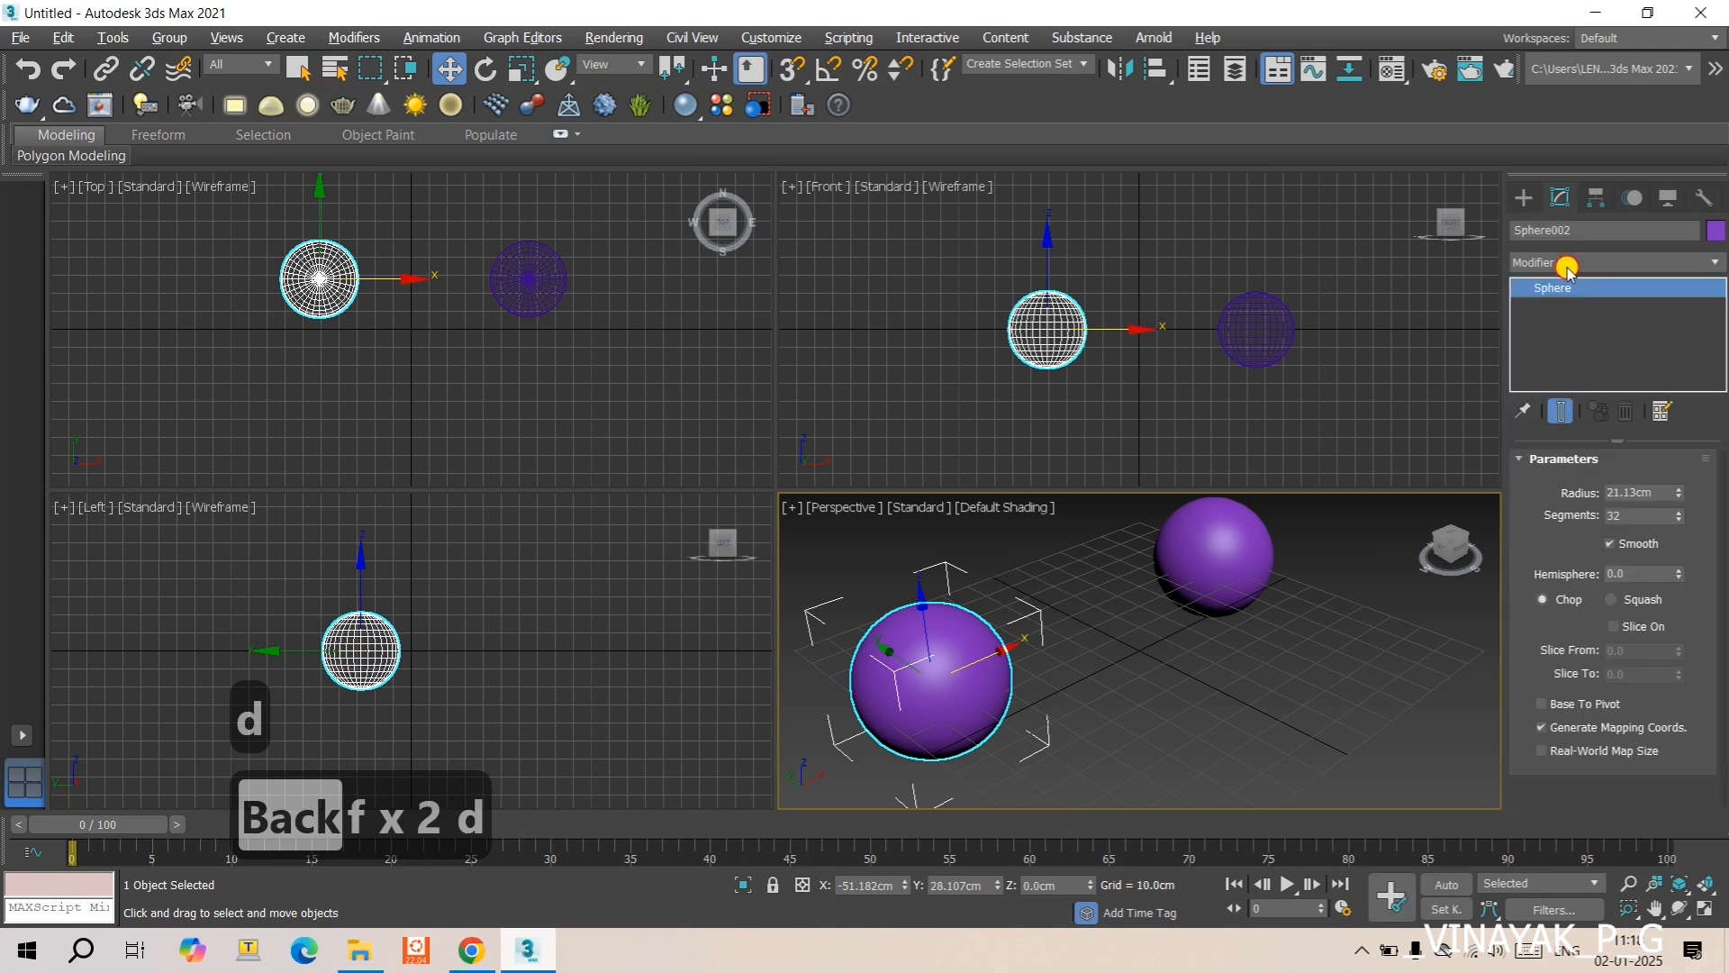
pyautogui.click(1567, 261)
pyautogui.press('f')
pyautogui.press('f')
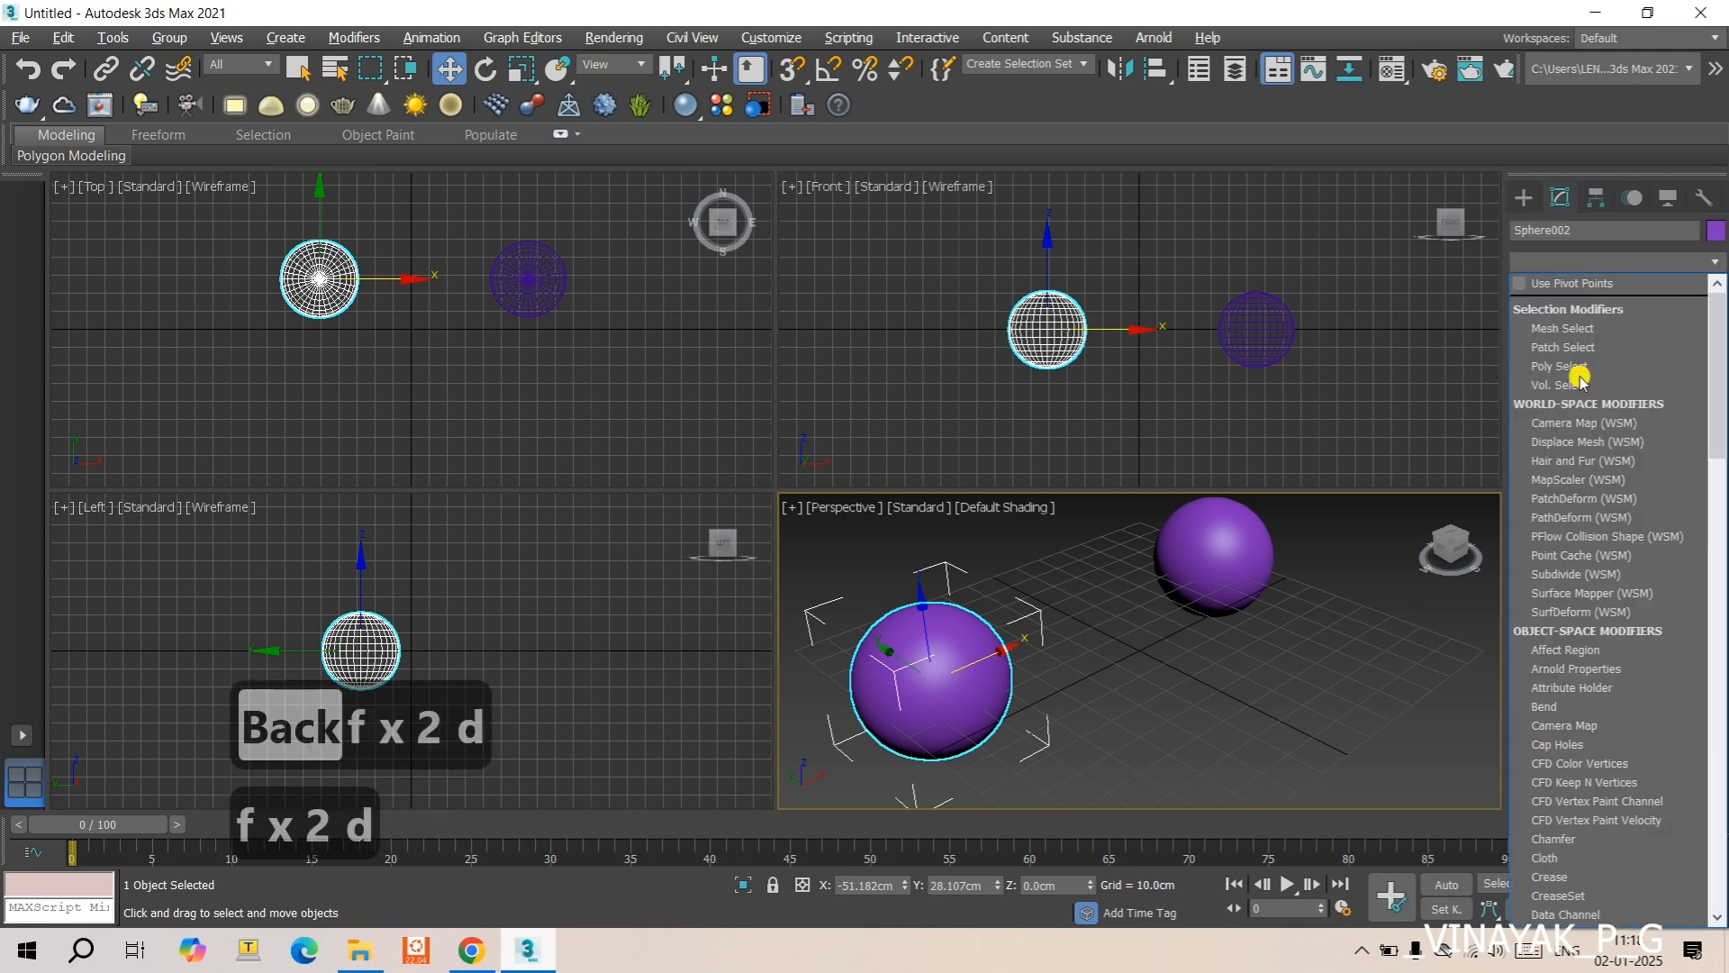
pyautogui.press('d')
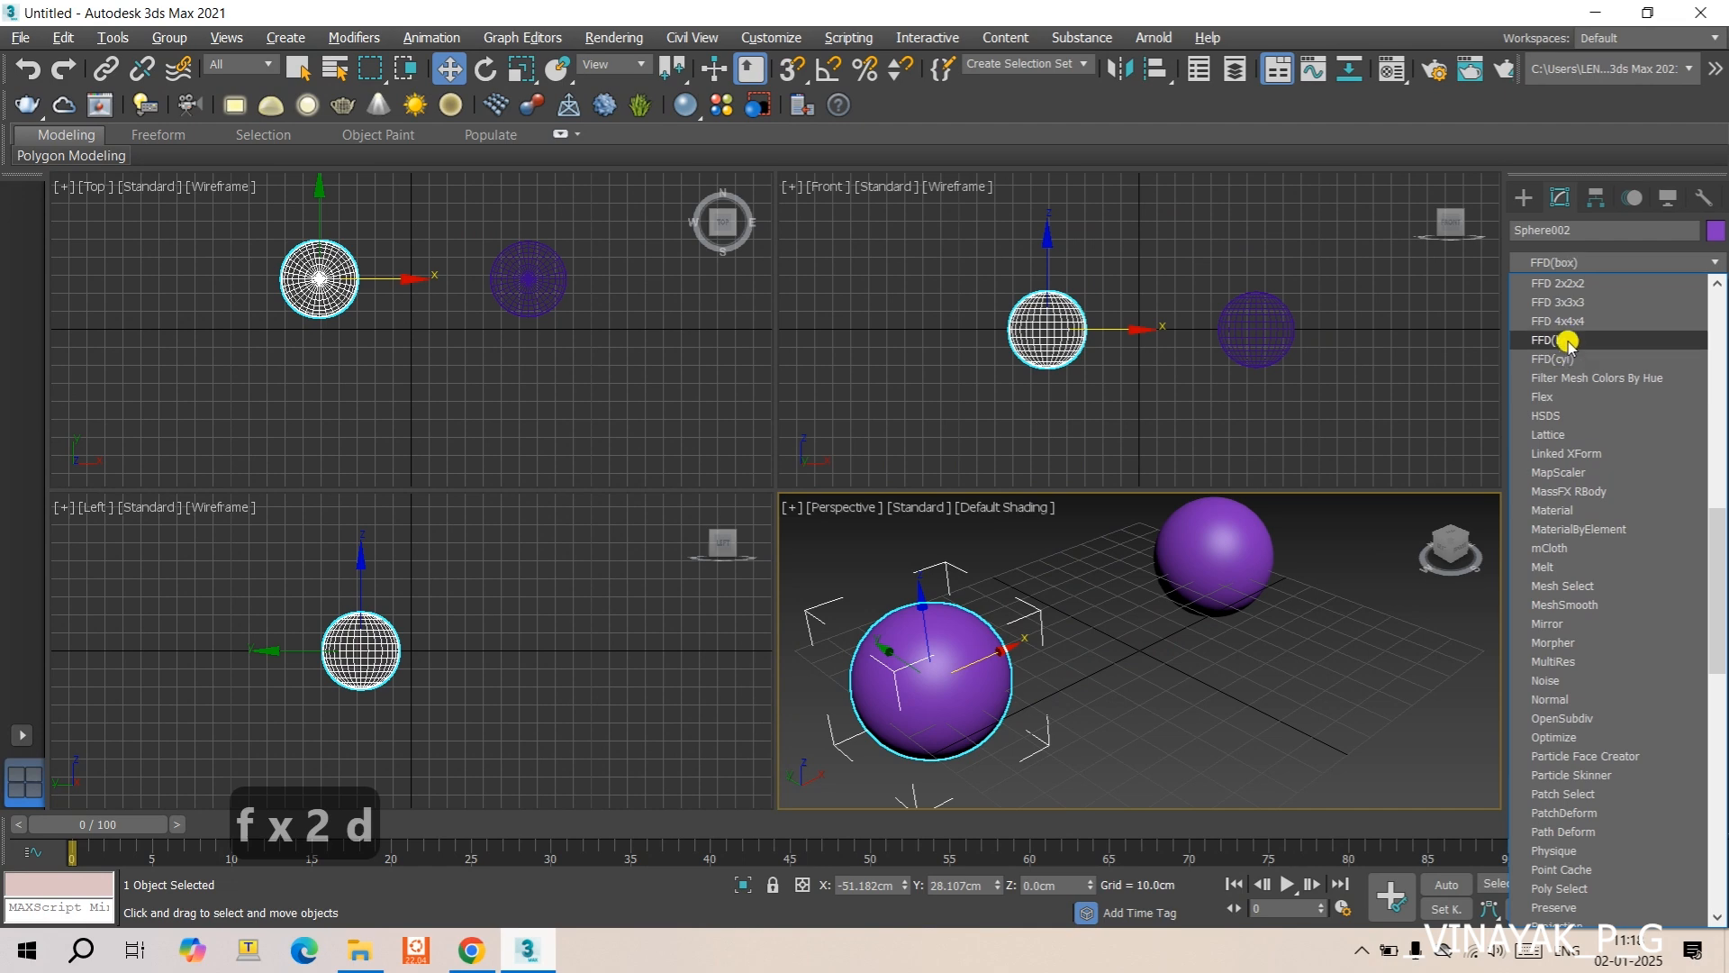
pyautogui.click(1570, 340)
# - Select the original sphere and apply an FFD(box) modifier to it as well
pyautogui.click(1227, 556)
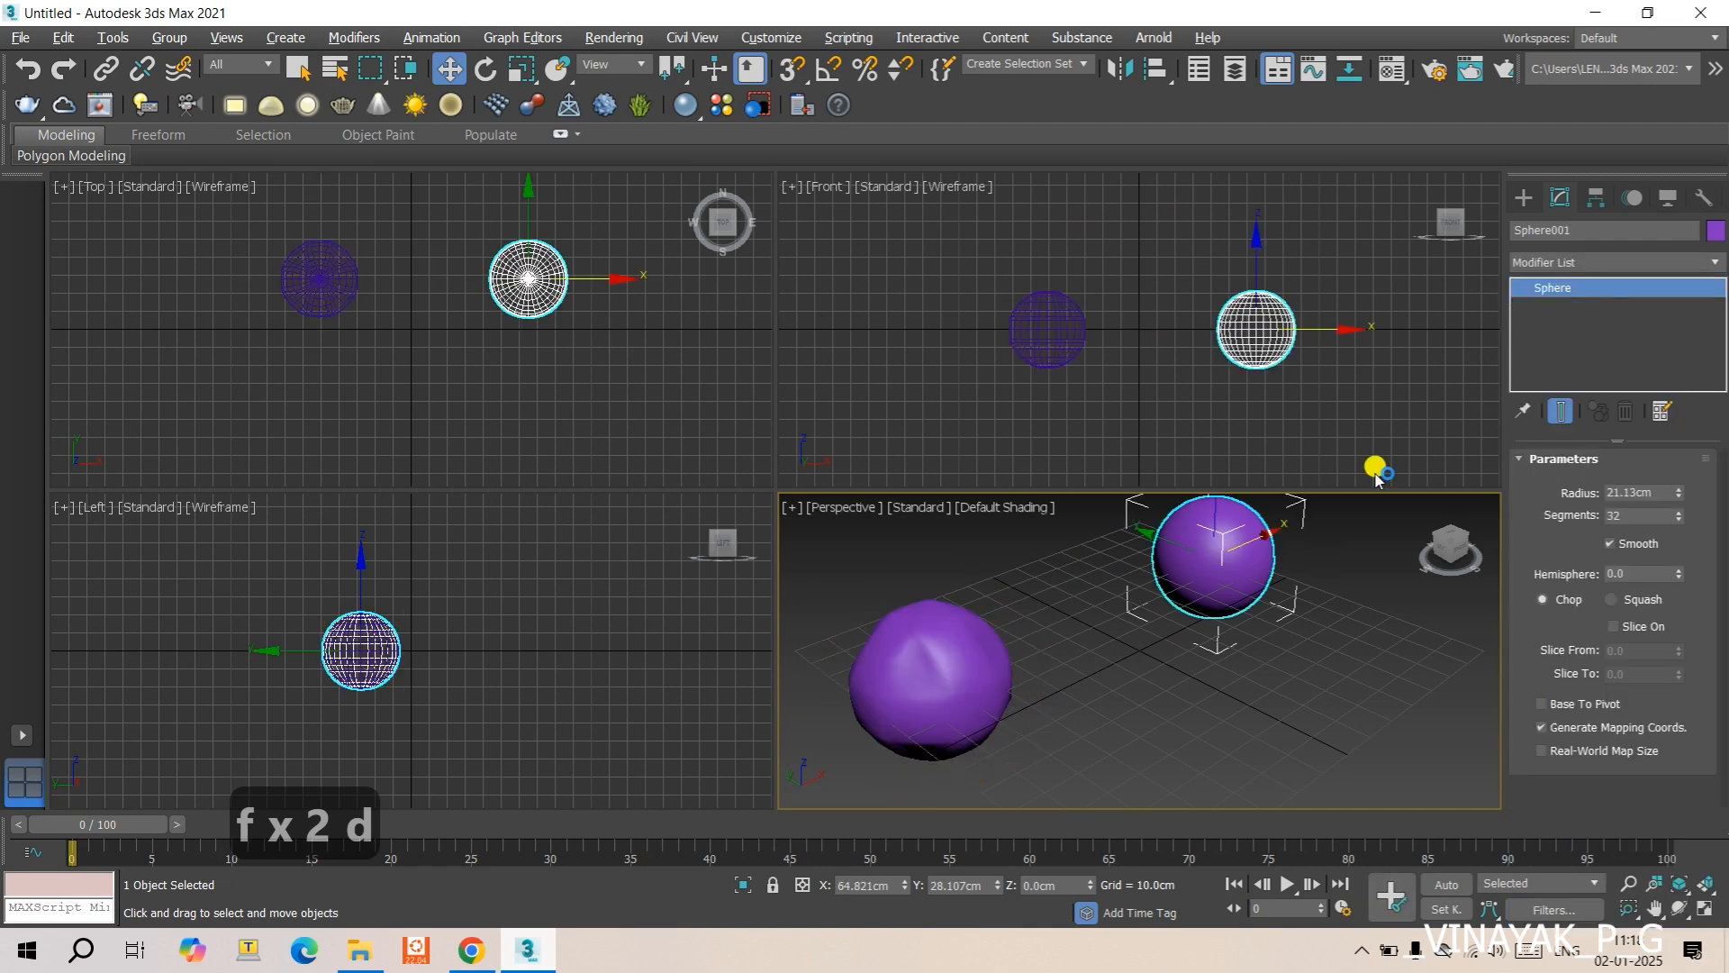
pyautogui.click(1567, 262)
pyautogui.press('f')
pyautogui.press('f')
pyautogui.press('d')
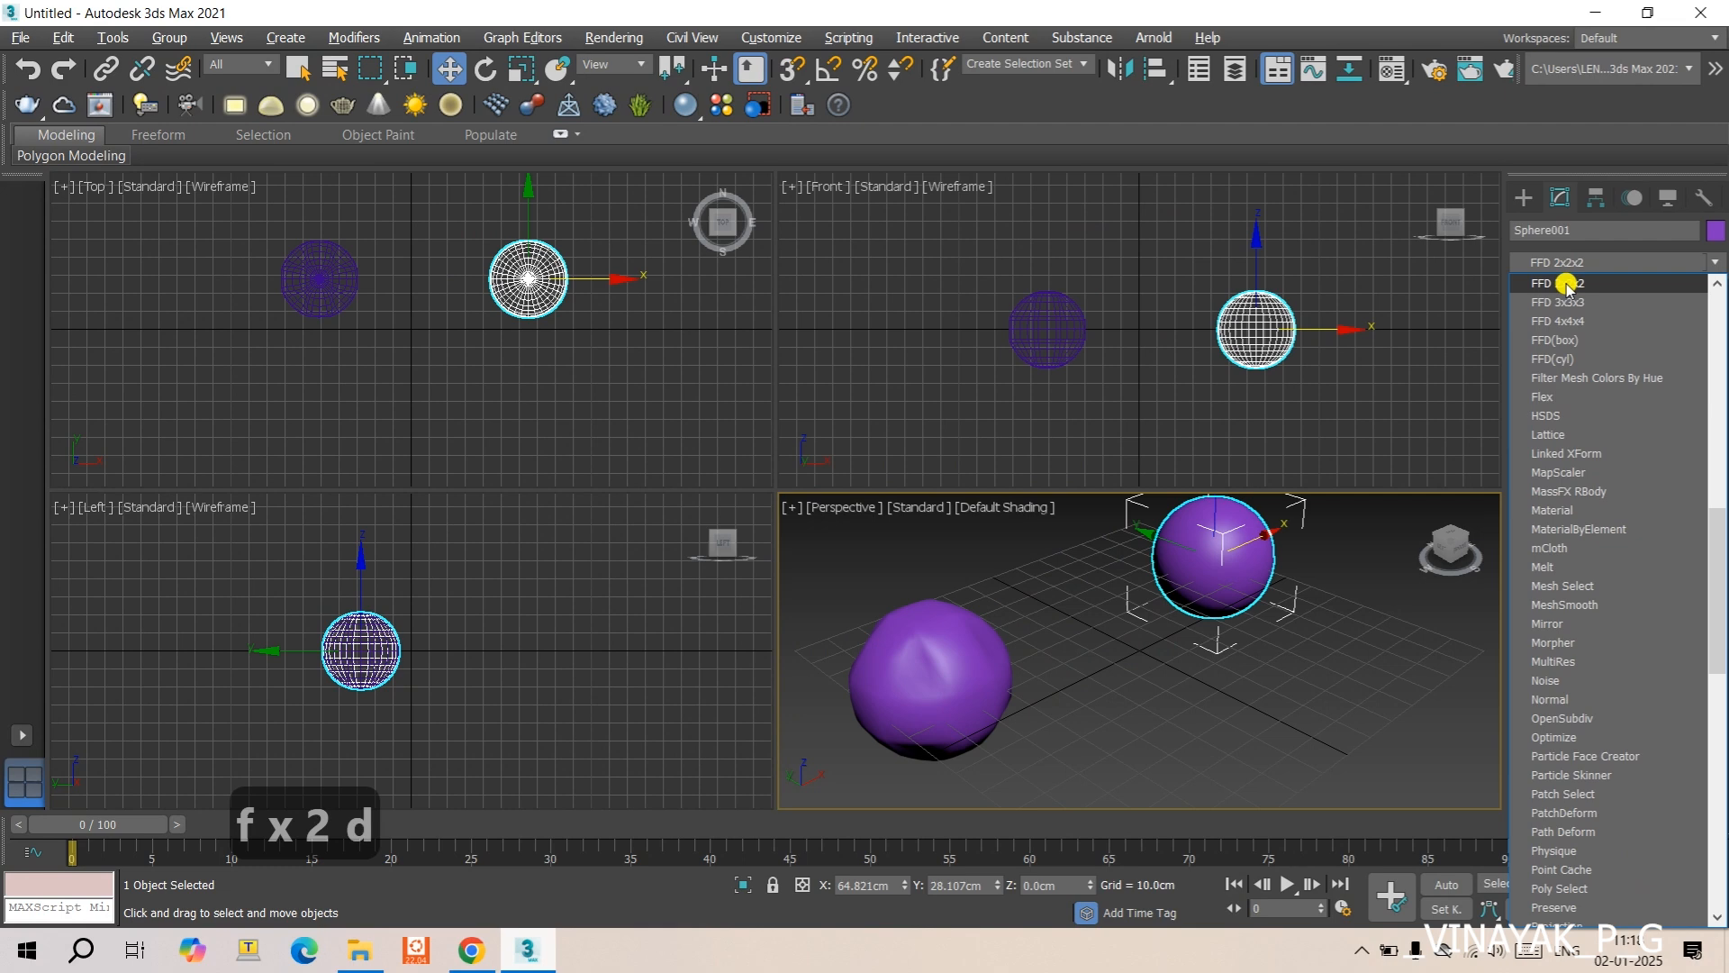
pyautogui.click(1567, 341)
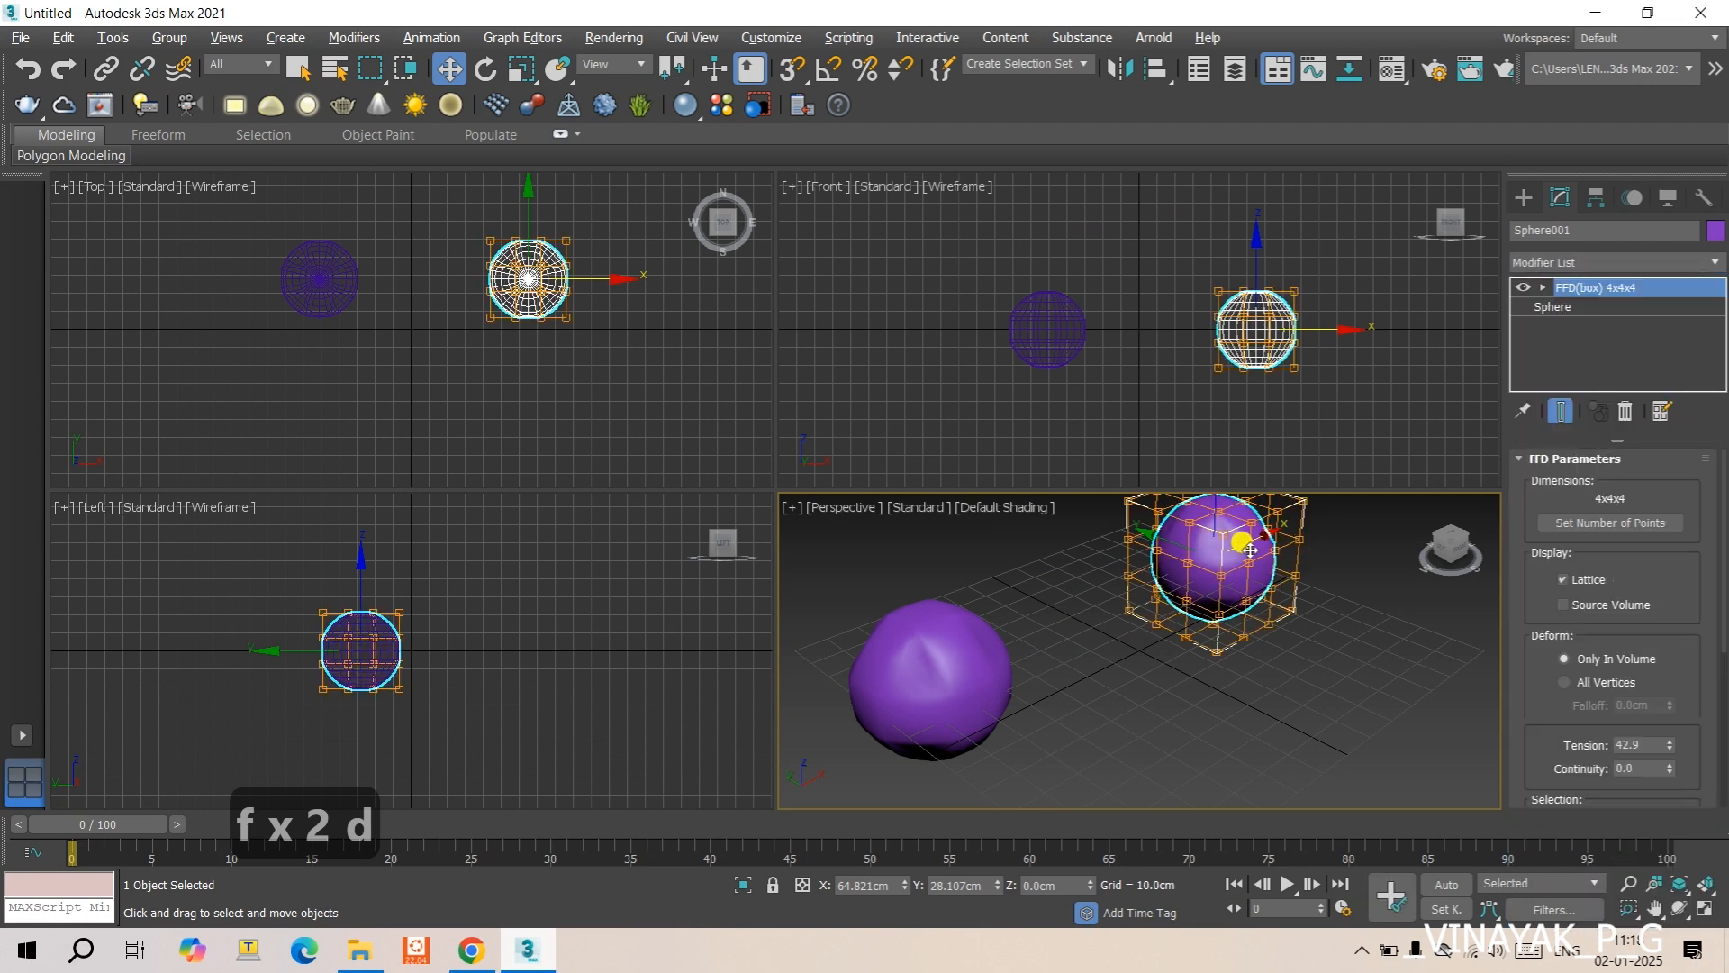
# - Maximize the Perspective view and set the original sphere's FFD(box) tension to 25
pyautogui.hotkey('alt', 'w')
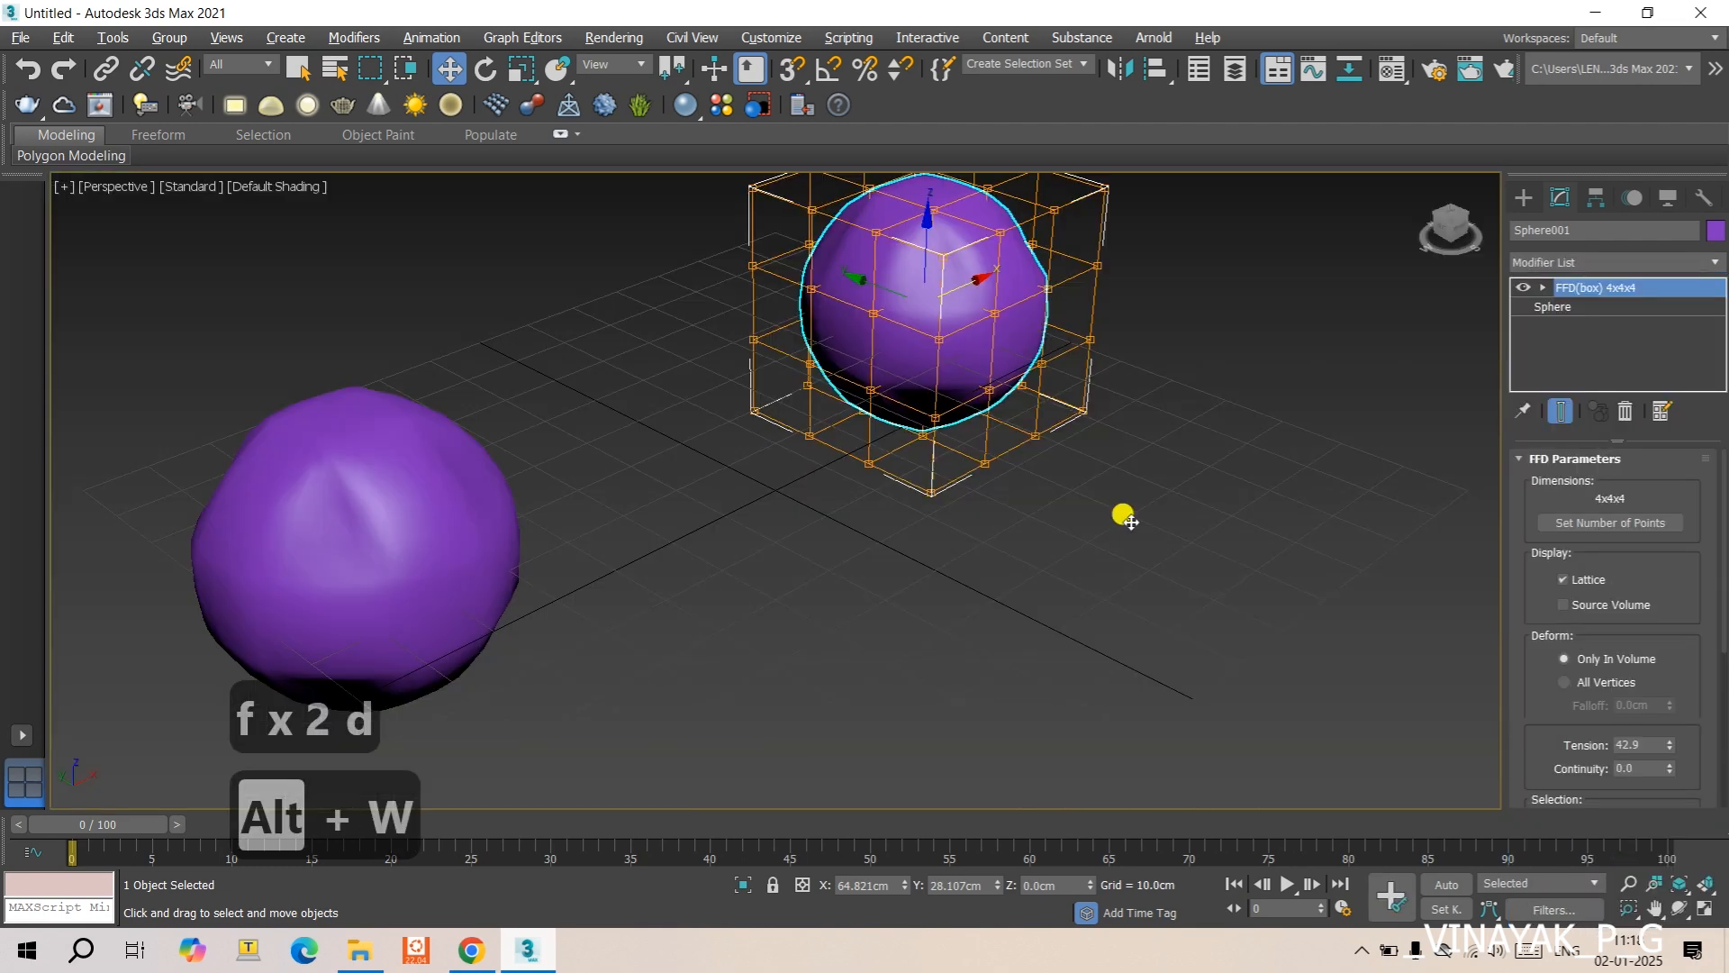
pyautogui.moveTo(973, 464); pyautogui.dragTo(1055, 443, button='middle')
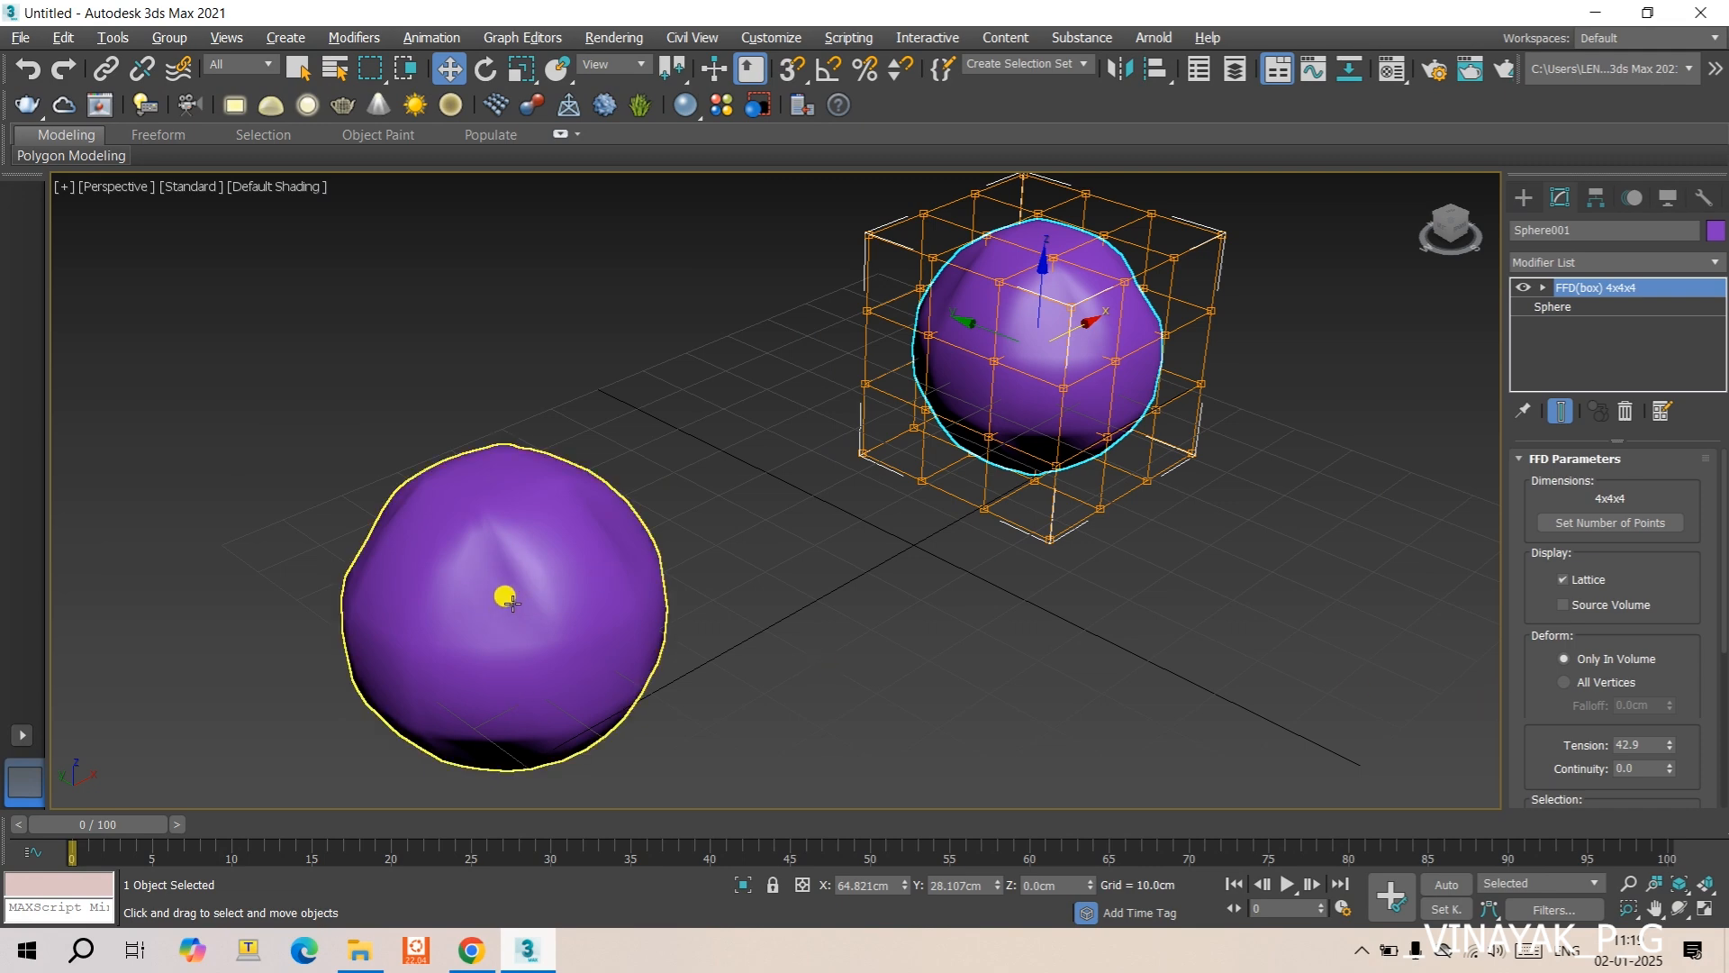
pyautogui.scroll(-4, 1681, 676)
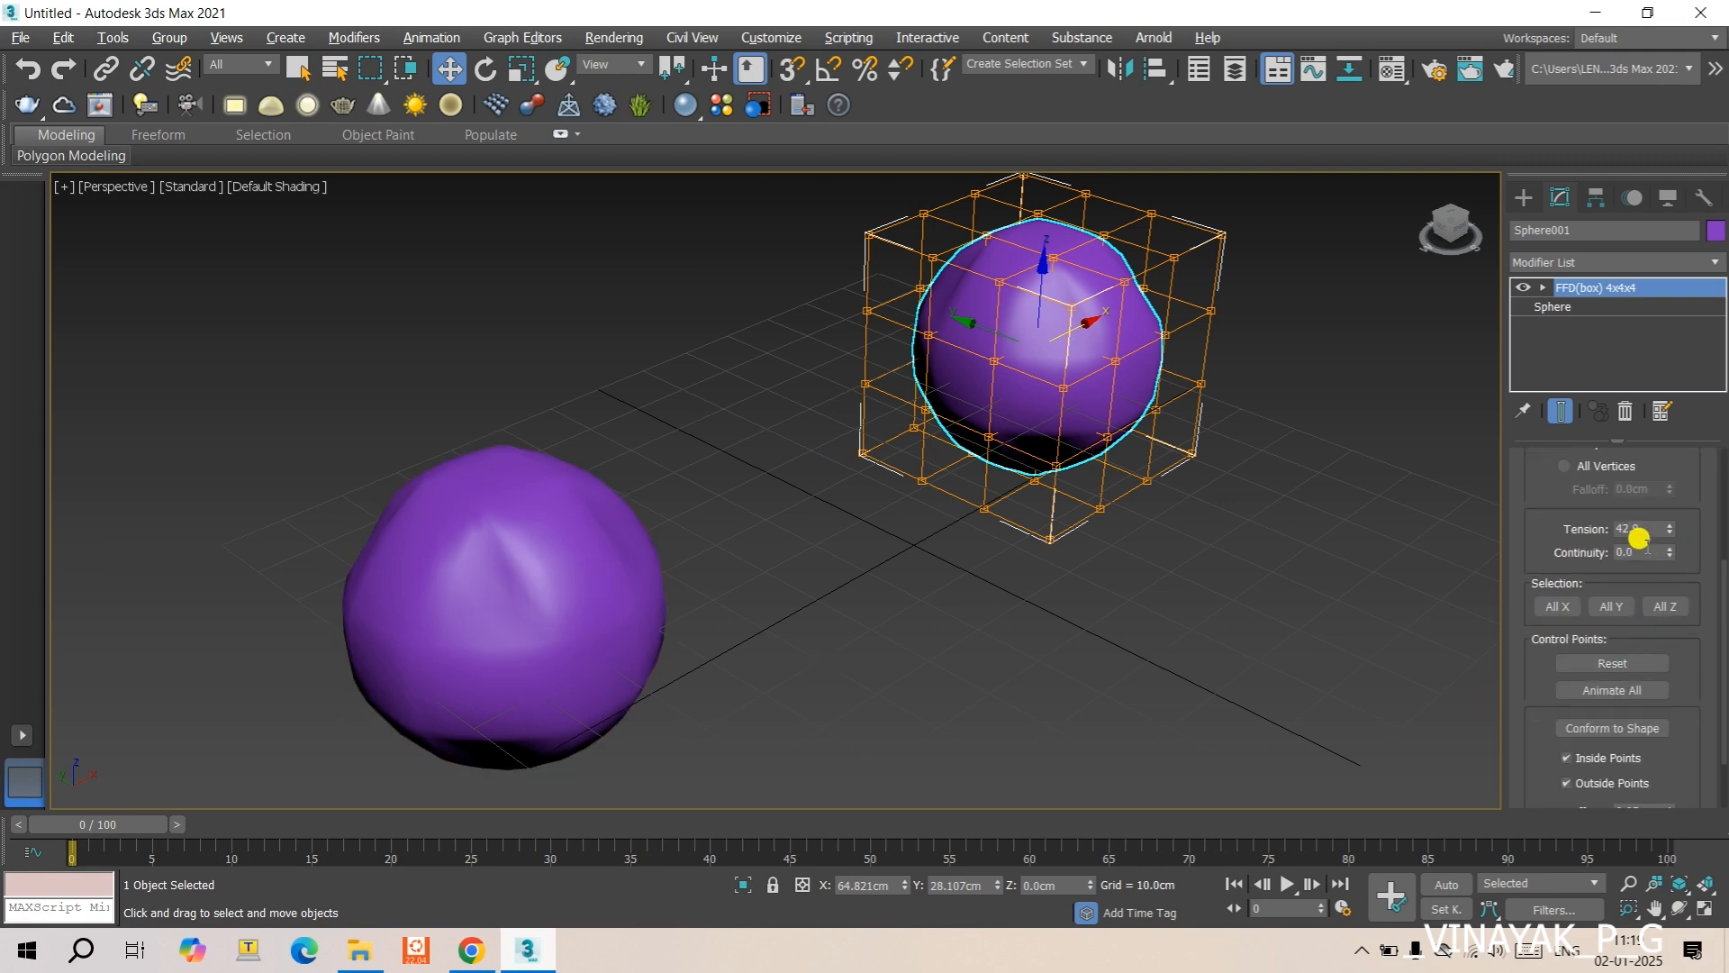
pyautogui.moveTo(1647, 532); pyautogui.dragTo(1593, 528)
pyautogui.write('25')
pyautogui.press('Return')
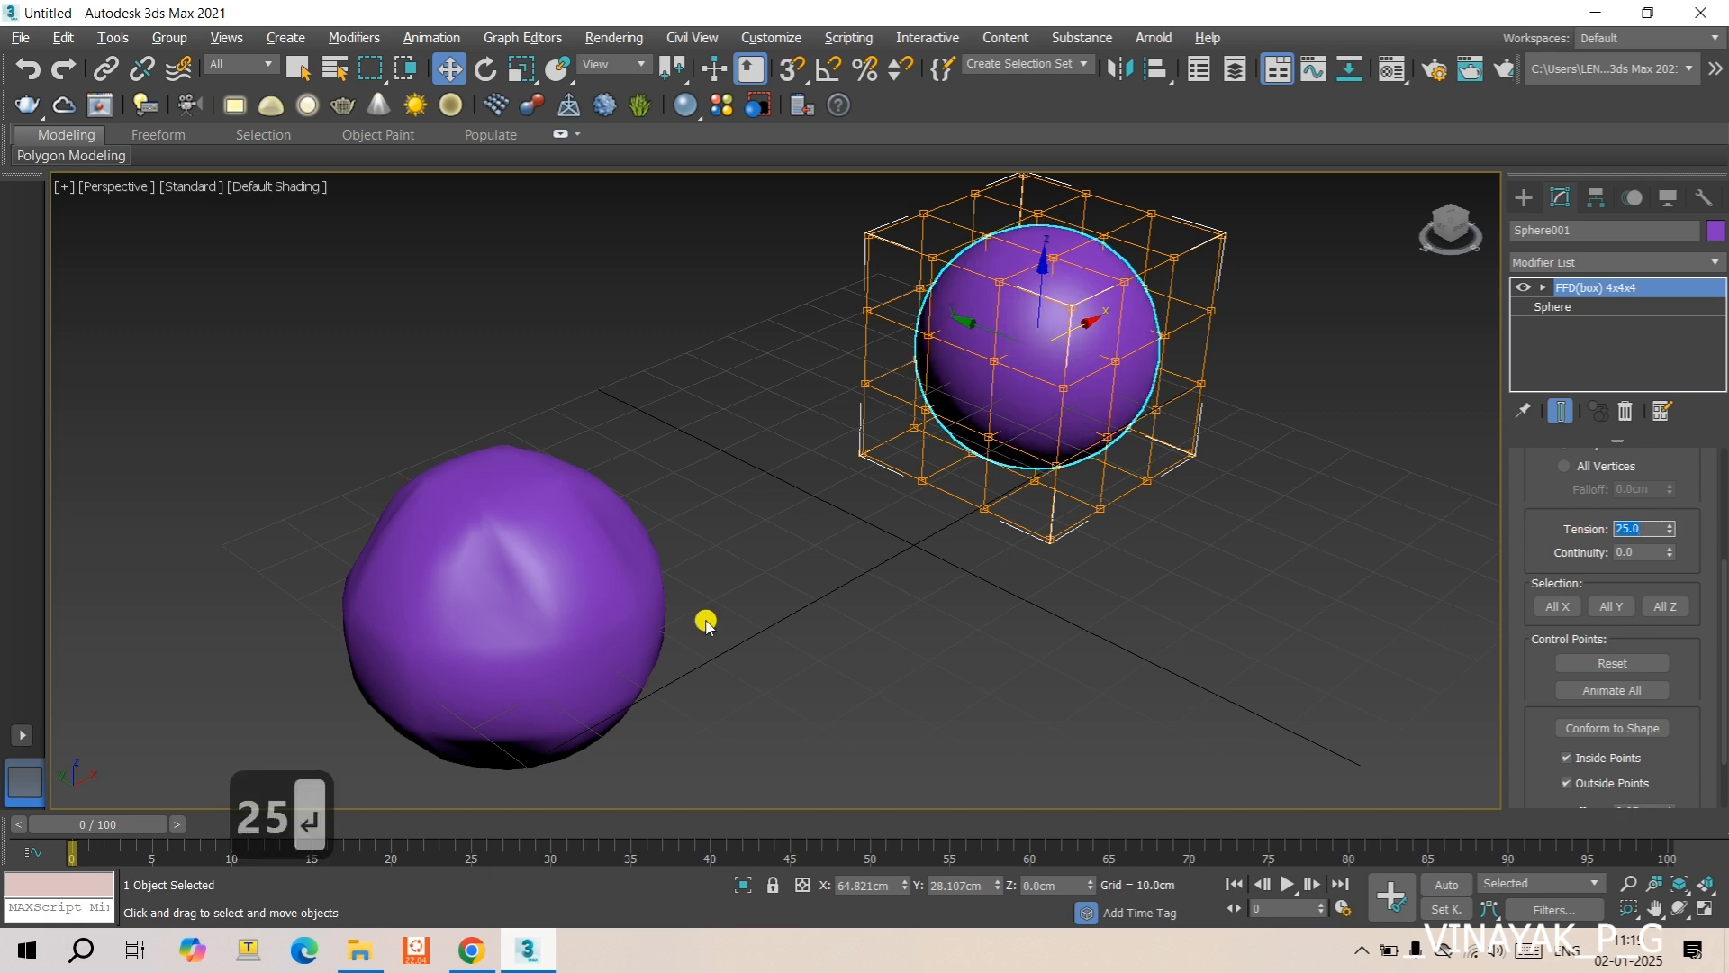
# - Set the copied sphere's FFD(box) tension to 25
pyautogui.click(513, 590)
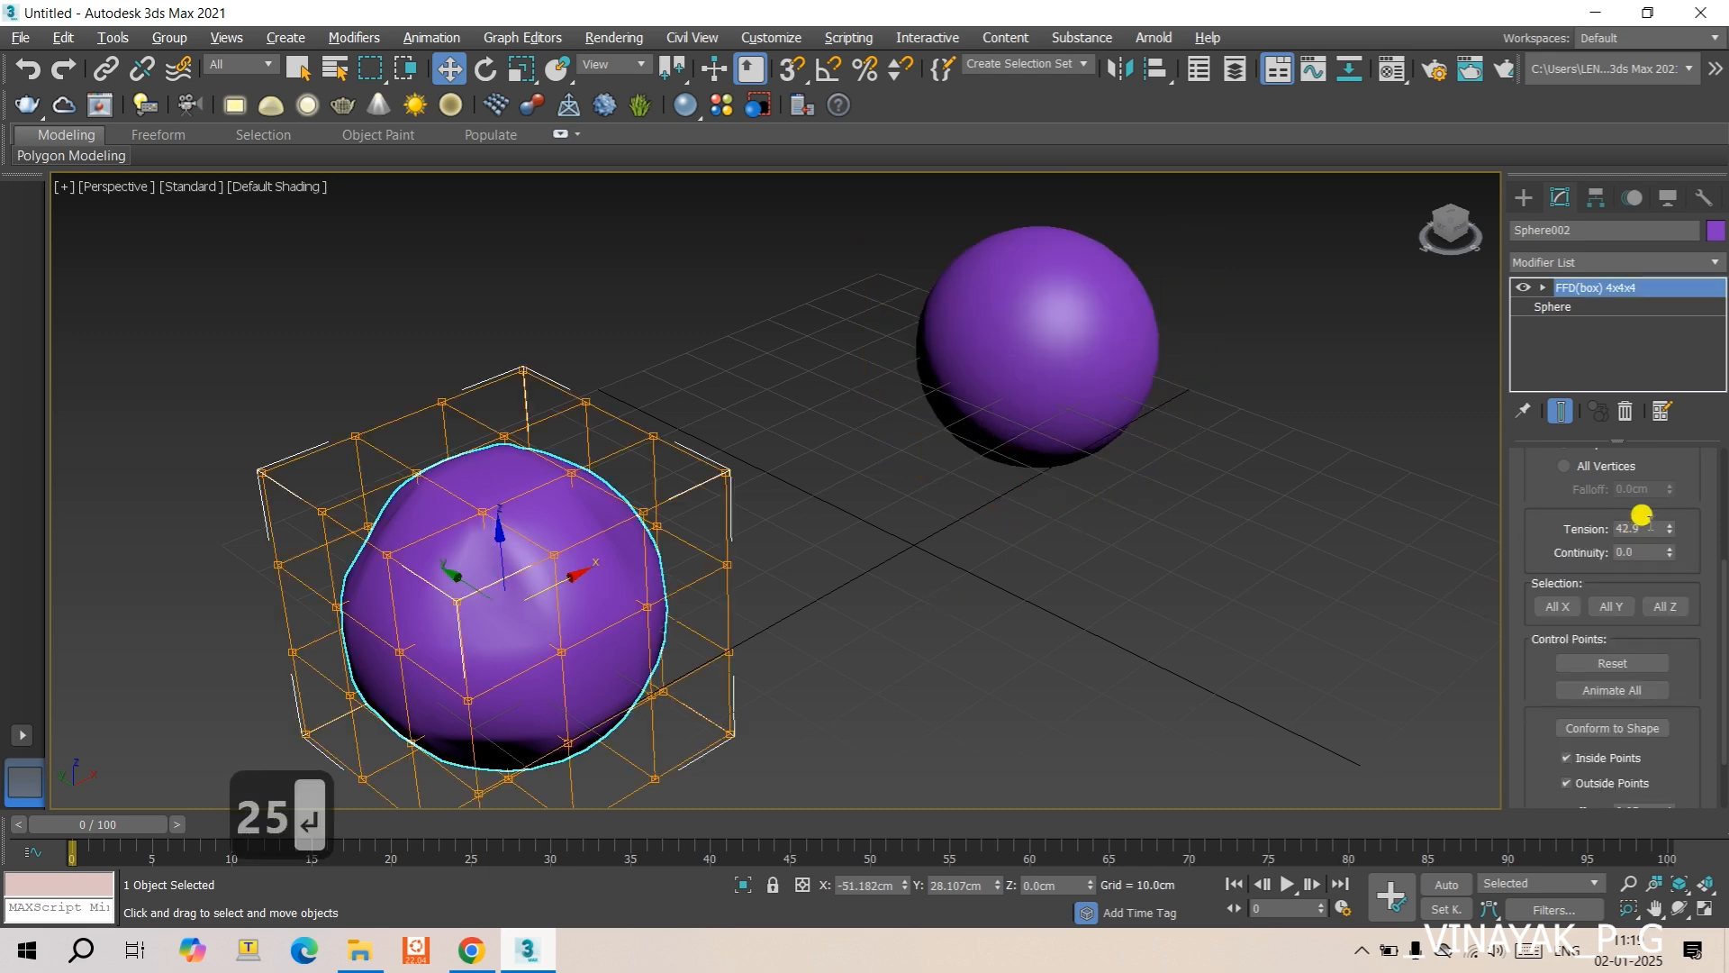
pyautogui.moveTo(1638, 523); pyautogui.dragTo(1544, 524)
pyautogui.write('25')
pyautogui.press('Return')
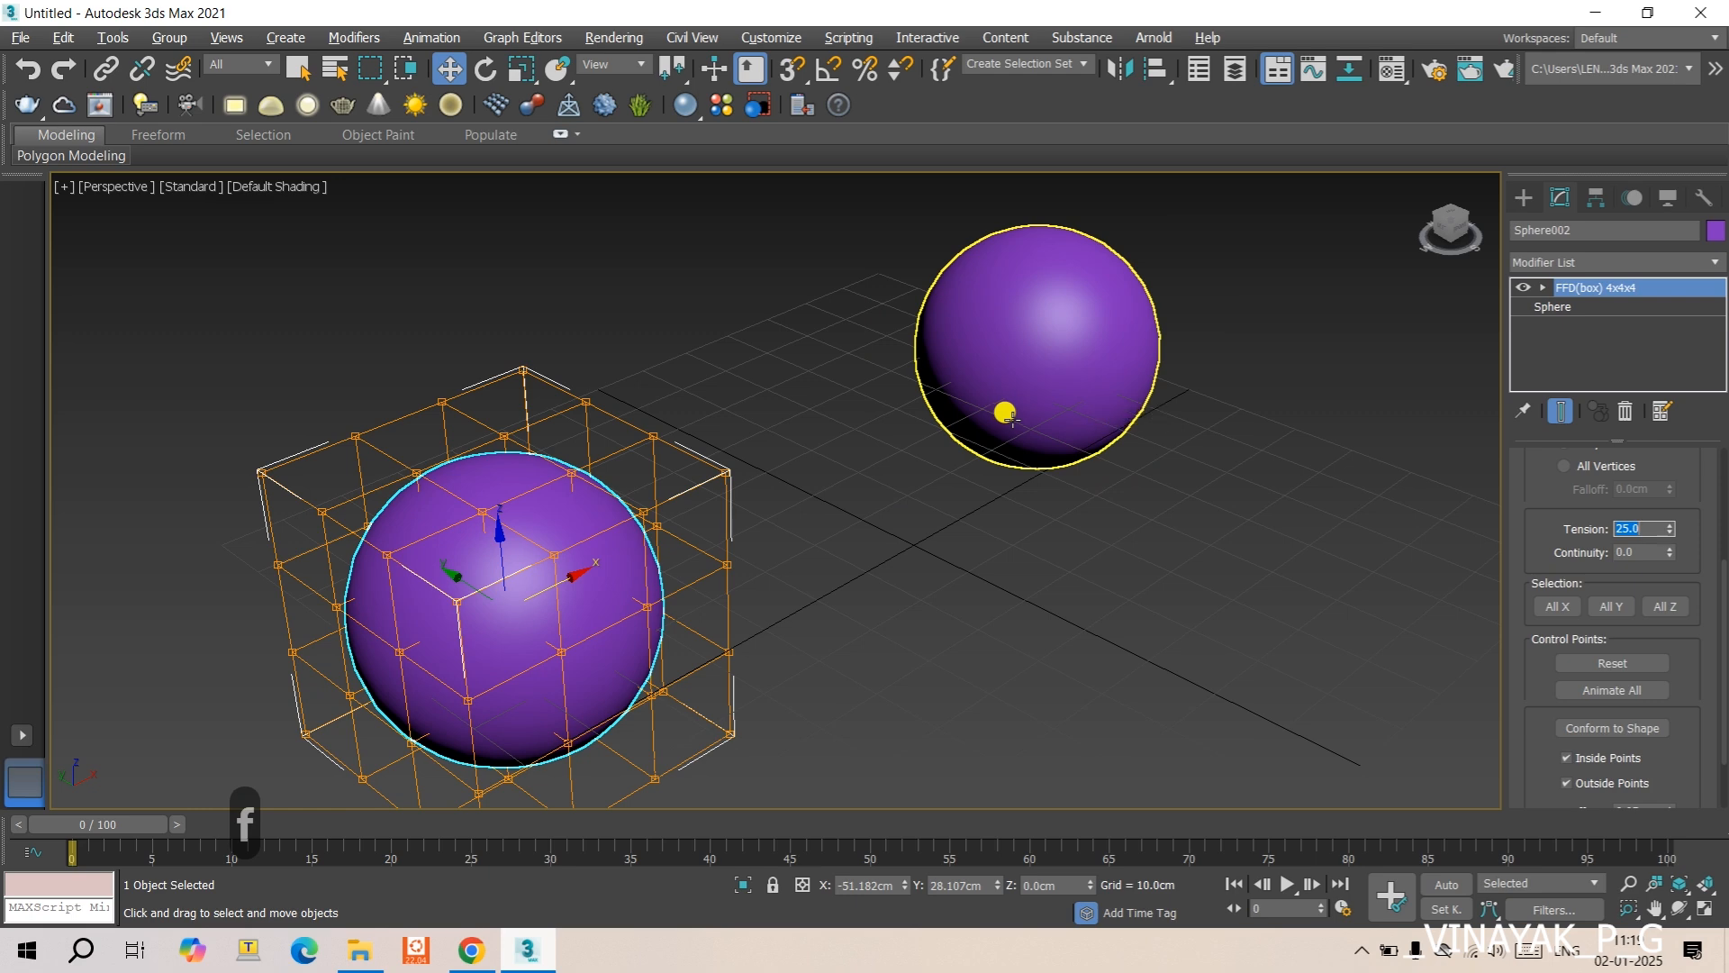
# - Switch to the Front view and activate the Control Points level of the copied sphere's FFD(box)
pyautogui.click(1162, 536)
pyautogui.press('f')
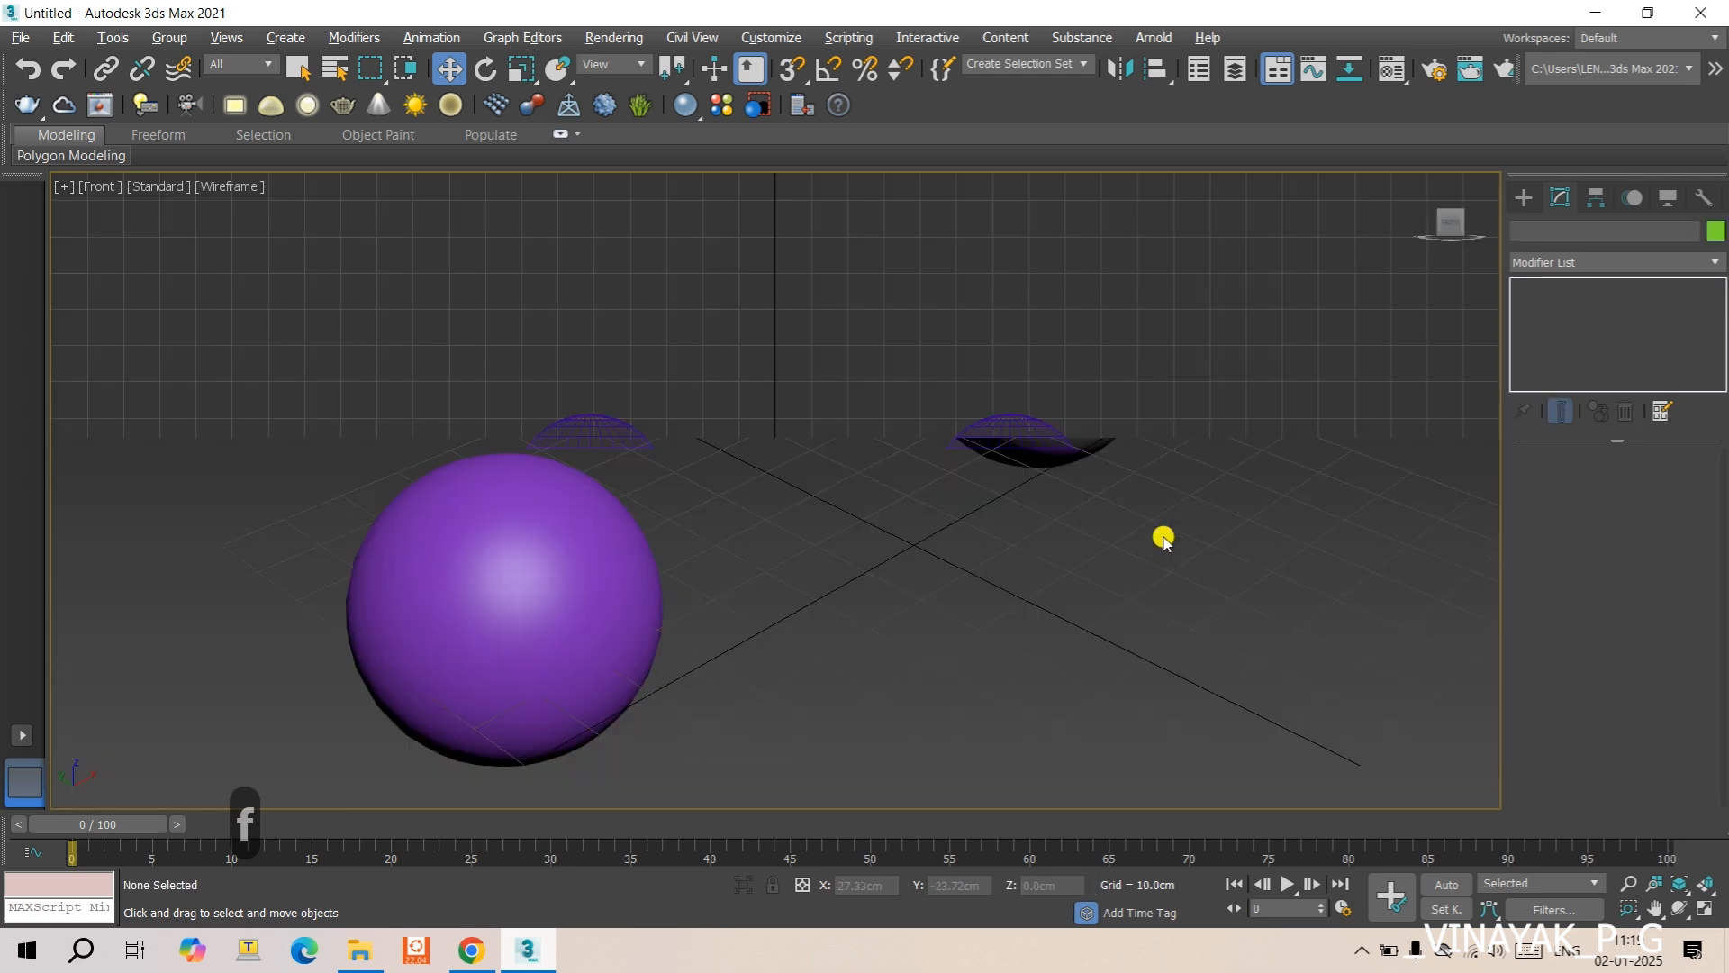
pyautogui.scroll(8, 602, 464)
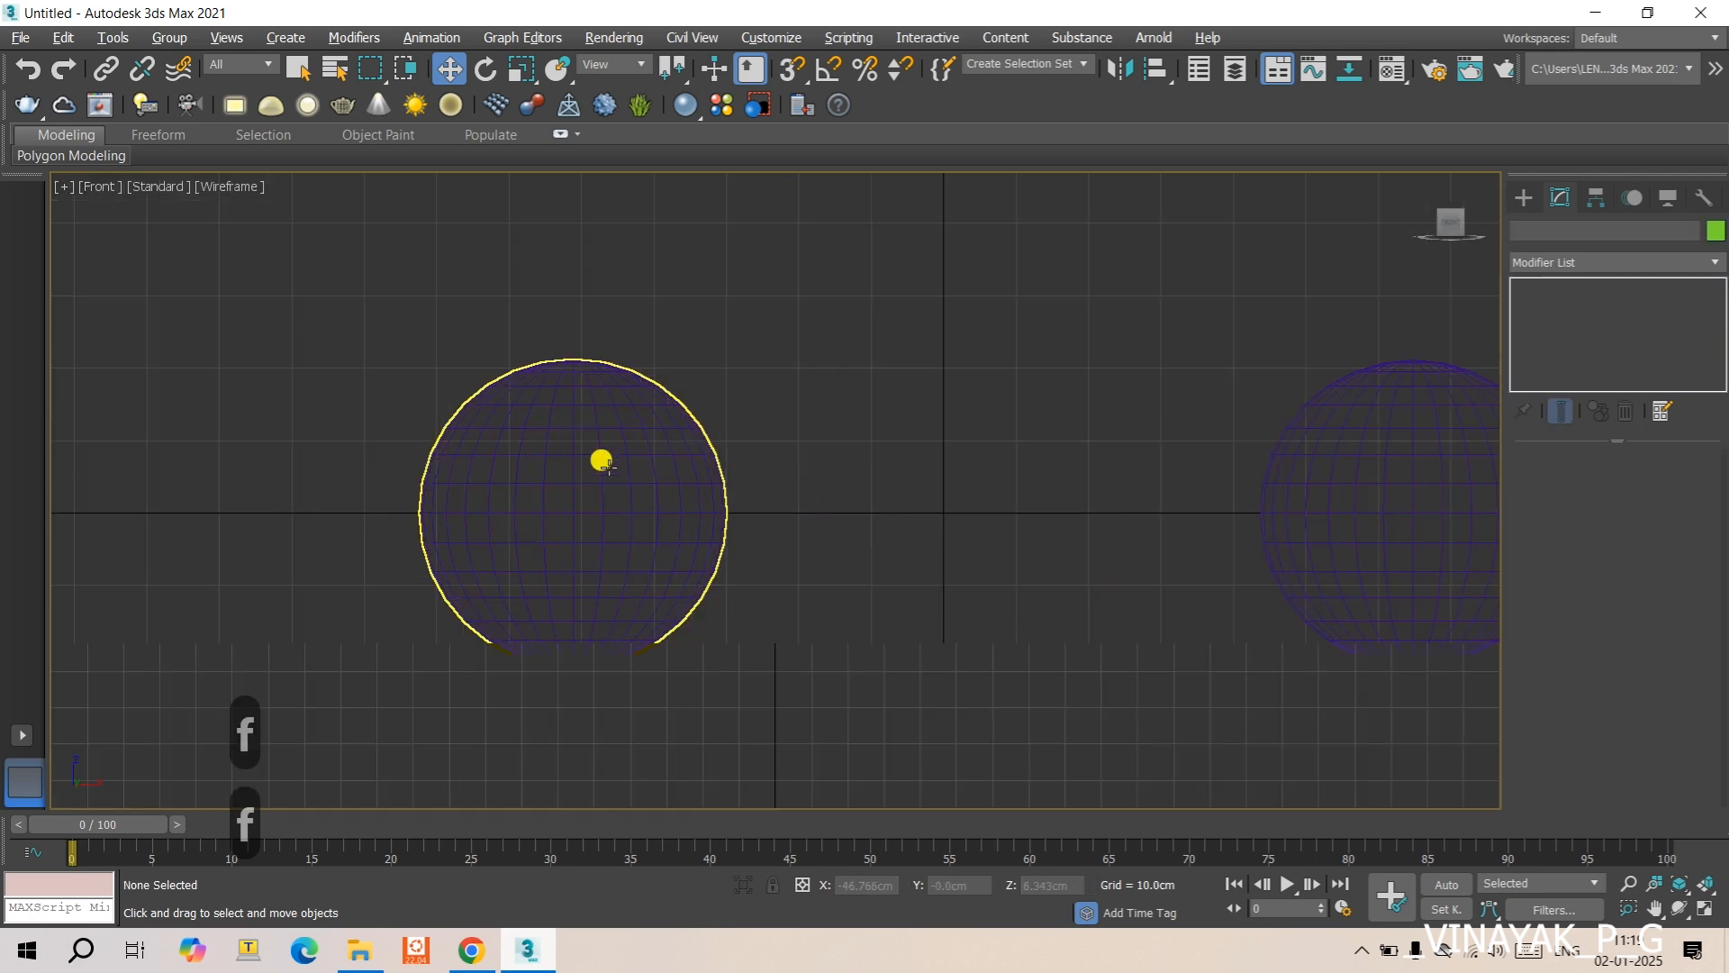
pyautogui.scroll(-2, 648, 471)
pyautogui.click(529, 567)
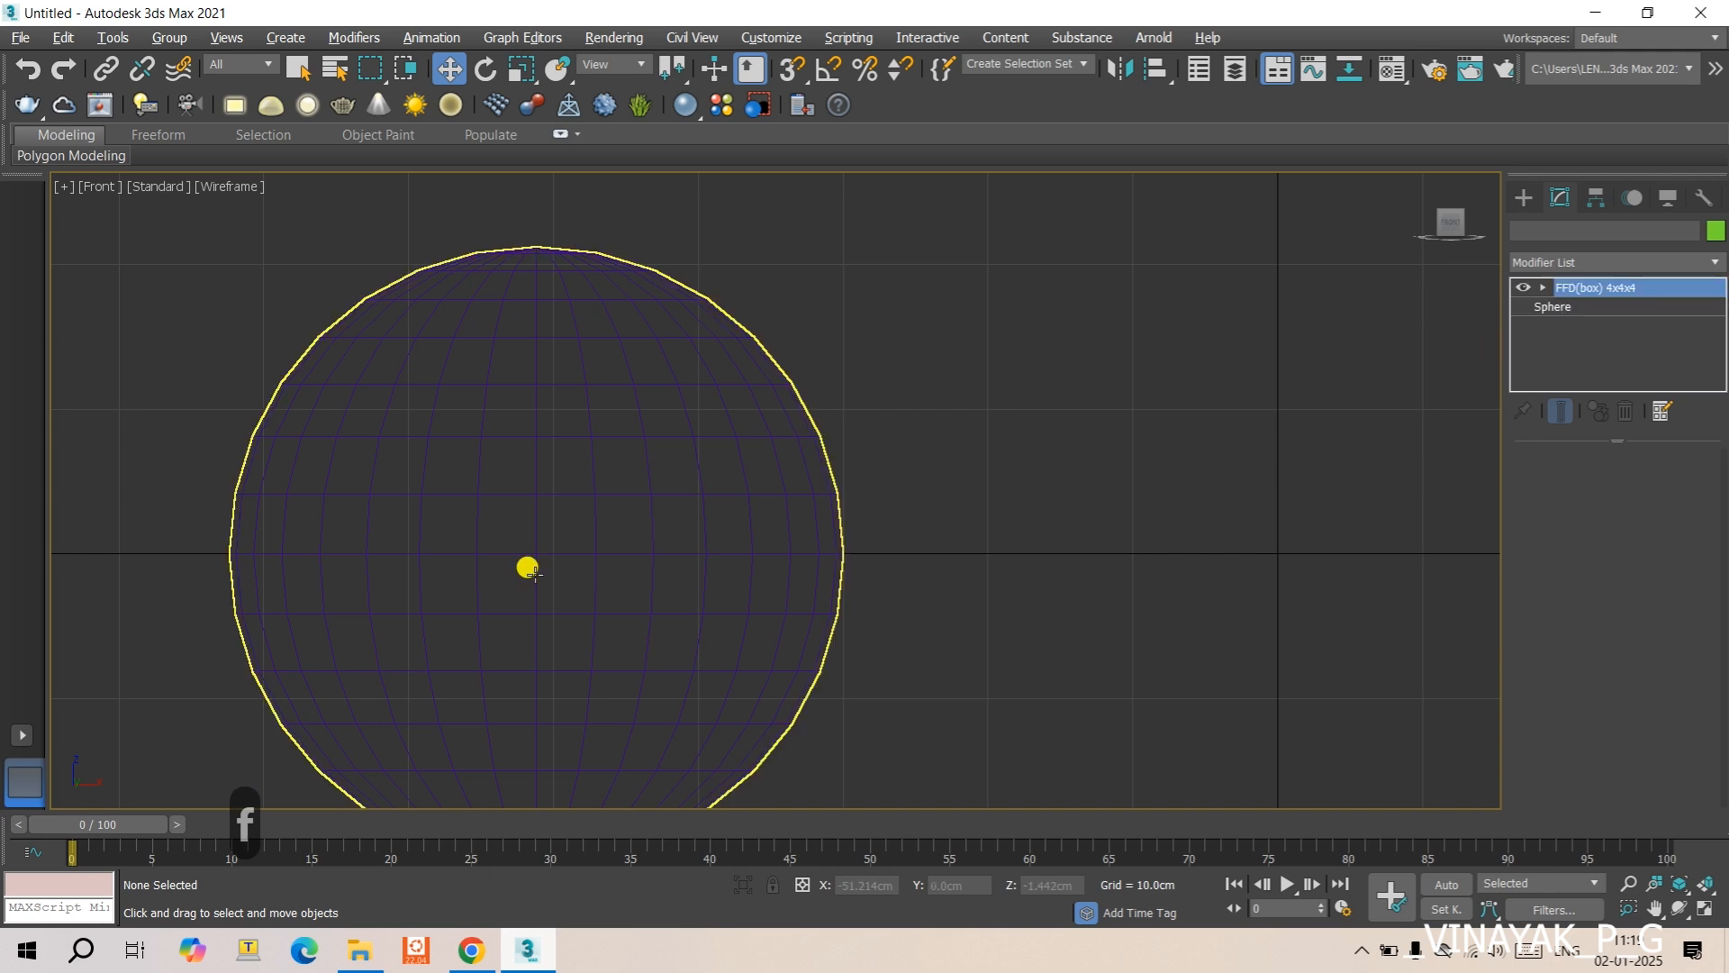
pyautogui.click(1544, 287)
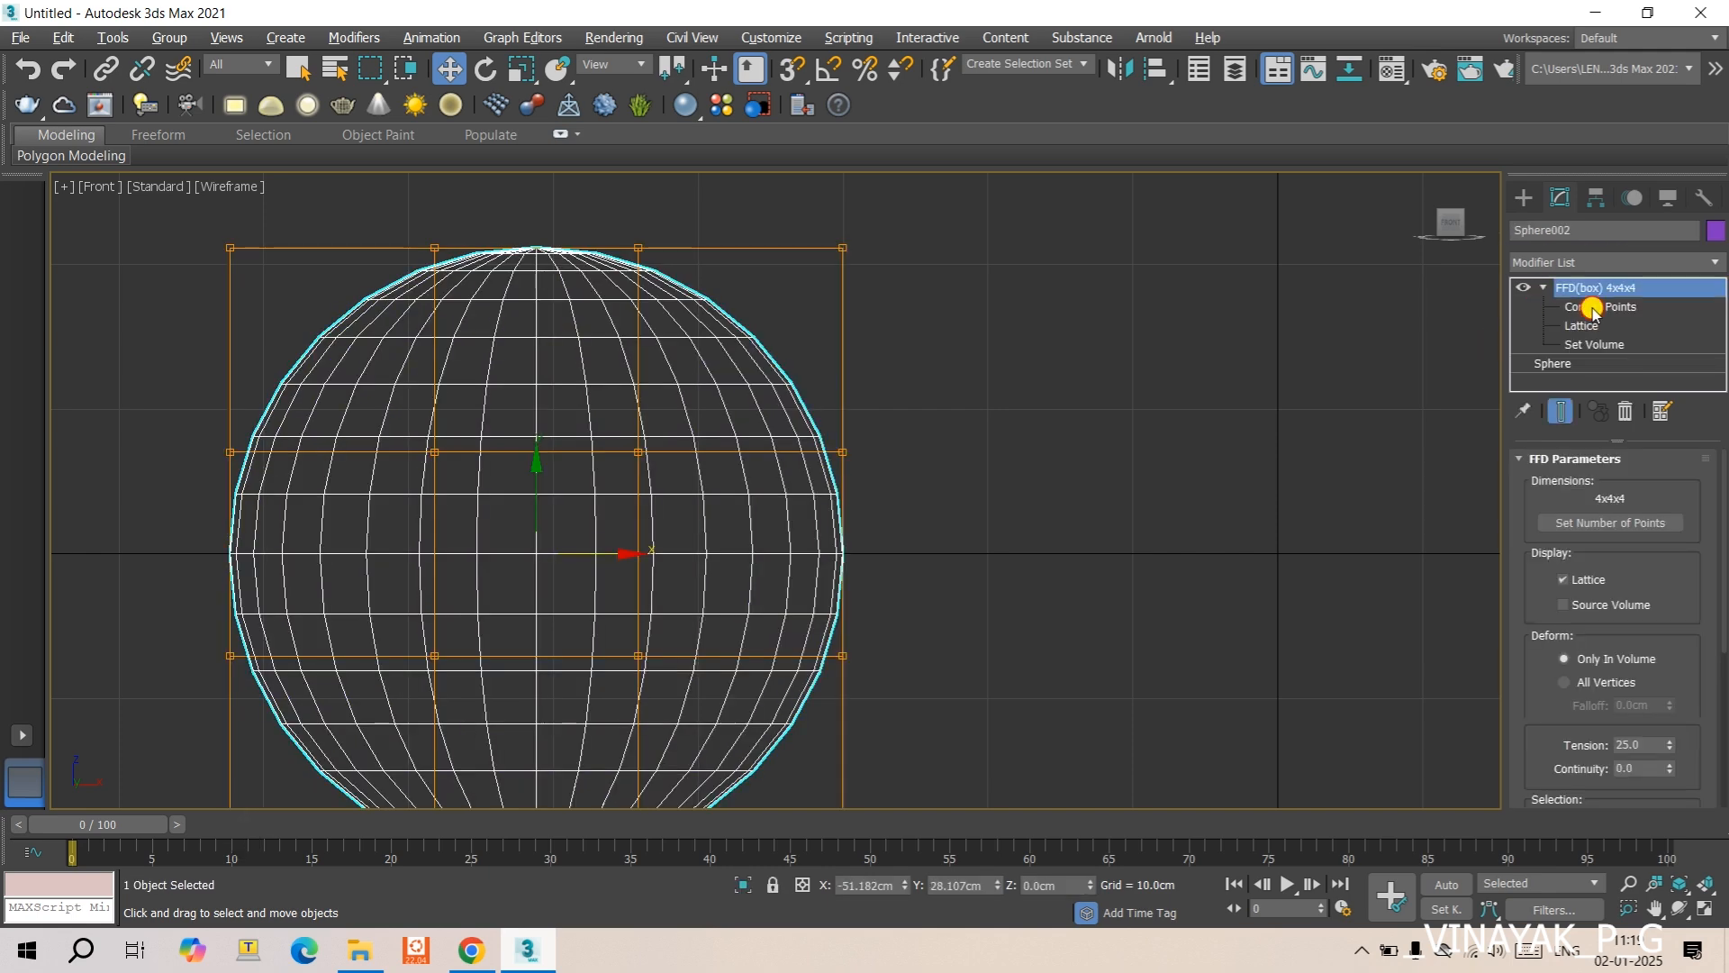
pyautogui.click(1592, 307)
pyautogui.scroll(-4, 1015, 493)
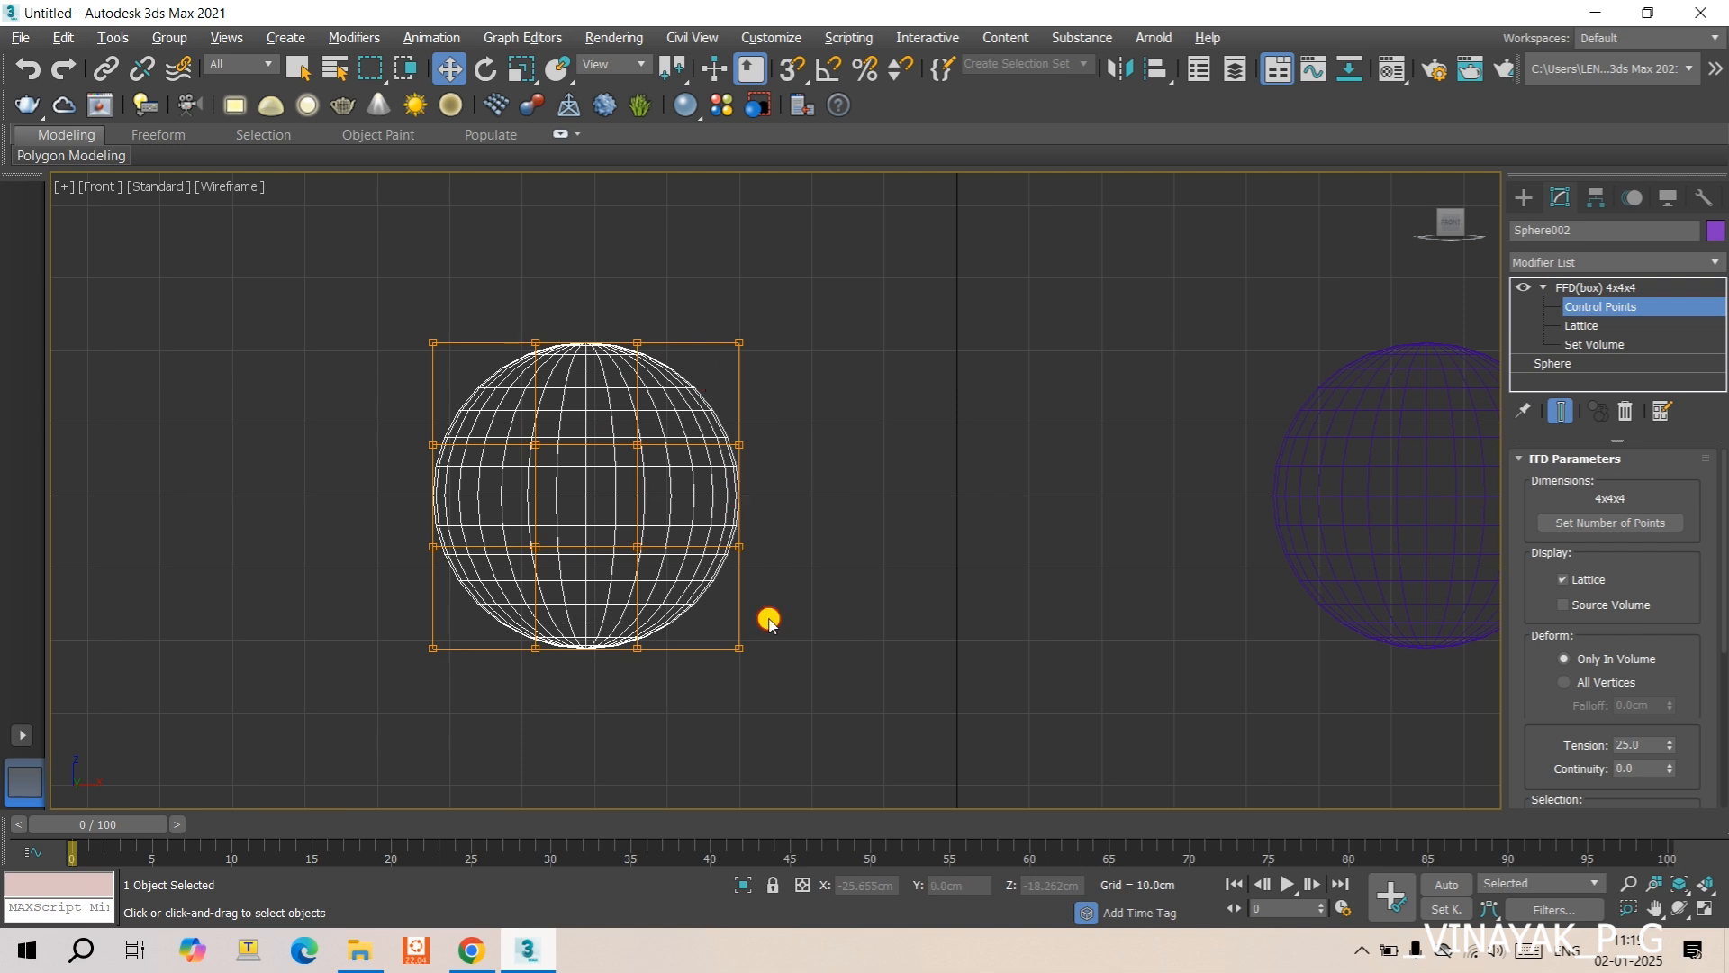
# - Move the copied sphere's outermost +X column of lattice points along X and leave it at about X -28.9 cm
pyautogui.moveTo(671, 315); pyautogui.dragTo(785, 687)
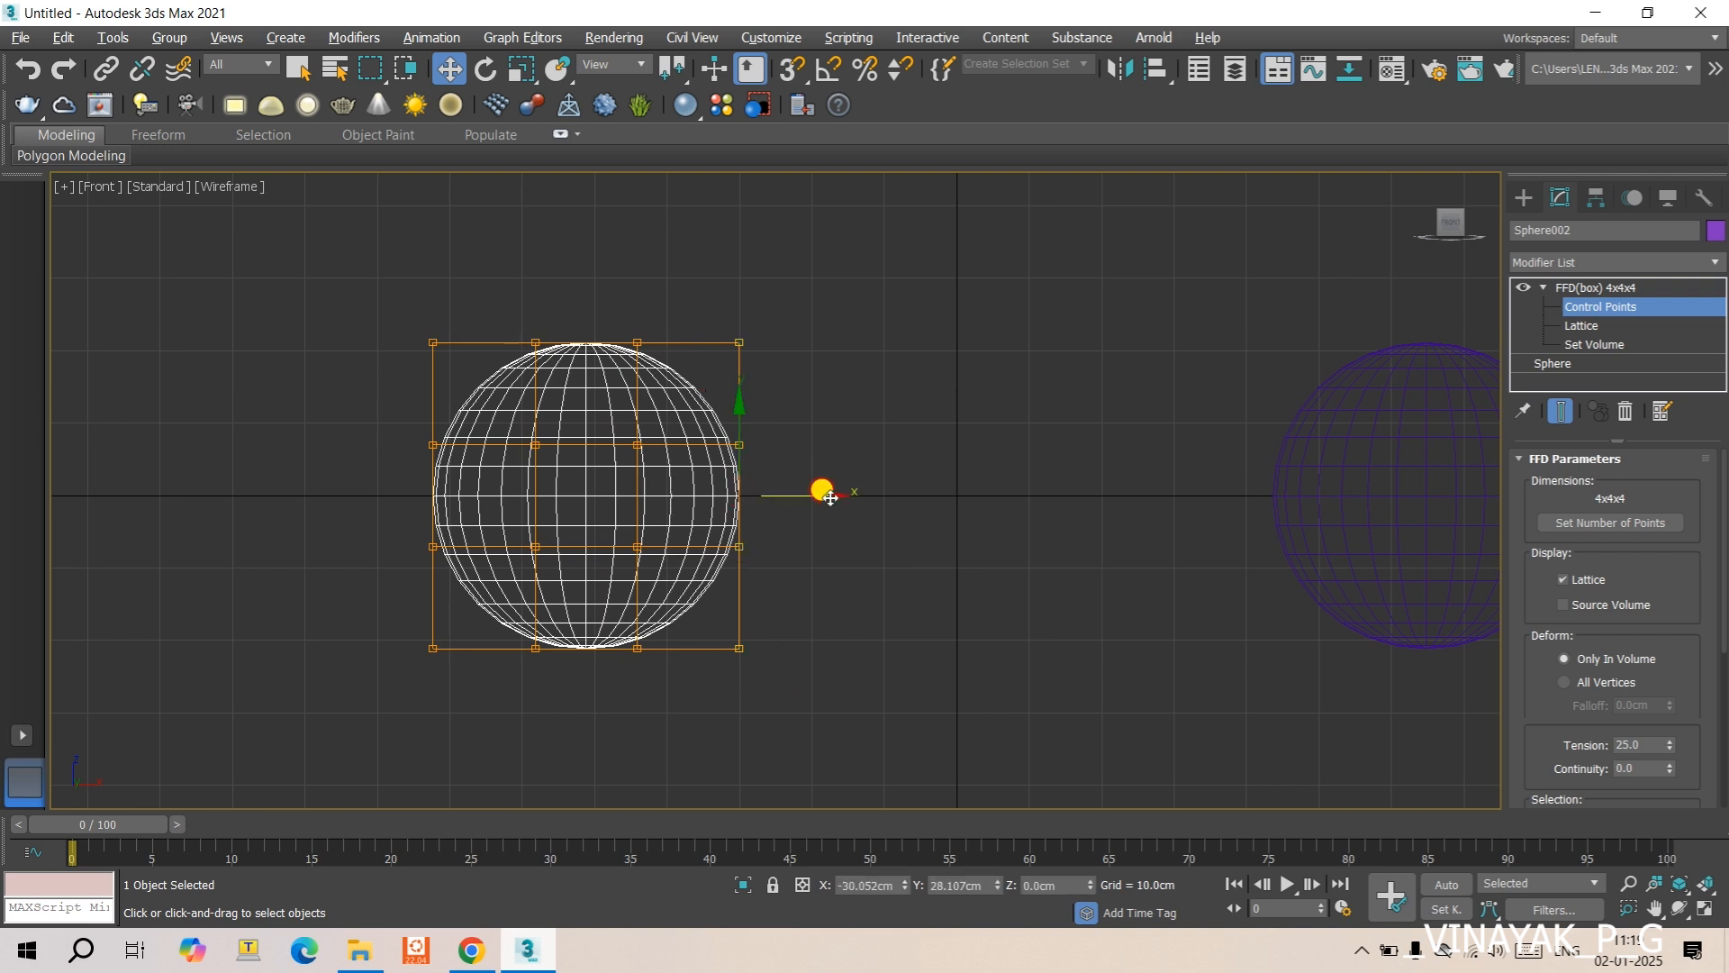
pyautogui.moveTo(829, 498); pyautogui.dragTo(873, 494)
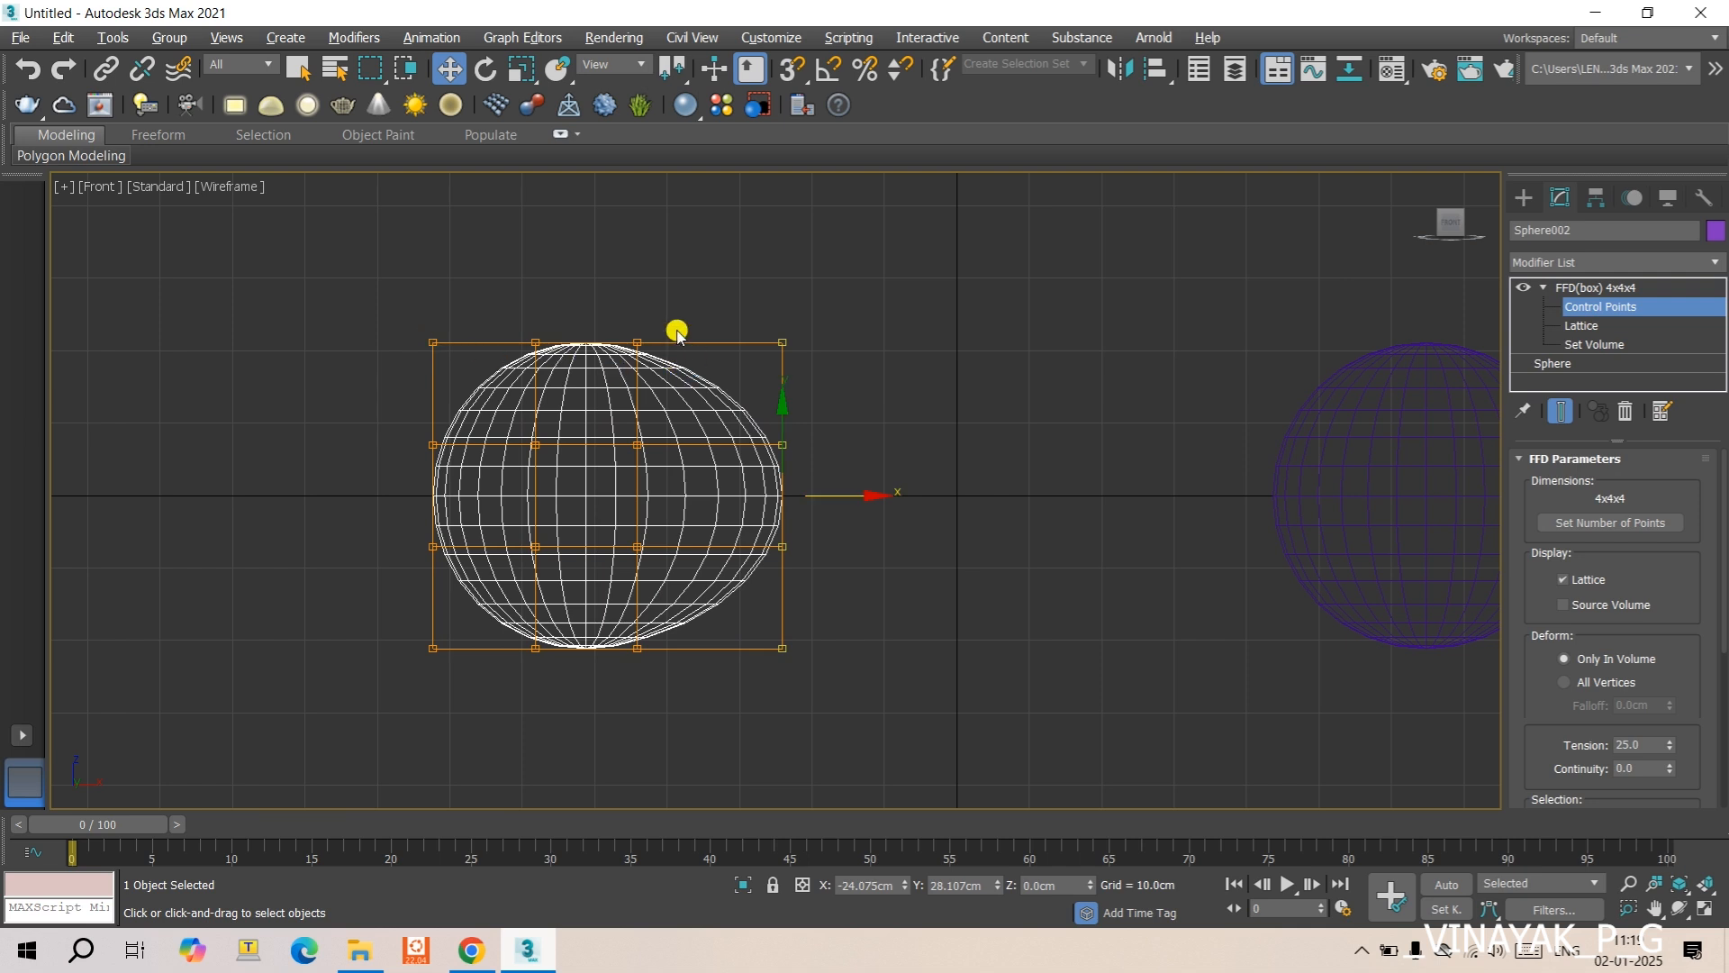
pyautogui.moveTo(864, 490); pyautogui.dragTo(812, 521)
pyautogui.moveTo(1028, 519); pyautogui.dragTo(715, 509, button='middle')
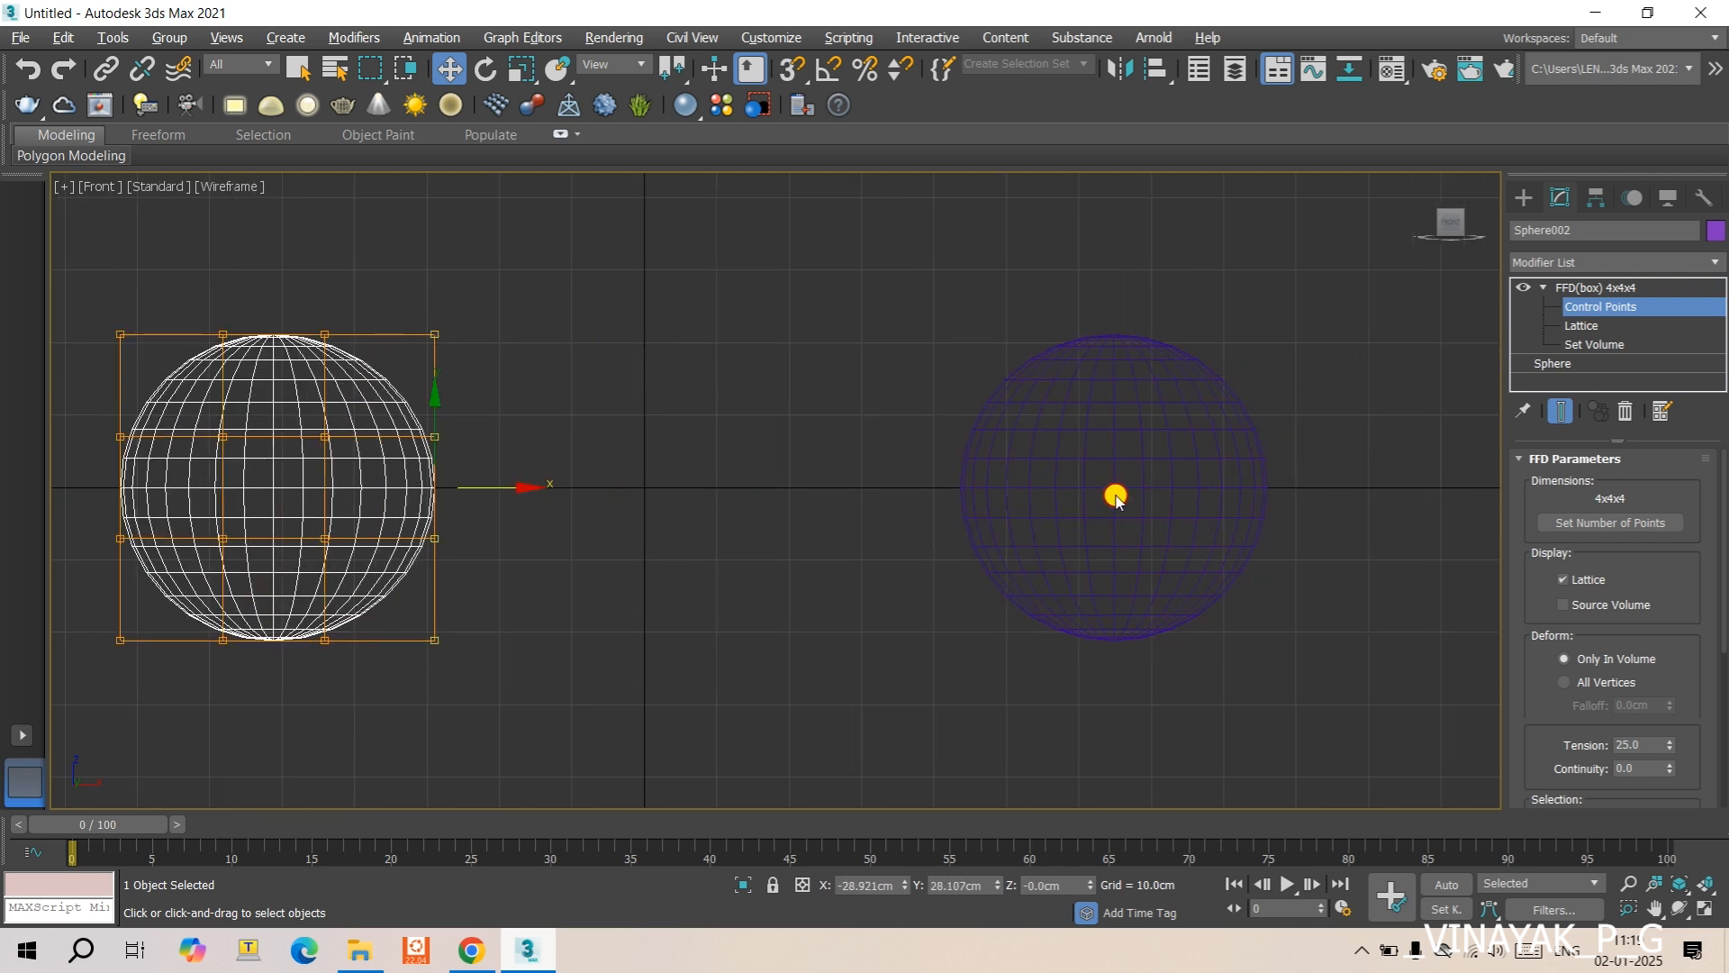
# - Leave the Control Points level, select the original sphere and set its FFD(box) continuity to 25
pyautogui.click(1115, 498)
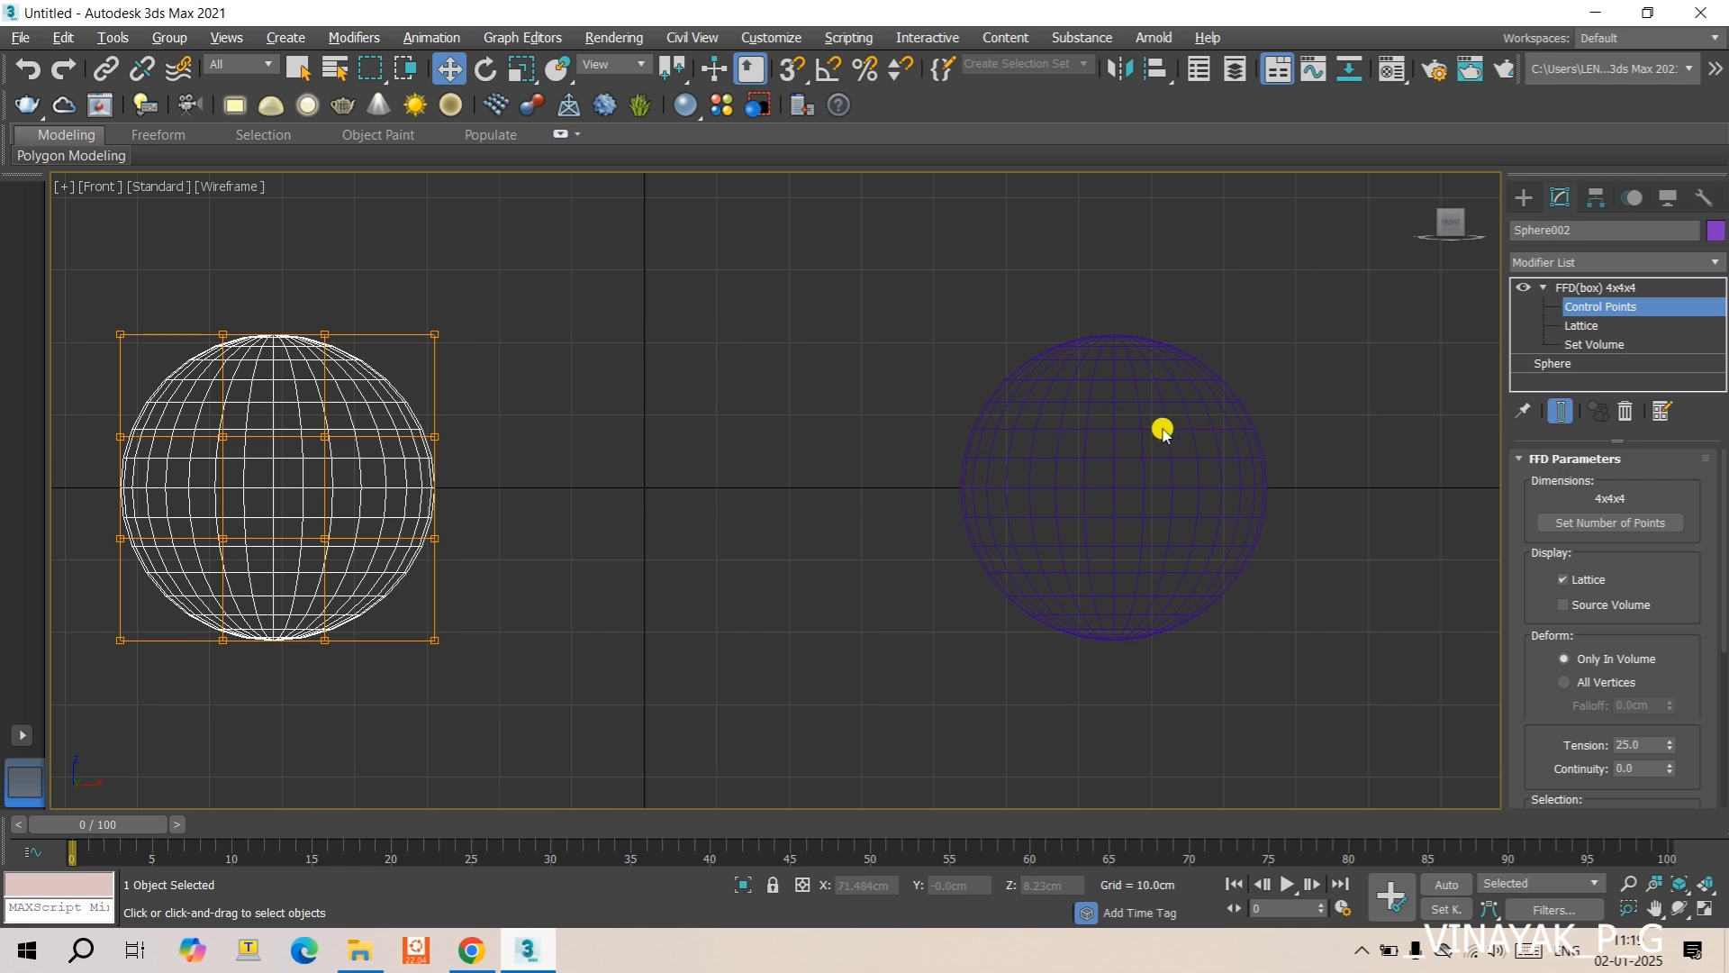
pyautogui.click(1597, 288)
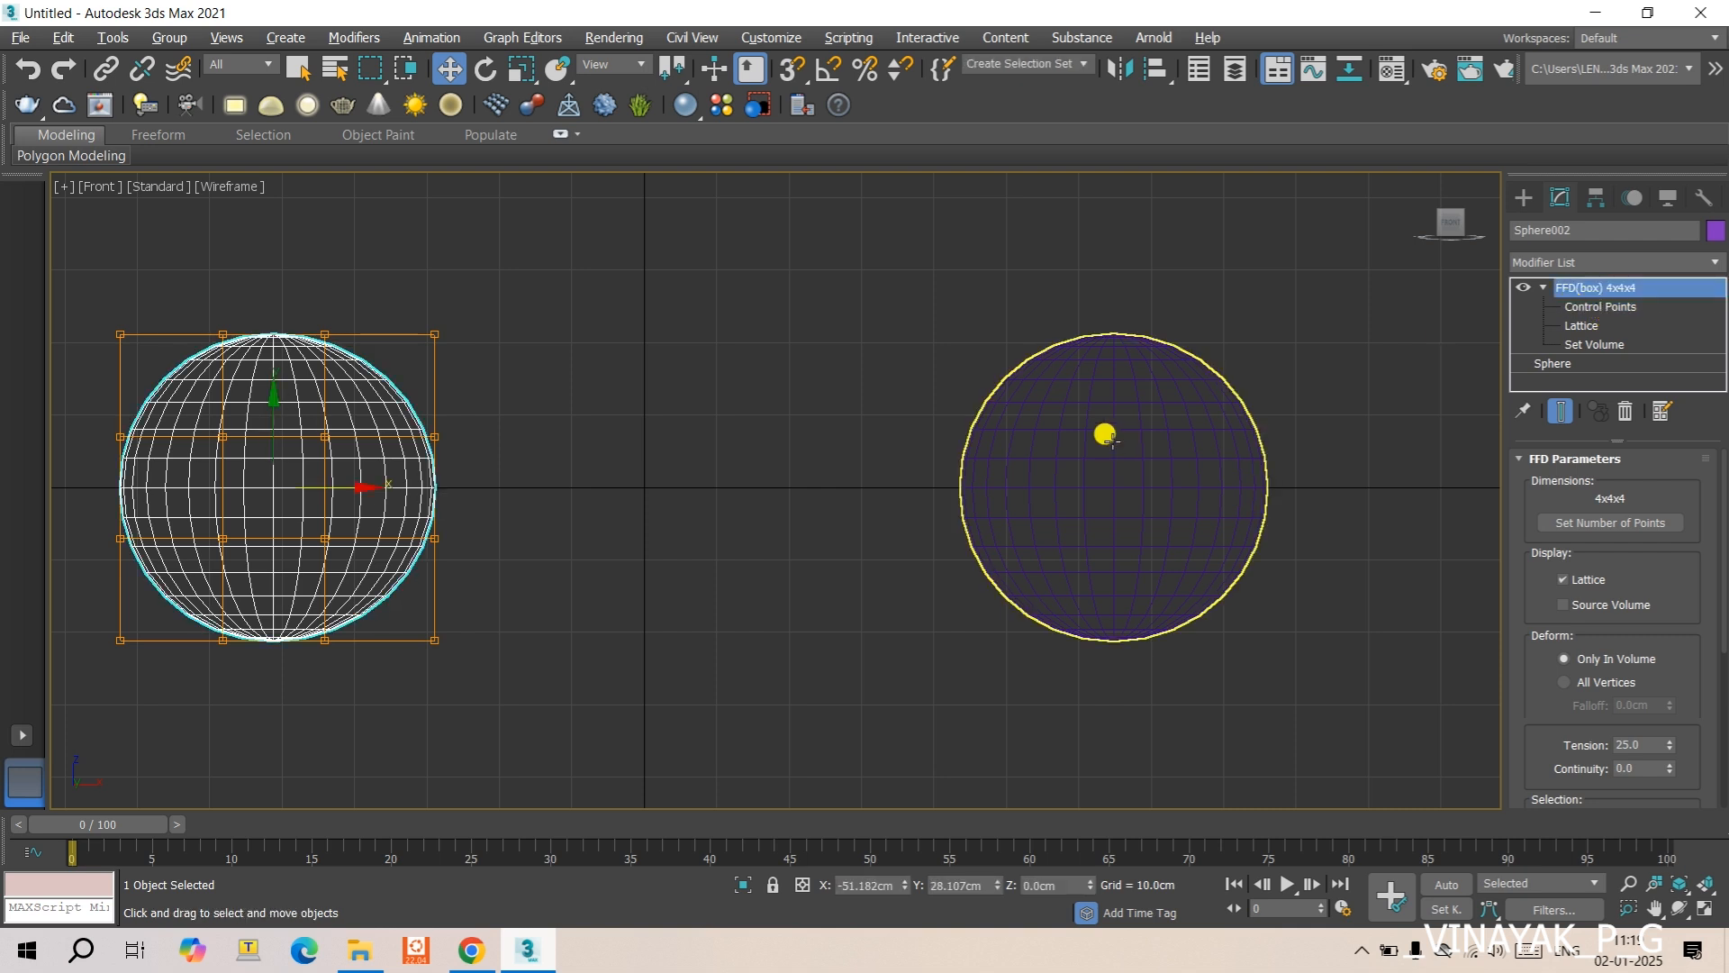
pyautogui.click(1158, 446)
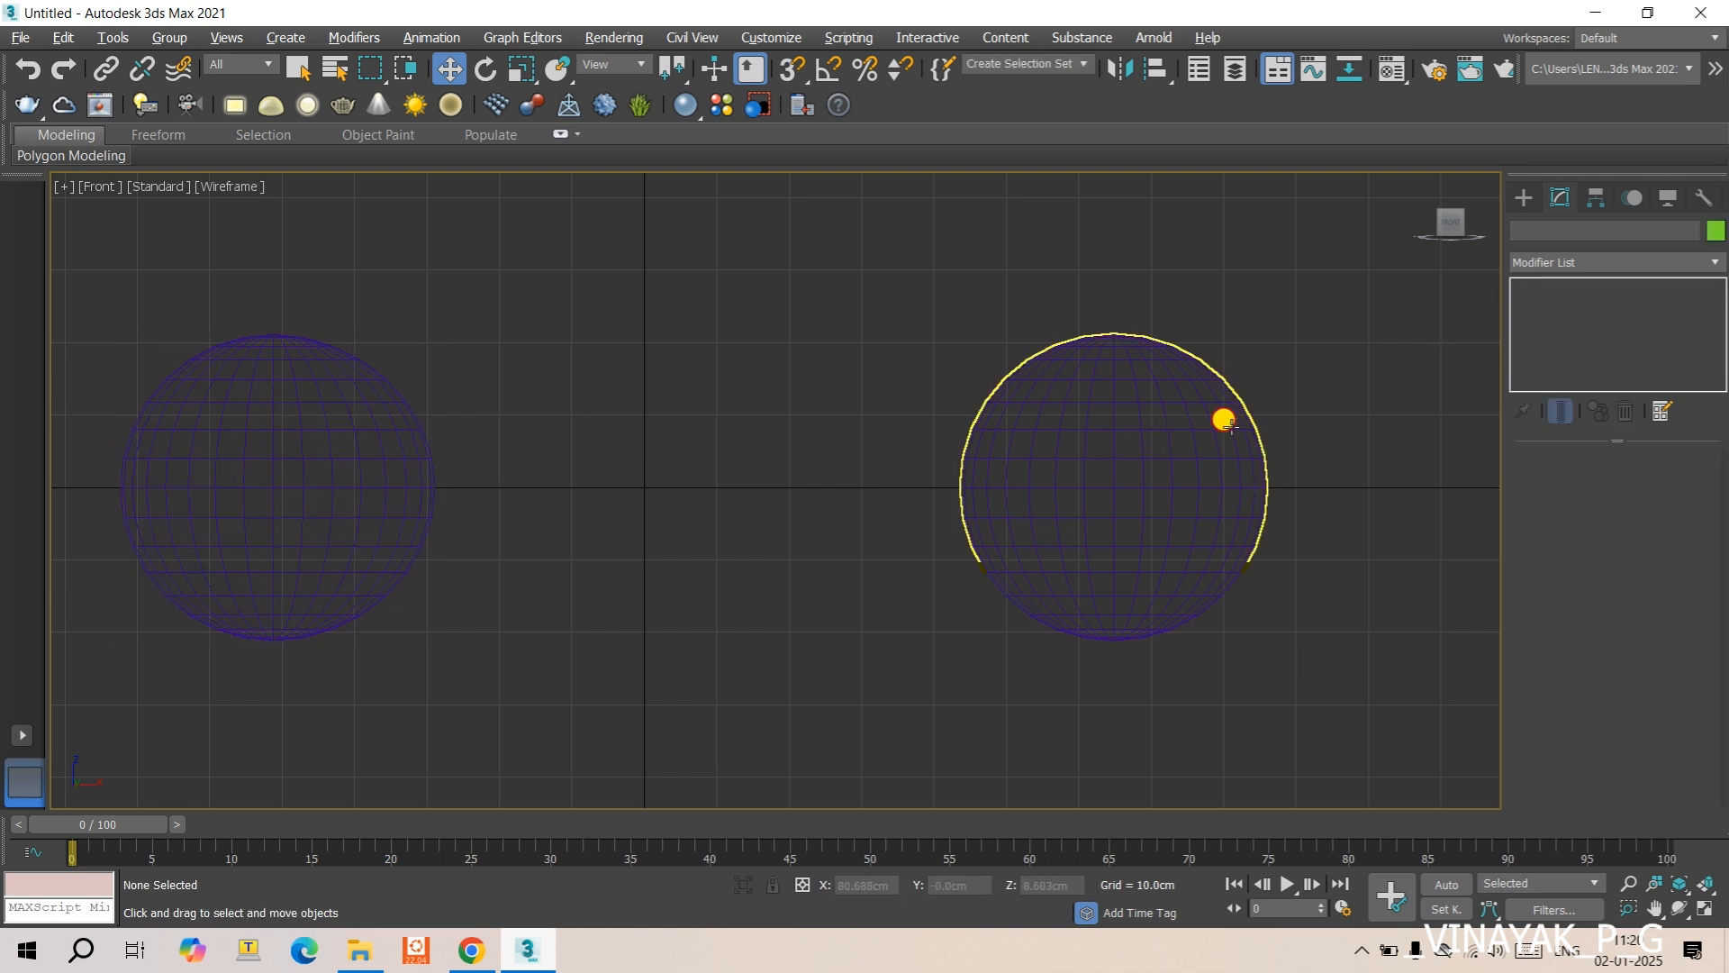
pyautogui.click(1225, 420)
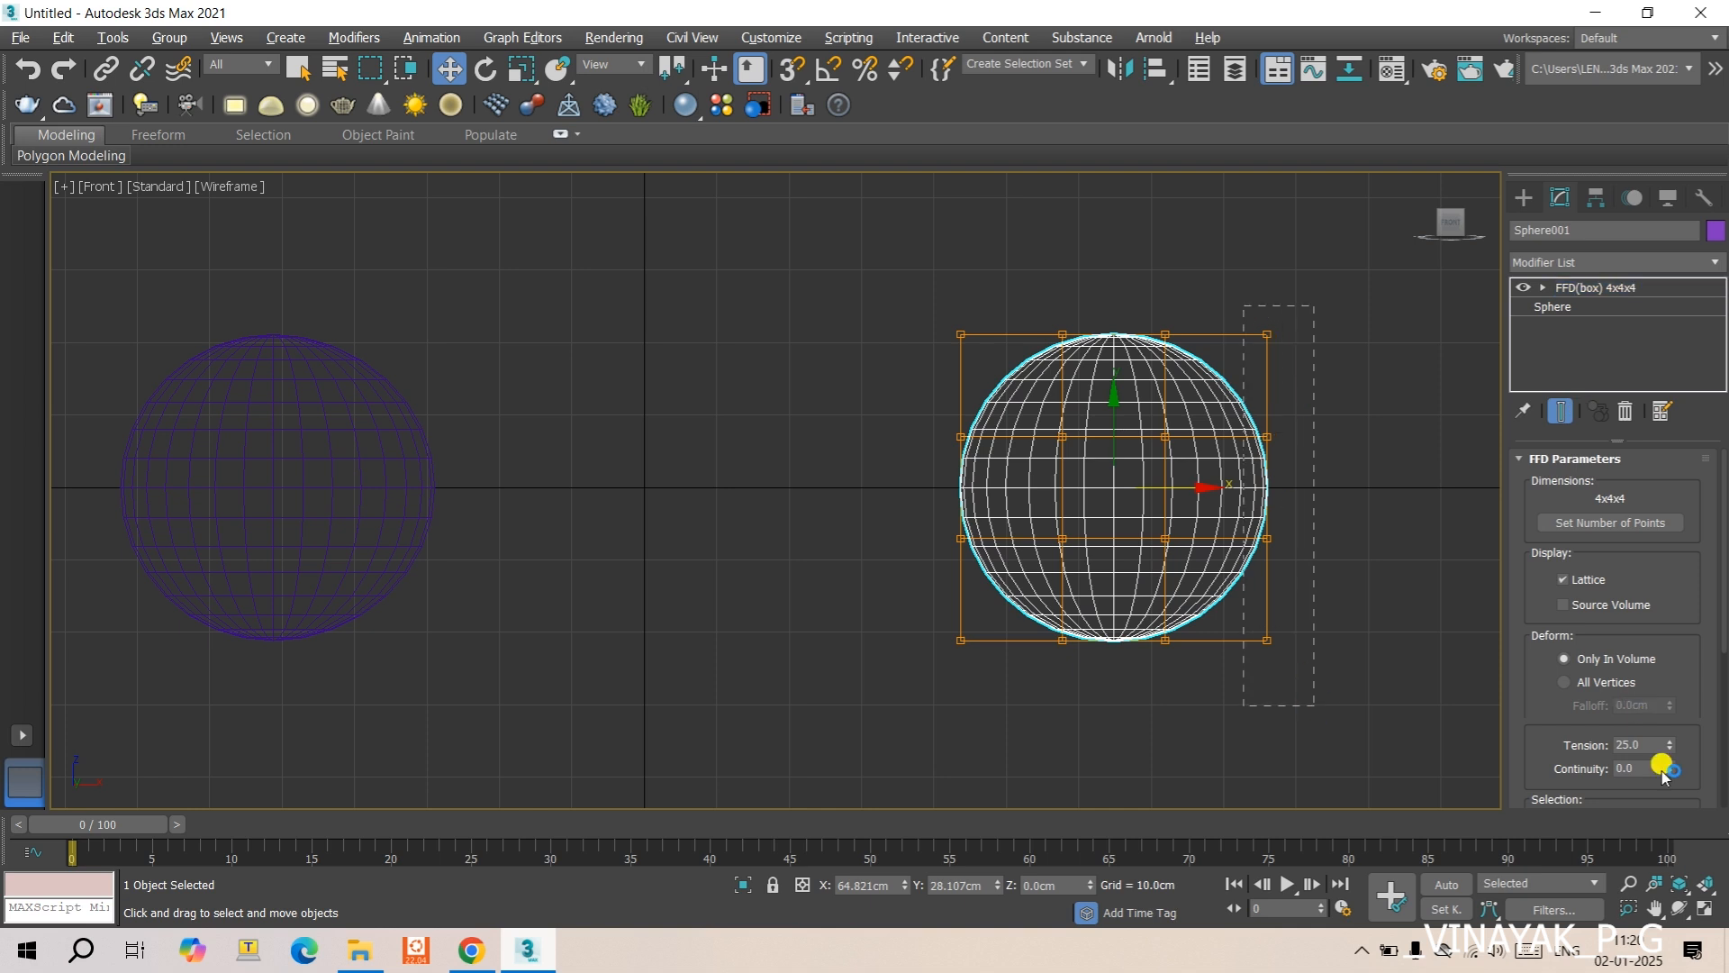
pyautogui.click(1632, 764)
pyautogui.write('25')
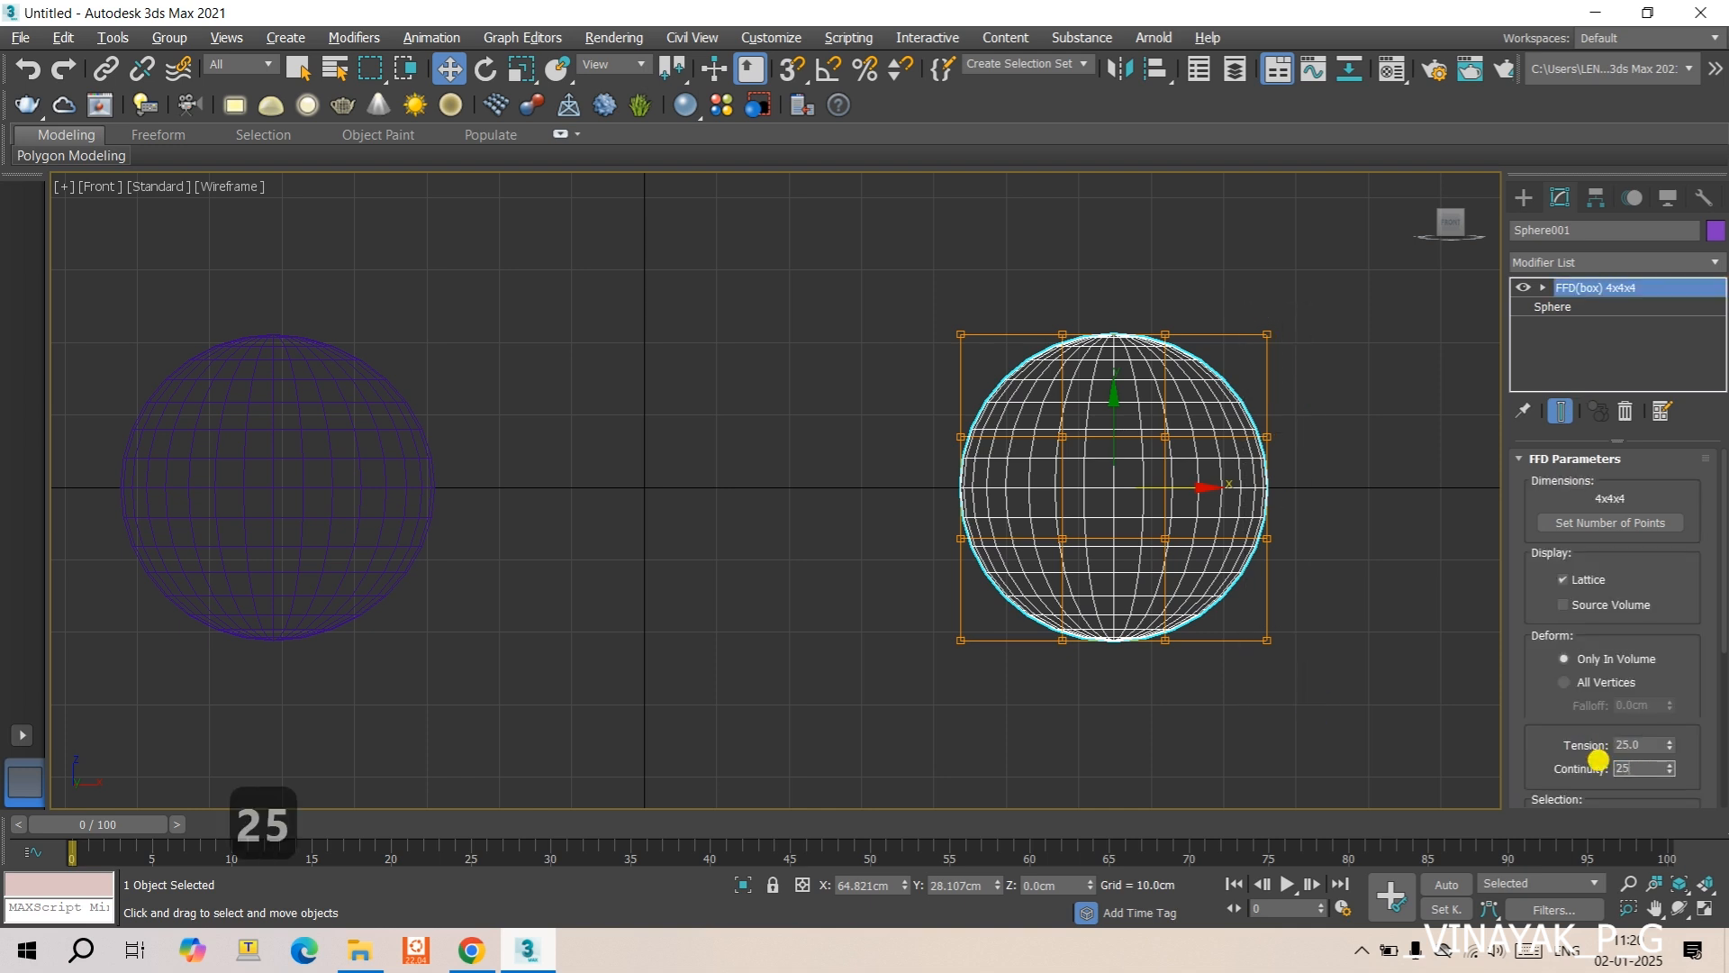
pyautogui.press('Return')
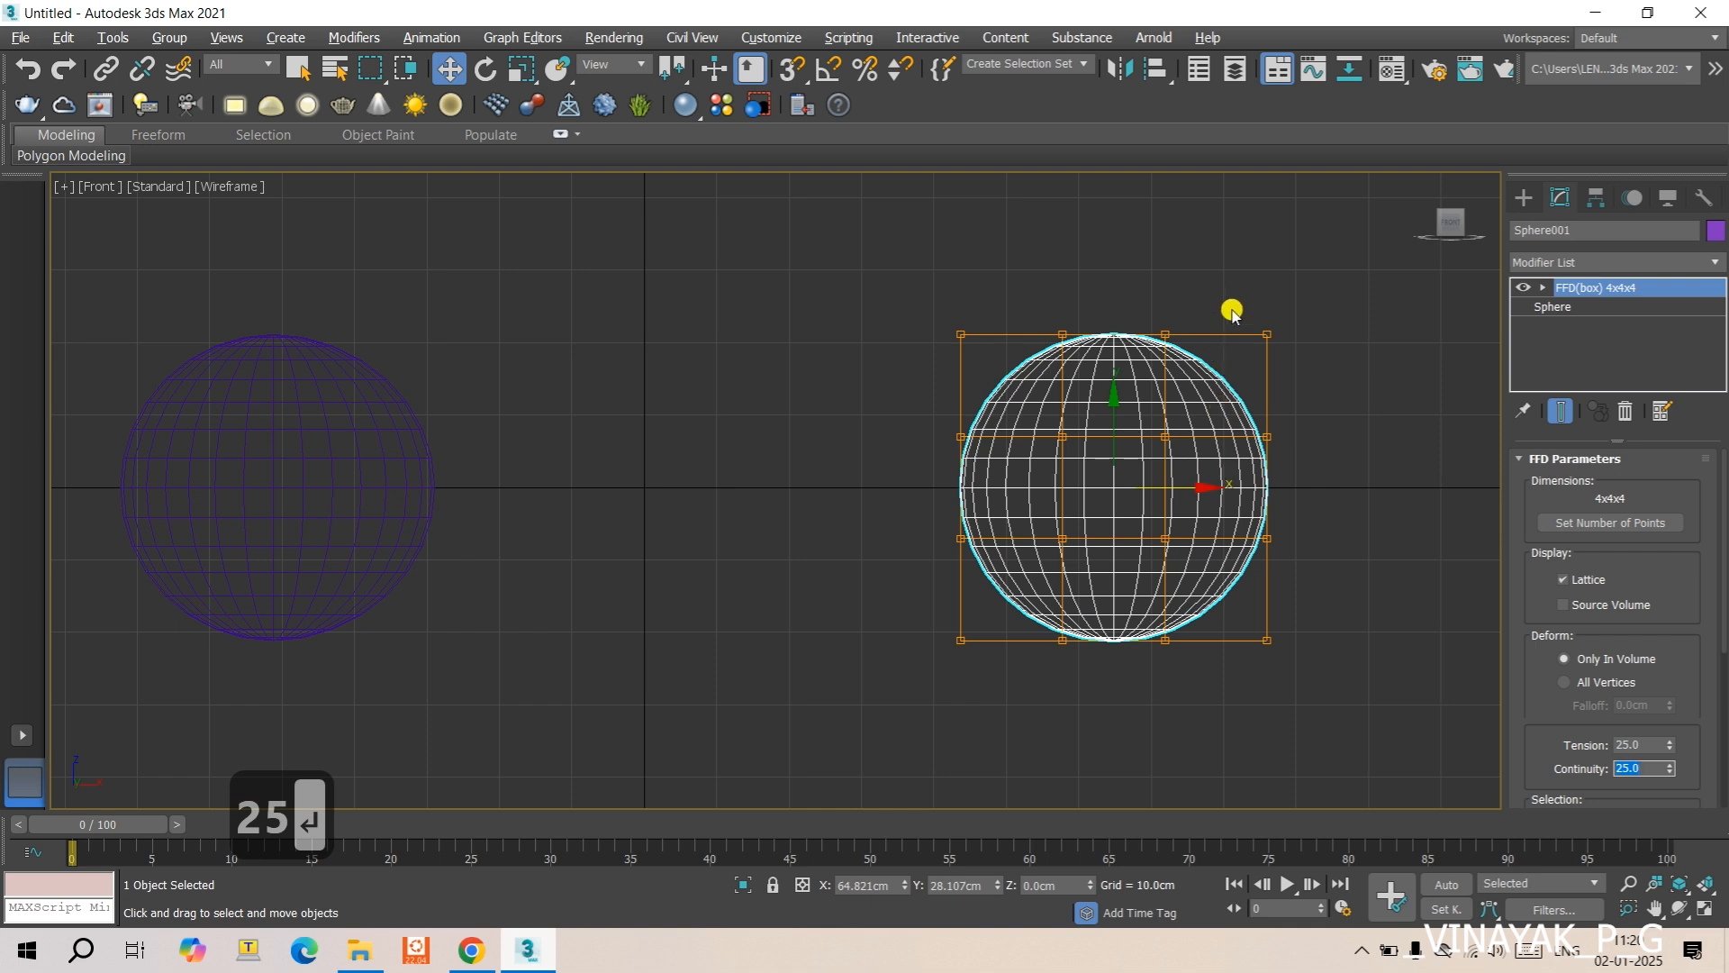
# - Move the original sphere along X to about 70 cm
pyautogui.moveTo(1231, 307); pyautogui.dragTo(1337, 686)
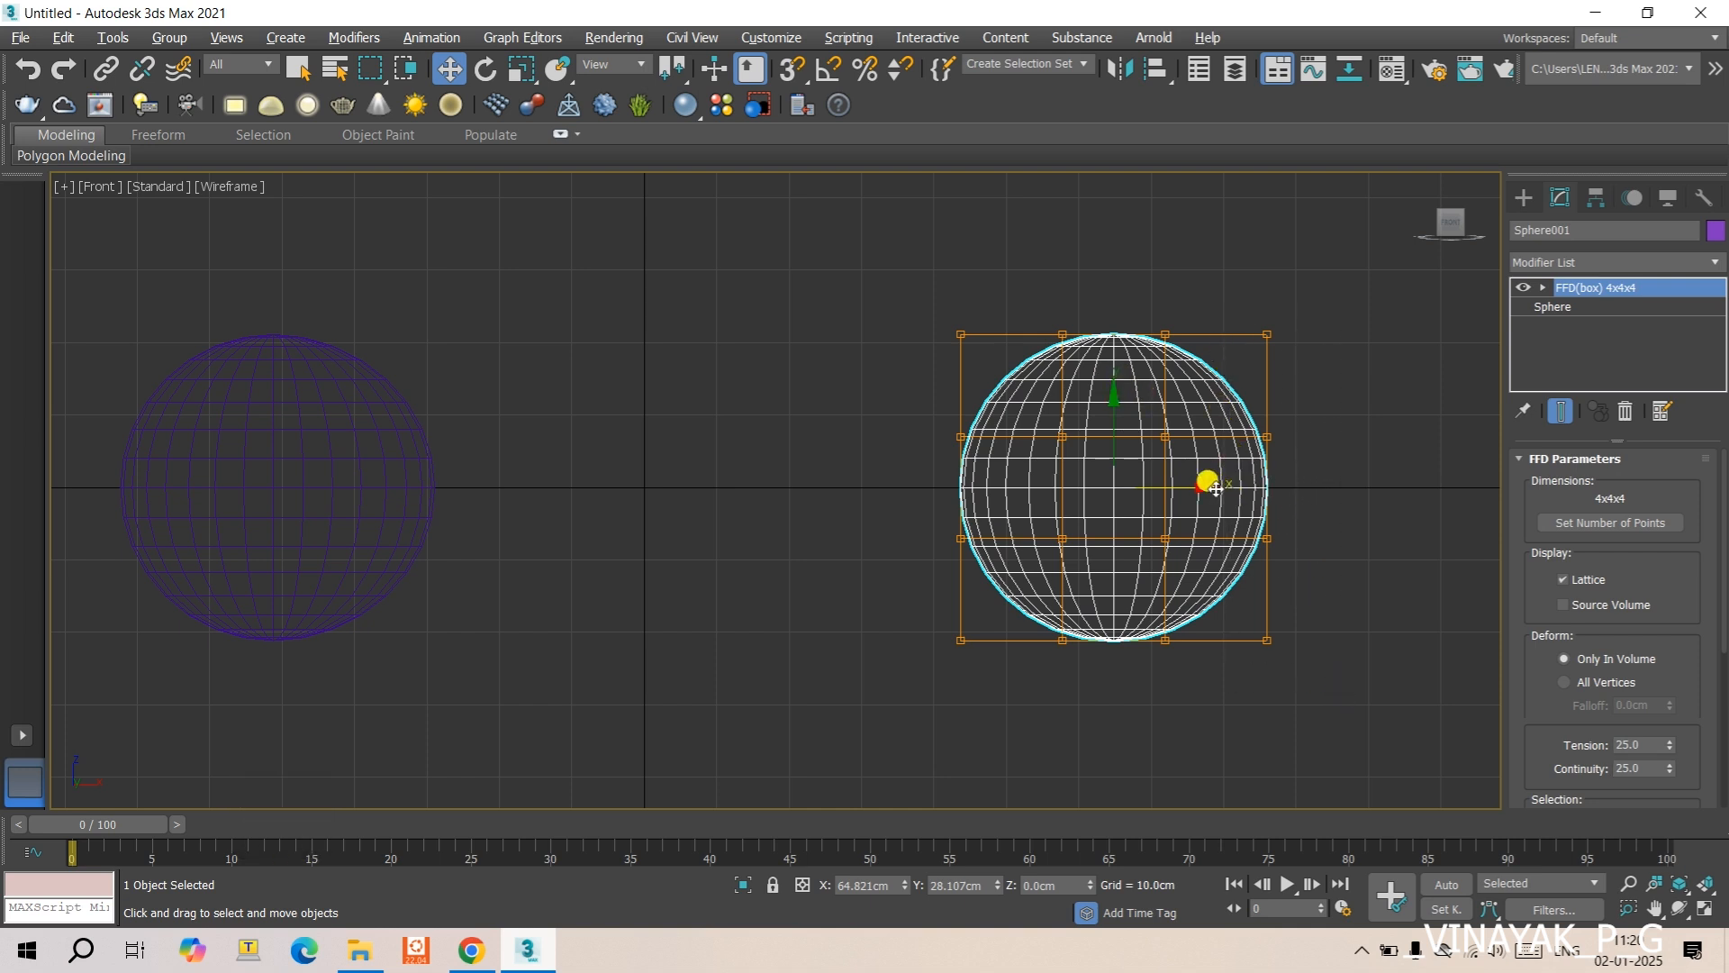
pyautogui.moveTo(1216, 487); pyautogui.dragTo(1229, 487)
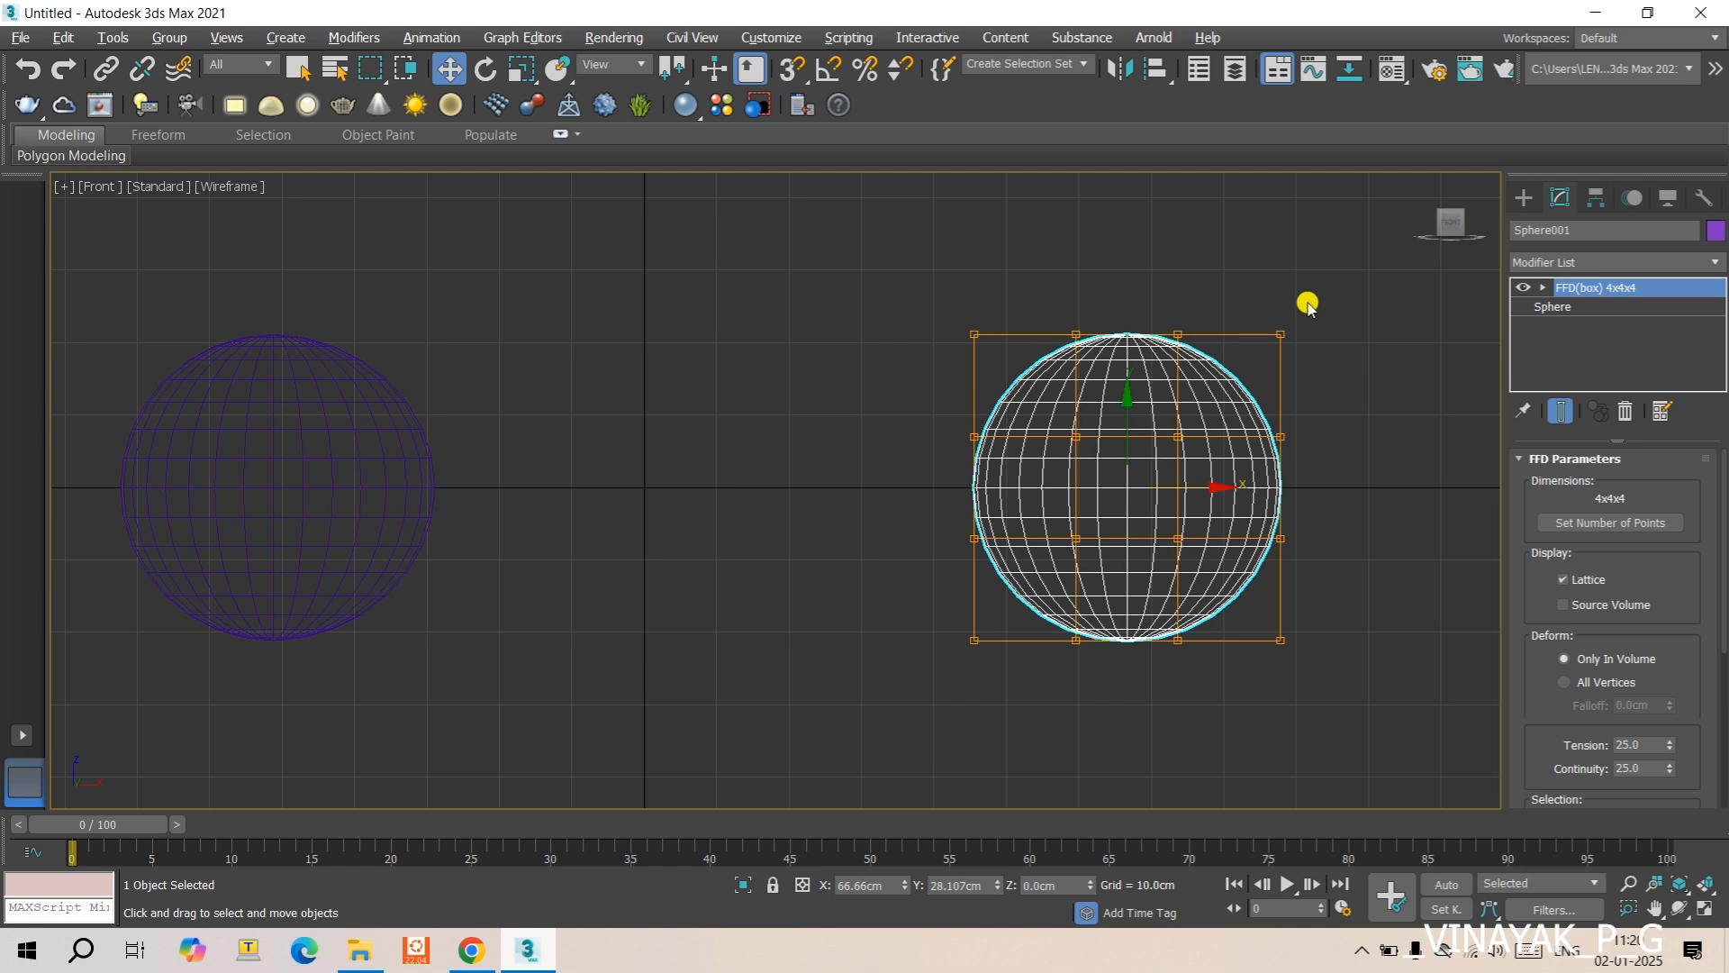
pyautogui.doubleClick(1551, 287)
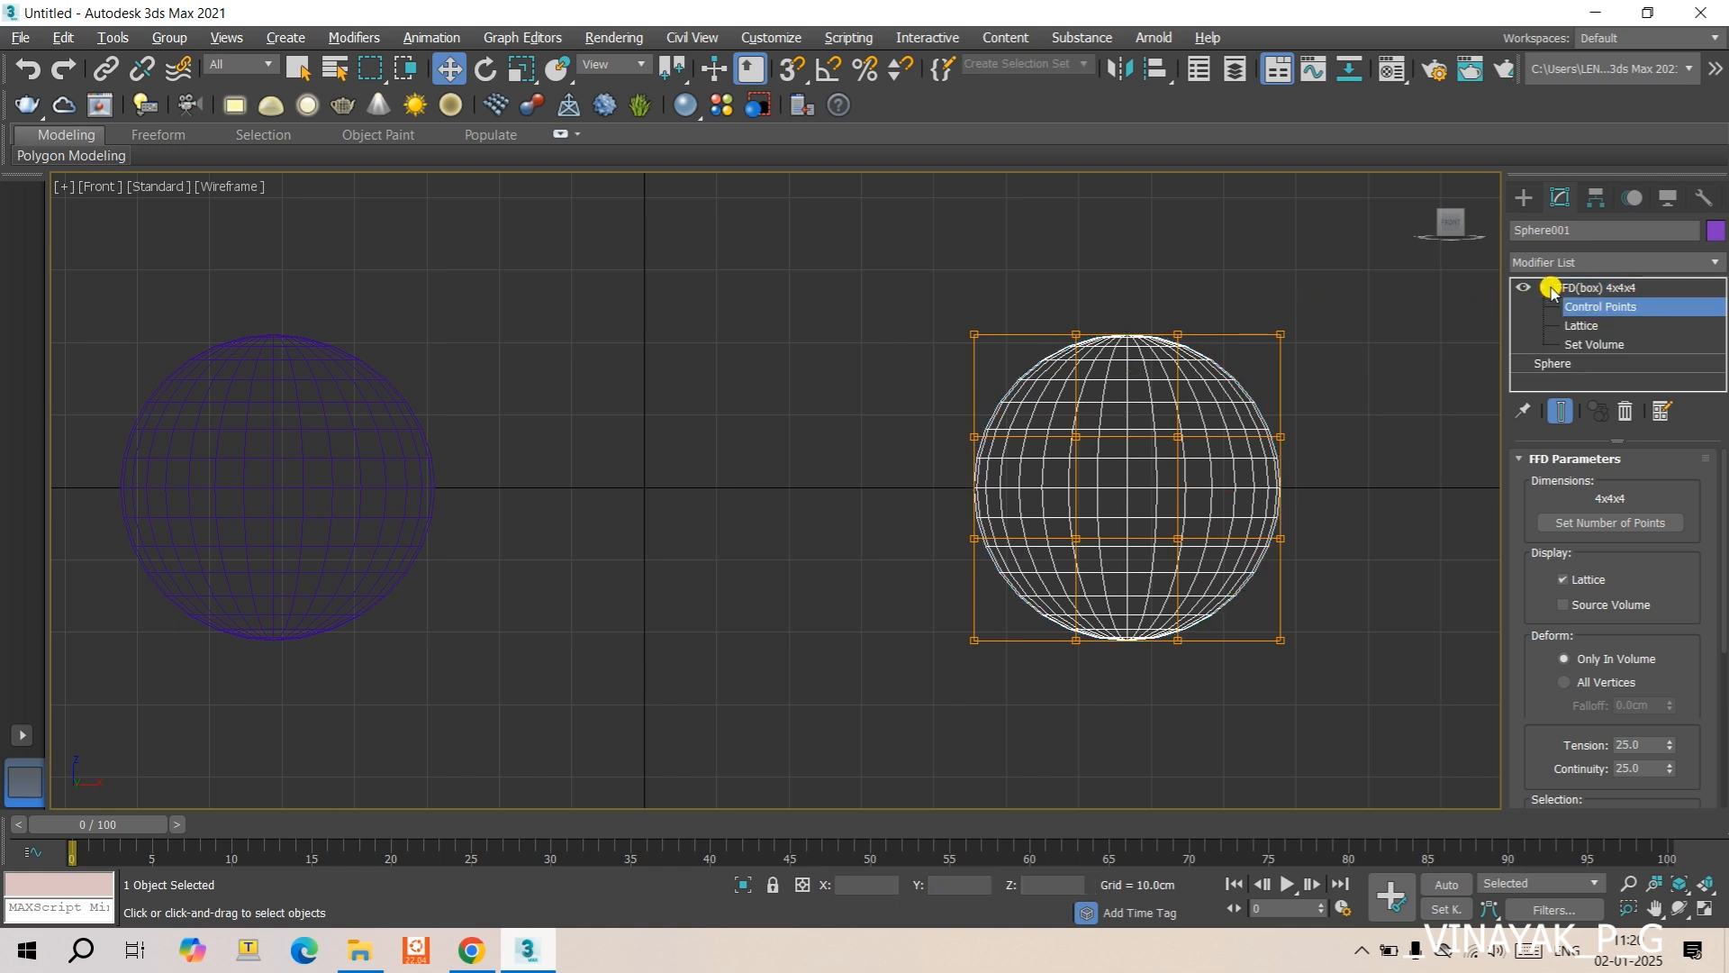
pyautogui.click(1576, 306)
pyautogui.moveTo(1249, 293); pyautogui.dragTo(1345, 725)
pyautogui.moveTo(1324, 560); pyautogui.dragTo(1108, 461, button='middle')
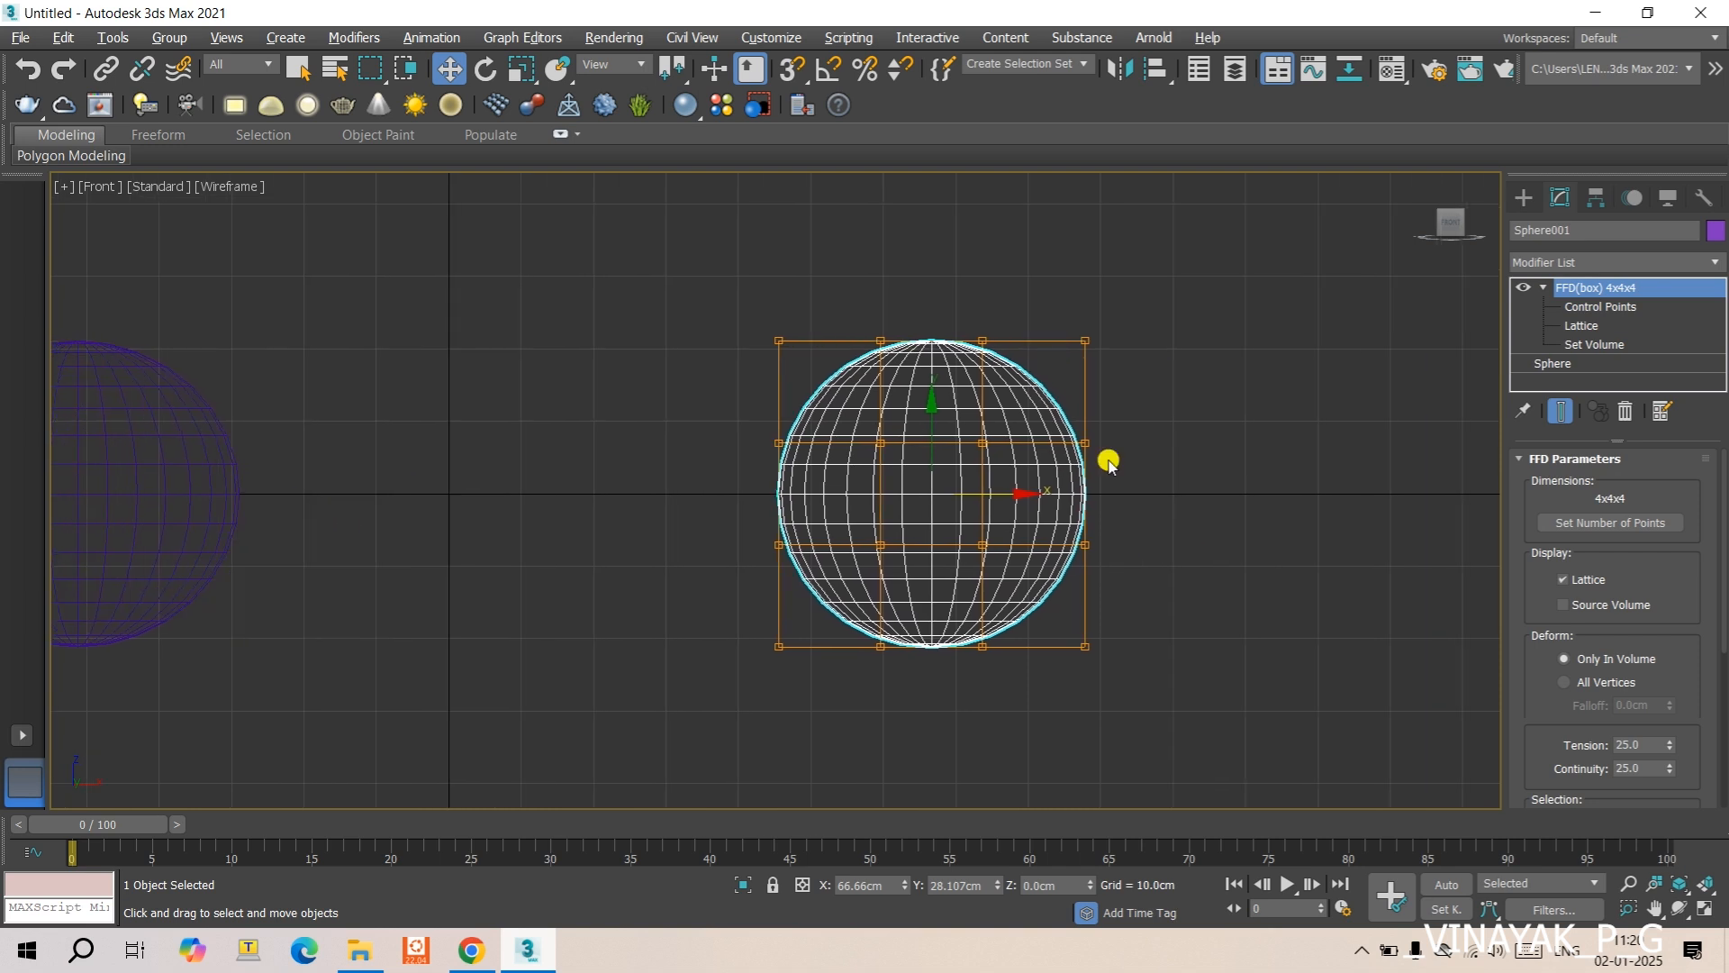
pyautogui.moveTo(1061, 288); pyautogui.dragTo(1199, 734)
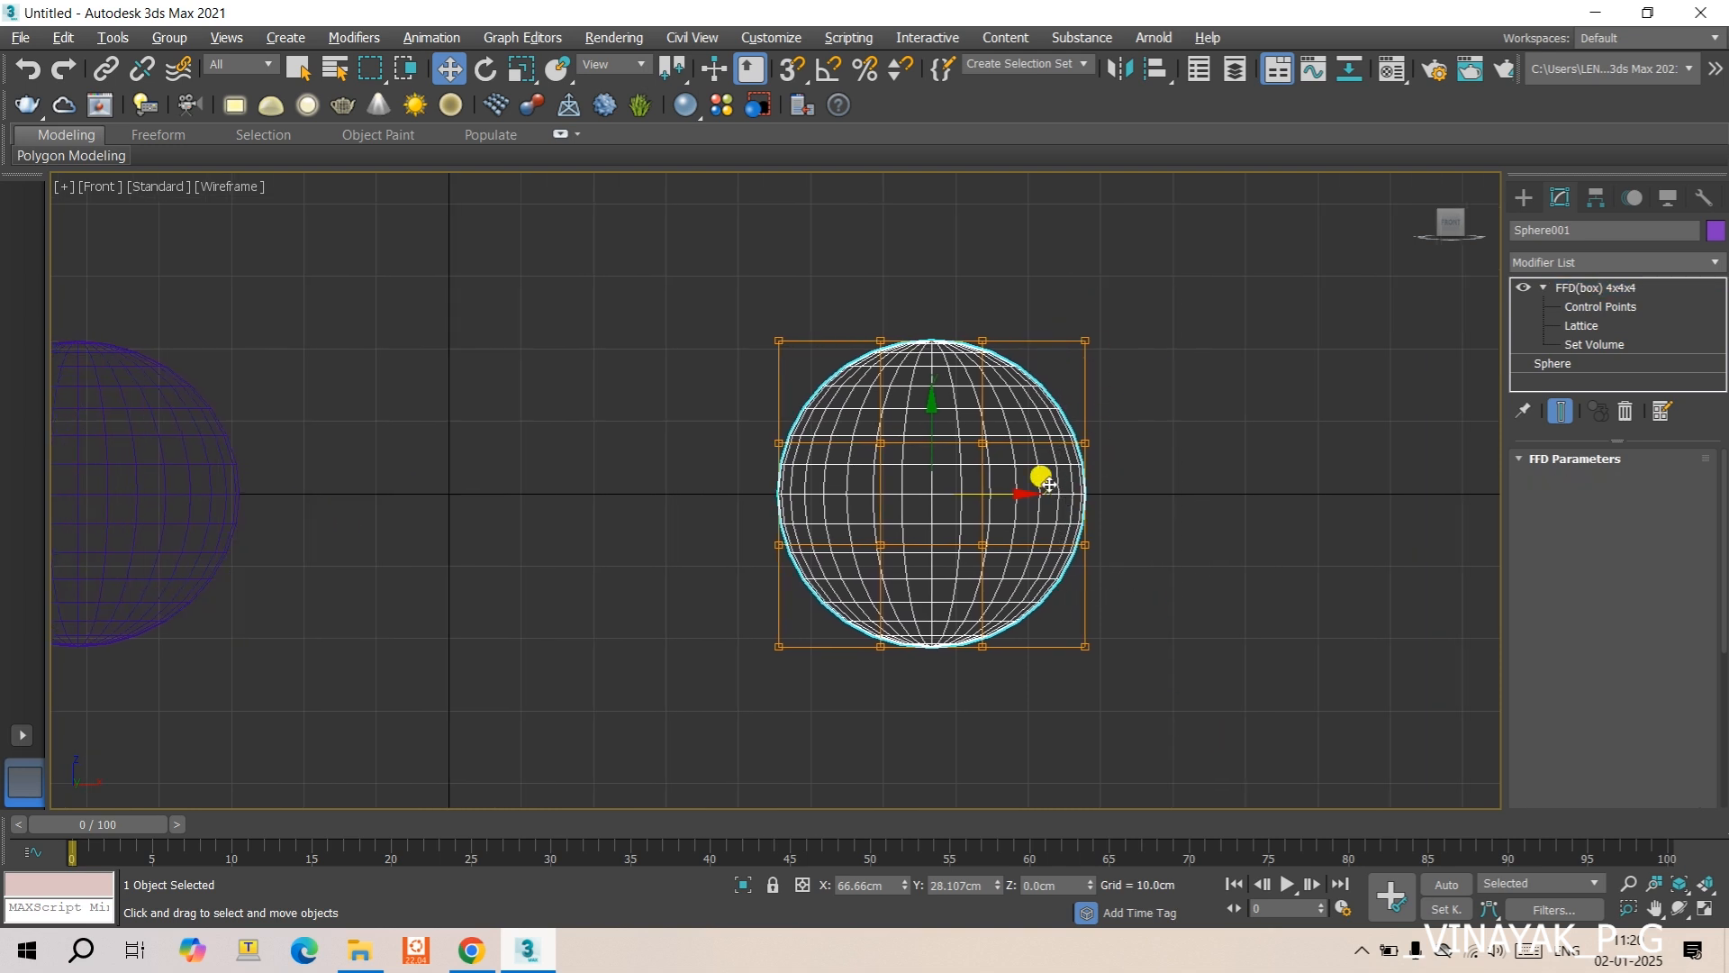
pyautogui.moveTo(1021, 494); pyautogui.dragTo(1045, 493)
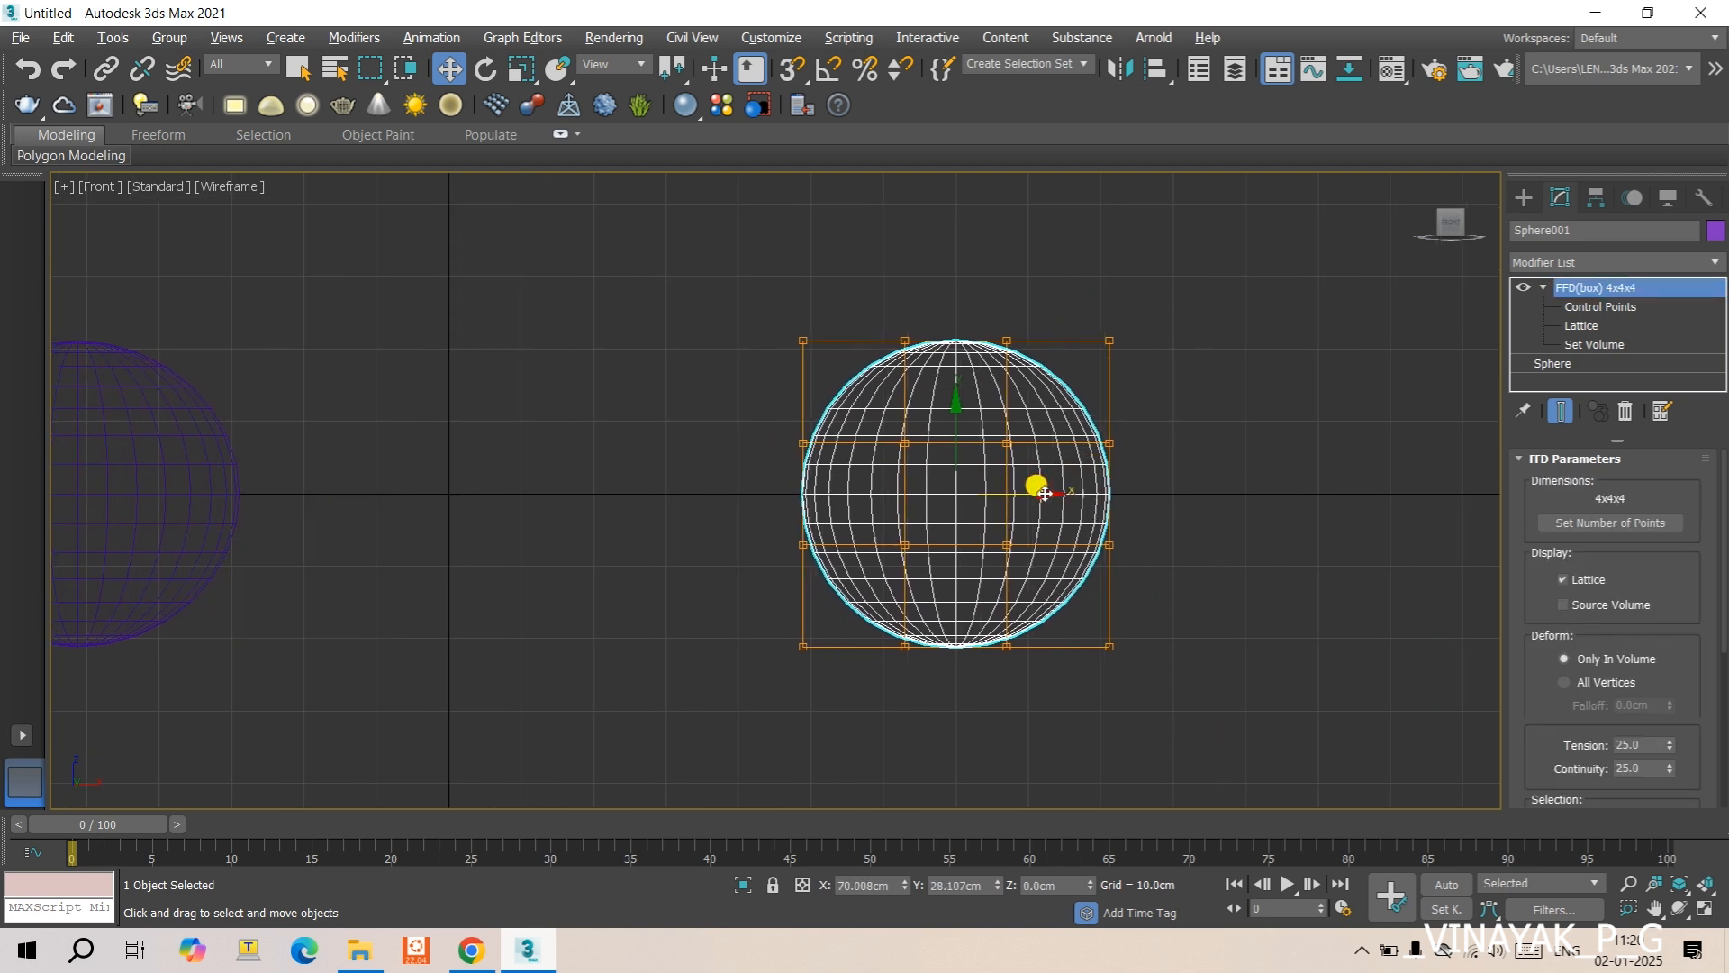
# - Select the original sphere's outermost +X column of control points and move it along X to about 91.6 cm
pyautogui.click(1617, 306)
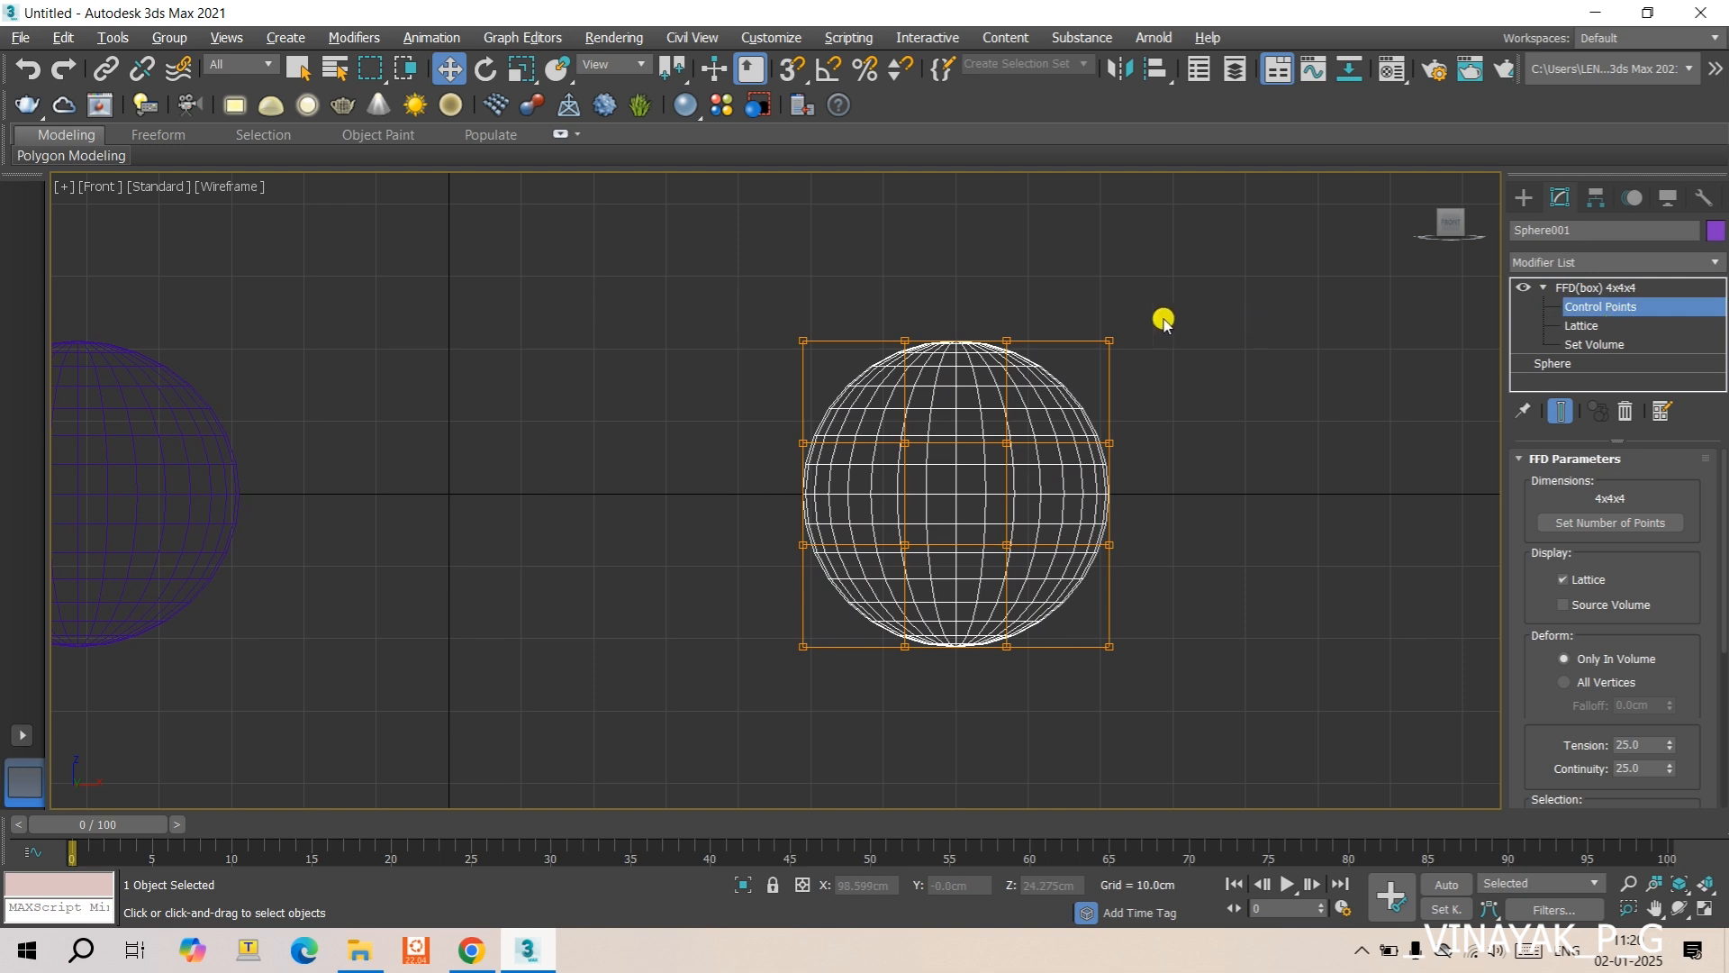
pyautogui.moveTo(1094, 306); pyautogui.dragTo(1230, 721)
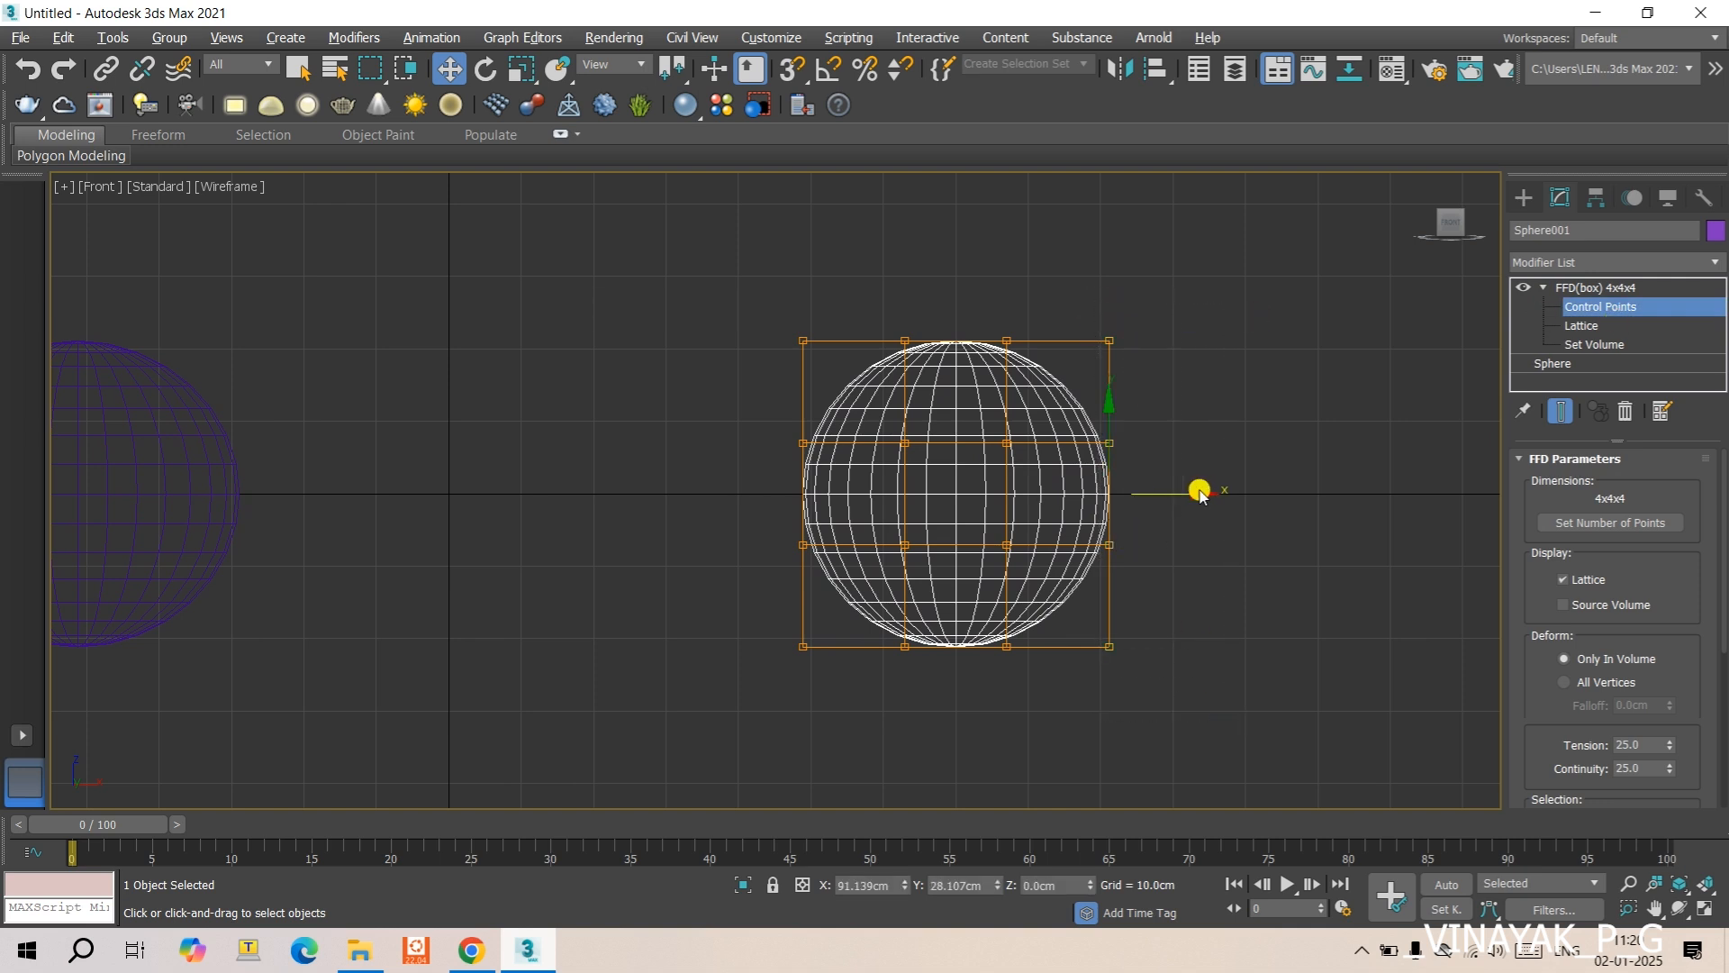
pyautogui.moveTo(1216, 489); pyautogui.dragTo(1186, 505)
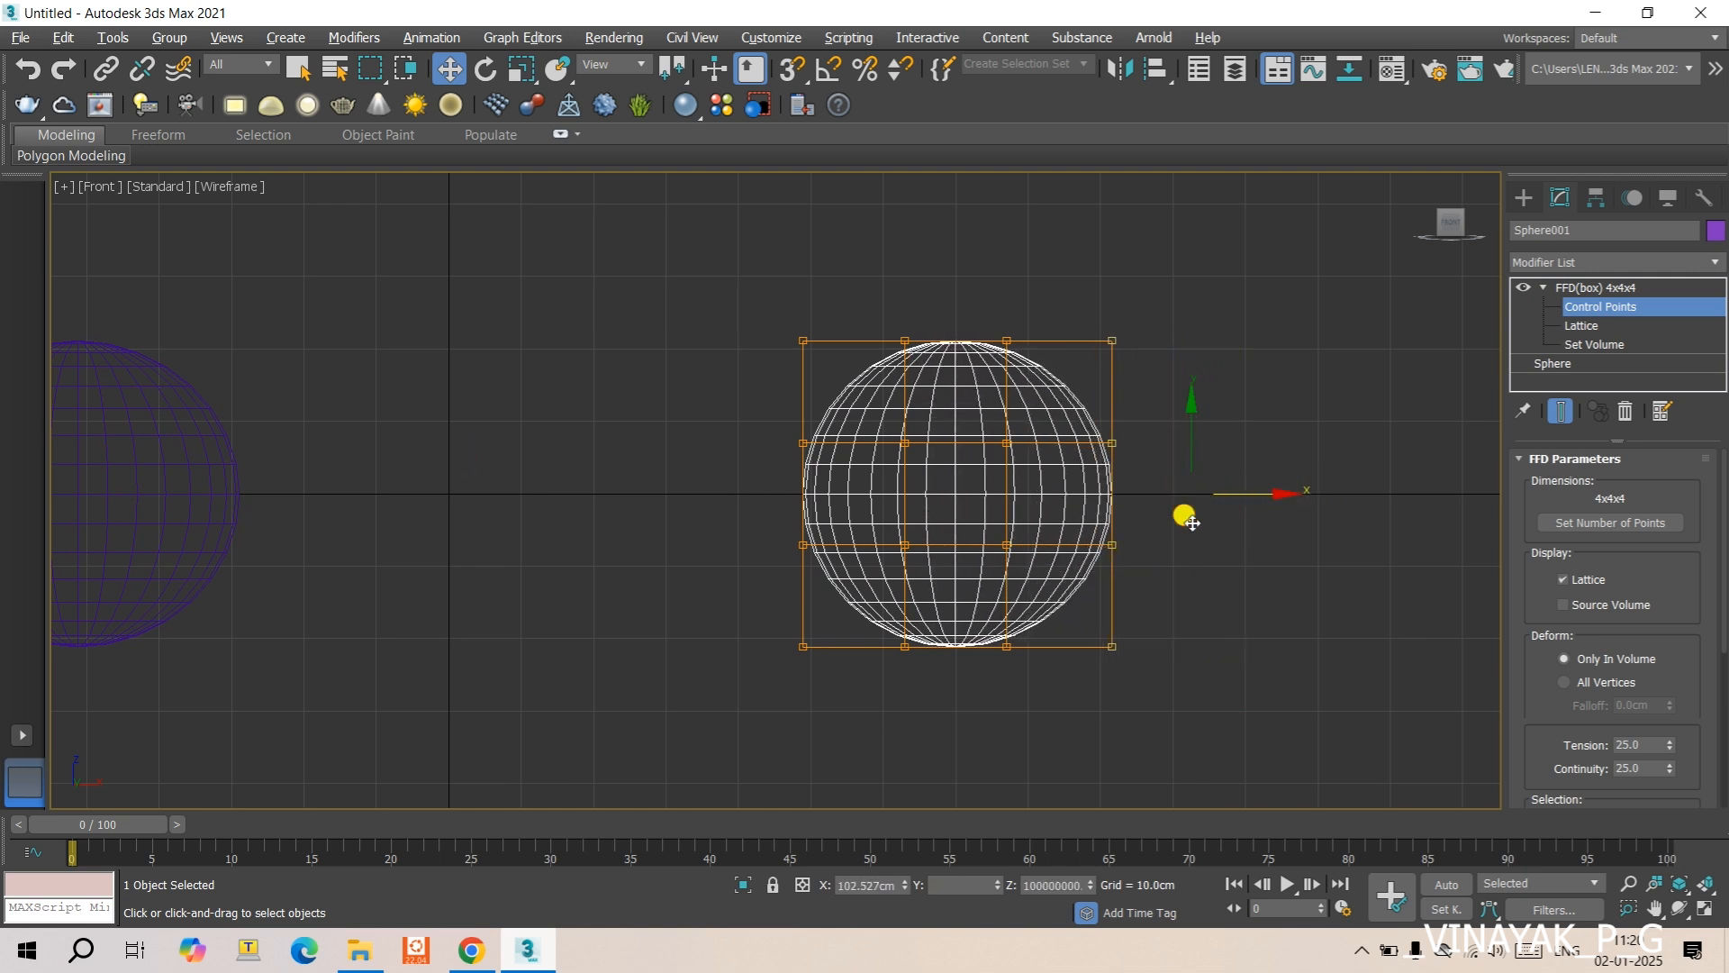
# - Set the original sphere's FFD(box) continuity to 0
pyautogui.doubleClick(1638, 767)
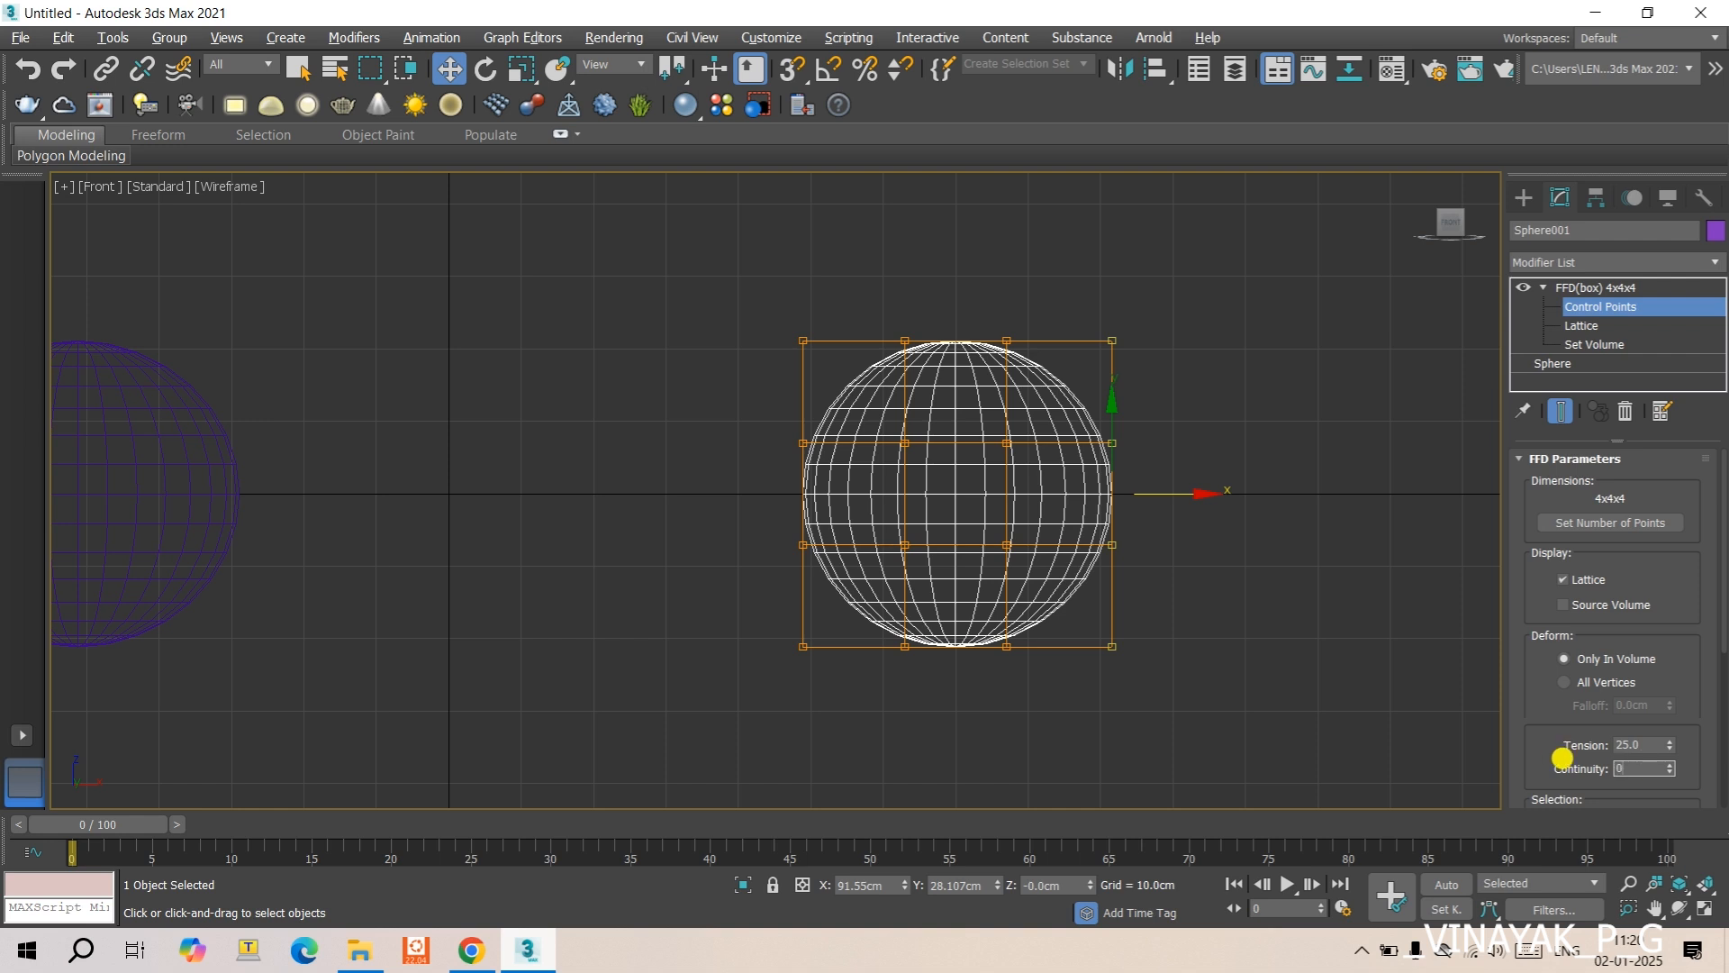
pyautogui.write('0')
pyautogui.press('Return')
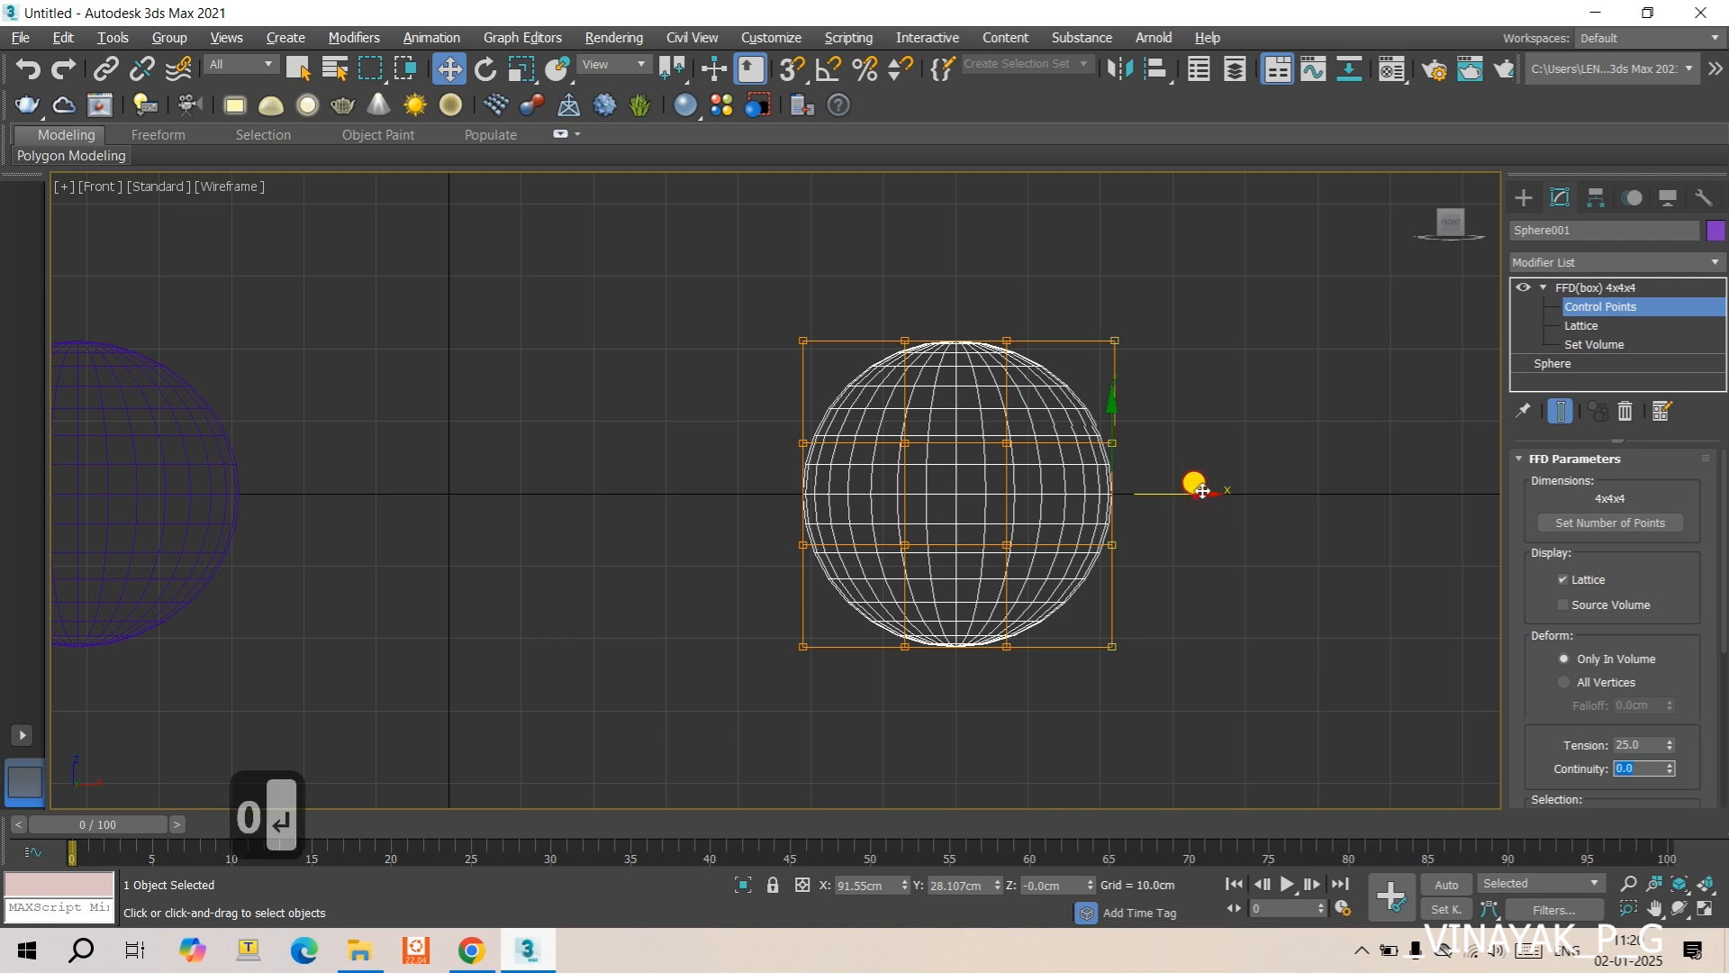
# - Stretch the original sphere into a long tapered shape by moving the selected end control points far out along X
pyautogui.moveTo(1202, 491); pyautogui.dragTo(1408, 493)
pyautogui.moveTo(801, 543); pyautogui.dragTo(618, 549, button='middle')
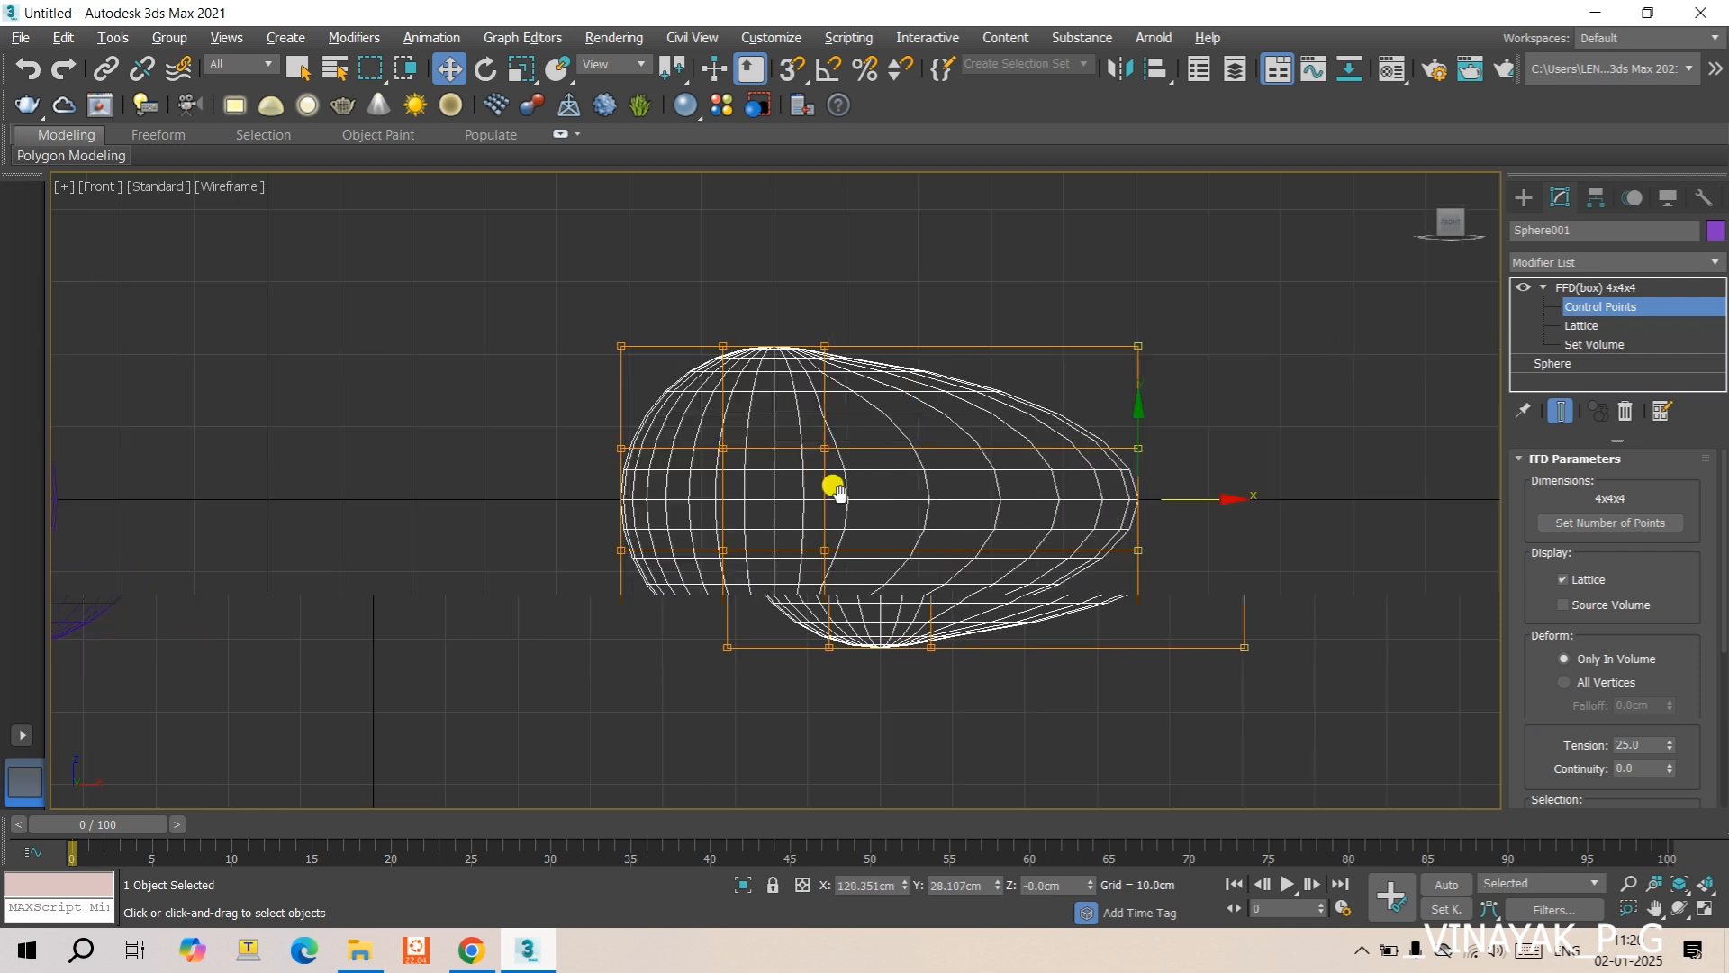
pyautogui.moveTo(1227, 501); pyautogui.dragTo(1331, 505)
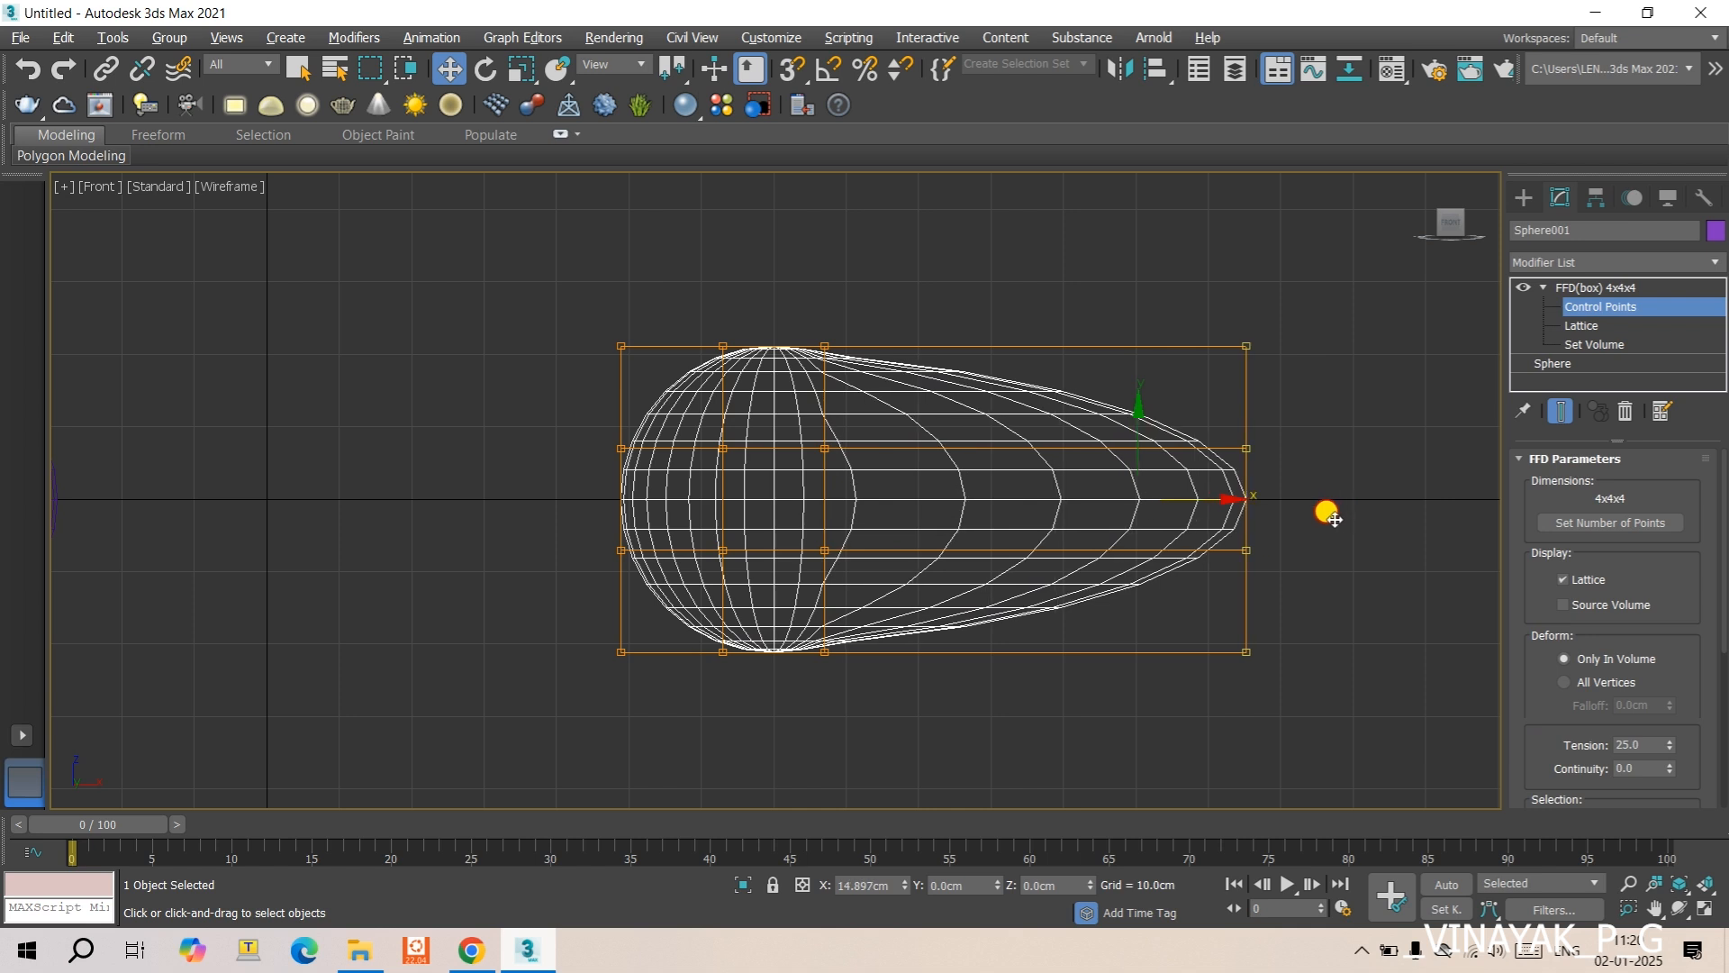
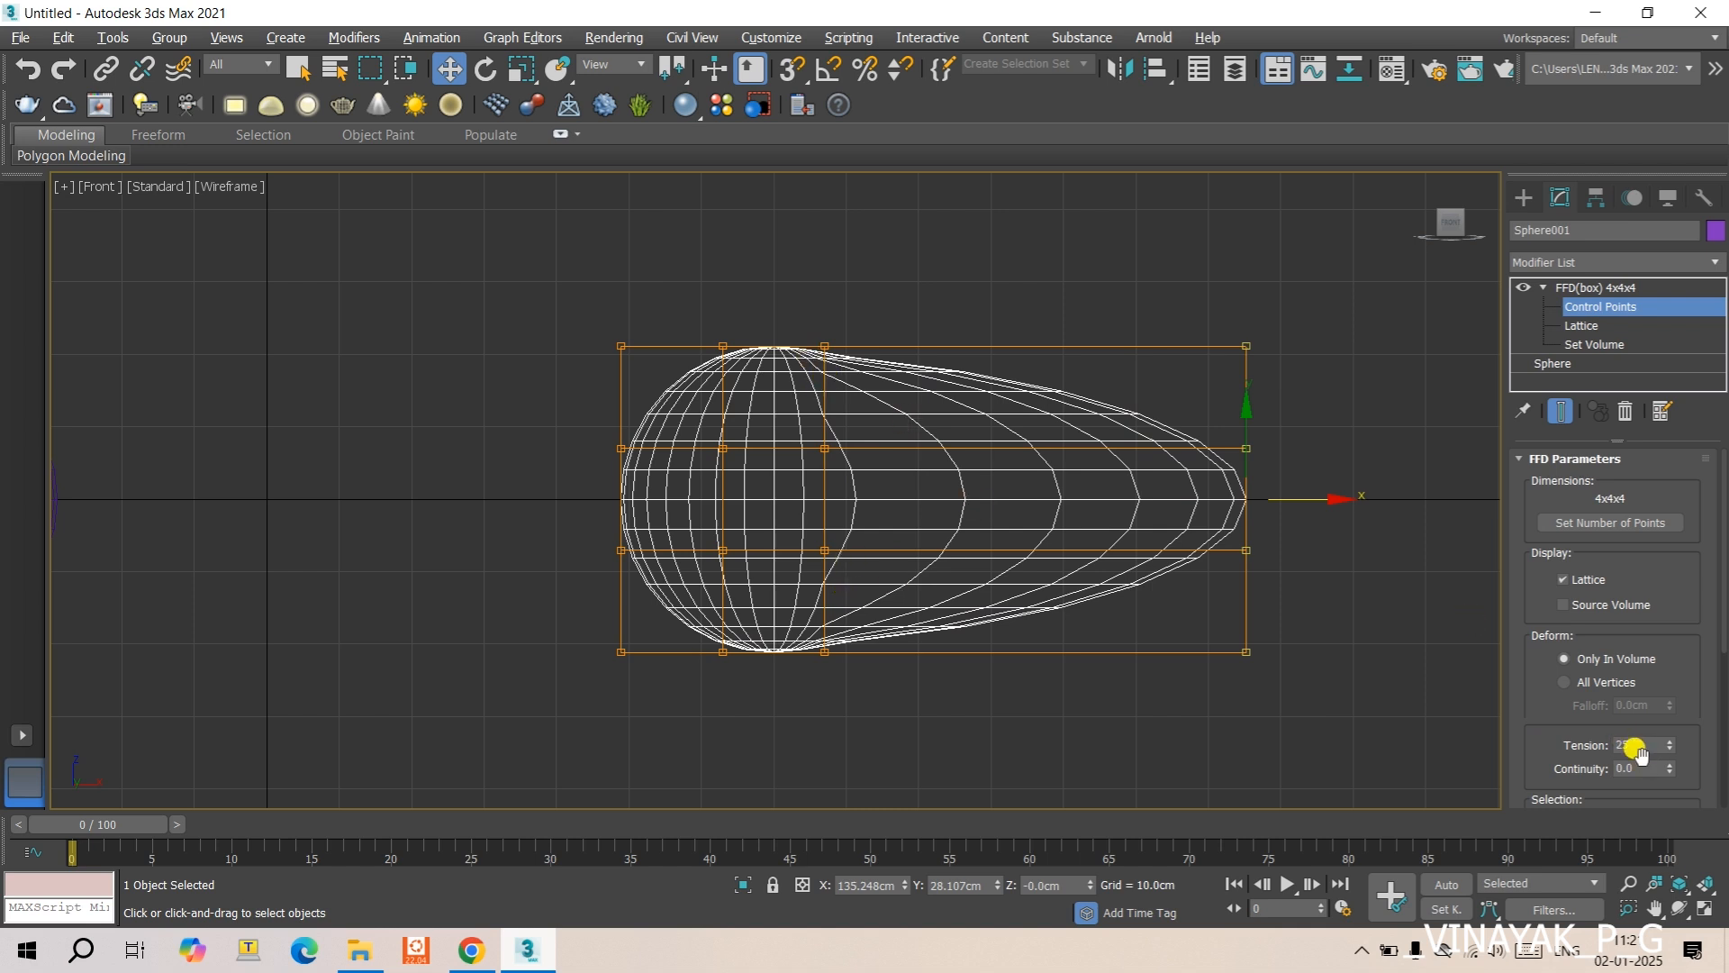
# - Set the original sphere's FFD(box) continuity to 25 and pull the selected end control points back along X to about 106.3 cm
pyautogui.write('25')
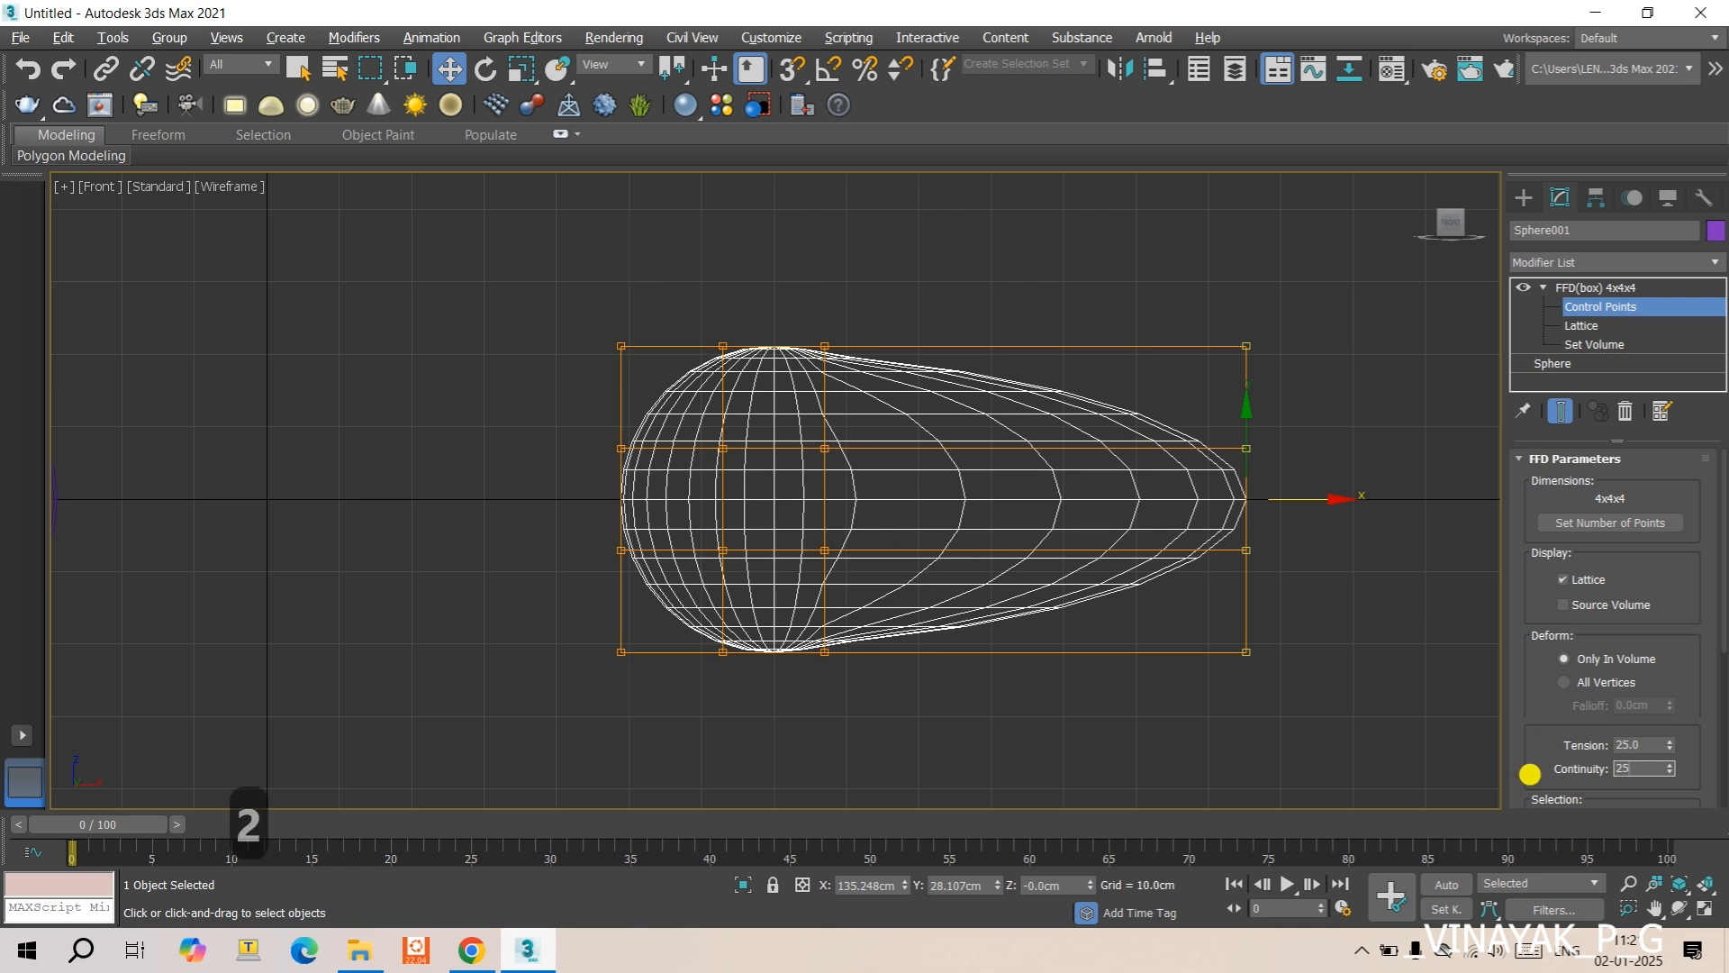
pyautogui.press('Return')
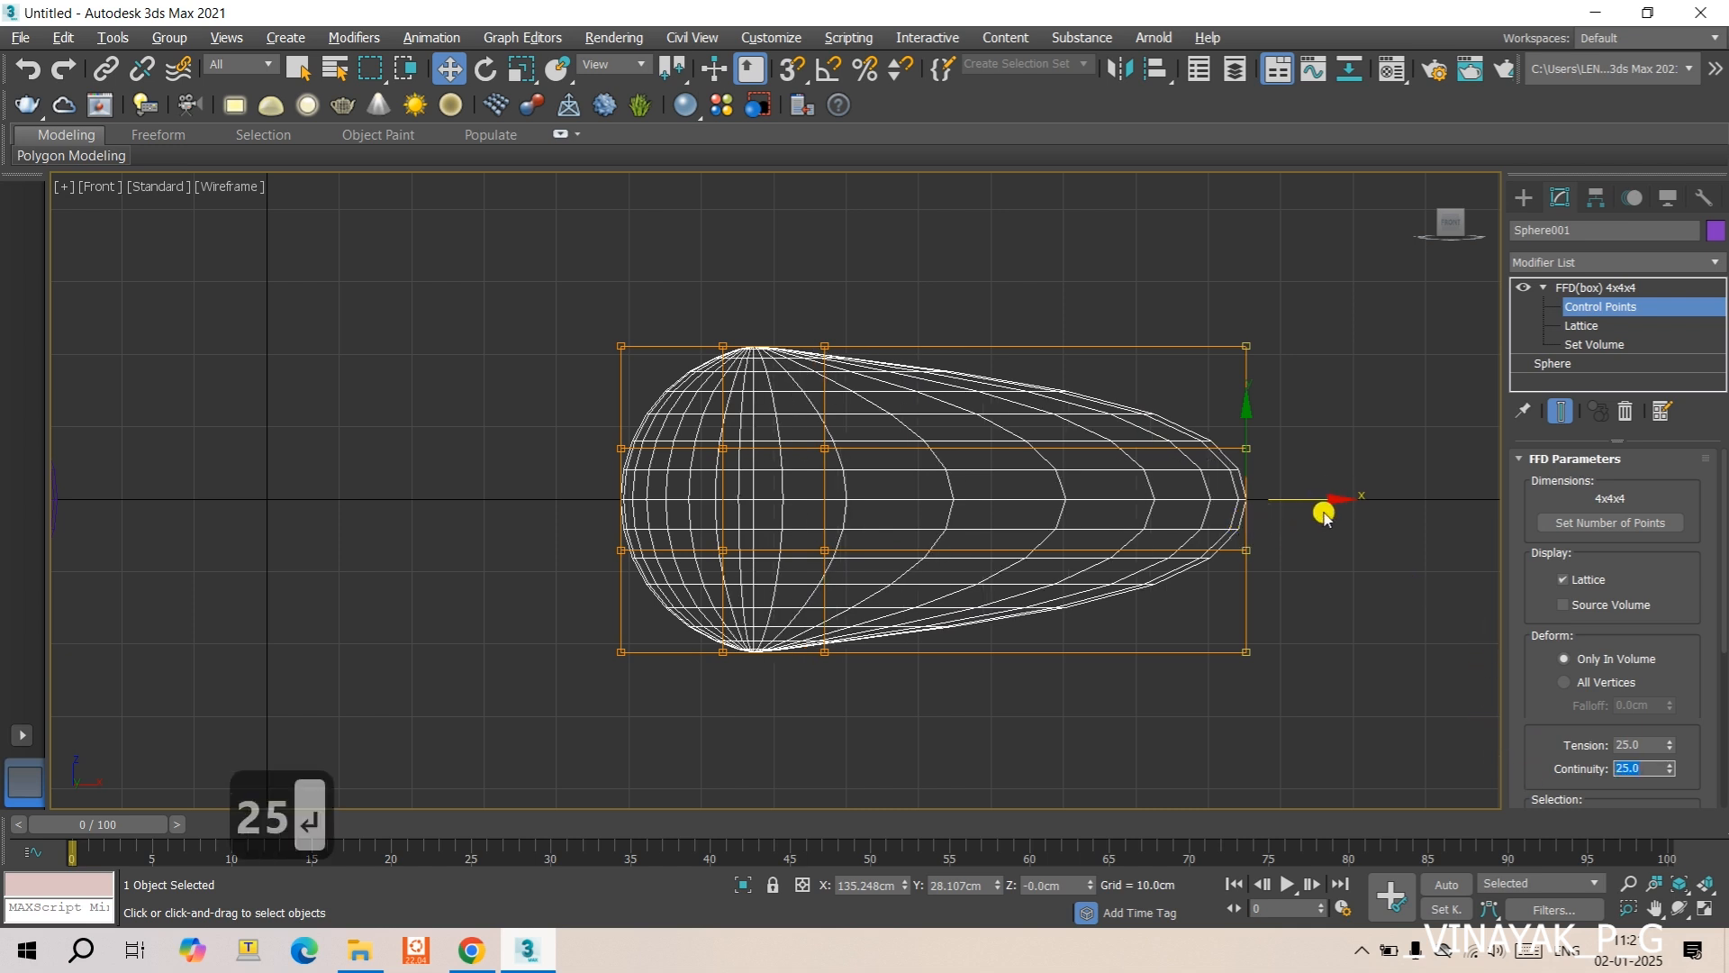
pyautogui.moveTo(1325, 497); pyautogui.dragTo(1097, 505)
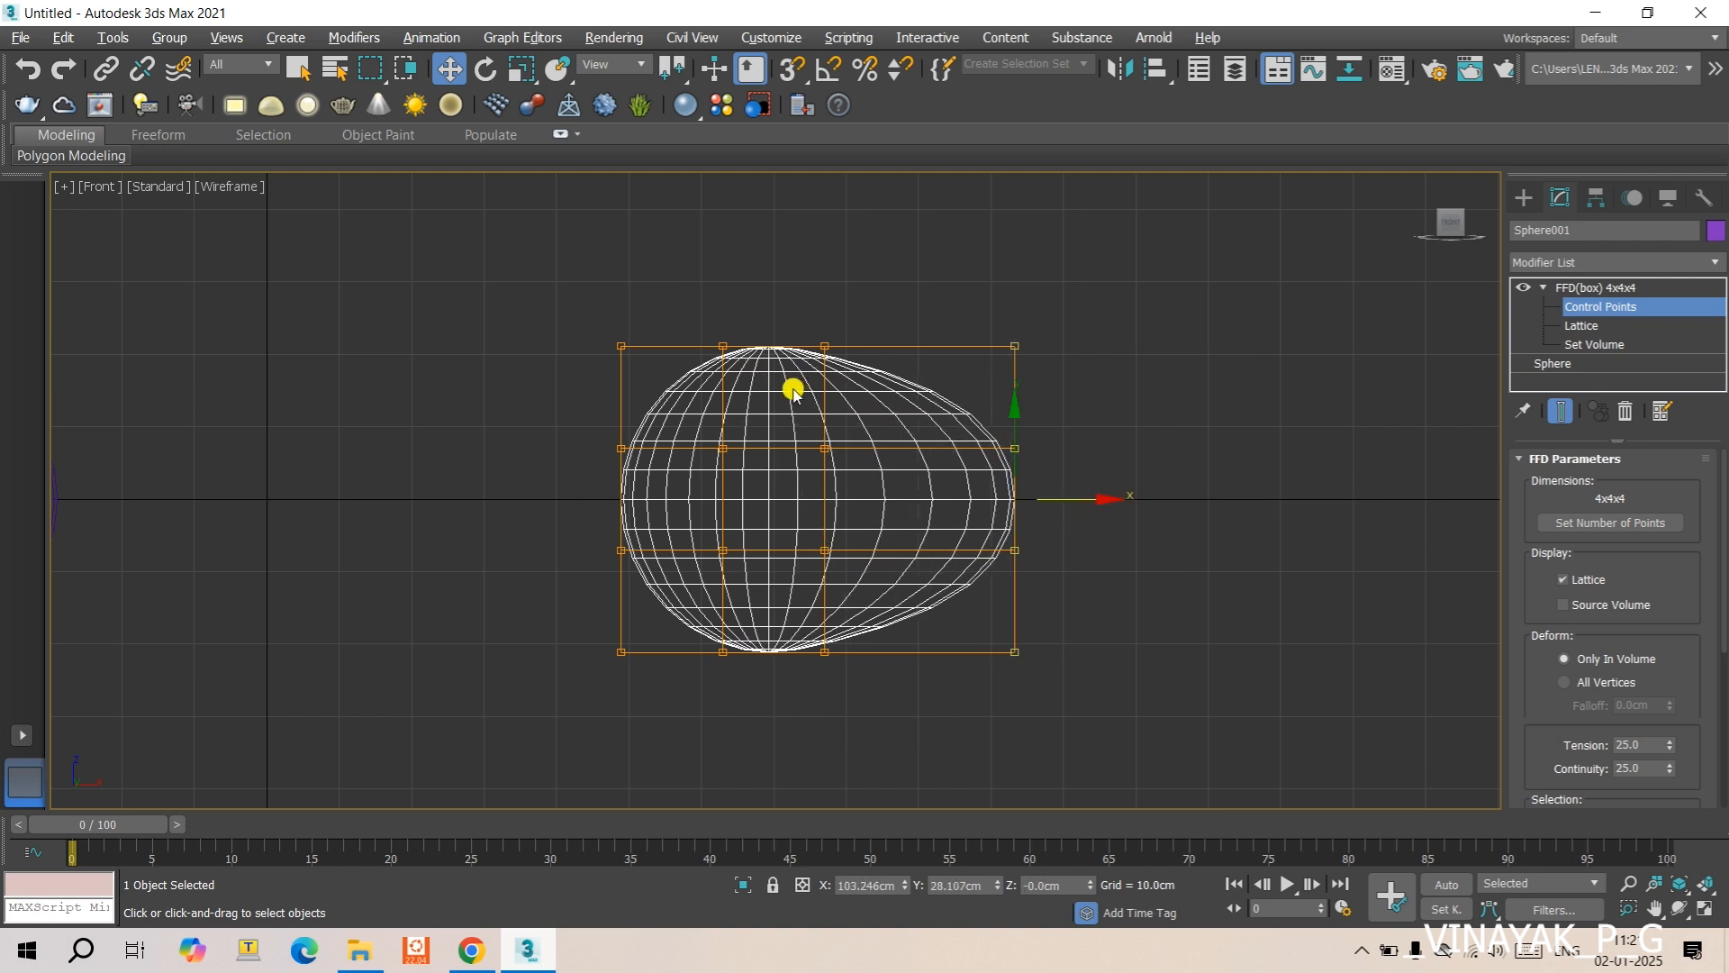
pyautogui.moveTo(1104, 496); pyautogui.dragTo(1120, 495)
# - Create a cylinder about 28.1 cm in radius and 85.5 cm high beside the deformed sphere, and display the scene shaded with edged faces
pyautogui.scroll(-2, 1649, 703)
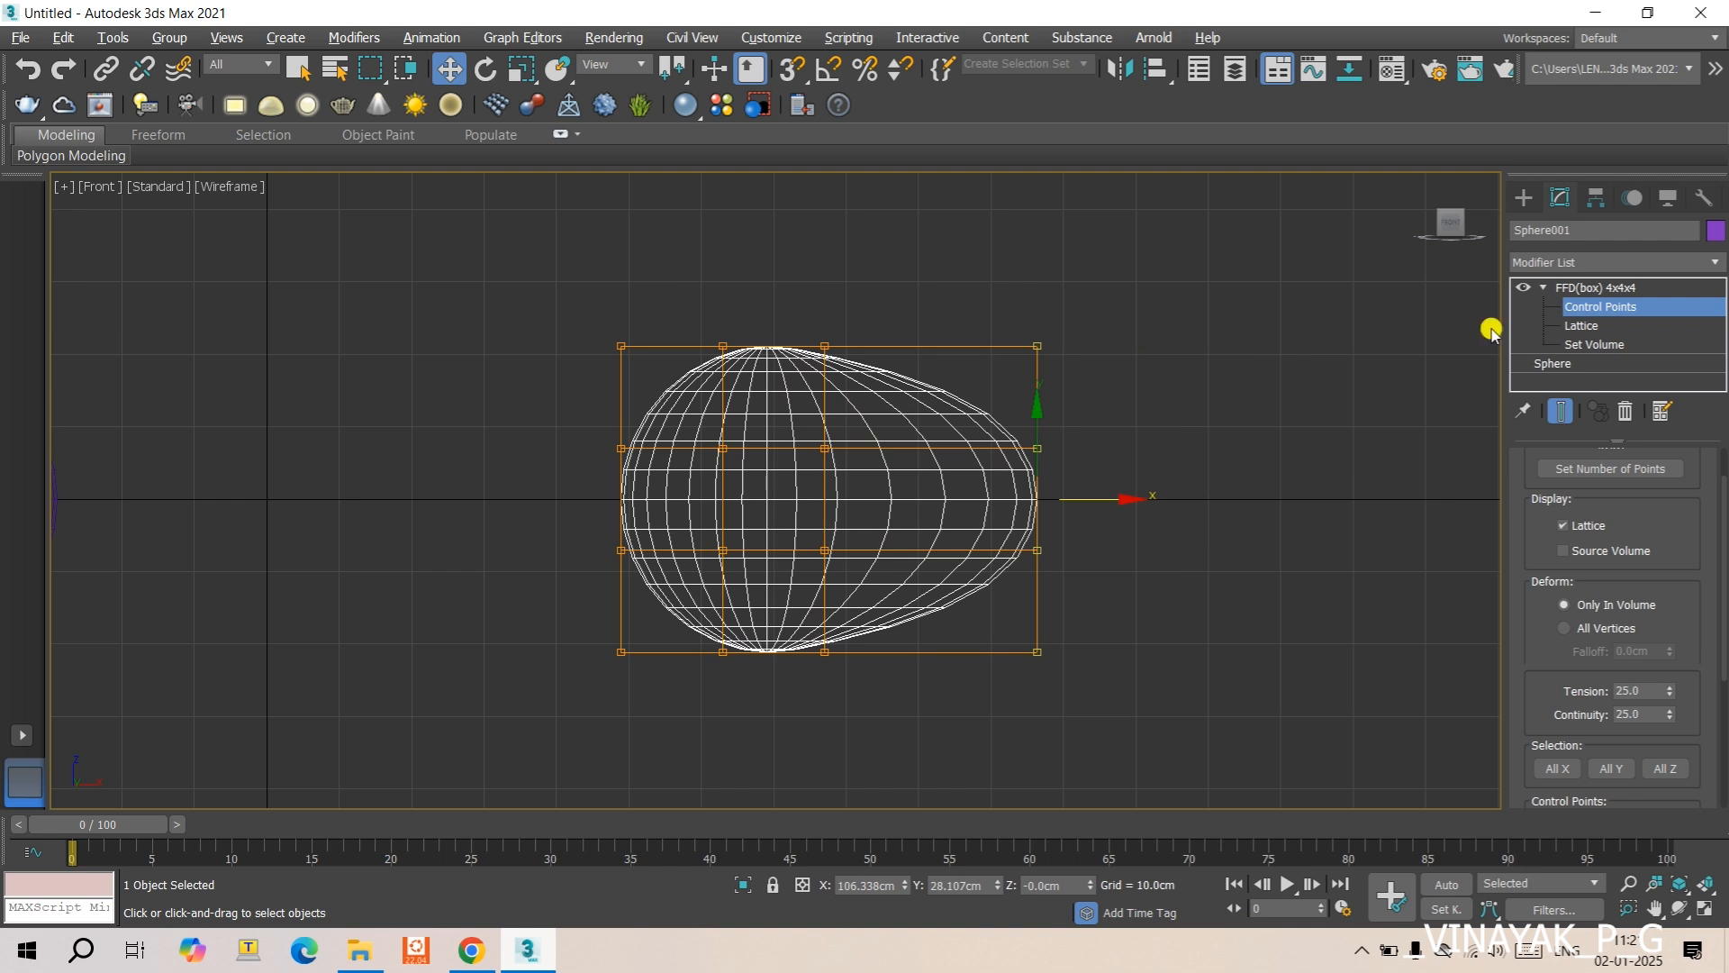
pyautogui.scroll(-5, 1231, 427)
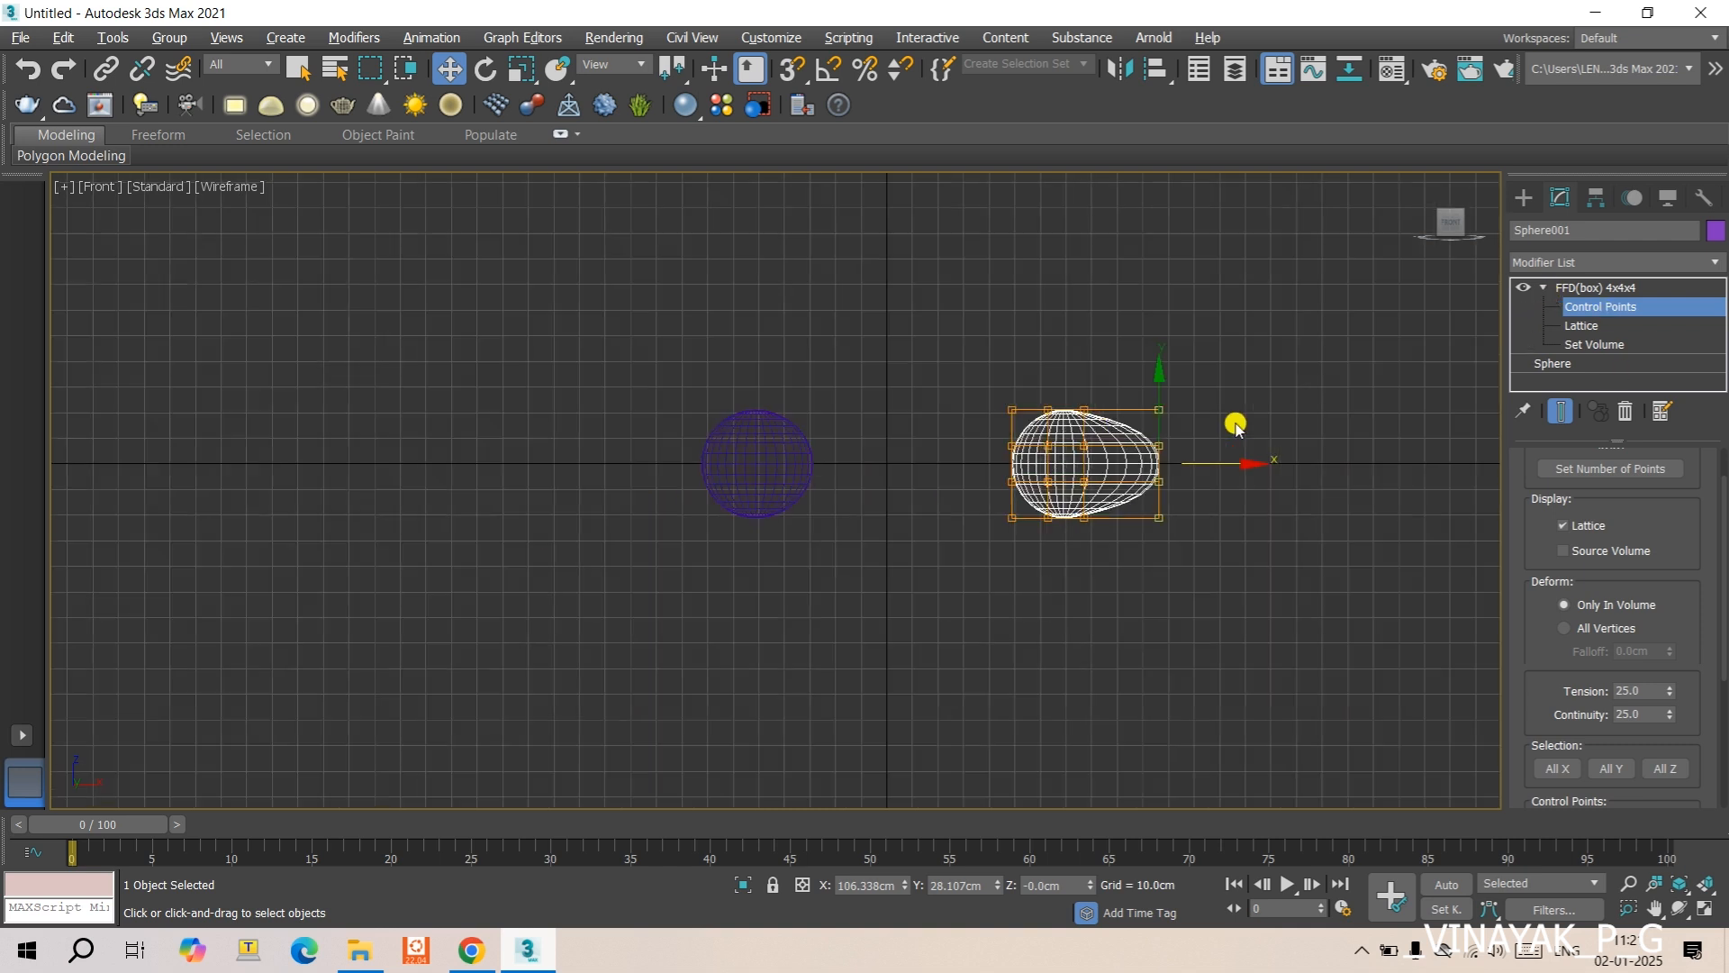
pyautogui.moveTo(1440, 308); pyautogui.dragTo(1158, 342, button='middle')
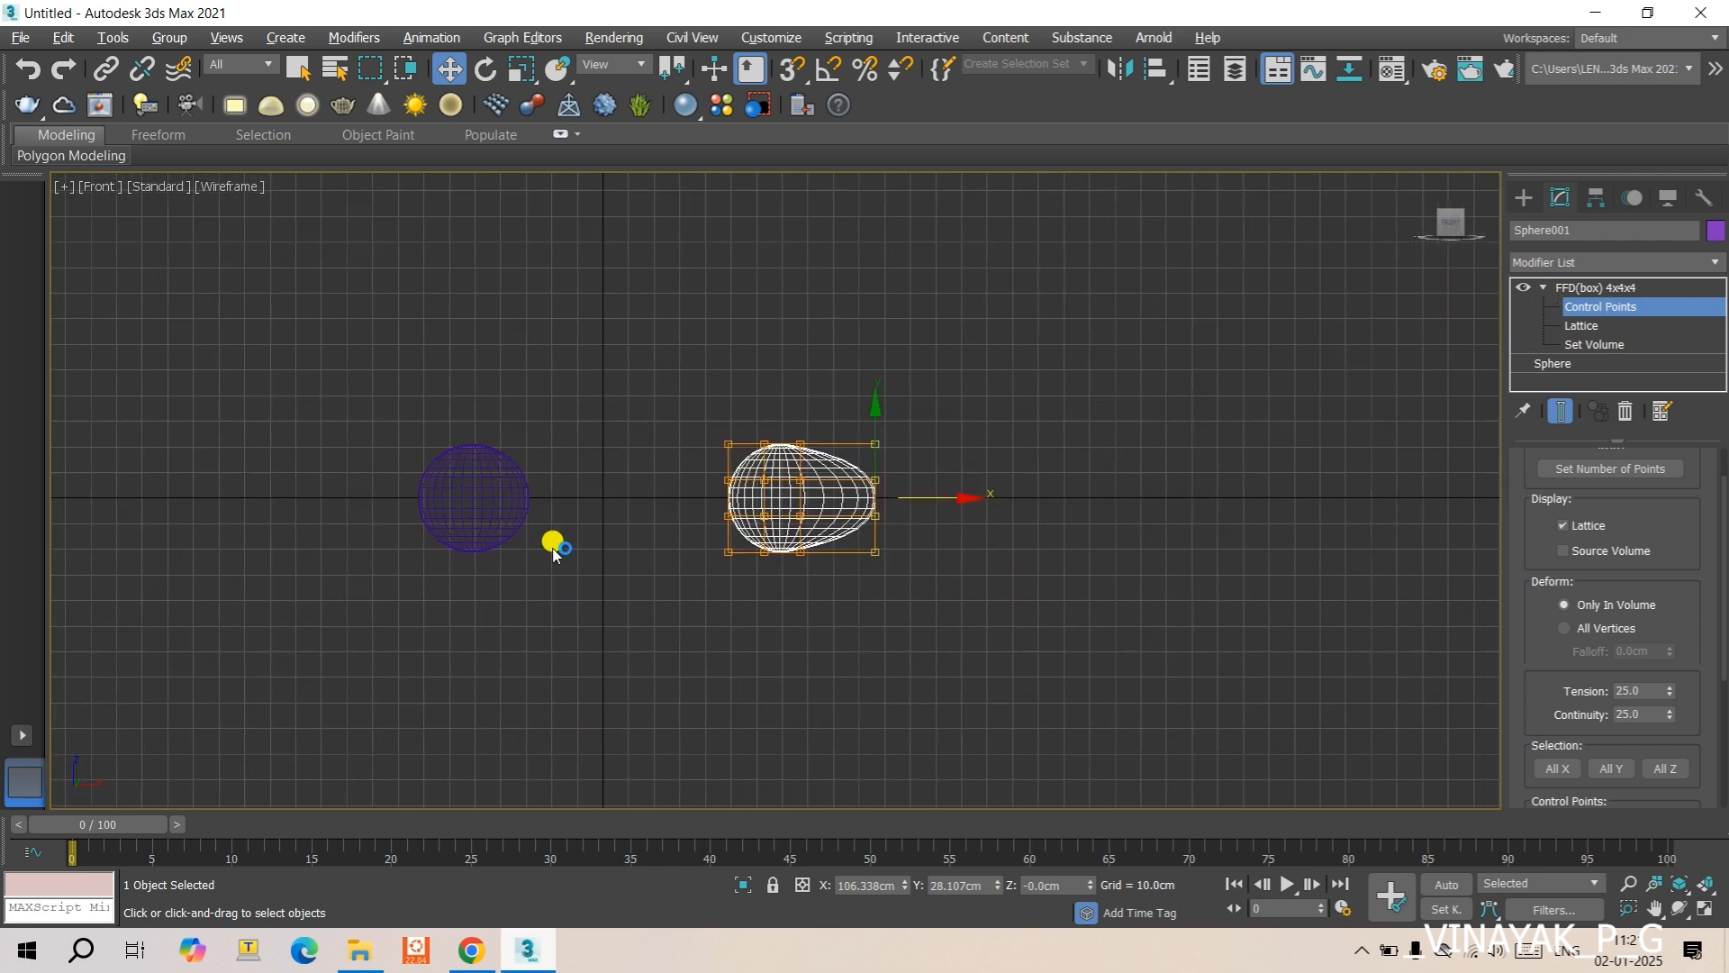
pyautogui.click(1524, 197)
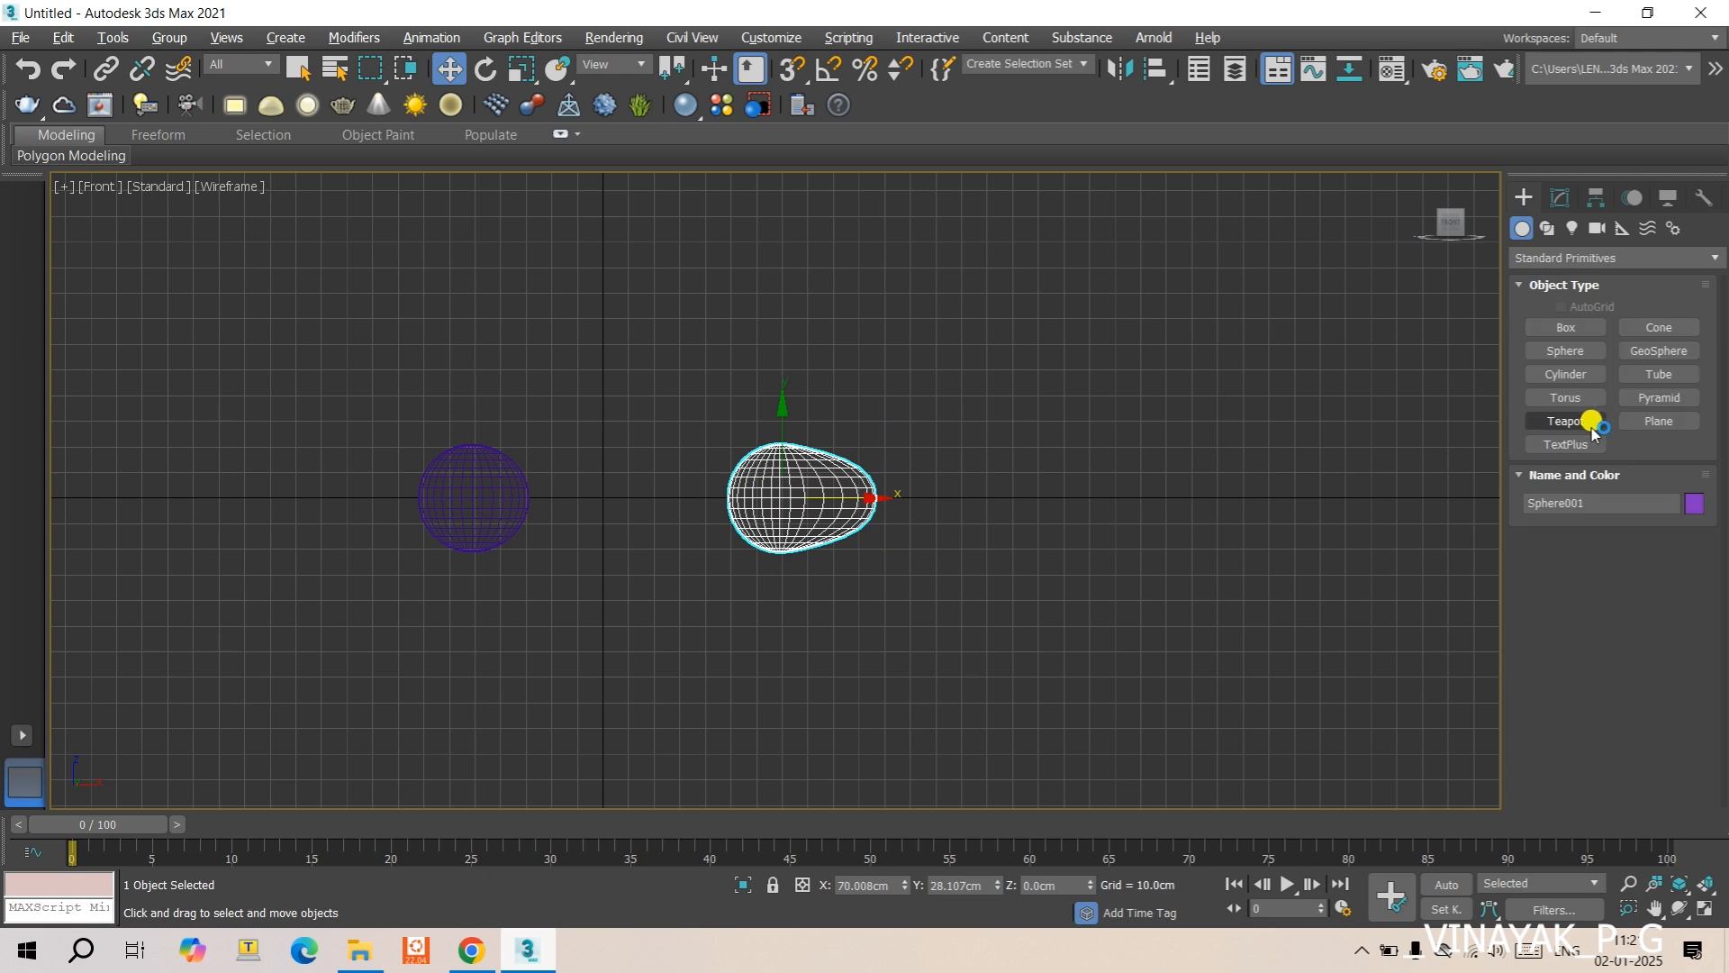
pyautogui.click(1573, 375)
pyautogui.moveTo(1020, 591); pyautogui.dragTo(1093, 578)
pyautogui.click(1017, 338)
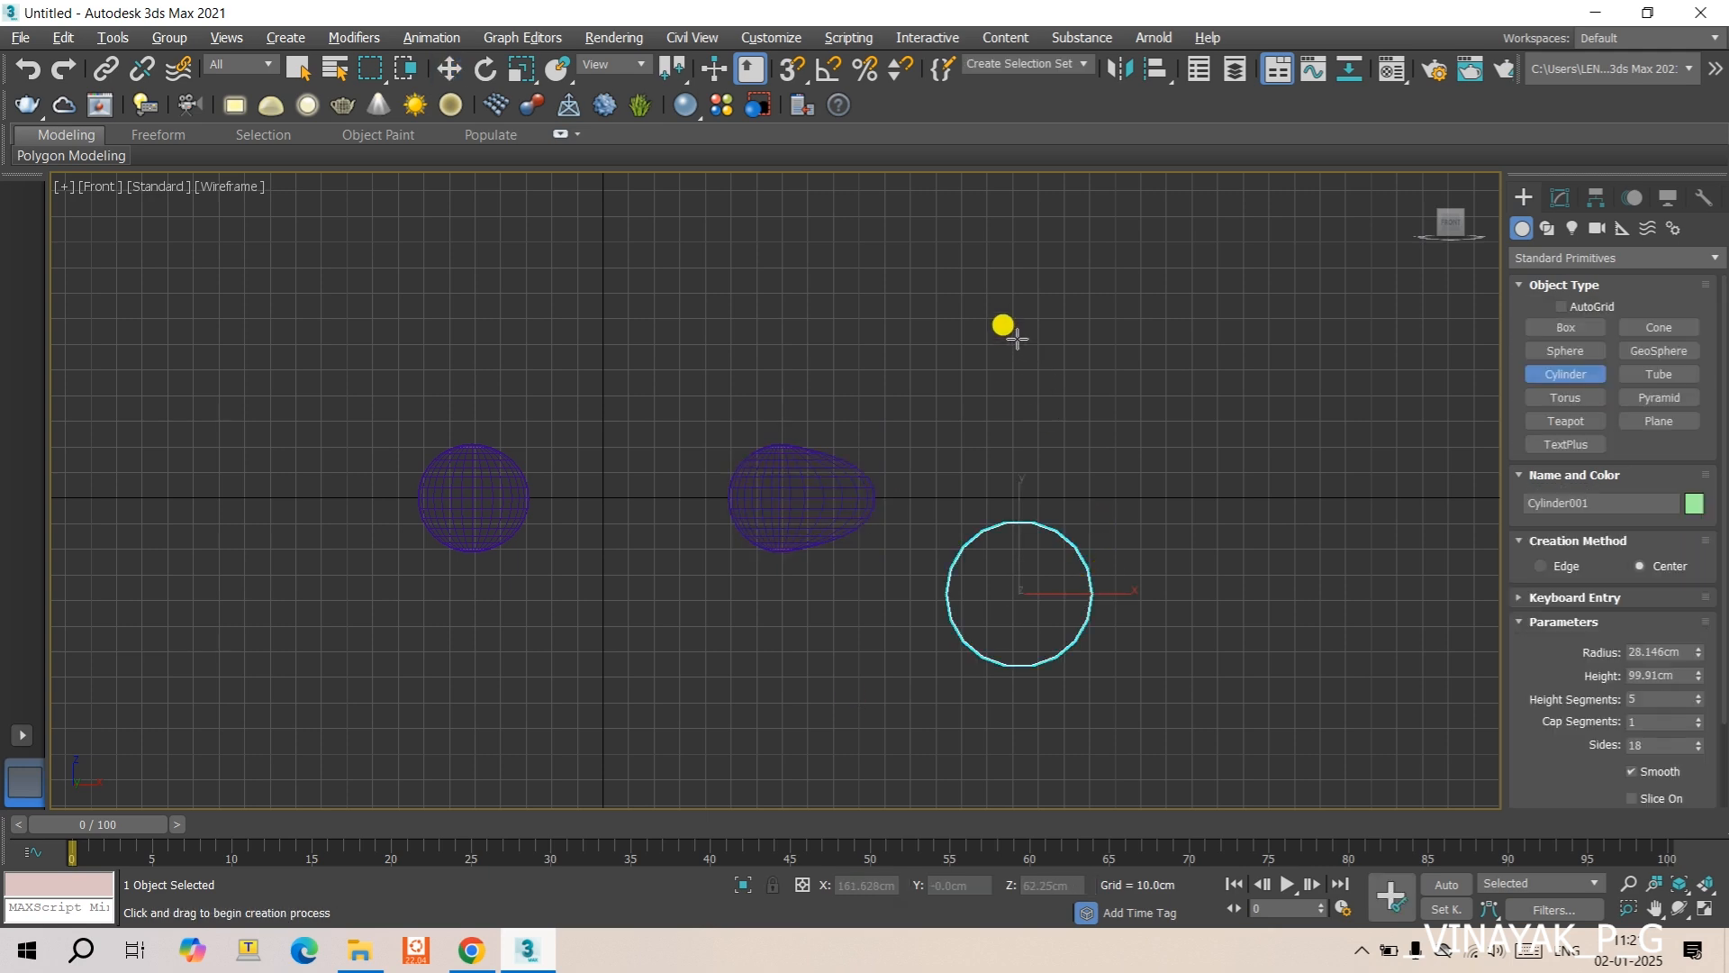
pyautogui.keyDown('alt'); pyautogui.moveTo(1027, 517); pyautogui.dragTo(1011, 448, button='middle'); pyautogui.keyUp('alt')
pyautogui.click(1031, 375)
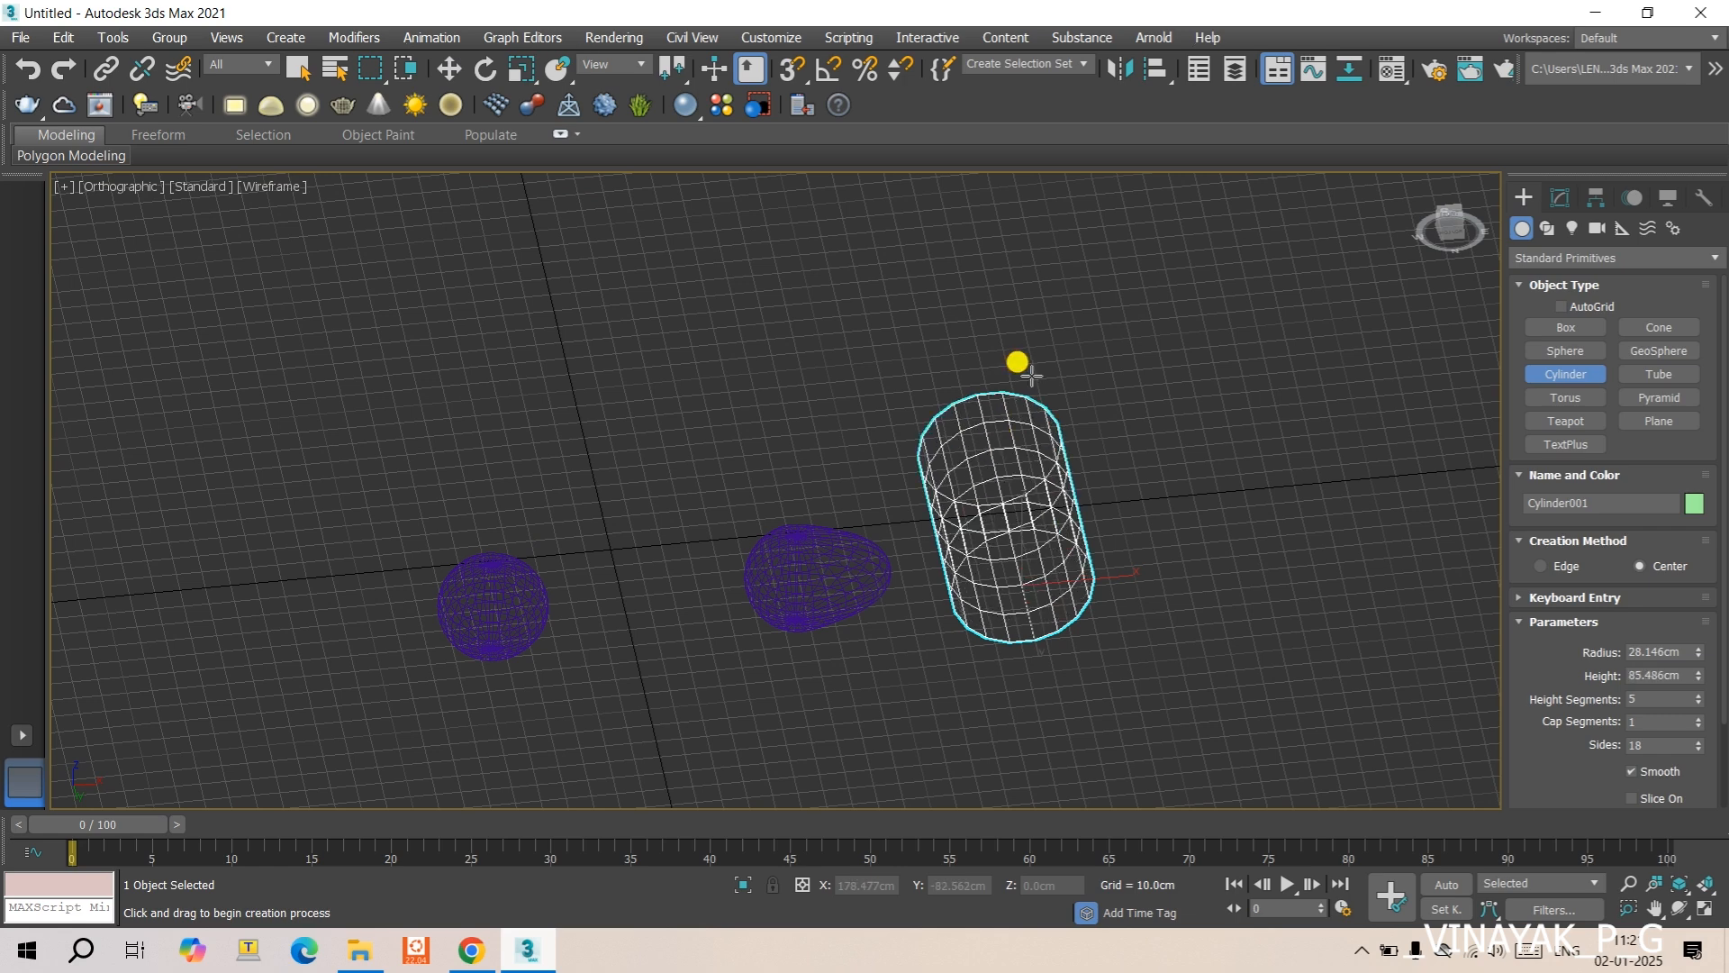
pyautogui.press('F4')
pyautogui.press('F3')
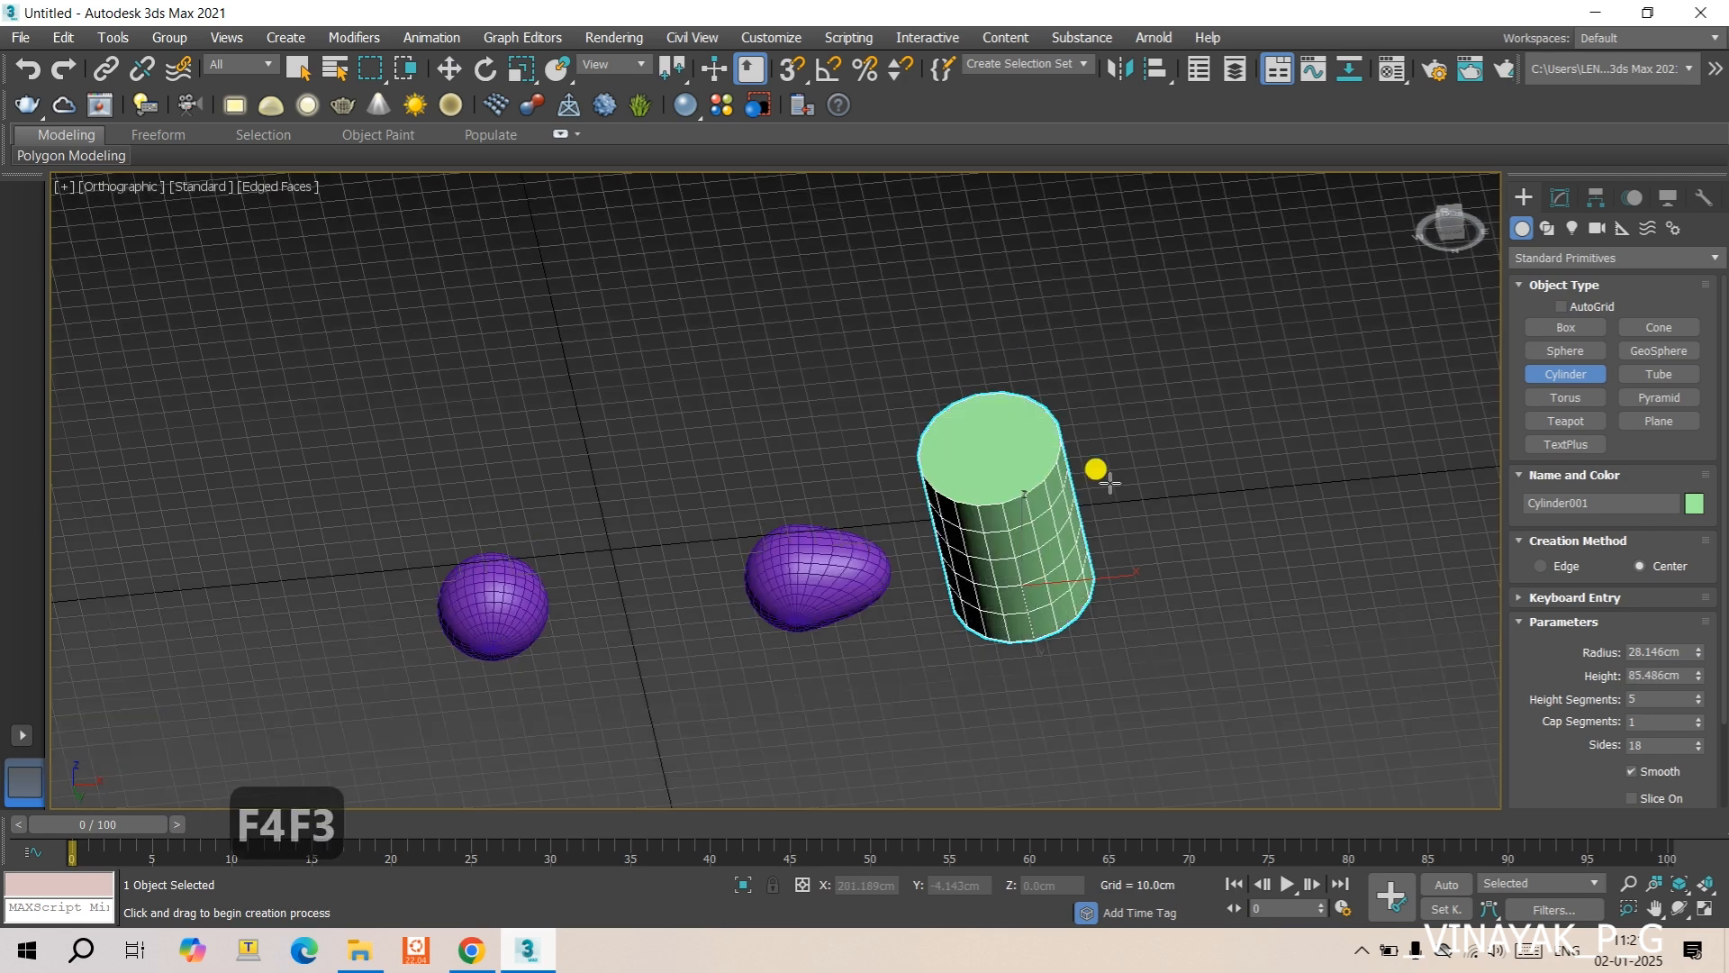
# - Apply an FFD(cyl) modifier to the new cylinder
pyautogui.click(1560, 198)
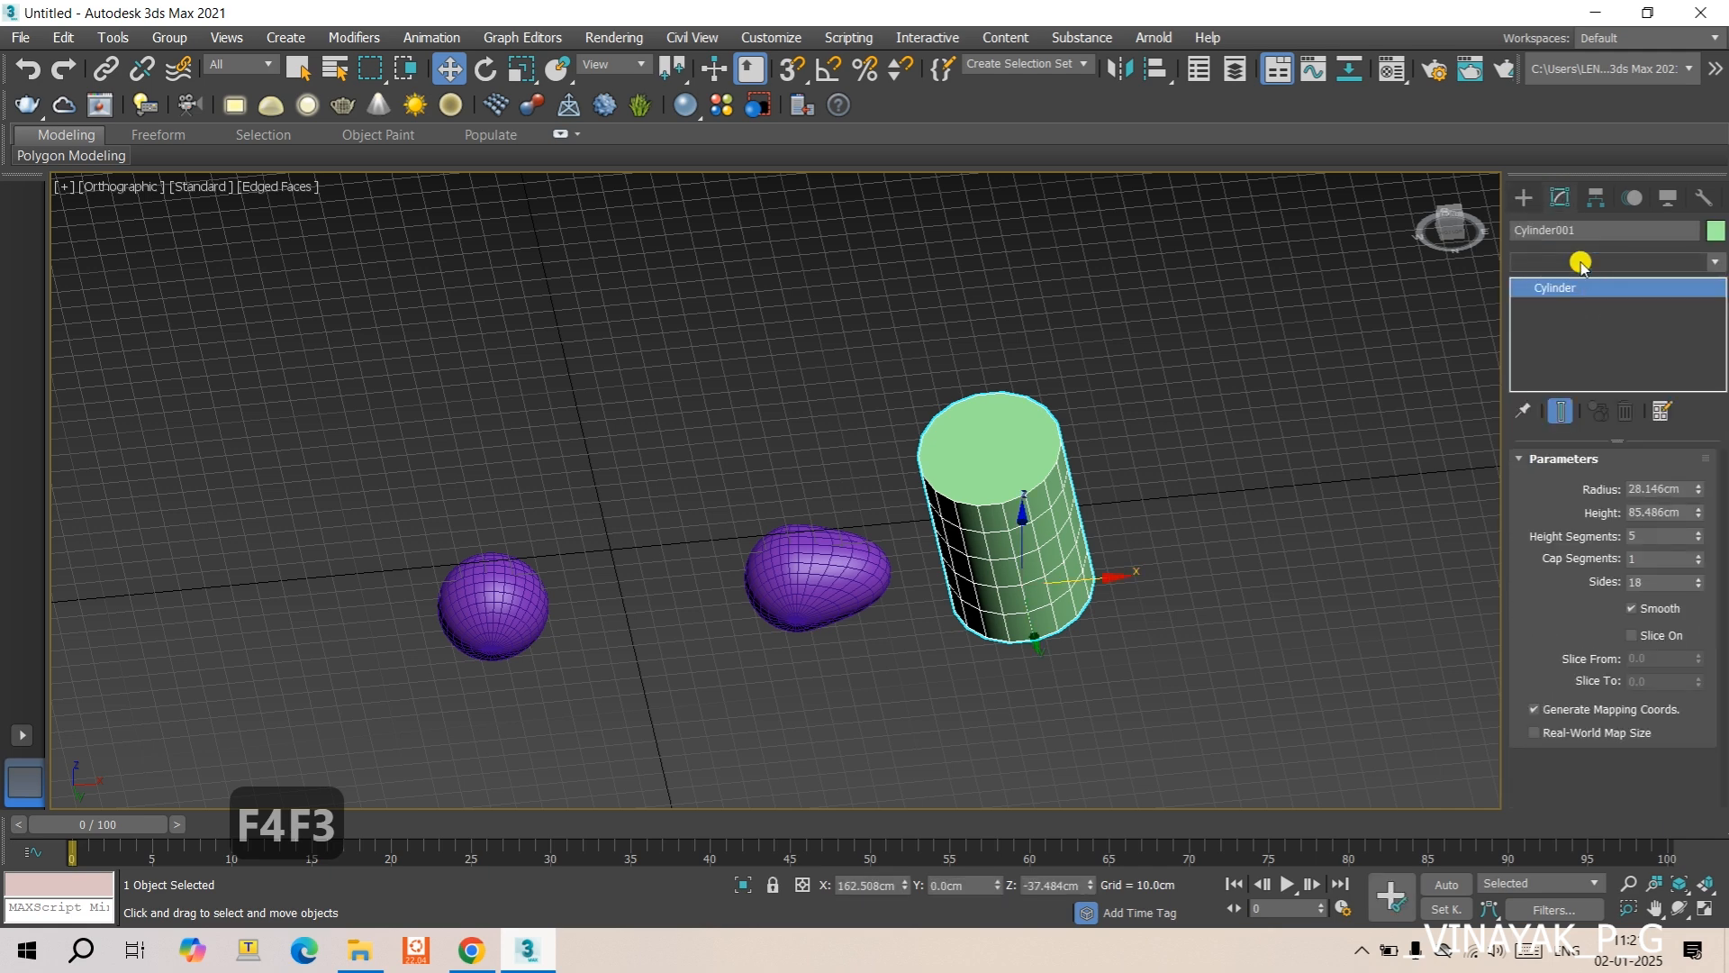
pyautogui.click(1583, 262)
pyautogui.write('fx2d')
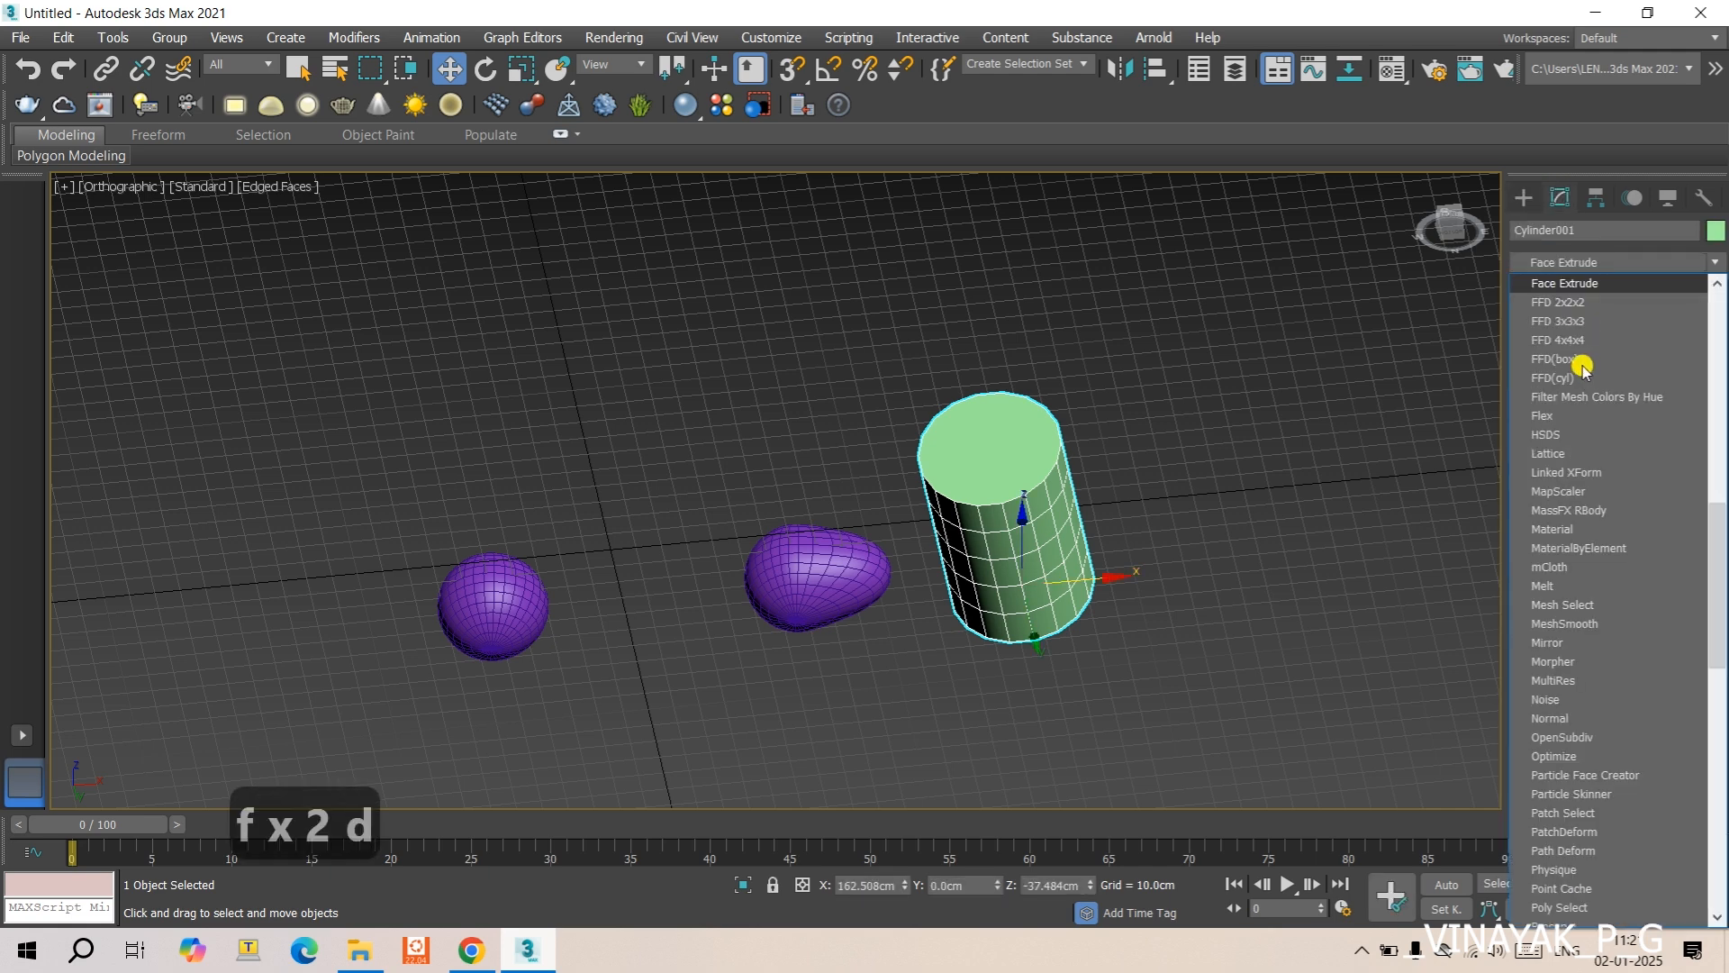
pyautogui.scroll(-1, 1582, 365)
pyautogui.click(1572, 365)
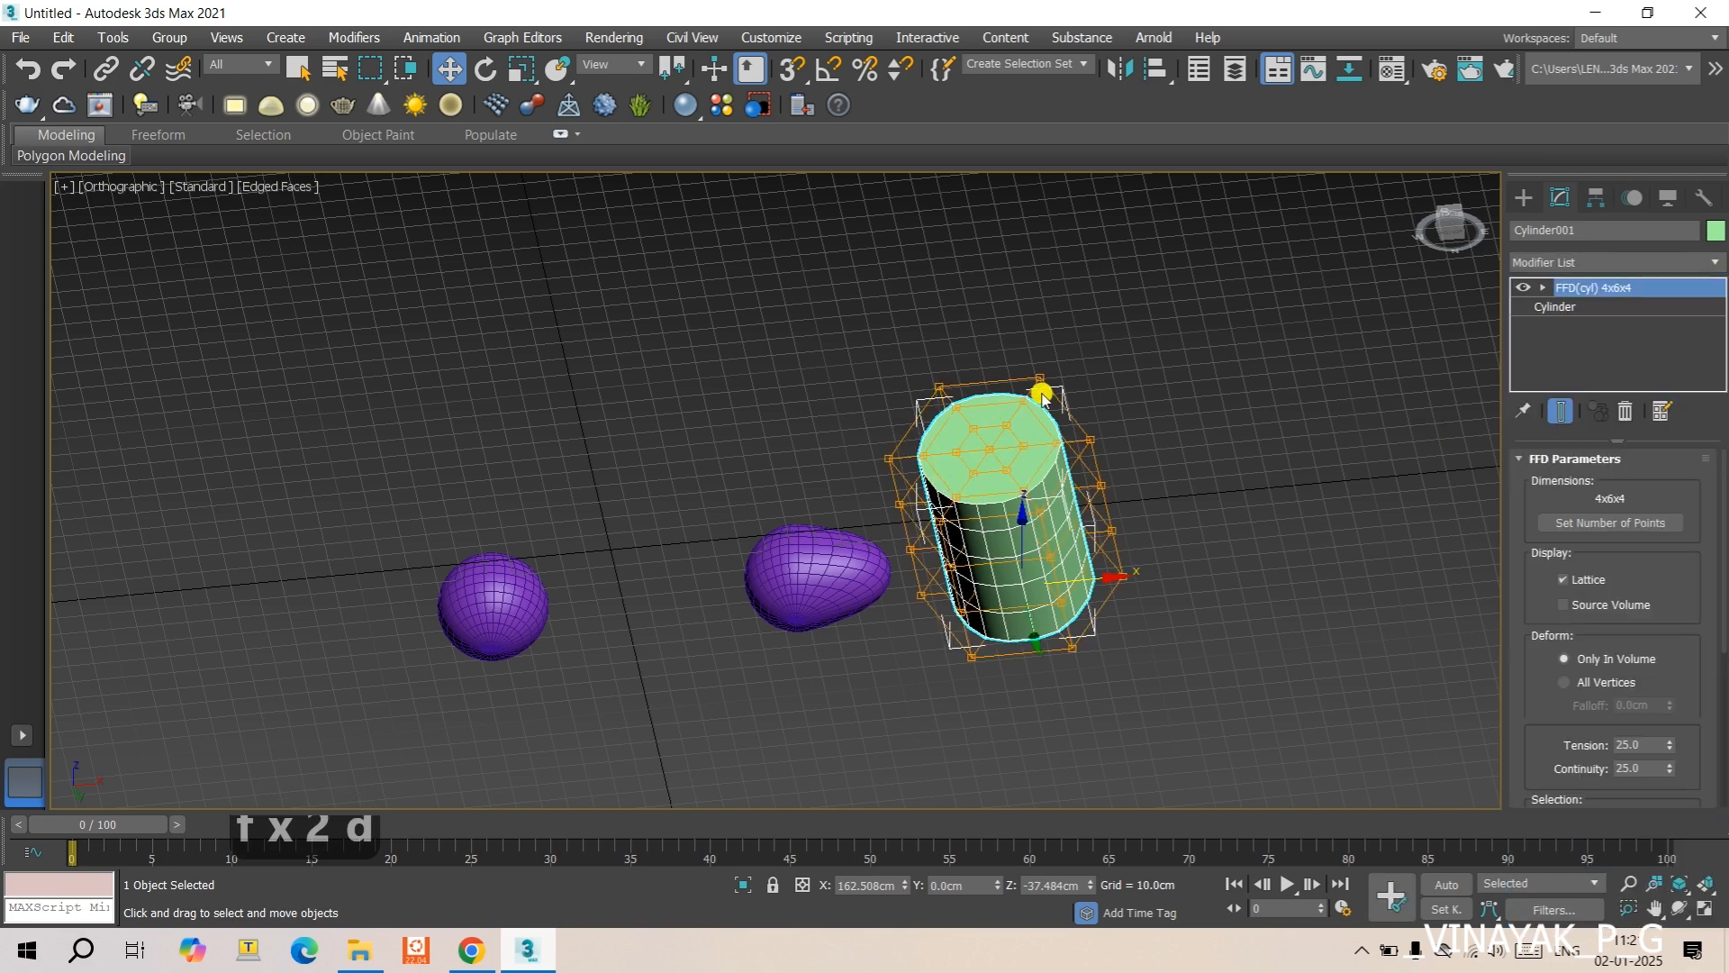
# - Set the cylinder lattice's number of side points to 8
pyautogui.scroll(4, 1027, 414)
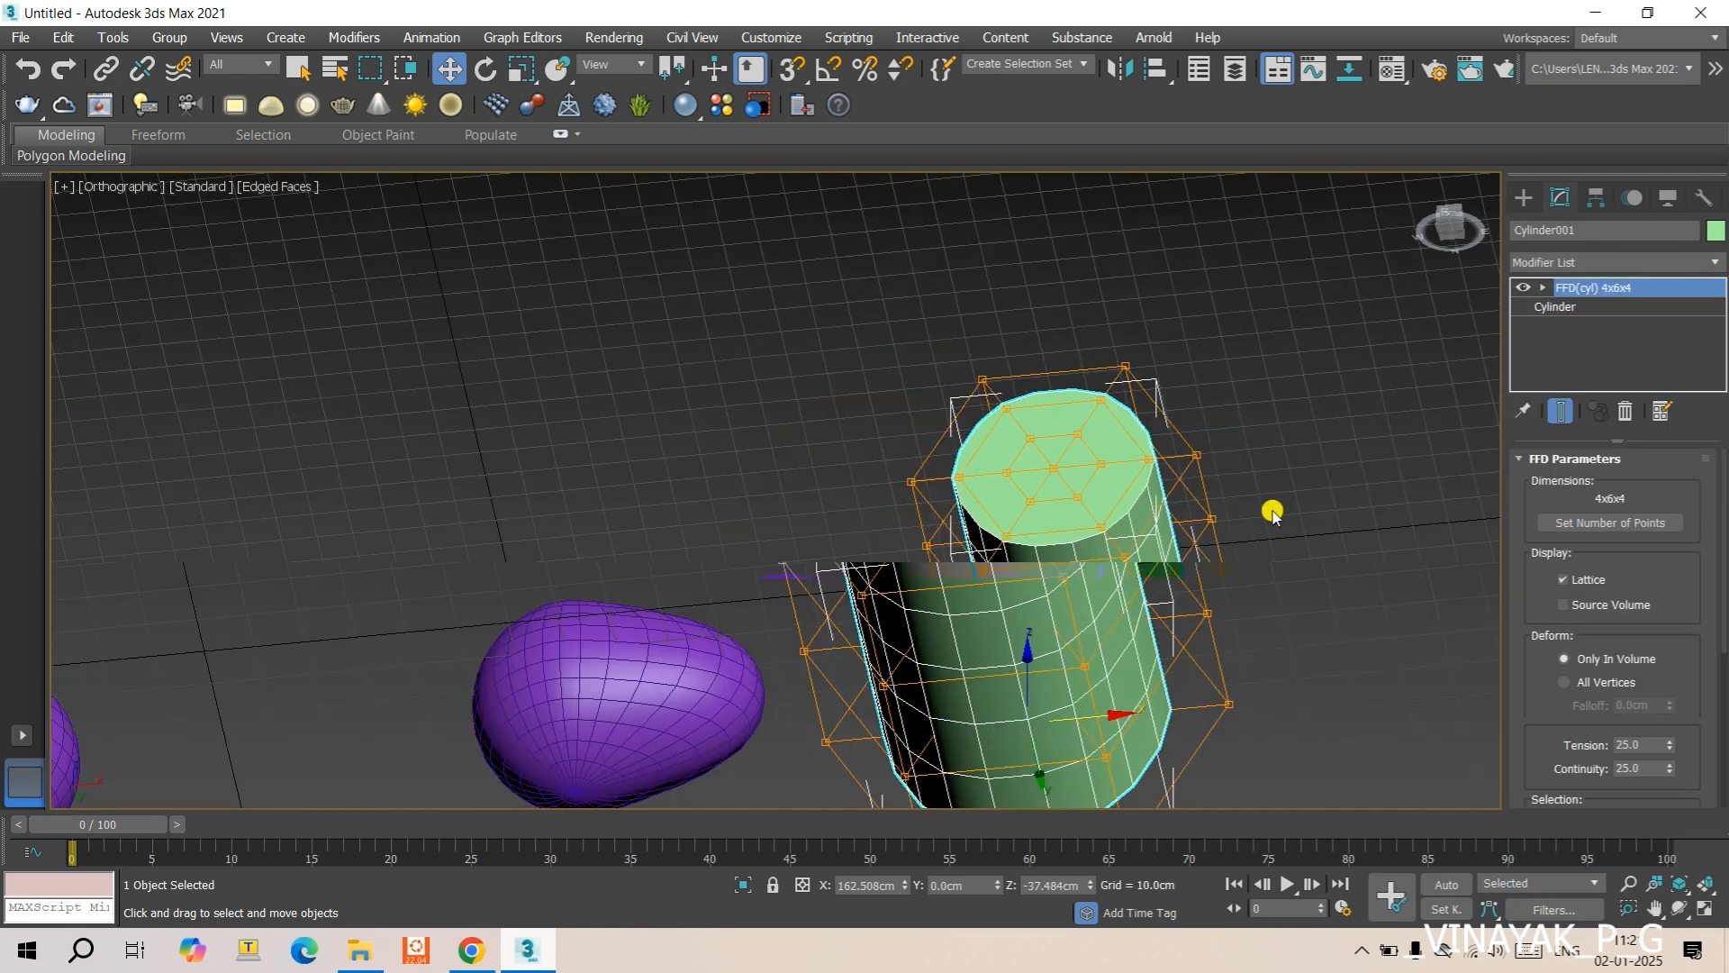
pyautogui.scroll(-4, 1261, 513)
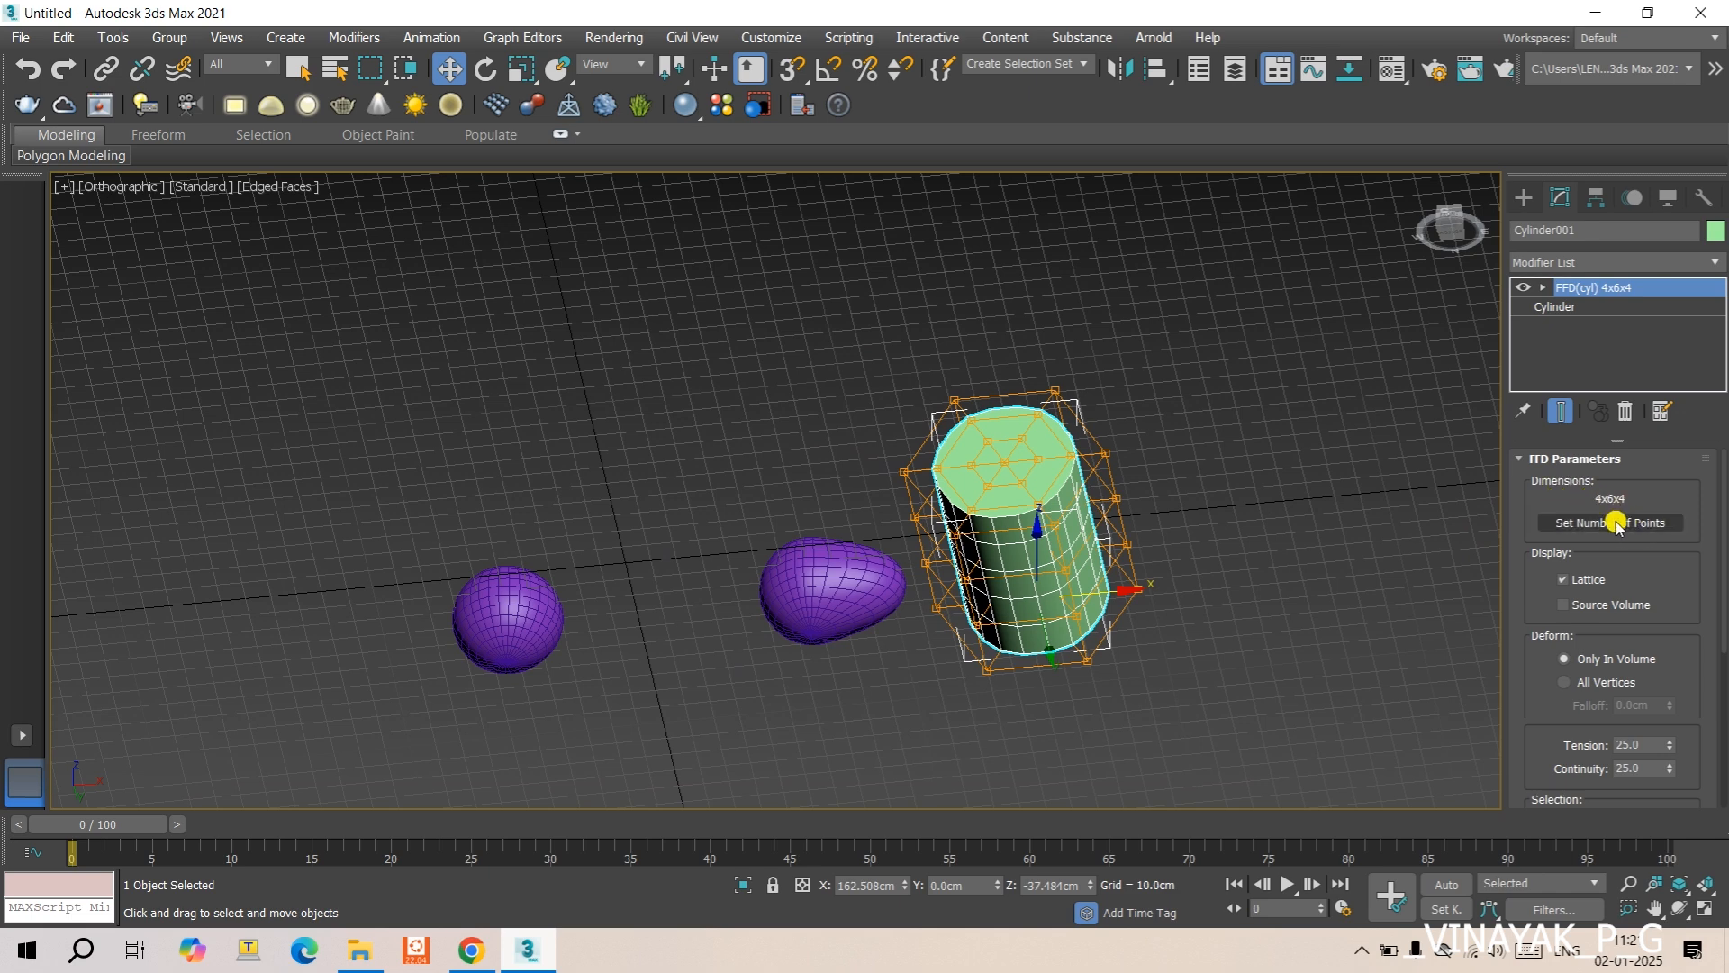
pyautogui.click(1615, 523)
pyautogui.moveTo(866, 403); pyautogui.dragTo(725, 394)
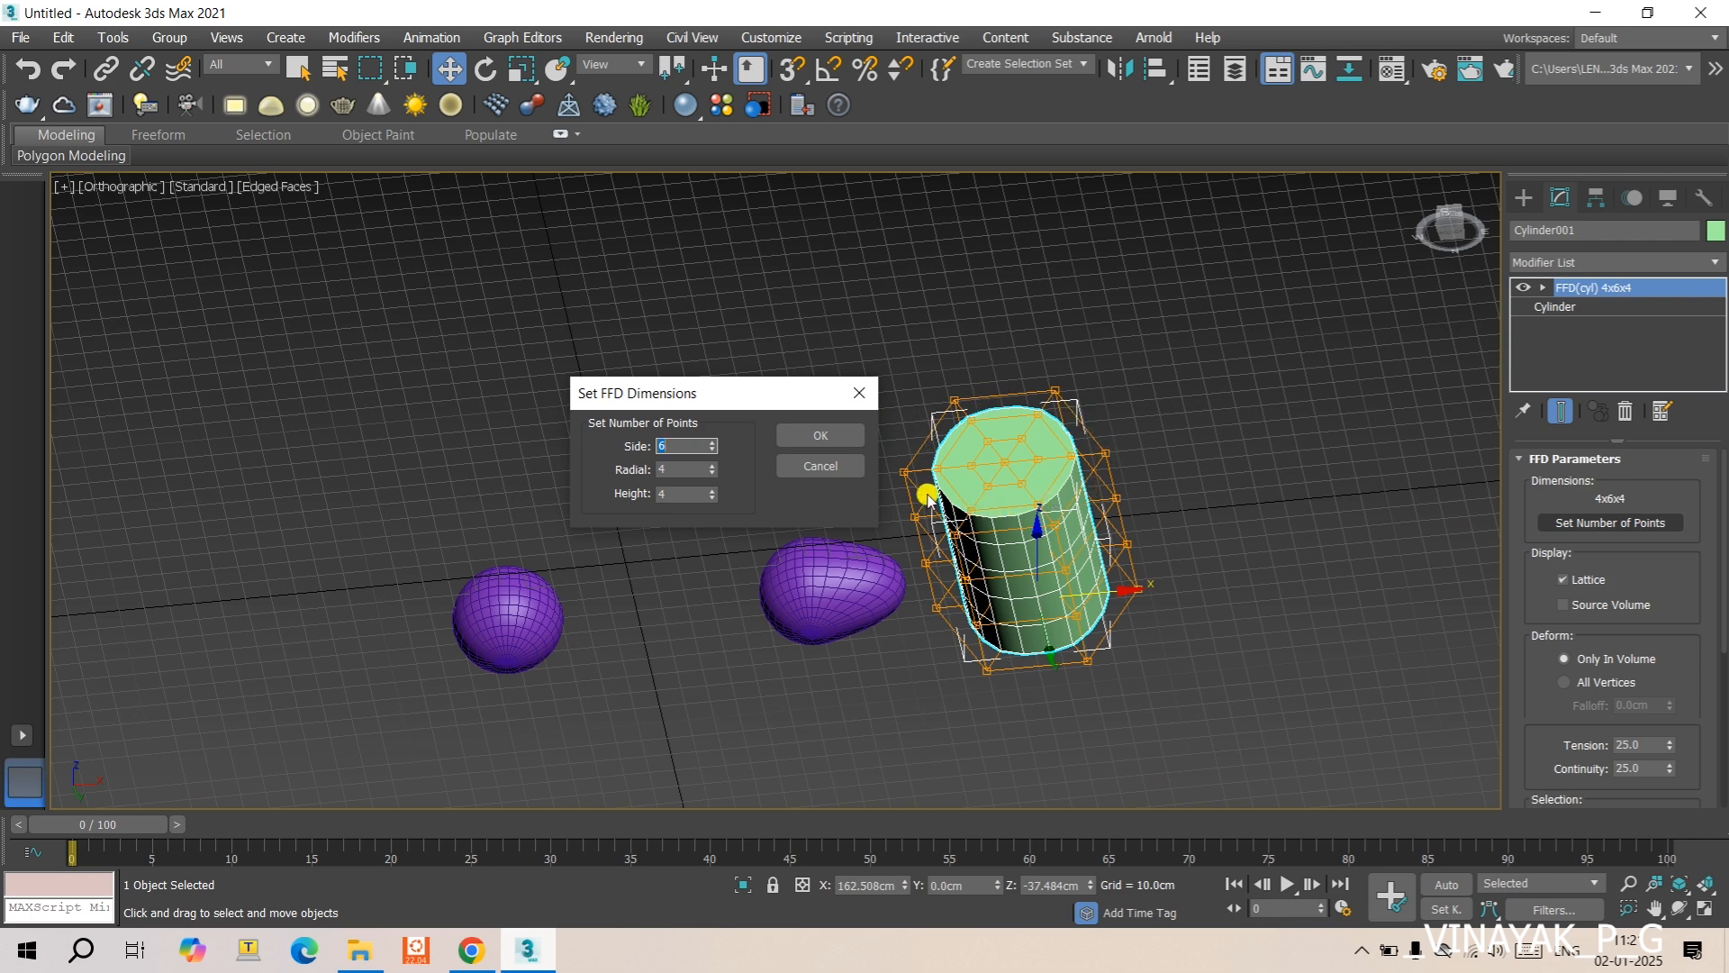
pyautogui.press('BackSpace')
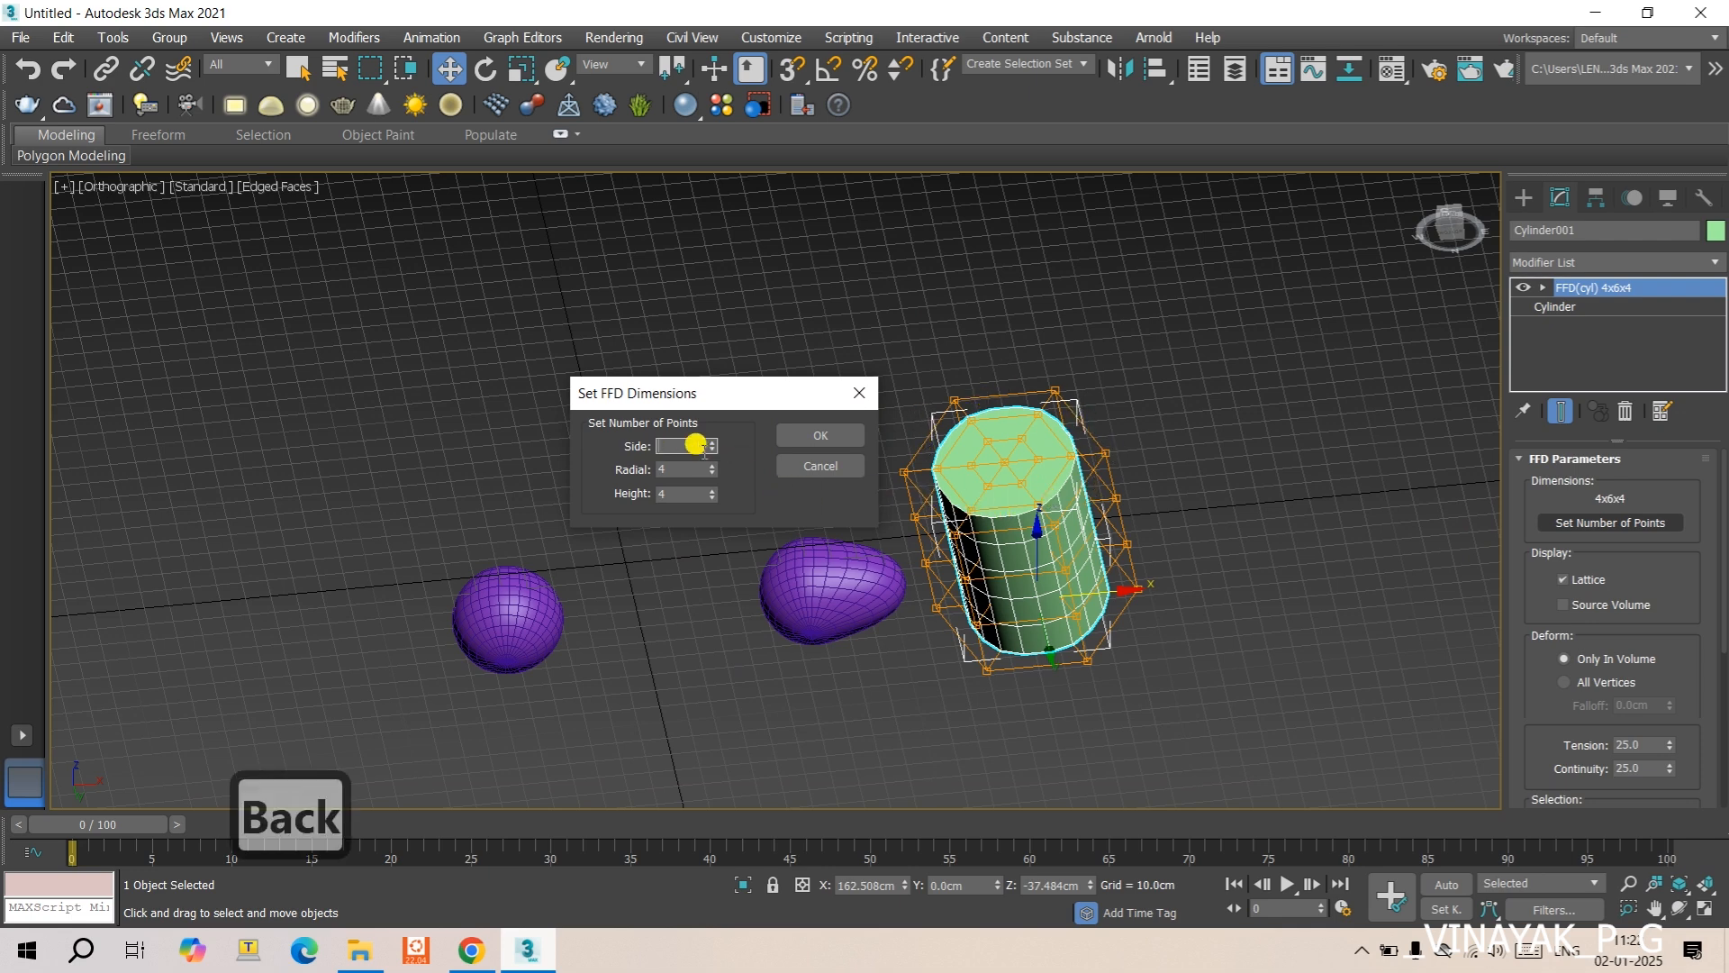
pyautogui.write('8')
pyautogui.click(785, 434)
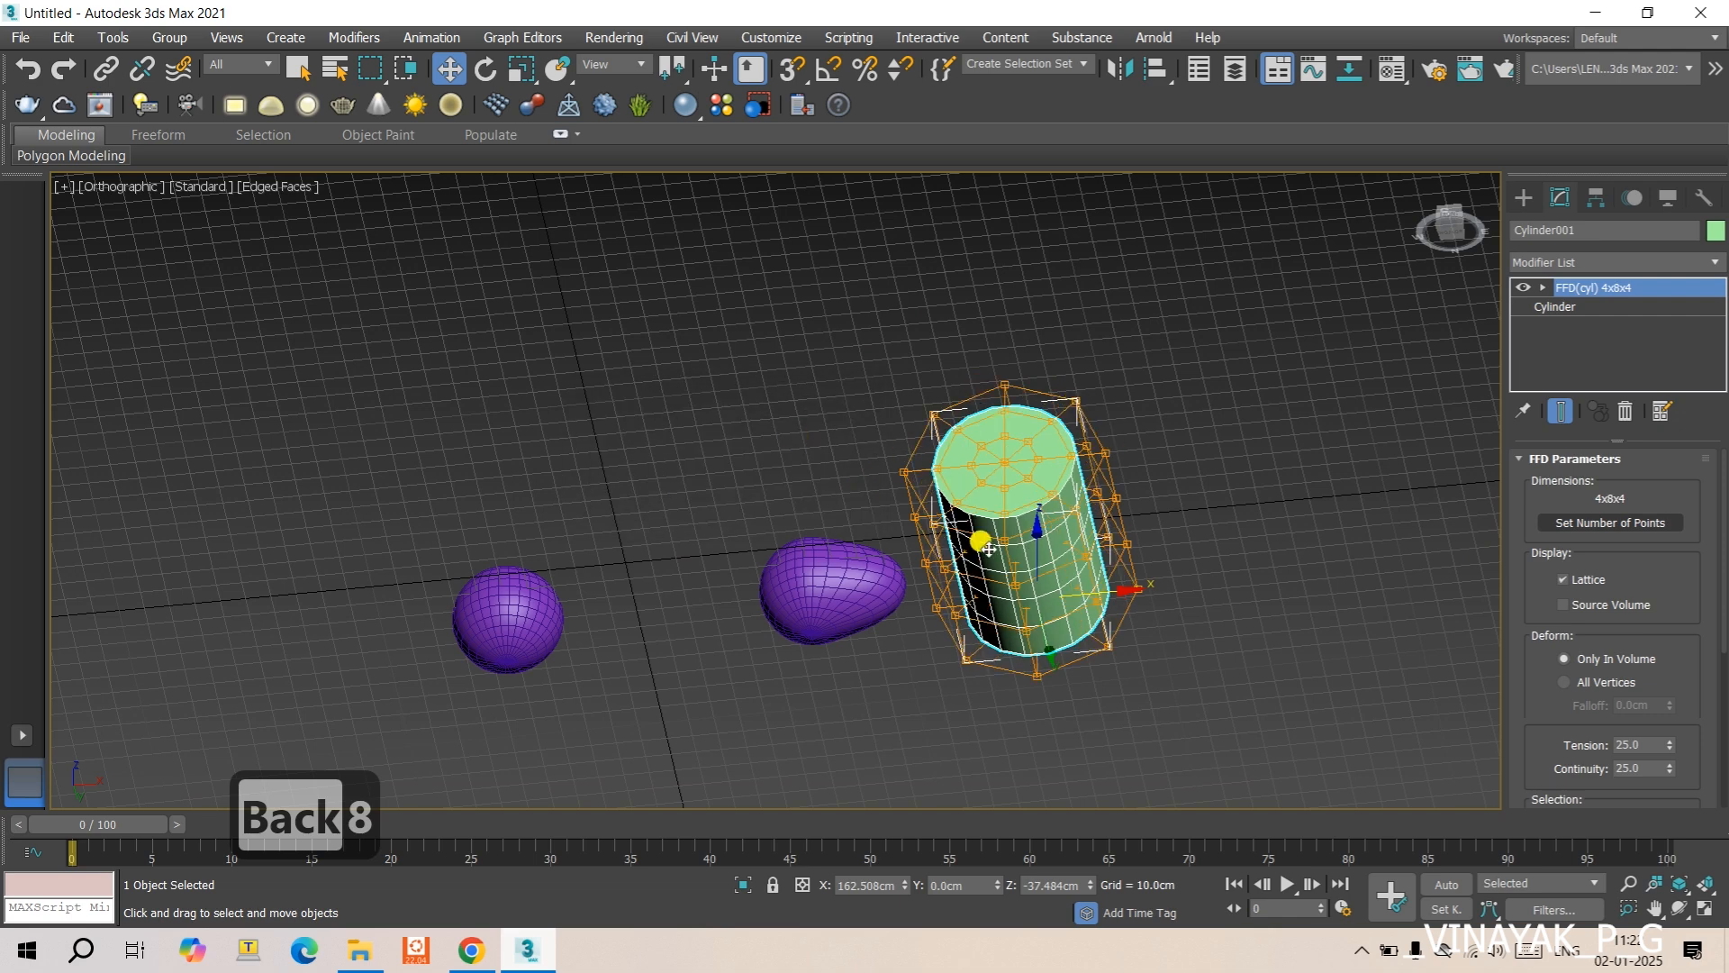
# - Hide the grid, show the scene from the front, and reselect the cylinder
pyautogui.press('t')
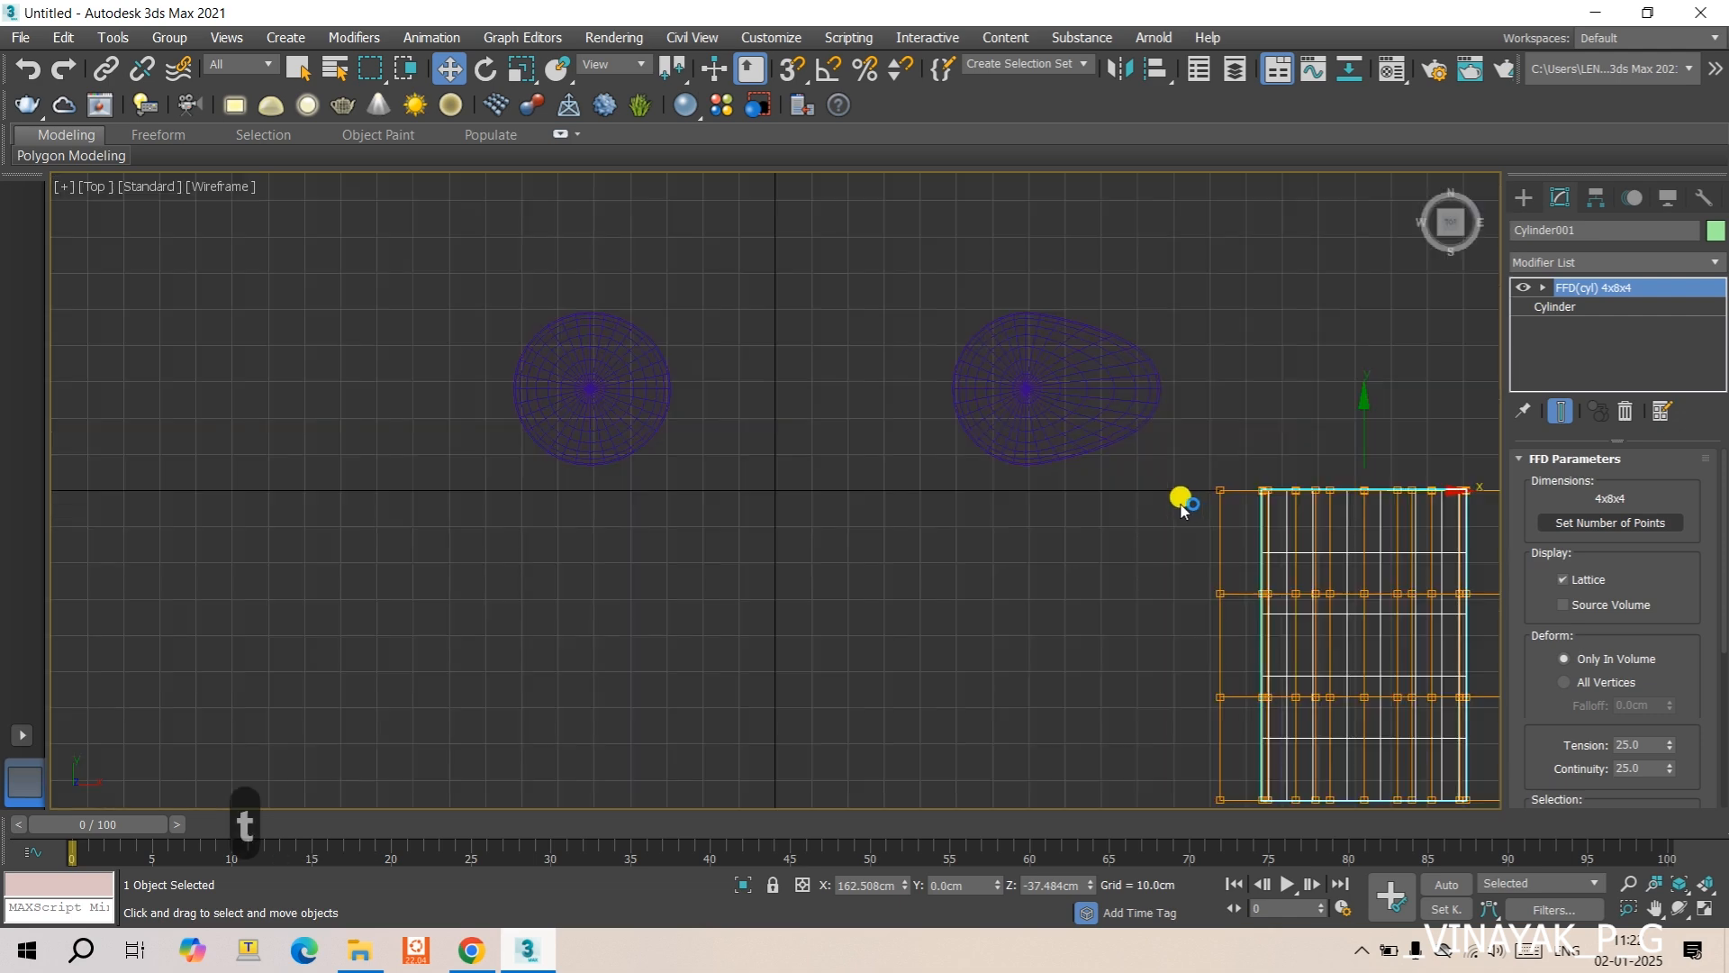
pyautogui.moveTo(1228, 540); pyautogui.dragTo(687, 417, button='middle')
pyautogui.scroll(-10, 687, 417)
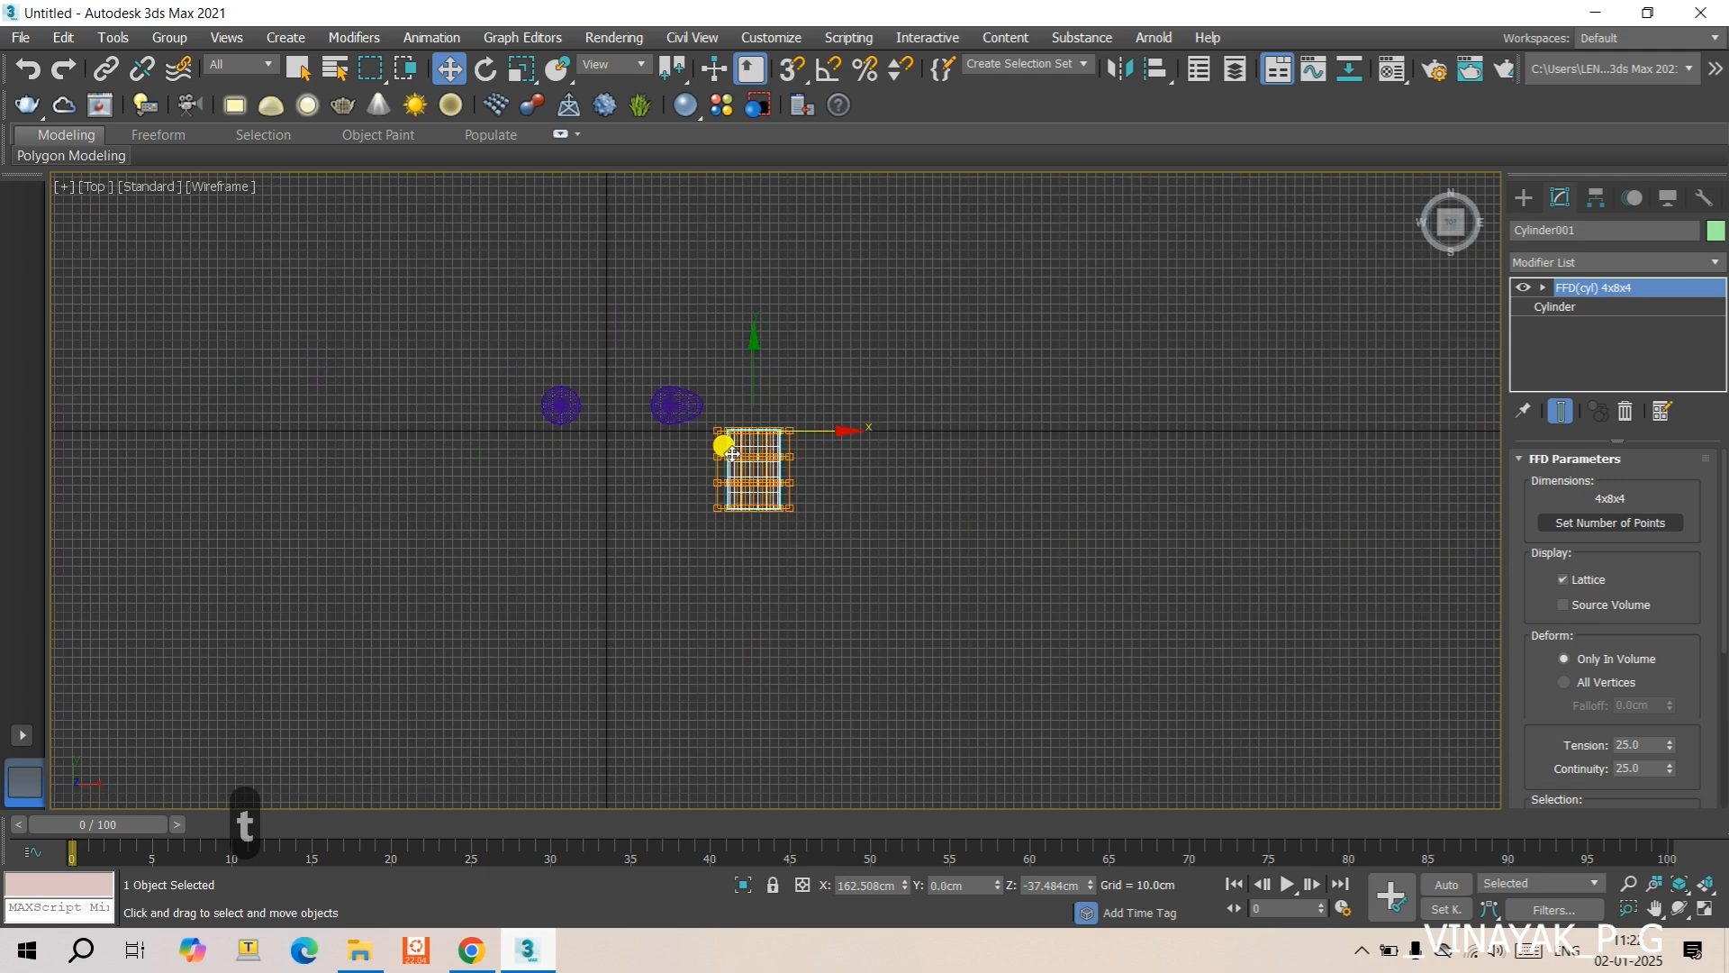
pyautogui.press('g')
pyautogui.press('f')
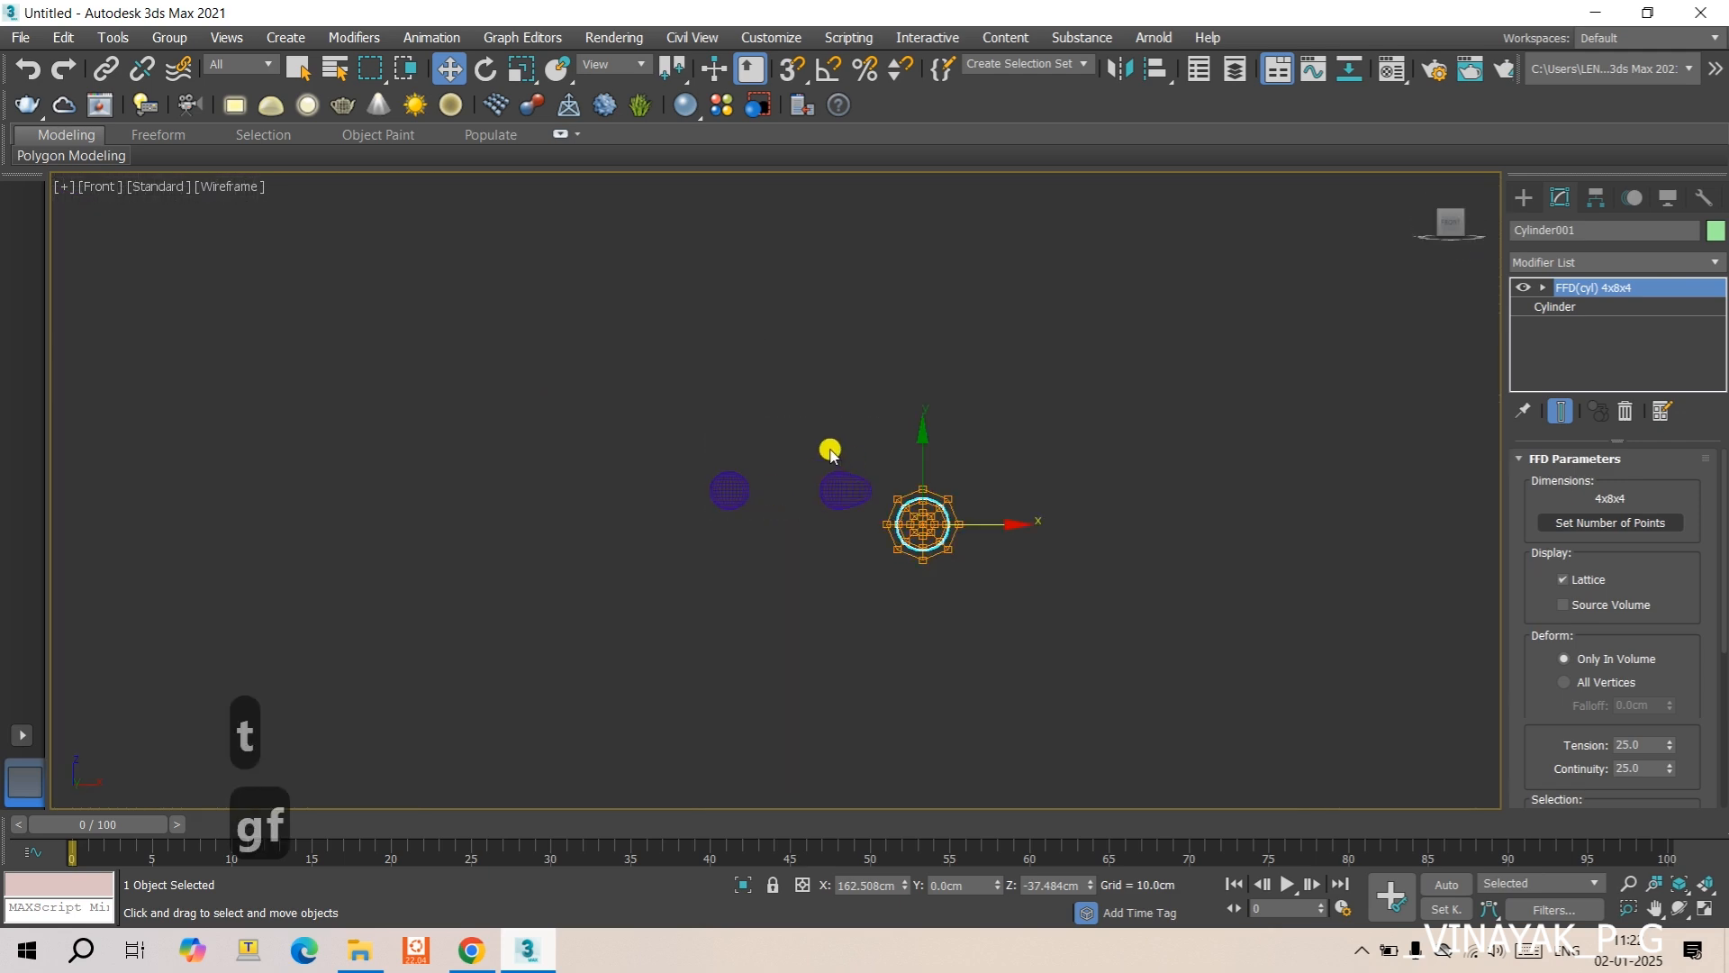
pyautogui.scroll(8, 905, 526)
pyautogui.click(876, 424)
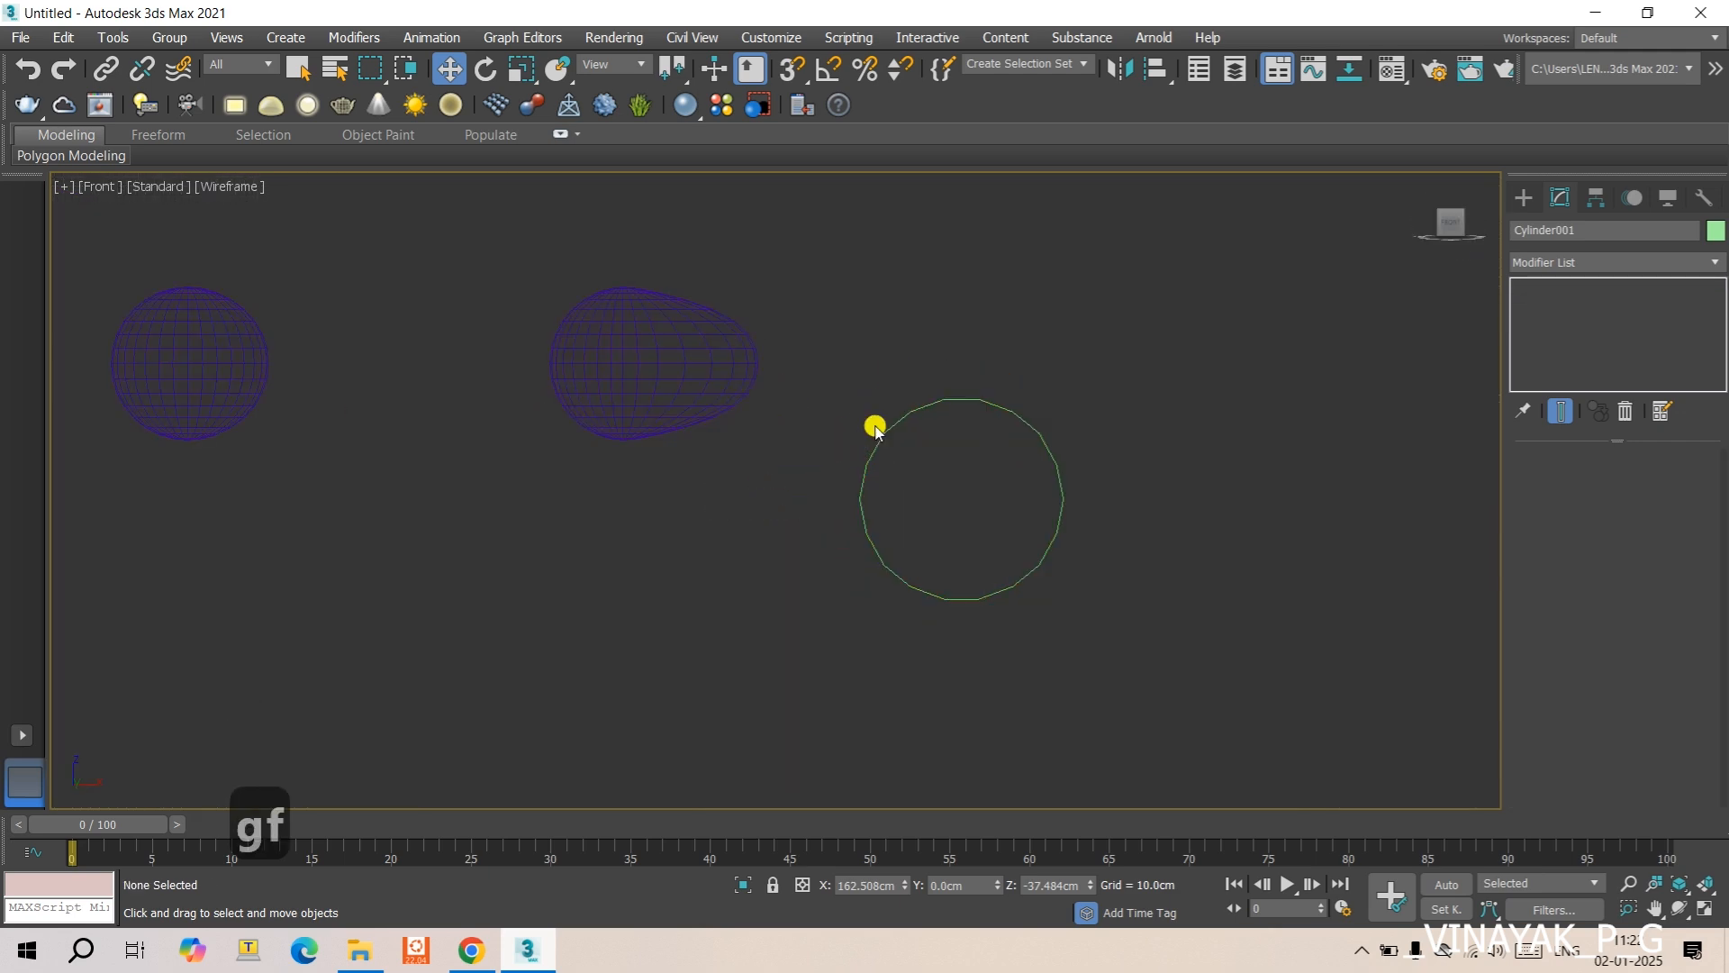
pyautogui.click(991, 393)
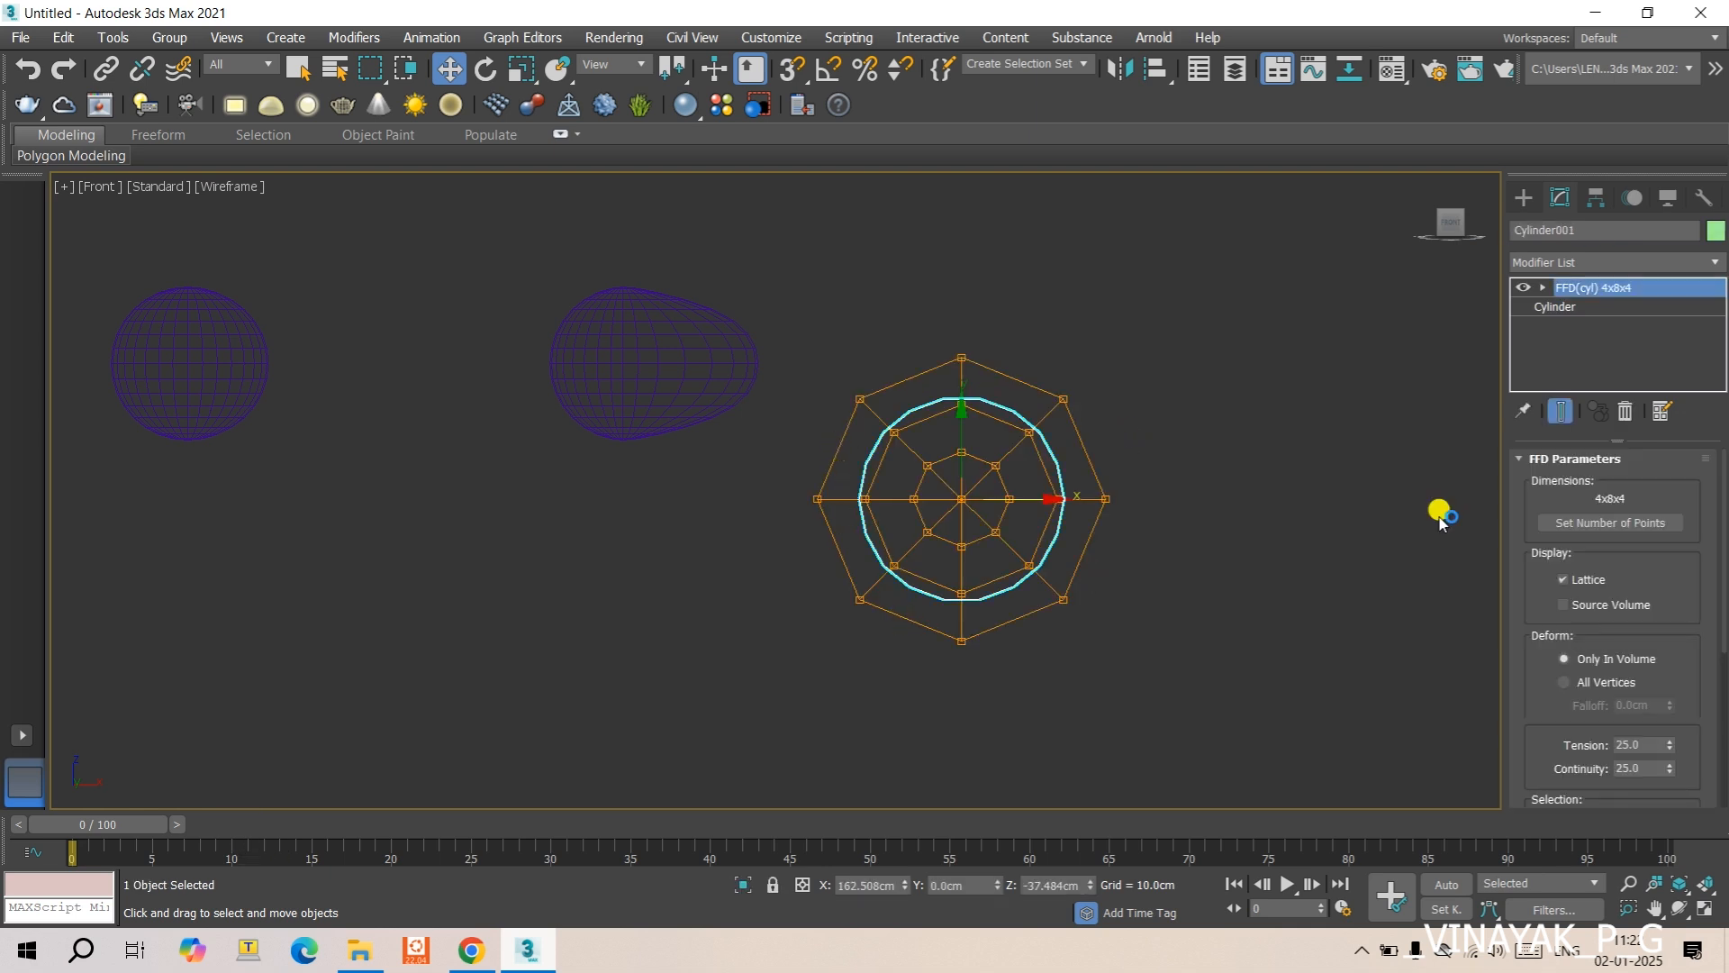
# - Set the cylinder lattice's number of radial points to 2
pyautogui.click(1585, 527)
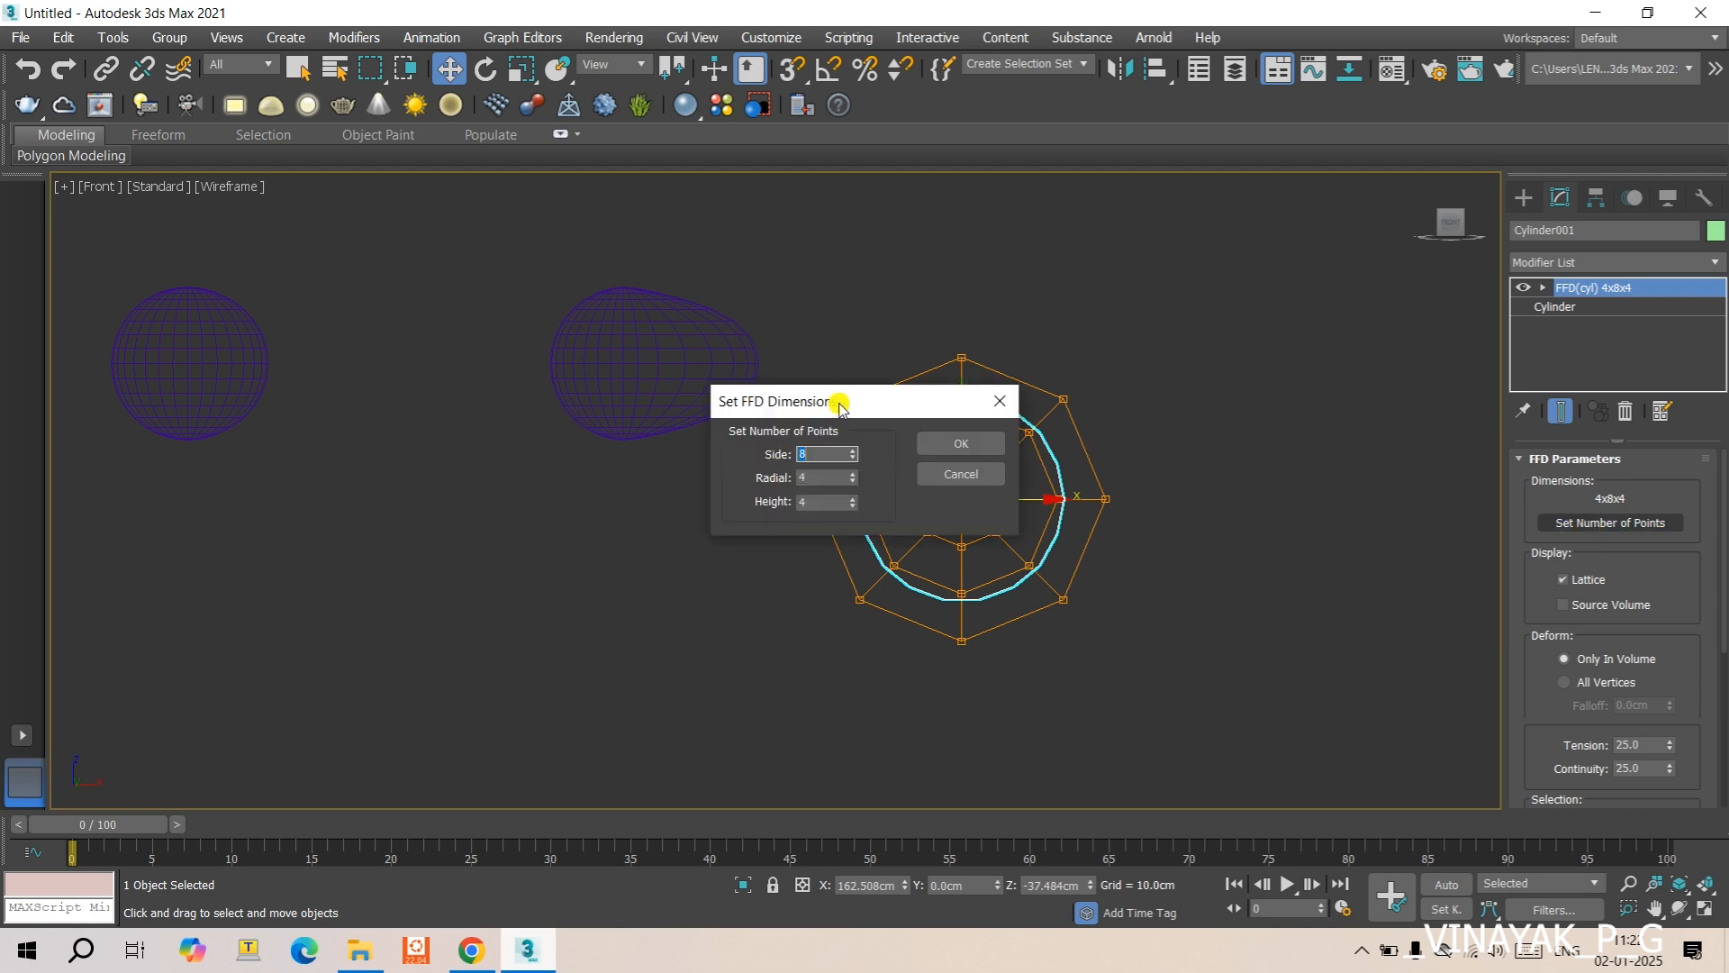
pyautogui.moveTo(842, 407); pyautogui.dragTo(602, 392)
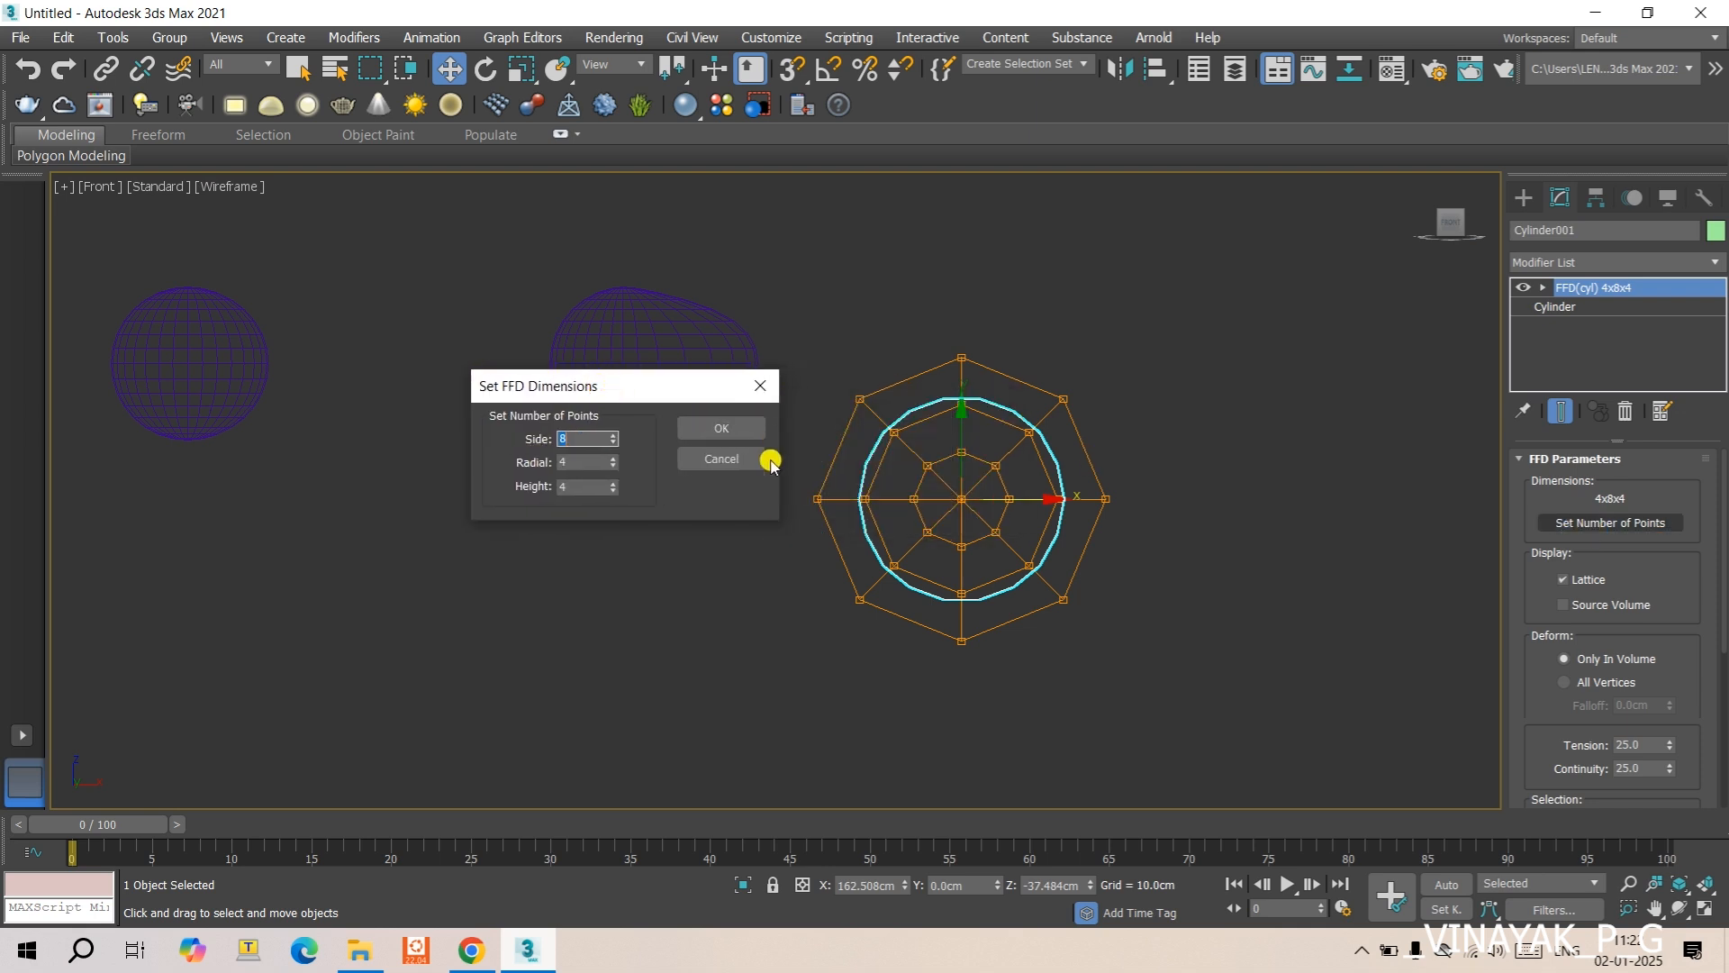
pyautogui.press('Tab')
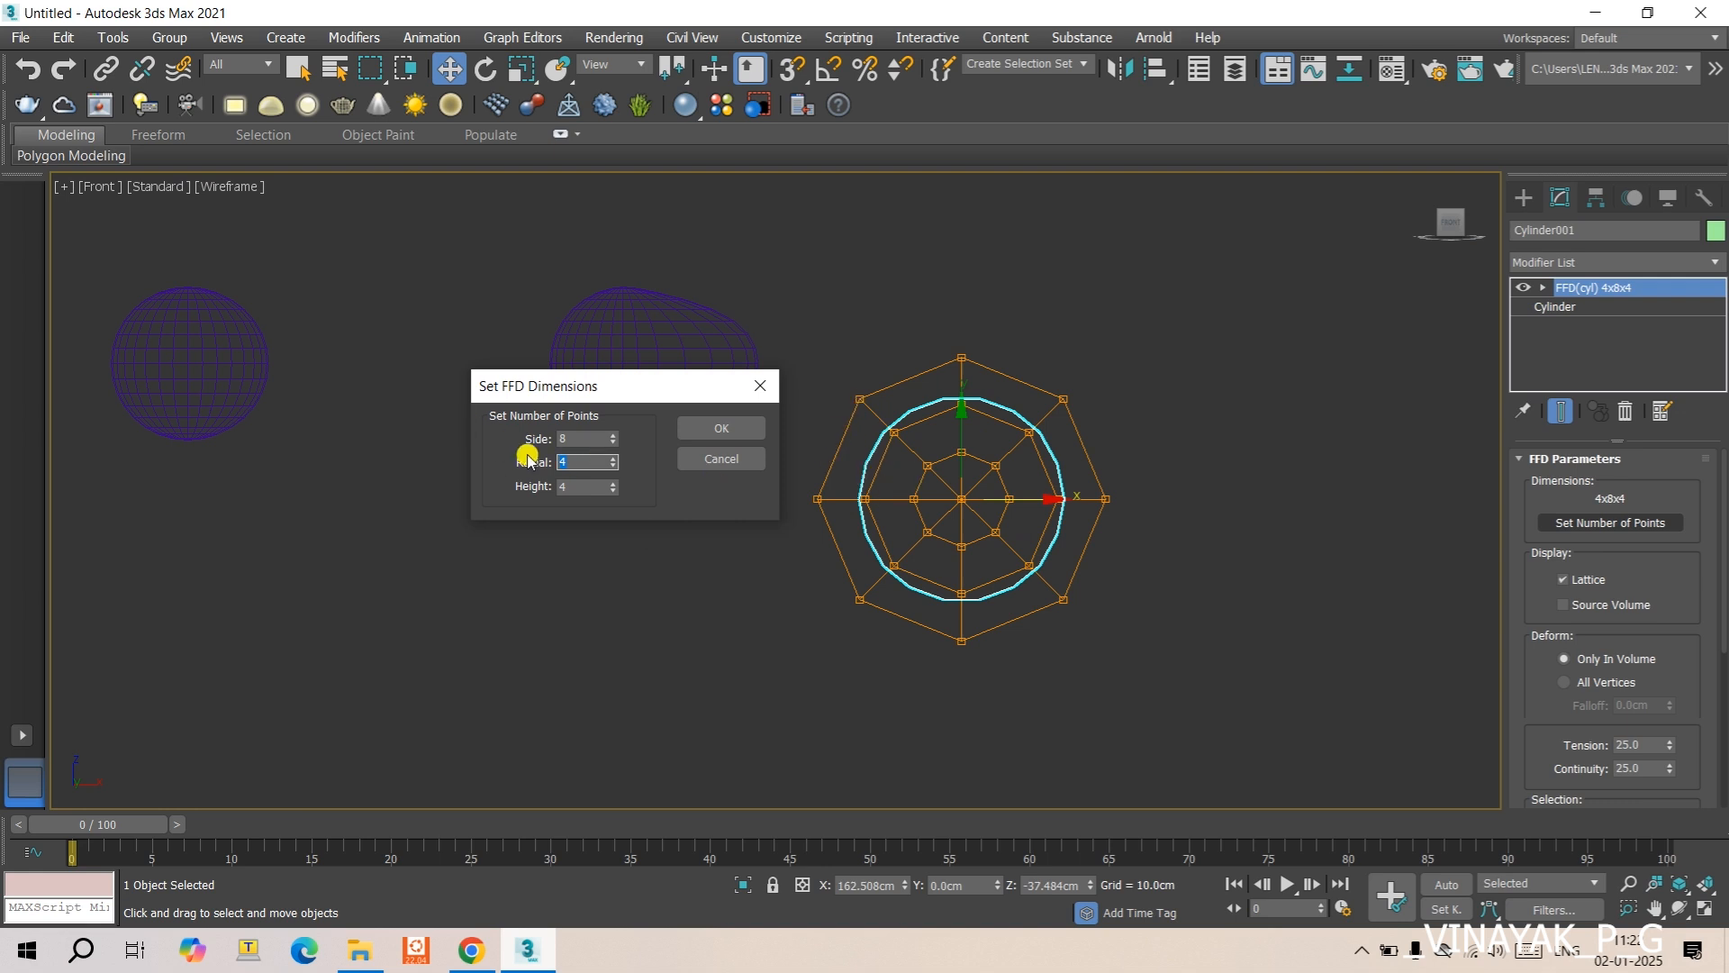
pyautogui.write('2')
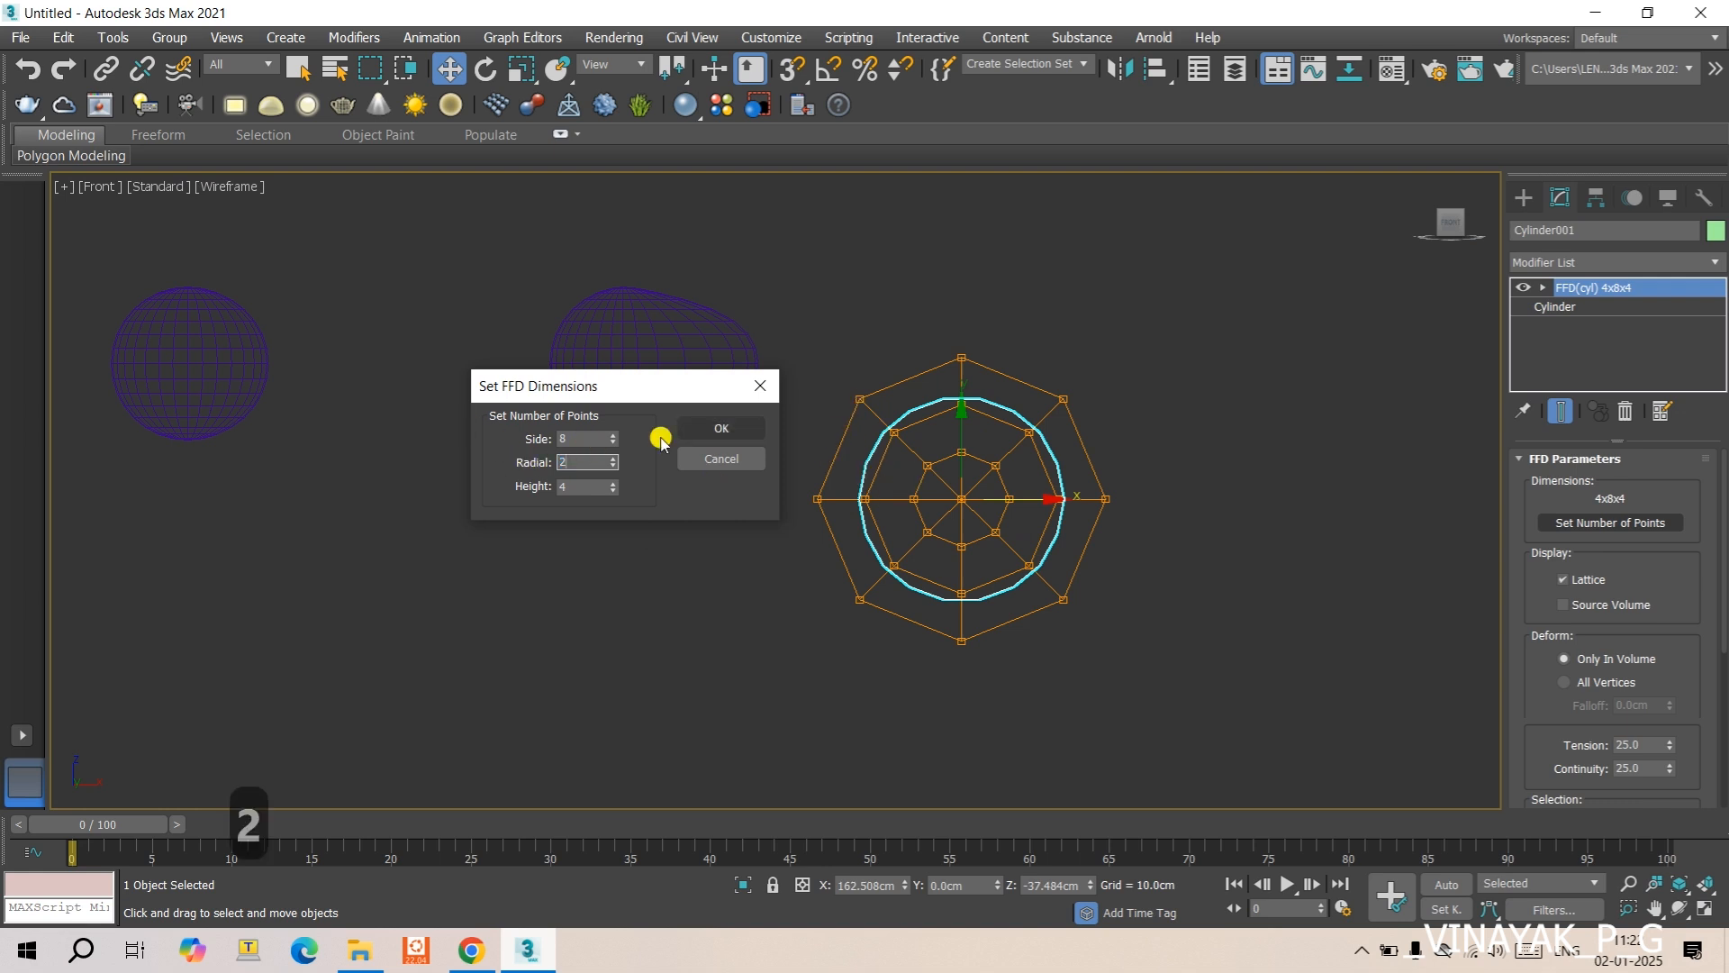
pyautogui.click(693, 429)
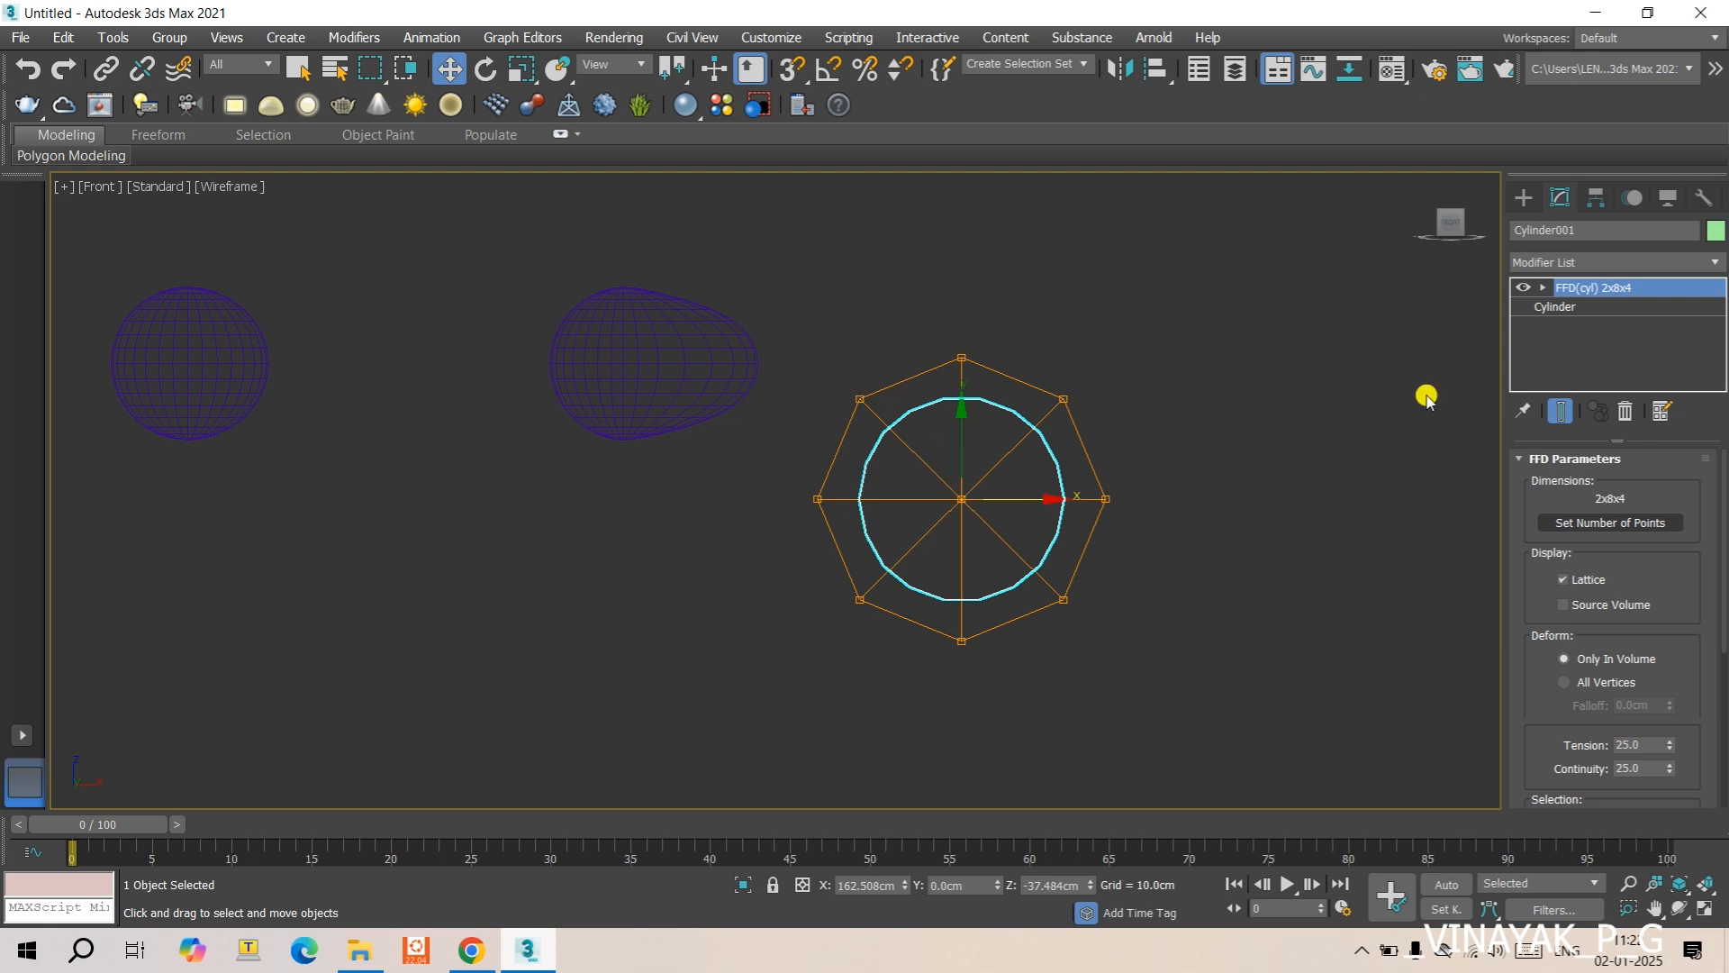
# - Set the cylinder lattice's number of radial points to 3
pyautogui.click(1585, 527)
pyautogui.click(852, 474)
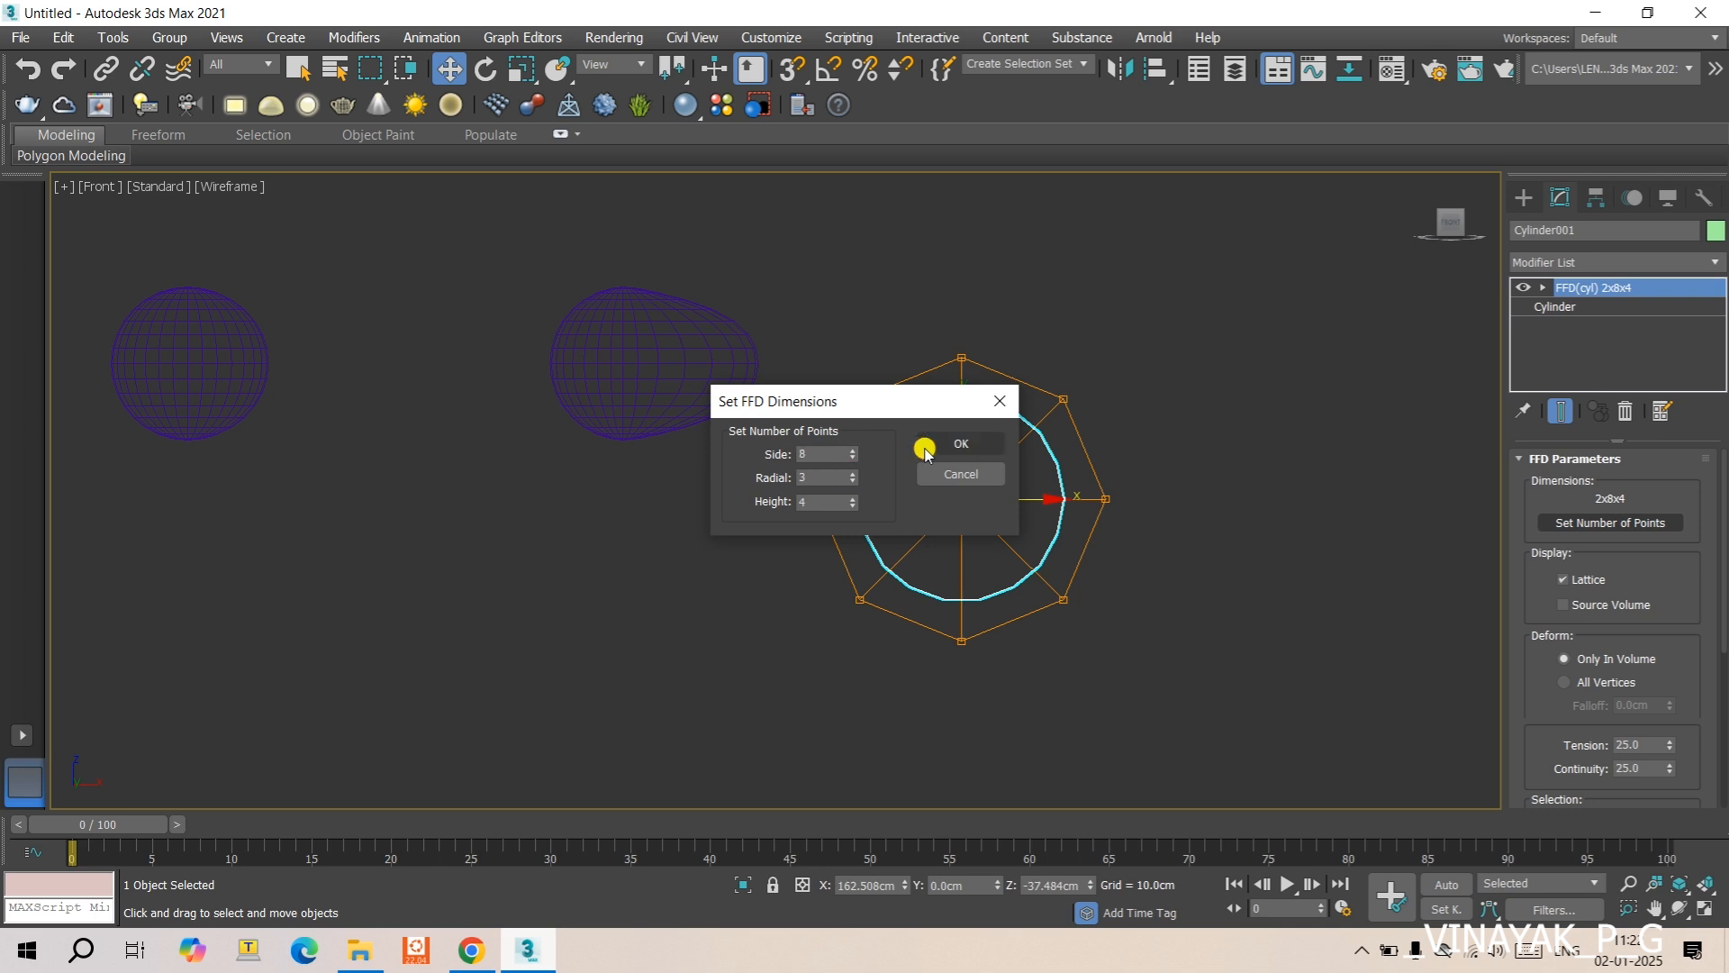
pyautogui.click(962, 441)
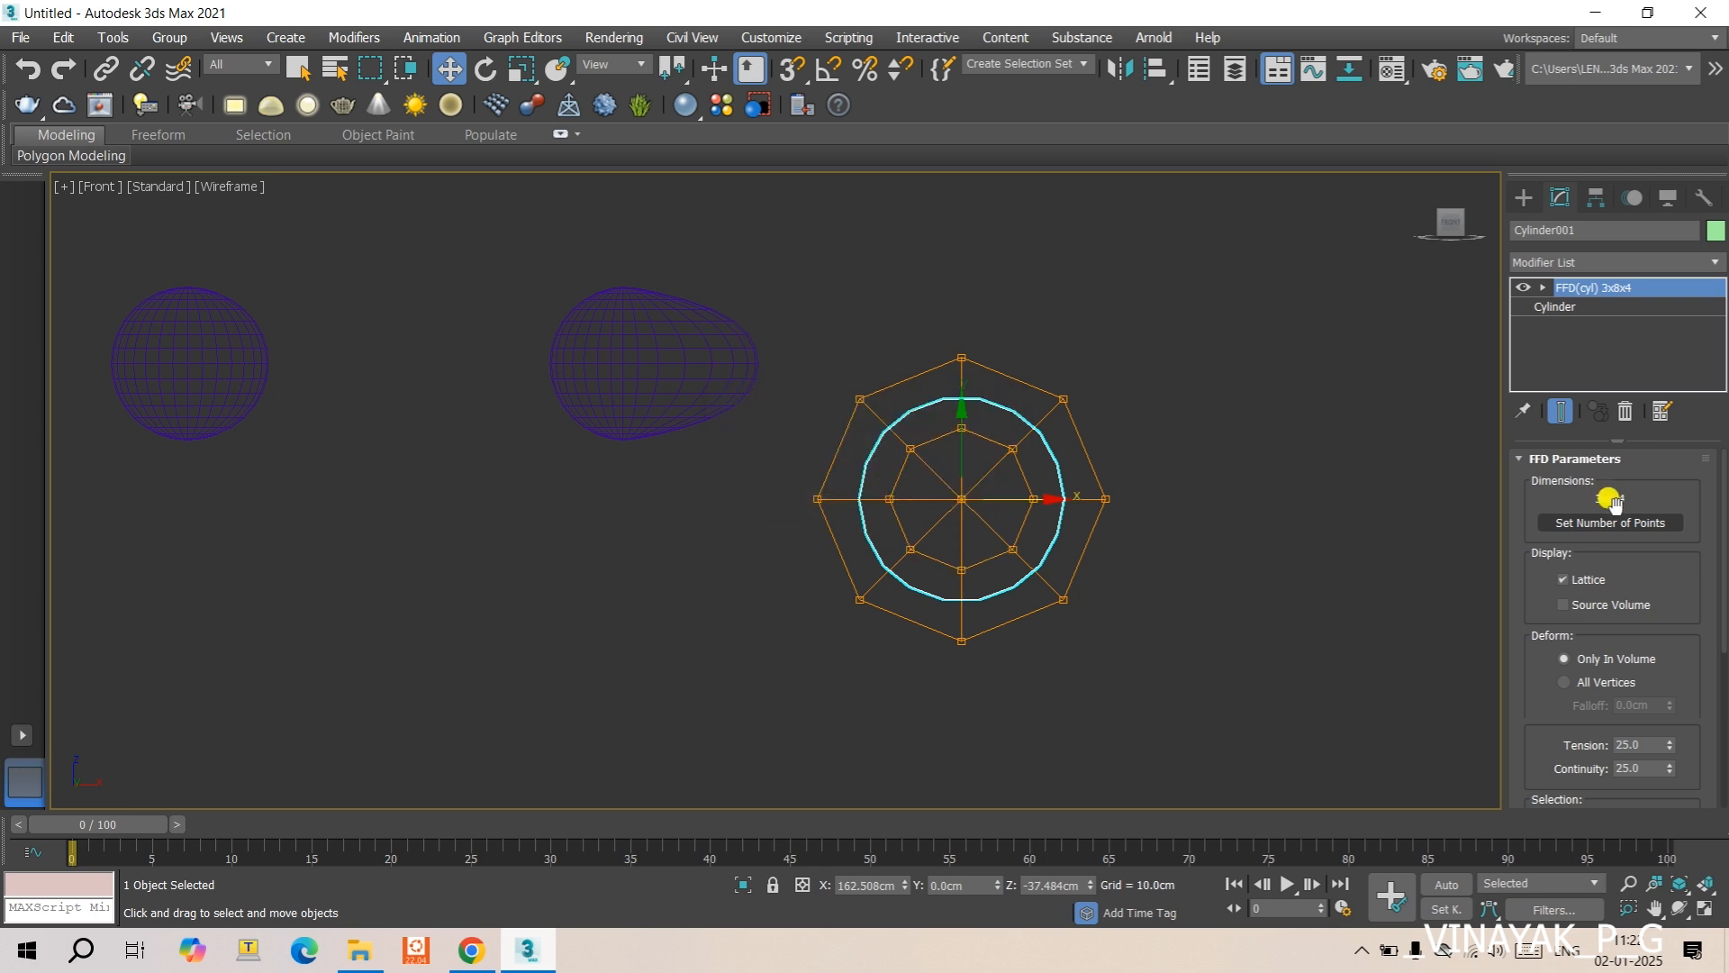
# - Examine the cylinder lattice's point-count settings and its rows of height points in the top view
pyautogui.click(1610, 522)
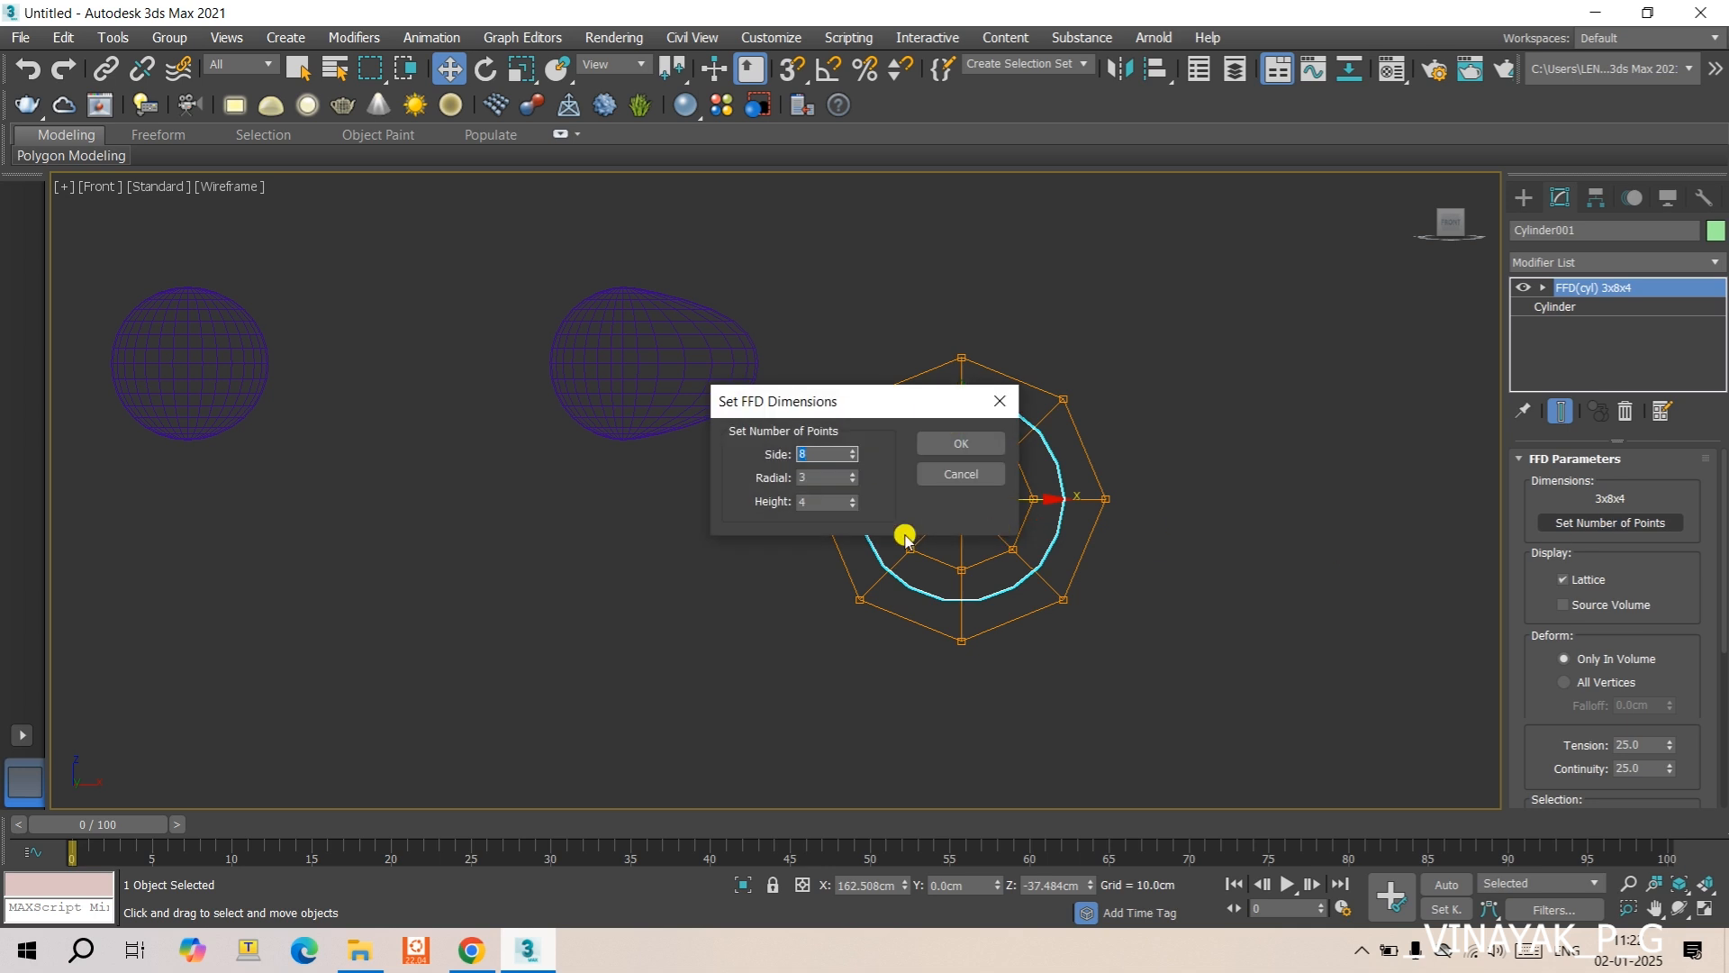
pyautogui.click(999, 401)
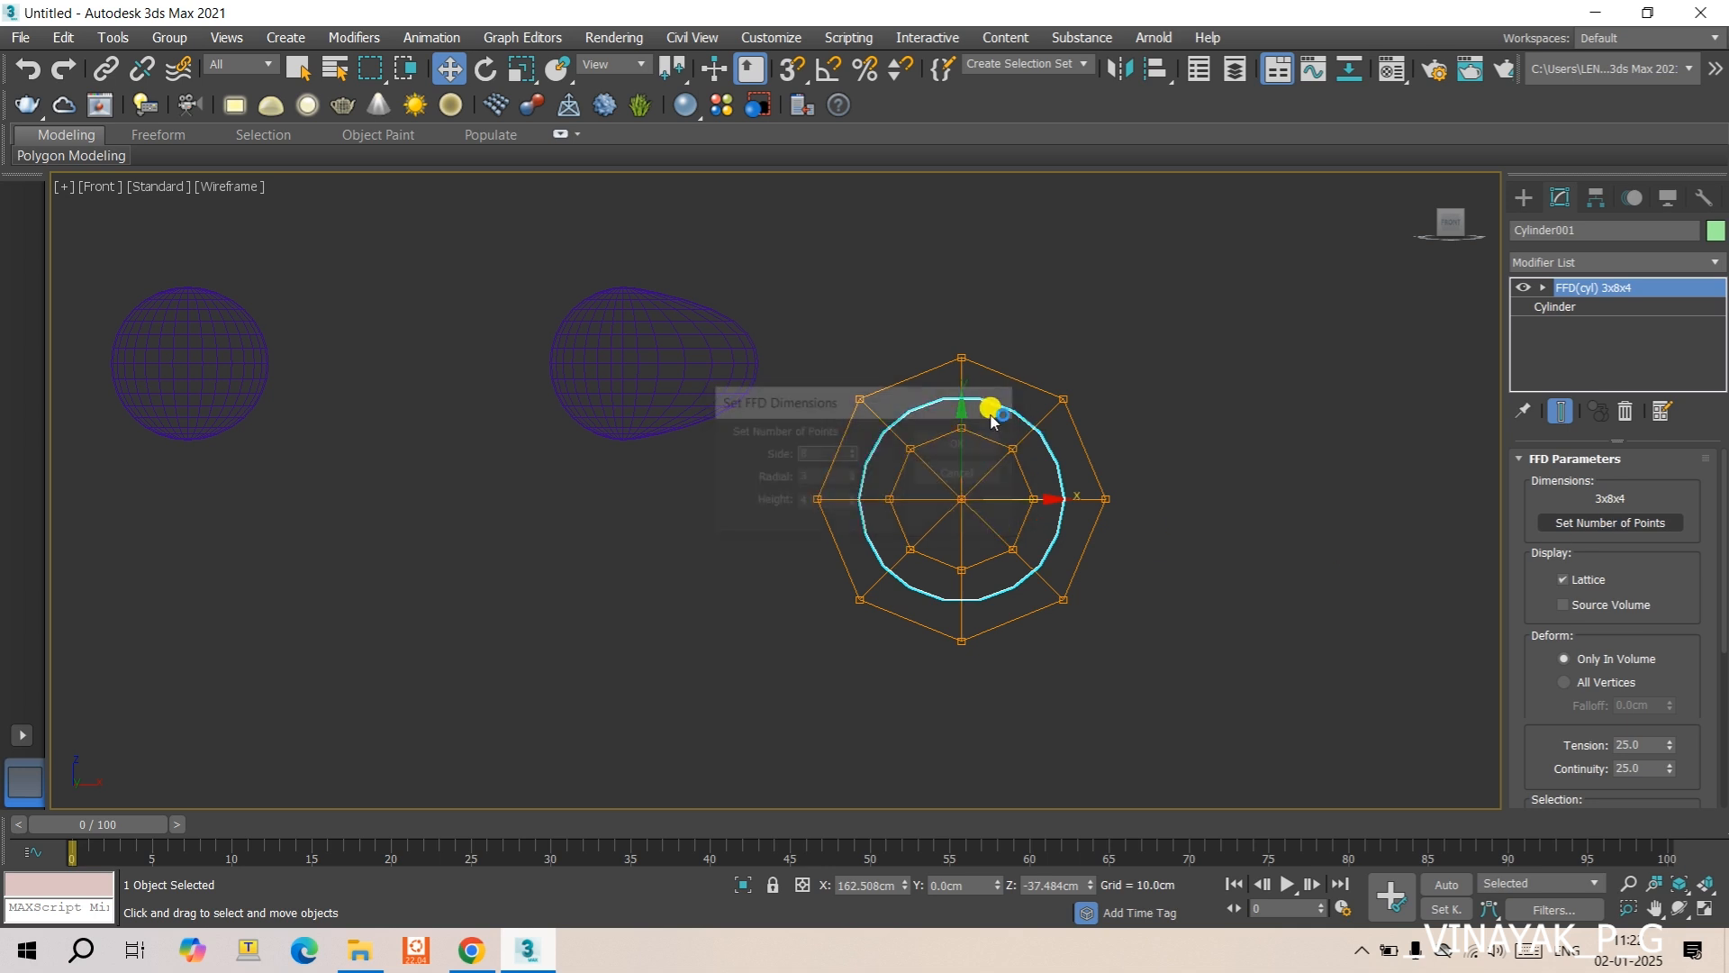
pyautogui.press('f')
pyautogui.press('f')
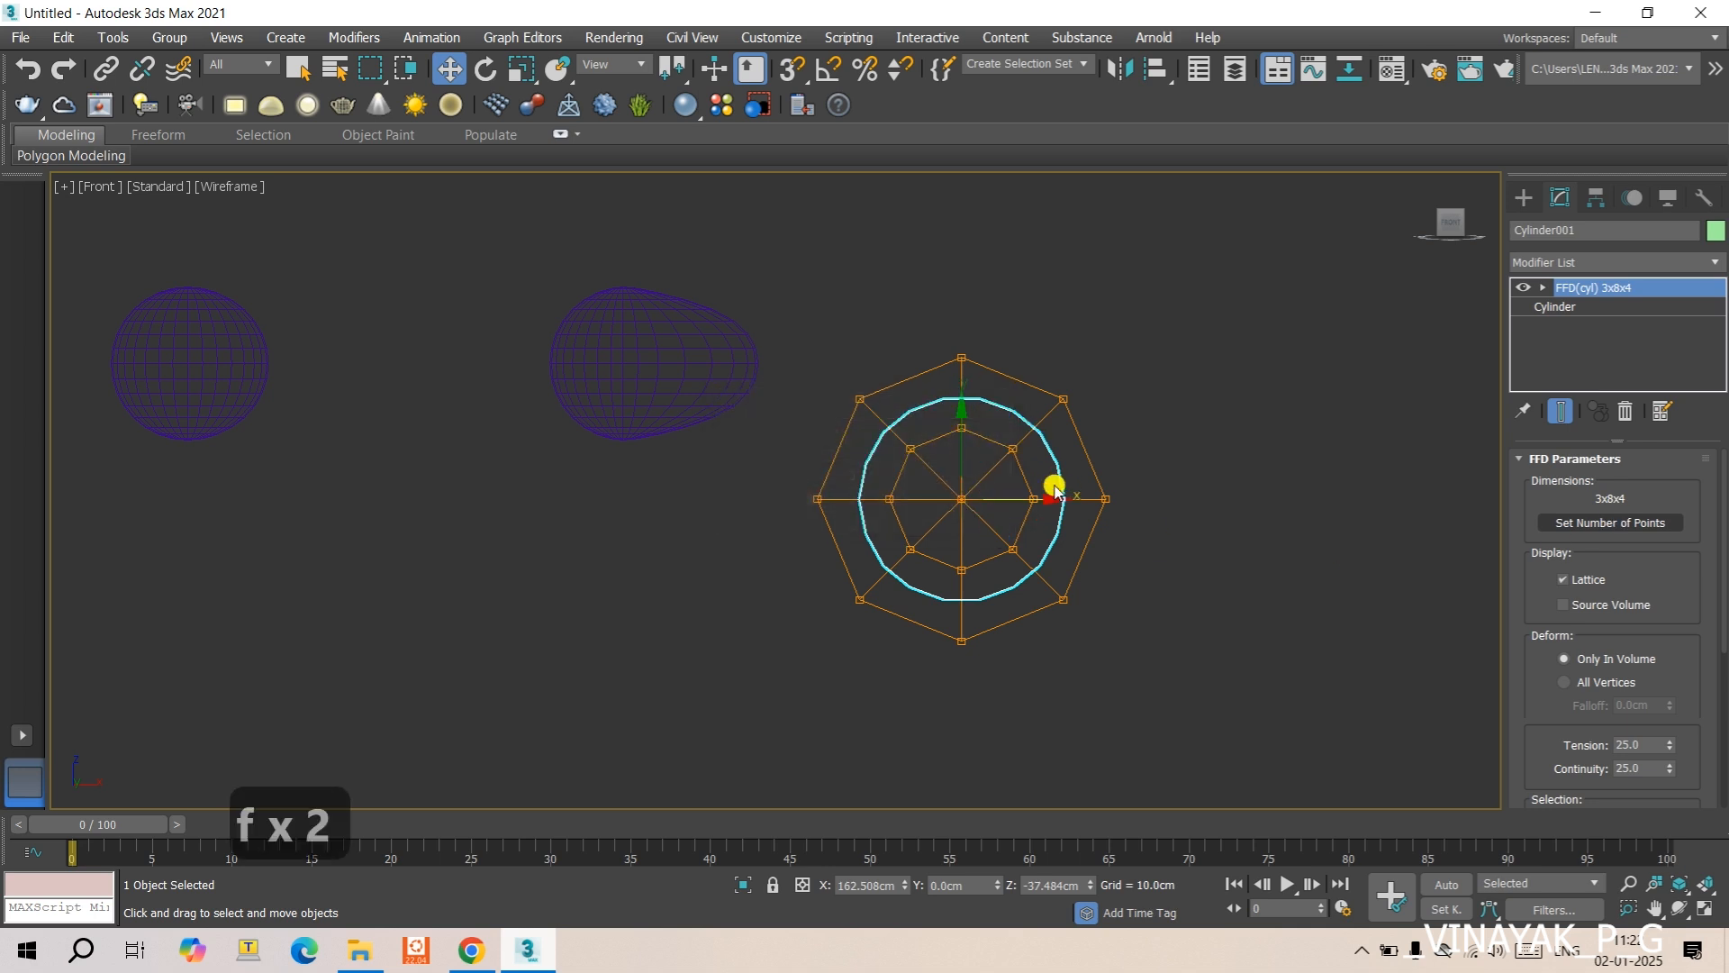
pyautogui.press('t')
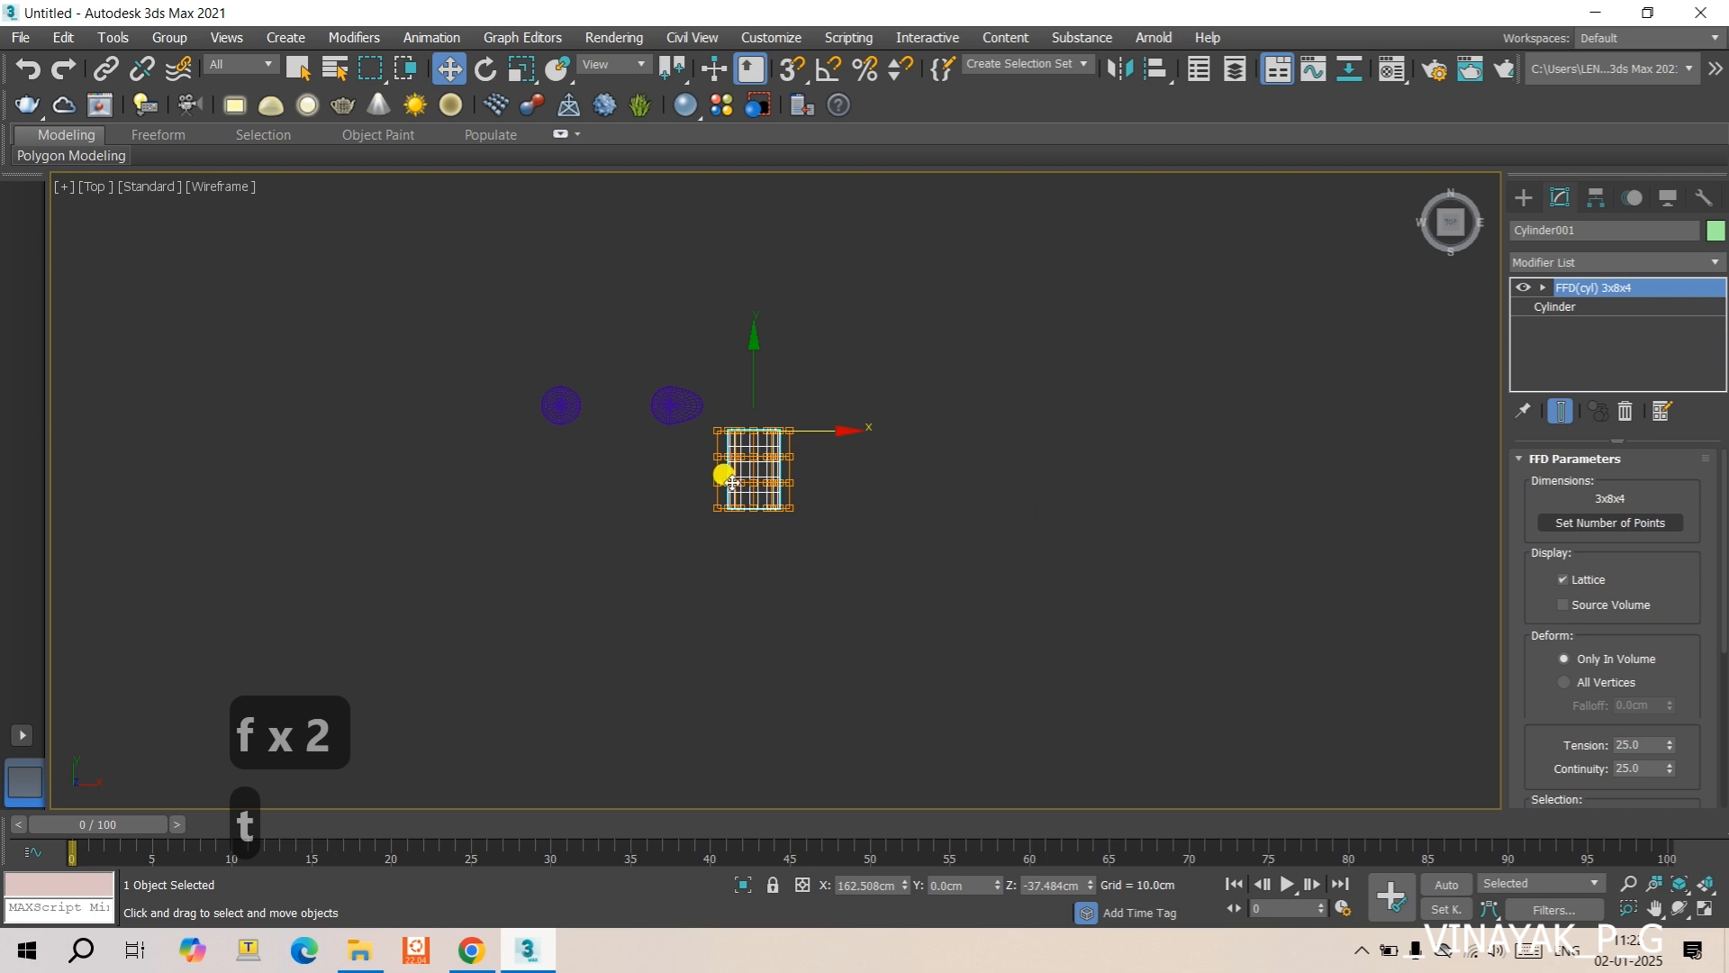
pyautogui.scroll(5, 734, 441)
pyautogui.moveTo(883, 505); pyautogui.dragTo(880, 473, button='middle')
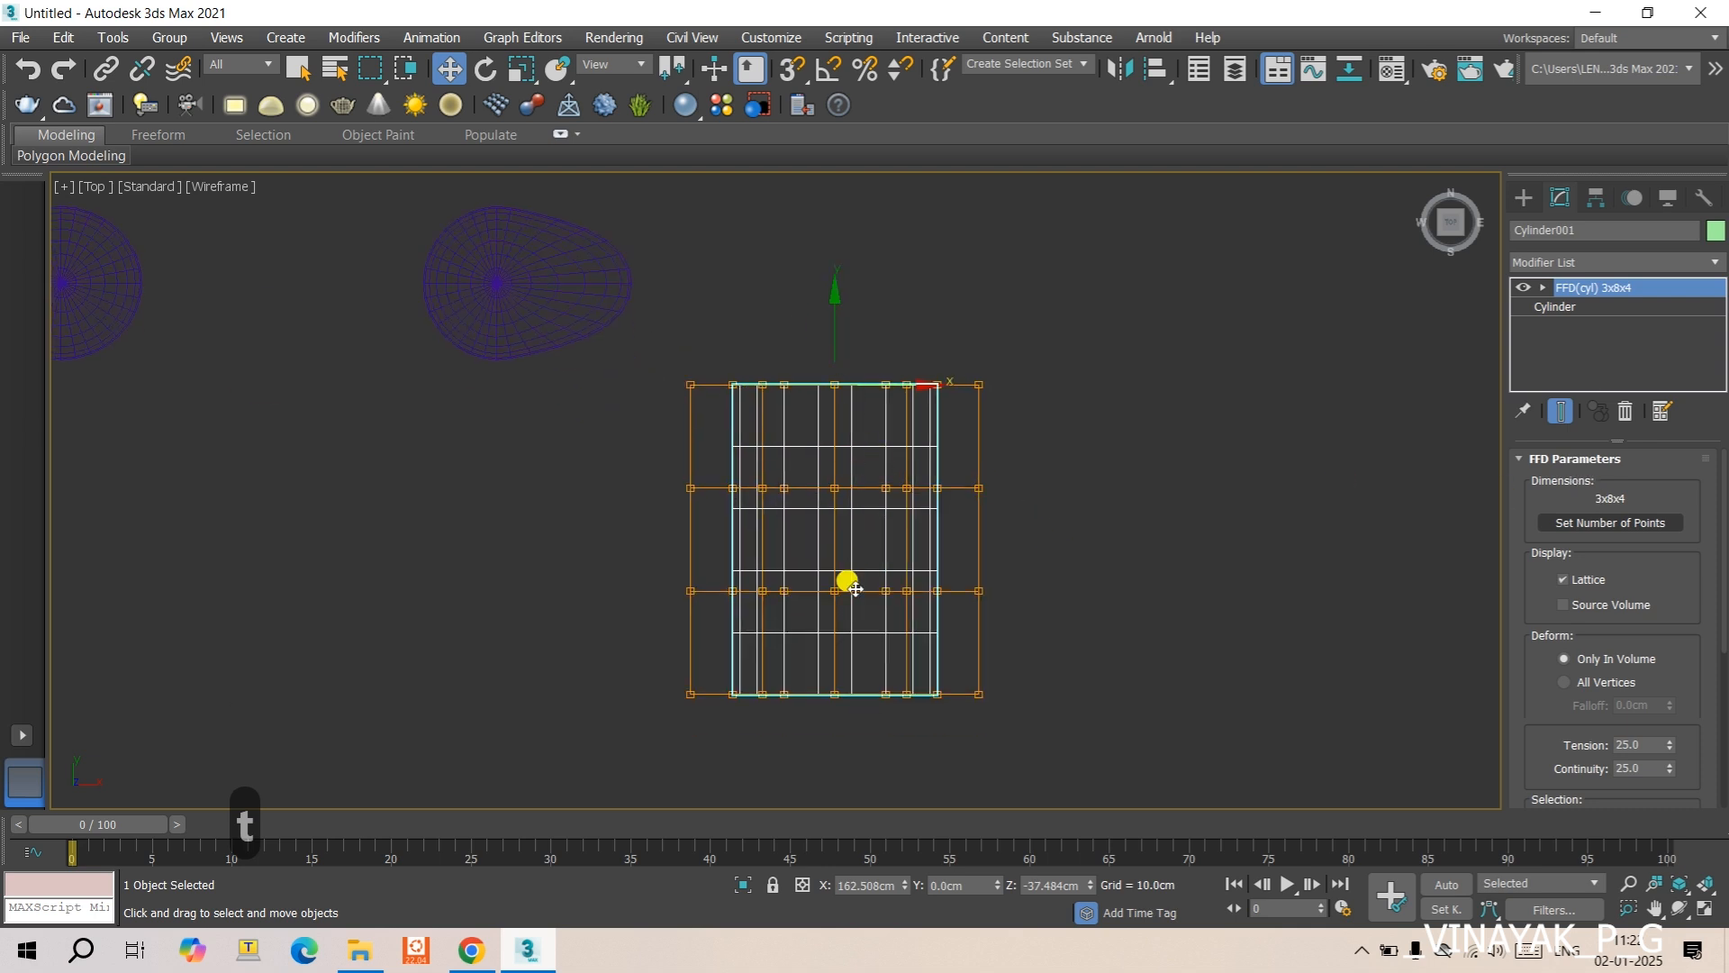
# - Set the cylinder lattice's number of height points to 6
pyautogui.click(1564, 526)
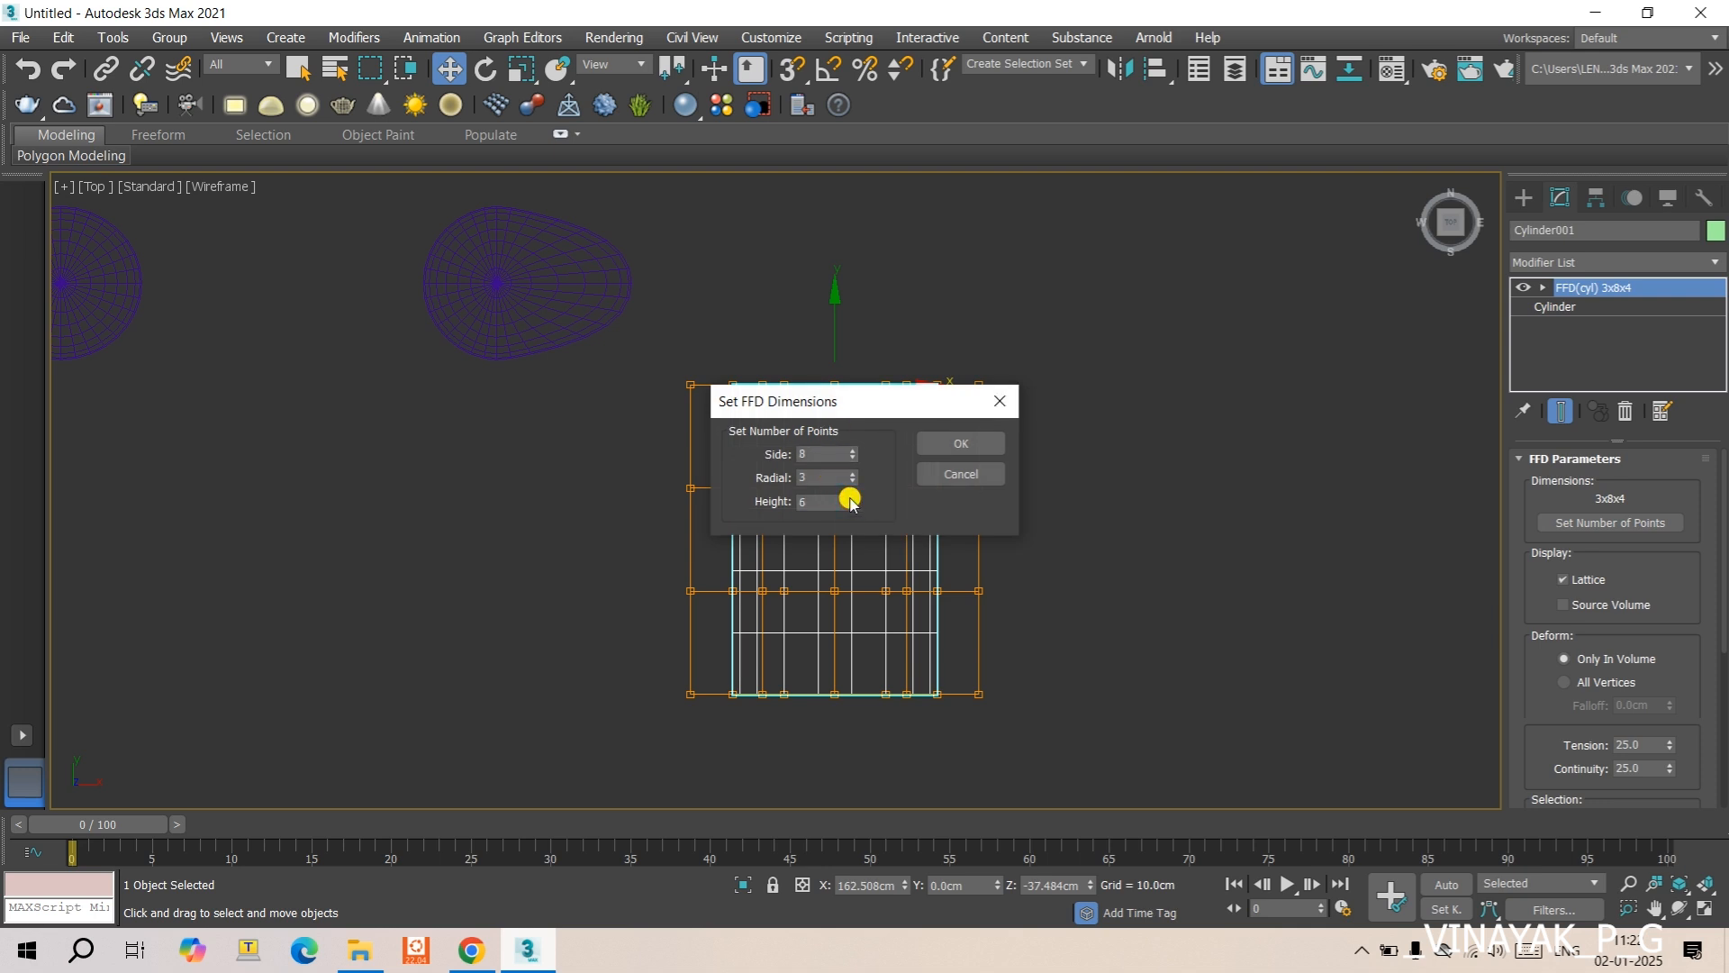
pyautogui.click(939, 444)
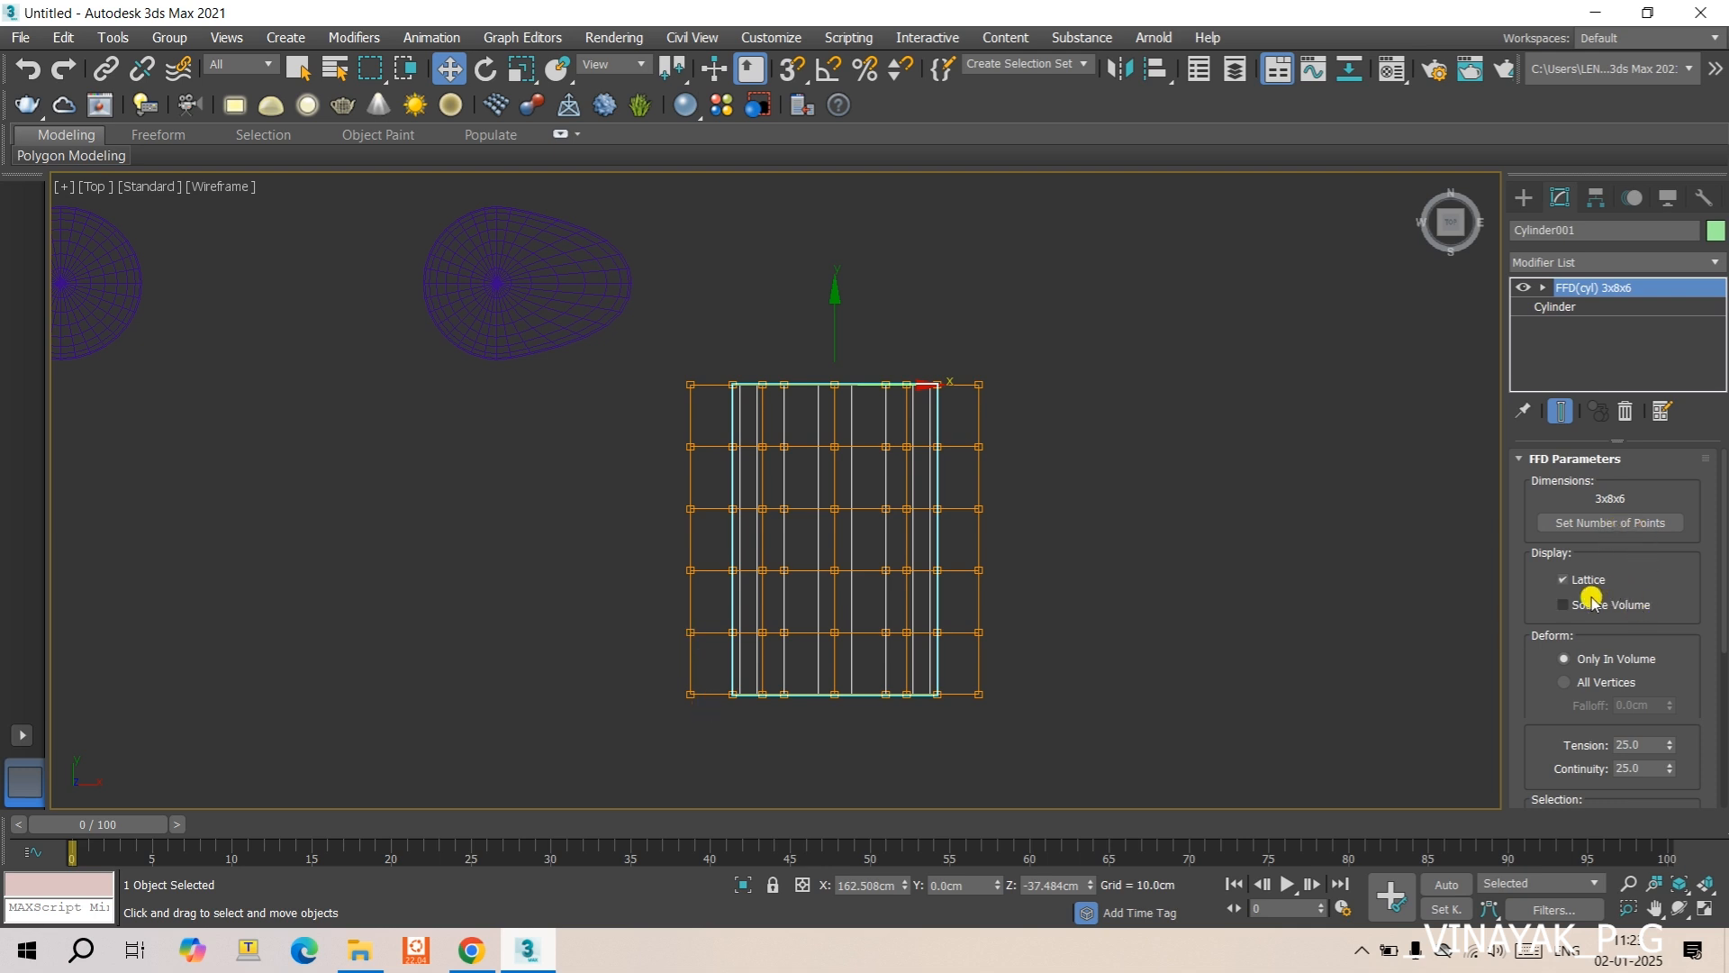
pyautogui.scroll(-1, 1564, 586)
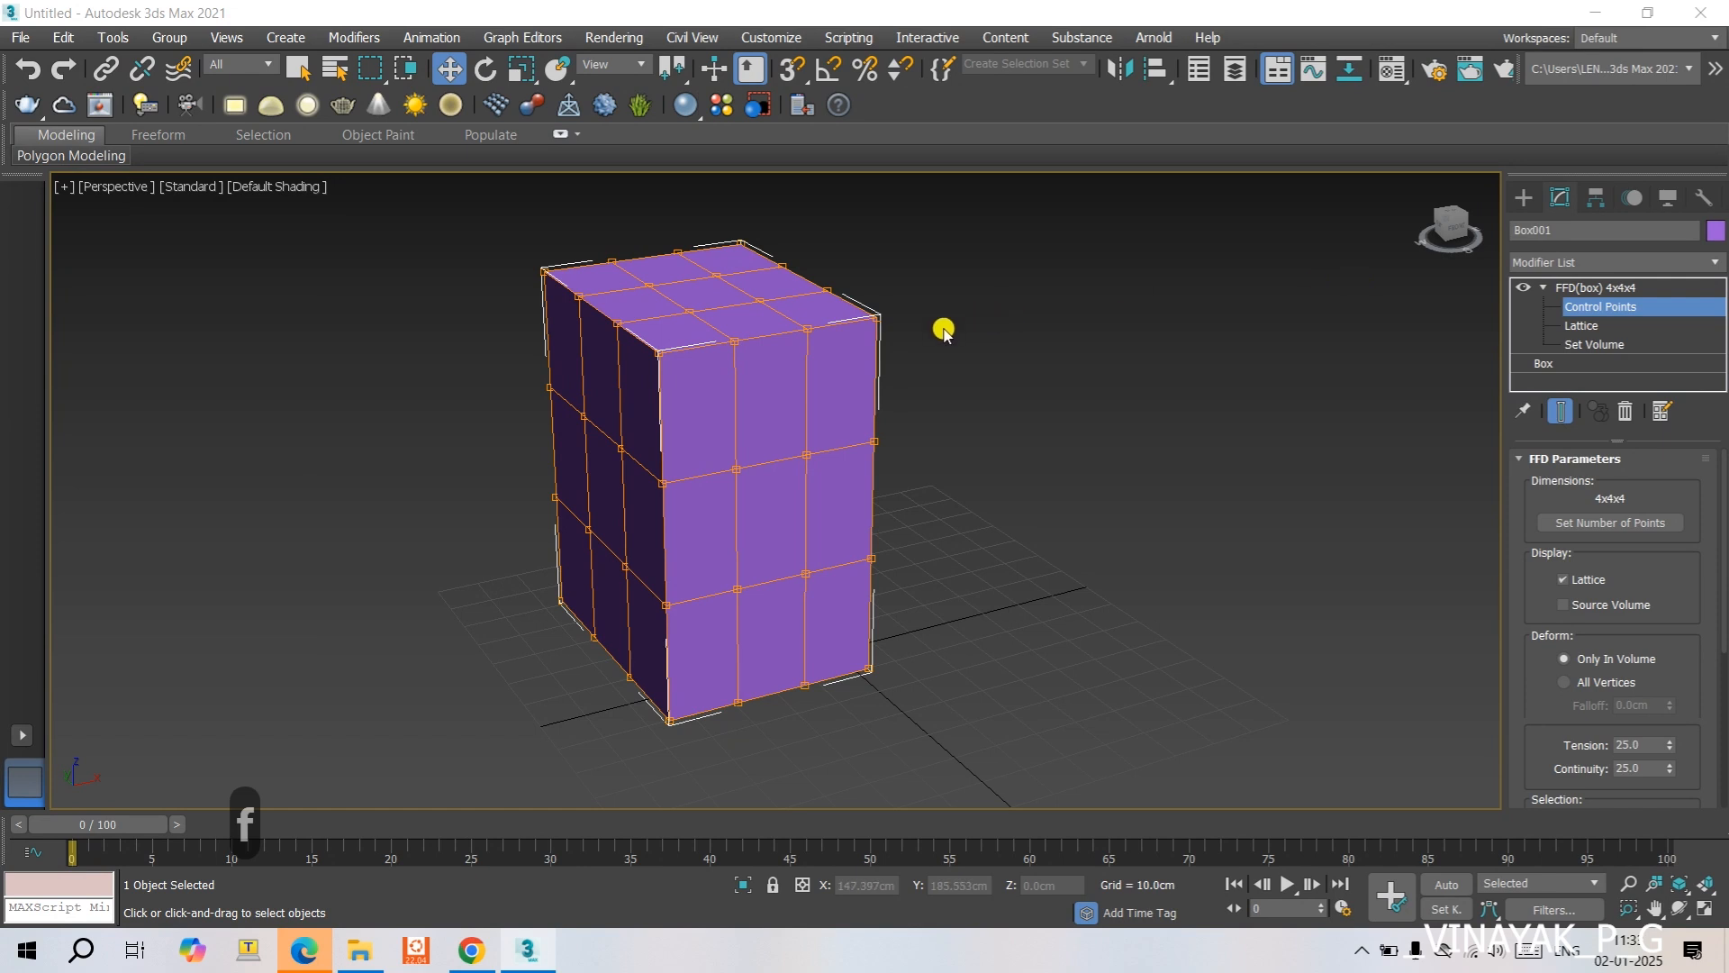
# - In the front view, pull the box lattice's two middle points on the right edge about 27 cm outward along X
pyautogui.press('f')
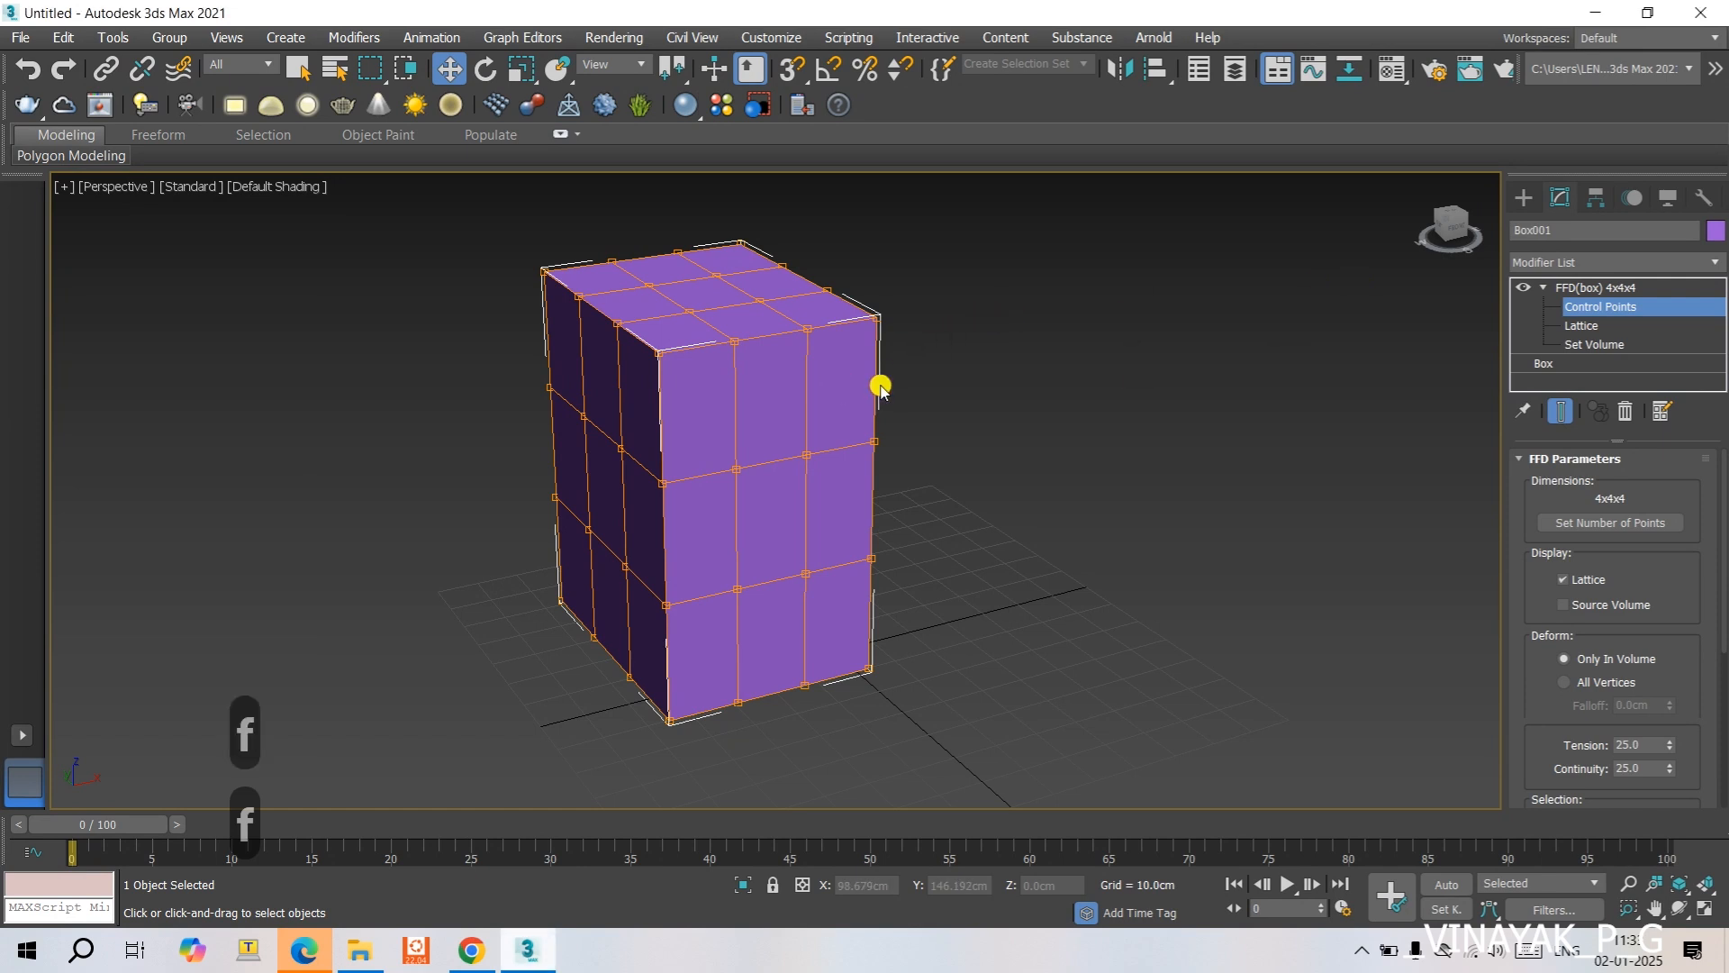
pyautogui.press('f')
pyautogui.moveTo(841, 472); pyautogui.dragTo(842, 515, button='middle')
pyautogui.moveTo(759, 323); pyautogui.dragTo(820, 466)
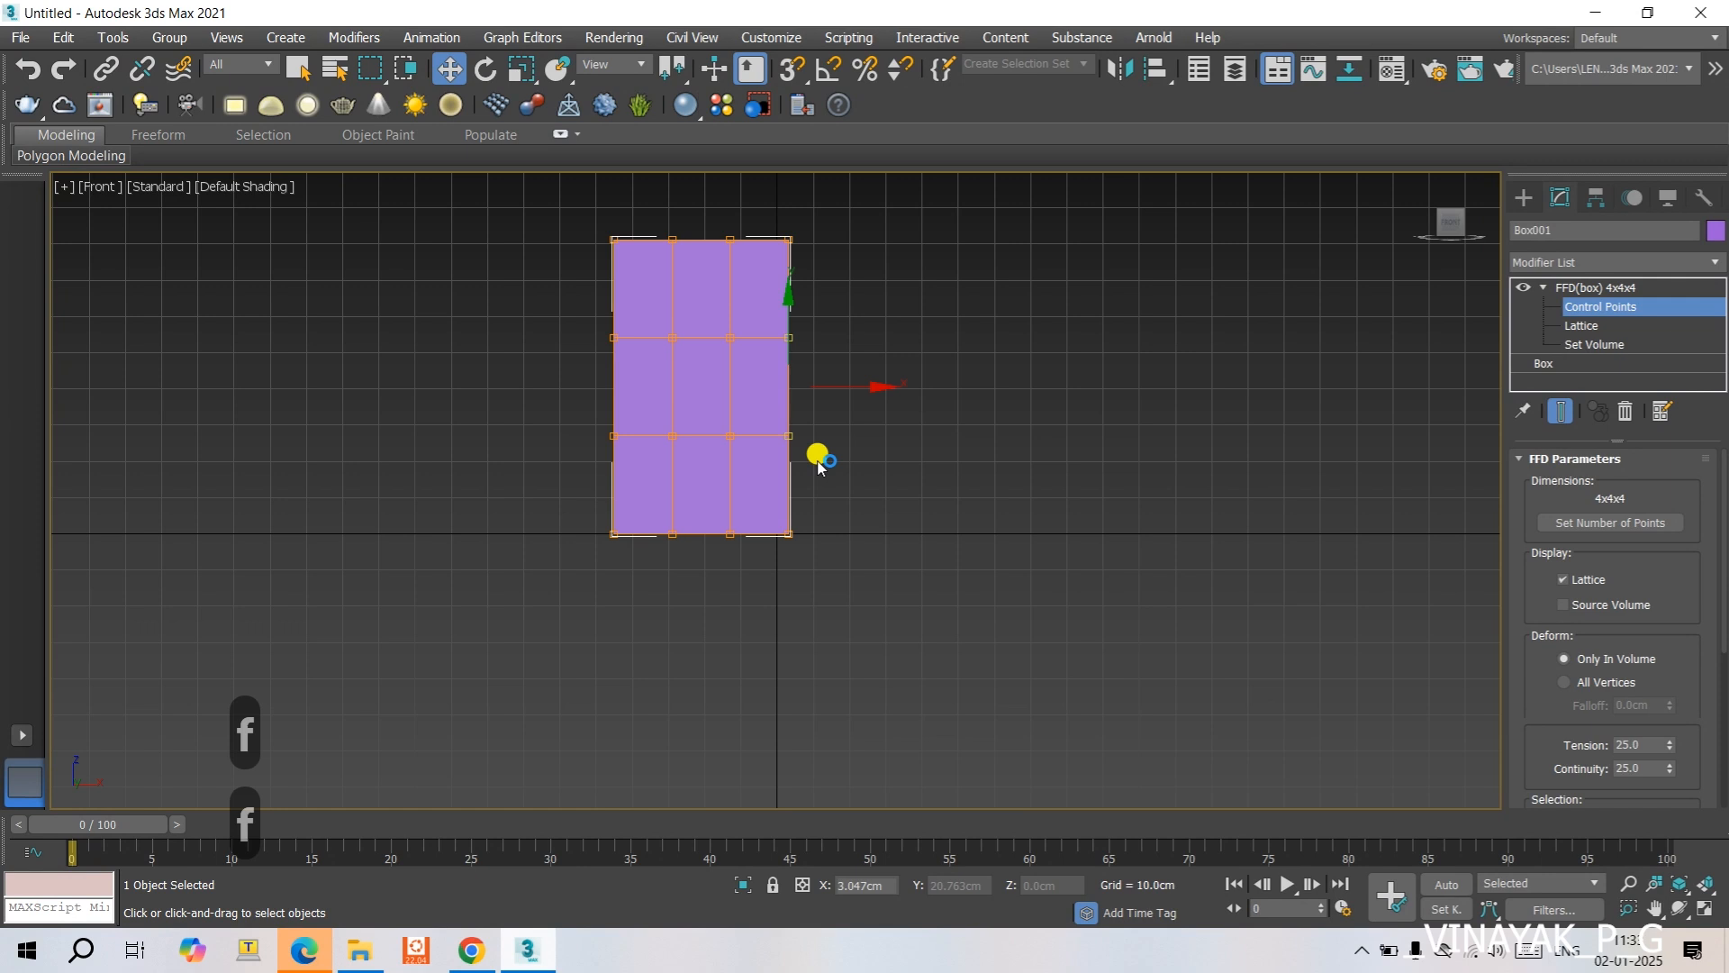
pyautogui.moveTo(869, 385); pyautogui.dragTo(994, 413)
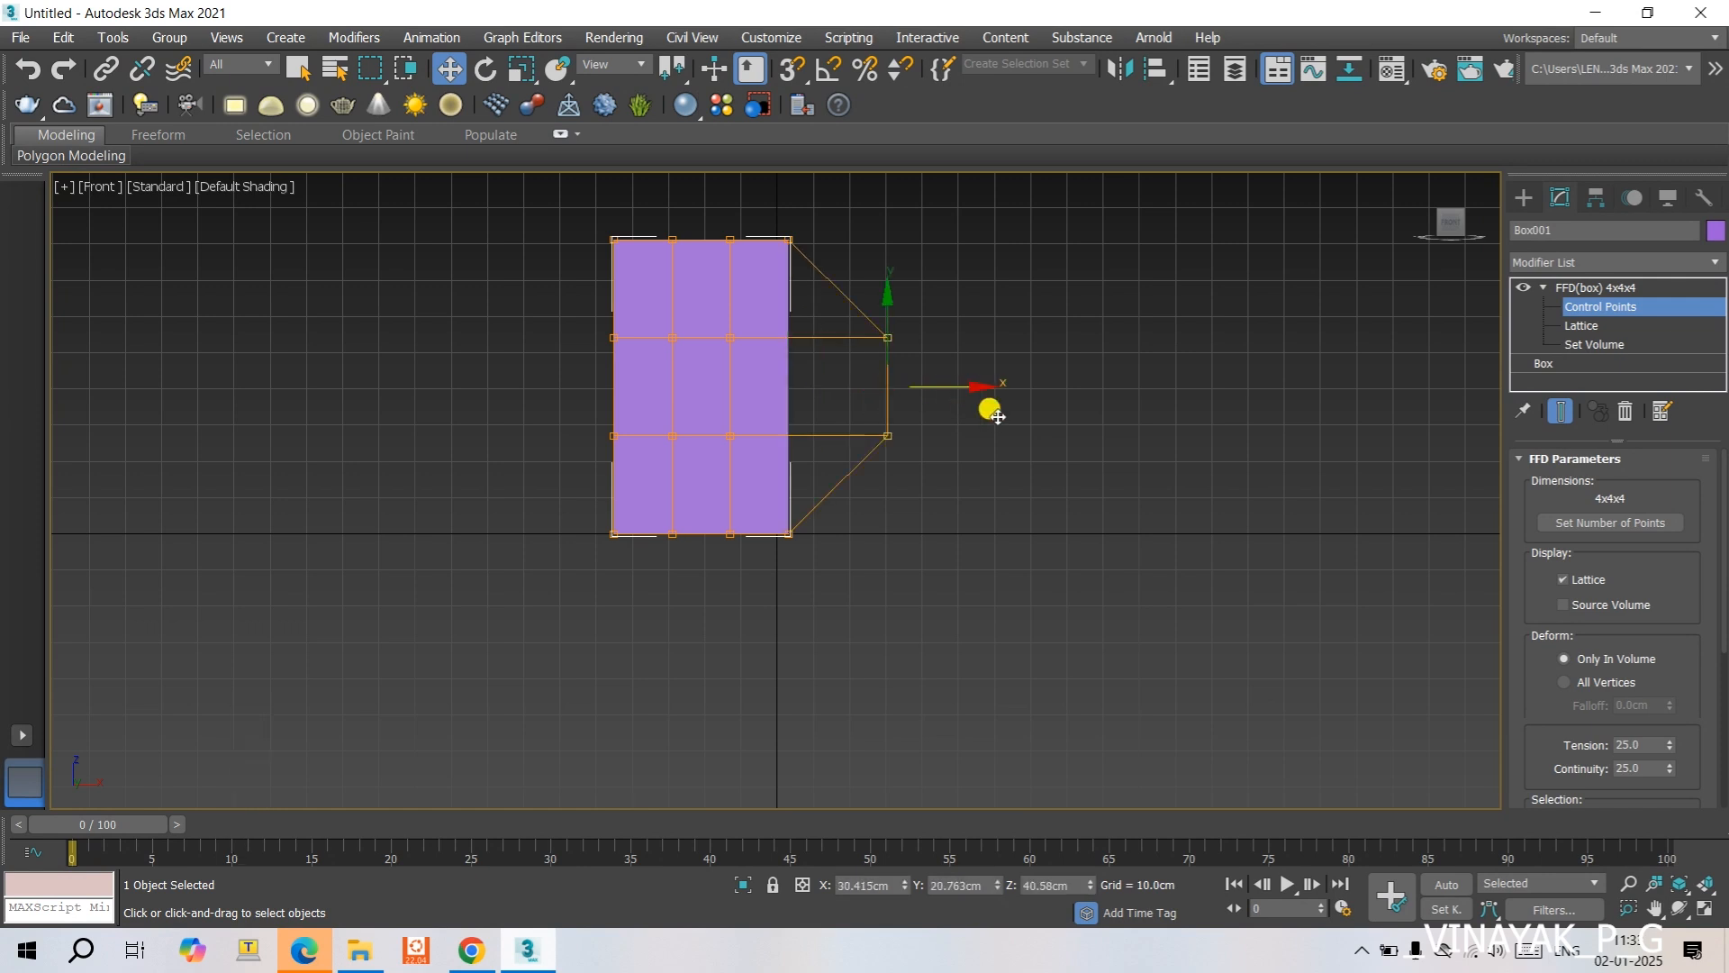
pyautogui.click(951, 403)
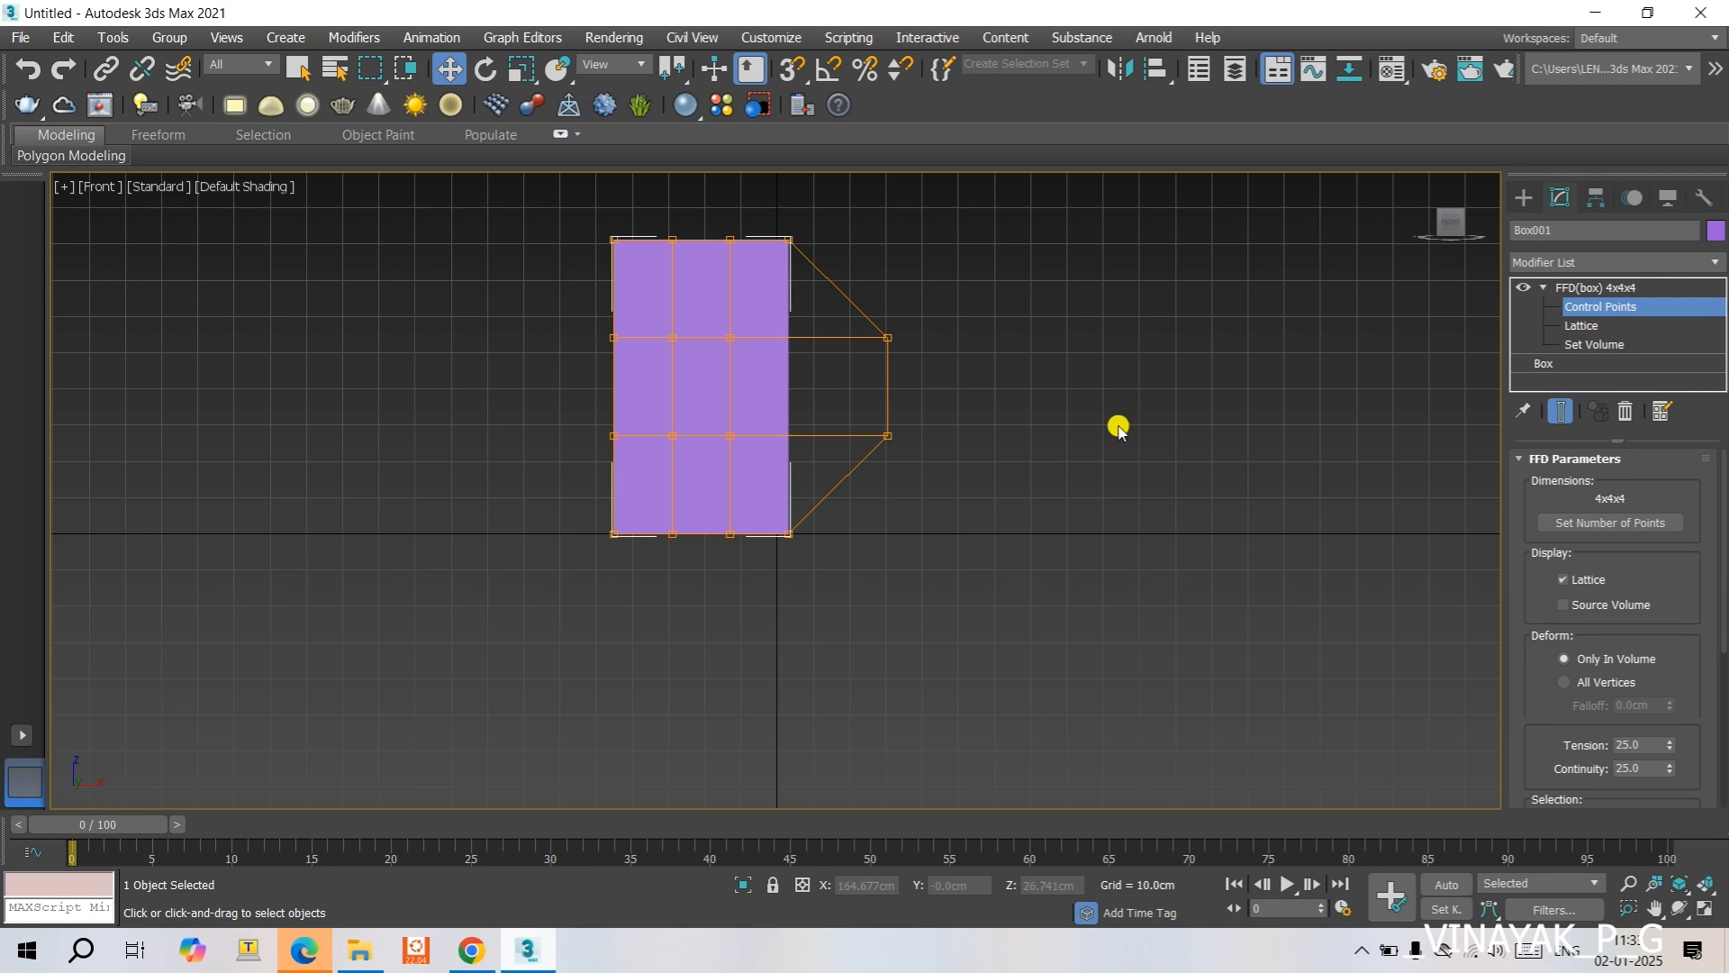
# - Set the base box's length, width and height segments to 20 each
pyautogui.click(1565, 360)
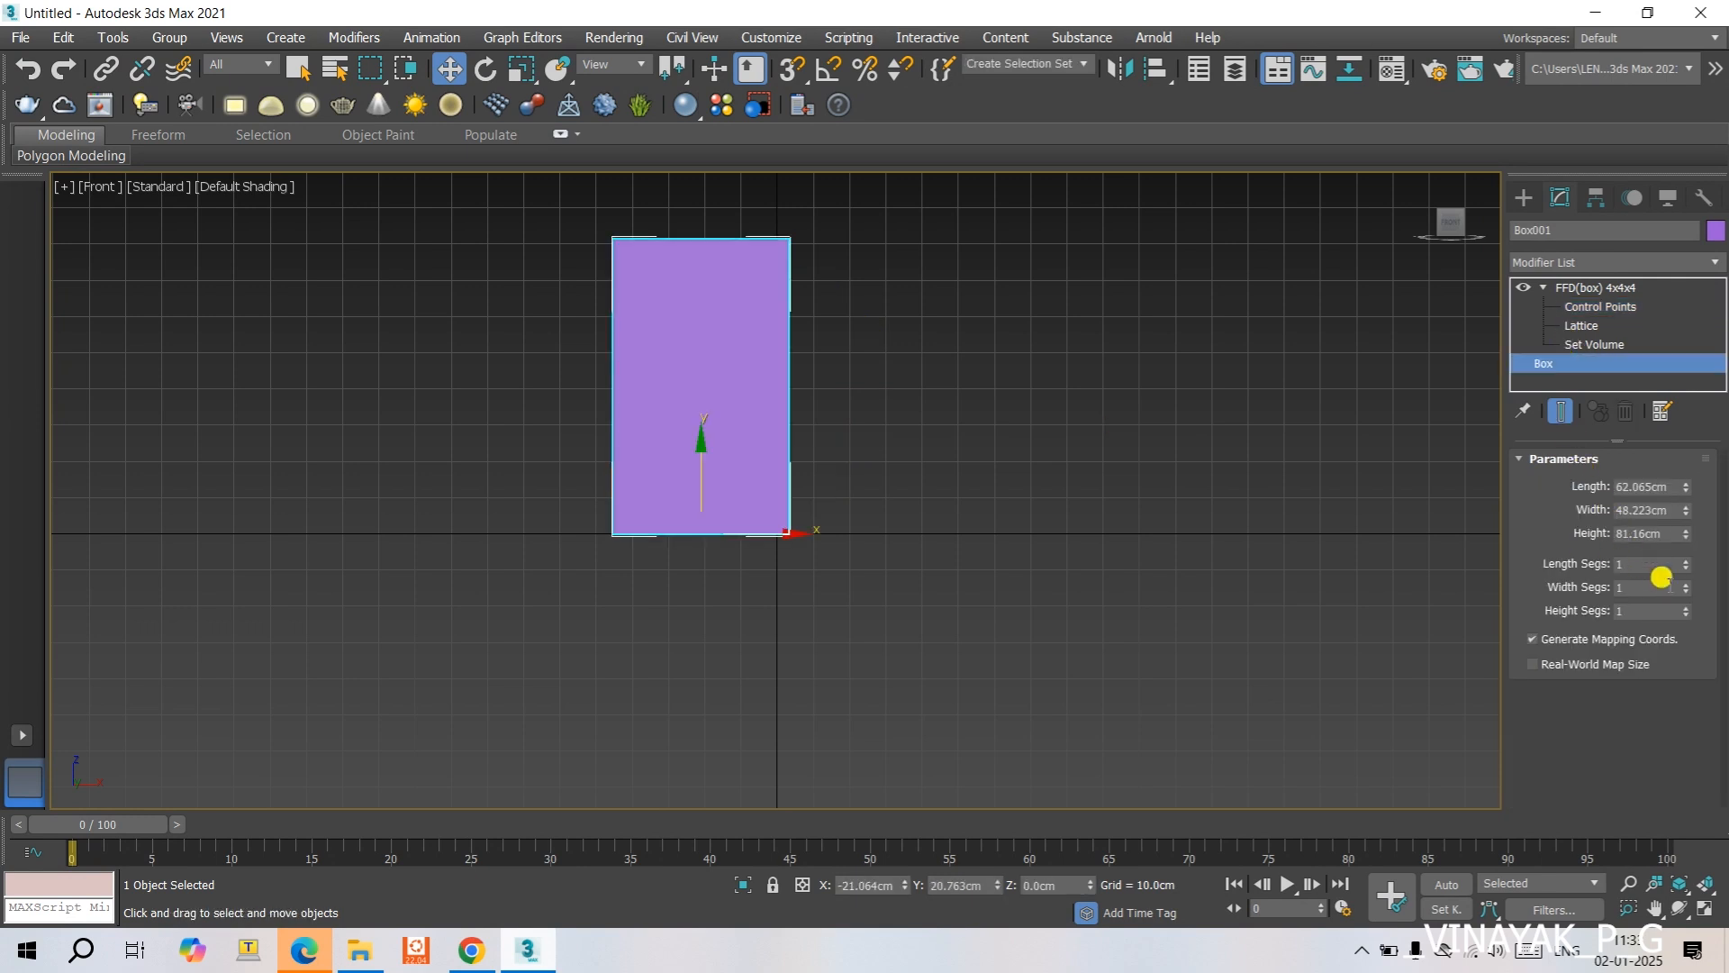
pyautogui.click(1629, 610)
pyautogui.write('20')
pyautogui.press('Return')
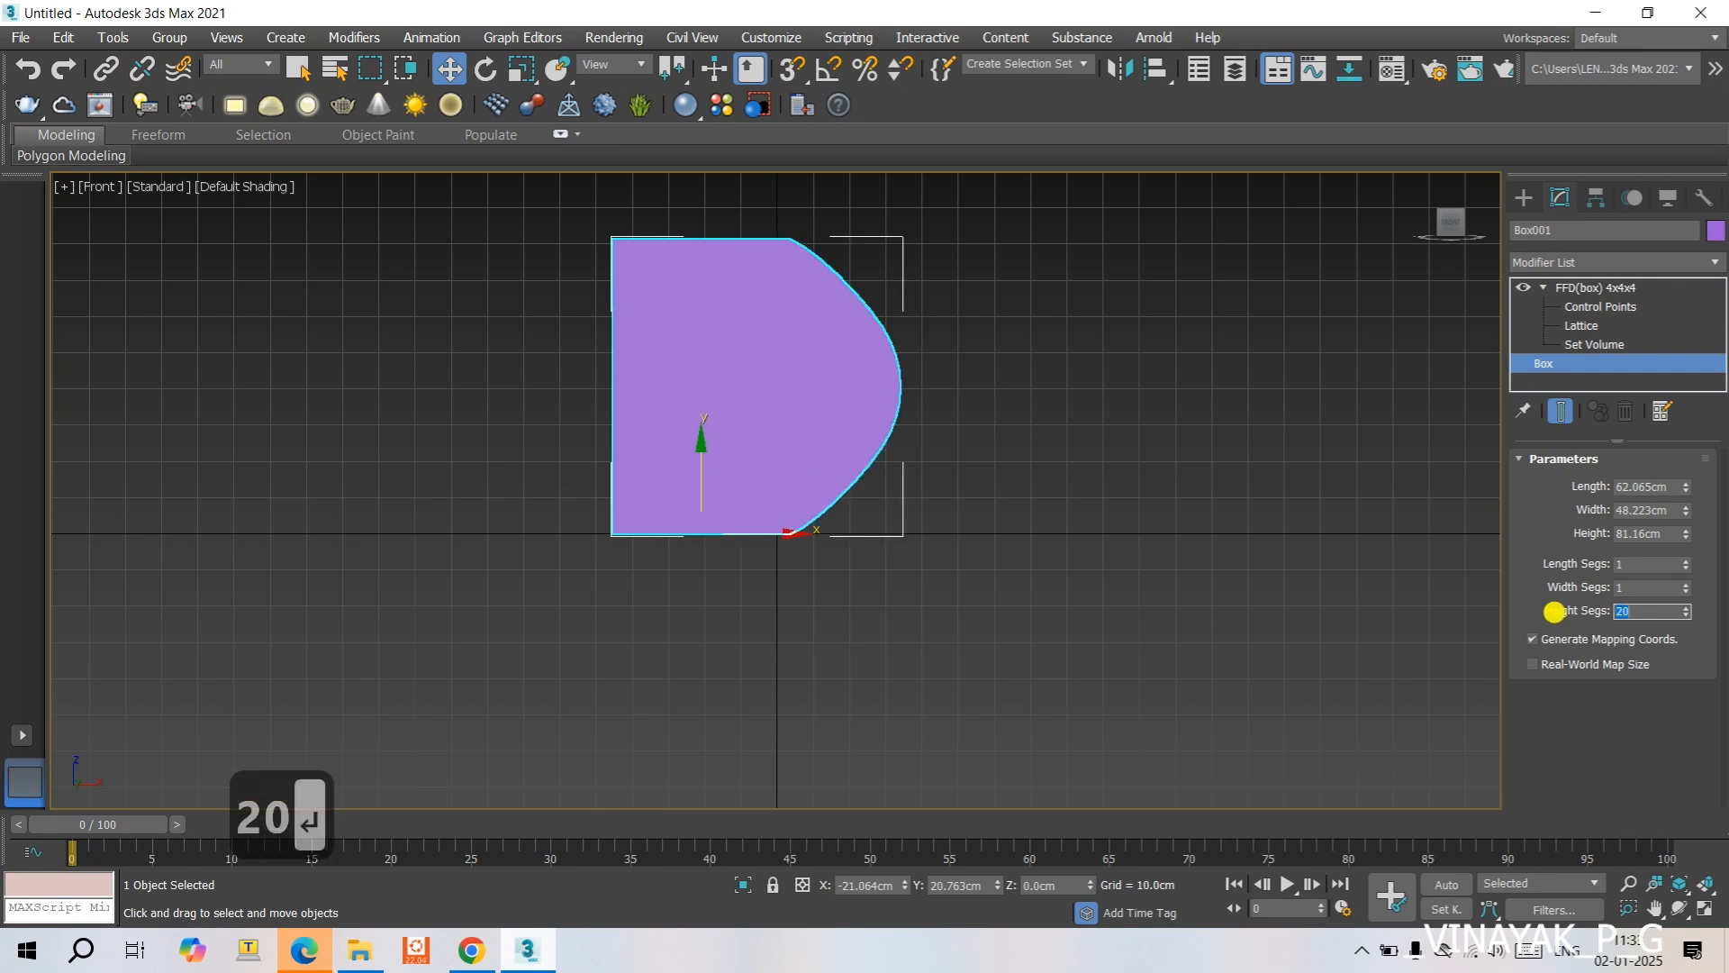
pyautogui.click(1627, 588)
pyautogui.write('20')
pyautogui.press('Return')
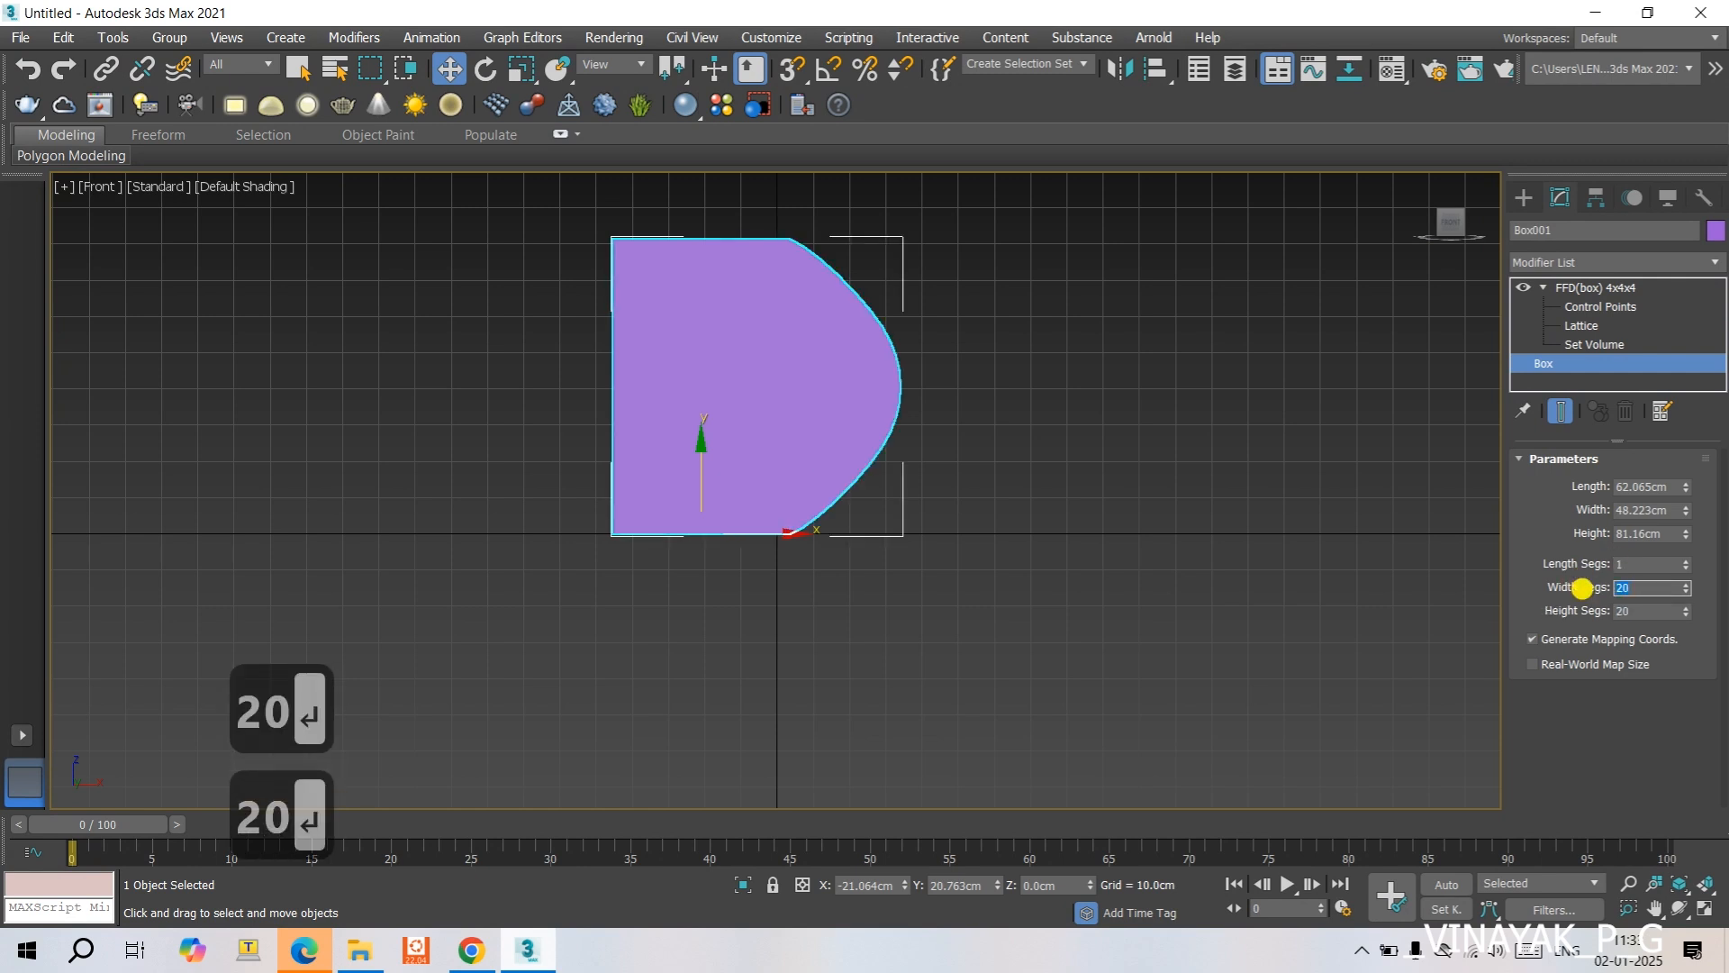
pyautogui.click(1635, 564)
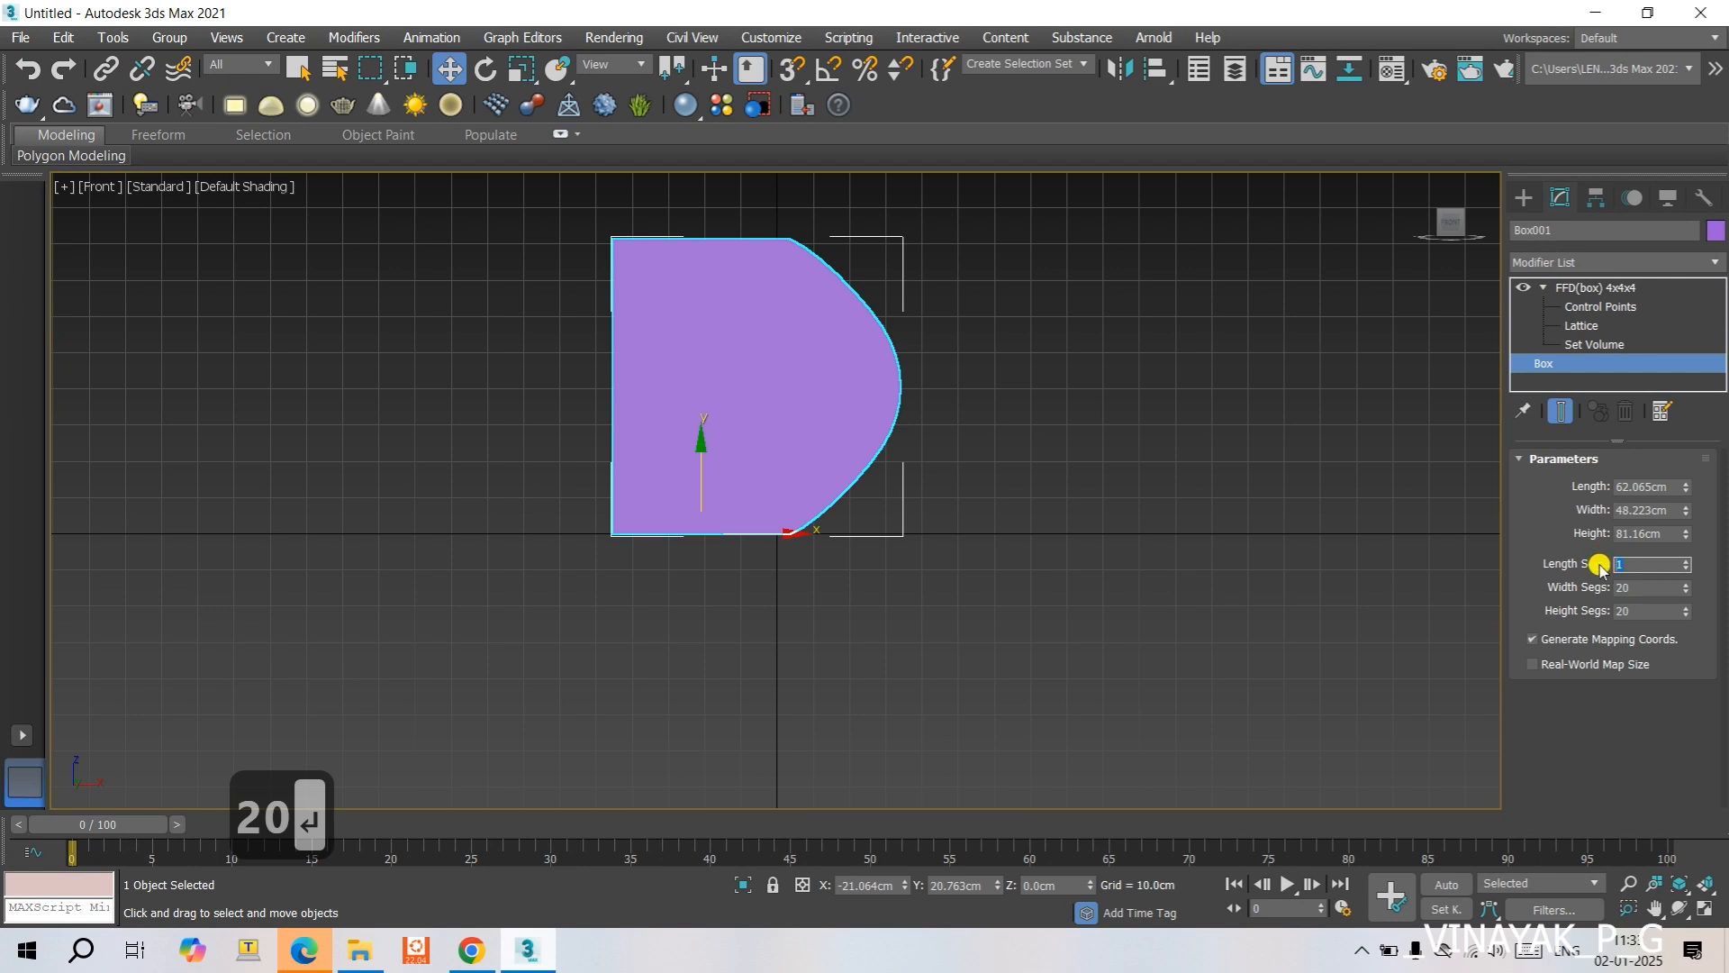
pyautogui.write('20')
pyautogui.press('Return')
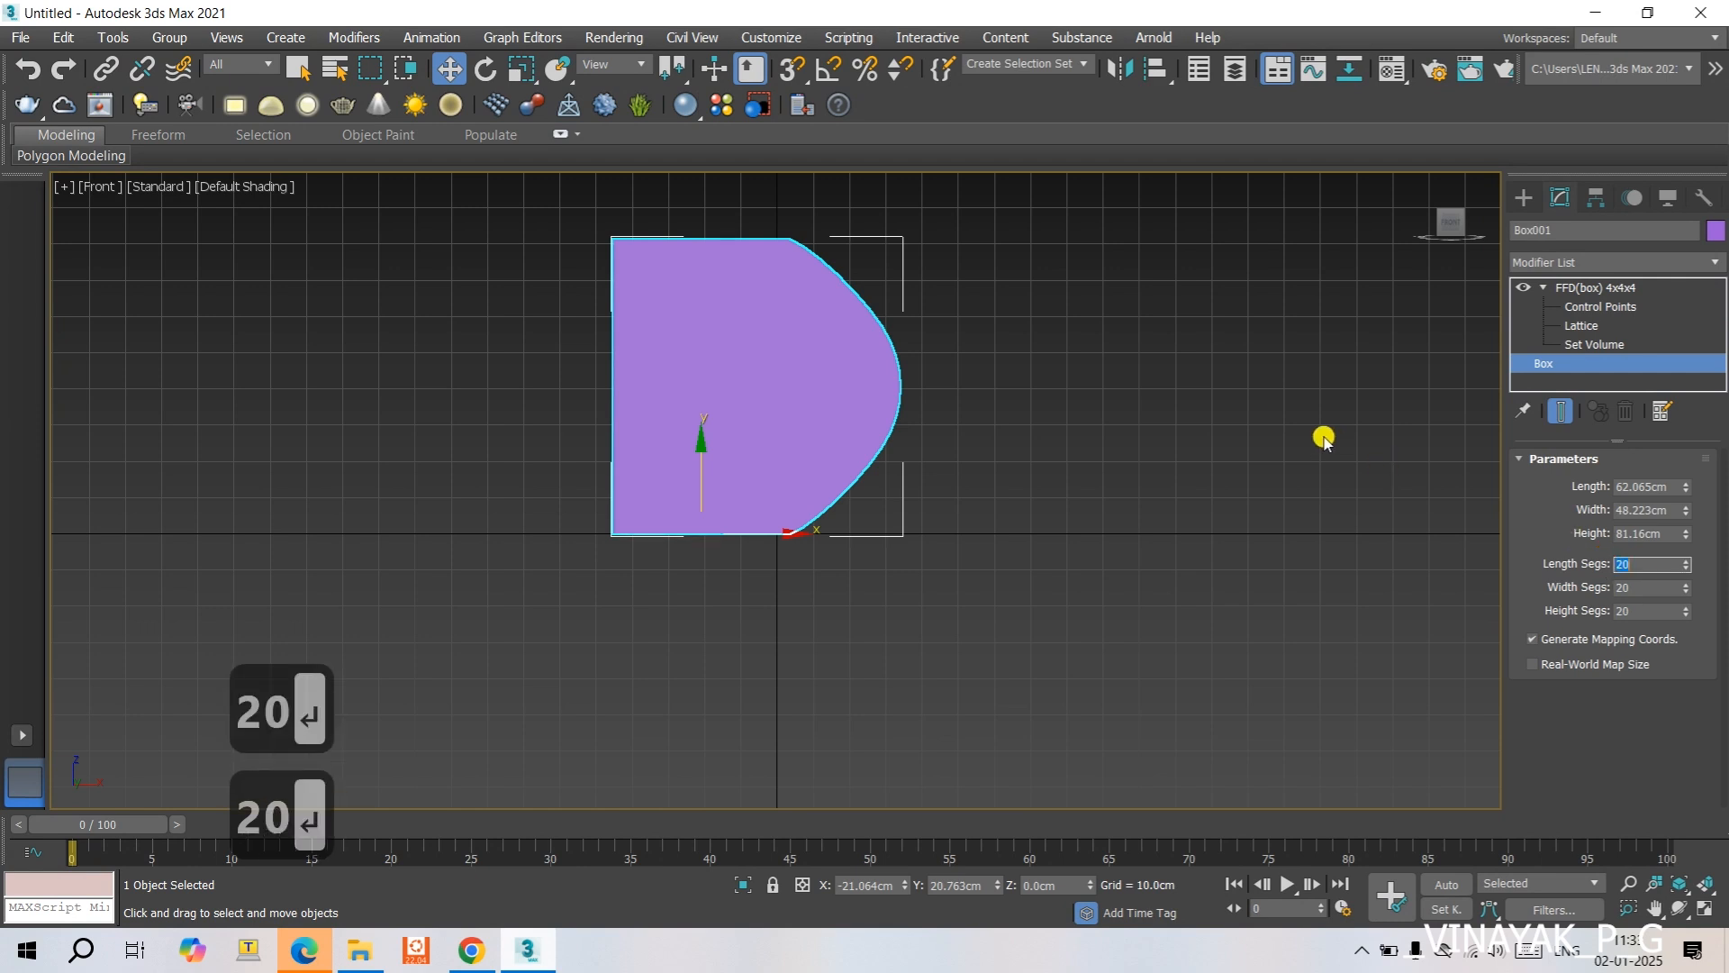
# - Return to the control points of the box's FFD modifier and reset them
pyautogui.click(1583, 308)
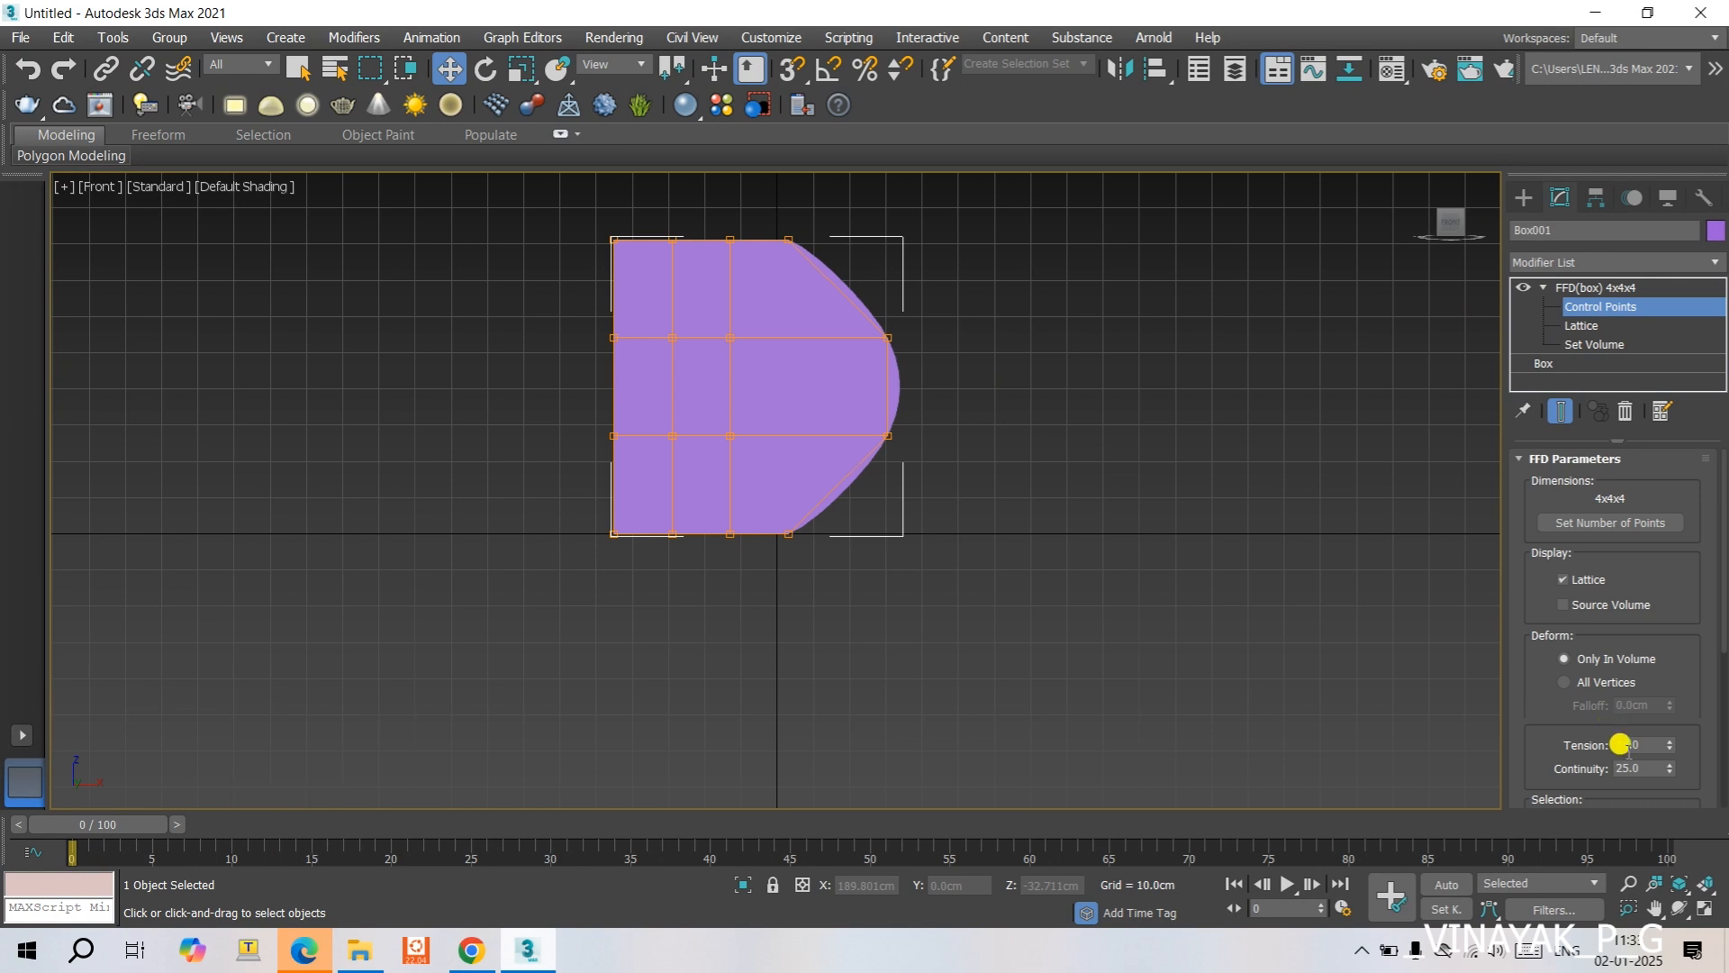
pyautogui.scroll(-2, 1617, 767)
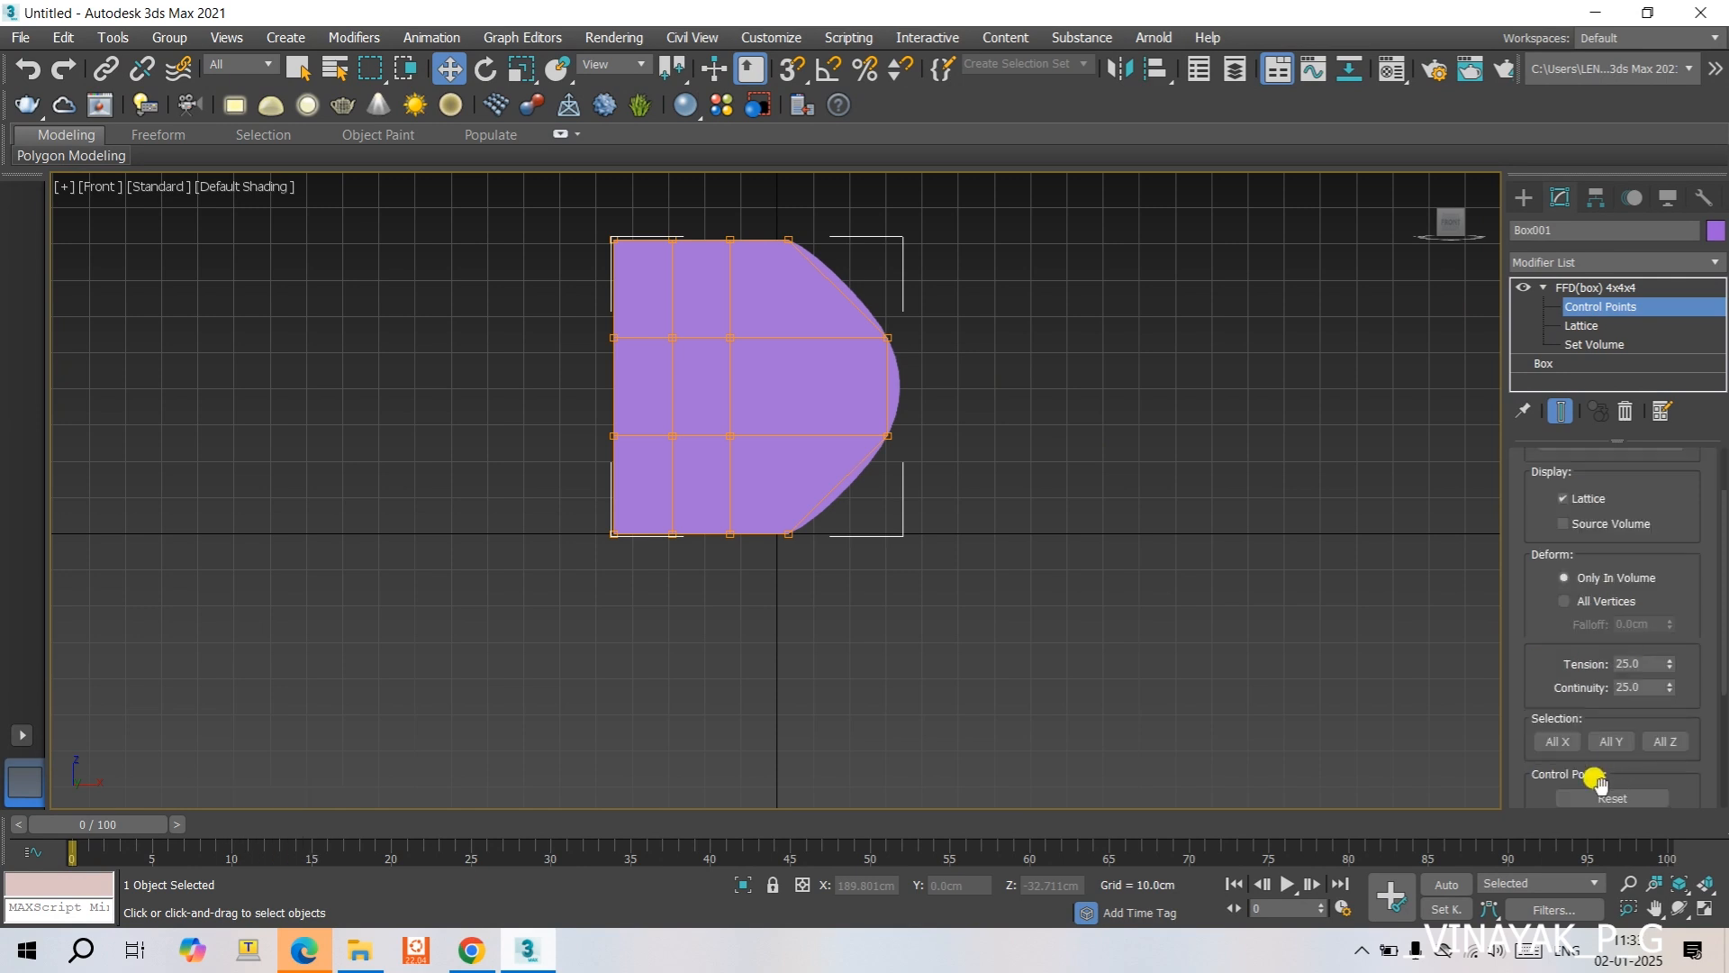
pyautogui.click(1599, 798)
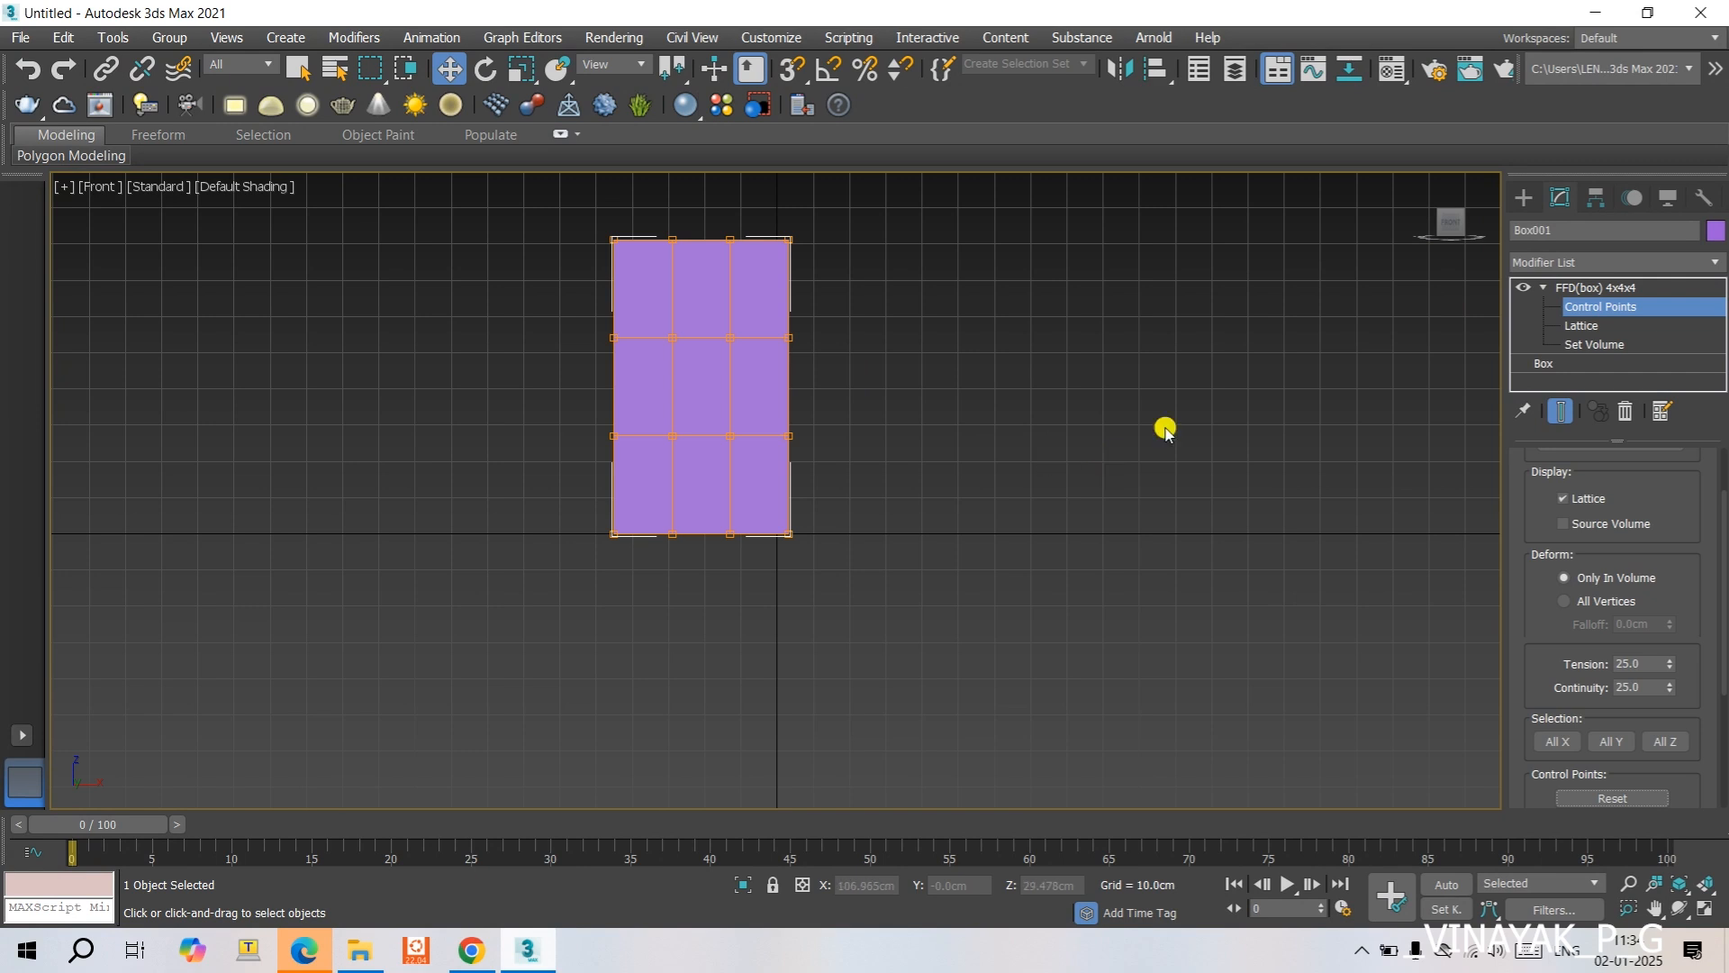
# - Turn on All X, shift a front row of box lattice points about 12 cm along X, and reset the control points
pyautogui.click(1551, 744)
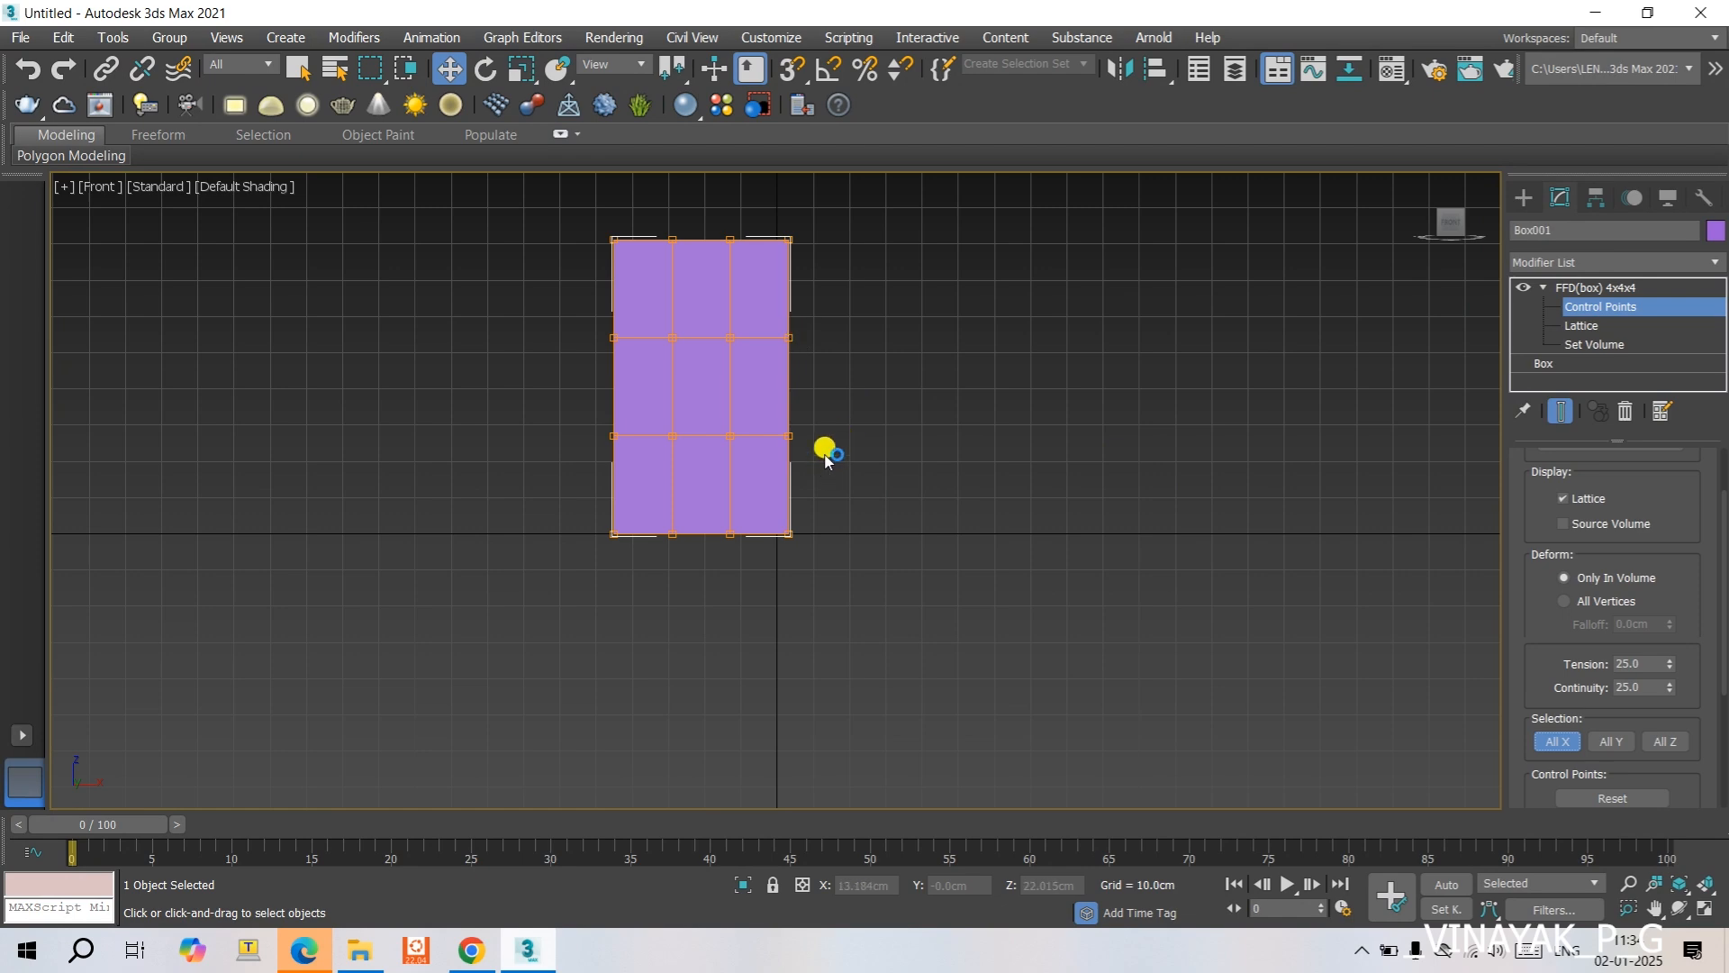
pyautogui.press('alt')
pyautogui.moveTo(838, 464)
pyautogui.keyDown('alt'); pyautogui.mouseDown(button='middle')
pyautogui.moveTo(888, 513)
pyautogui.moveTo(849, 455)
pyautogui.mouseUp(button='middle'); pyautogui.keyUp('alt')
pyautogui.moveTo(841, 422); pyautogui.dragTo(859, 454)
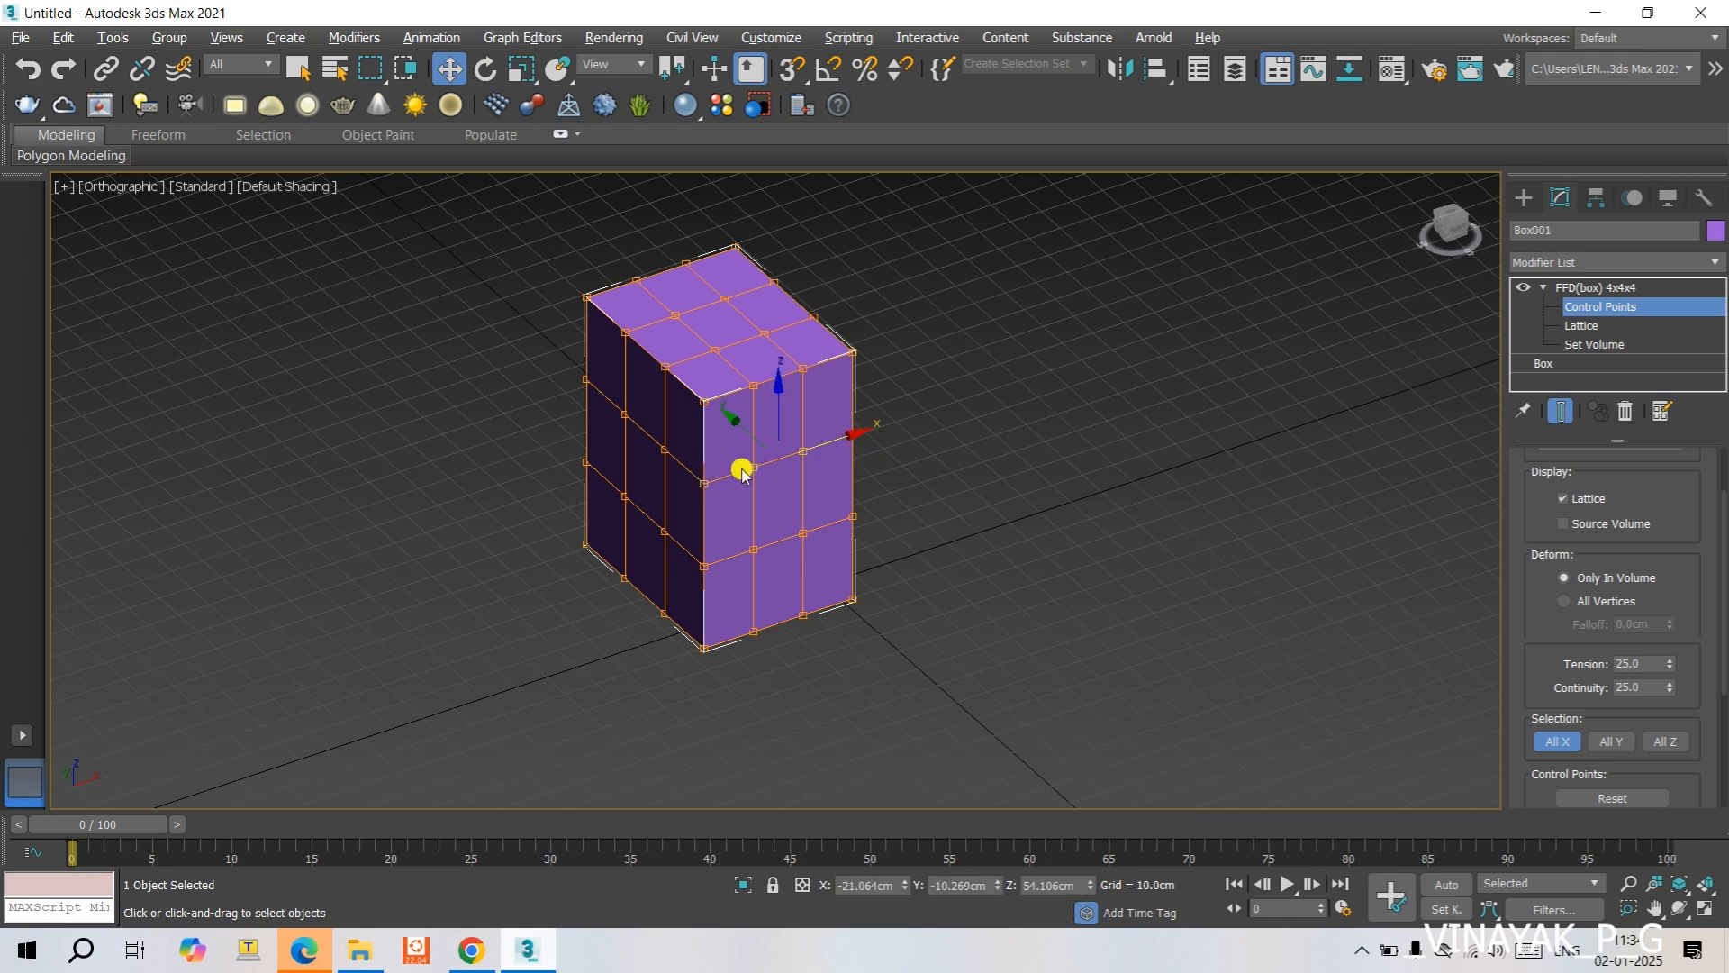
pyautogui.moveTo(850, 436)
pyautogui.mouseDown()
pyautogui.moveTo(891, 416)
pyautogui.moveTo(780, 443)
pyautogui.moveTo(898, 407)
pyautogui.moveTo(831, 440)
pyautogui.moveTo(876, 417)
pyautogui.mouseUp()
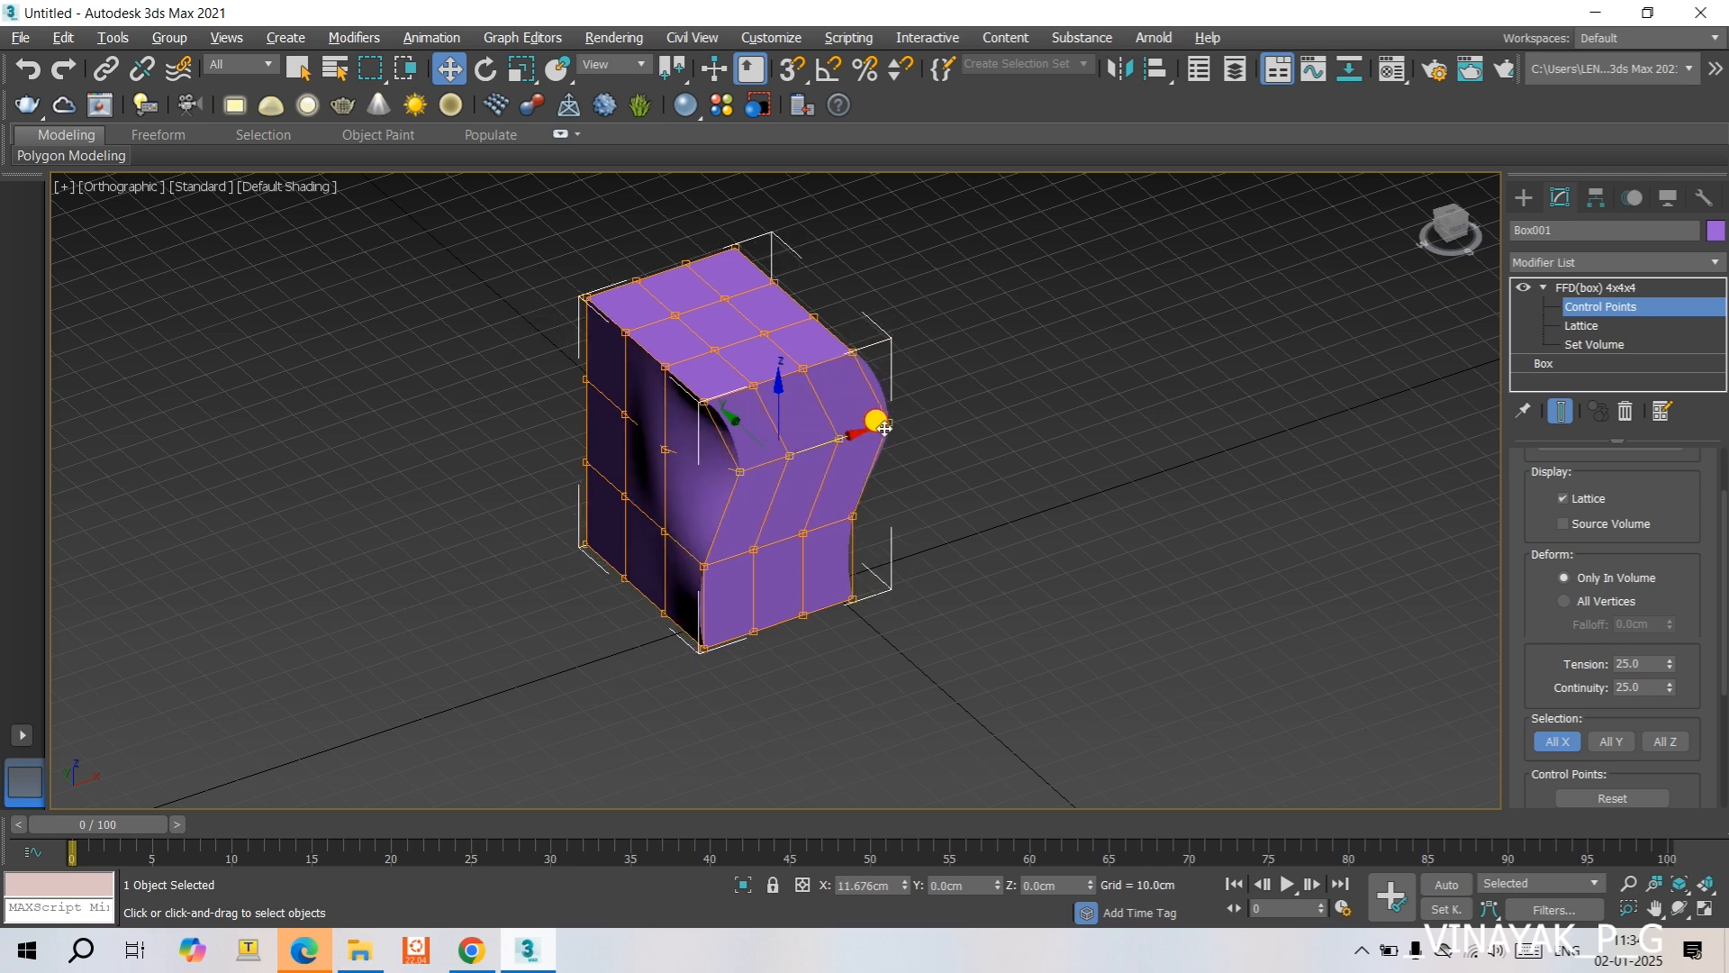
pyautogui.click(1591, 798)
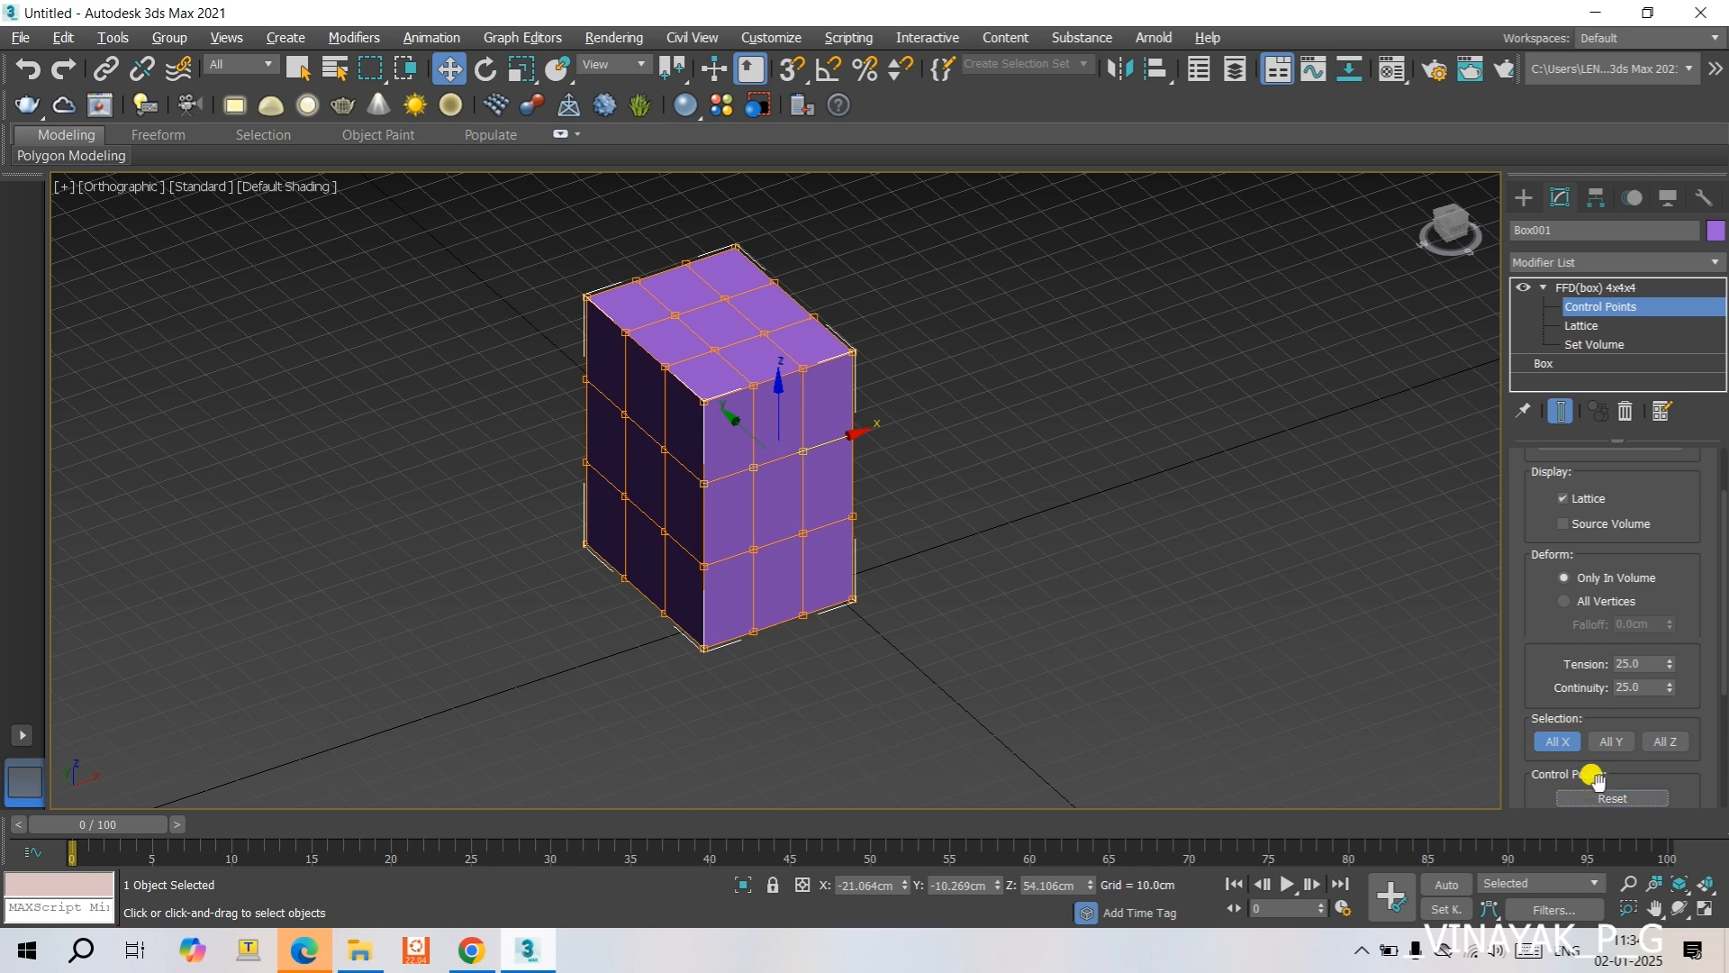
# - Add All Y to All X and select the horizontal layer of lattice points just below the top of the box
pyautogui.click(1612, 742)
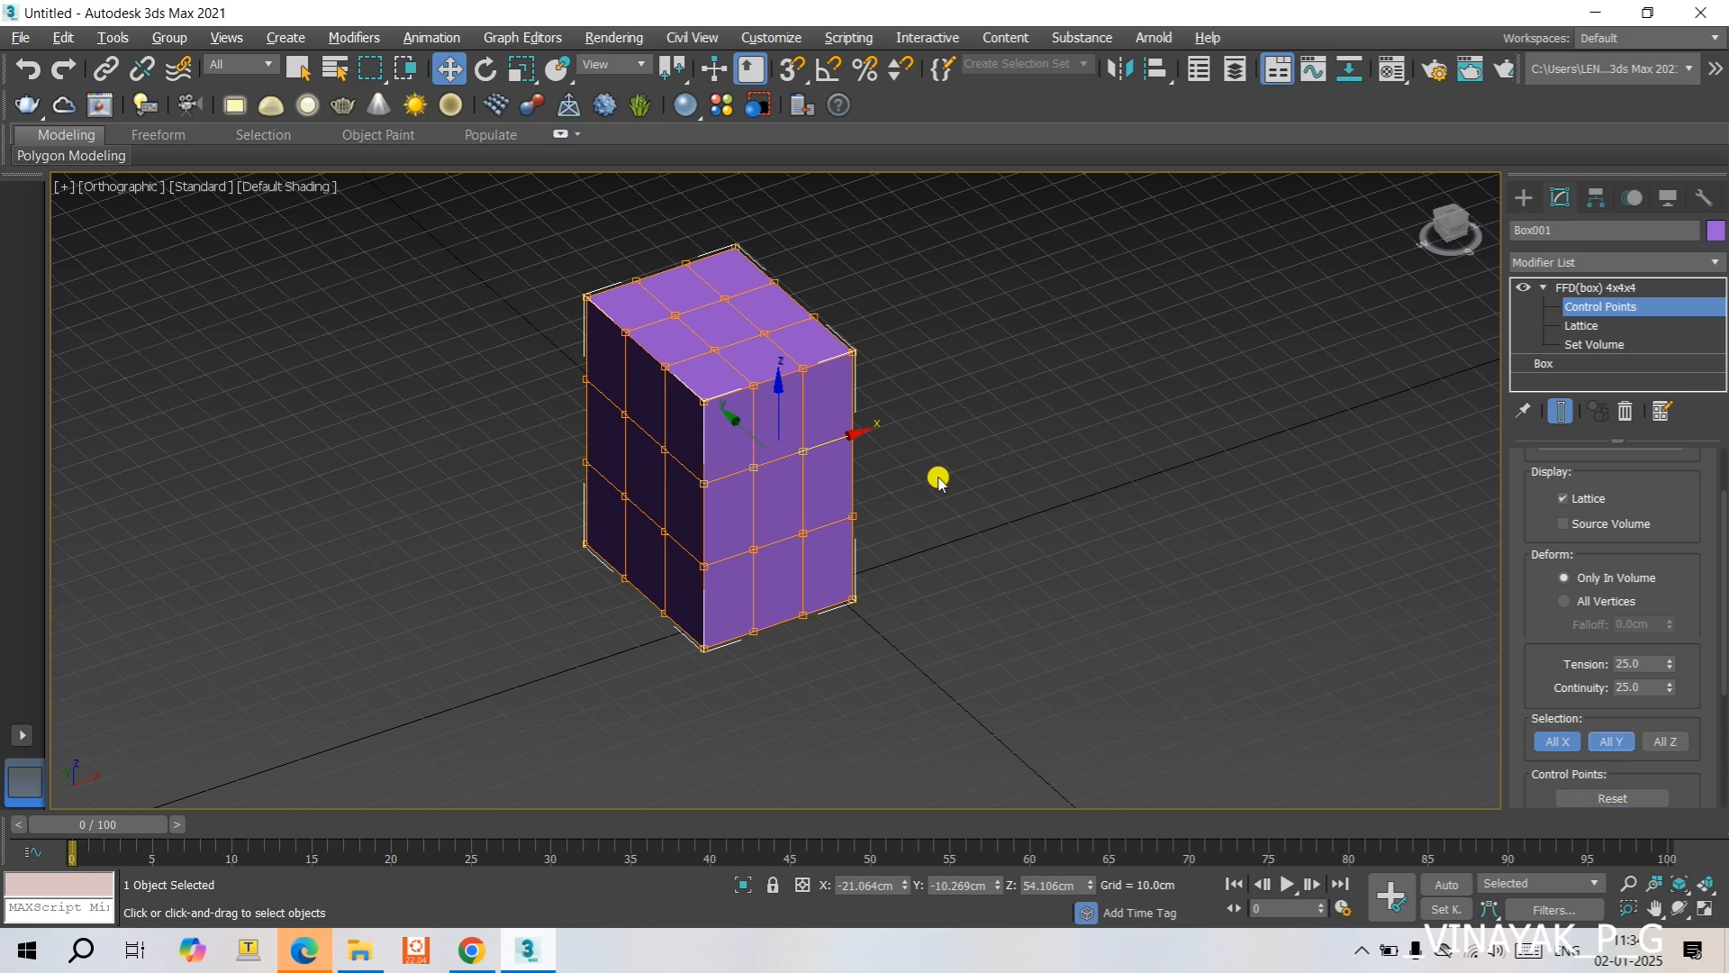
pyautogui.click(851, 420)
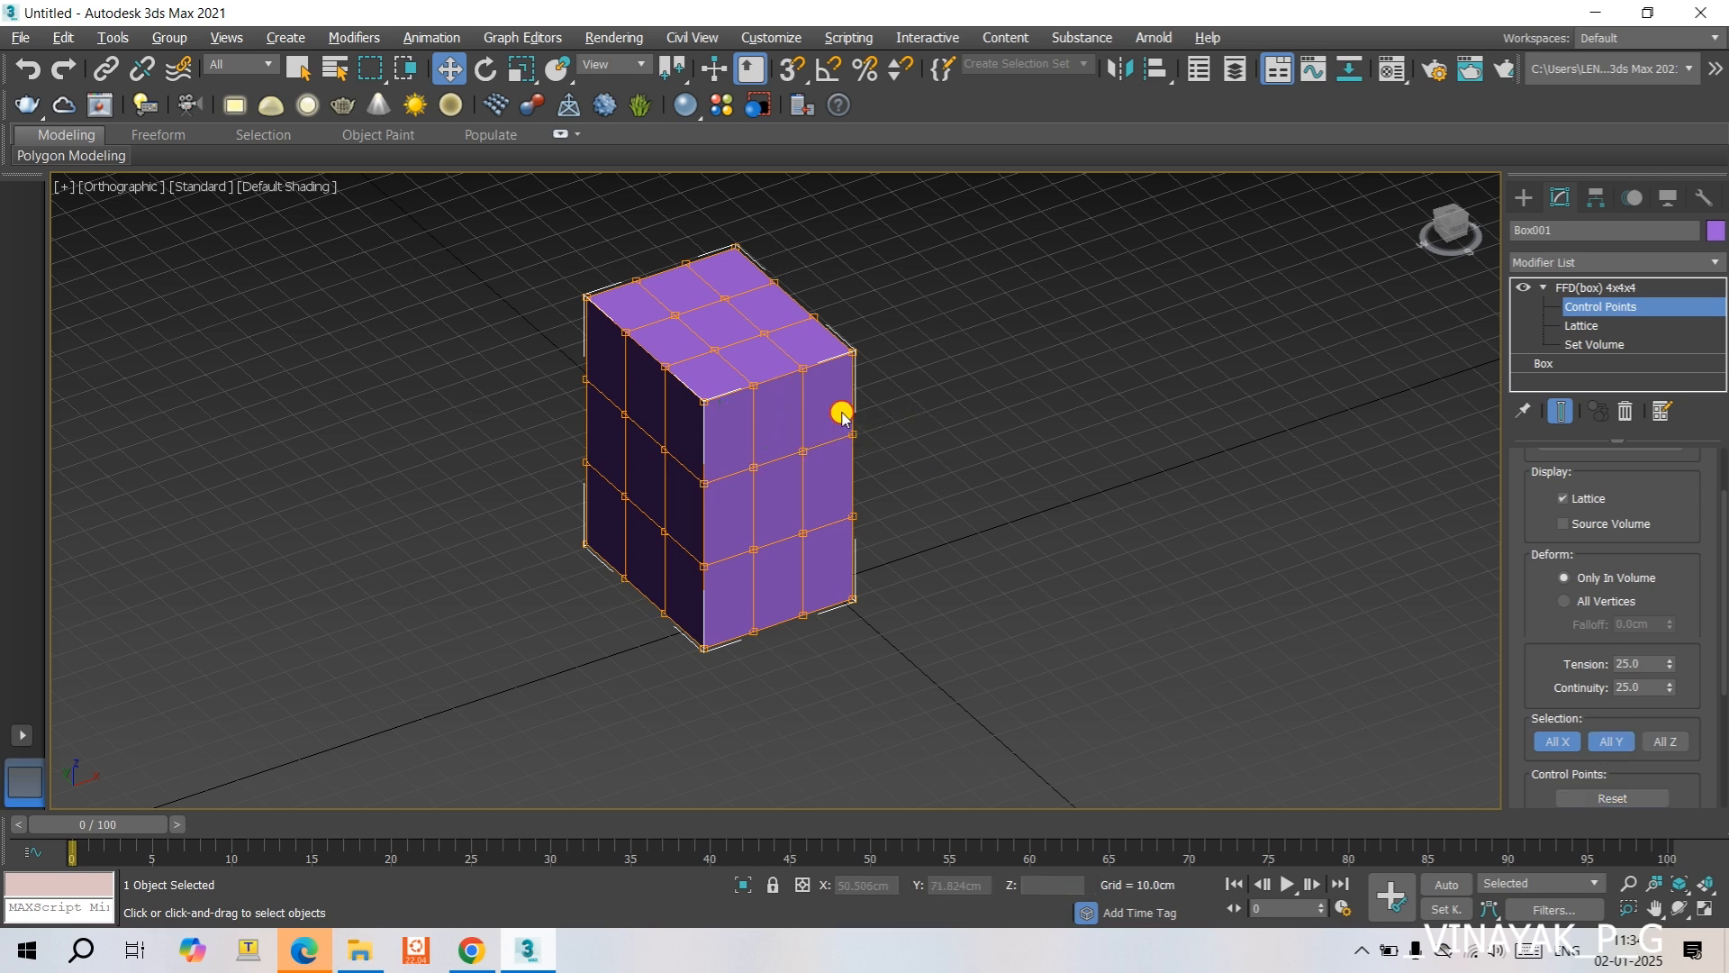
pyautogui.moveTo(842, 413); pyautogui.dragTo(881, 454)
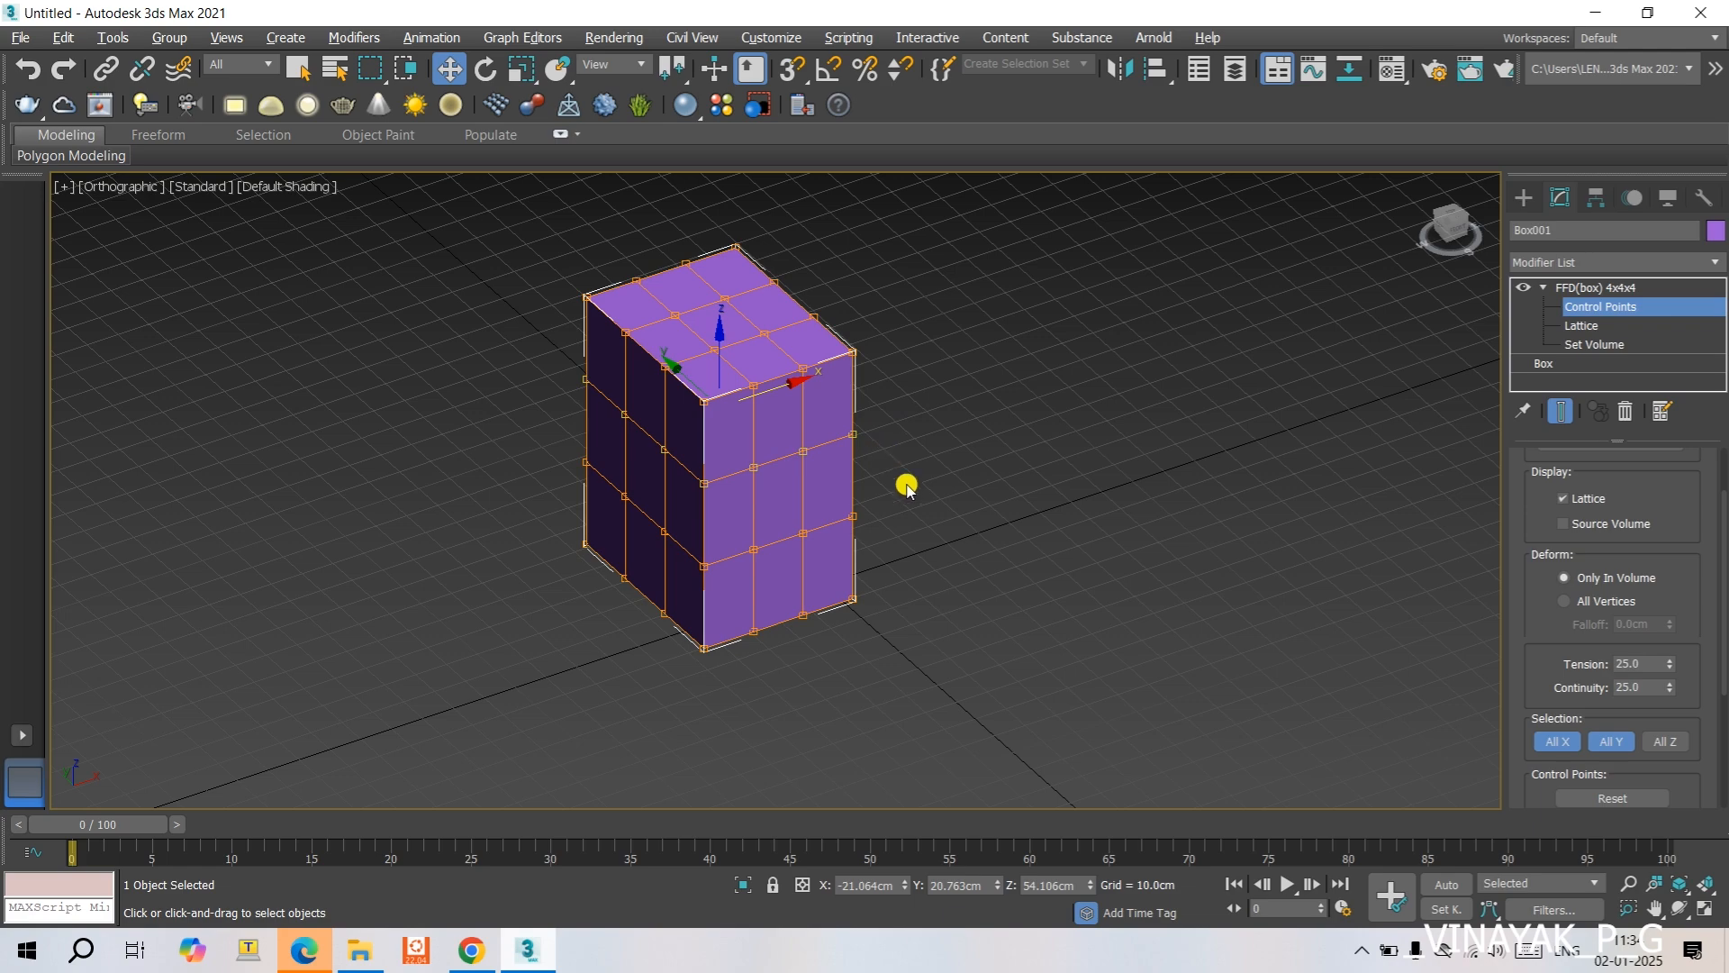
pyautogui.keyDown('alt'); pyautogui.moveTo(907, 486); pyautogui.dragTo(776, 555, button='middle'); pyautogui.keyUp('alt')
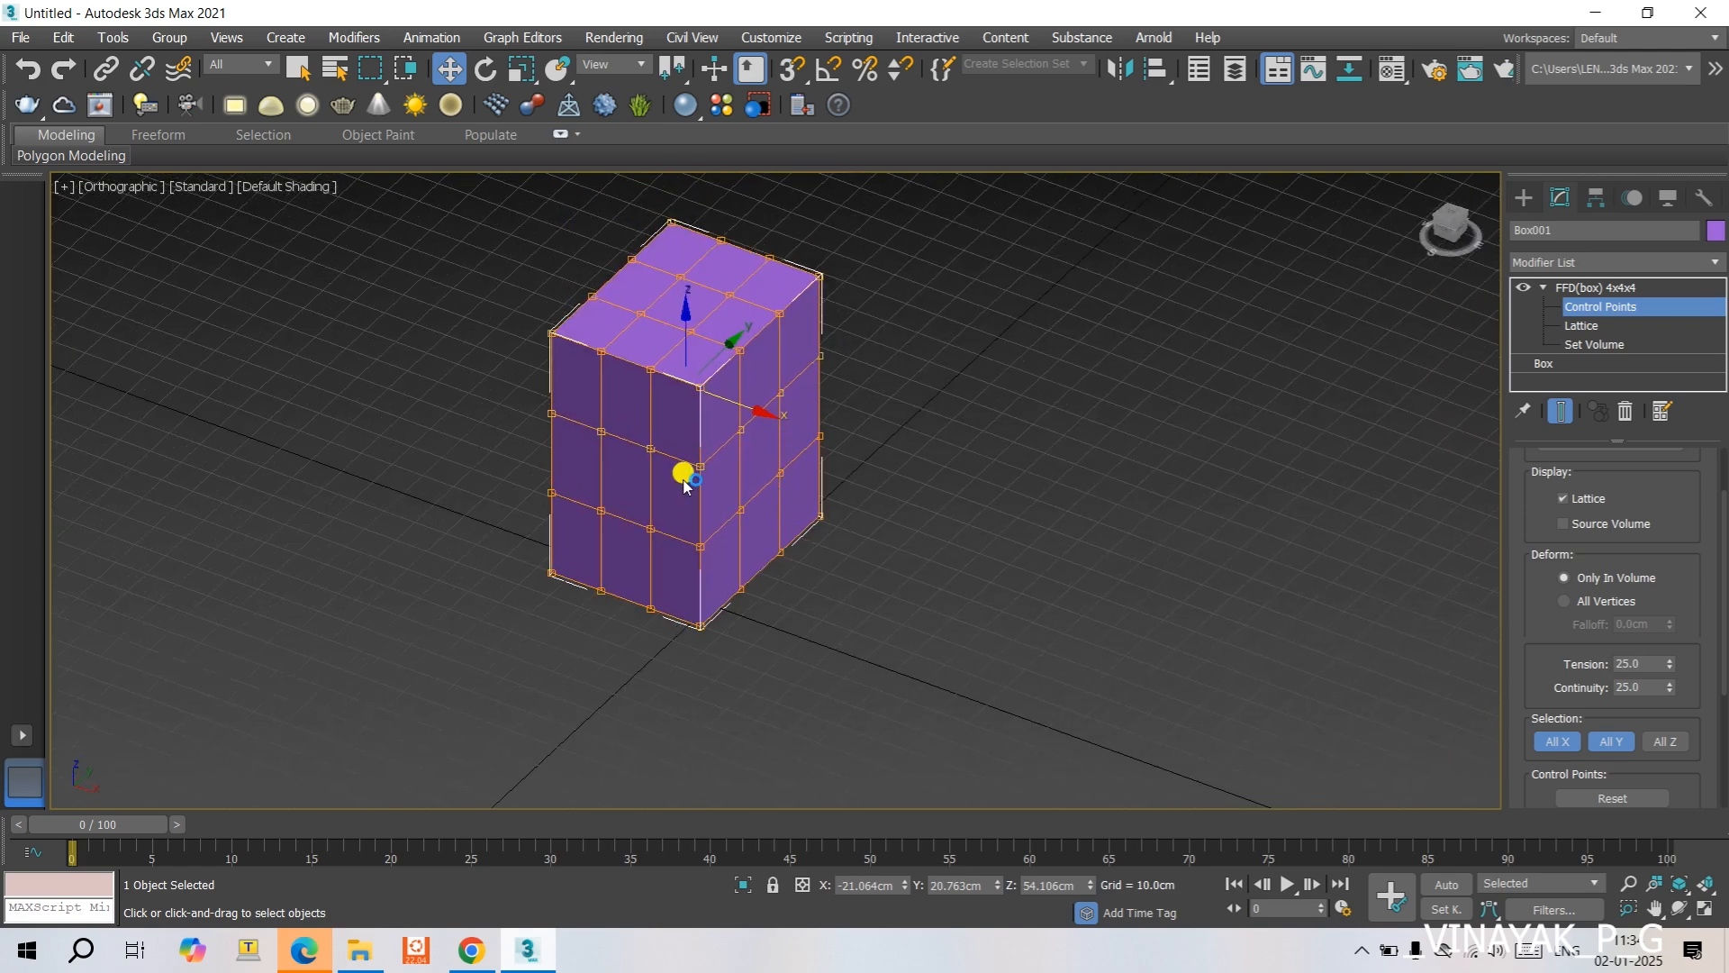
pyautogui.click(1049, 367)
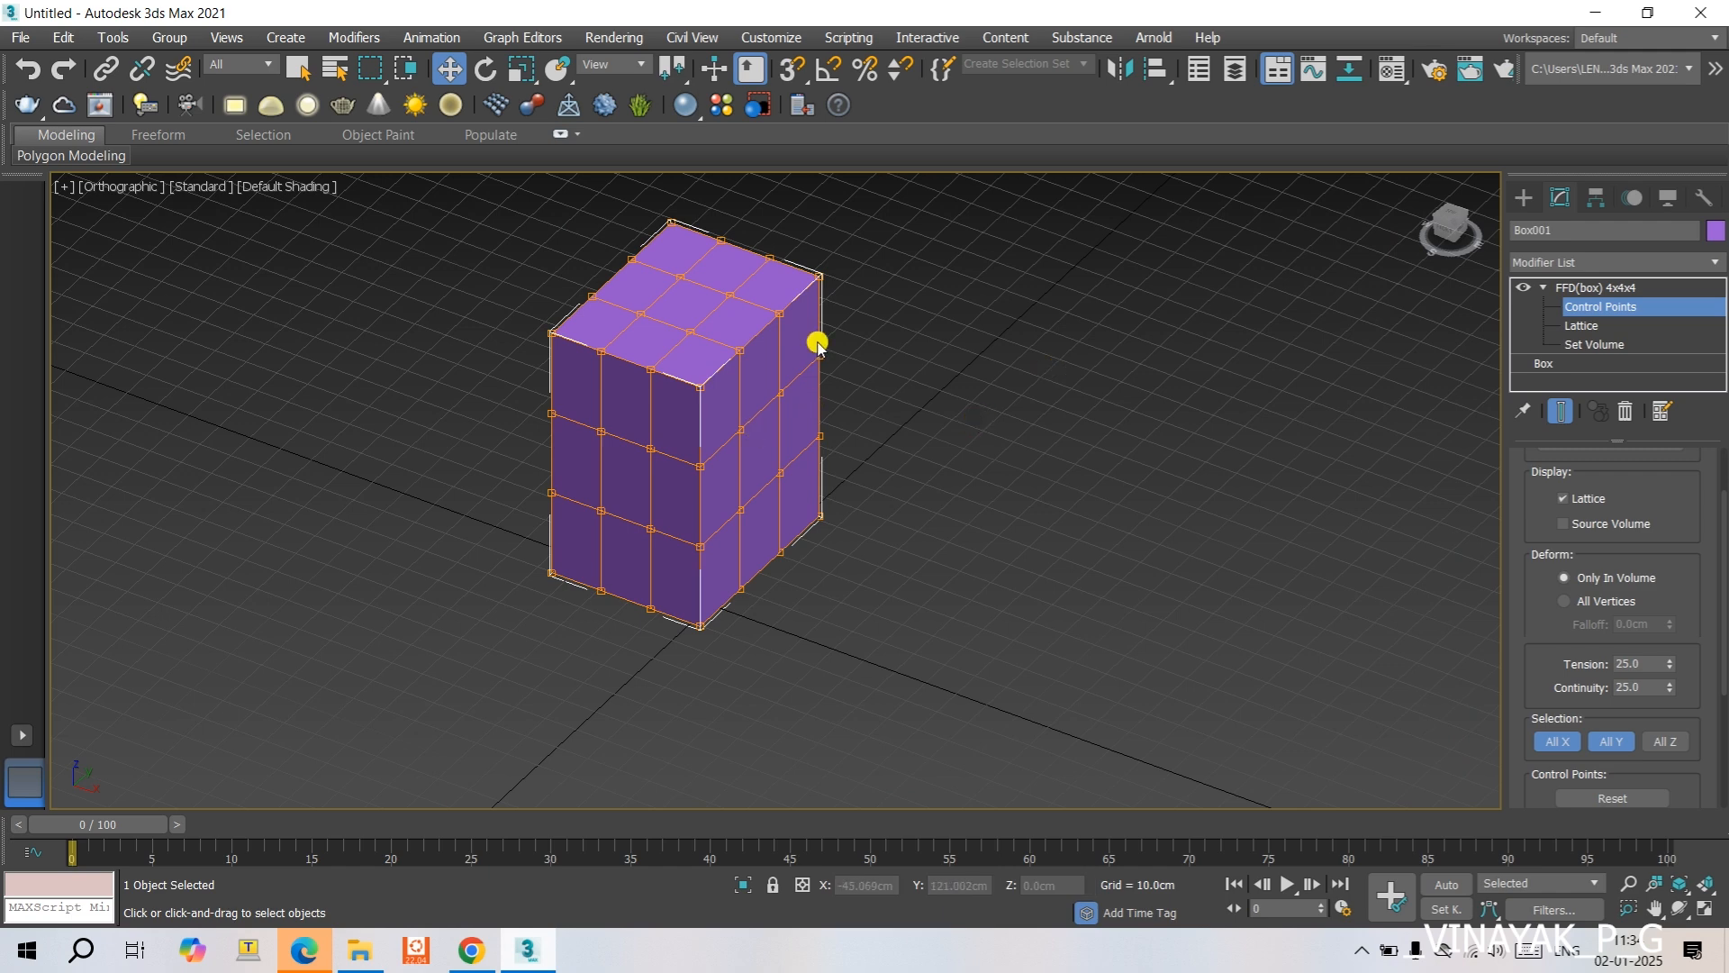
pyautogui.moveTo(803, 335); pyautogui.dragTo(835, 379)
# - Turn off All X and push a Y-direction row of points on the box's side about 9 cm toward negative Y
pyautogui.click(1558, 743)
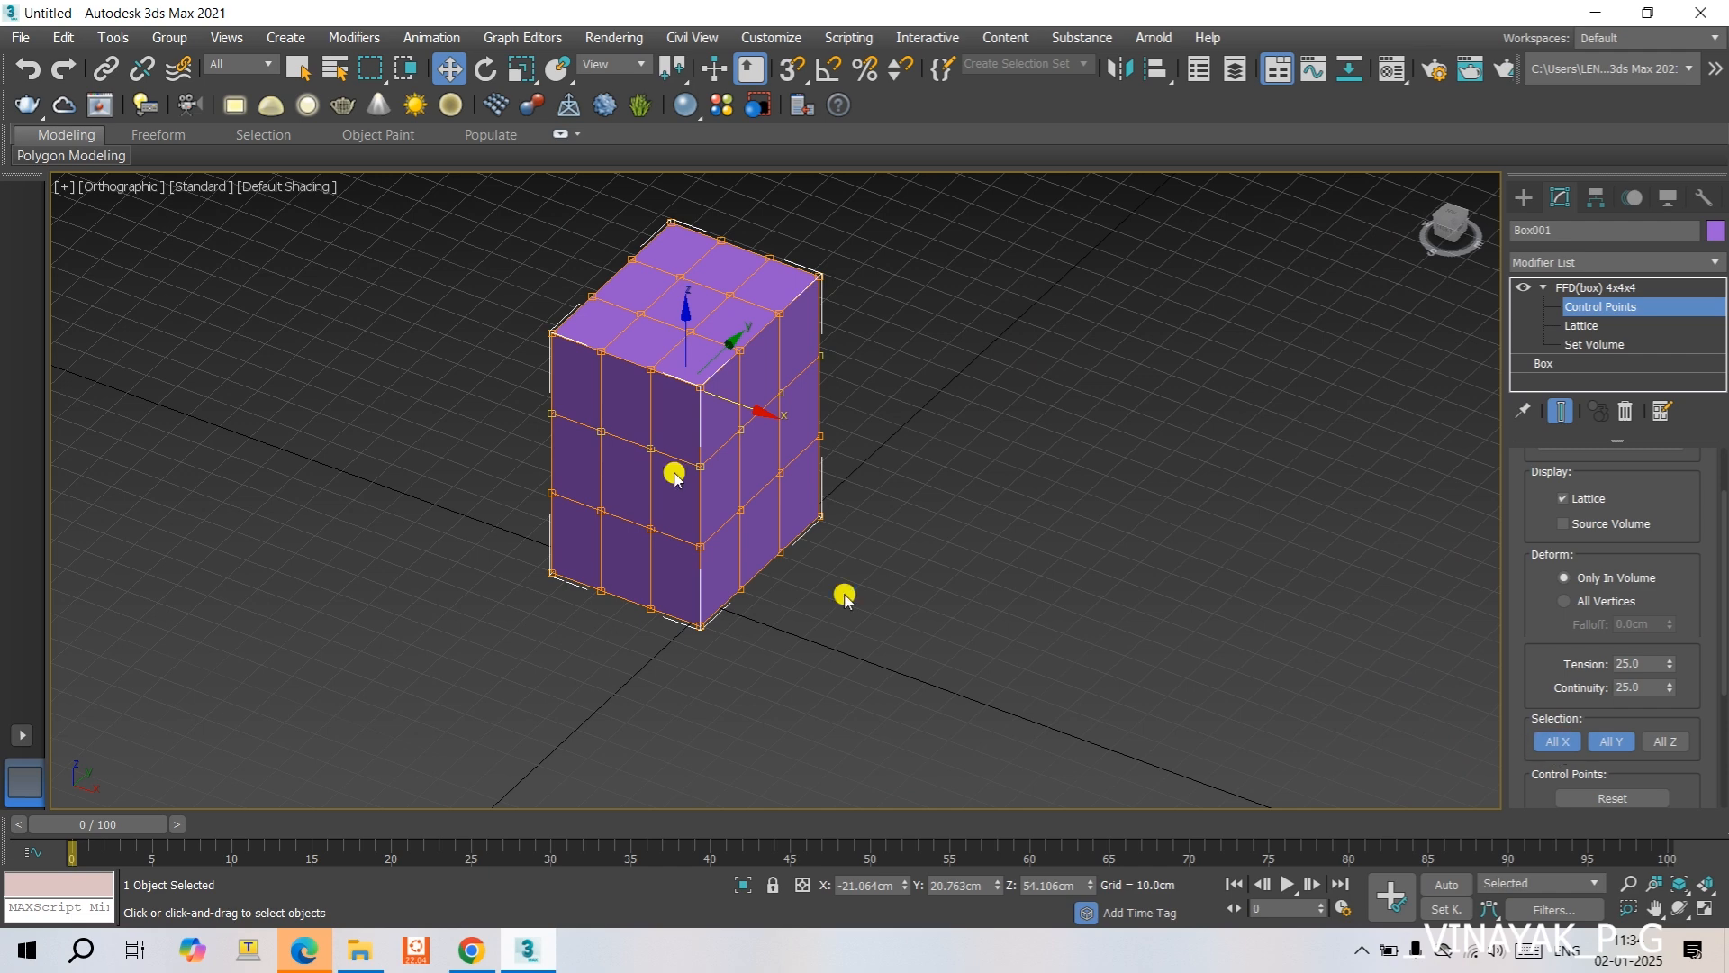
pyautogui.click(1562, 744)
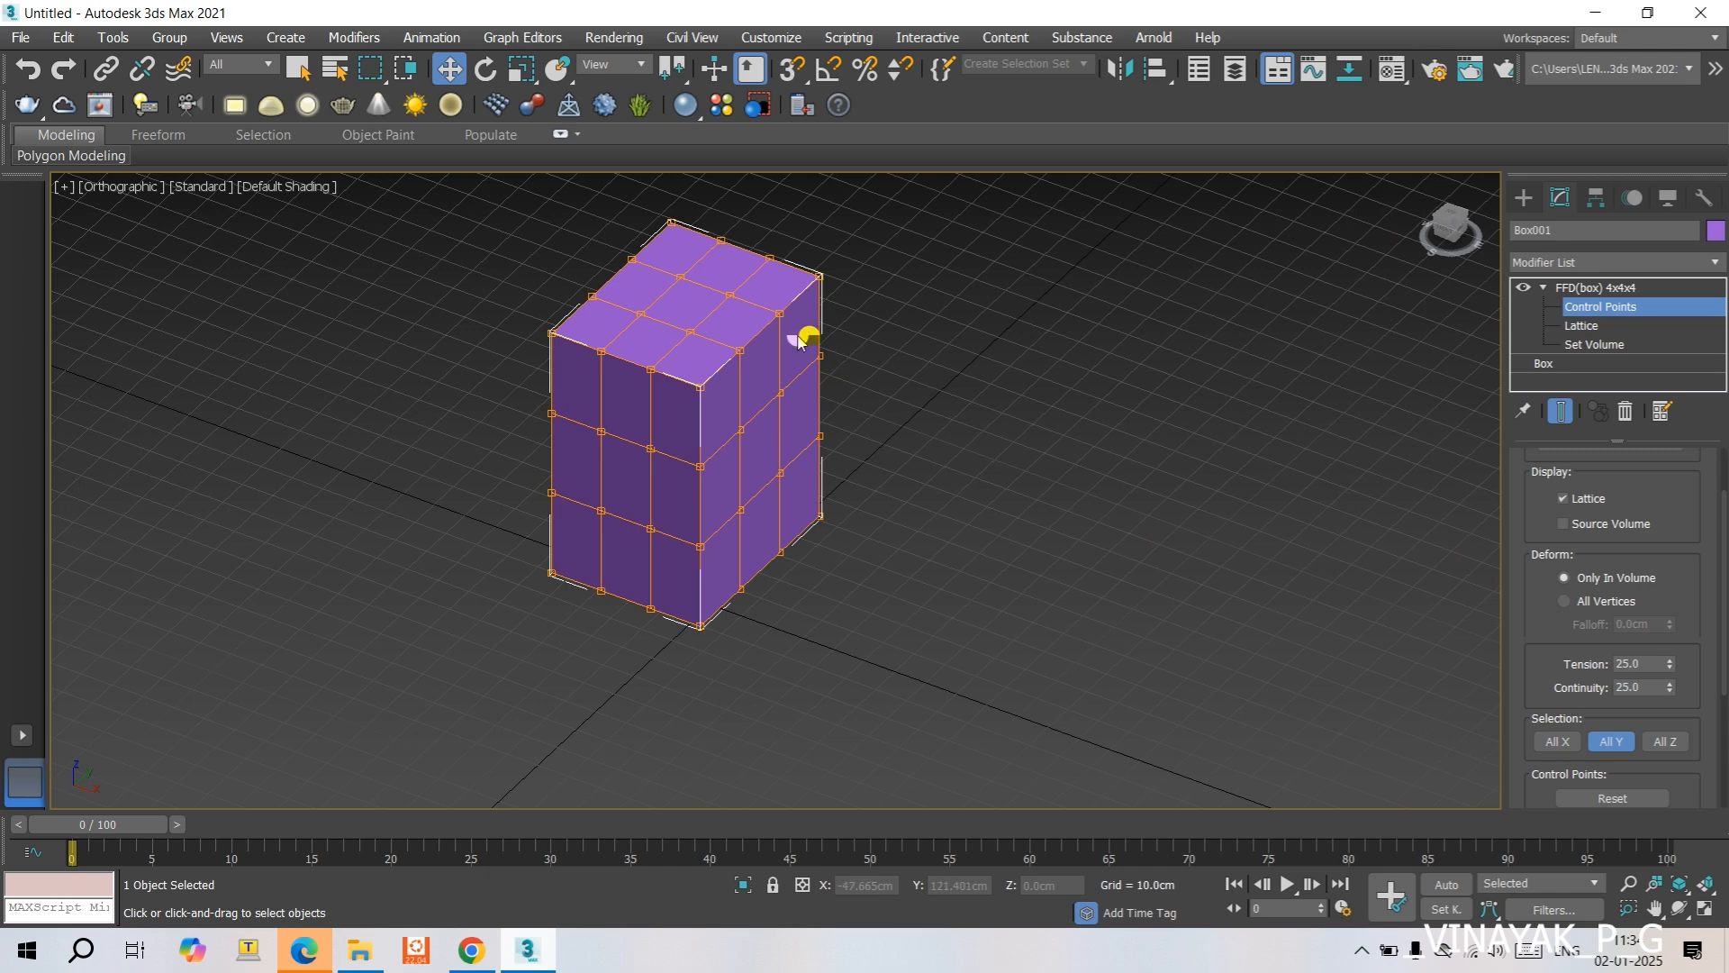
pyautogui.moveTo(809, 342); pyautogui.dragTo(839, 385)
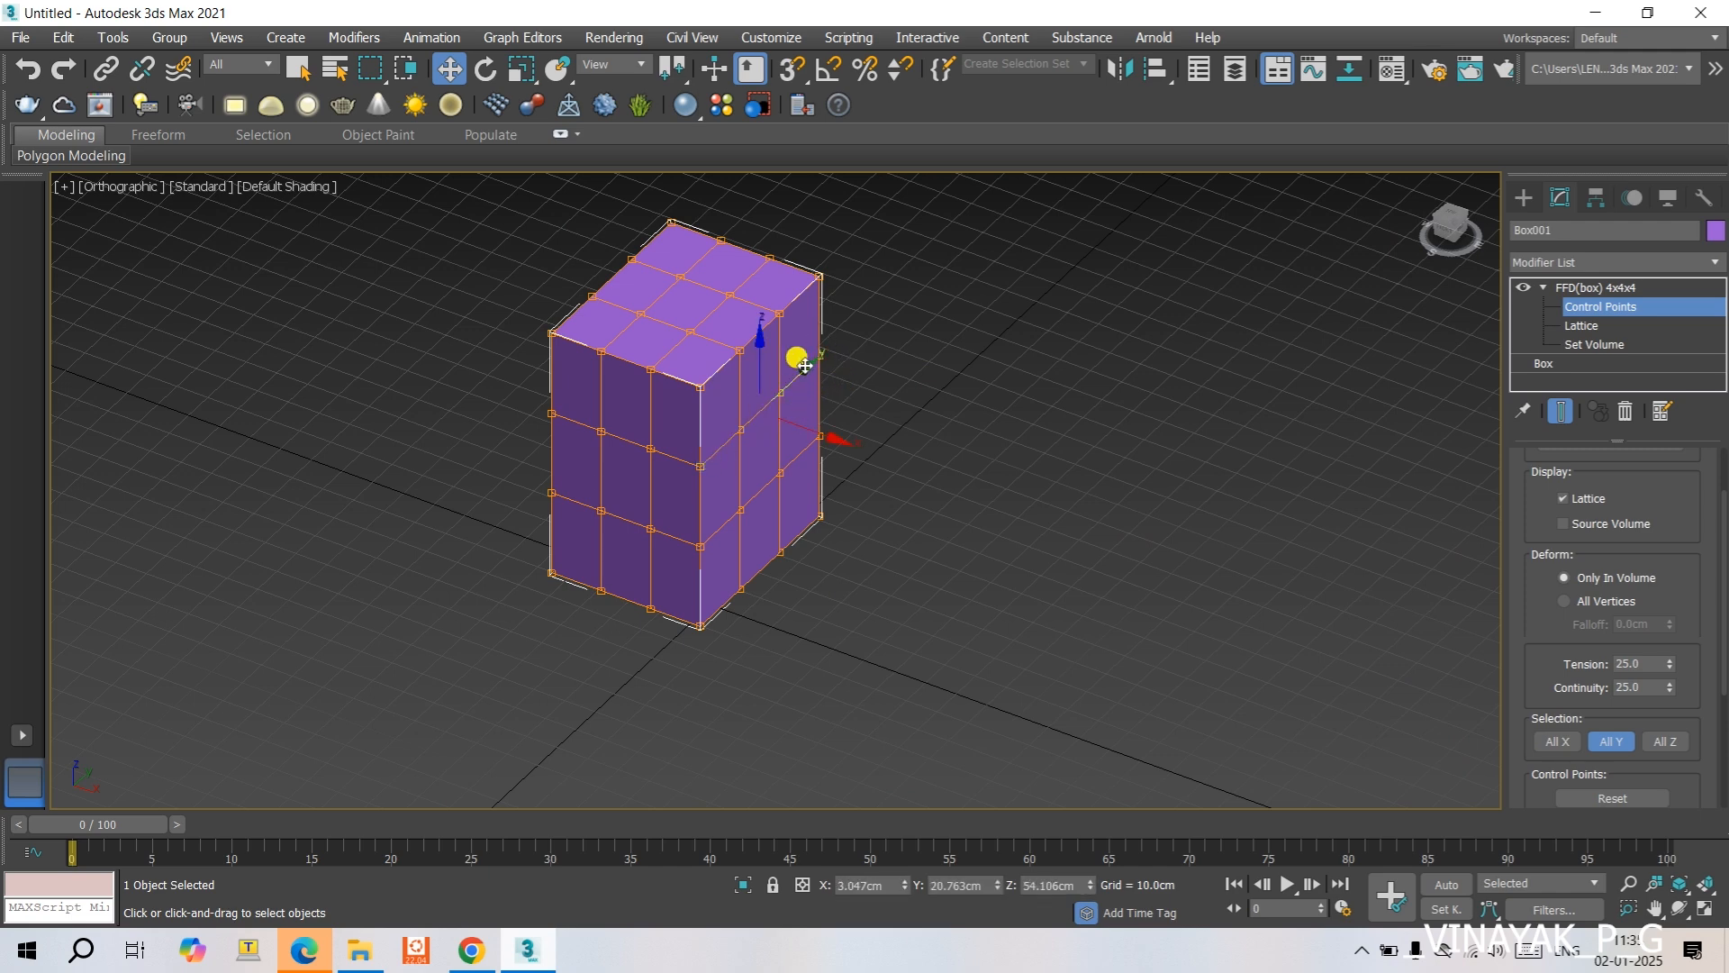
pyautogui.moveTo(801, 370)
pyautogui.mouseDown()
pyautogui.moveTo(850, 296)
pyautogui.moveTo(750, 409)
pyautogui.moveTo(791, 348)
pyautogui.moveTo(788, 383)
pyautogui.mouseUp()
# - Switch the lattice selection mode from All Y to All Z and reset the control points
pyautogui.click(1611, 741)
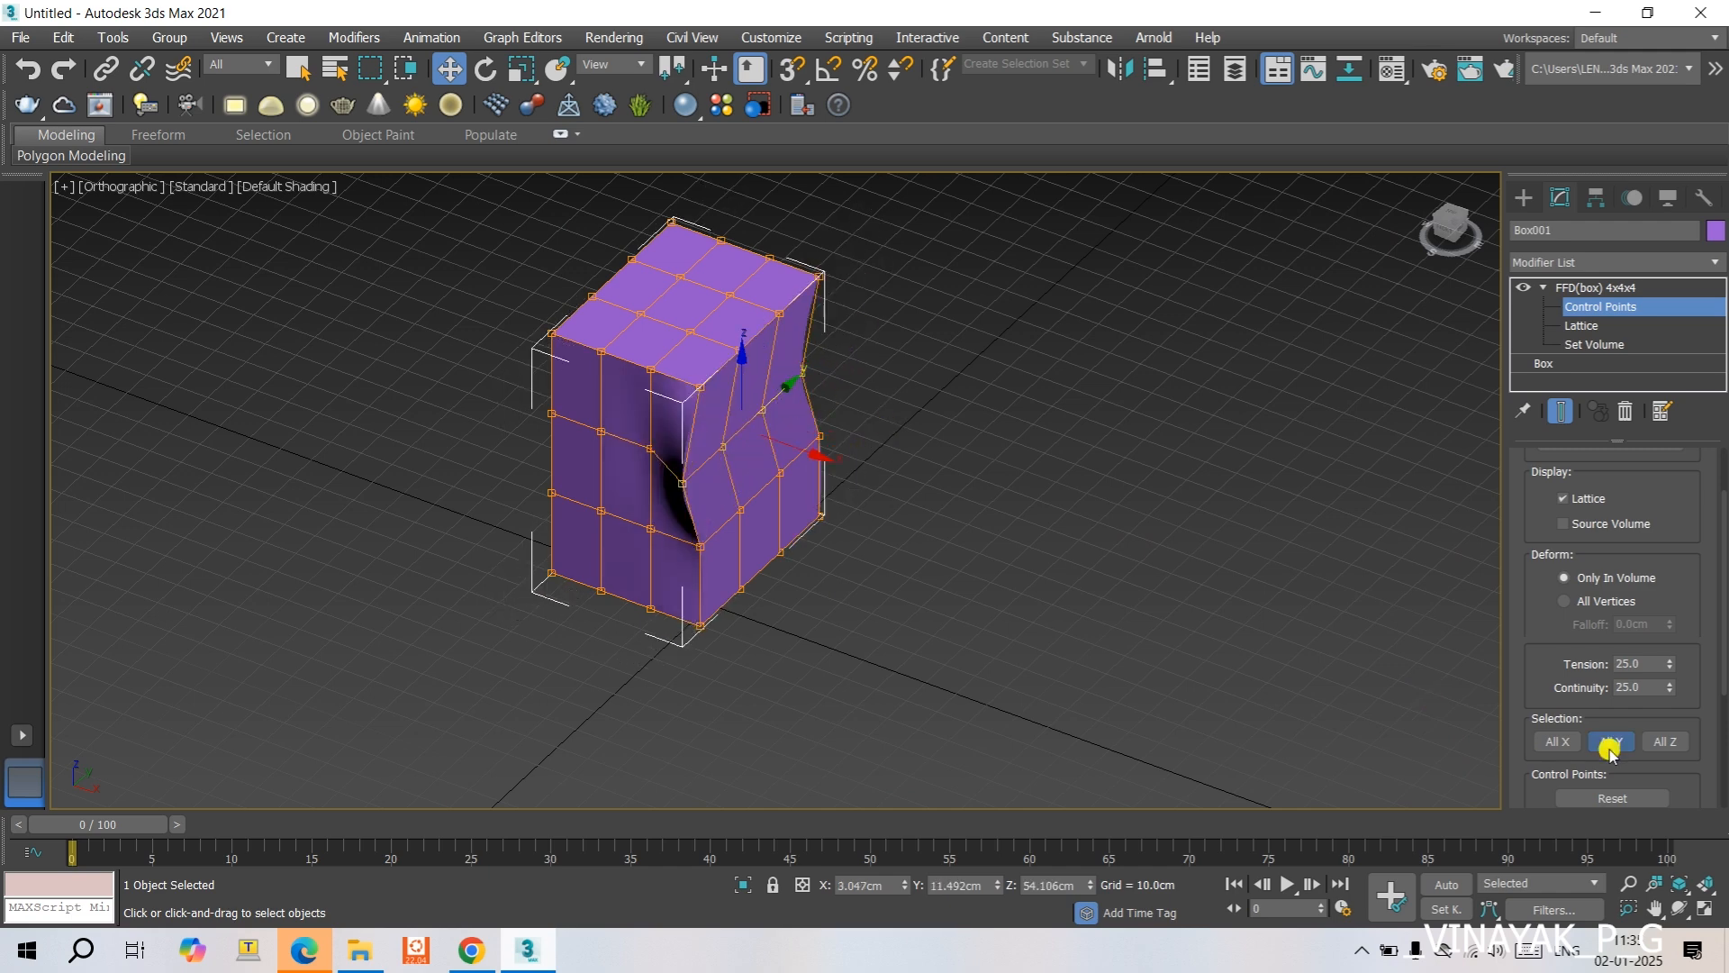
pyautogui.click(1663, 741)
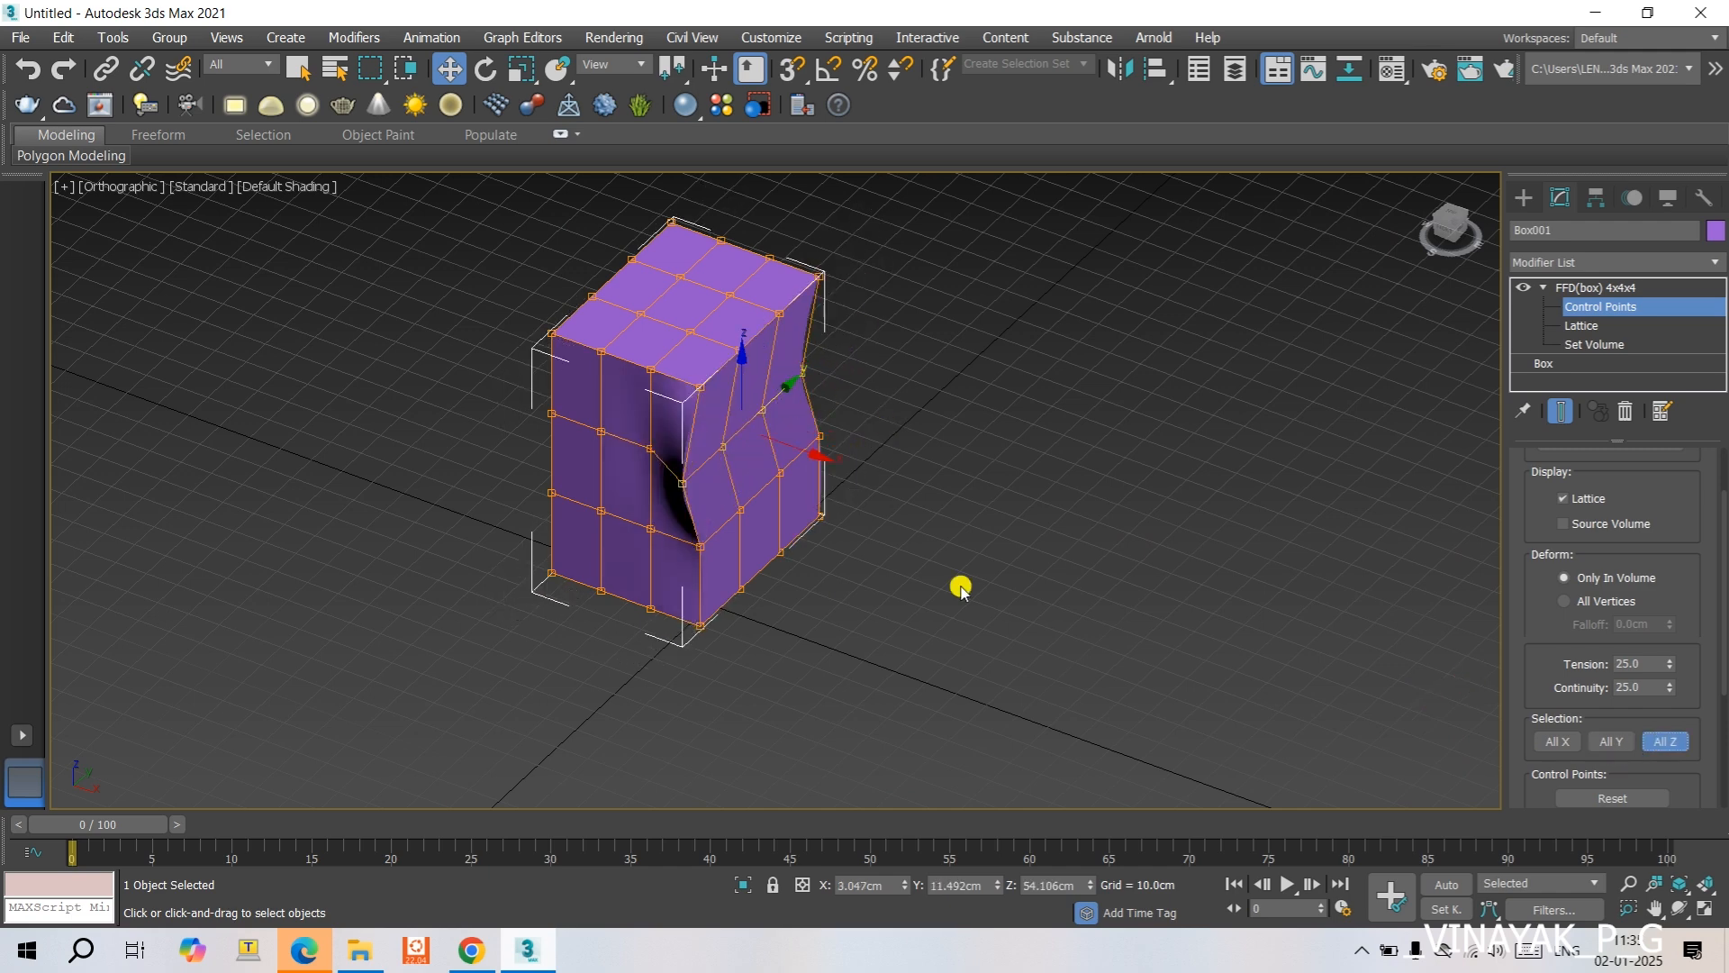
pyautogui.click(1614, 797)
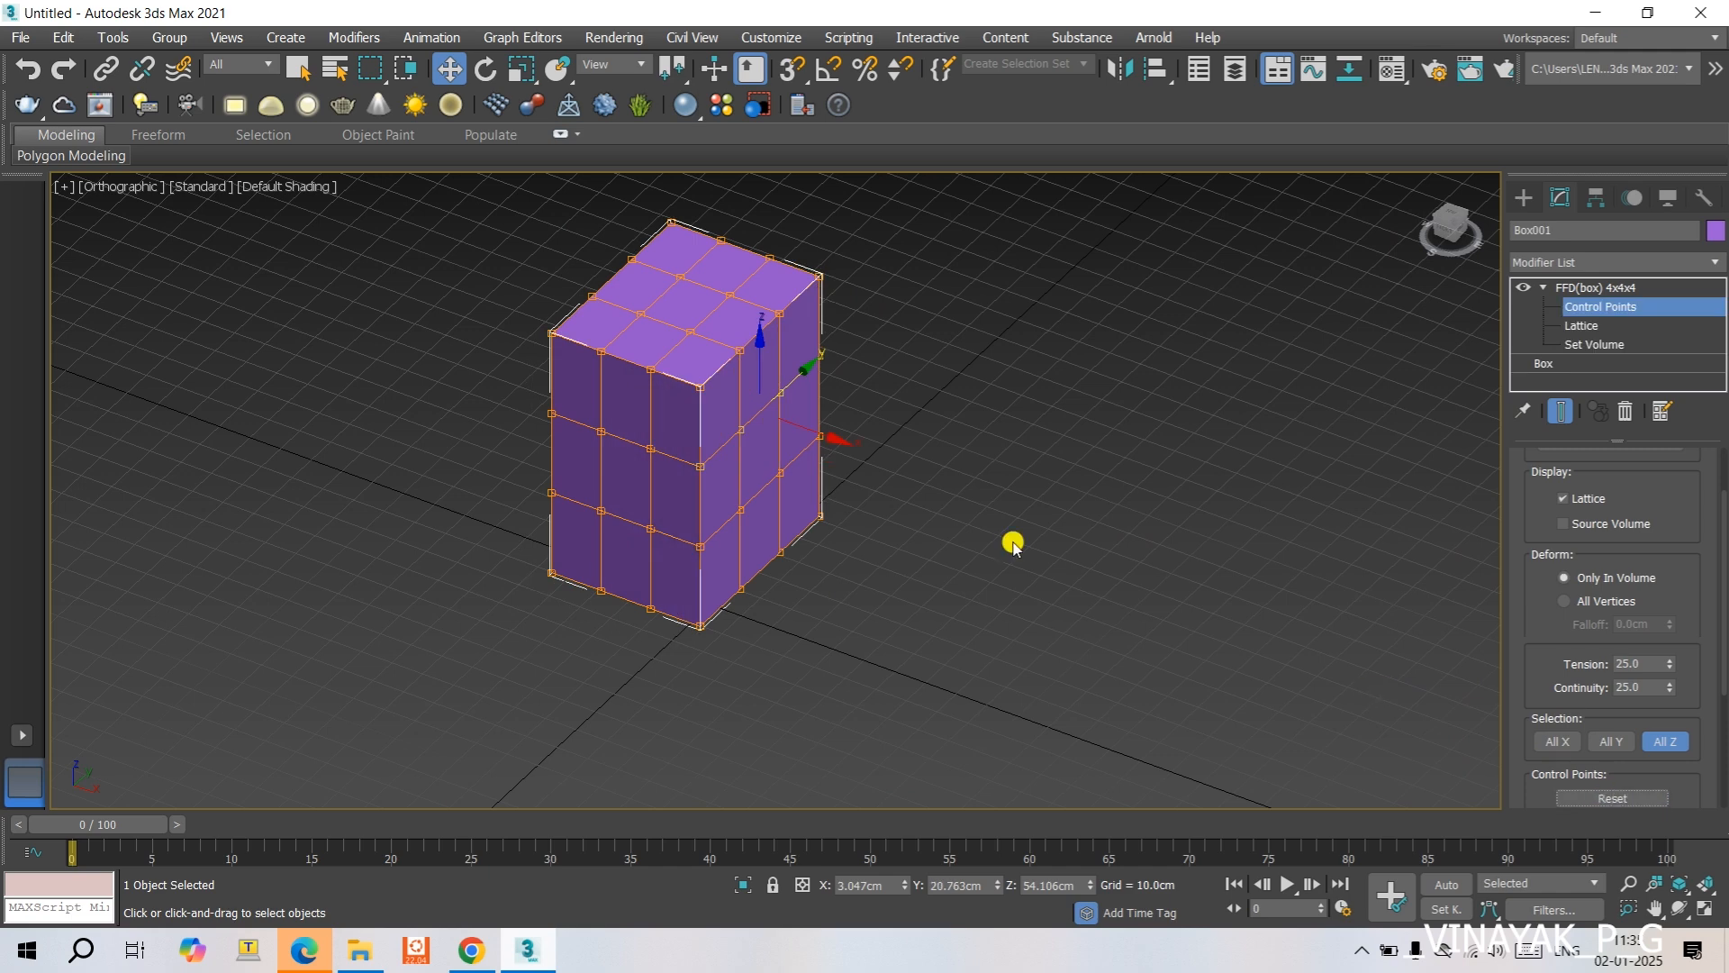
# - Select the vertical column of lattice points at the box's rear right corner and raise it about 17 cm along Z
pyautogui.click(971, 533)
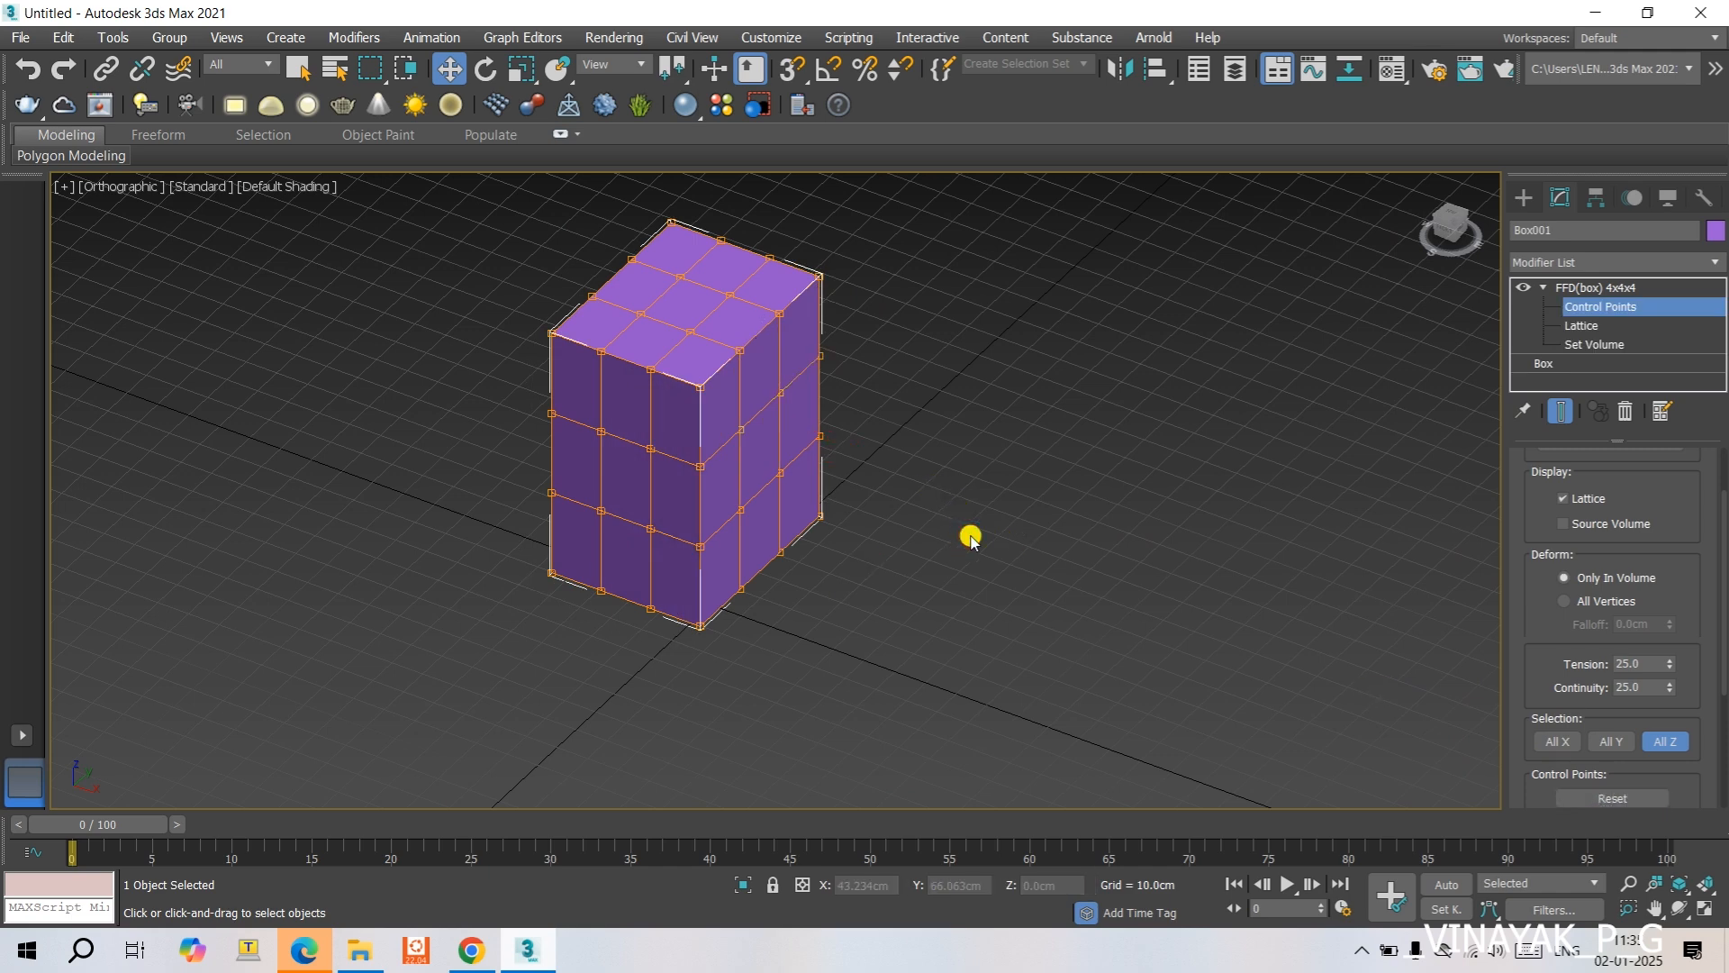
pyautogui.click(820, 357)
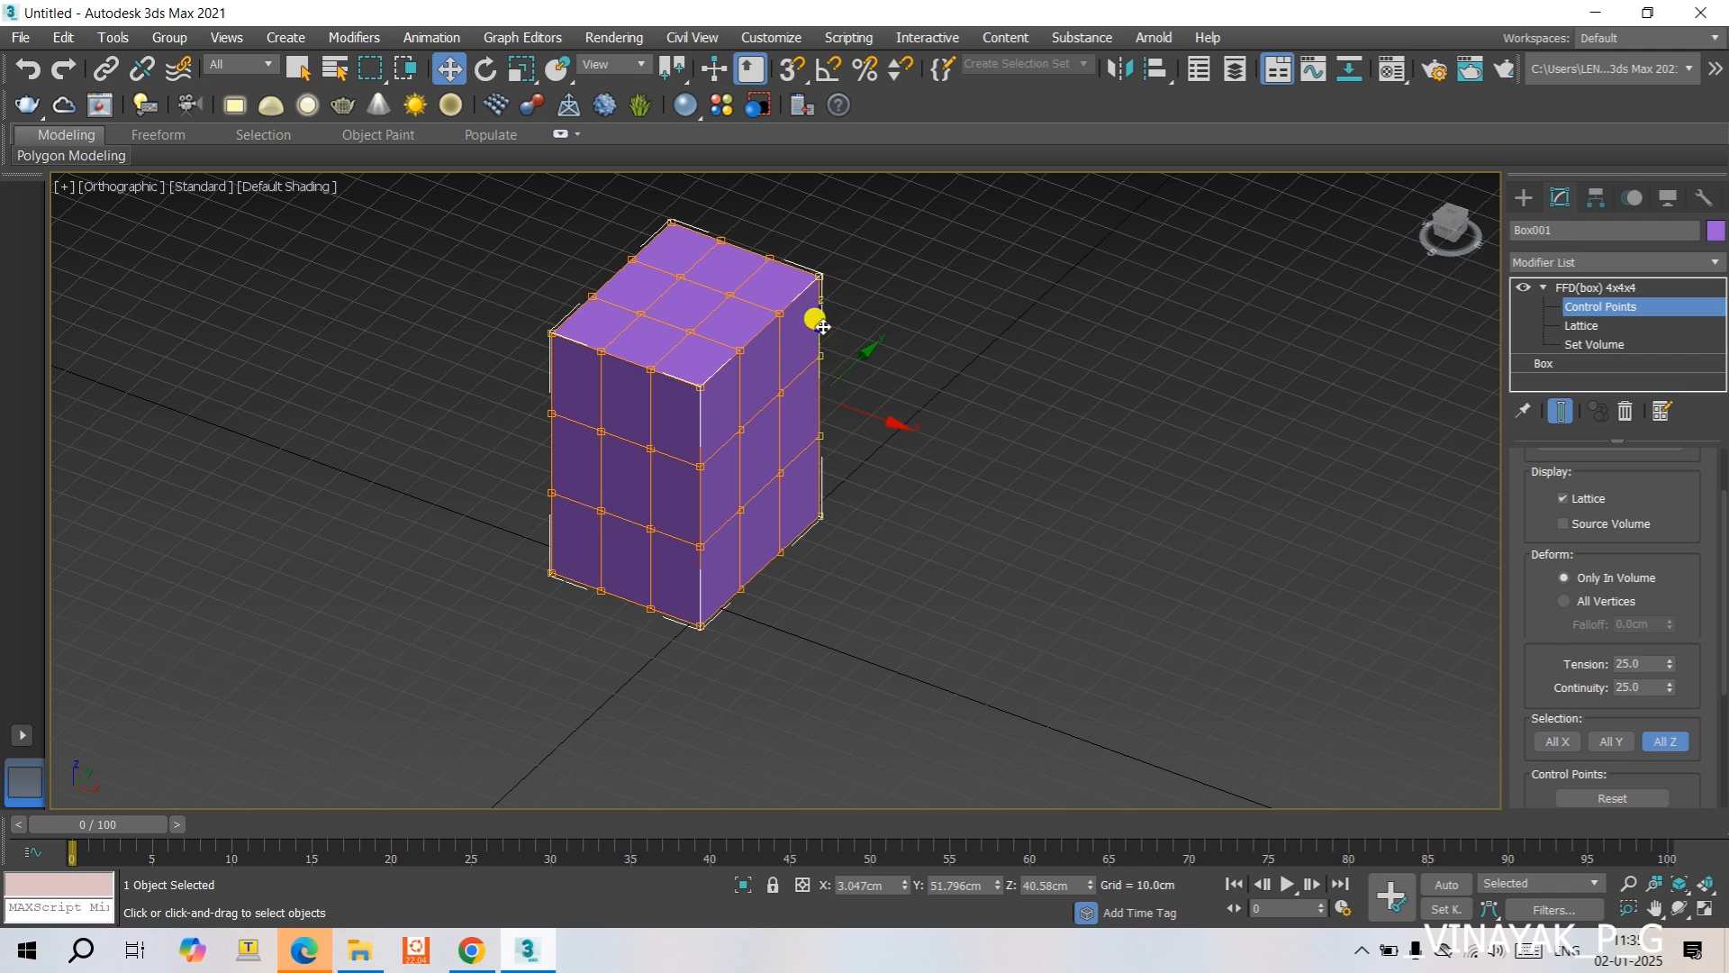
pyautogui.moveTo(818, 328); pyautogui.dragTo(797, 264)
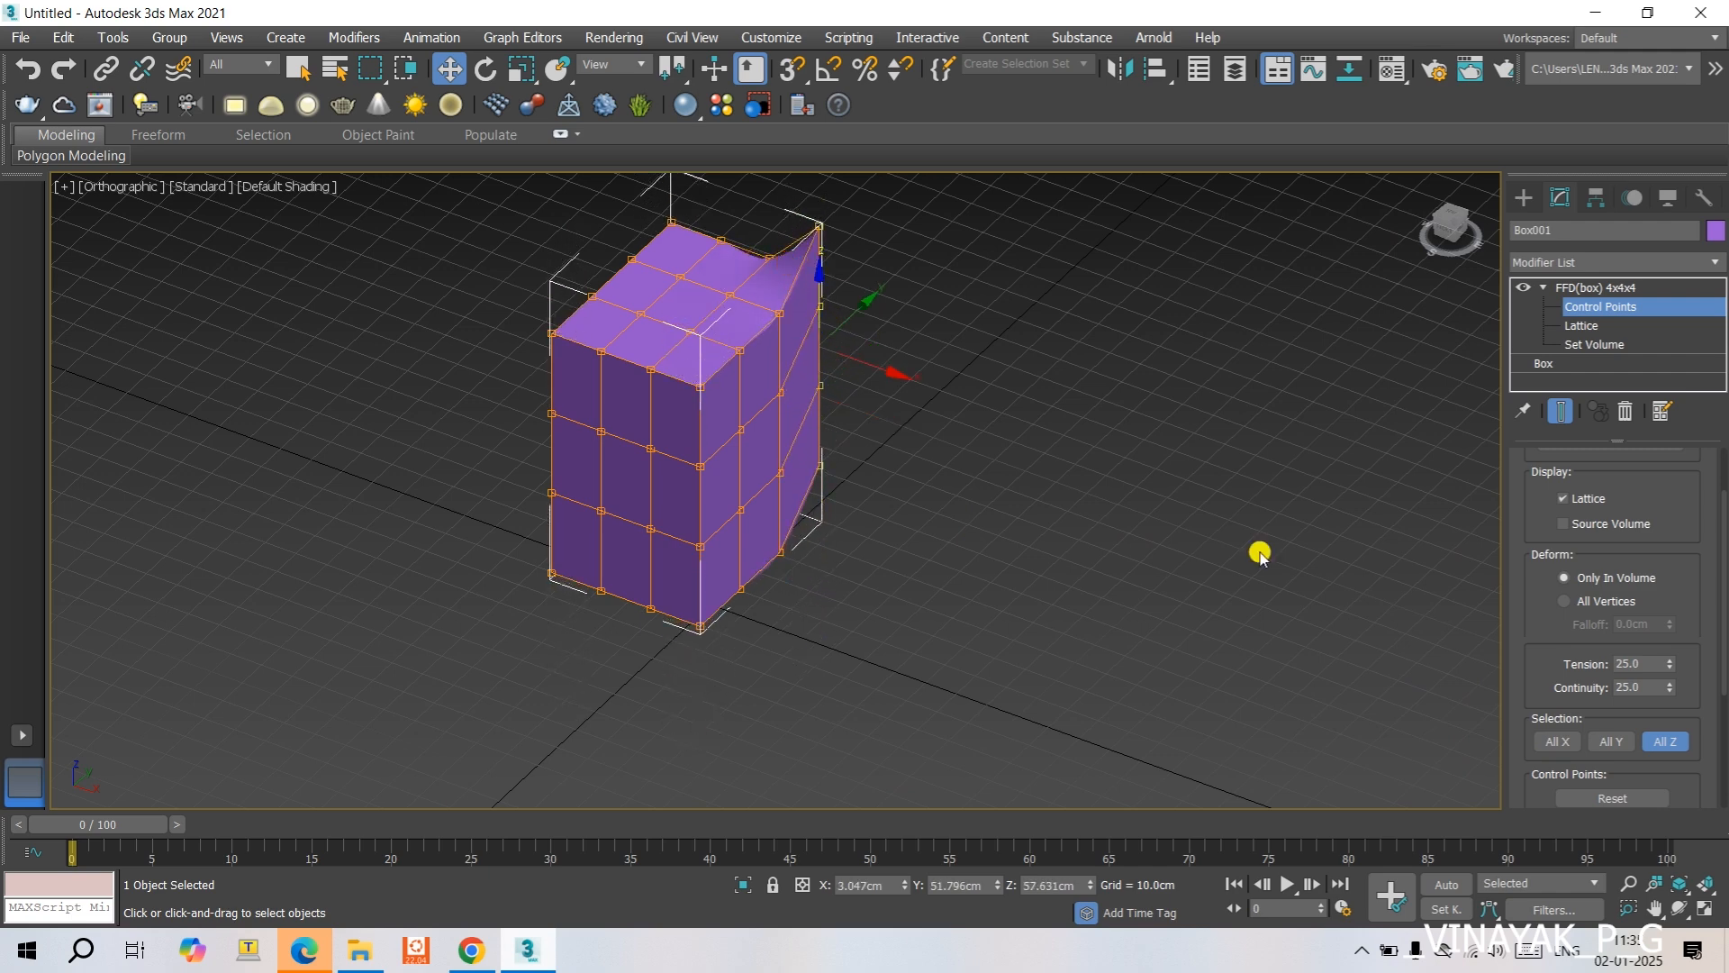
# - Reset the box lattice's control points and turn on All X and All Y selection
pyautogui.click(1632, 797)
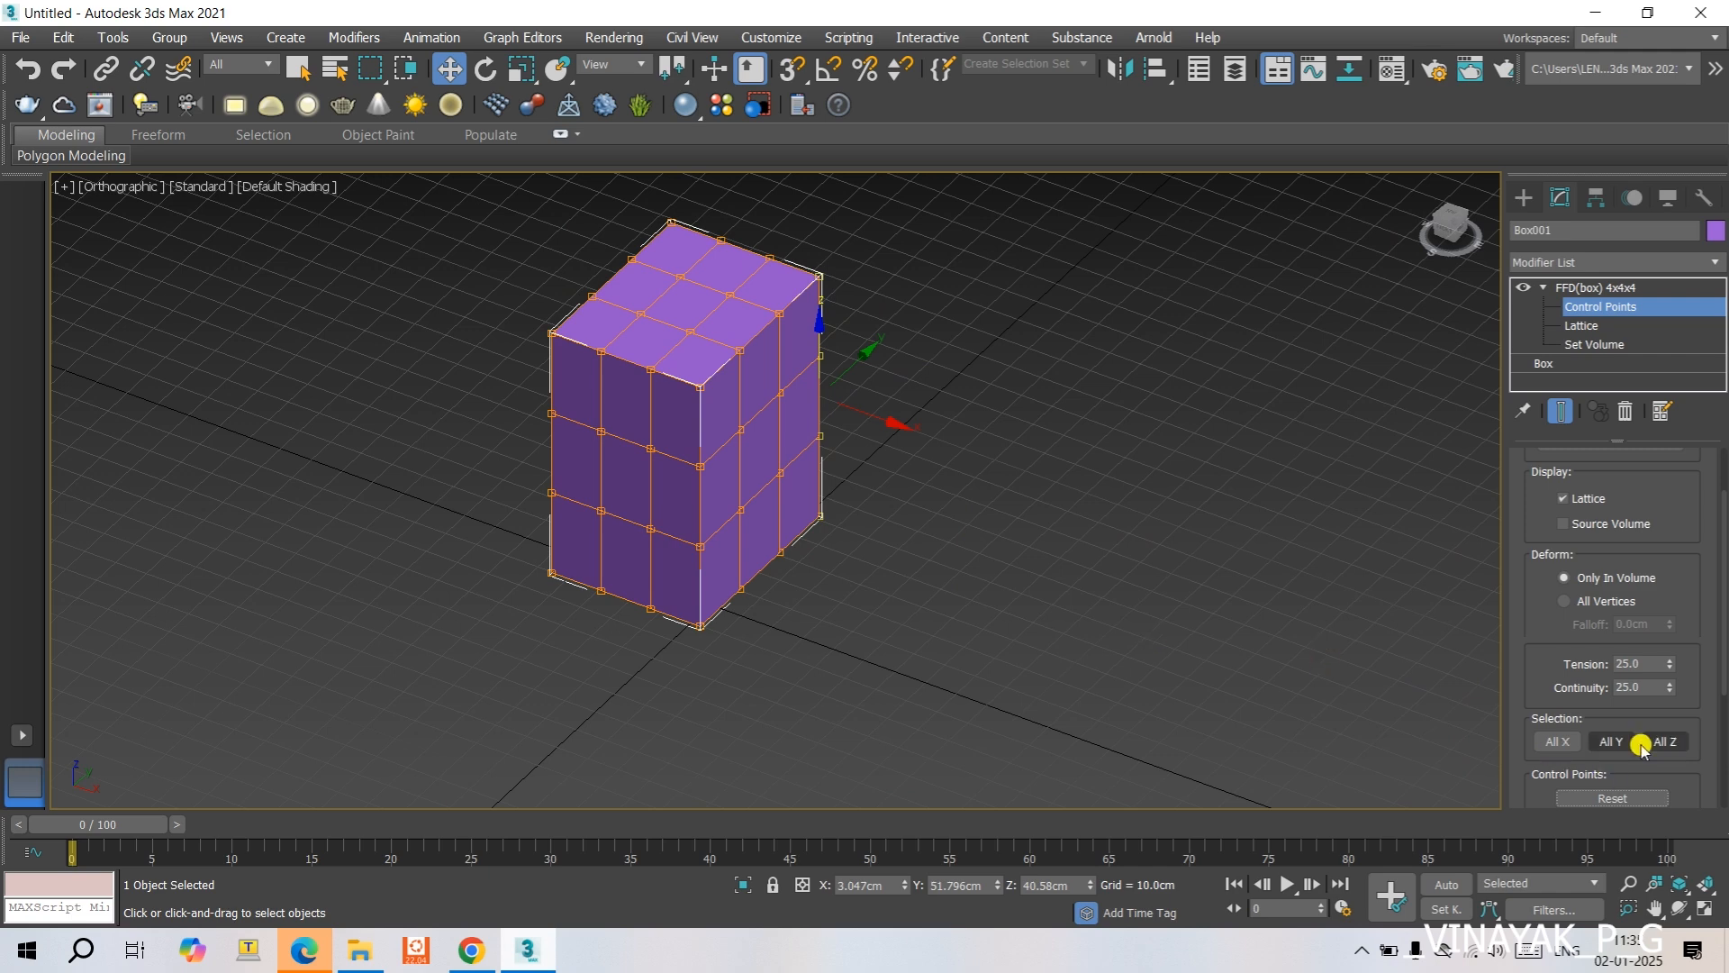
pyautogui.click(1564, 742)
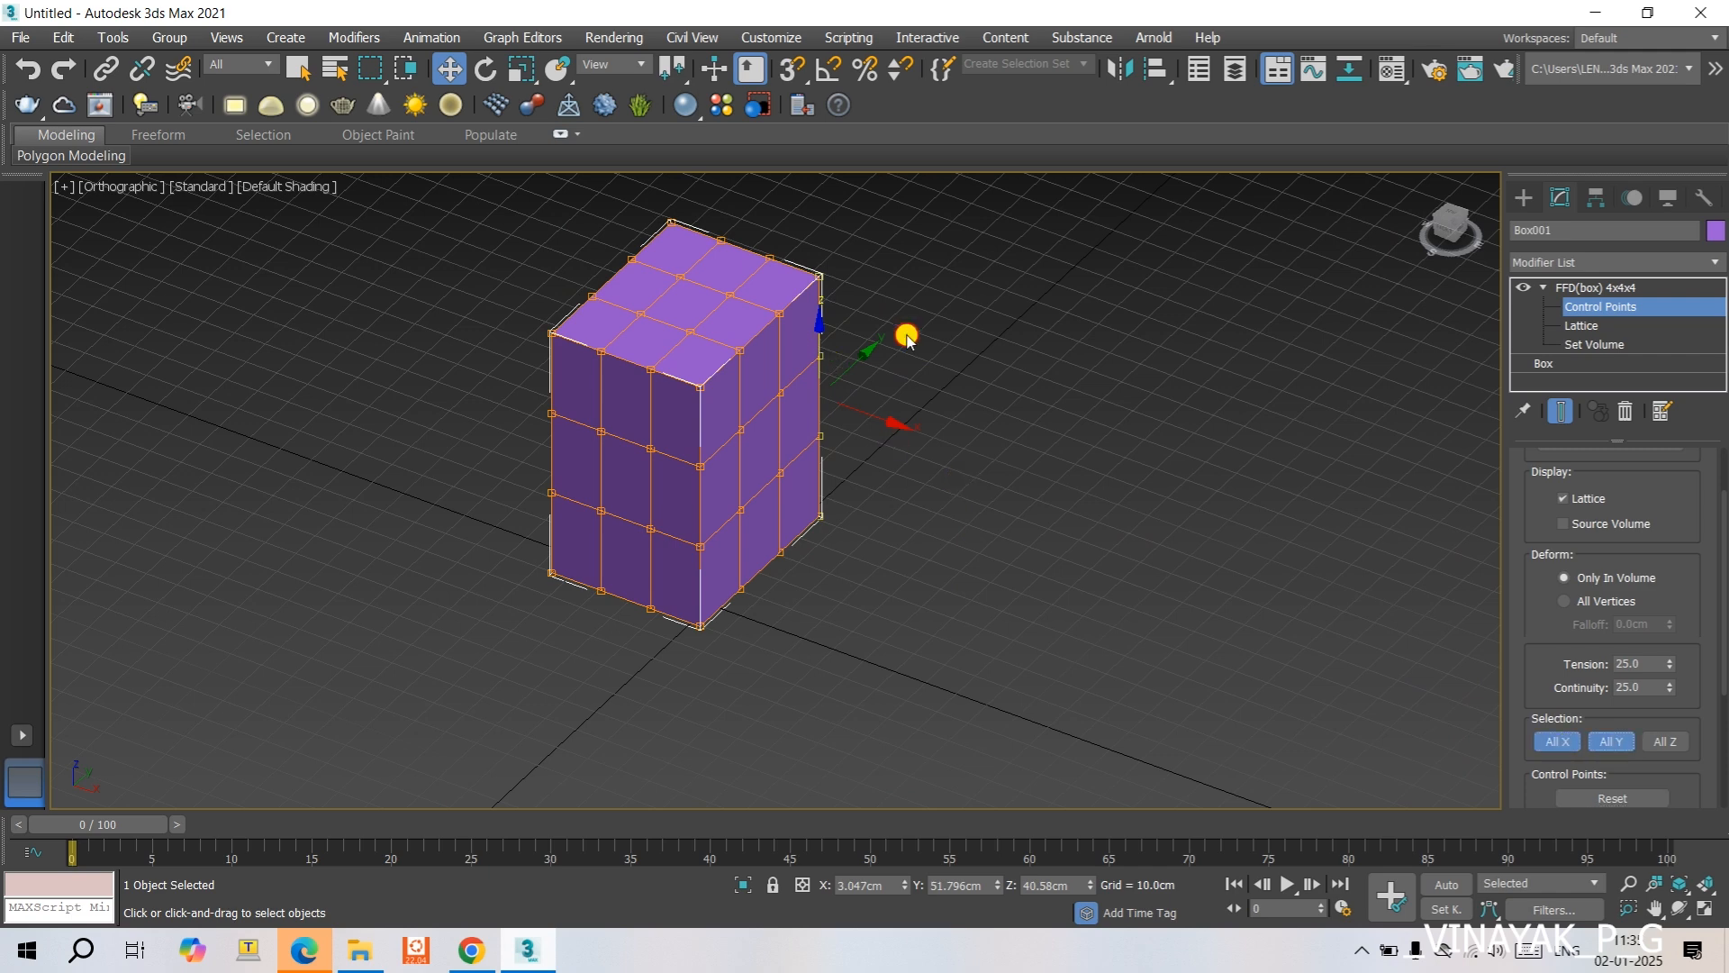
# - Select the upper inner layer of the box's lattice points and push it about 20 cm toward negative X
pyautogui.moveTo(799, 335); pyautogui.dragTo(833, 389)
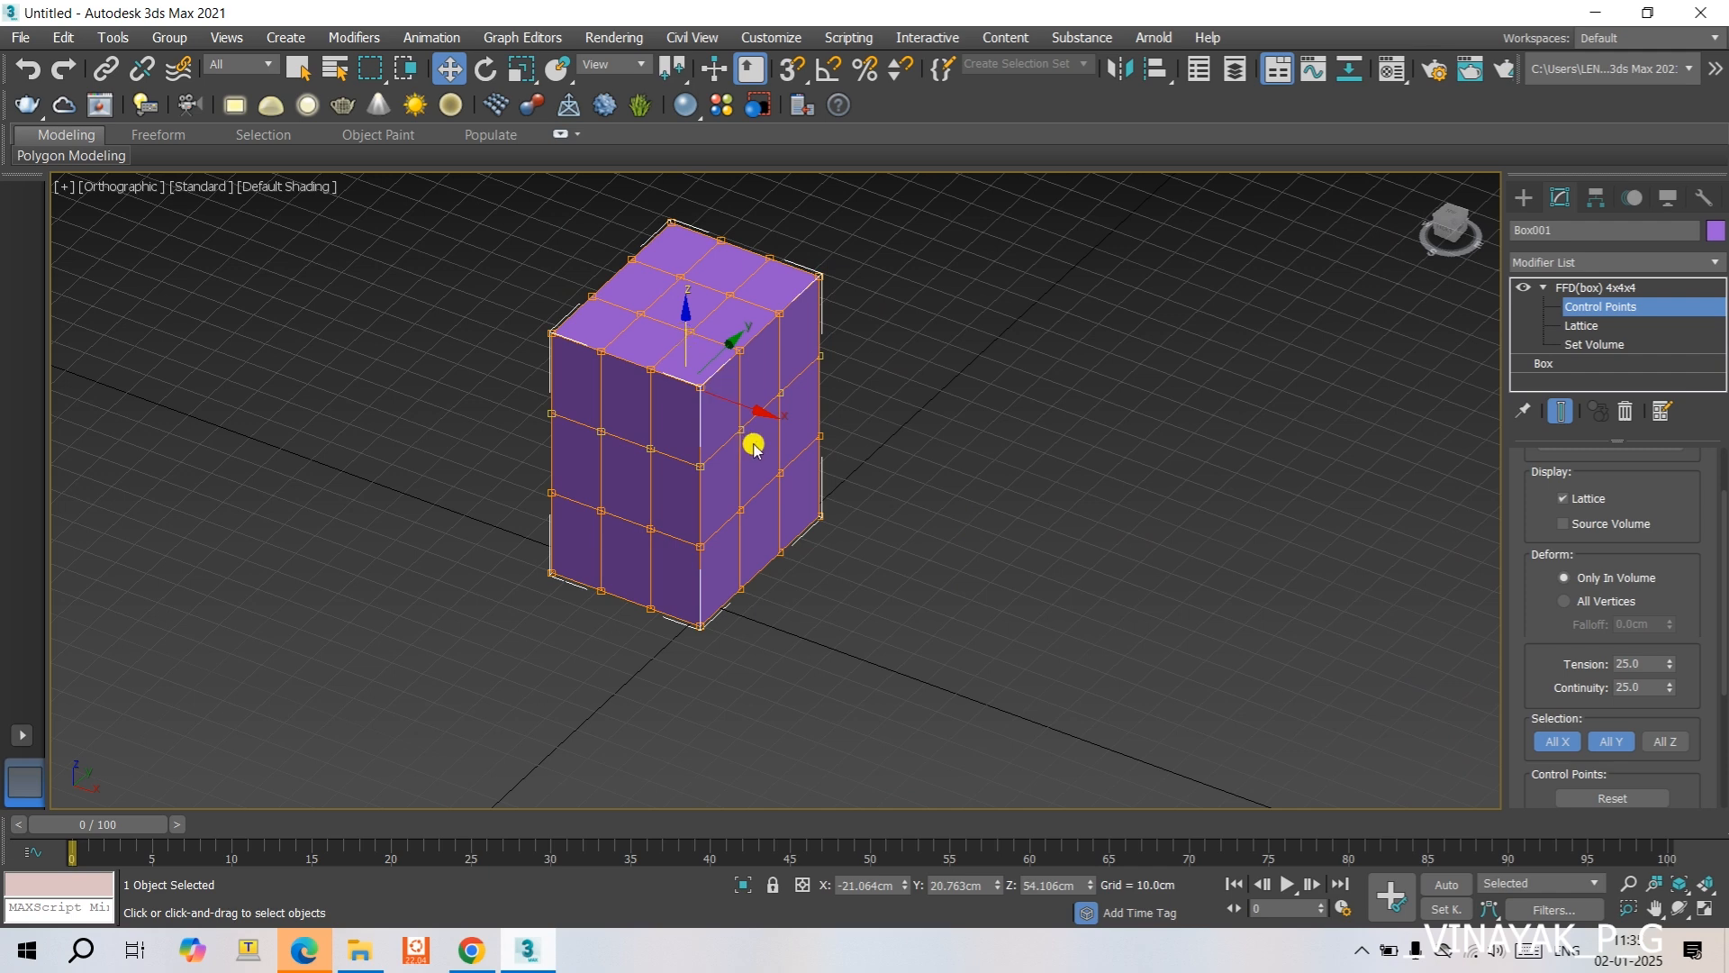
pyautogui.moveTo(760, 409); pyautogui.dragTo(712, 396)
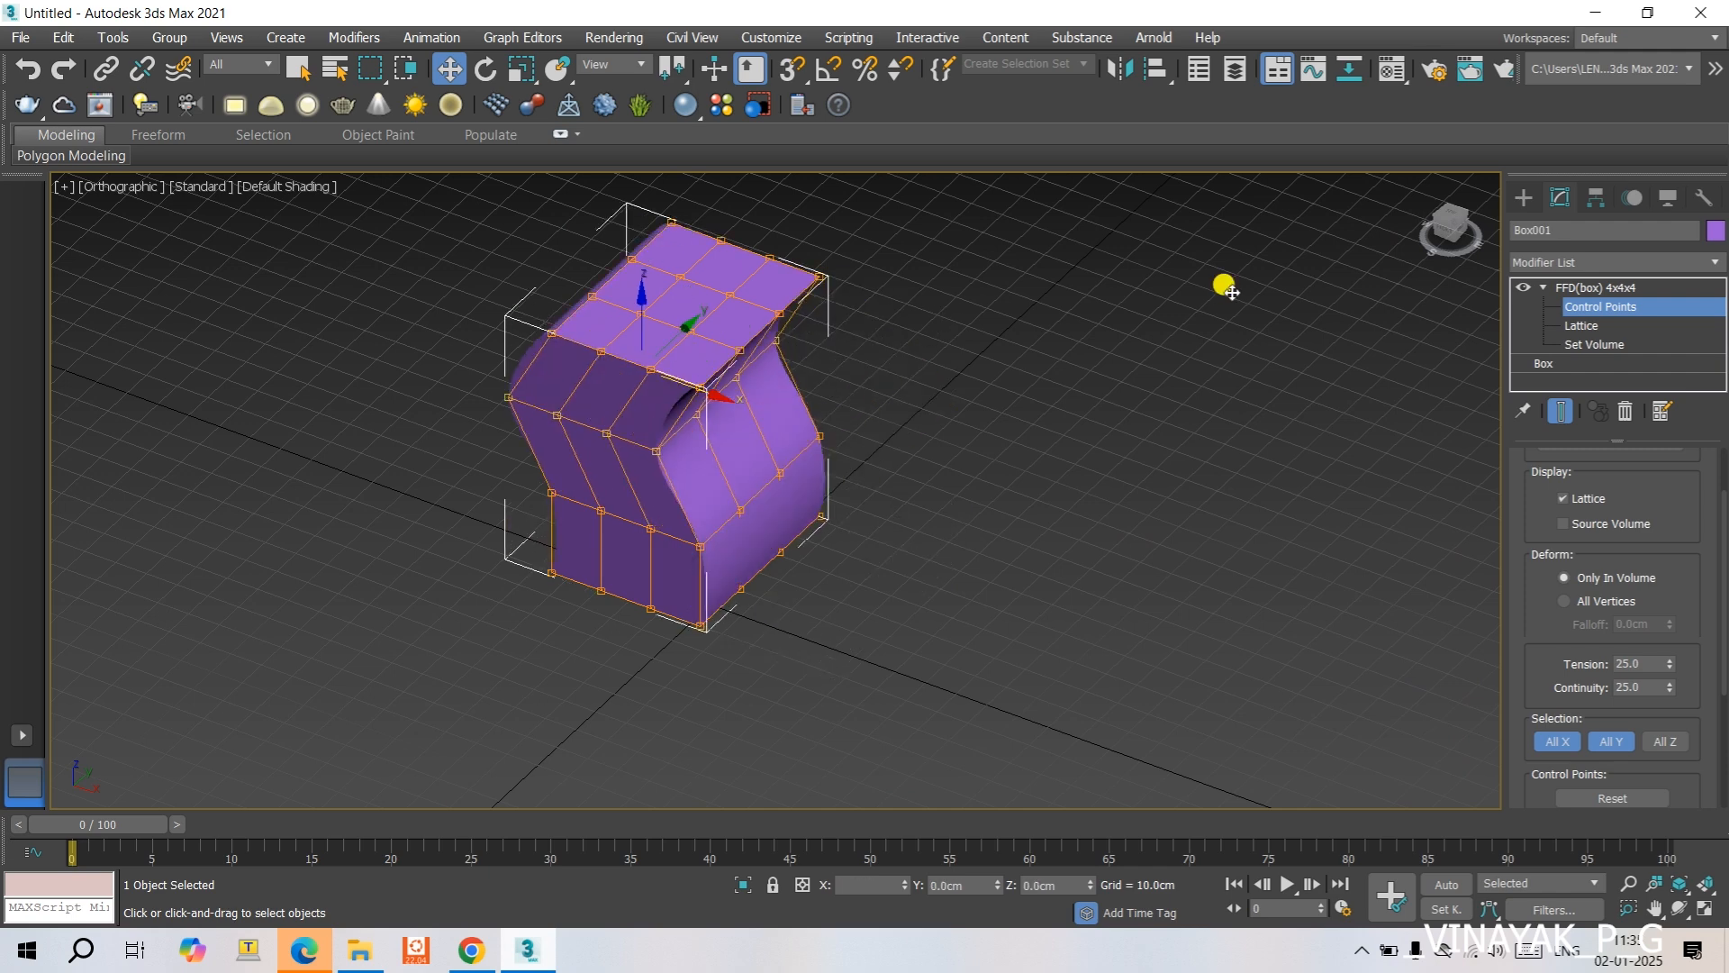
pyautogui.click(1442, 237)
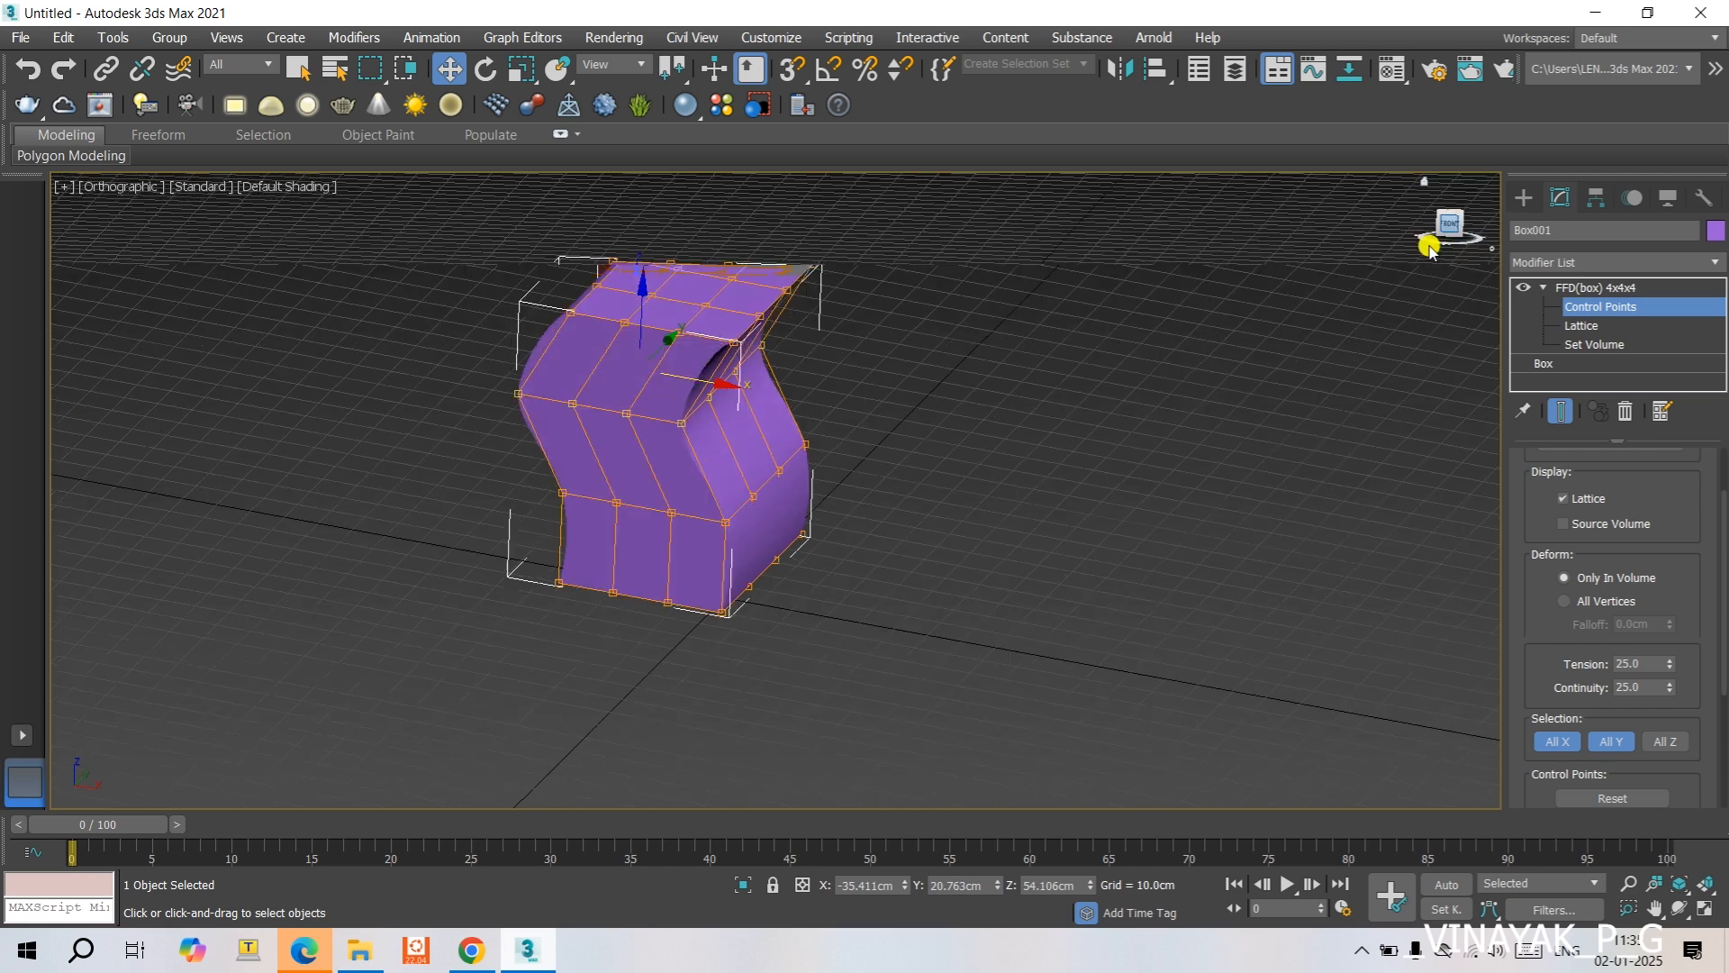
pyautogui.moveTo(726, 372)
pyautogui.mouseDown()
pyautogui.moveTo(857, 367)
pyautogui.moveTo(700, 370)
pyautogui.mouseUp()
# - In the Front view, shift the lower inner layer of lattice points about 5 cm toward positive X, and return to the base Box level
pyautogui.click(945, 420)
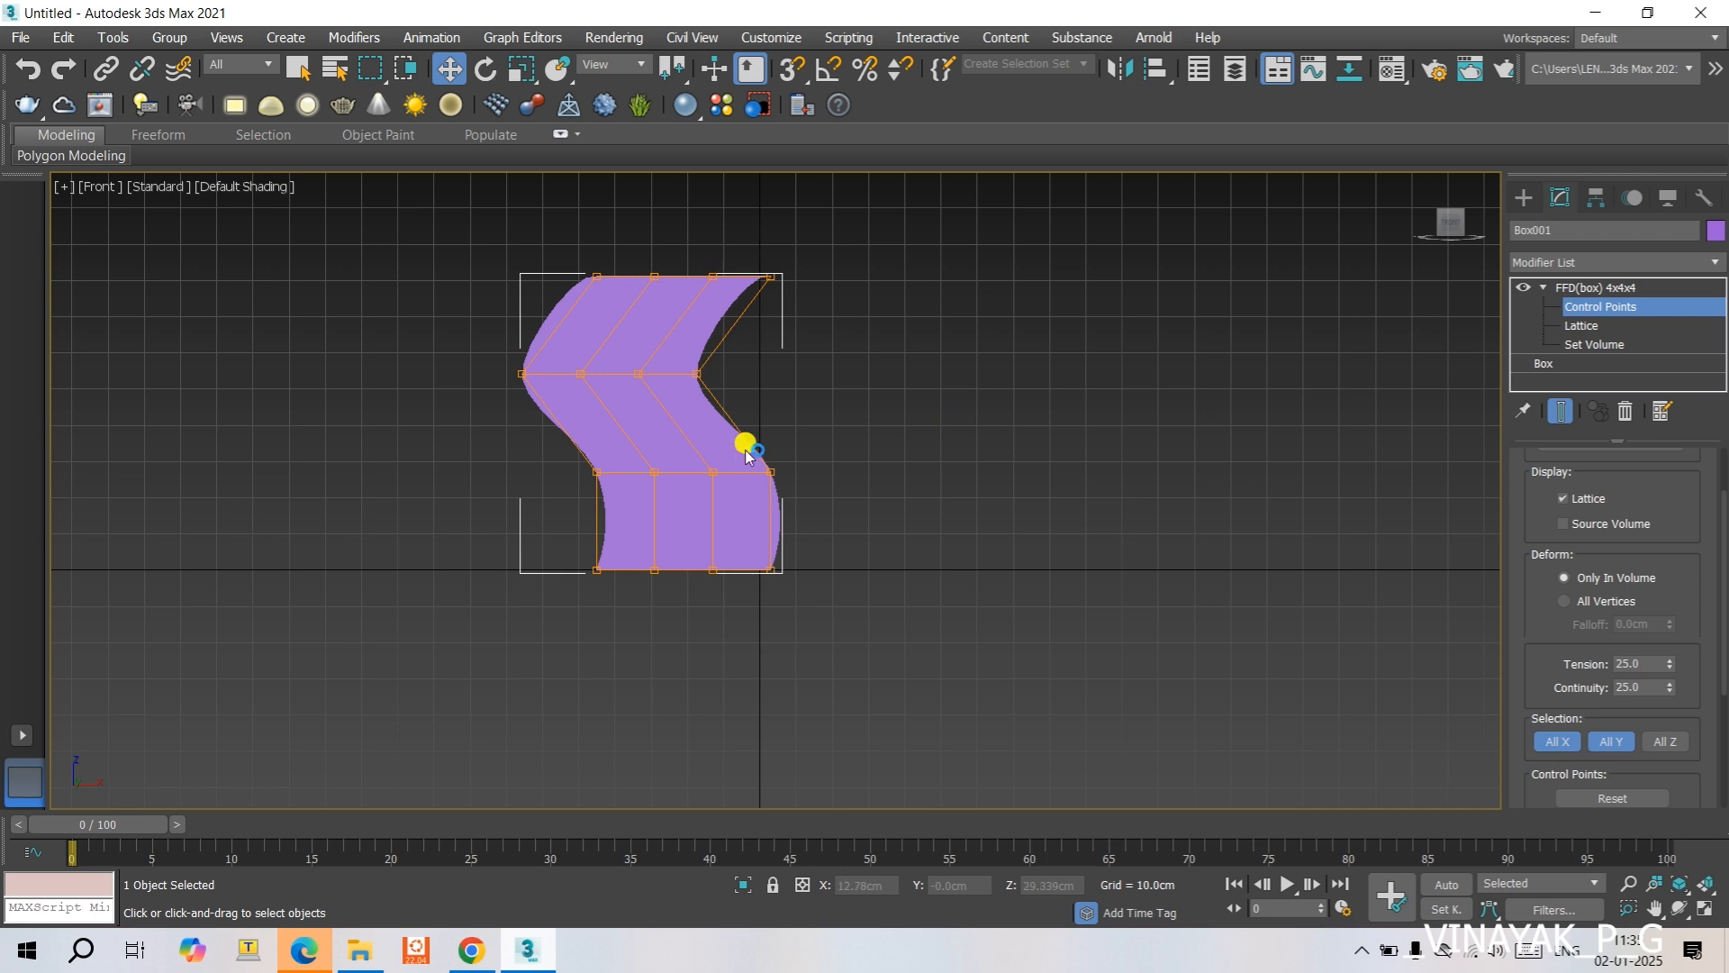
pyautogui.click(784, 477)
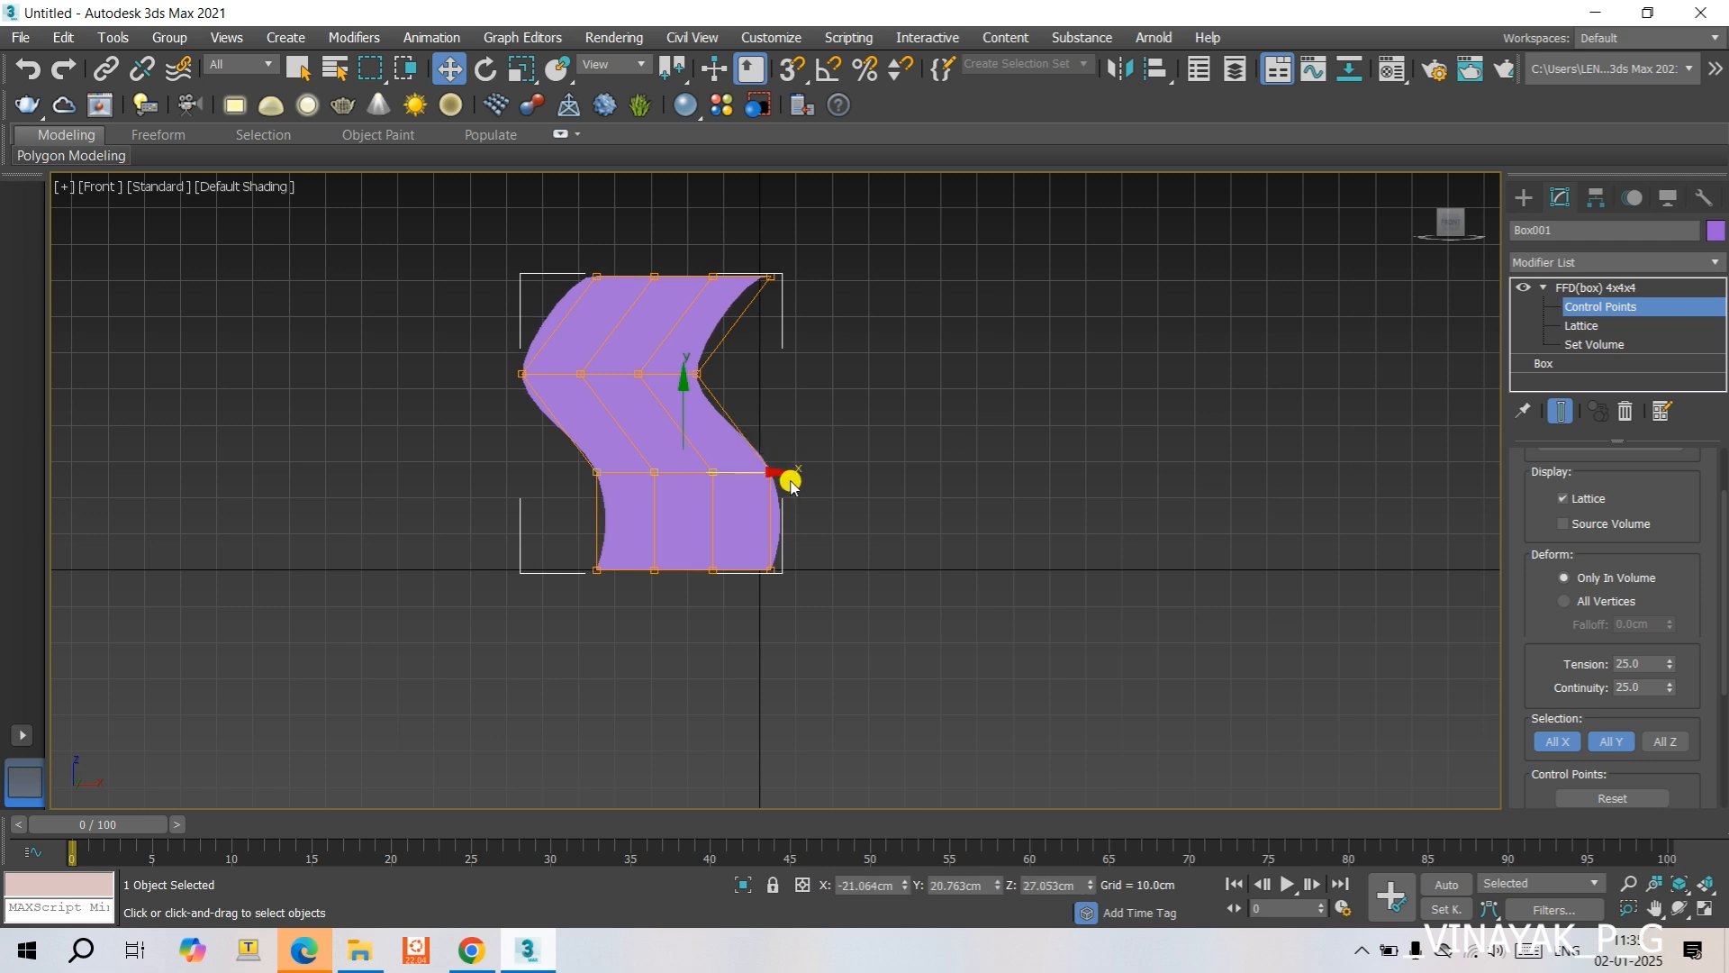
pyautogui.moveTo(778, 474)
pyautogui.mouseDown()
pyautogui.moveTo(833, 472)
pyautogui.moveTo(598, 472)
pyautogui.moveTo(797, 492)
pyautogui.mouseUp()
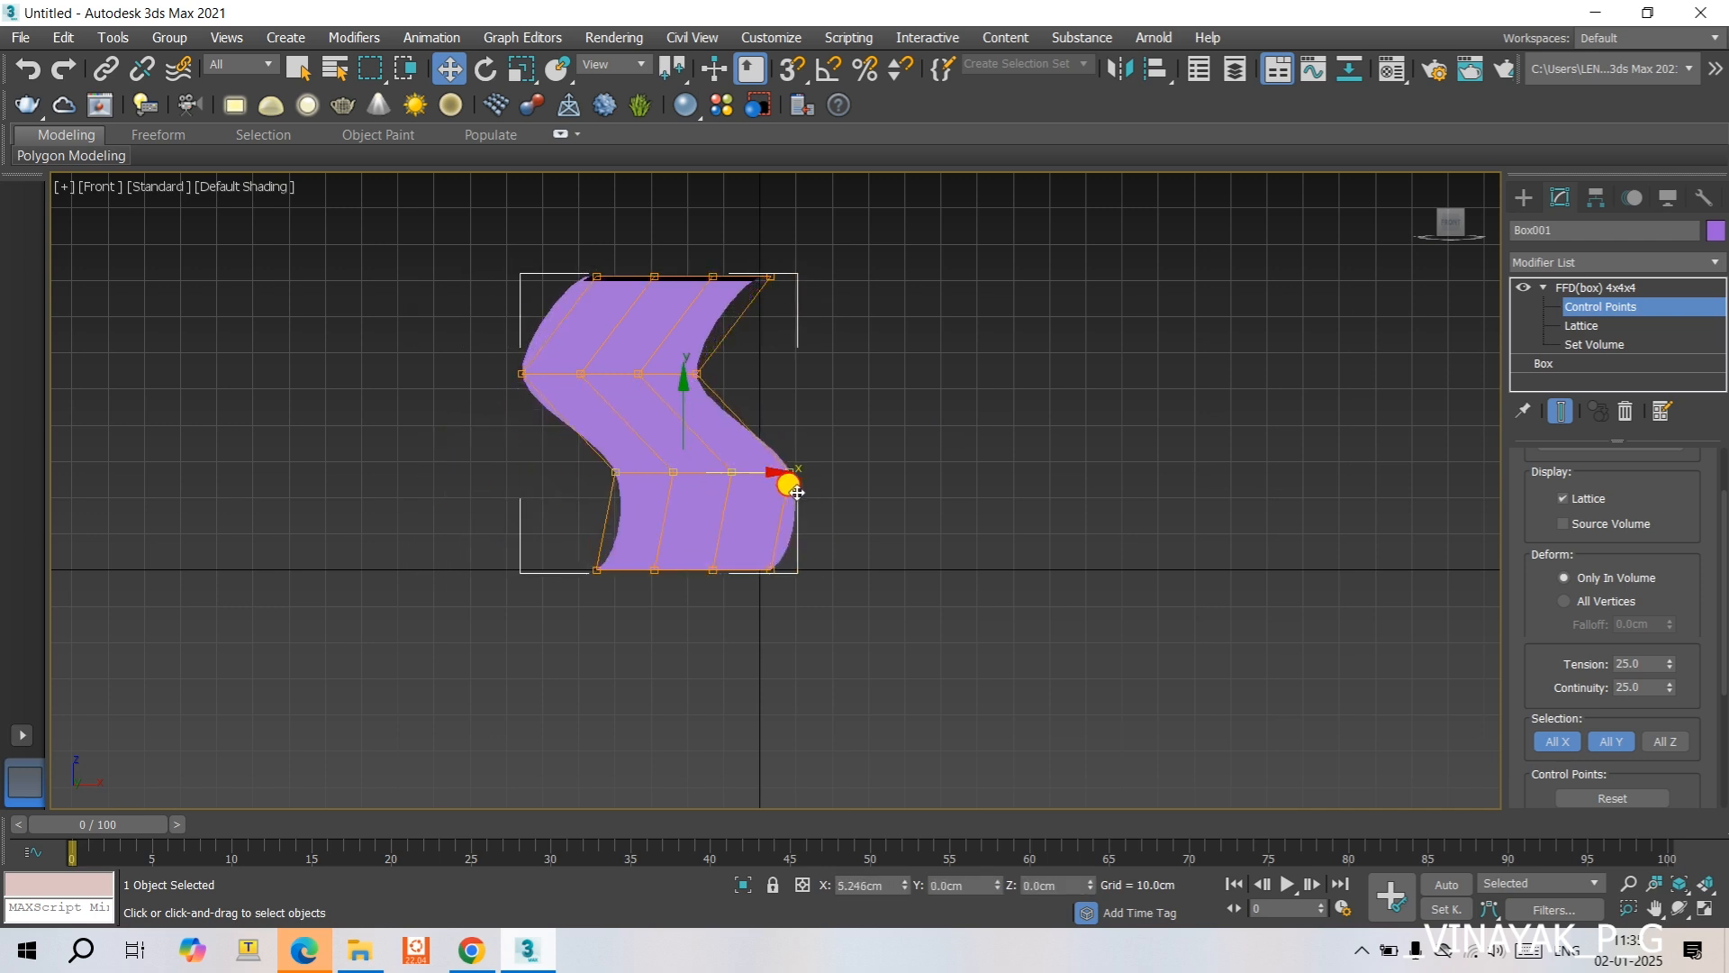
pyautogui.click(1074, 387)
pyautogui.click(1570, 365)
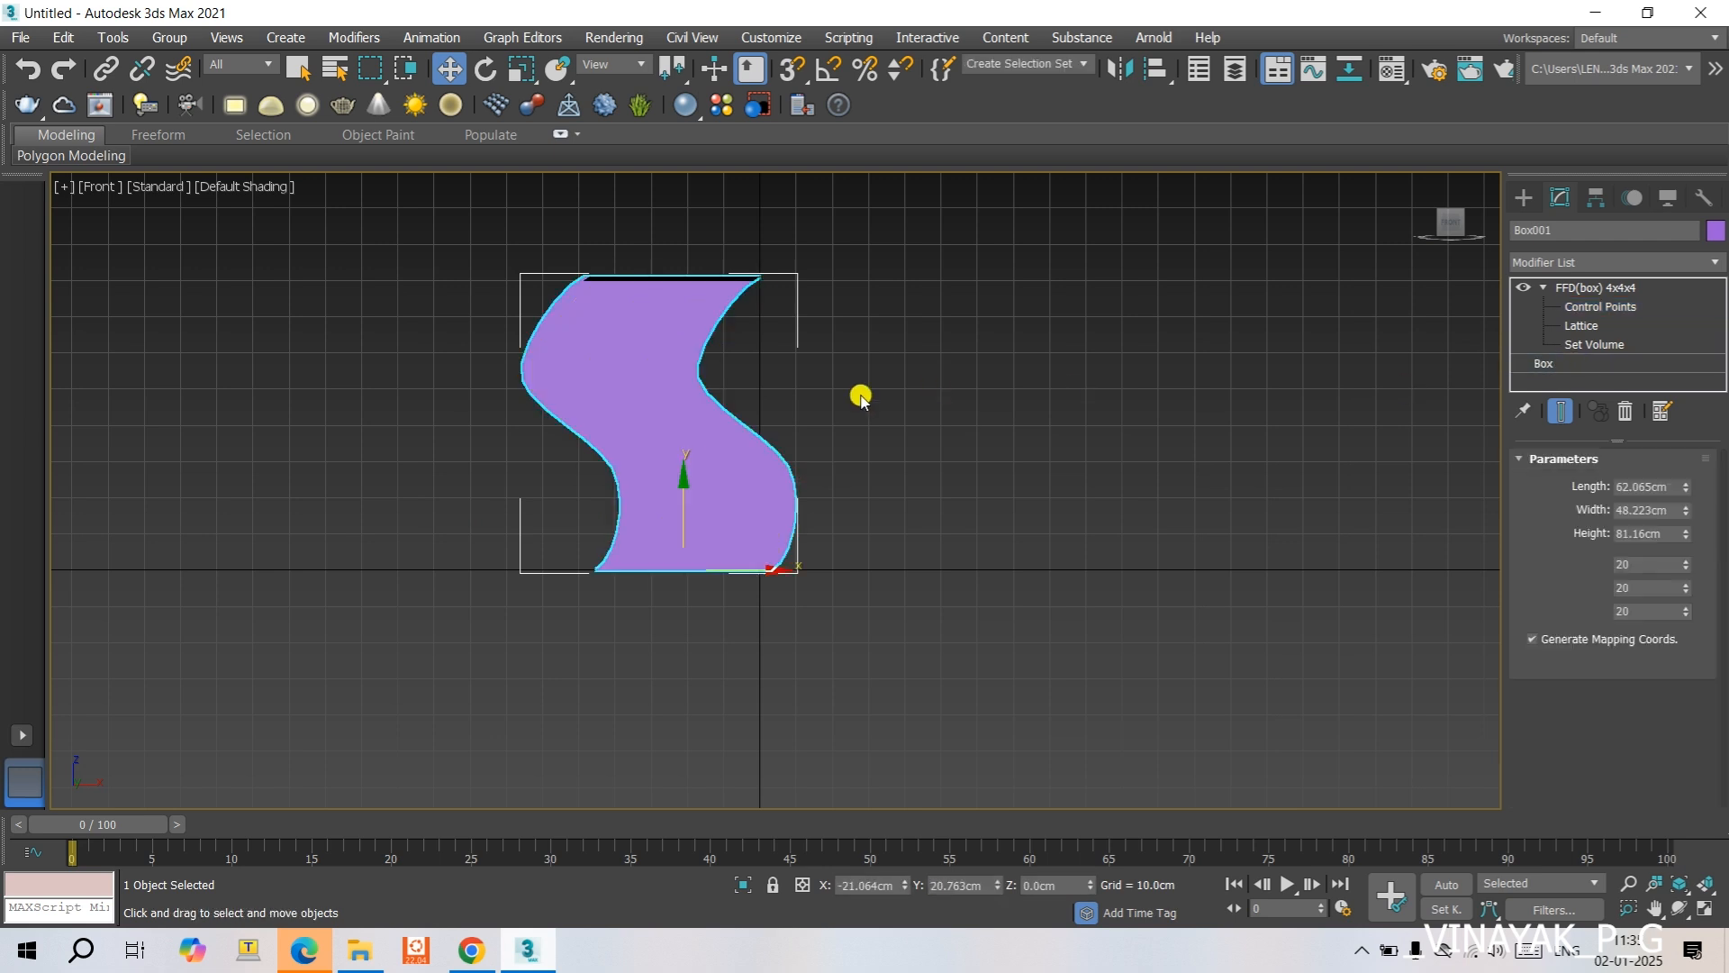
# - With Auto Key on, keyframe the box at frame 11, moved to about X 12.8 cm and Z -2.4 cm
pyautogui.scroll(-3, 861, 399)
pyautogui.scroll(4, 860, 396)
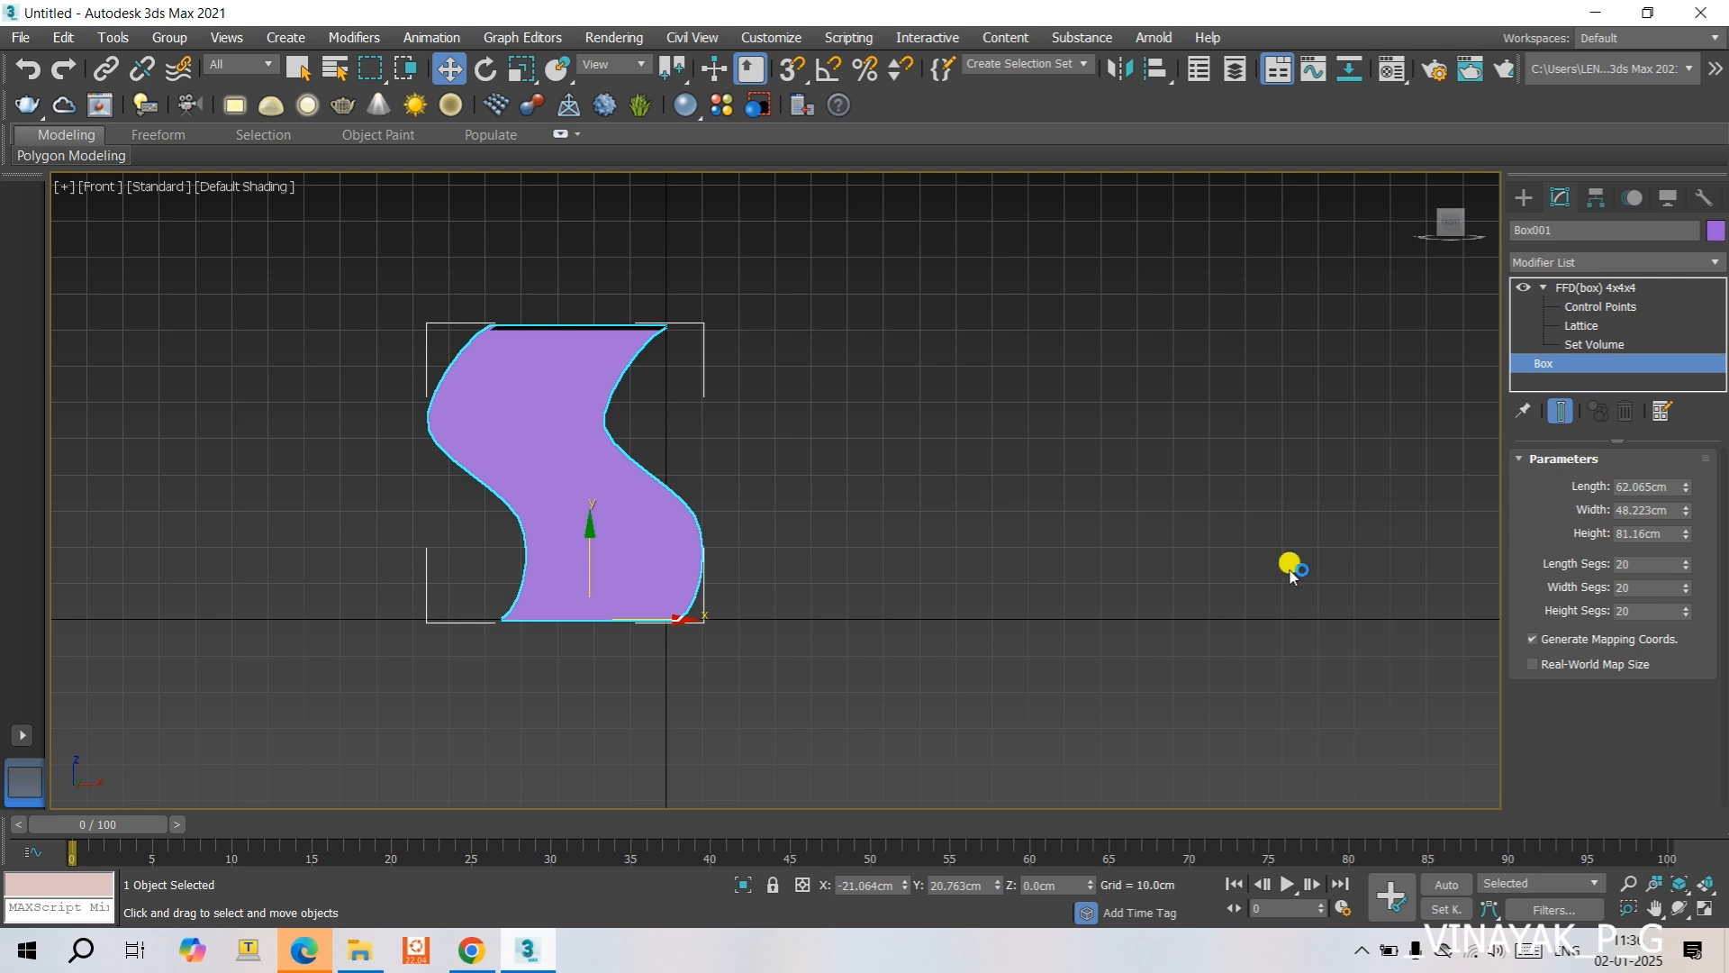
pyautogui.click(1447, 884)
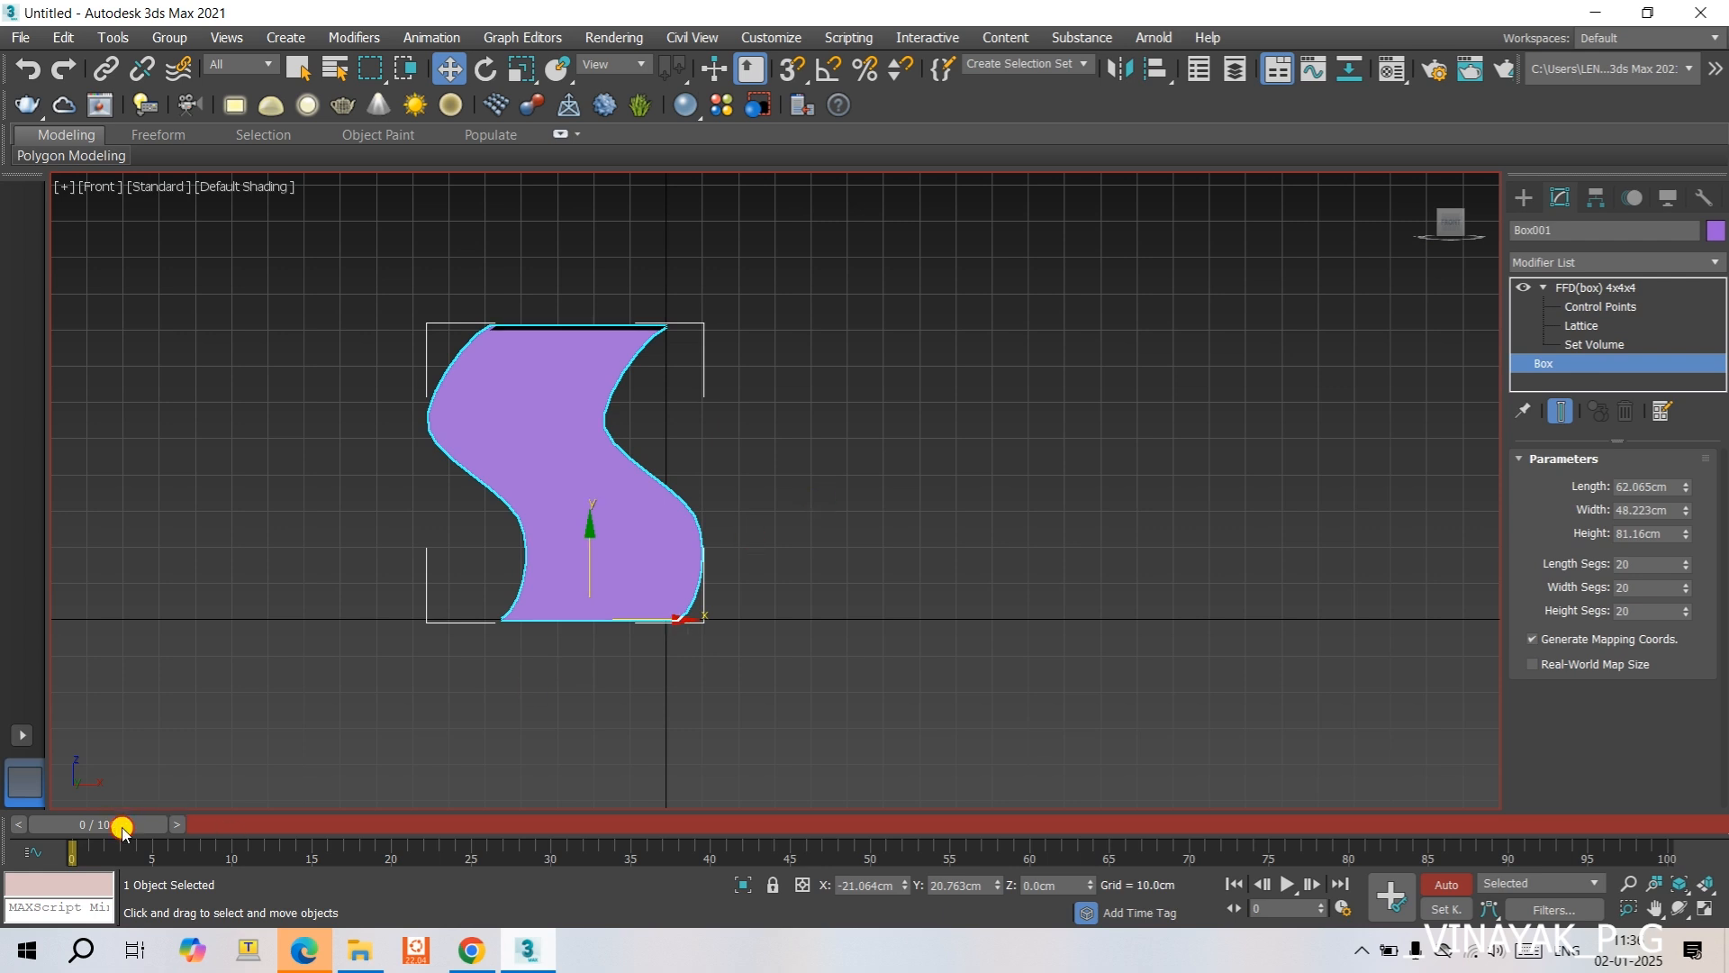
pyautogui.moveTo(124, 822); pyautogui.dragTo(269, 824)
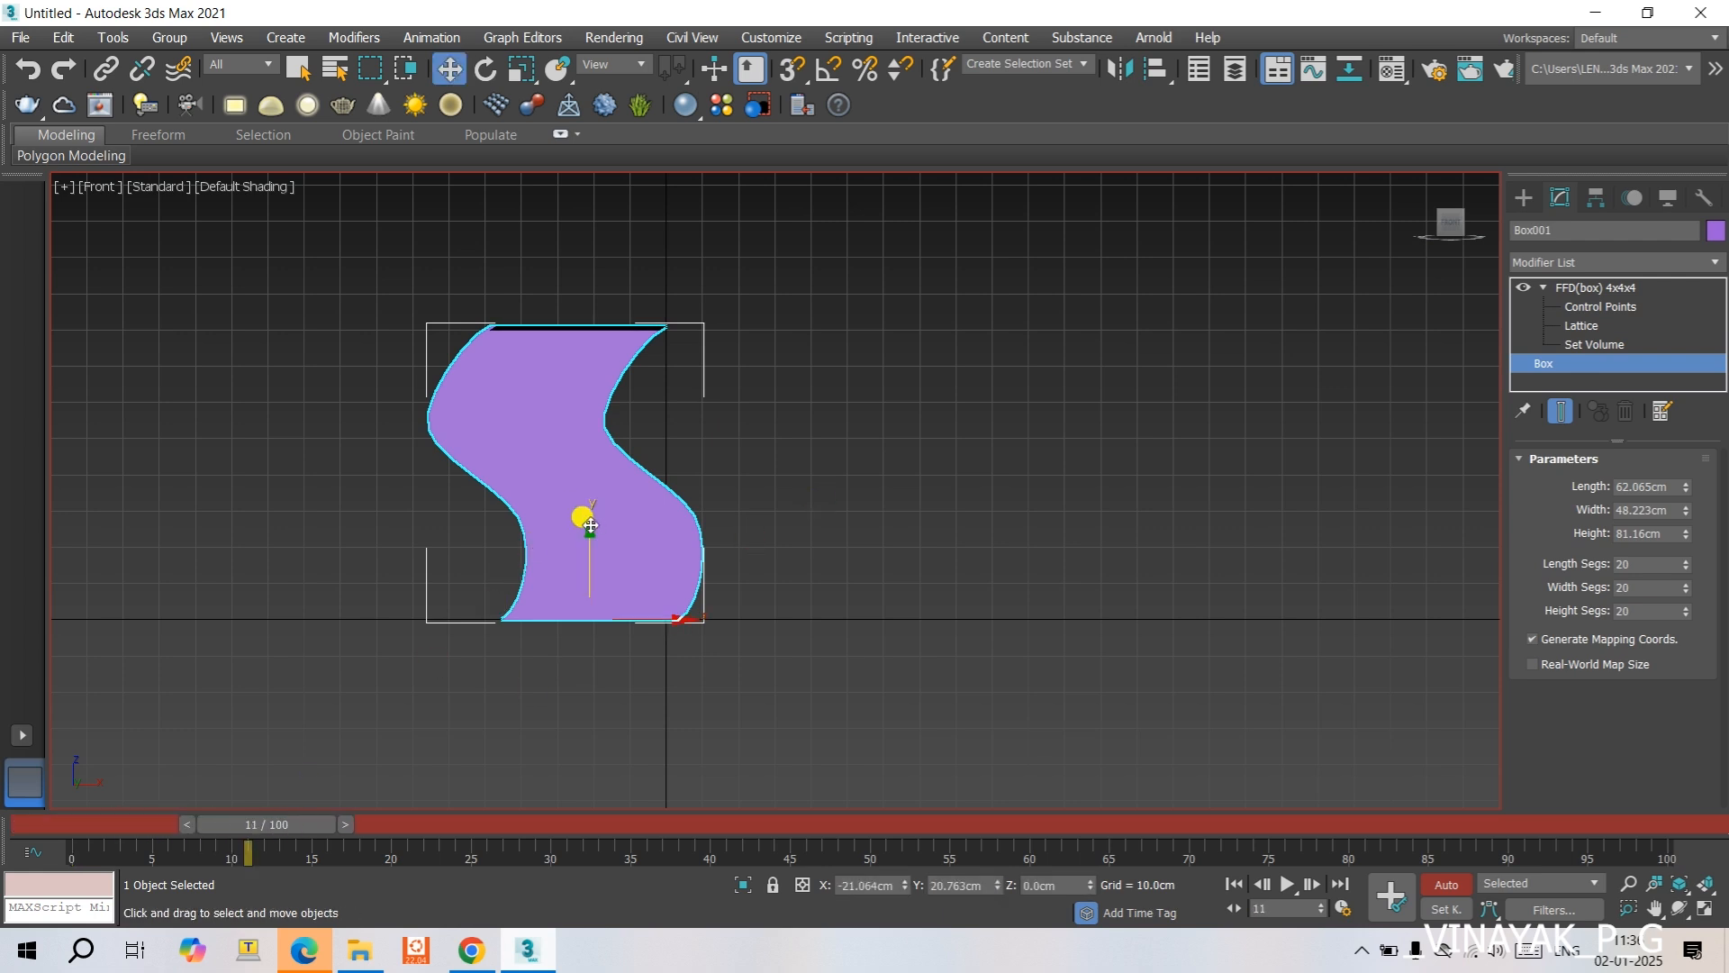
pyautogui.moveTo(629, 525)
pyautogui.mouseDown()
pyautogui.moveTo(679, 529)
pyautogui.moveTo(633, 556)
pyautogui.mouseUp()
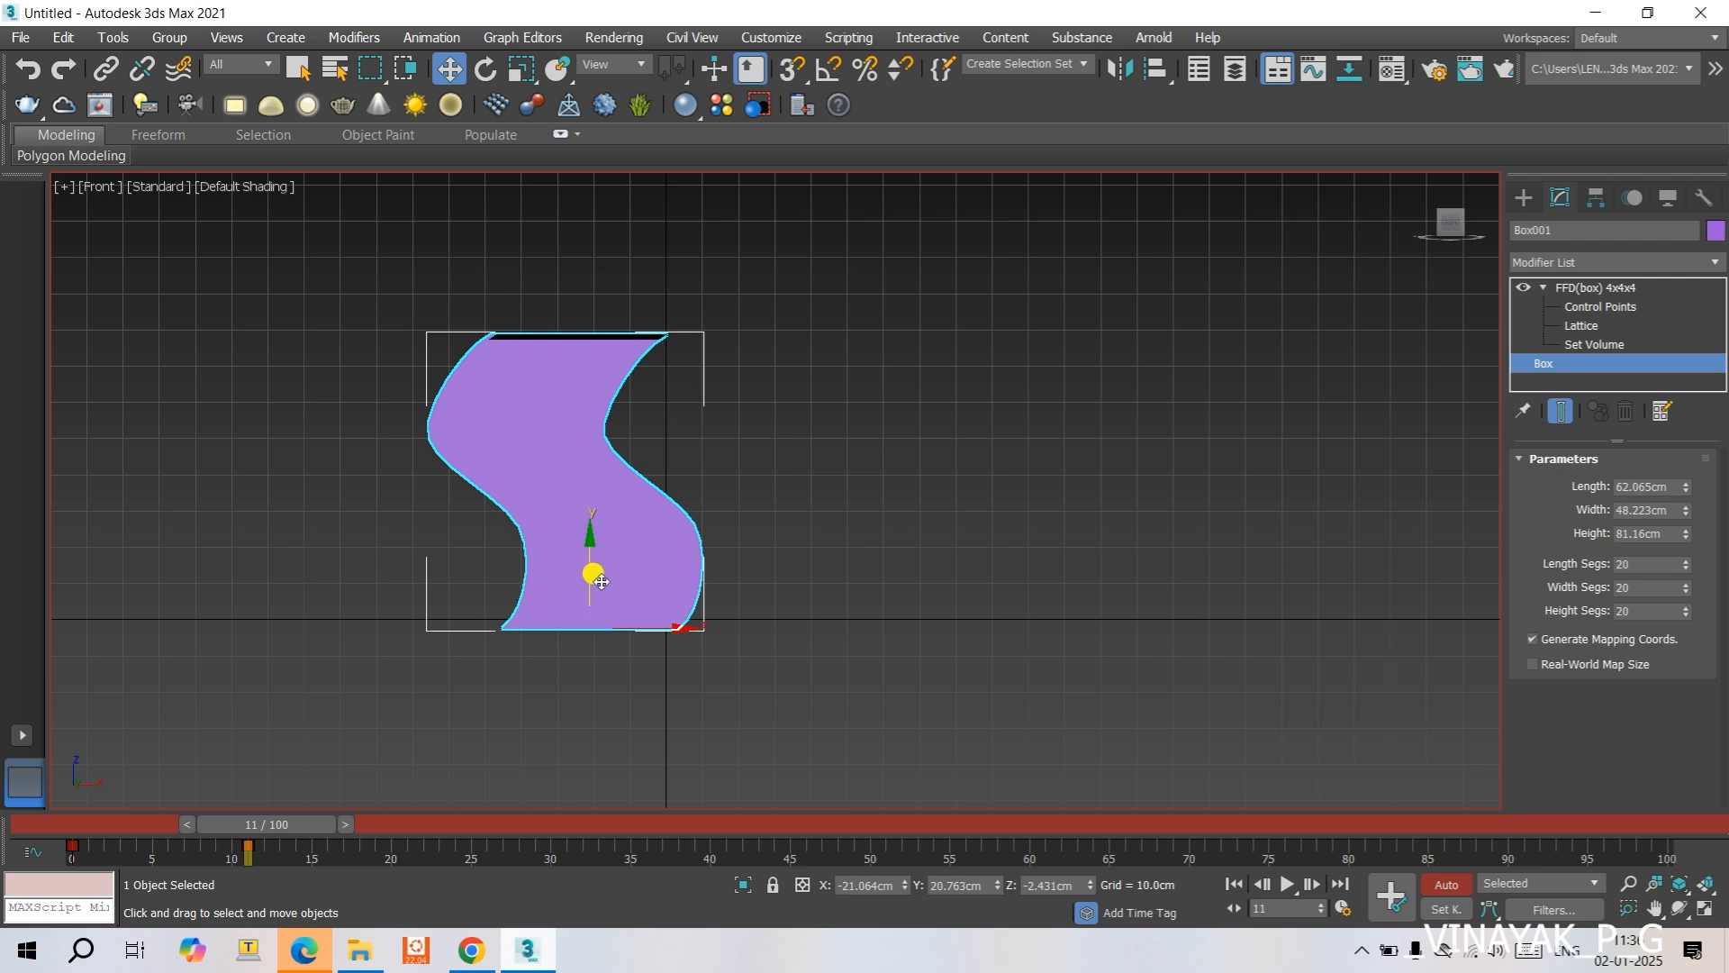
pyautogui.moveTo(679, 621); pyautogui.dragTo(807, 635)
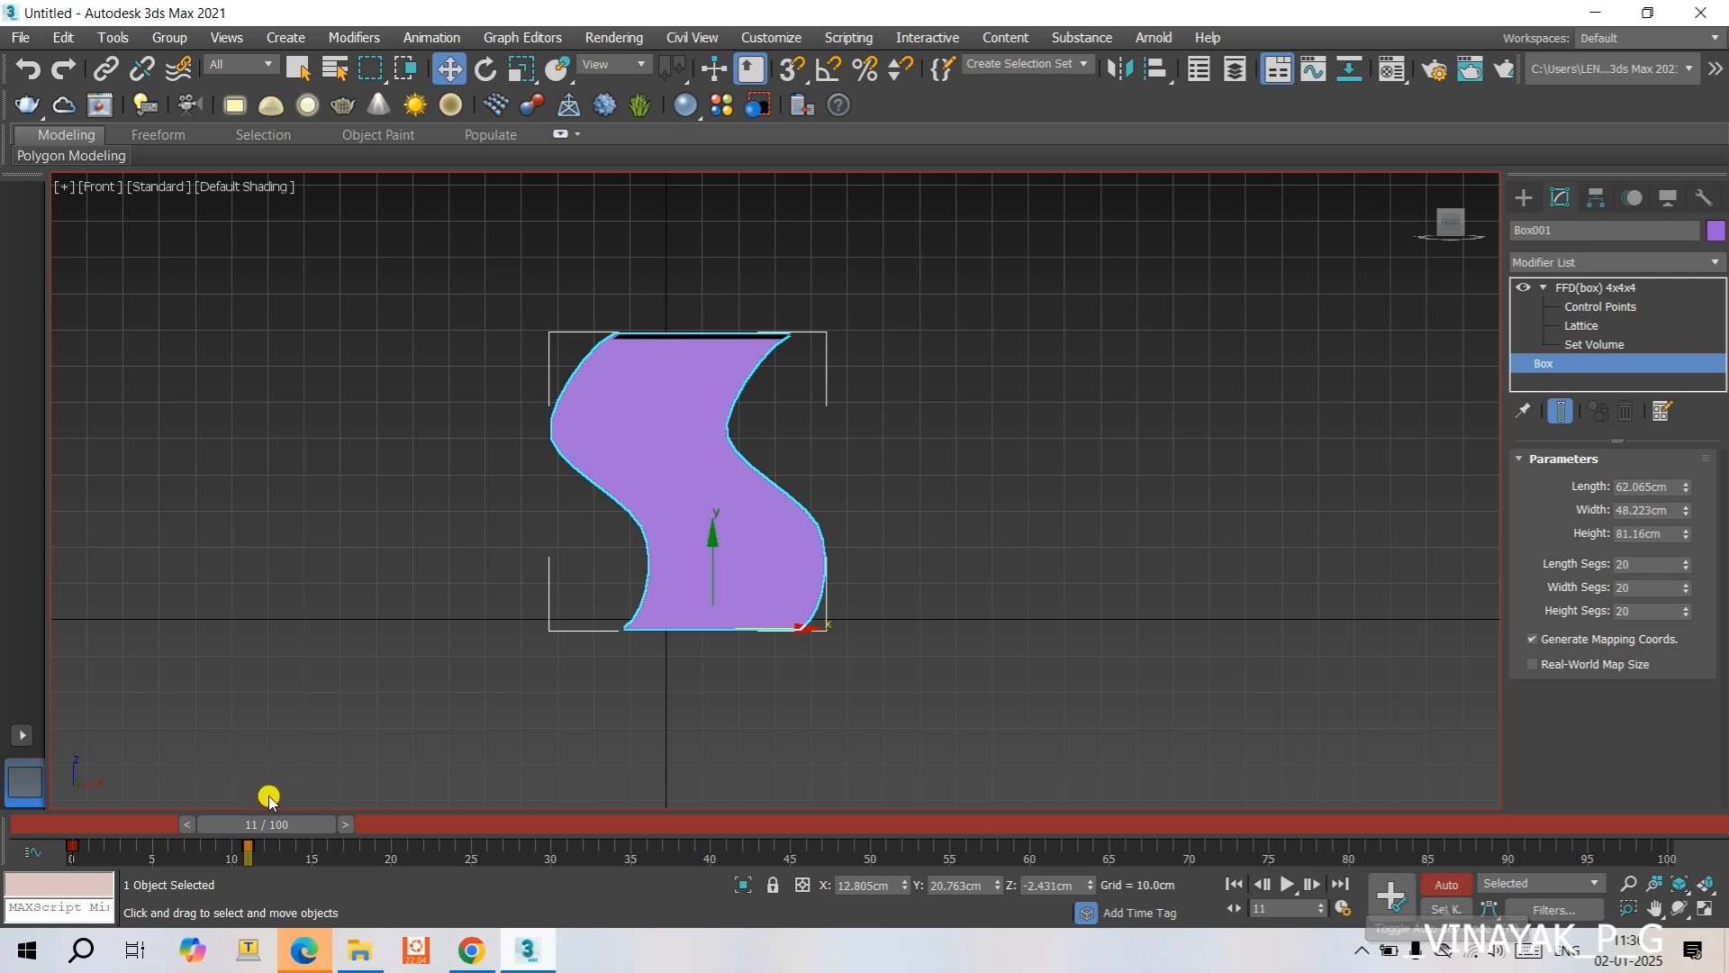
# - Keyframe the box at about X 78.5 cm on frame 24 and raised to about Z 39.2 cm on frame 45
pyautogui.moveTo(341, 825); pyautogui.dragTo(531, 824)
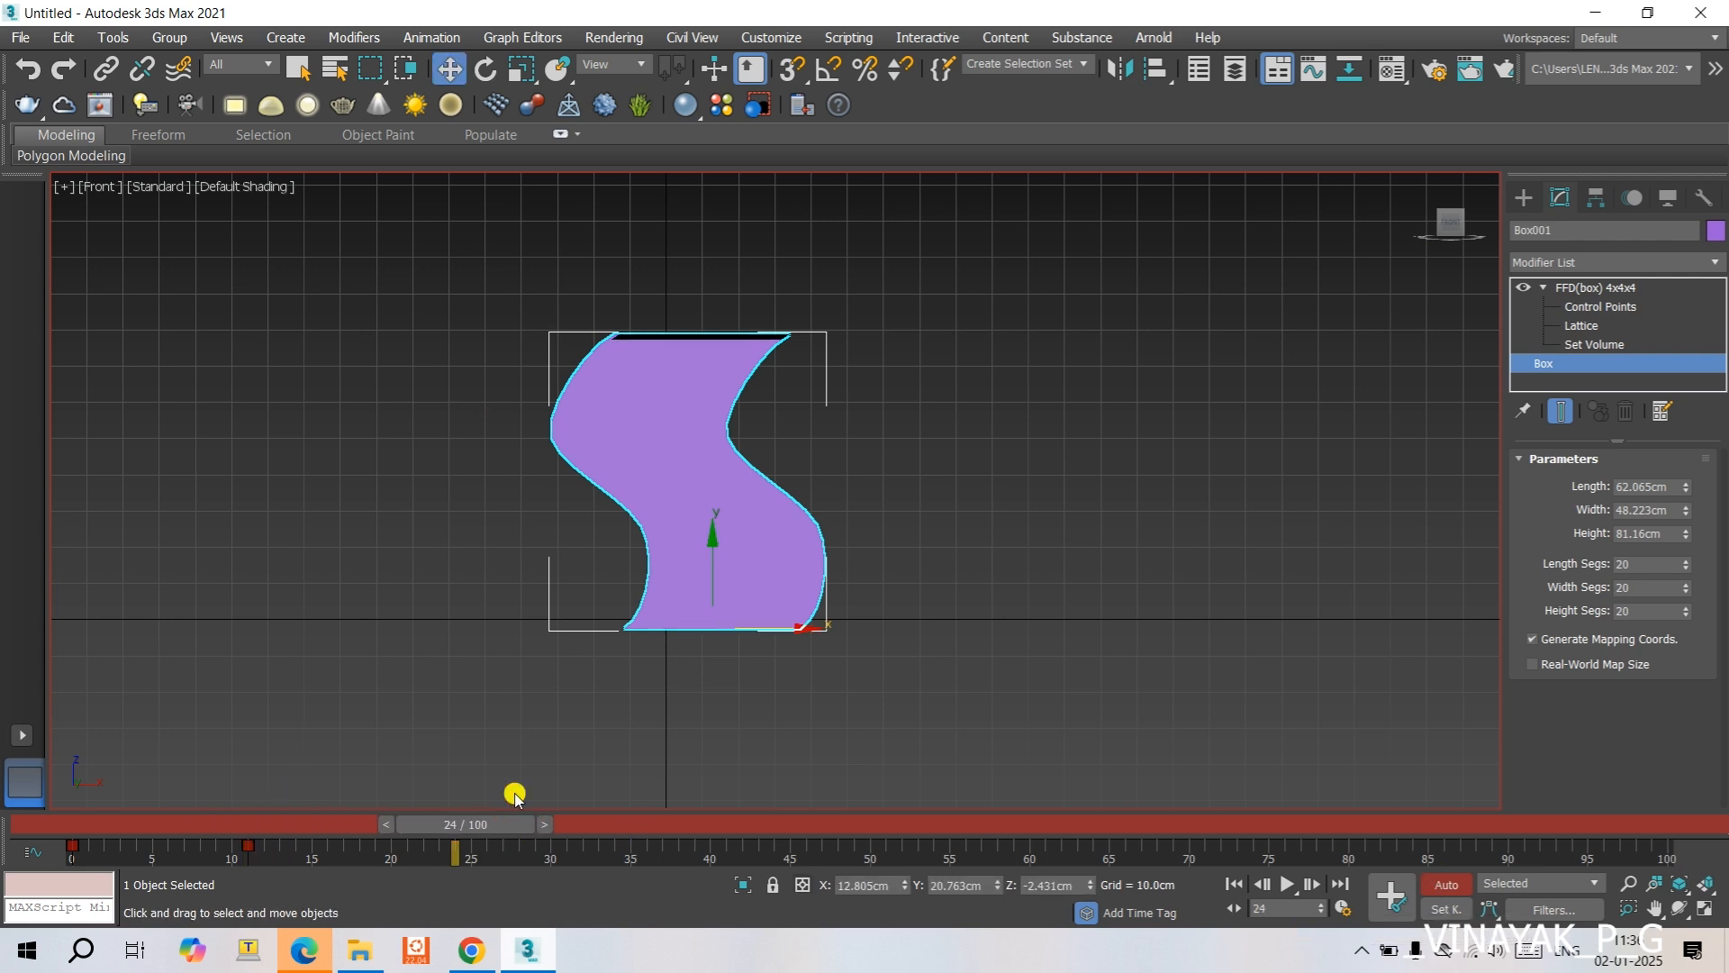
pyautogui.moveTo(740, 629); pyautogui.dragTo(979, 629)
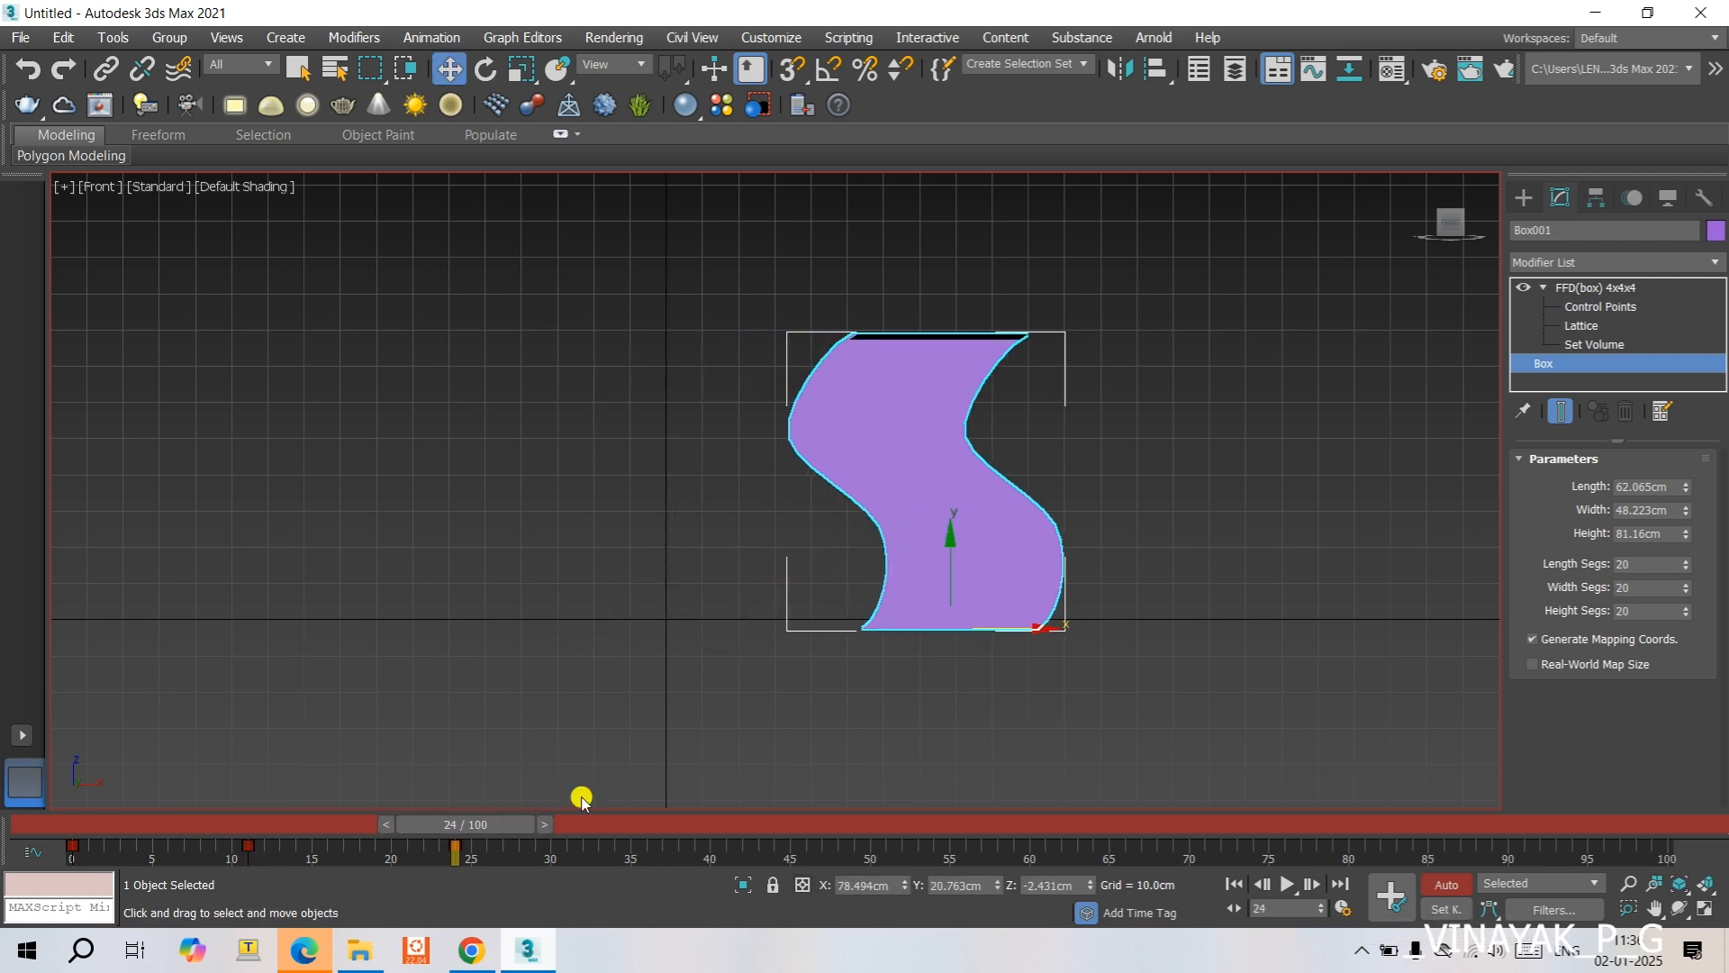
pyautogui.moveTo(478, 822); pyautogui.dragTo(796, 838)
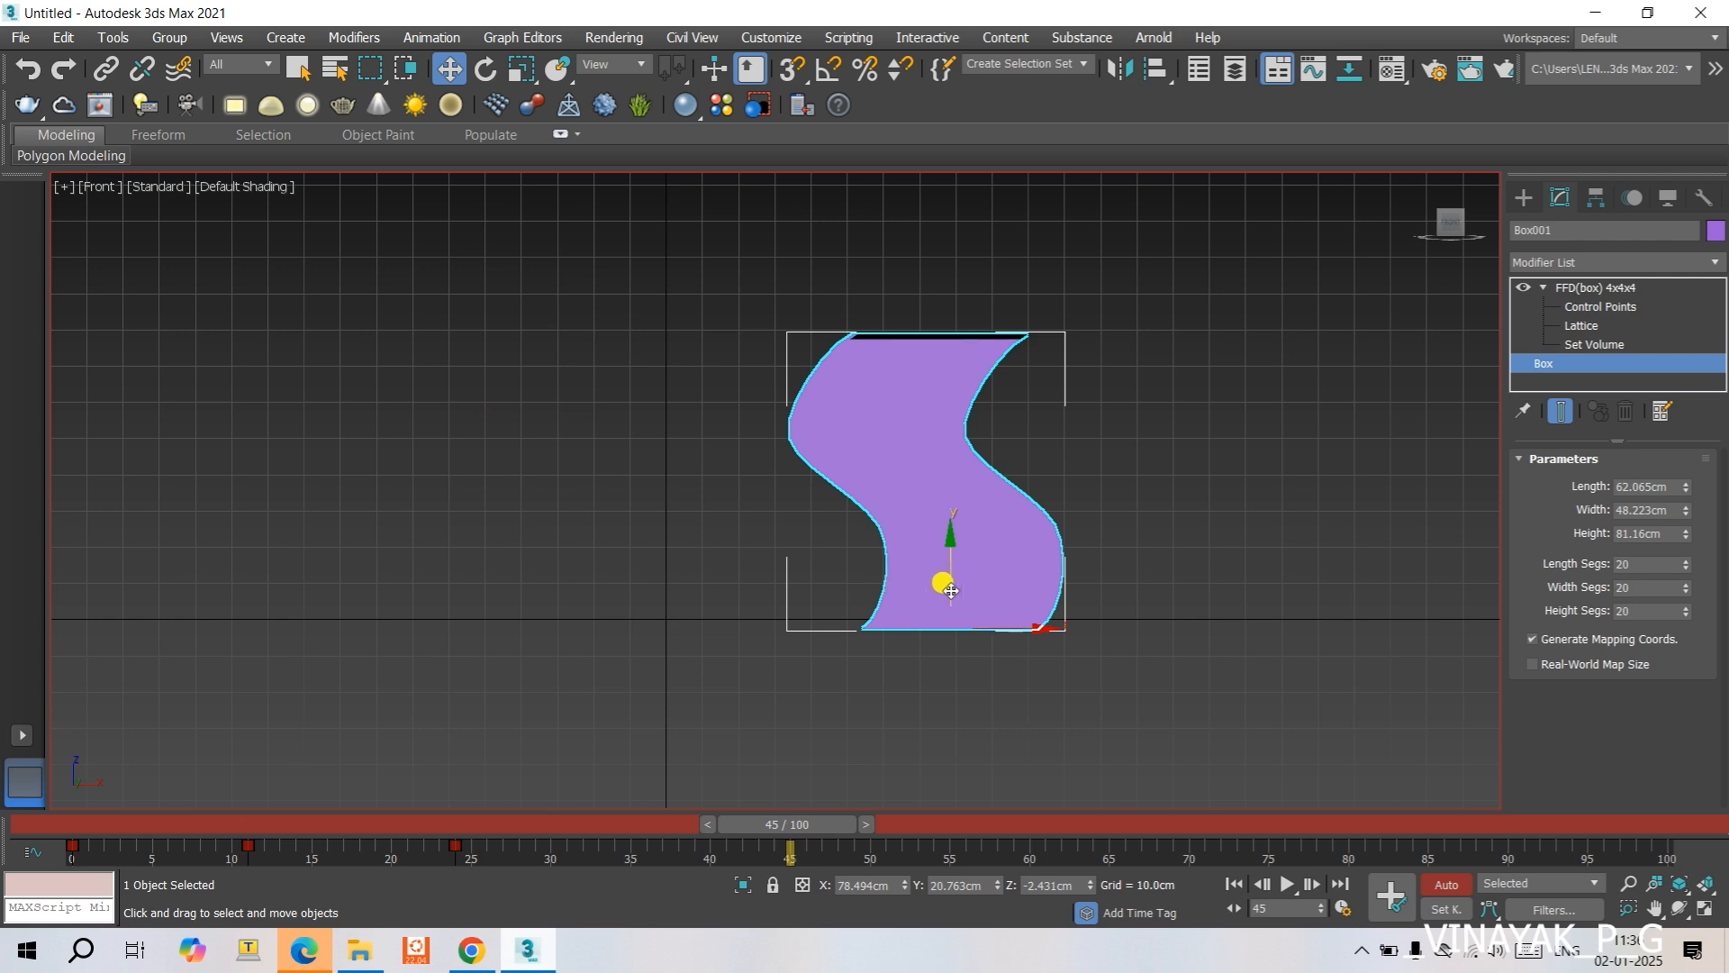
pyautogui.moveTo(943, 583); pyautogui.dragTo(1116, 590)
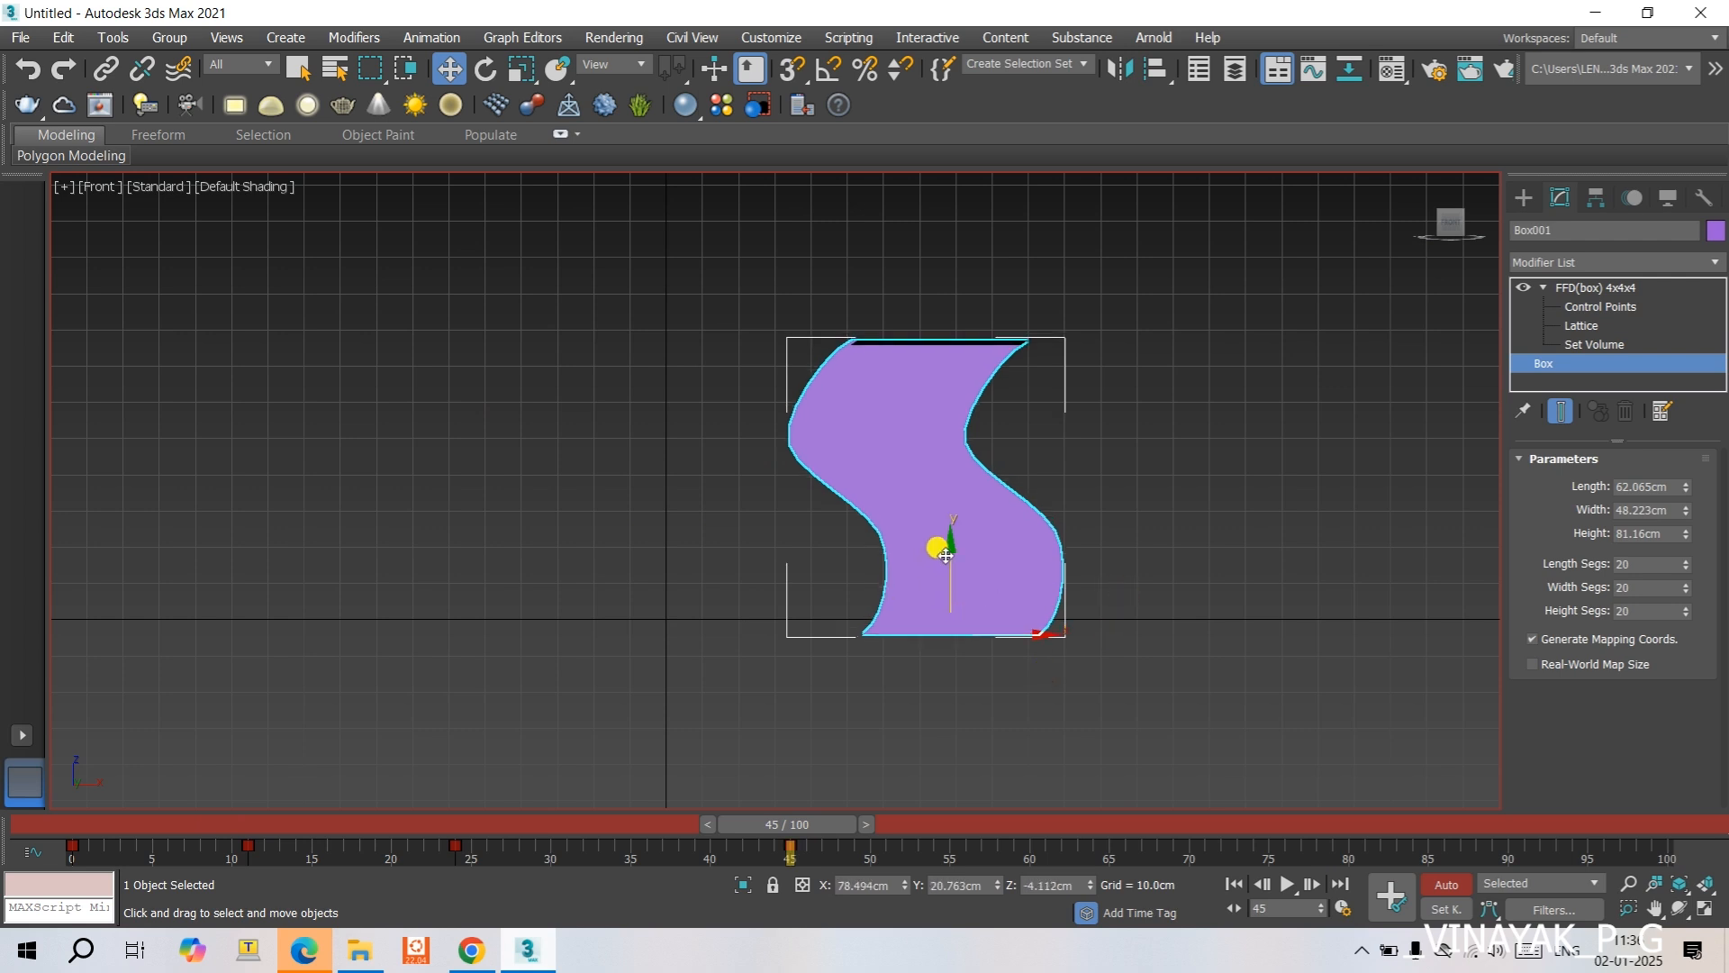
pyautogui.moveTo(945, 556); pyautogui.dragTo(937, 397)
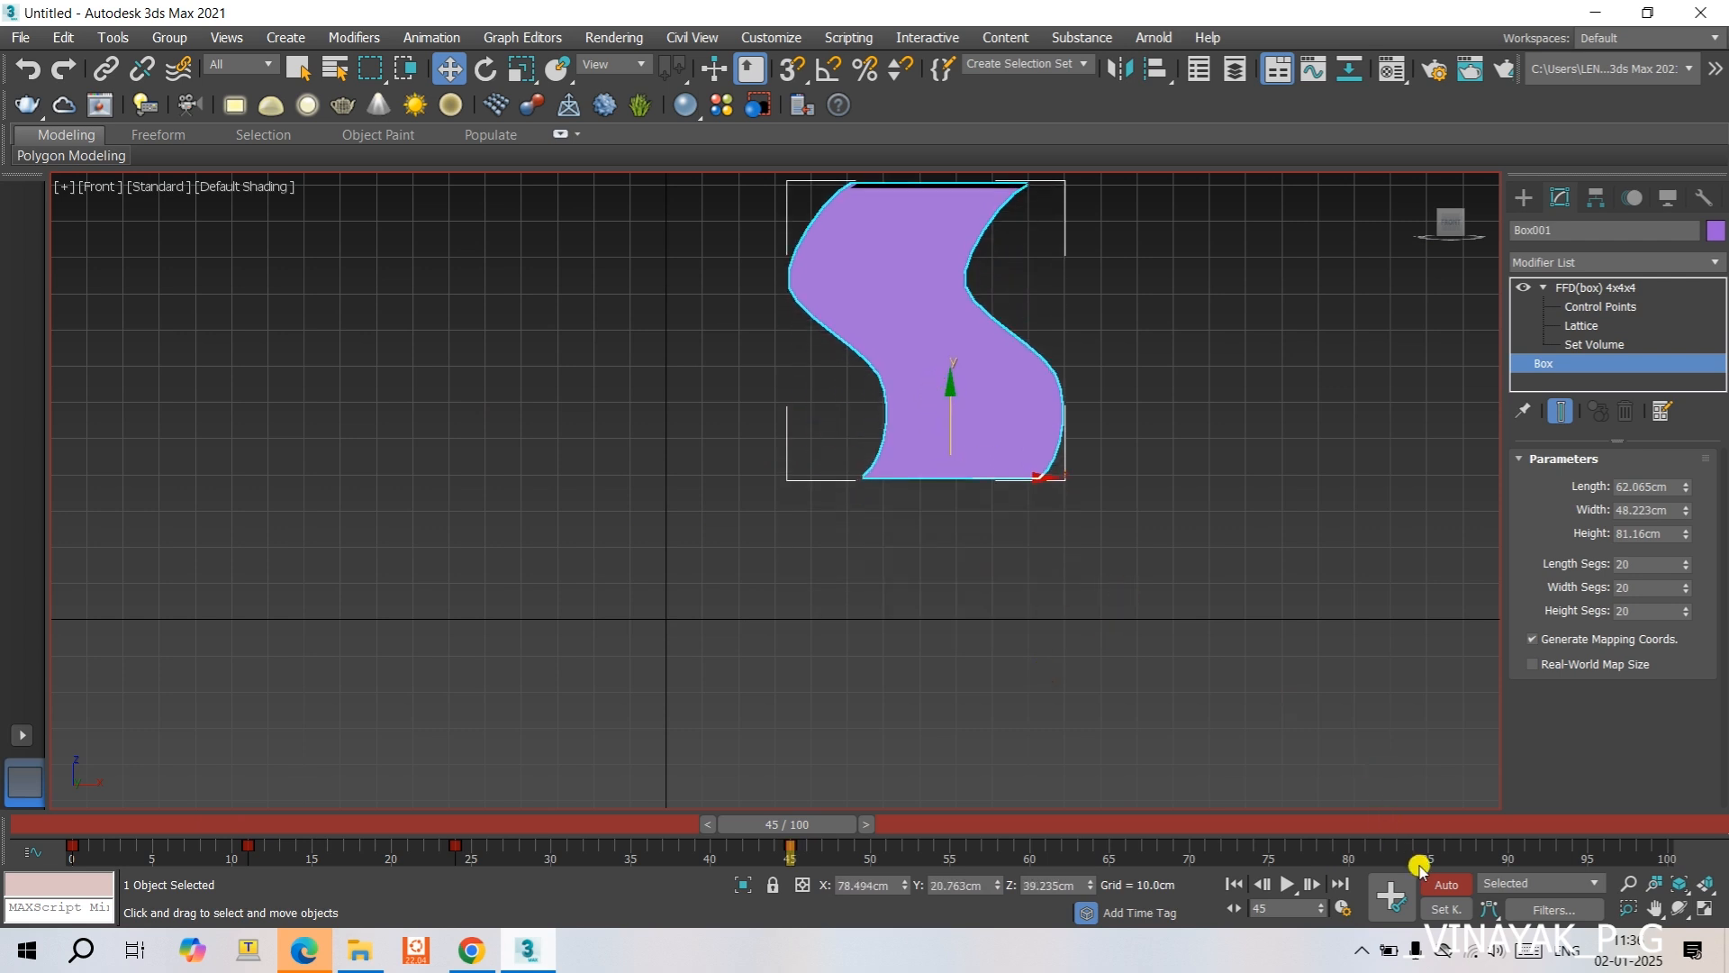
# - Turn off Auto Key and play the box's animation
pyautogui.click(1447, 885)
pyautogui.click(1285, 883)
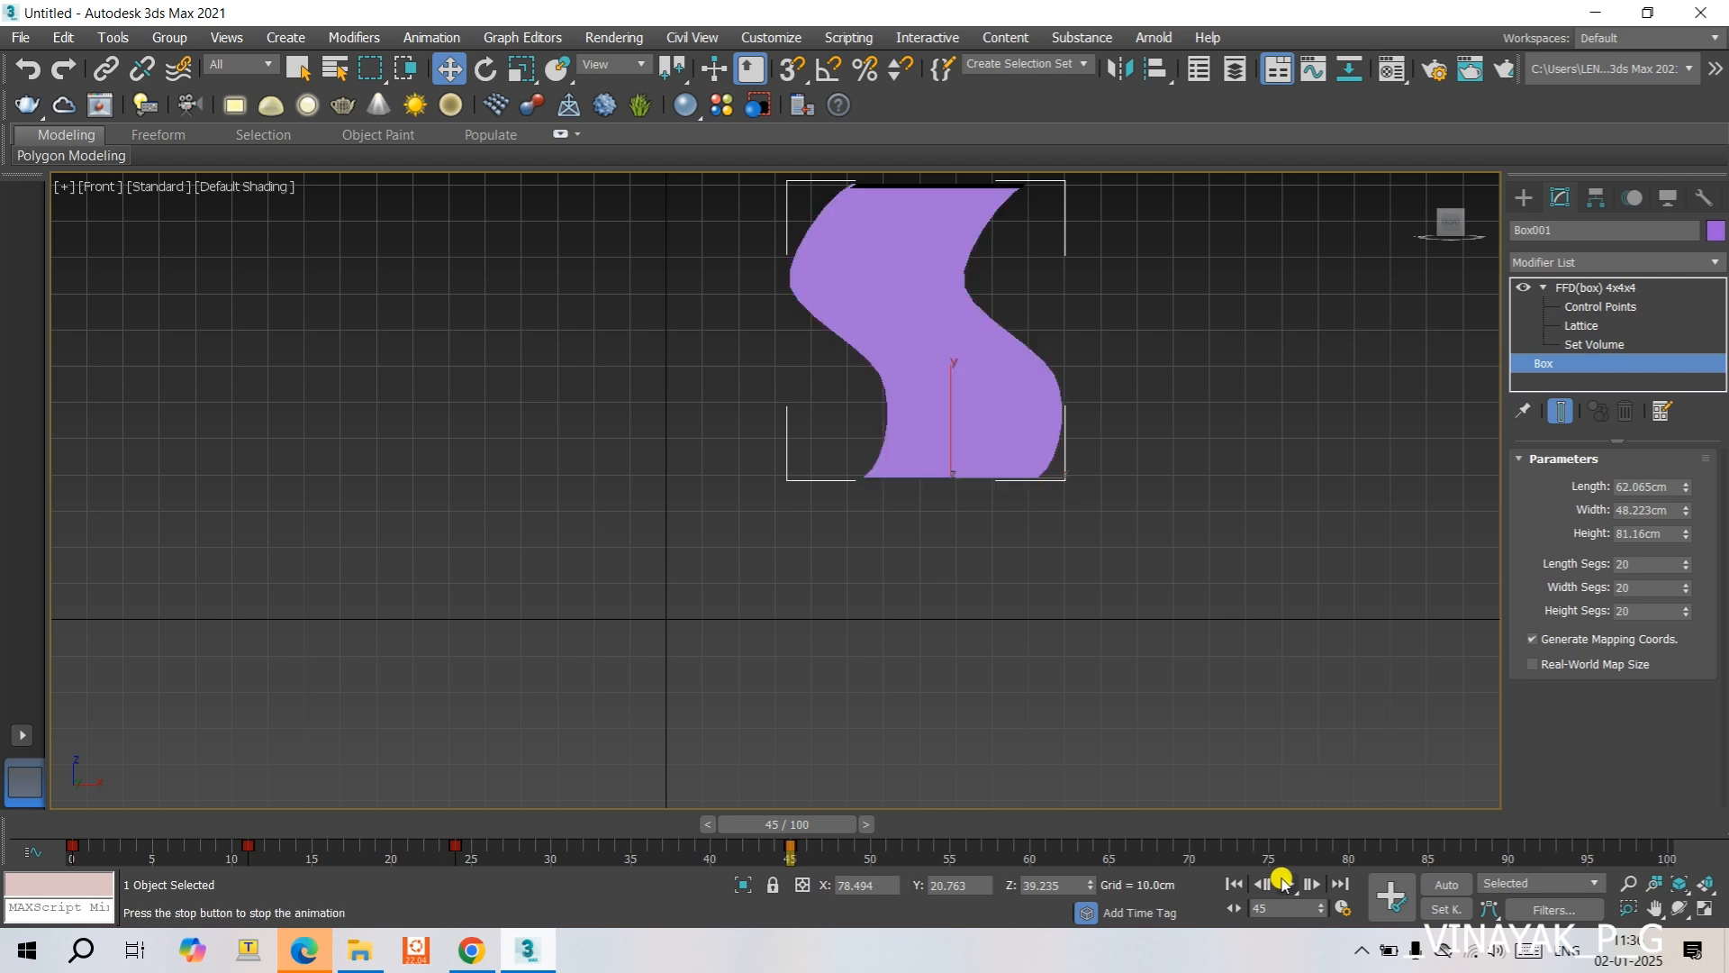